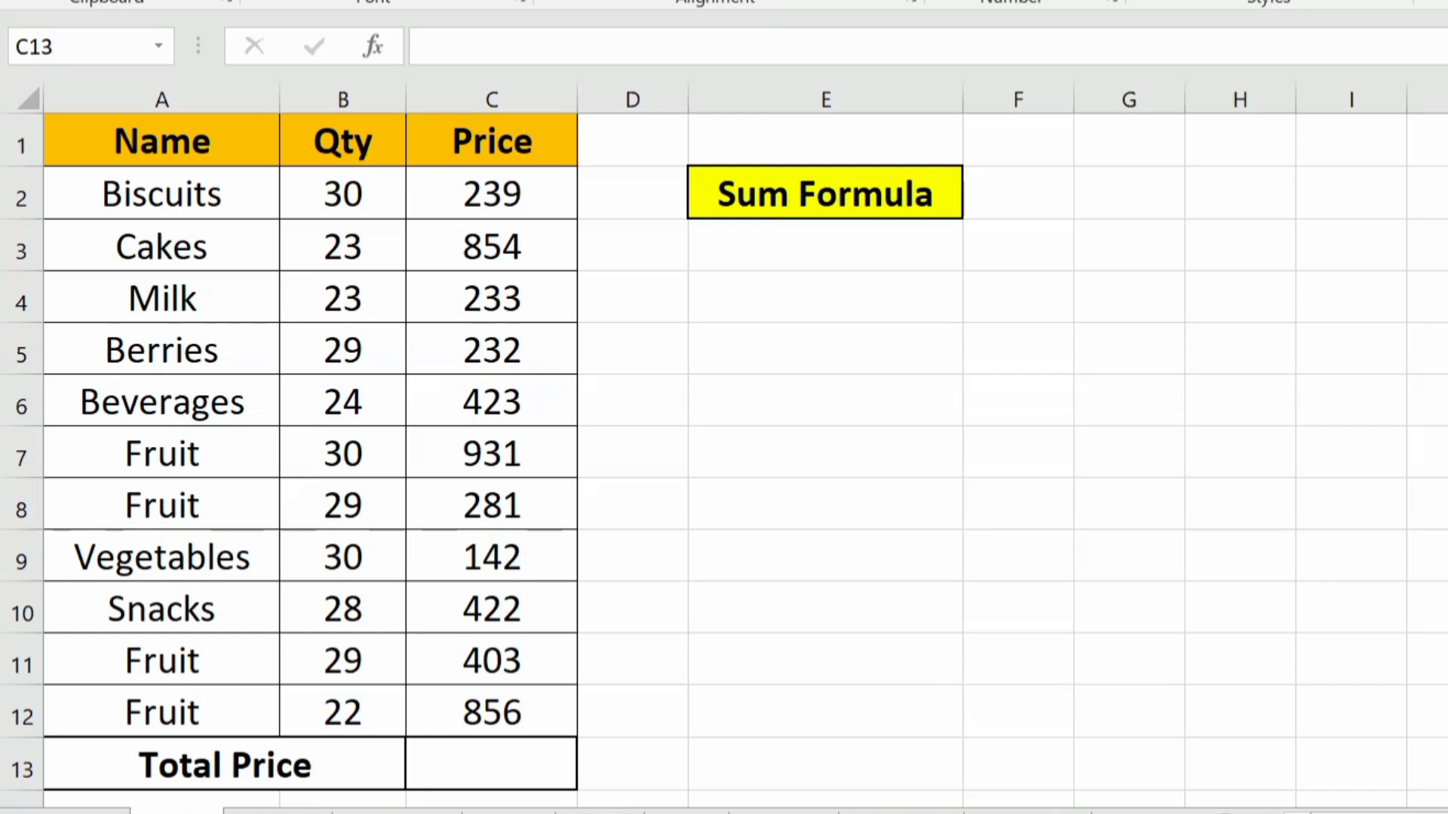
pyautogui.click(850, 250)
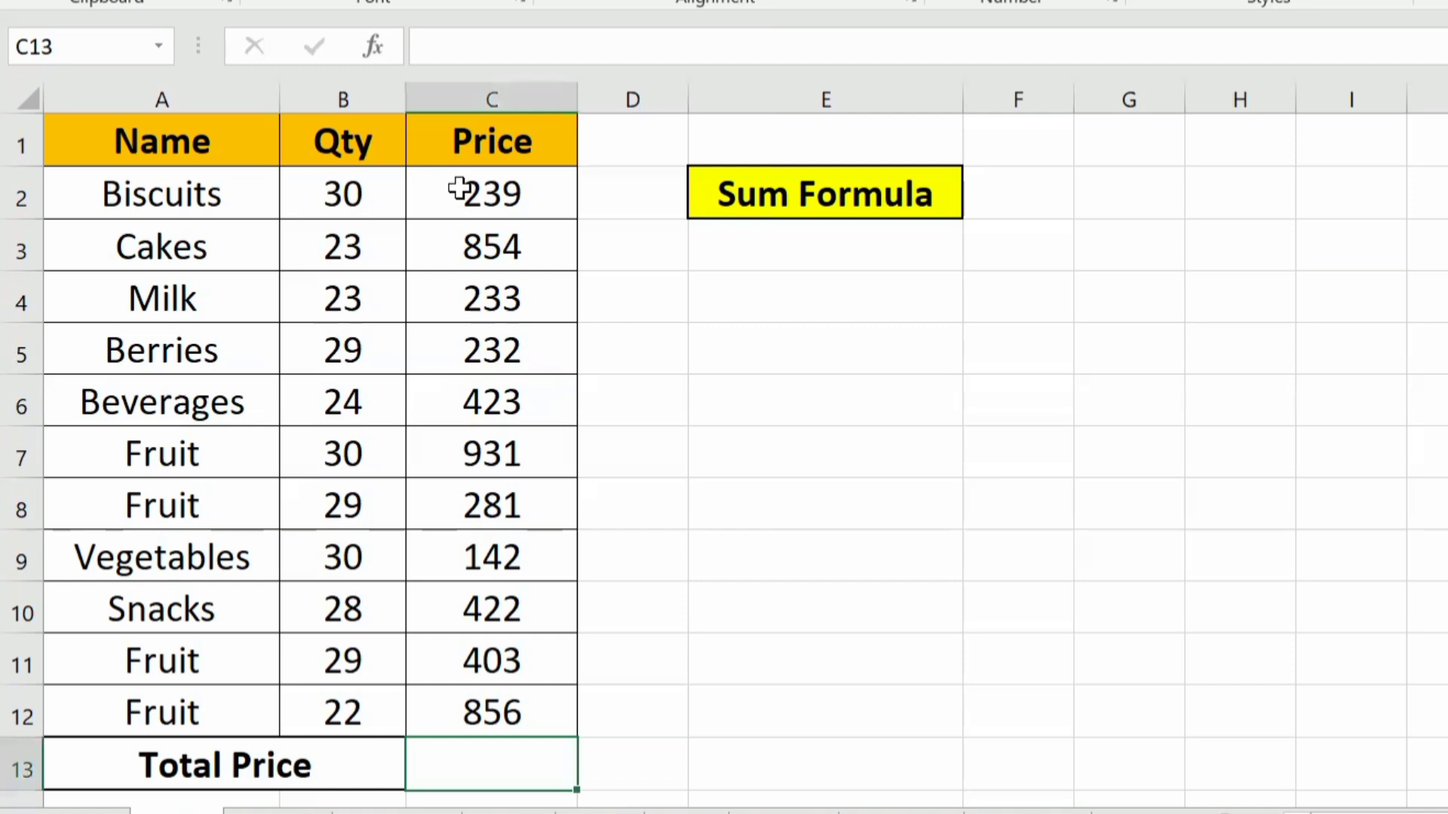
pyautogui.moveTo(143, 95); pyautogui.dragTo(479, 103)
pyautogui.click(145, 96)
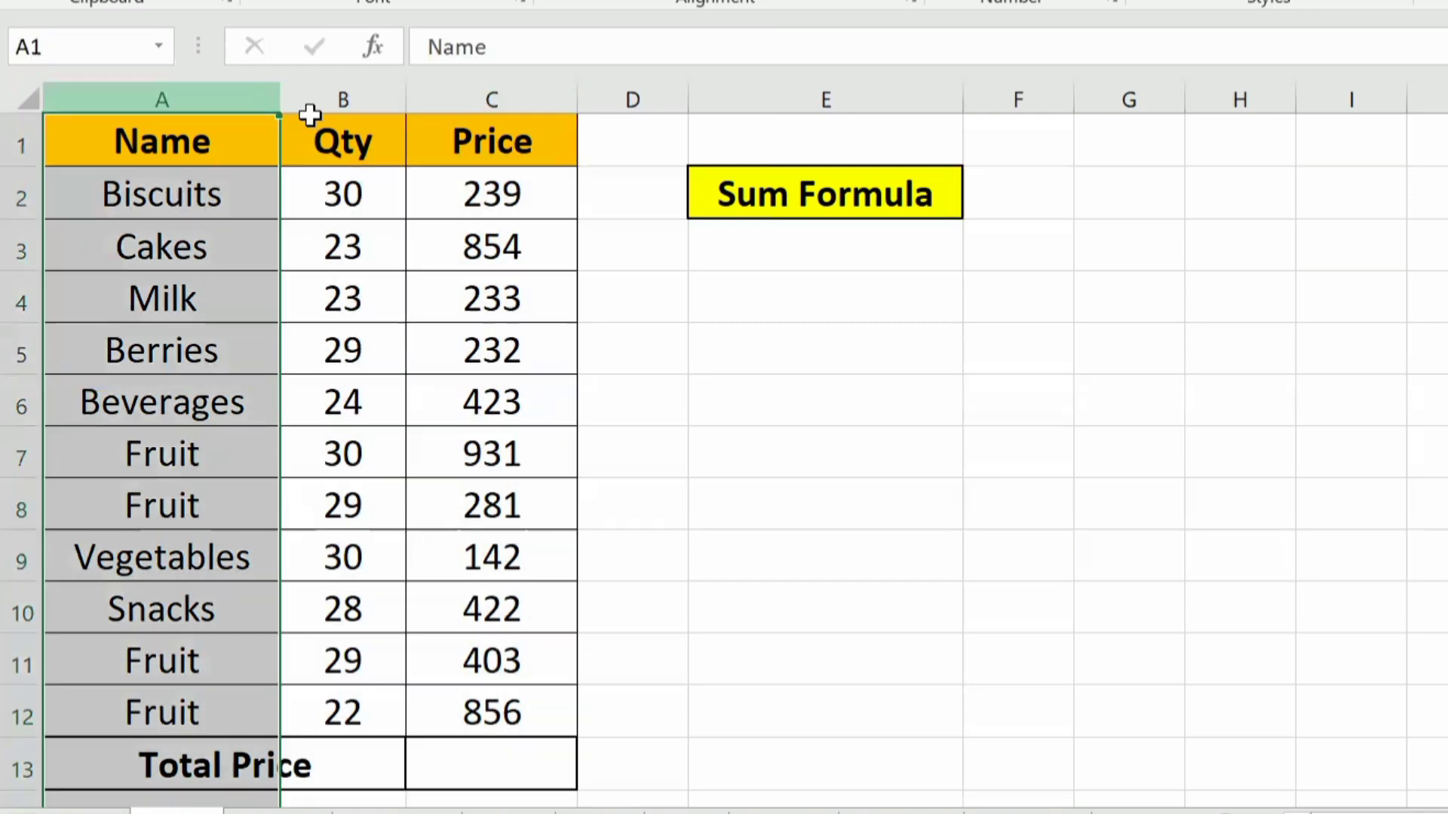
pyautogui.click(330, 93)
pyautogui.click(476, 126)
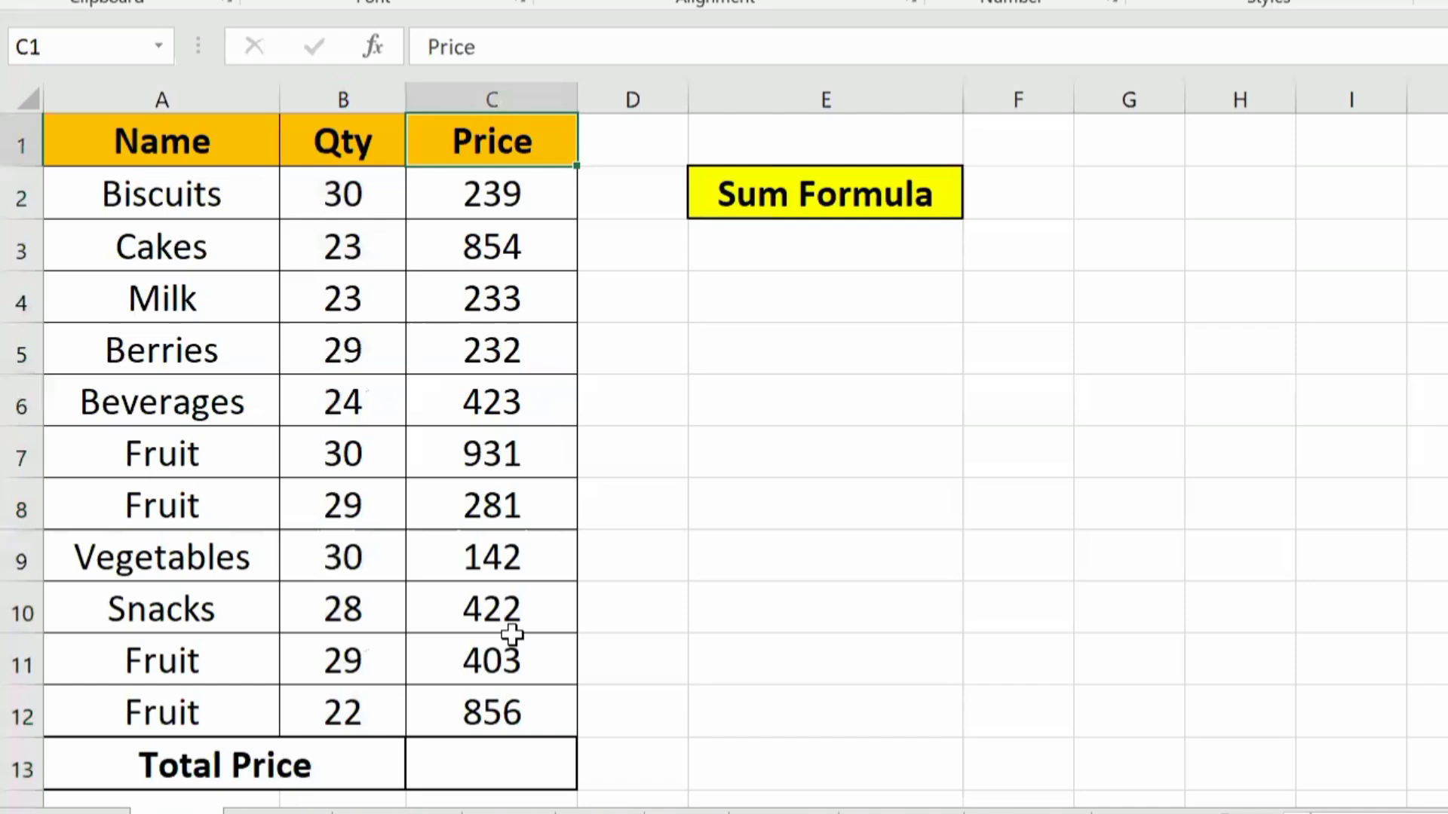
# Step: Total the Price column in cell C13 with the formula =SUM(C2:C12)
pyautogui.click(495, 762)
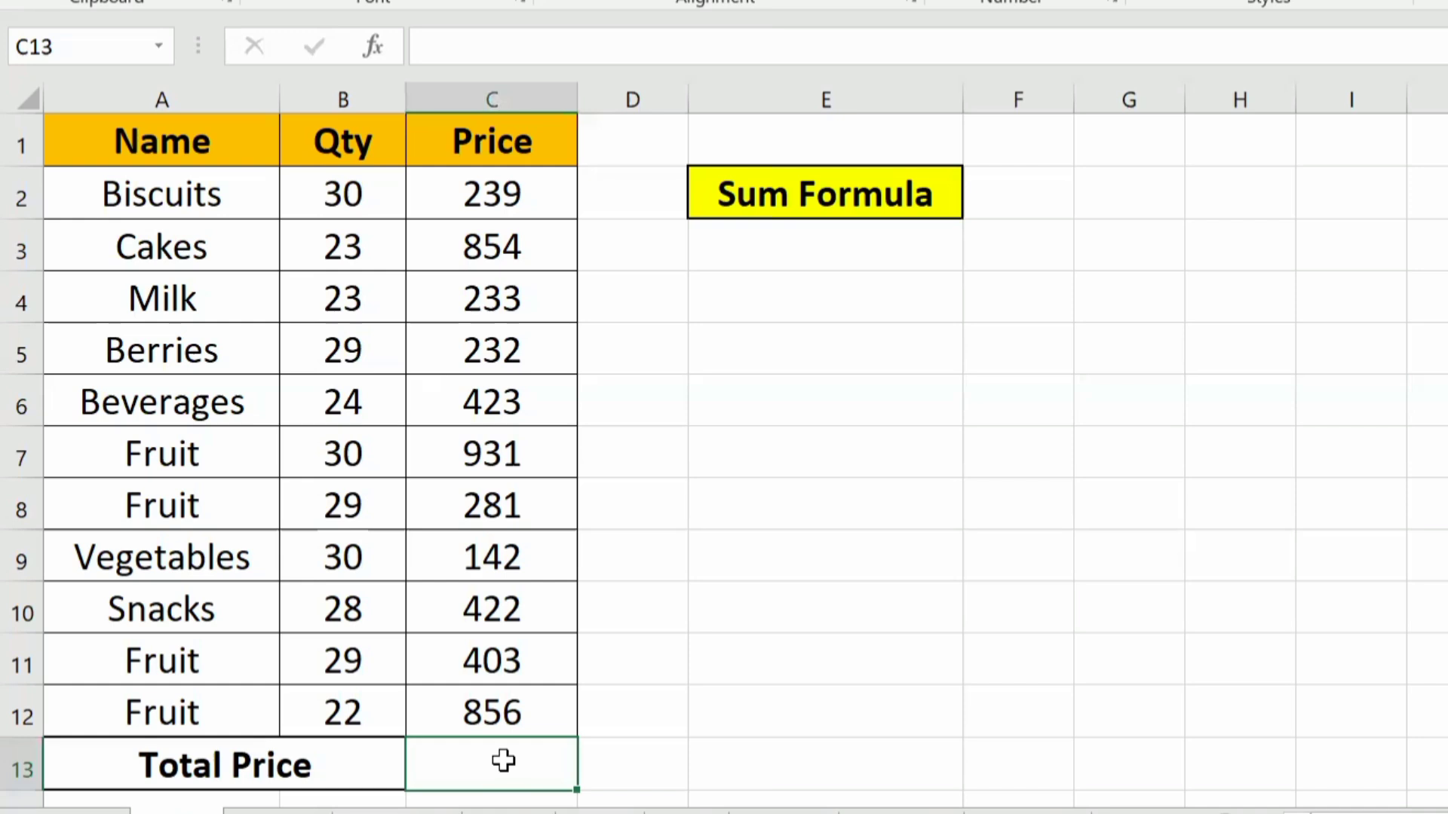
pyautogui.write('=')
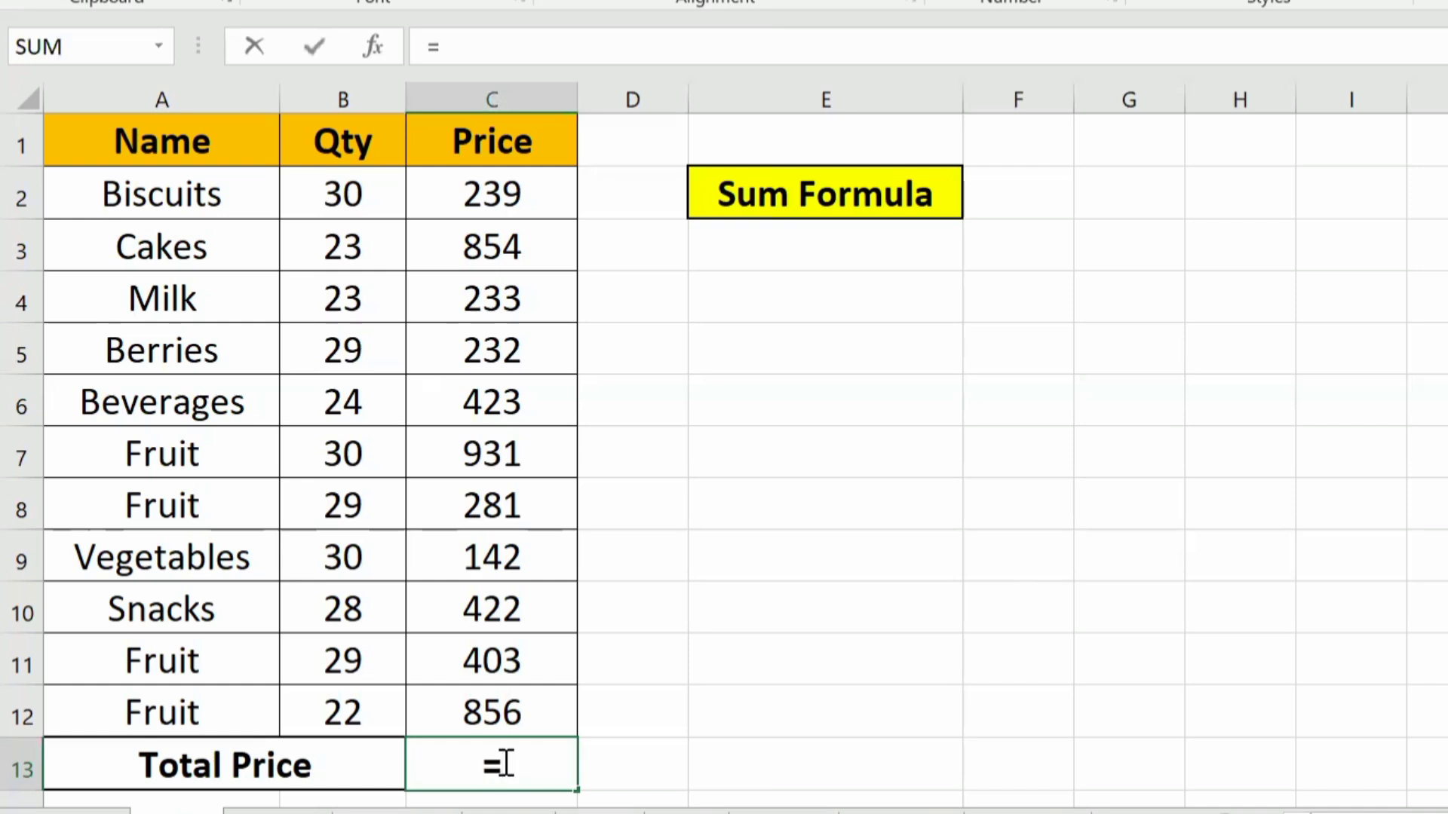
pyautogui.write('sum')
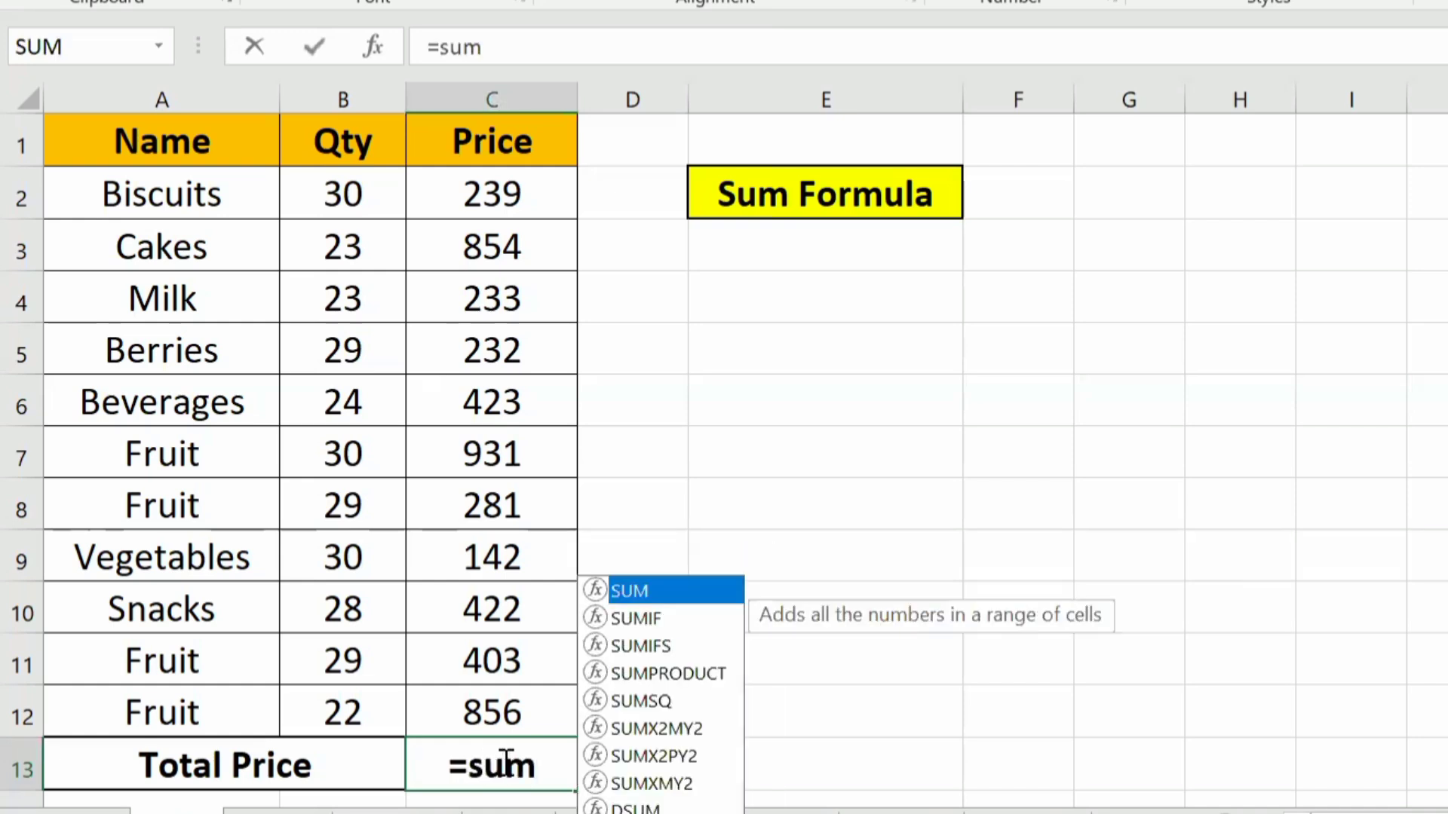
pyautogui.press('Tab')
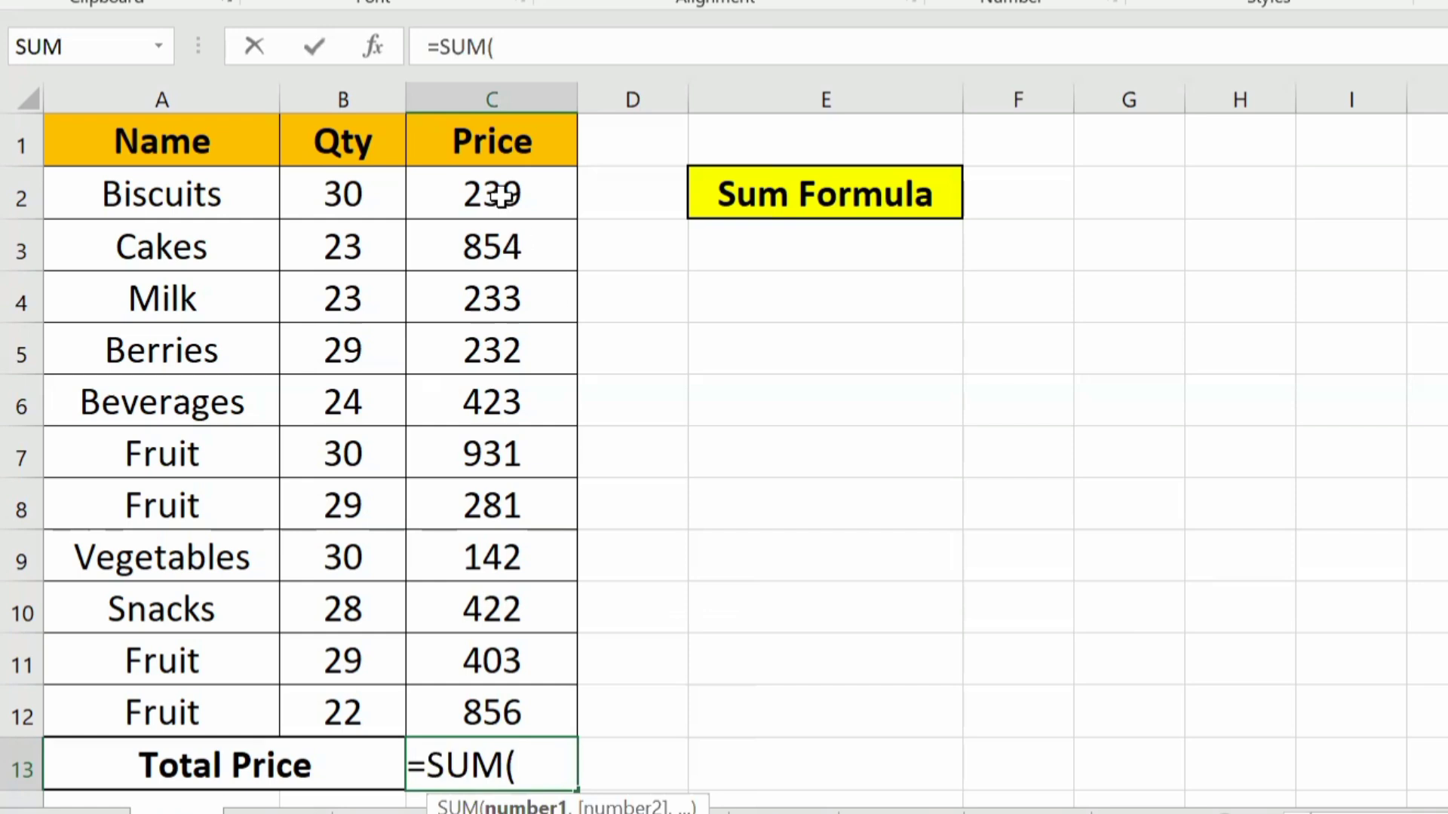
pyautogui.moveTo(492, 193); pyautogui.dragTo(477, 706)
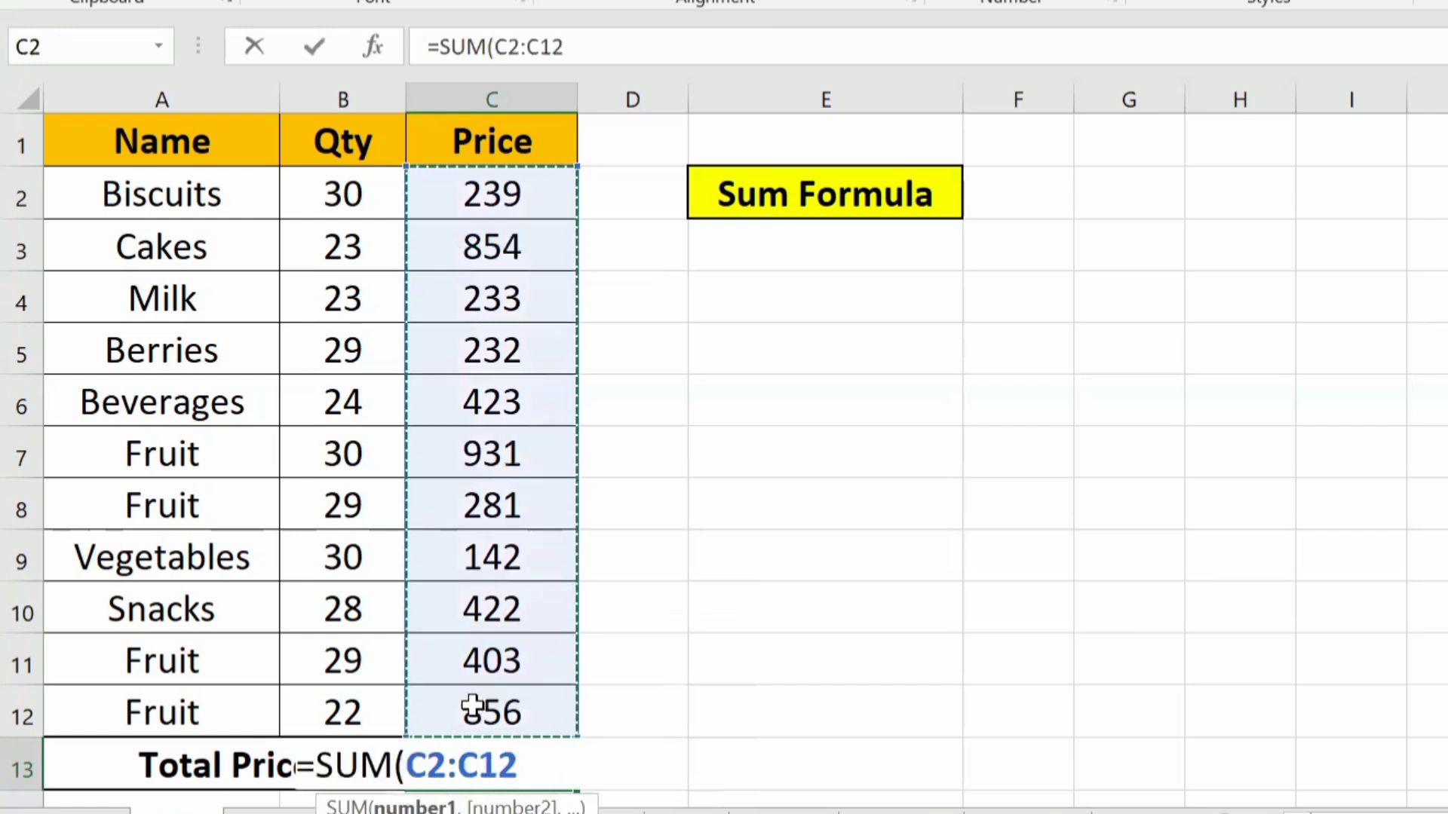
pyautogui.write(')')
pyautogui.press('Return')
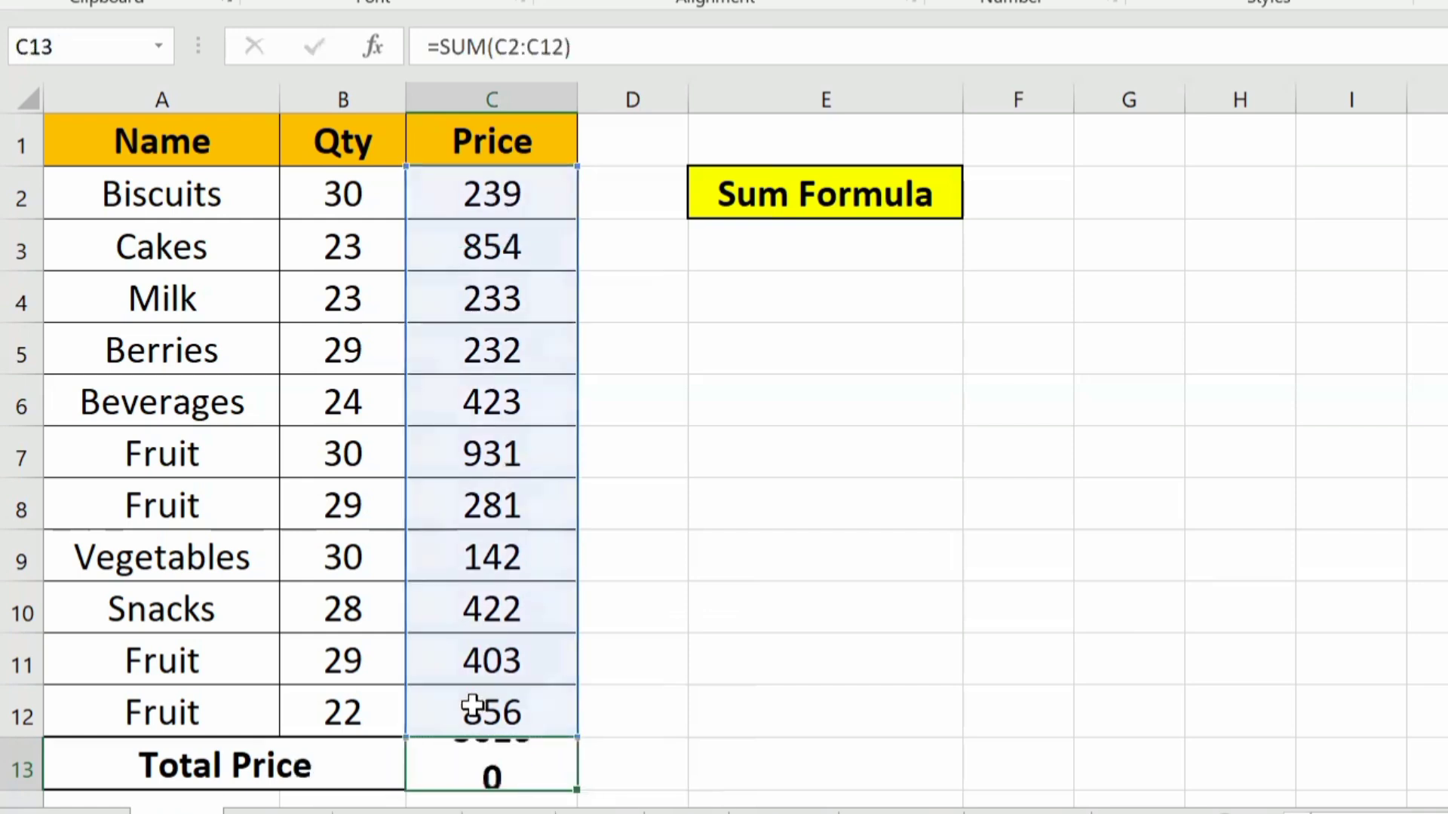
pyautogui.click(472, 707)
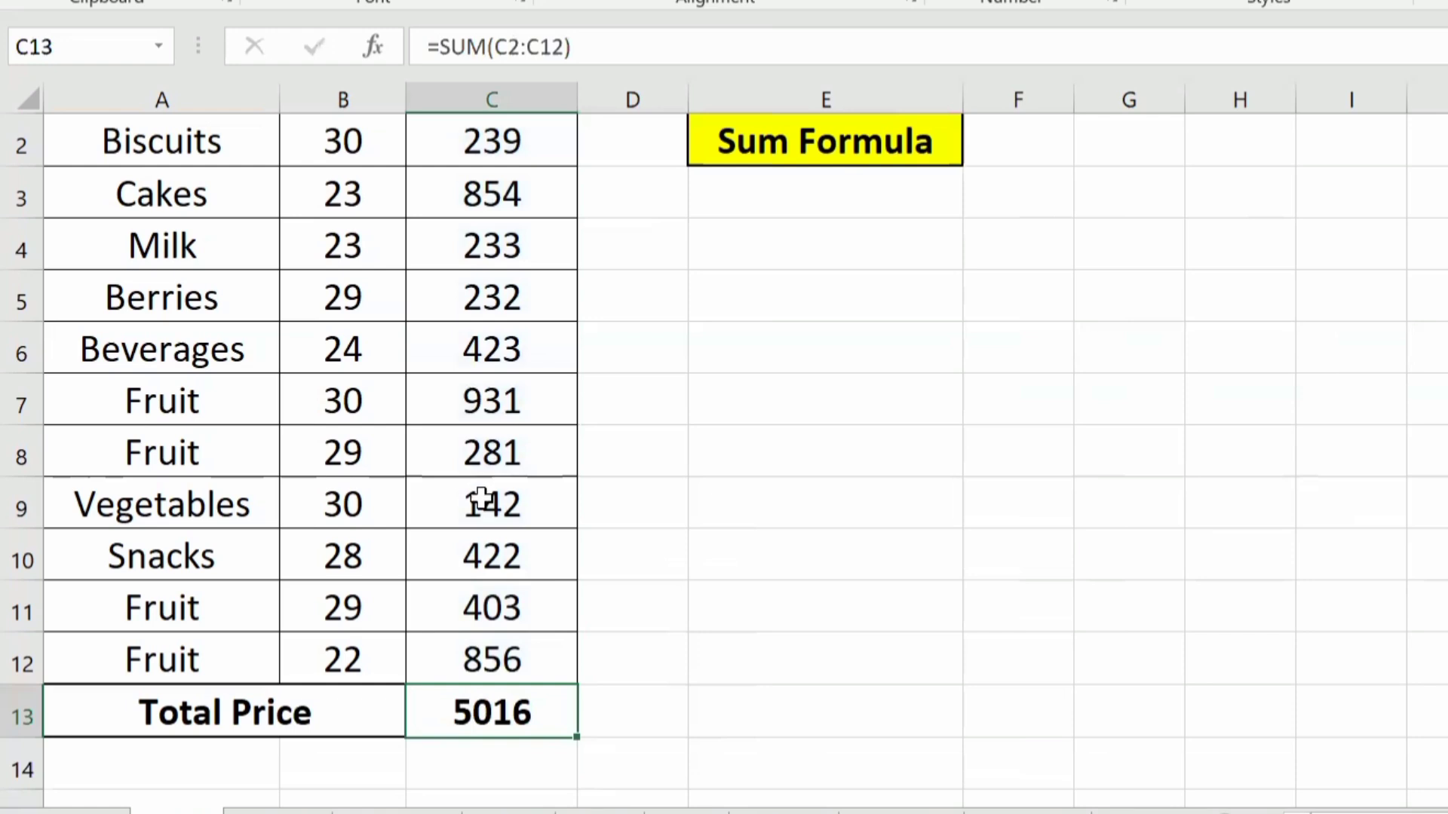
pyautogui.scroll(1, 491, 414)
pyautogui.moveTo(475, 194); pyautogui.dragTo(482, 714)
pyautogui.click(512, 430)
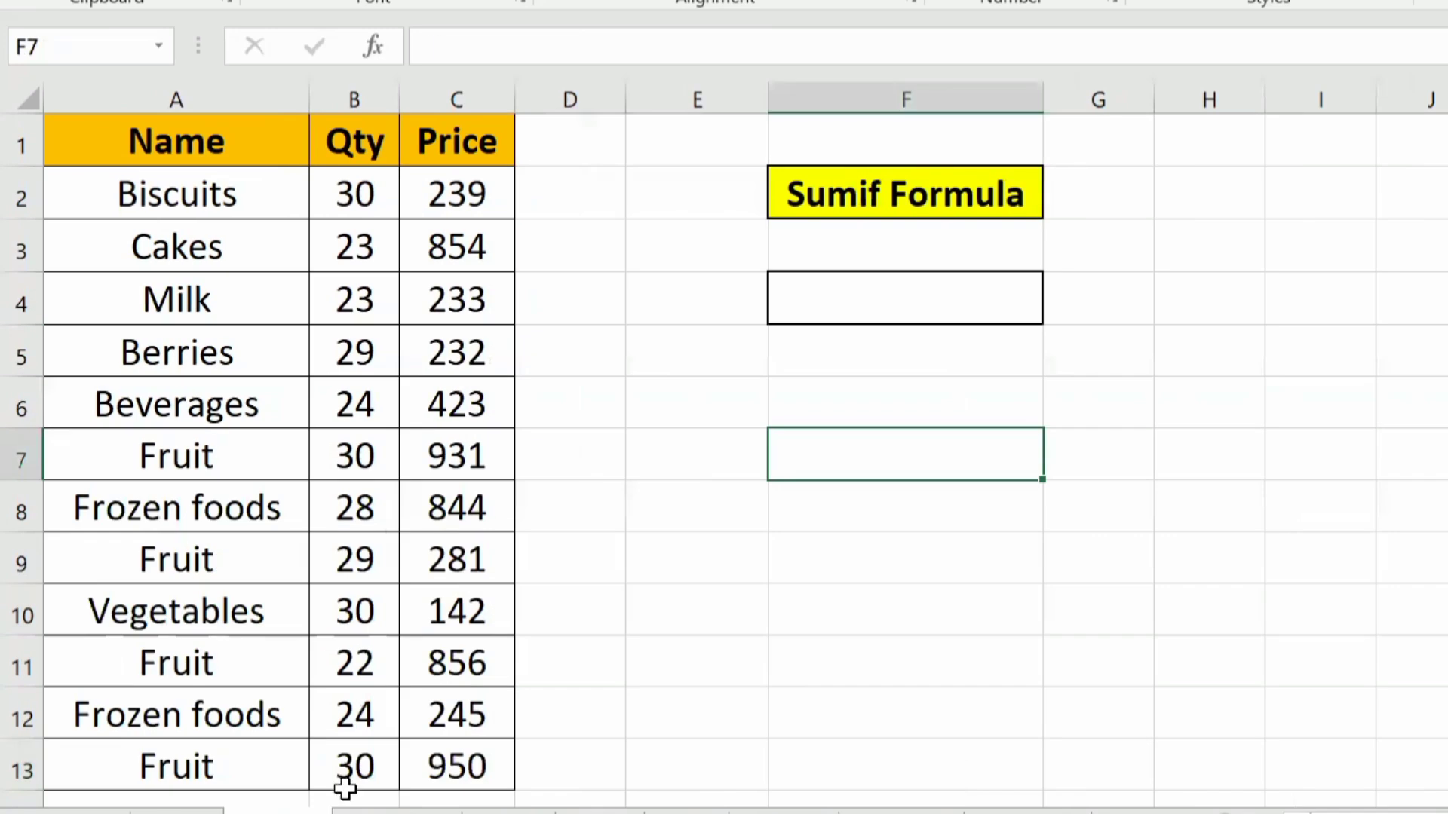
# Step: Examine the Name, Qty and Price columns on the Sumif sheet, especially the repeated Fruit entries
pyautogui.click(235, 501)
pyautogui.moveTo(169, 100); pyautogui.dragTo(169, 101)
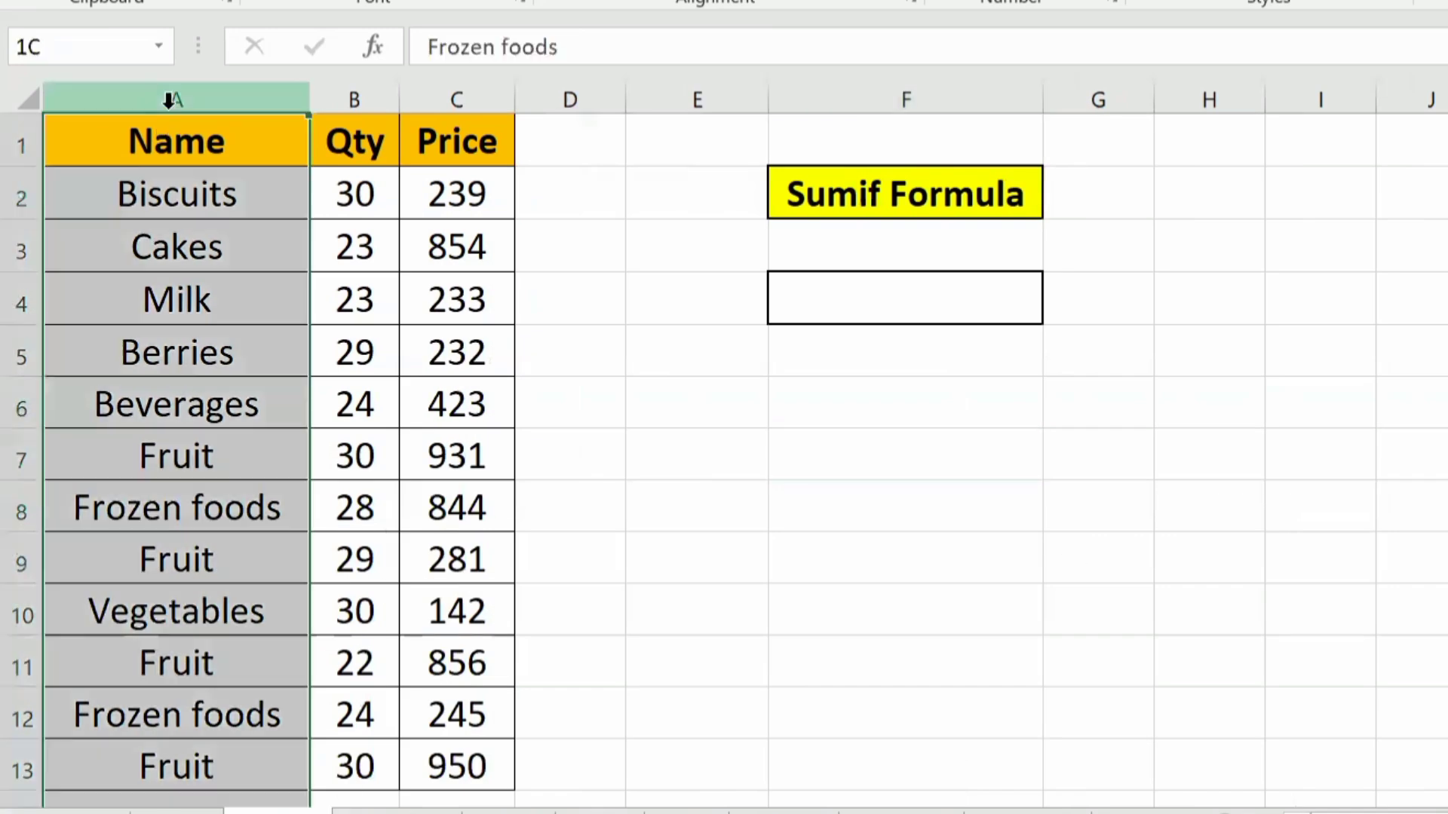
pyautogui.click(367, 100)
pyautogui.click(476, 92)
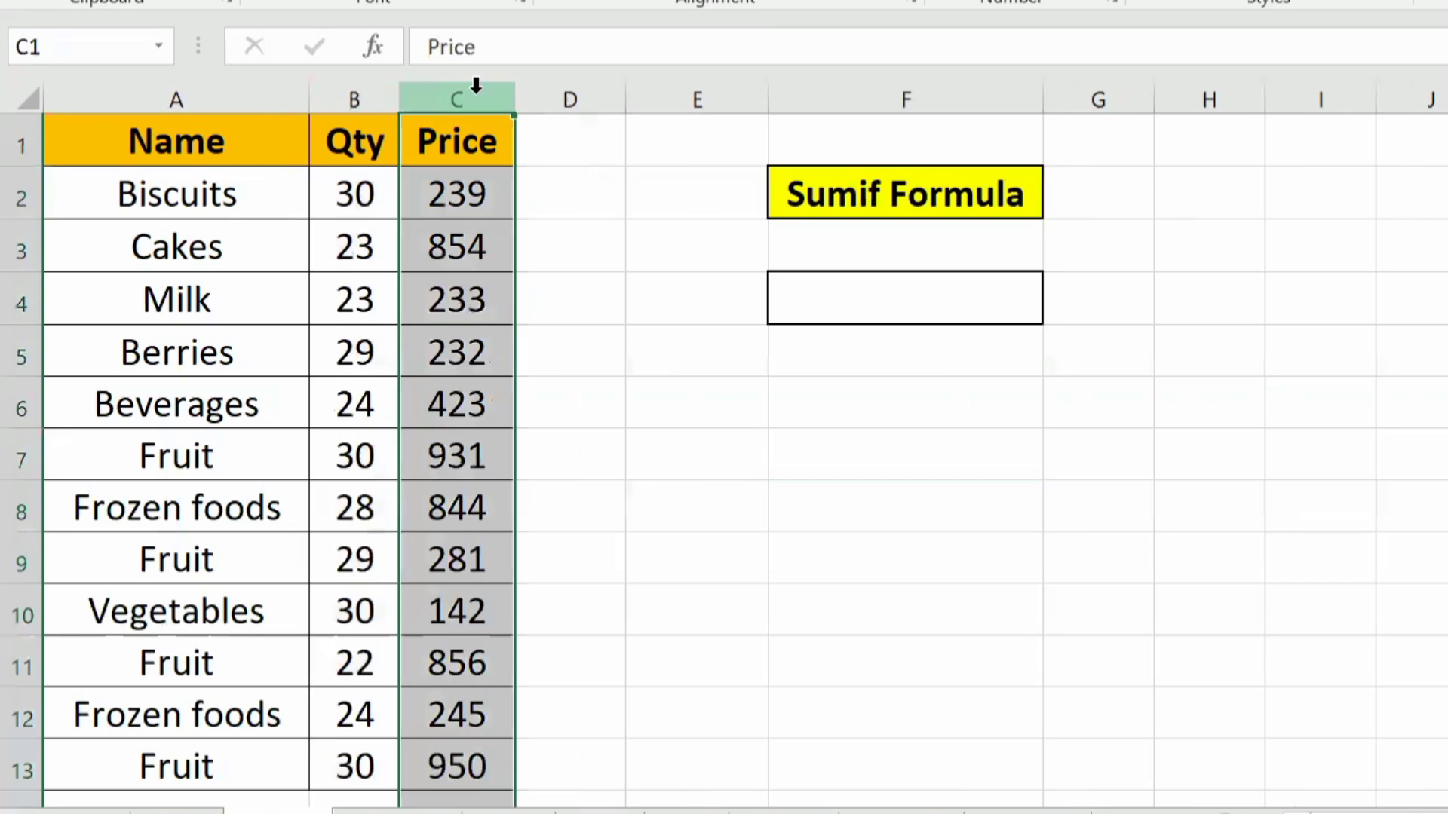
pyautogui.click(423, 289)
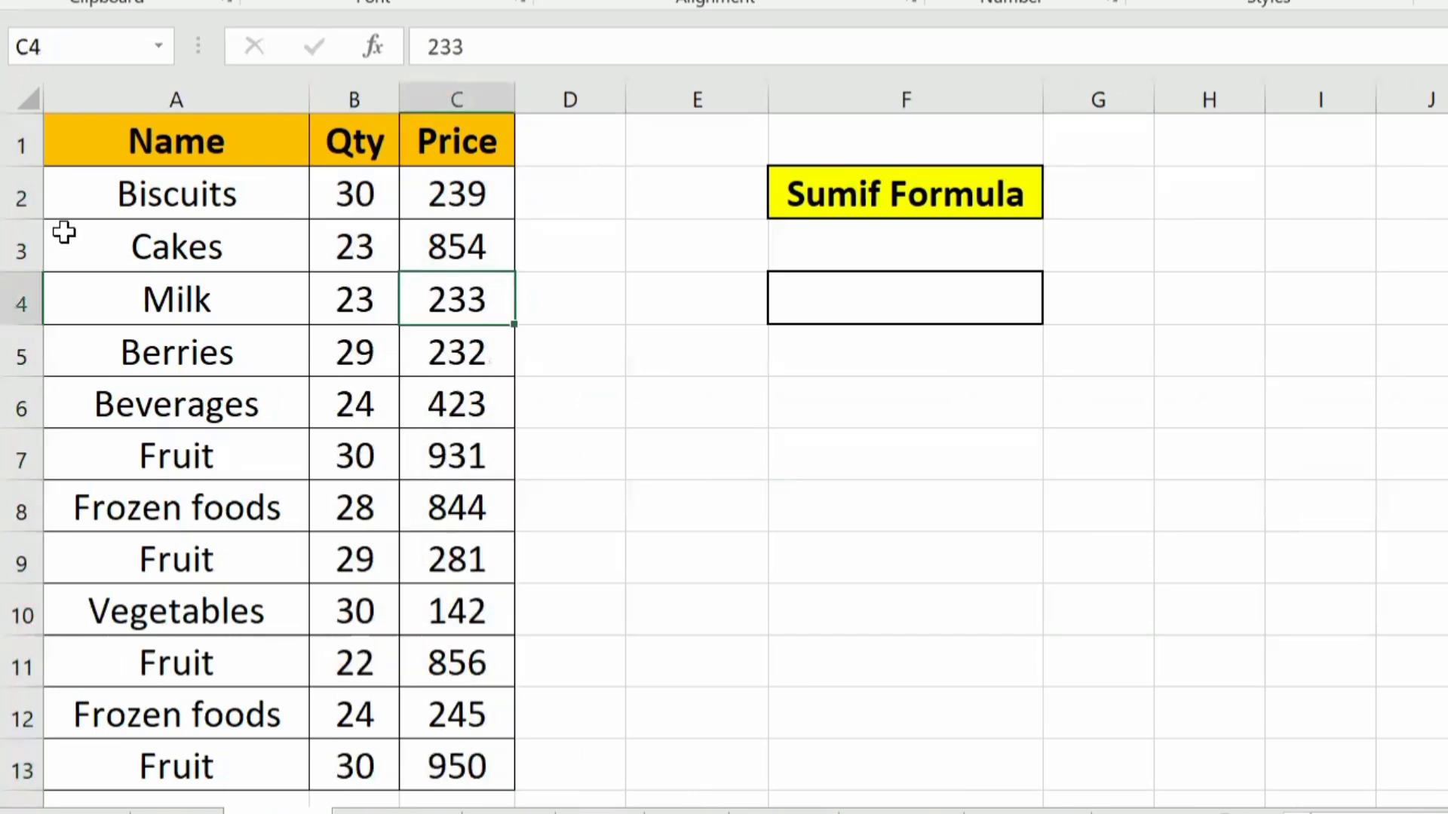
pyautogui.click(158, 207)
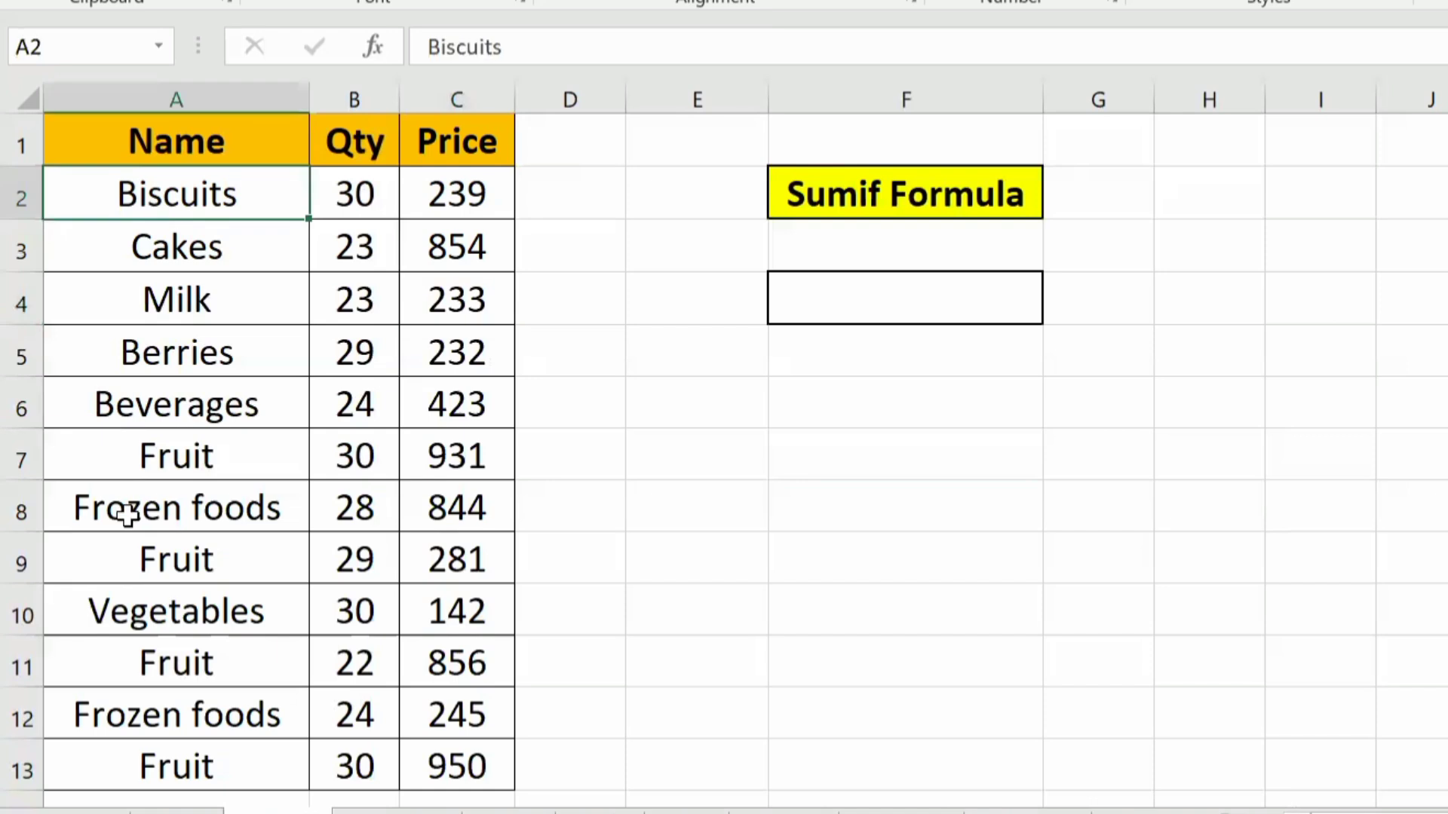
pyautogui.click(164, 438)
pyautogui.click(174, 554)
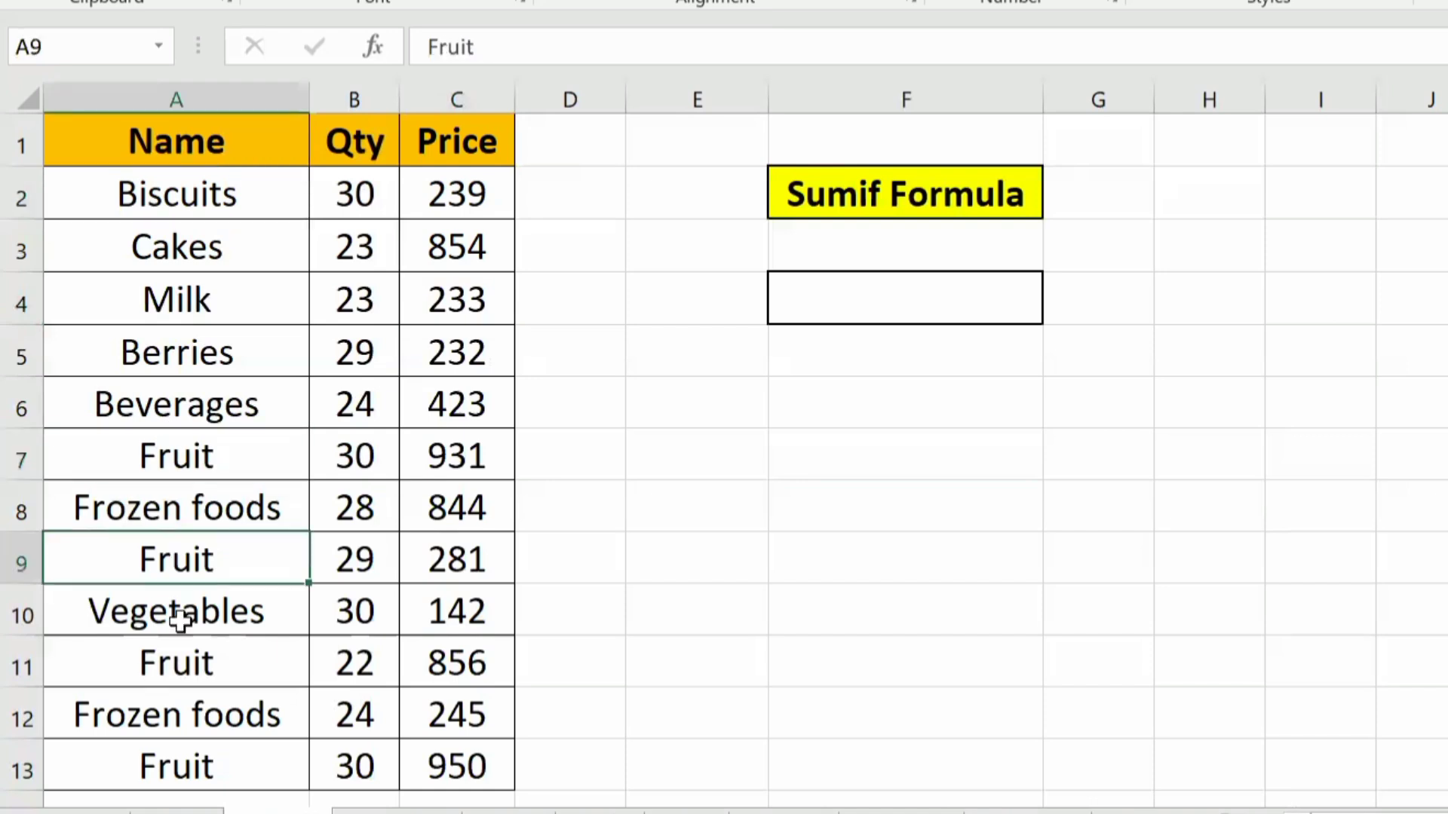
pyautogui.click(184, 607)
pyautogui.click(206, 796)
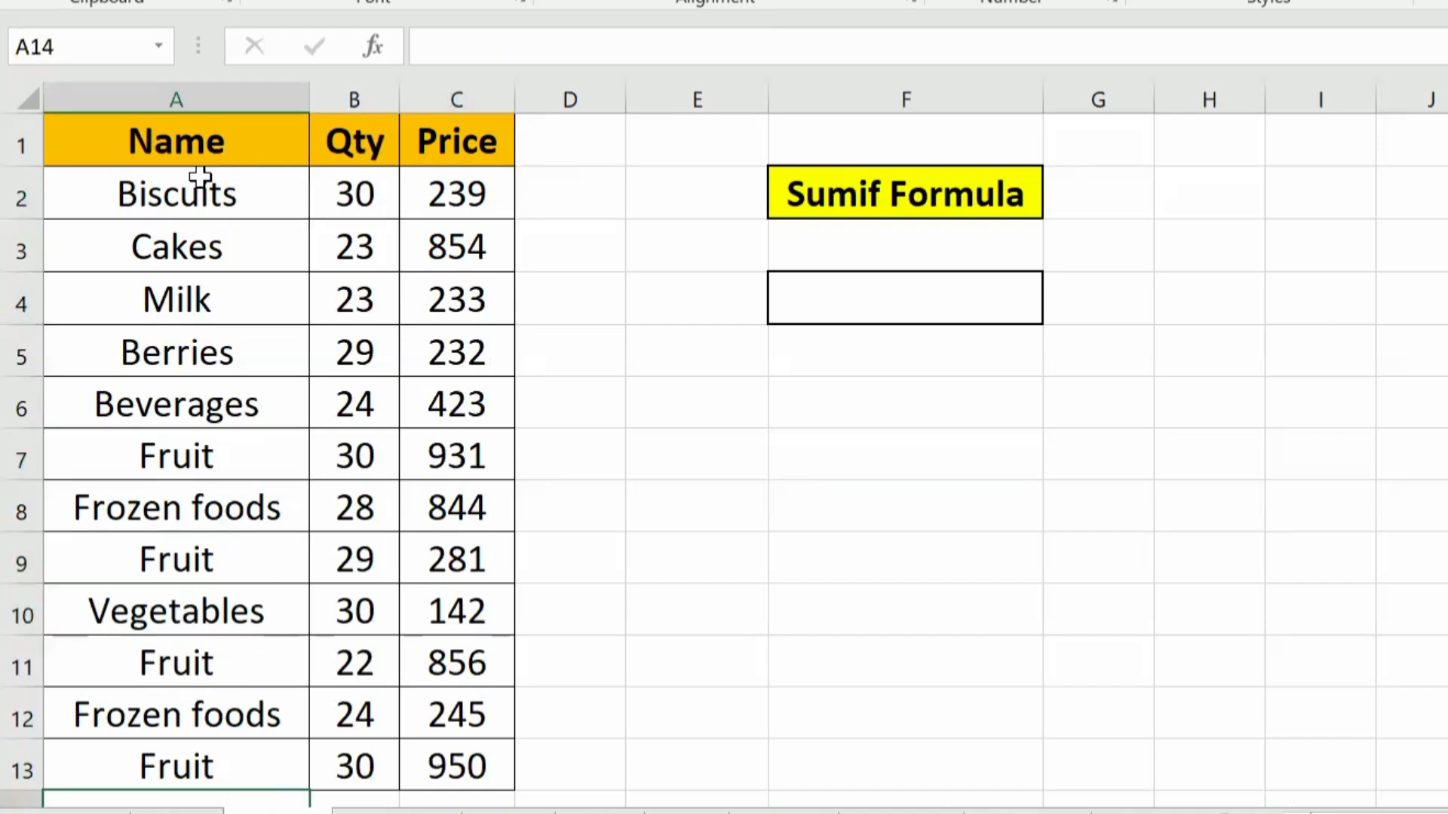
pyautogui.moveTo(175, 121); pyautogui.dragTo(456, 464)
# Step: Begin a SUMIF formula in cell F4 with the range A1:A13 and the criterion "Fruit"
pyautogui.click(879, 302)
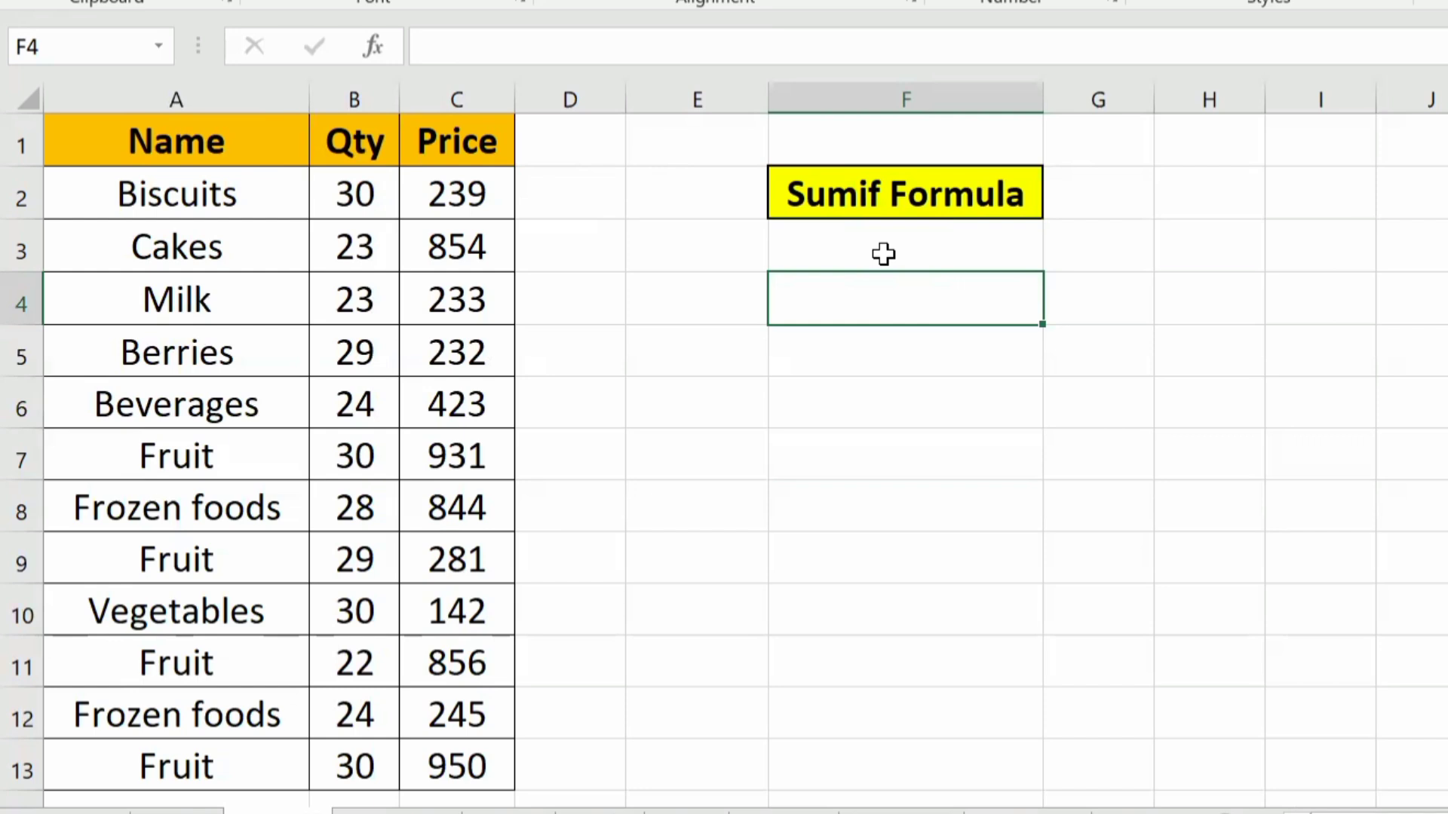
pyautogui.write('=s')
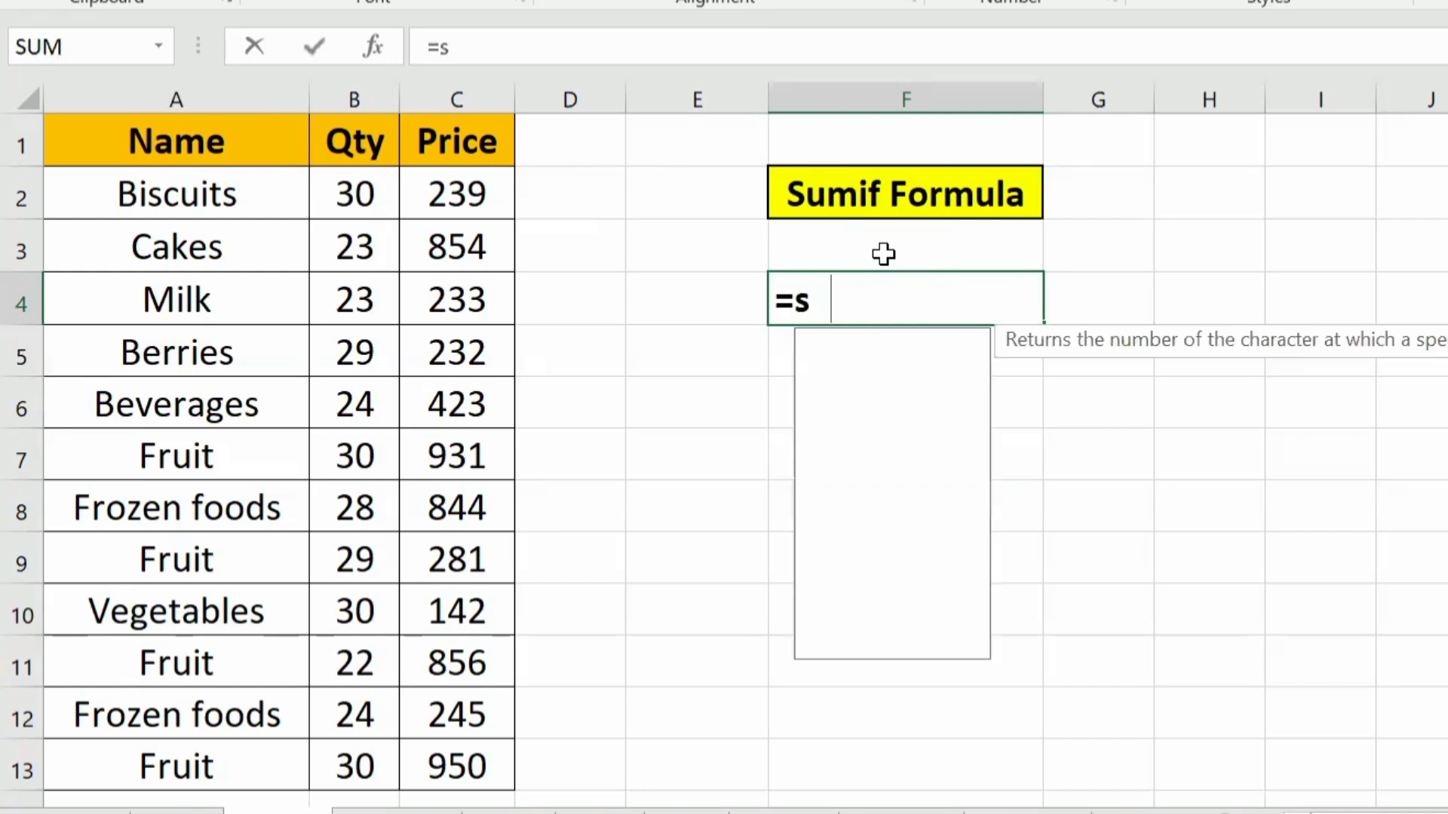
pyautogui.write('umi')
pyautogui.press('Tab')
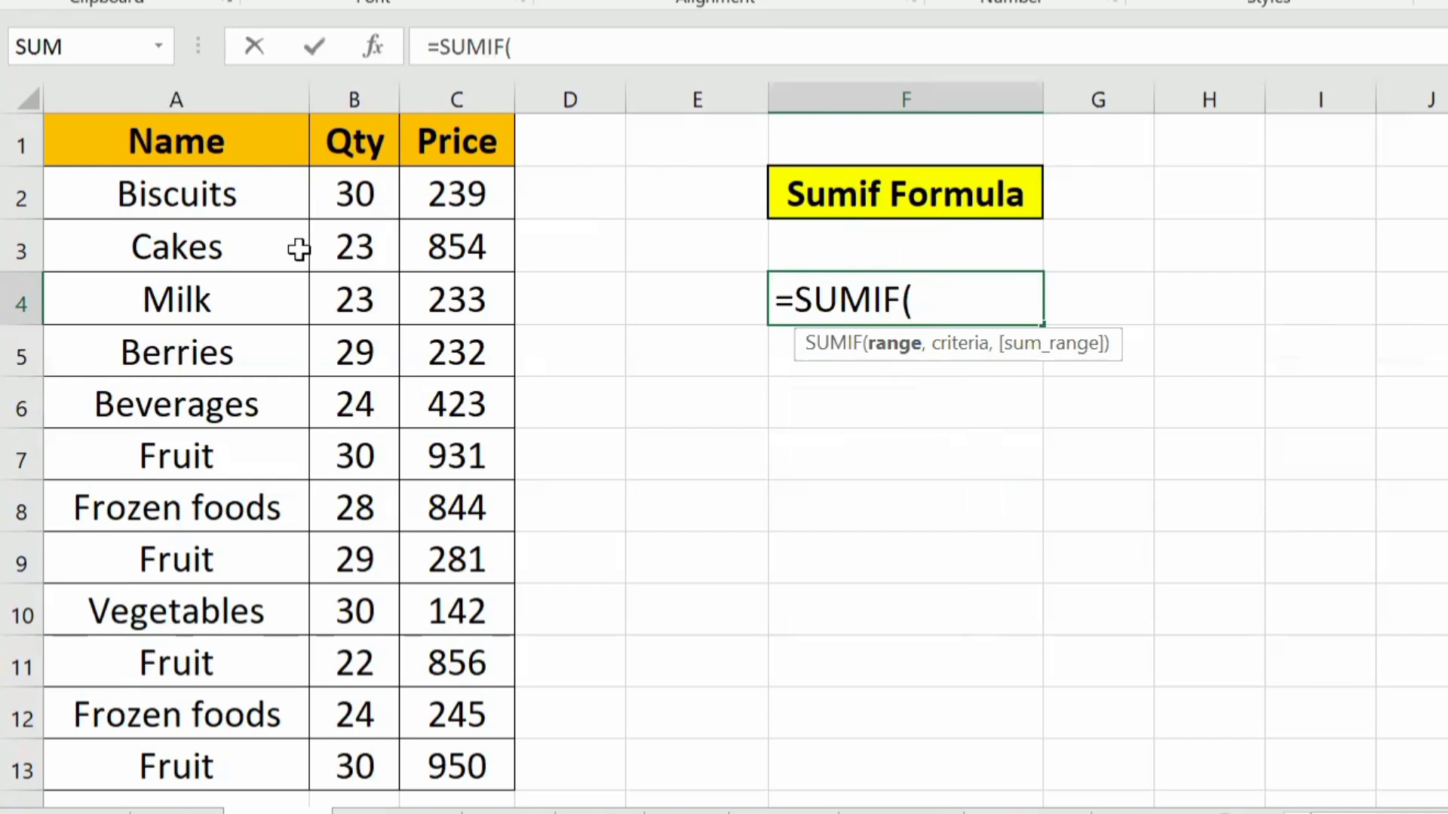
pyautogui.moveTo(166, 152); pyautogui.dragTo(157, 745)
pyautogui.write(',')
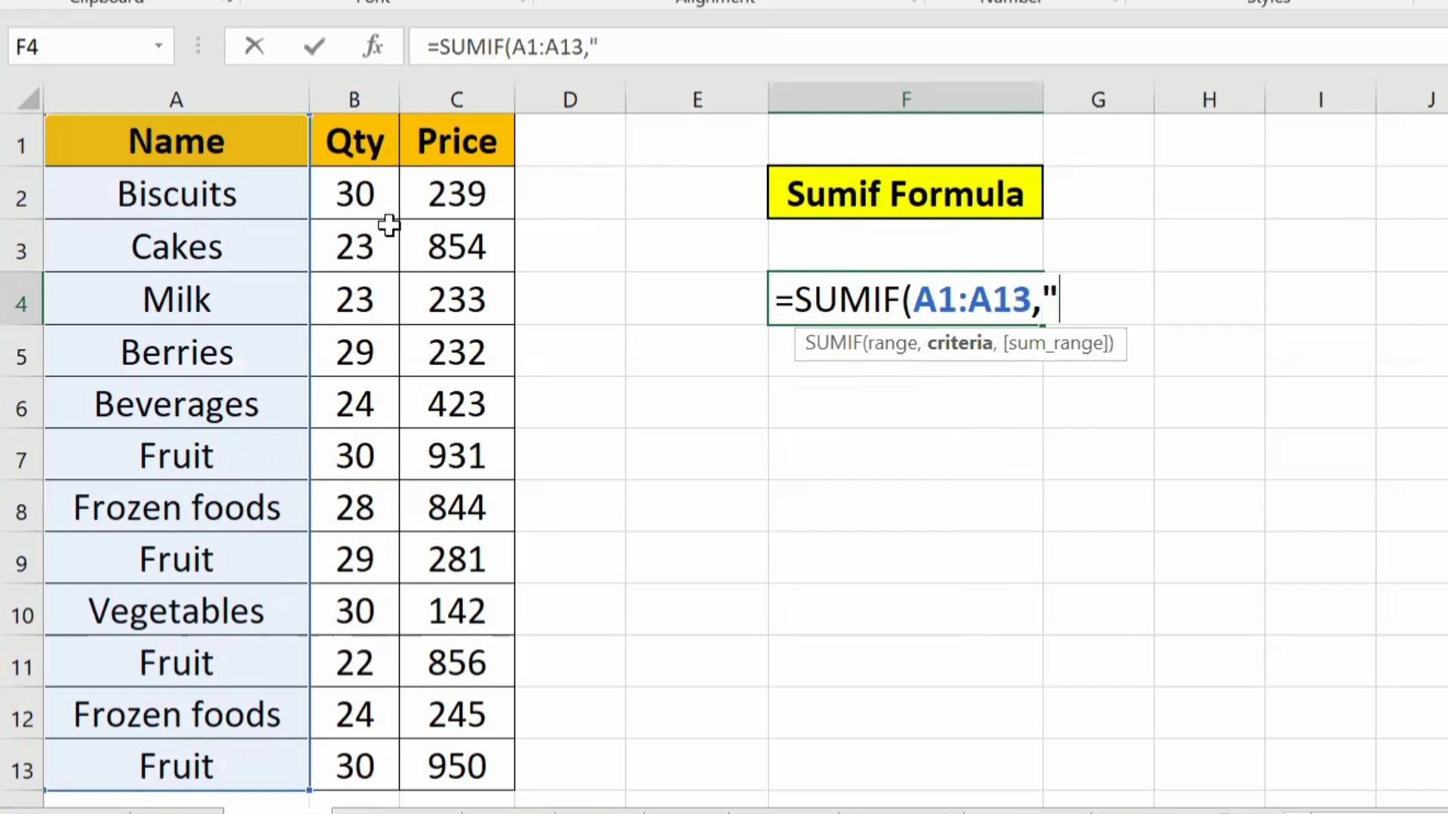
pyautogui.write('"Fruit"')
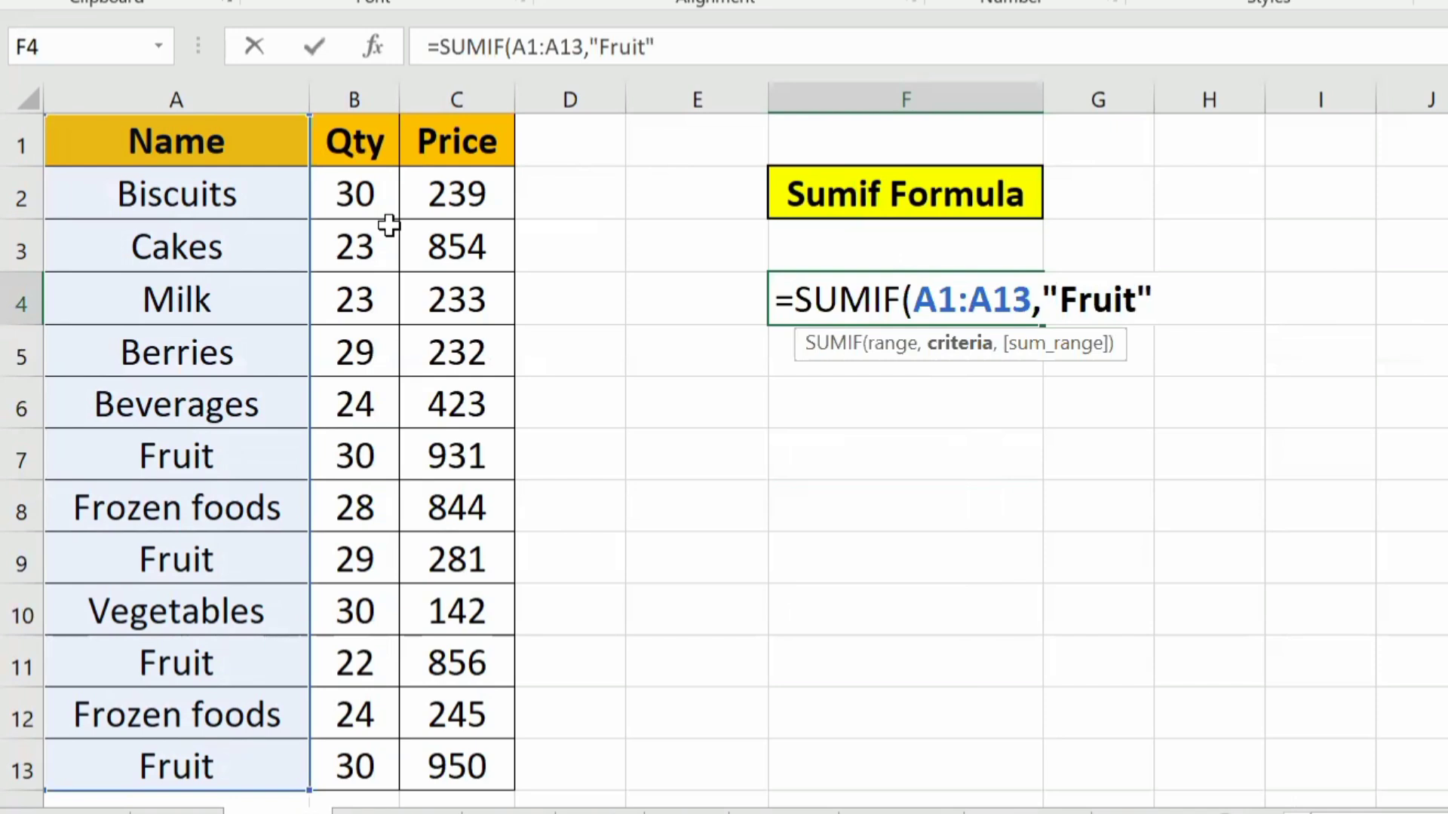
pyautogui.write(',')
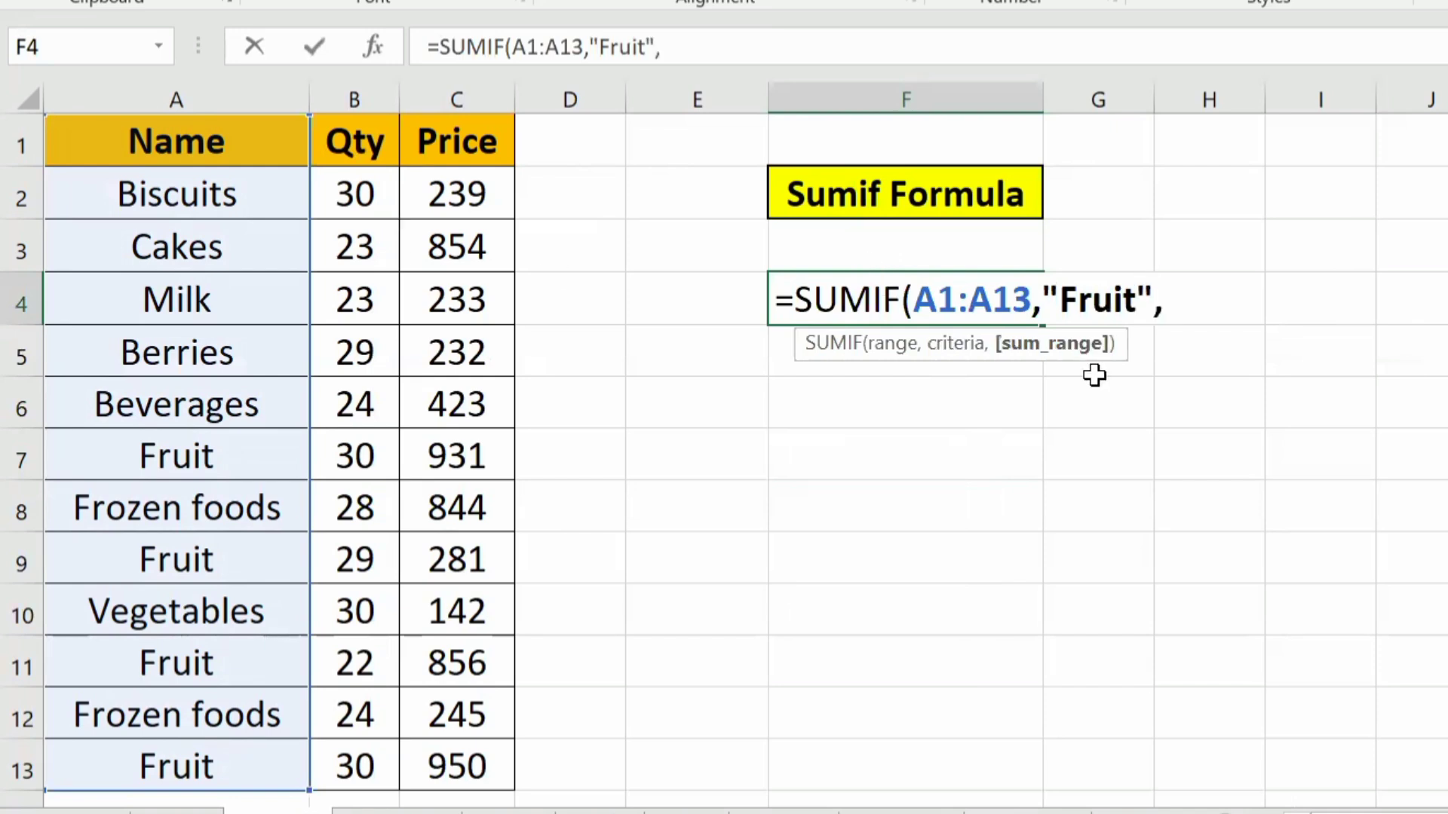
# Step: Complete the SUMIF formula in F4 with C1:C13 as the sum range
pyautogui.moveTo(463, 193); pyautogui.dragTo(467, 663)
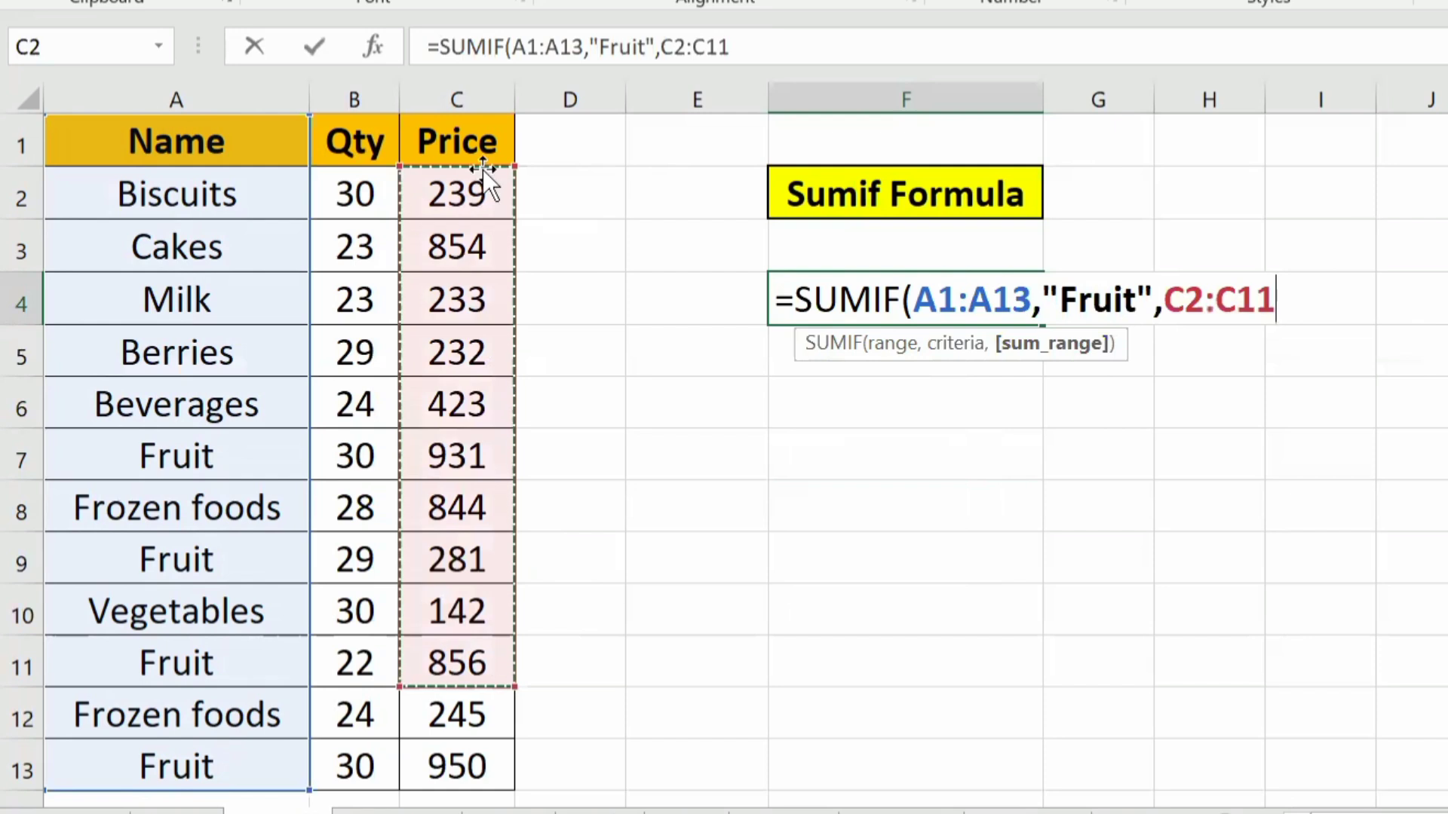
pyautogui.moveTo(466, 129); pyautogui.dragTo(429, 766)
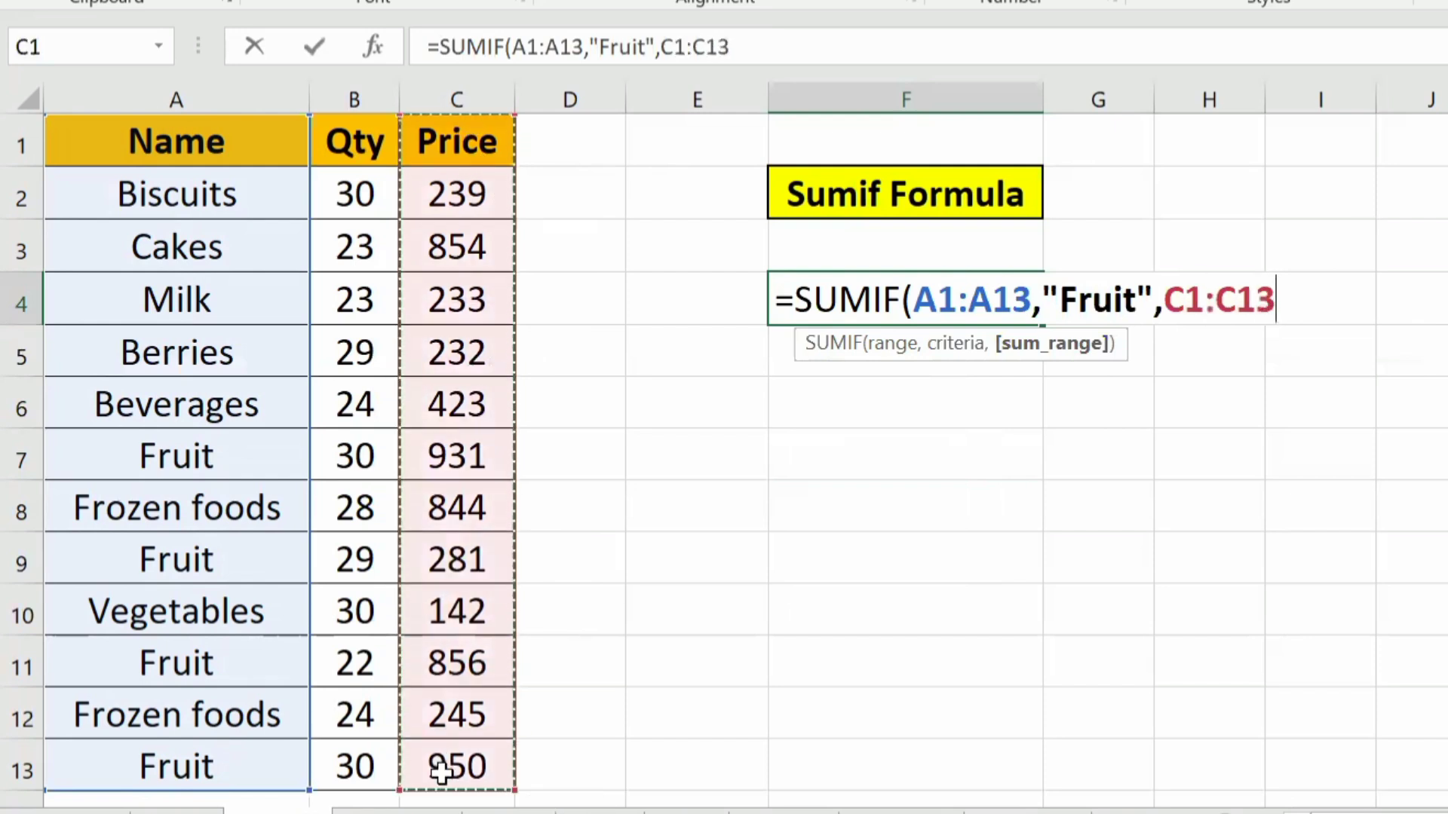
pyautogui.moveTo(429, 190); pyautogui.dragTo(417, 776)
pyautogui.moveTo(478, 143); pyautogui.dragTo(456, 768)
pyautogui.write(')')
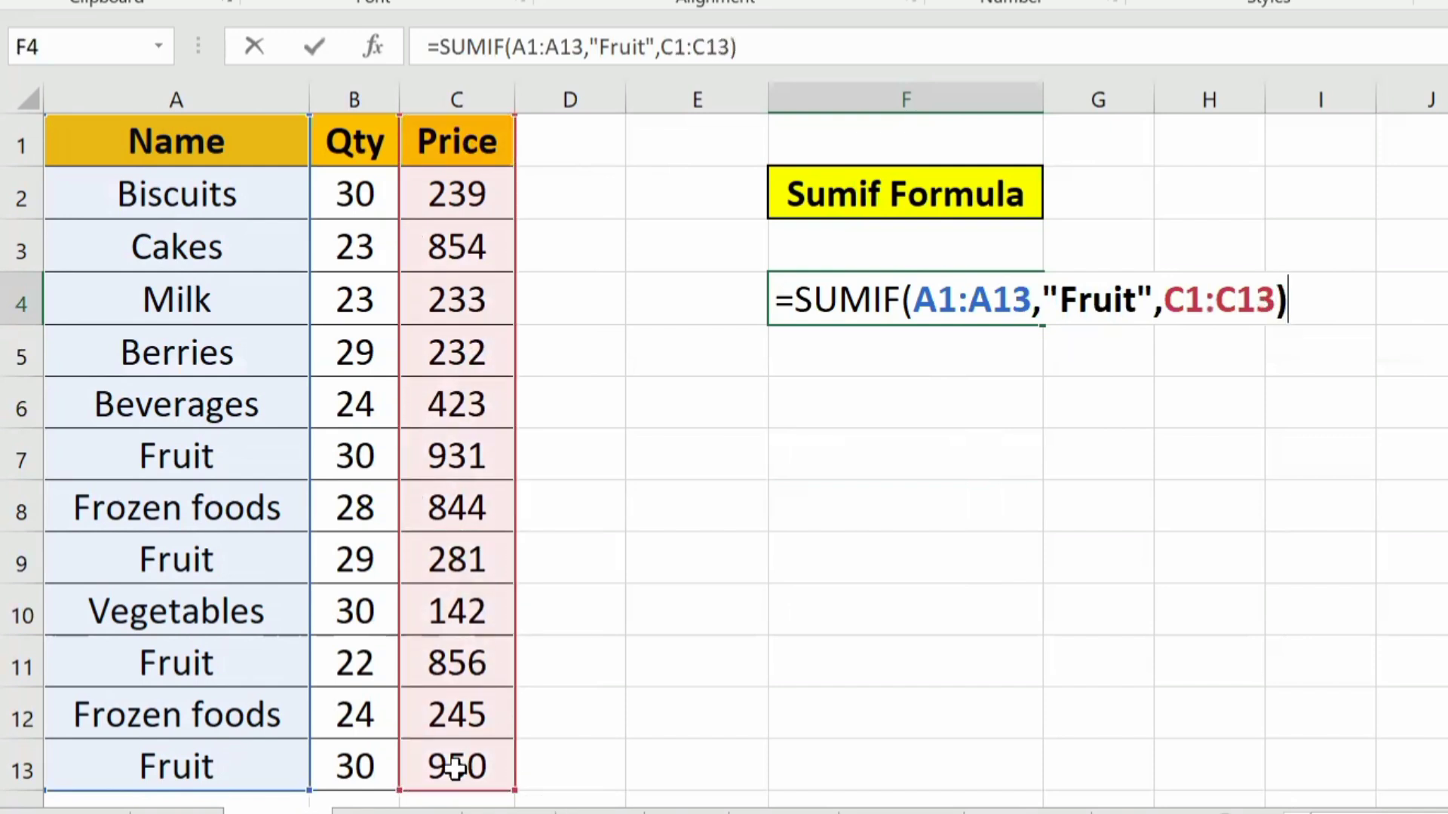
pyautogui.press('Return')
pyautogui.press('Up')
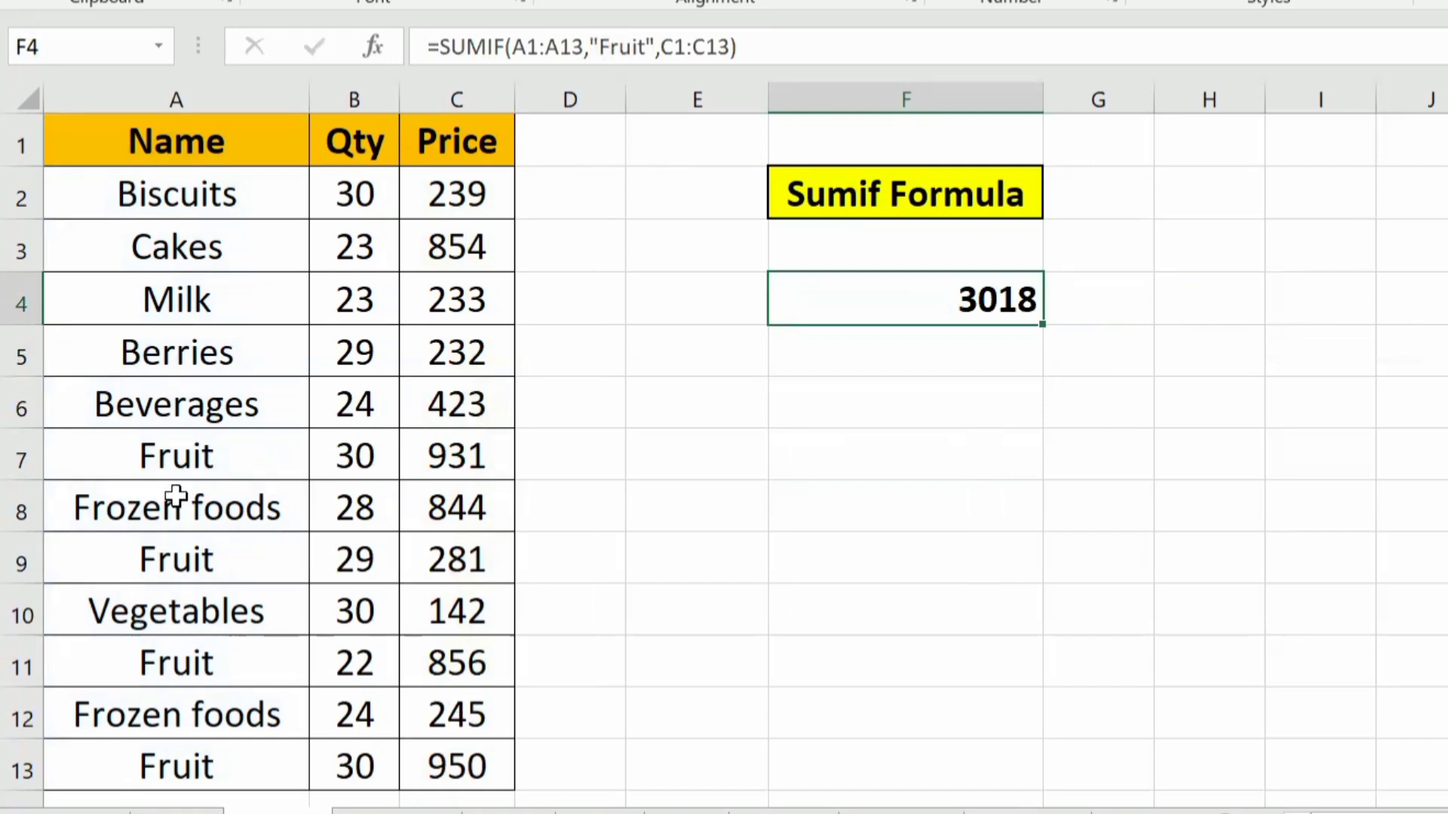
# Step: Add up the four Fruit prices manually in cell E6 with the formula =C7+C9+C11+C13
pyautogui.click(178, 453)
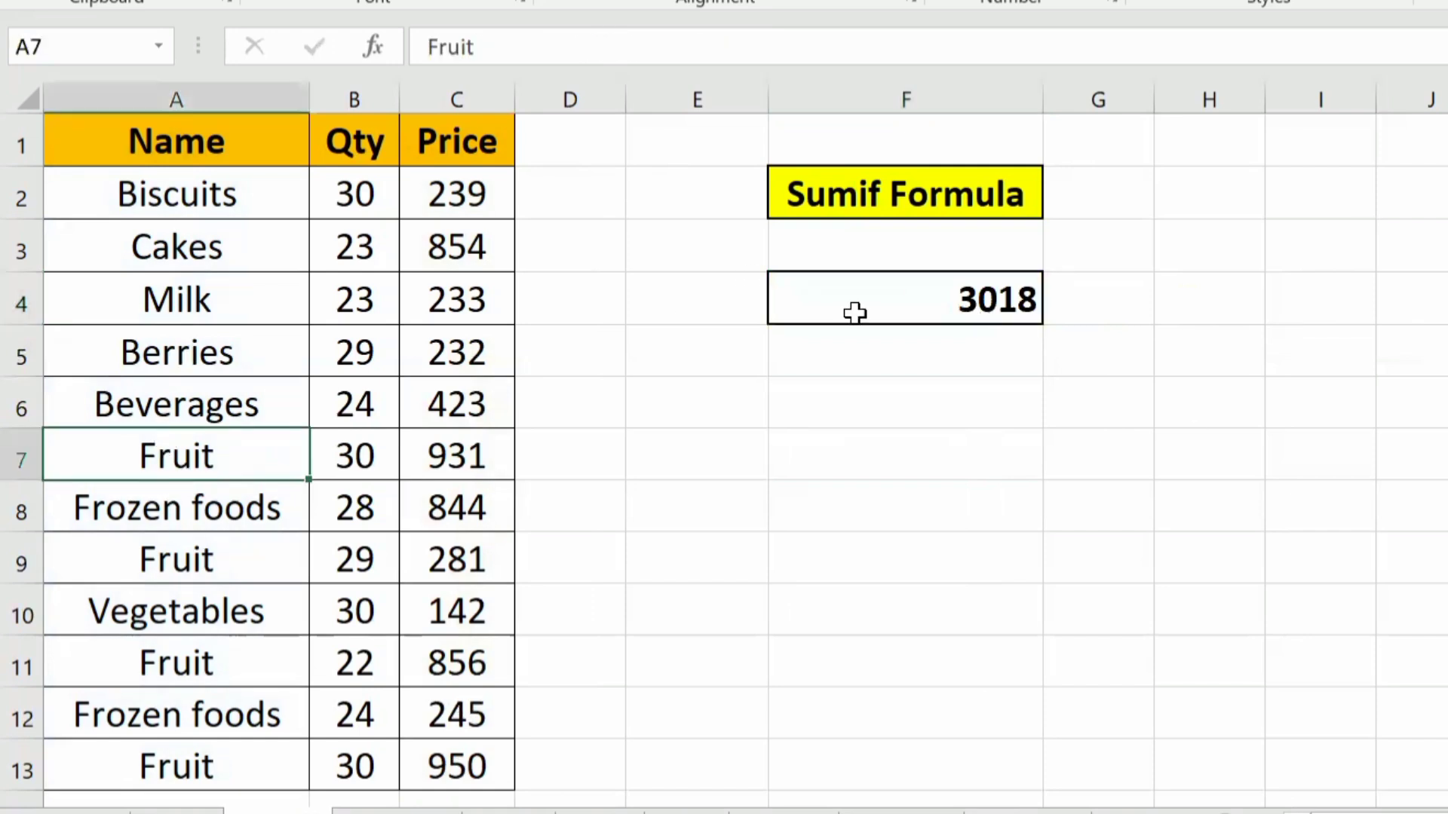
pyautogui.click(672, 404)
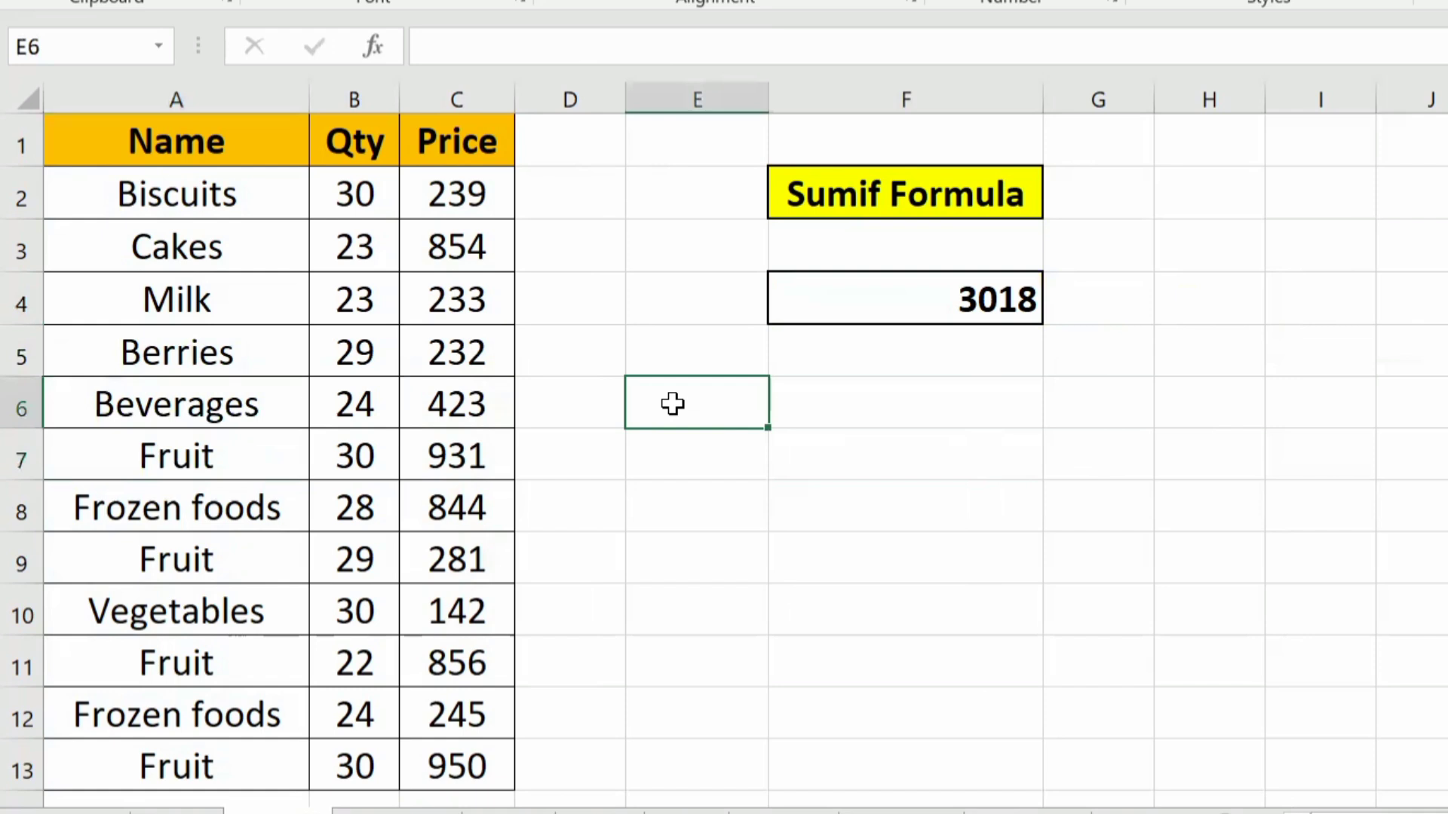
pyautogui.write('=')
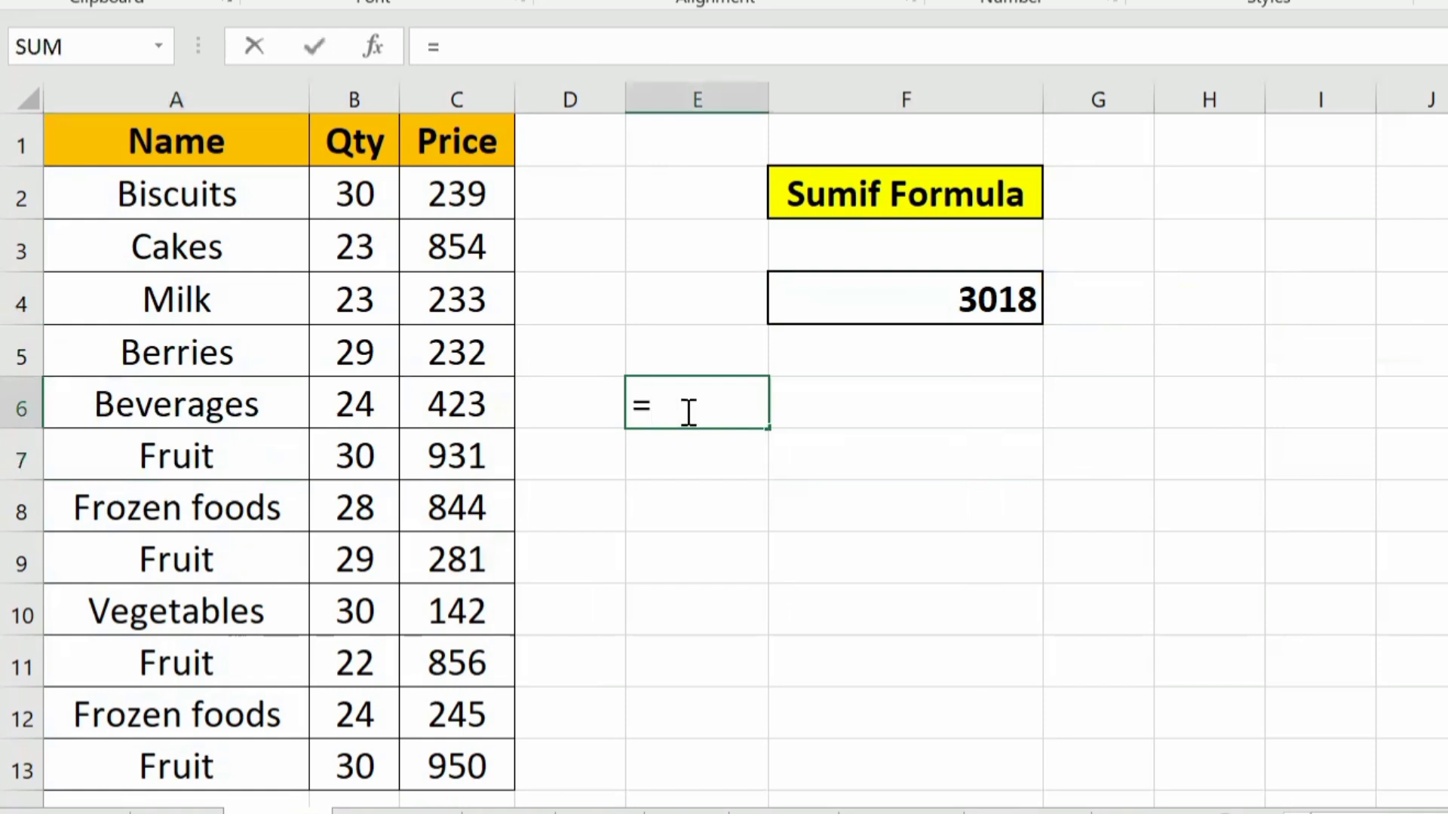
pyautogui.click(471, 451)
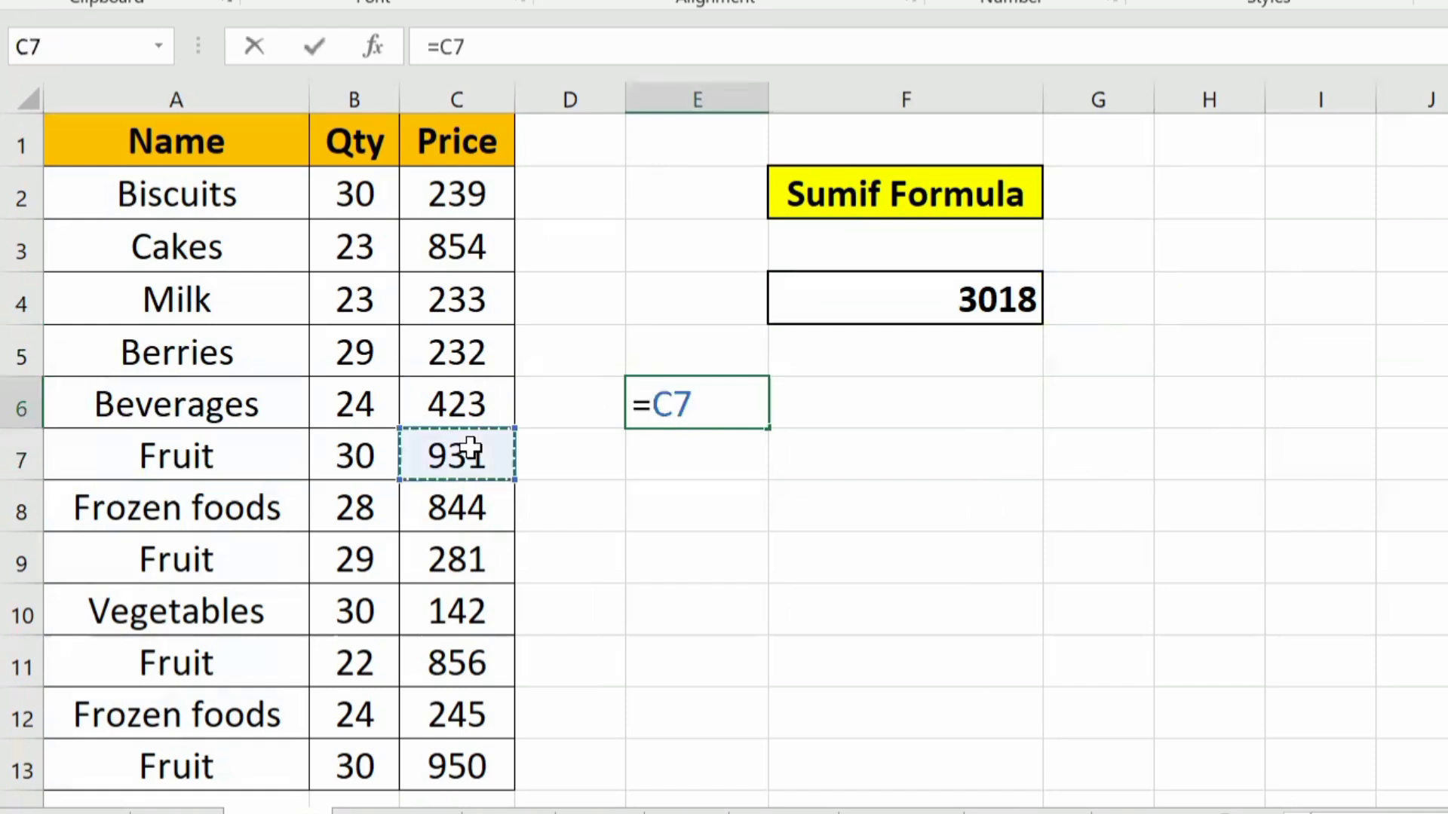
pyautogui.write('+')
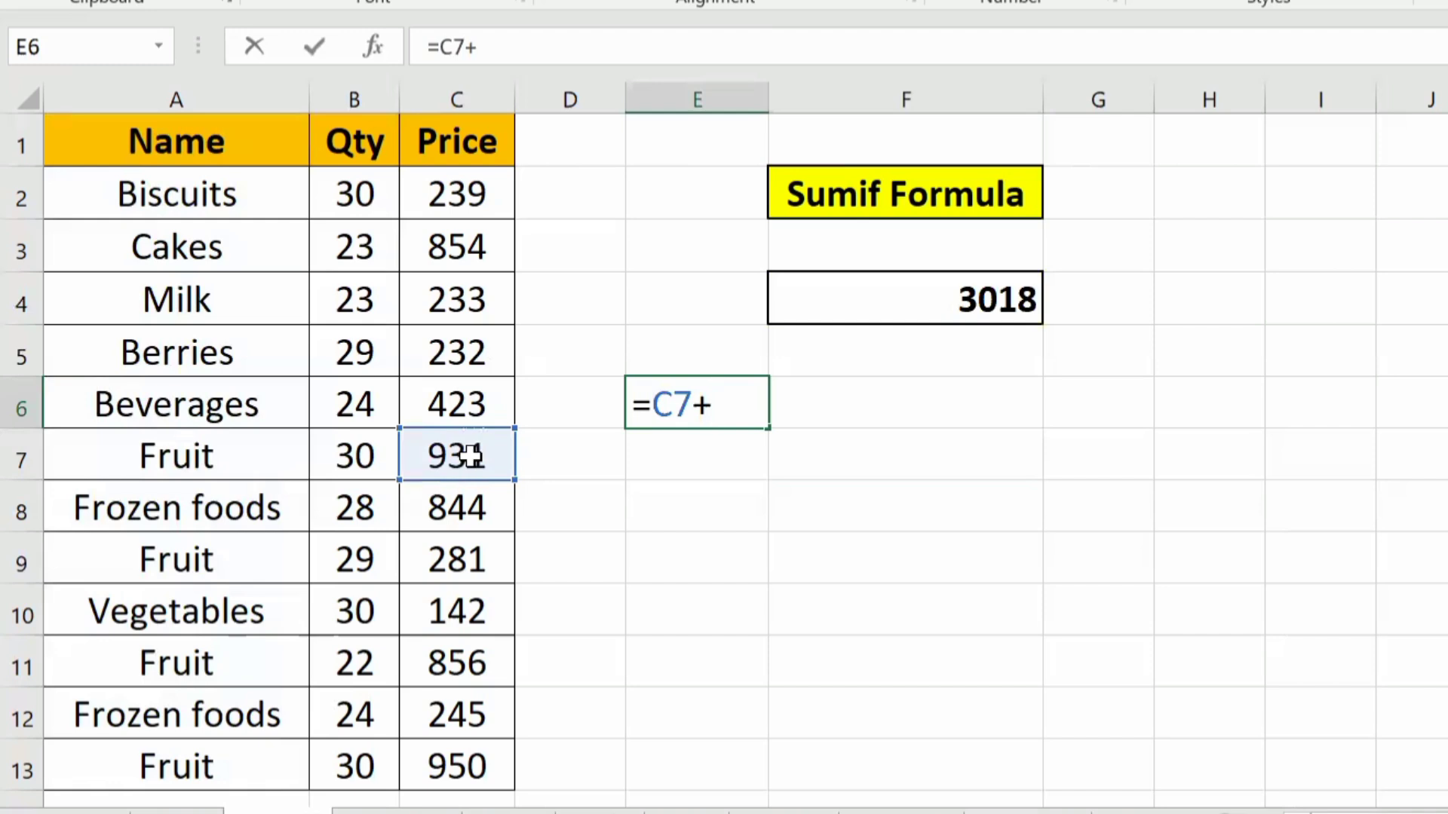
pyautogui.click(466, 550)
pyautogui.write('+')
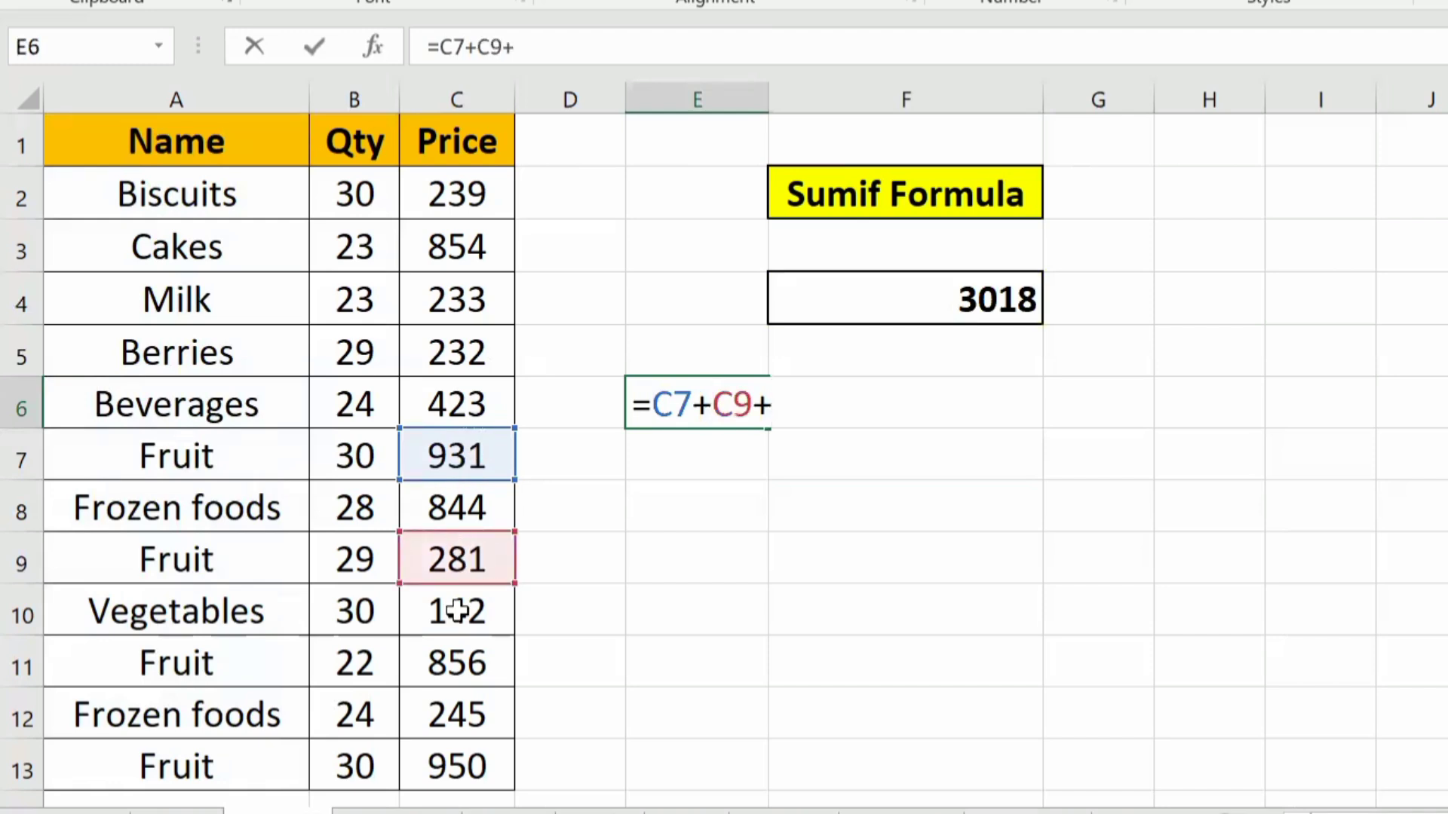
pyautogui.click(456, 655)
pyautogui.write('+')
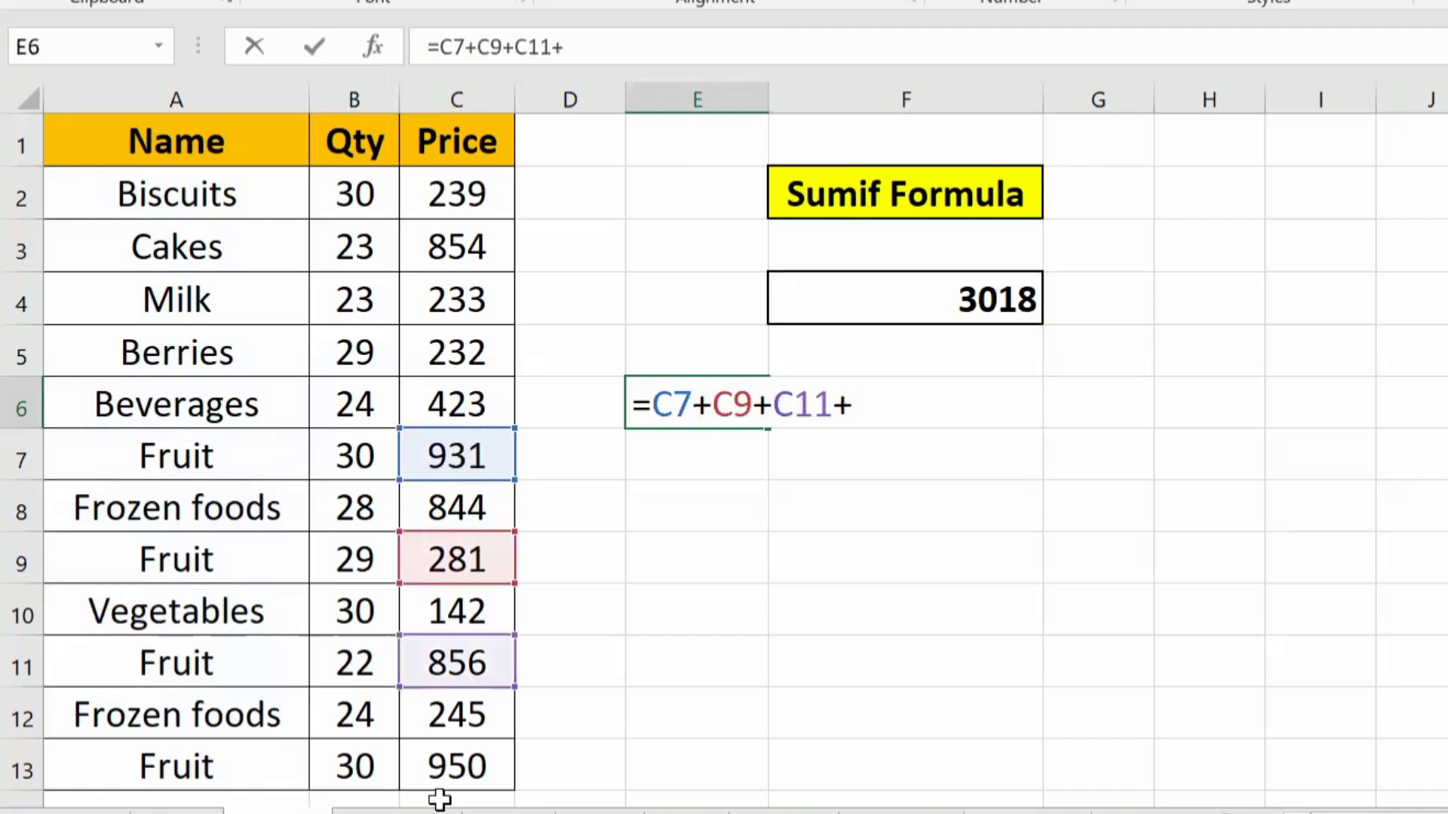
pyautogui.click(438, 766)
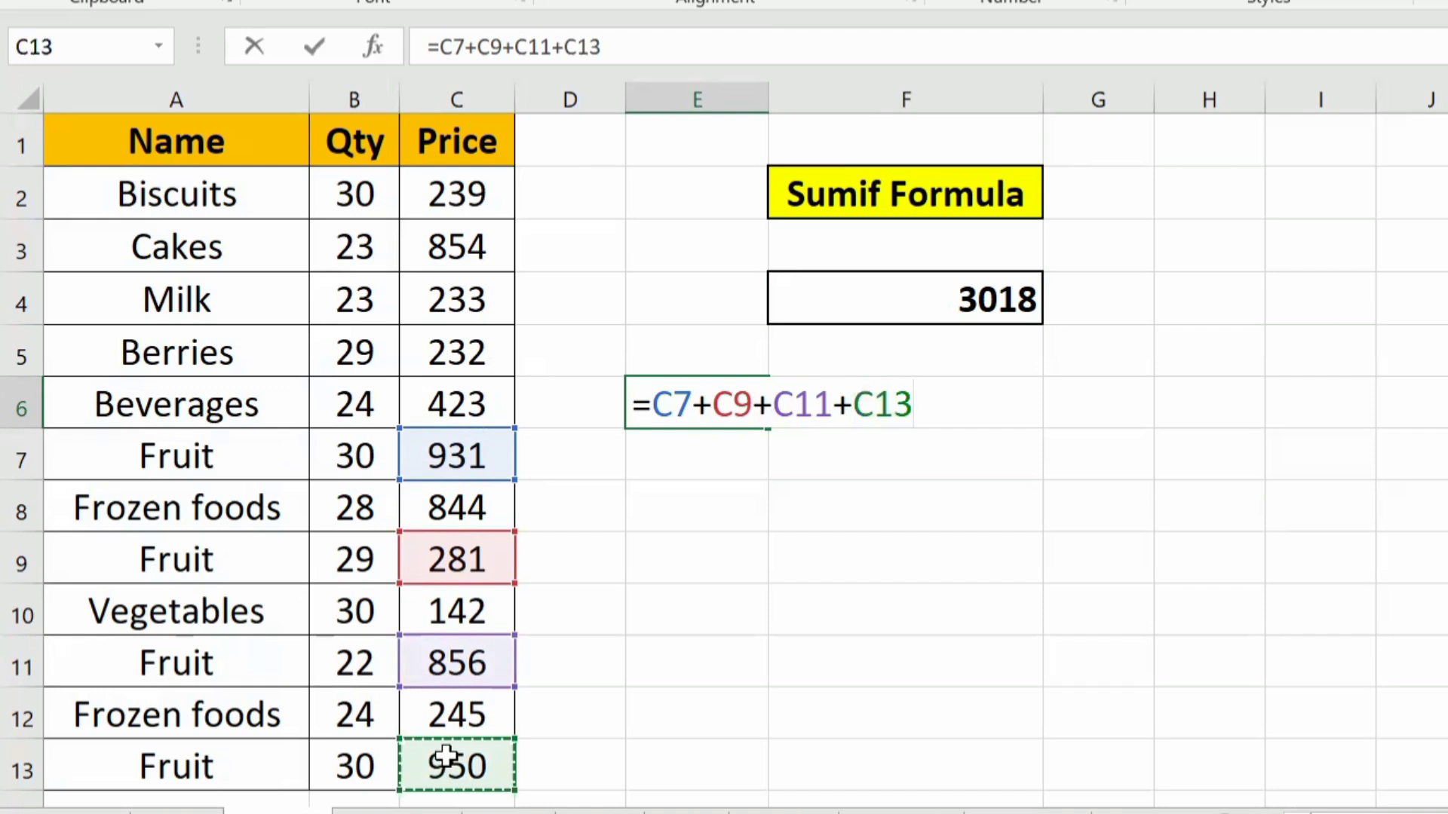
pyautogui.press('Return')
pyautogui.click(719, 417)
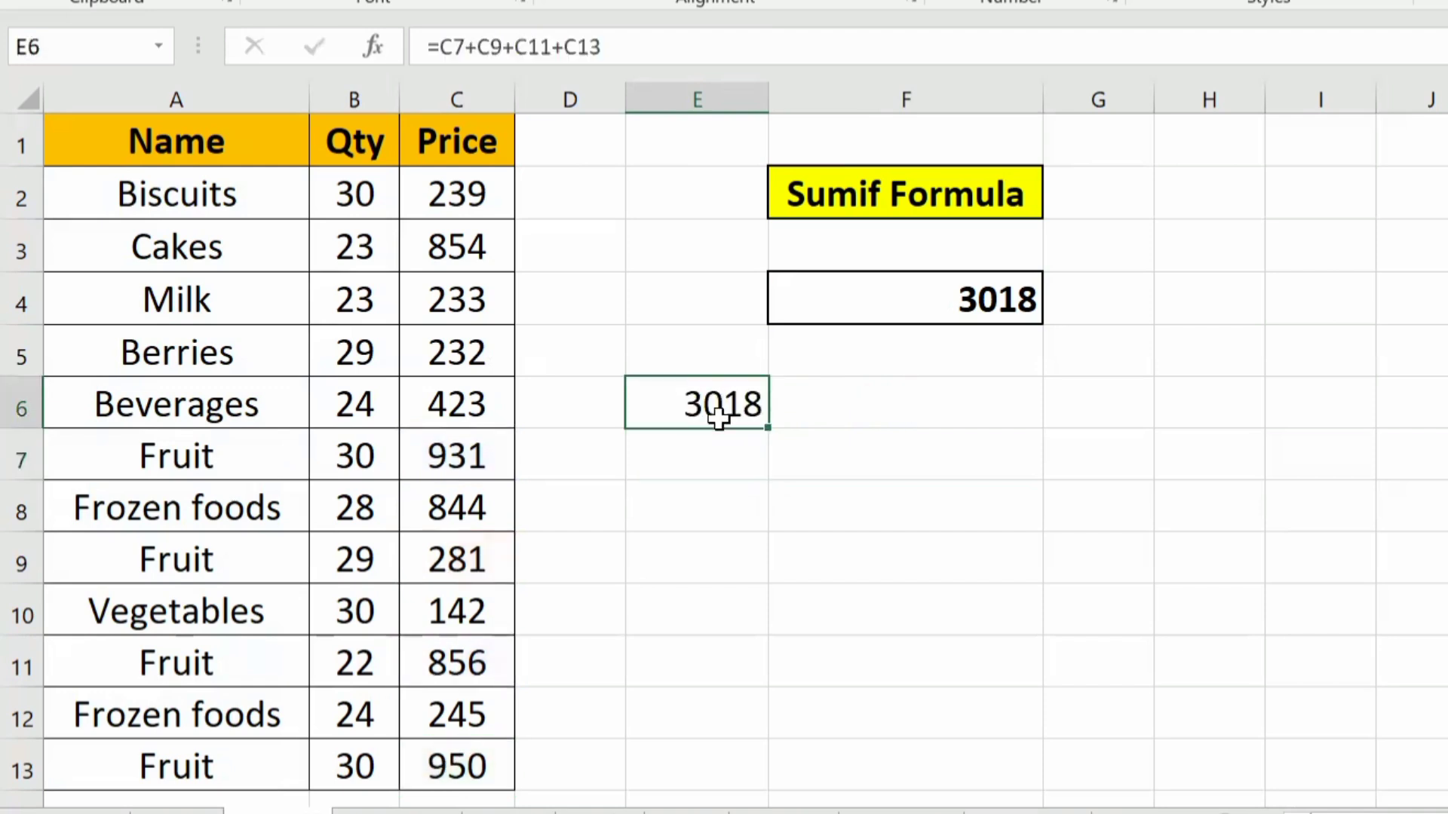
# Step: Compare the manual Fruit total with the SUMIF result in F4, and clear cell E6
pyautogui.click(1004, 285)
pyautogui.click(692, 405)
pyautogui.press('Delete')
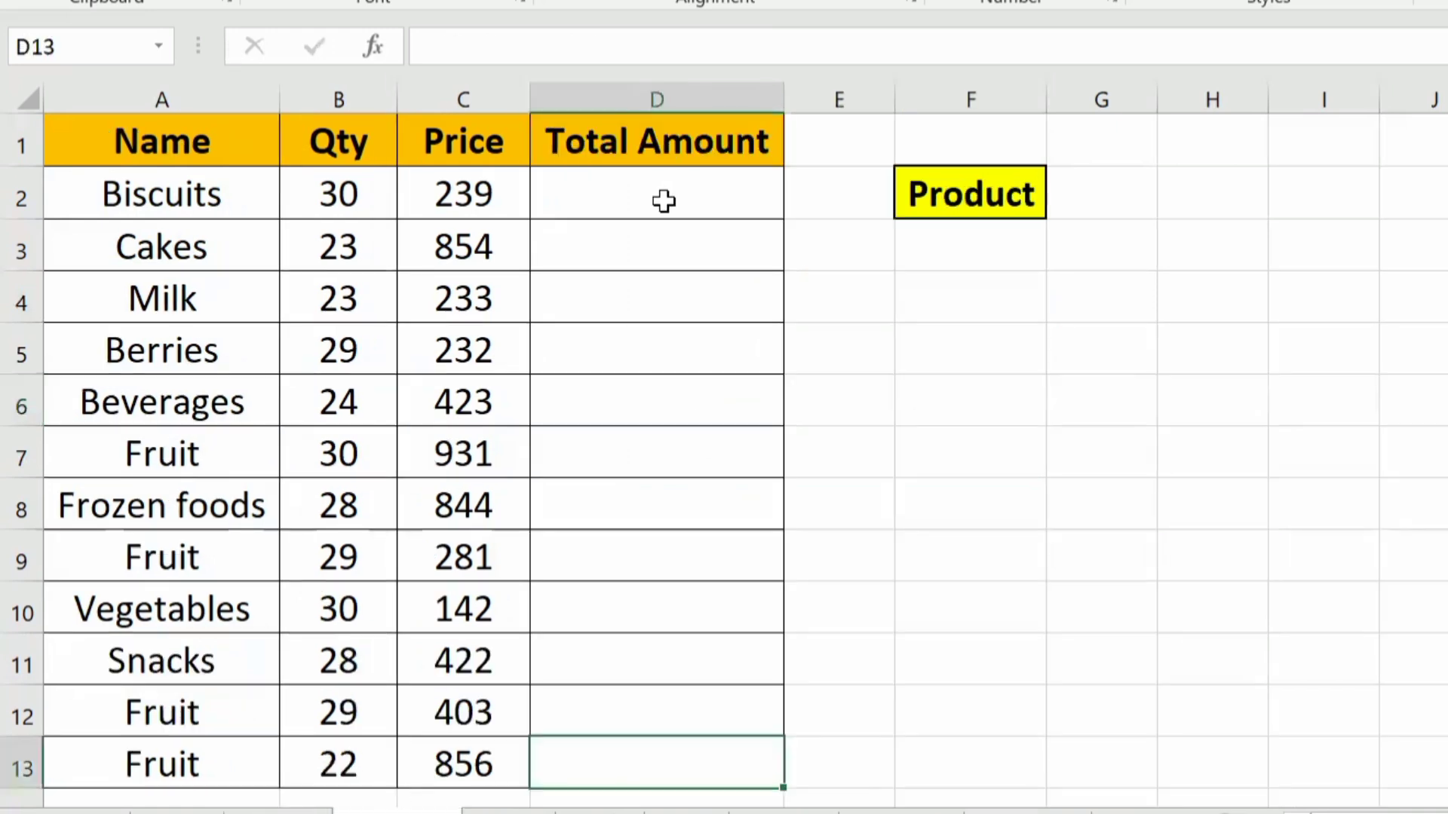
# Step: Examine the Name, Qty, Price and Total Amount columns on the Product sheet
pyautogui.moveTo(663, 201); pyautogui.dragTo(640, 737)
pyautogui.click(458, 210)
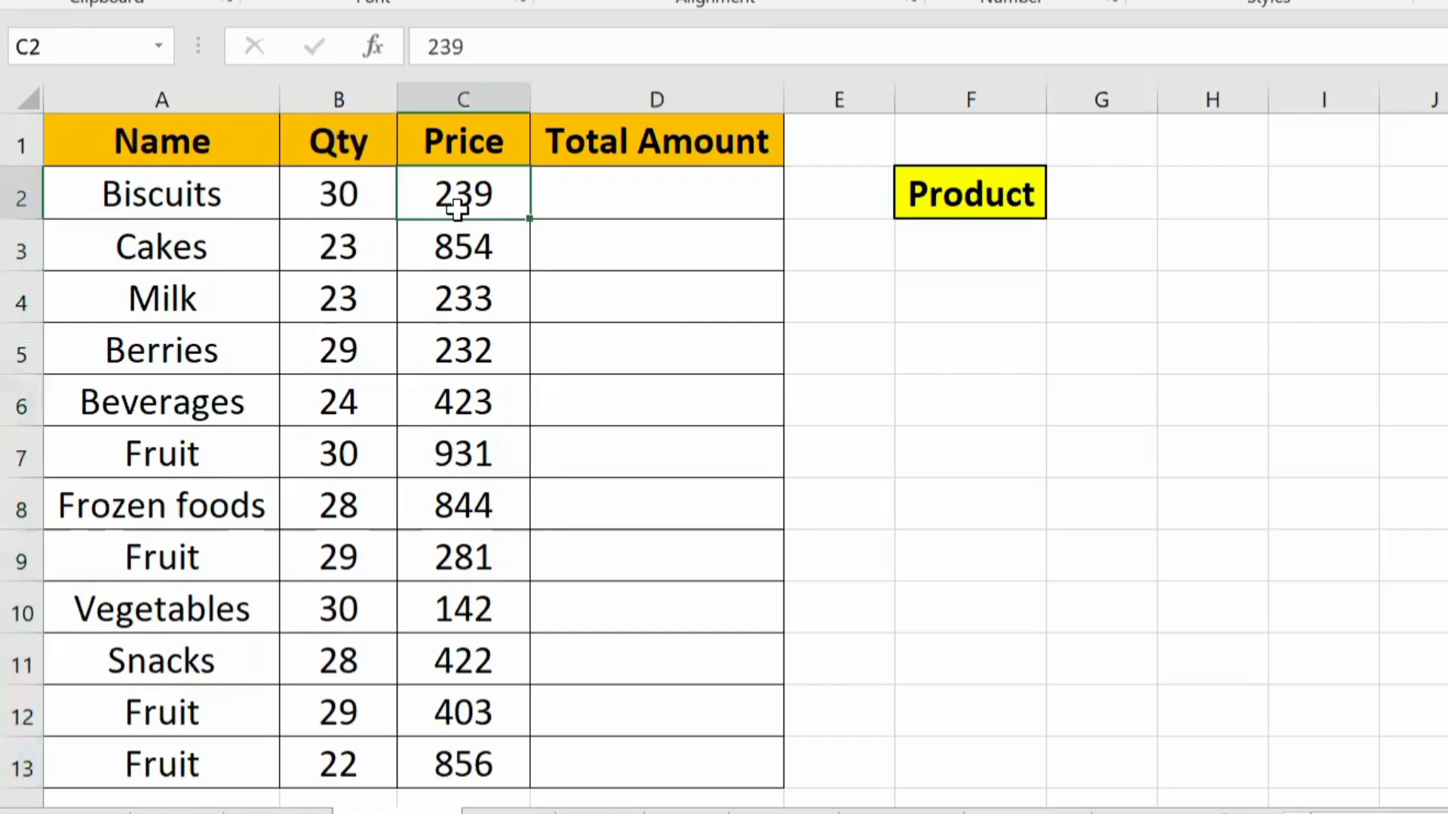
pyautogui.moveTo(156, 92); pyautogui.dragTo(659, 103)
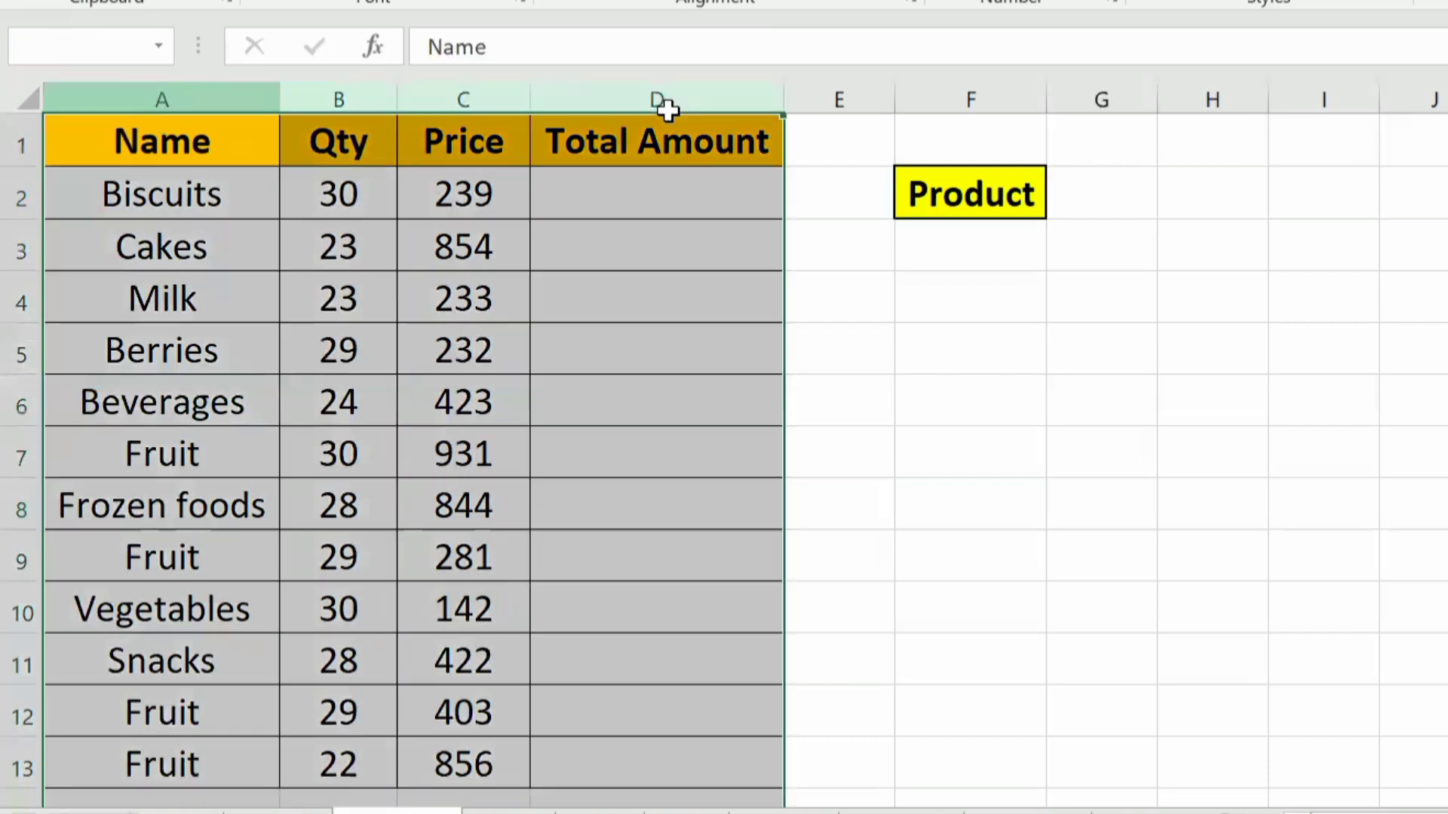
pyautogui.click(380, 136)
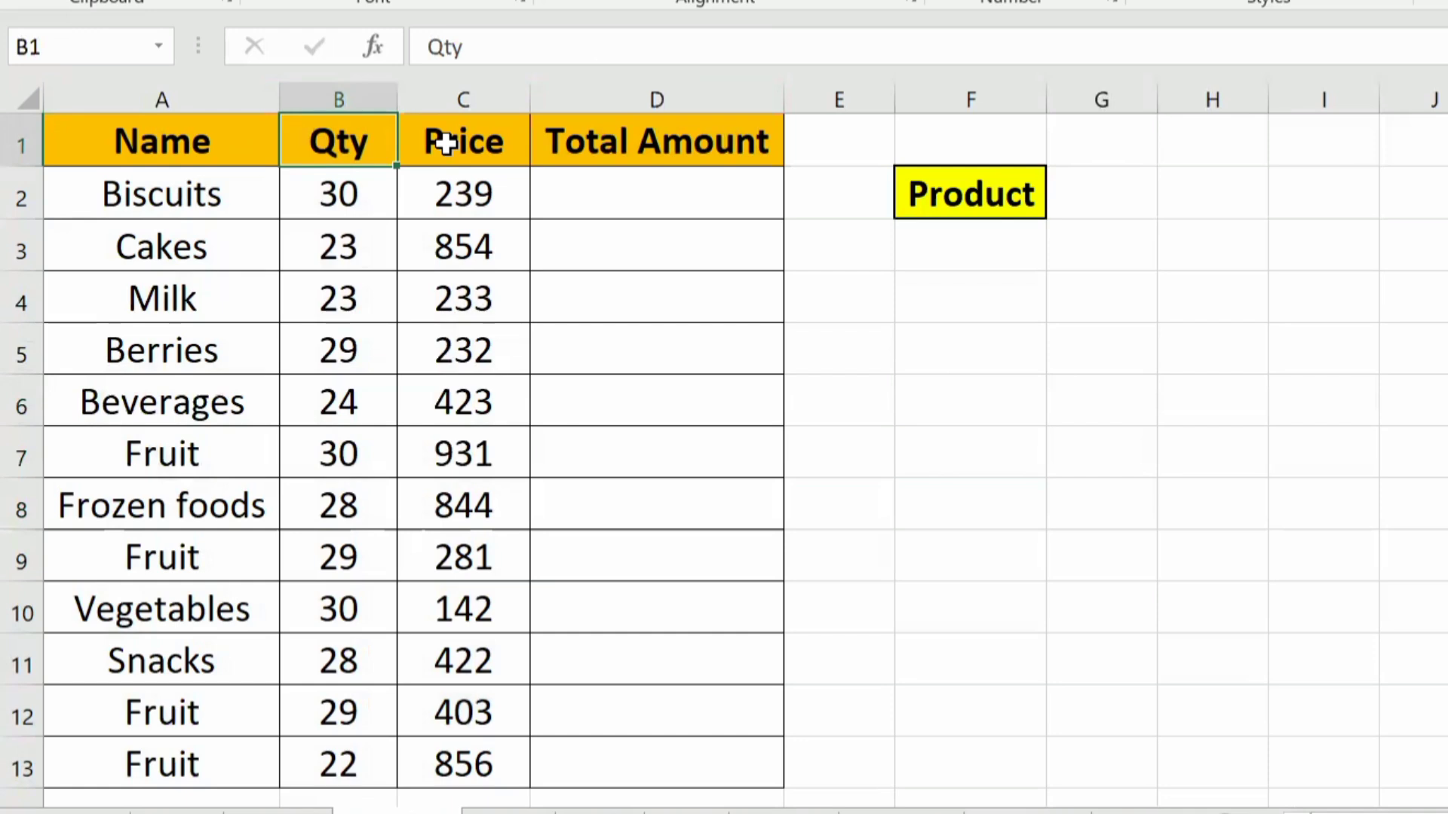
pyautogui.click(336, 101)
pyautogui.click(456, 80)
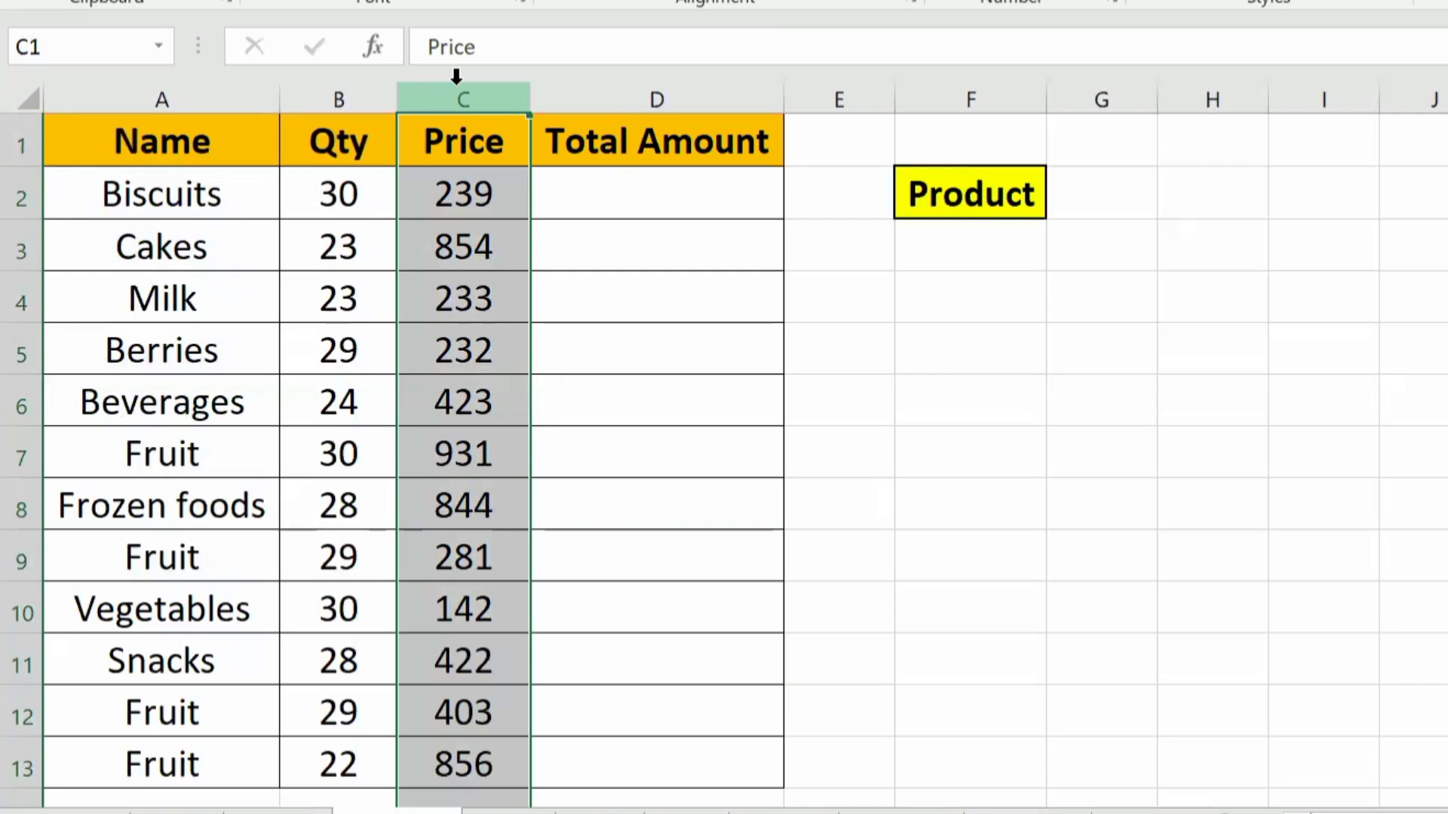
# Step: Multiply the Biscuits quantity by its price in cell D2 with the formula =PRODUCT(B2,C2)
pyautogui.click(634, 207)
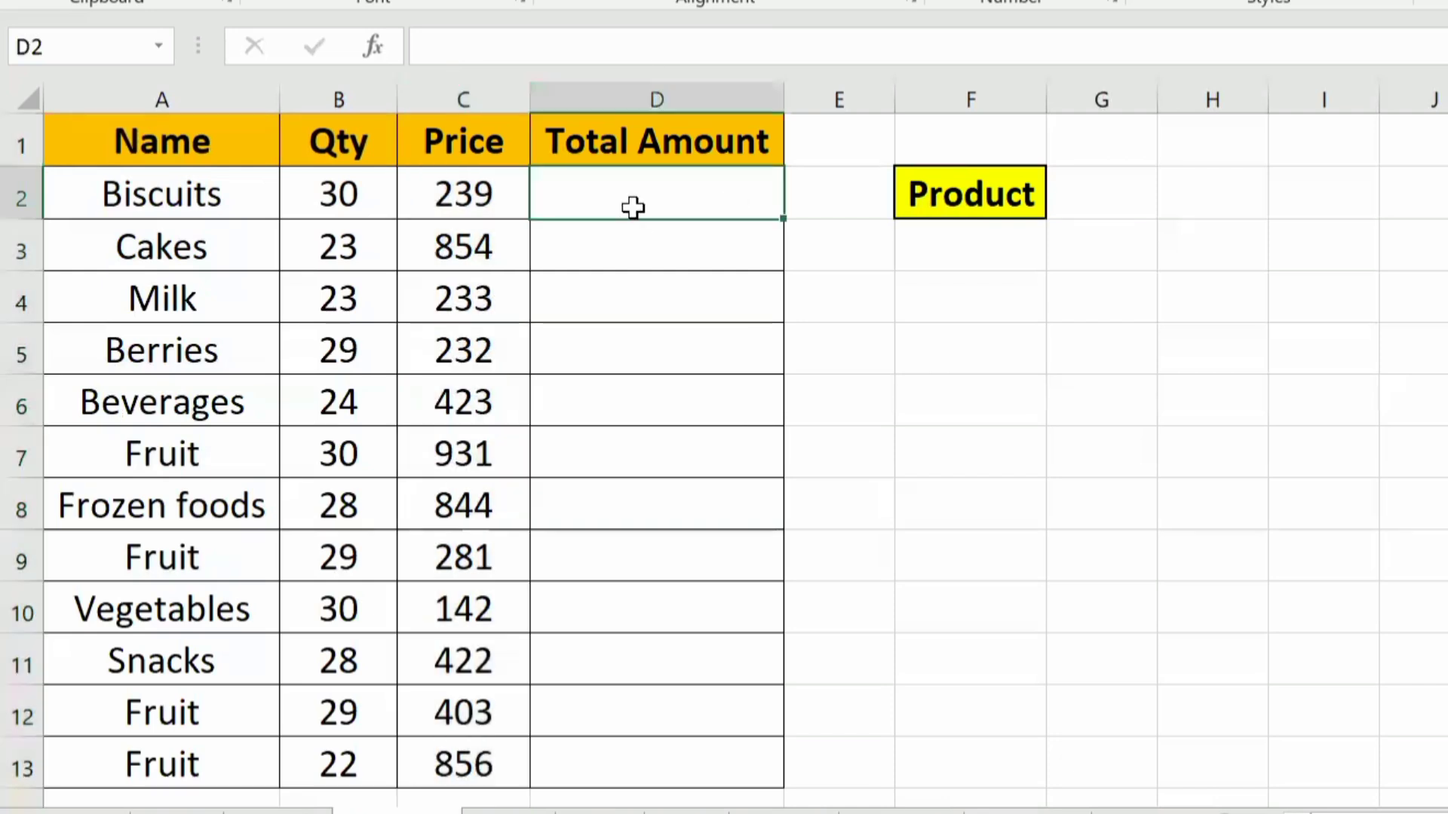
pyautogui.write('=')
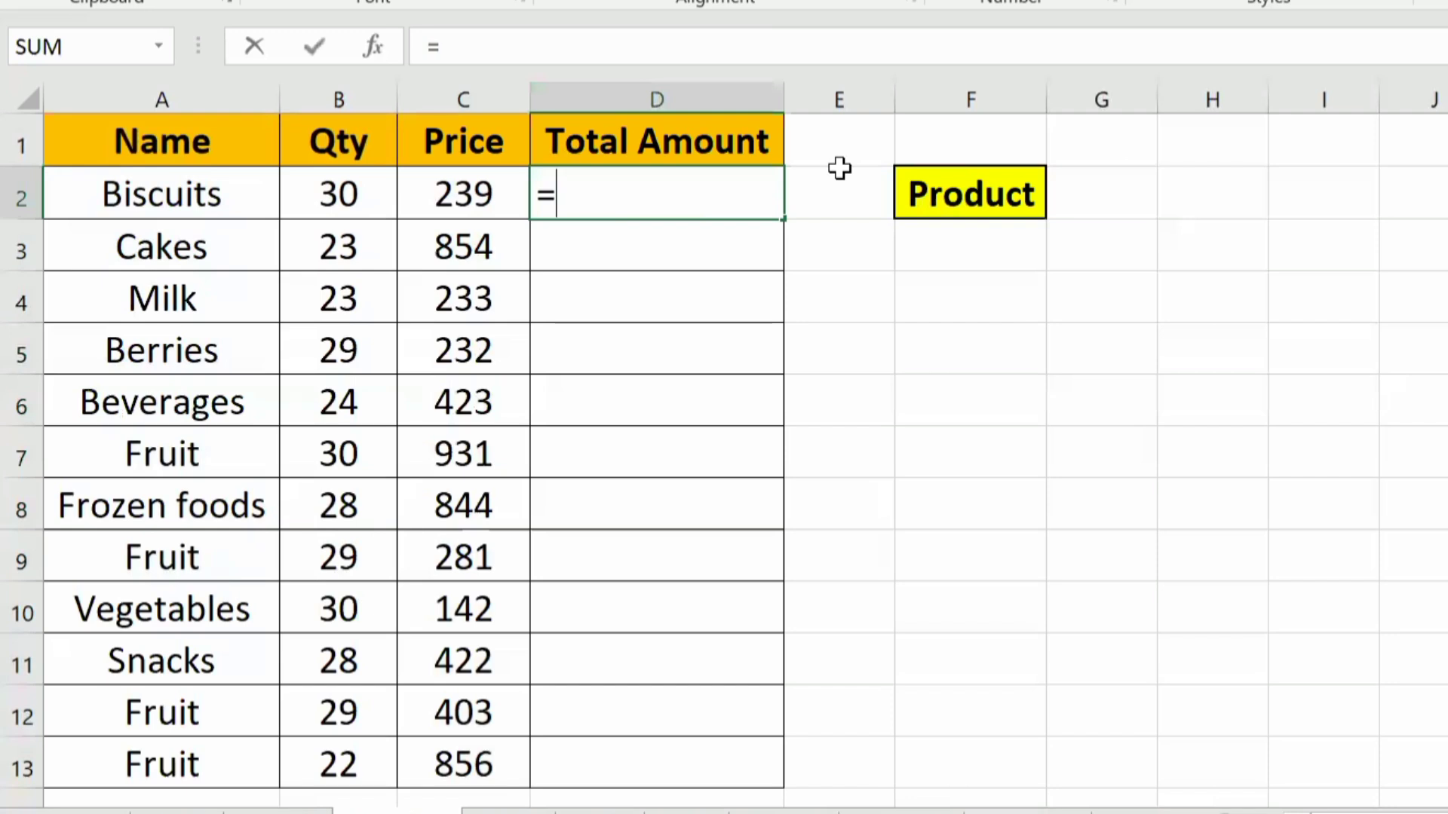
pyautogui.write('pro')
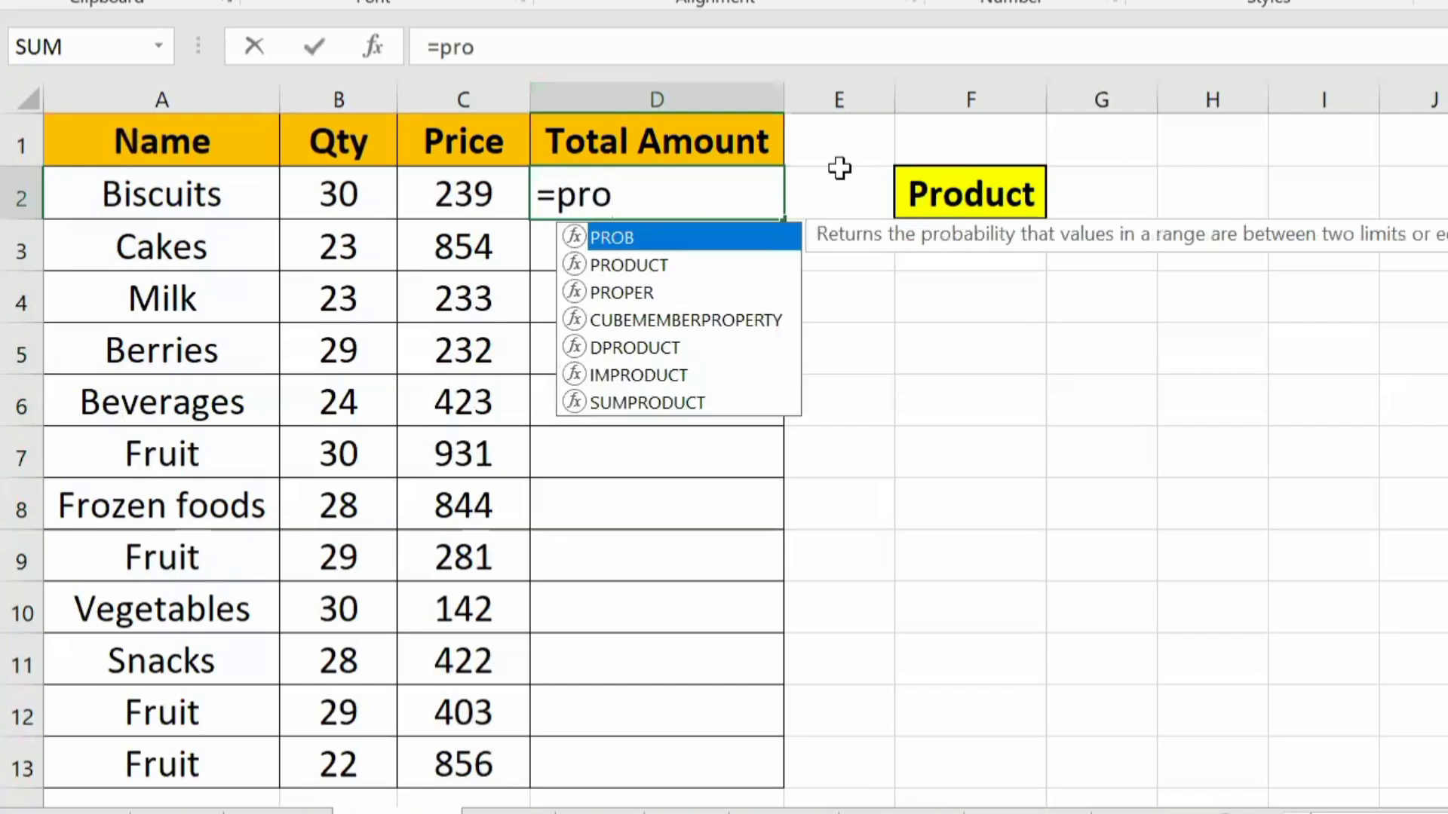
pyautogui.press('Down')
pyautogui.press('Tab')
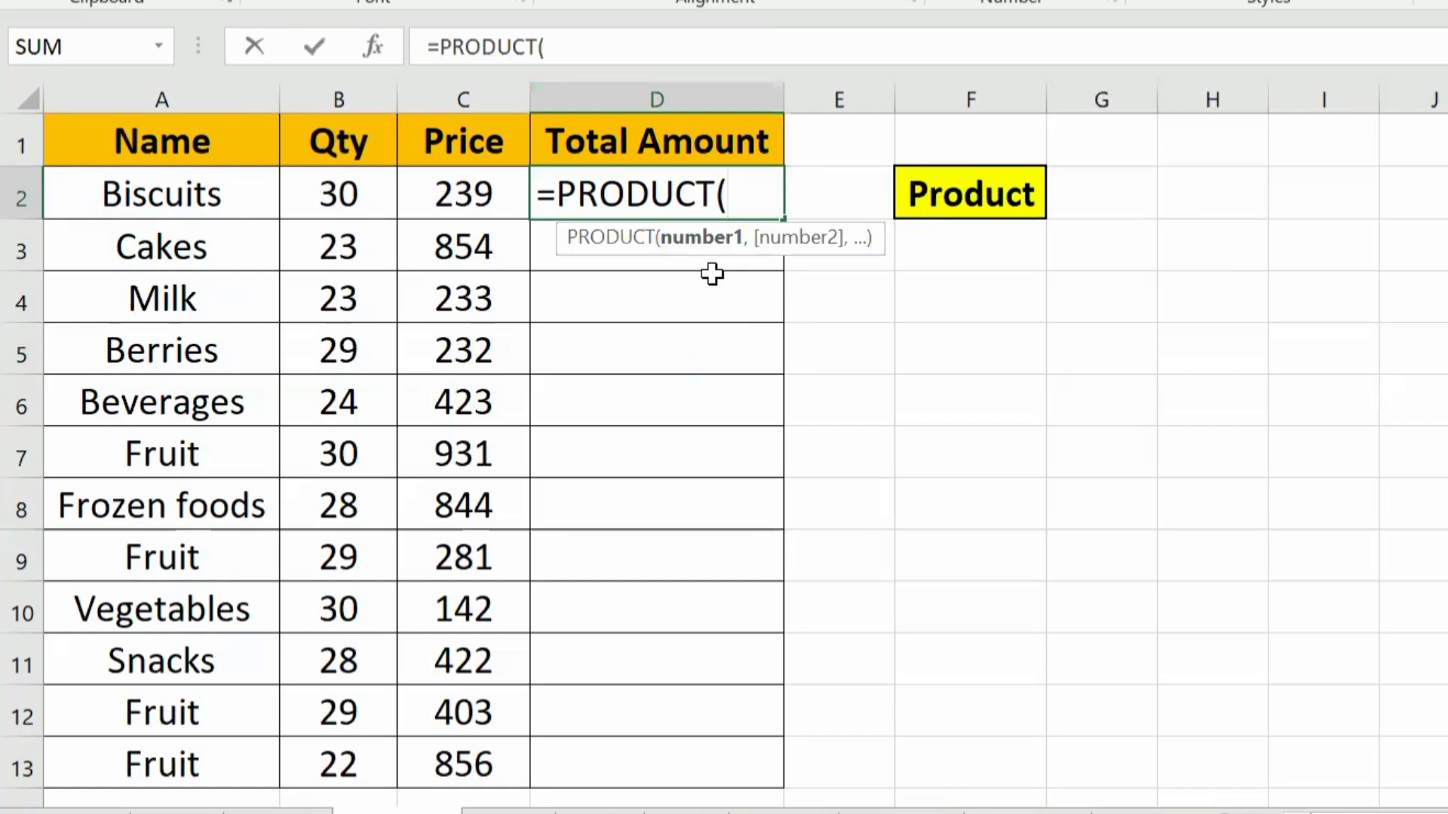
pyautogui.click(326, 185)
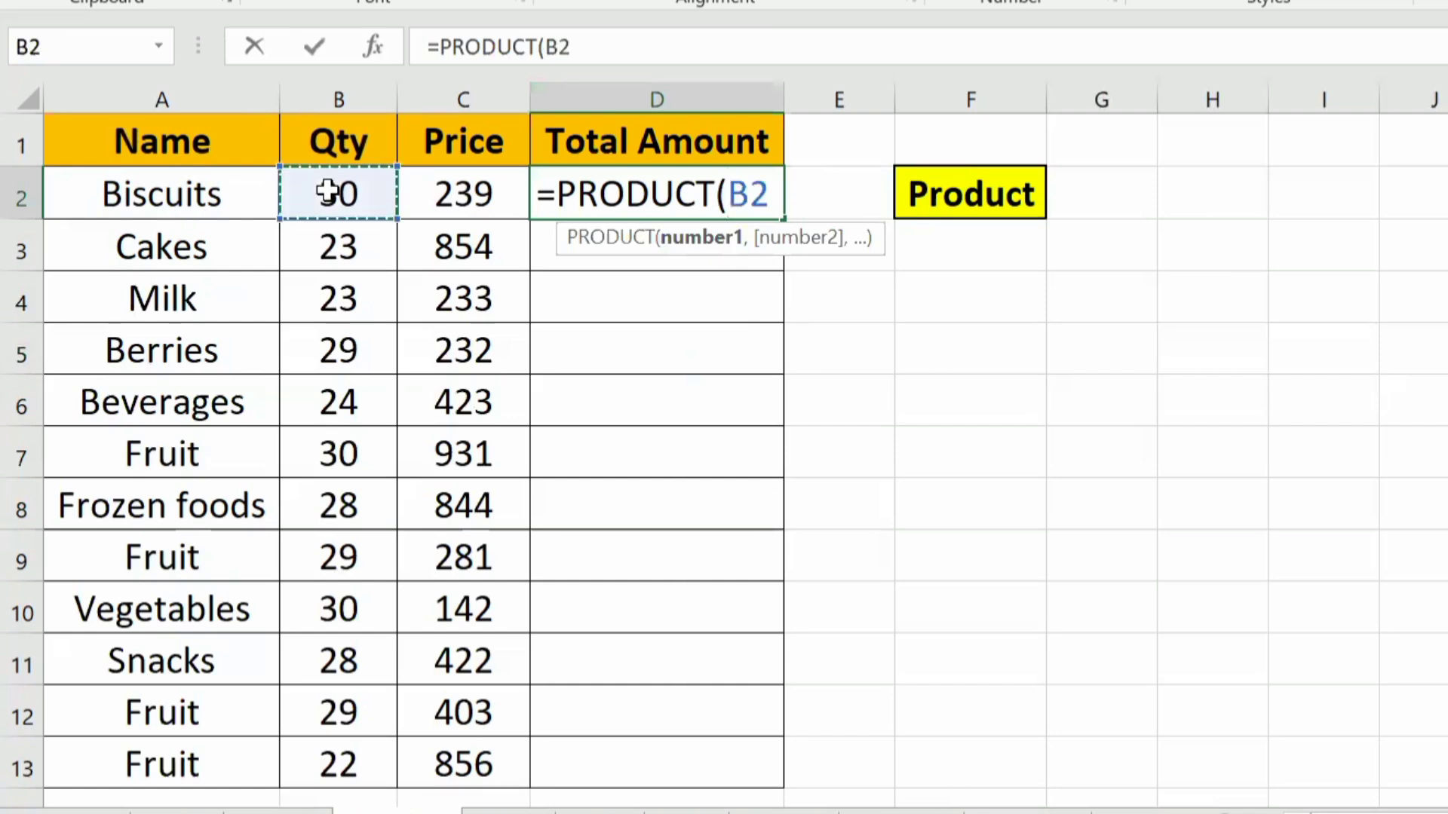
pyautogui.write(',')
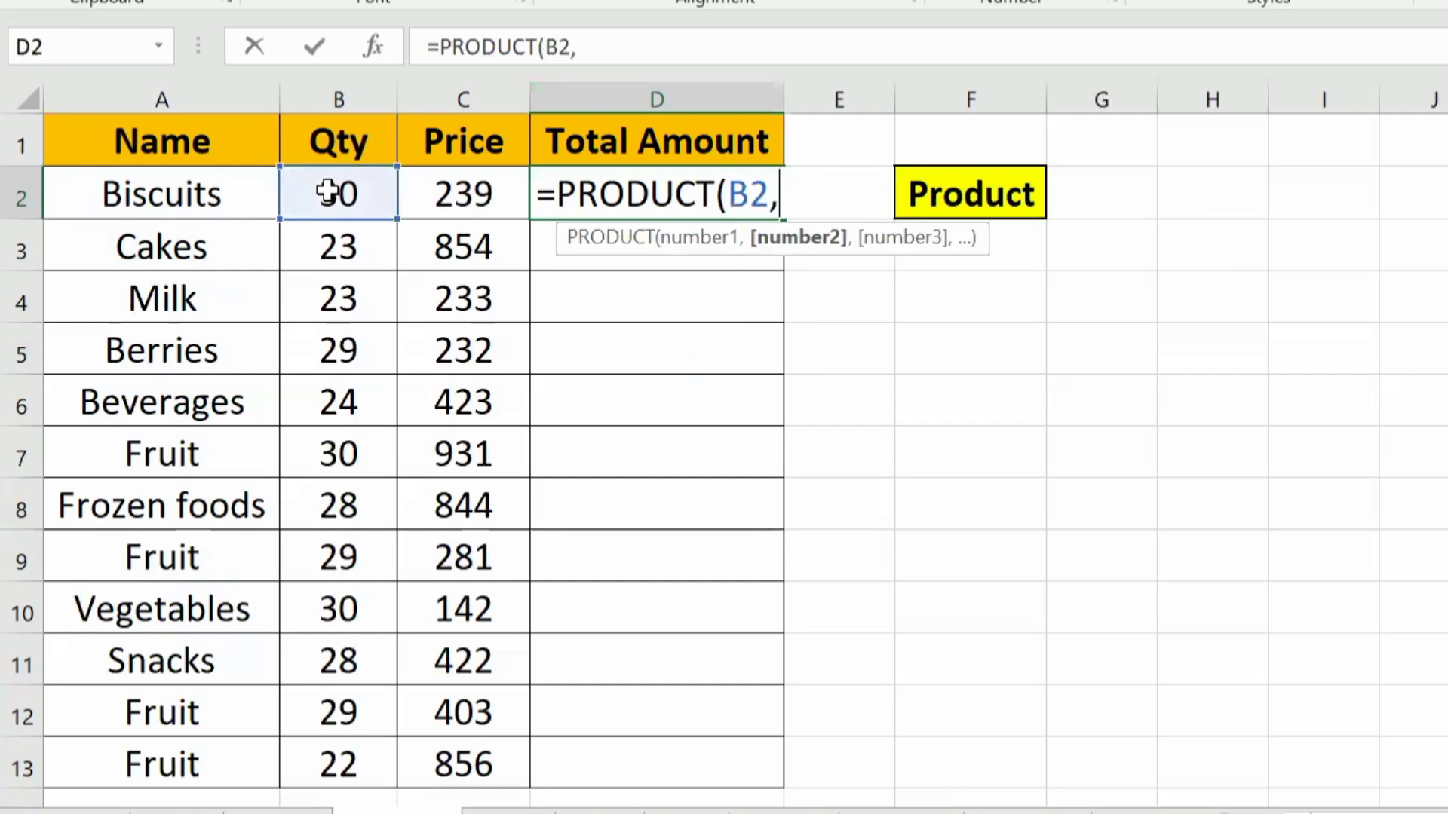
pyautogui.click(450, 197)
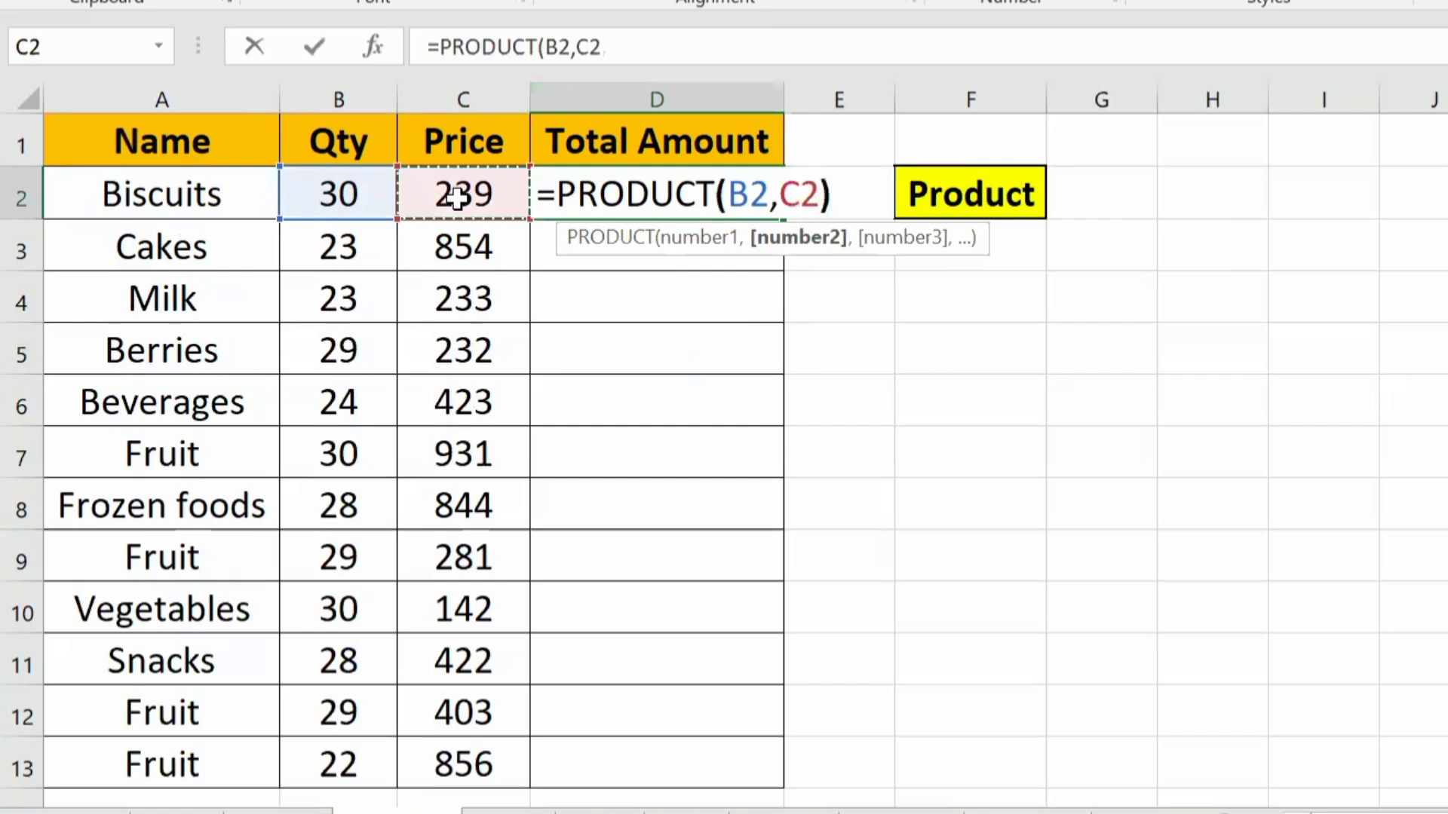
pyautogui.write(')')
pyautogui.press('Return')
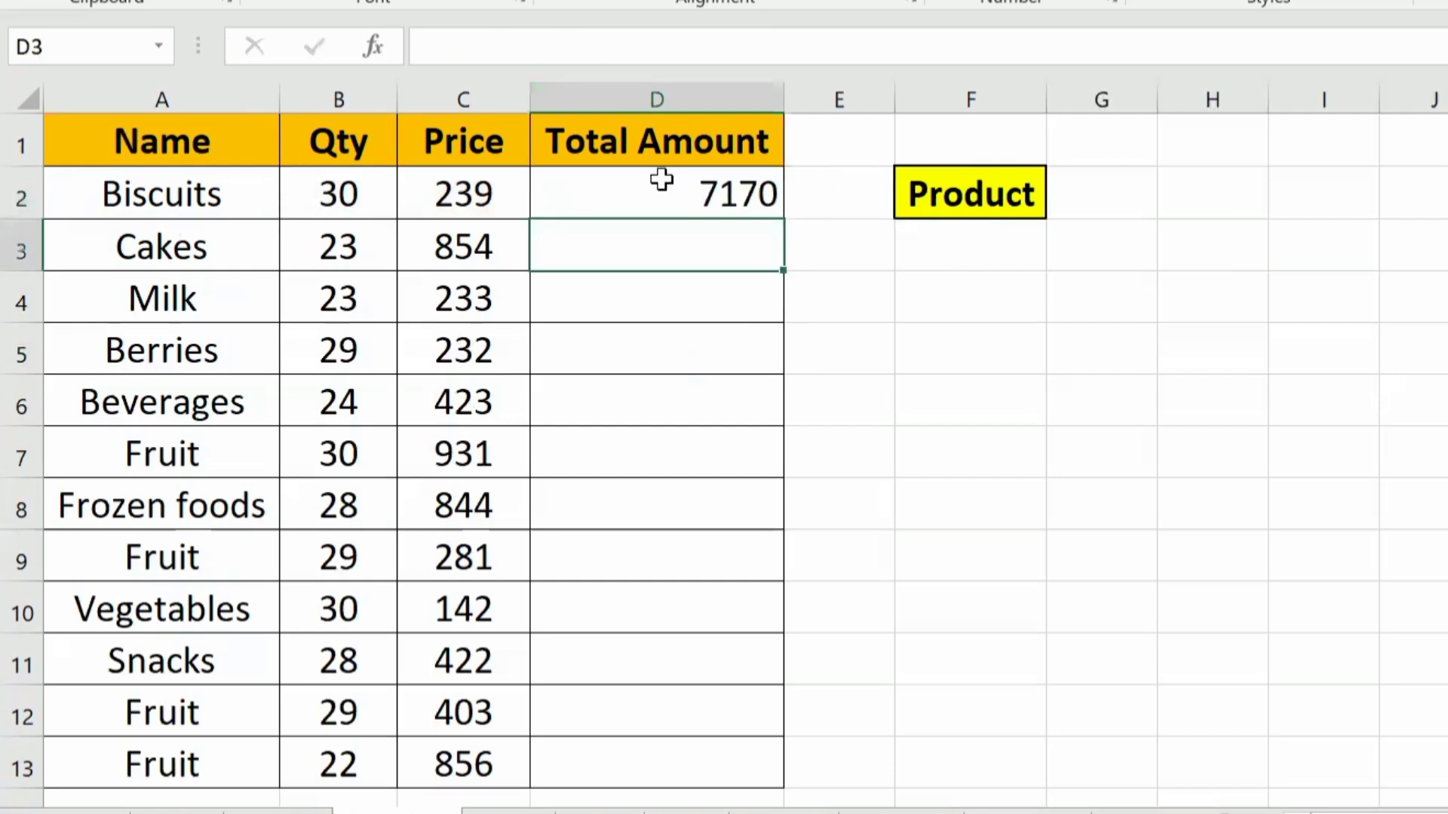
# Step: Fill the PRODUCT formula from D2 down the Total Amount column to D13 and review the filled range
pyautogui.click(660, 184)
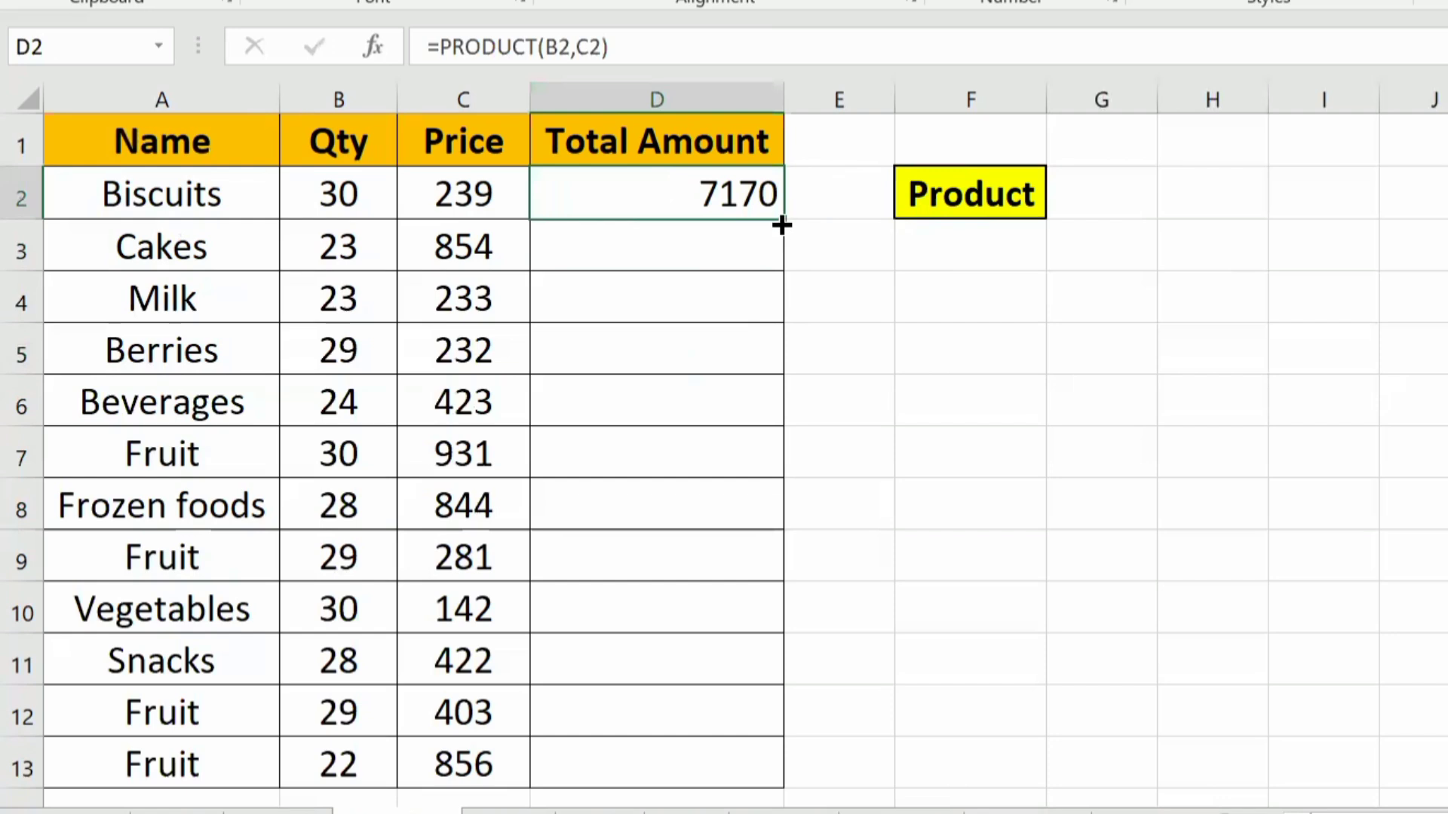
pyautogui.moveTo(783, 222); pyautogui.dragTo(722, 773)
pyautogui.hotkey('ctrl', 'z')
pyautogui.doubleClick(785, 219)
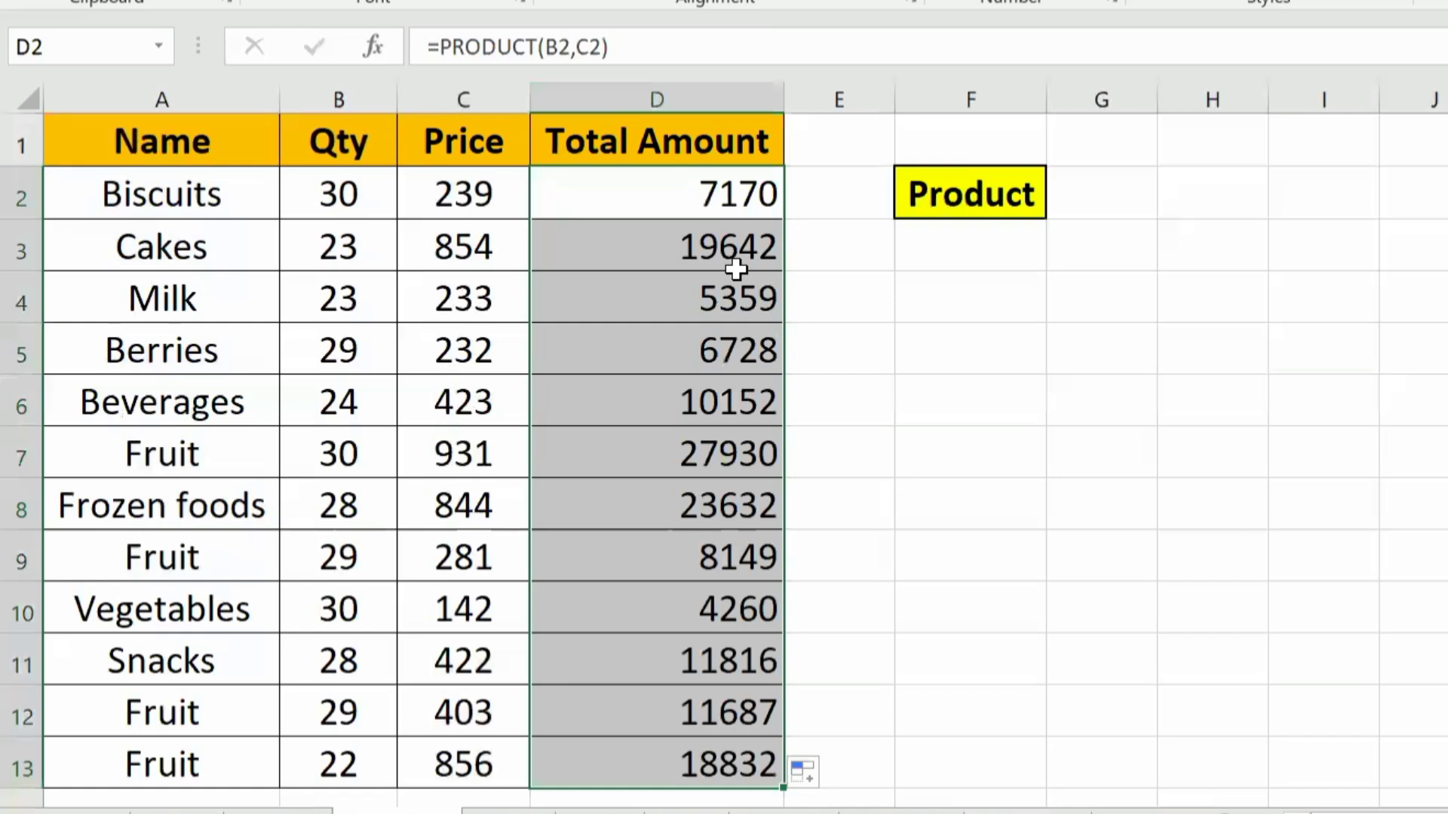
pyautogui.moveTo(683, 198); pyautogui.dragTo(652, 763)
pyautogui.click(257, 415)
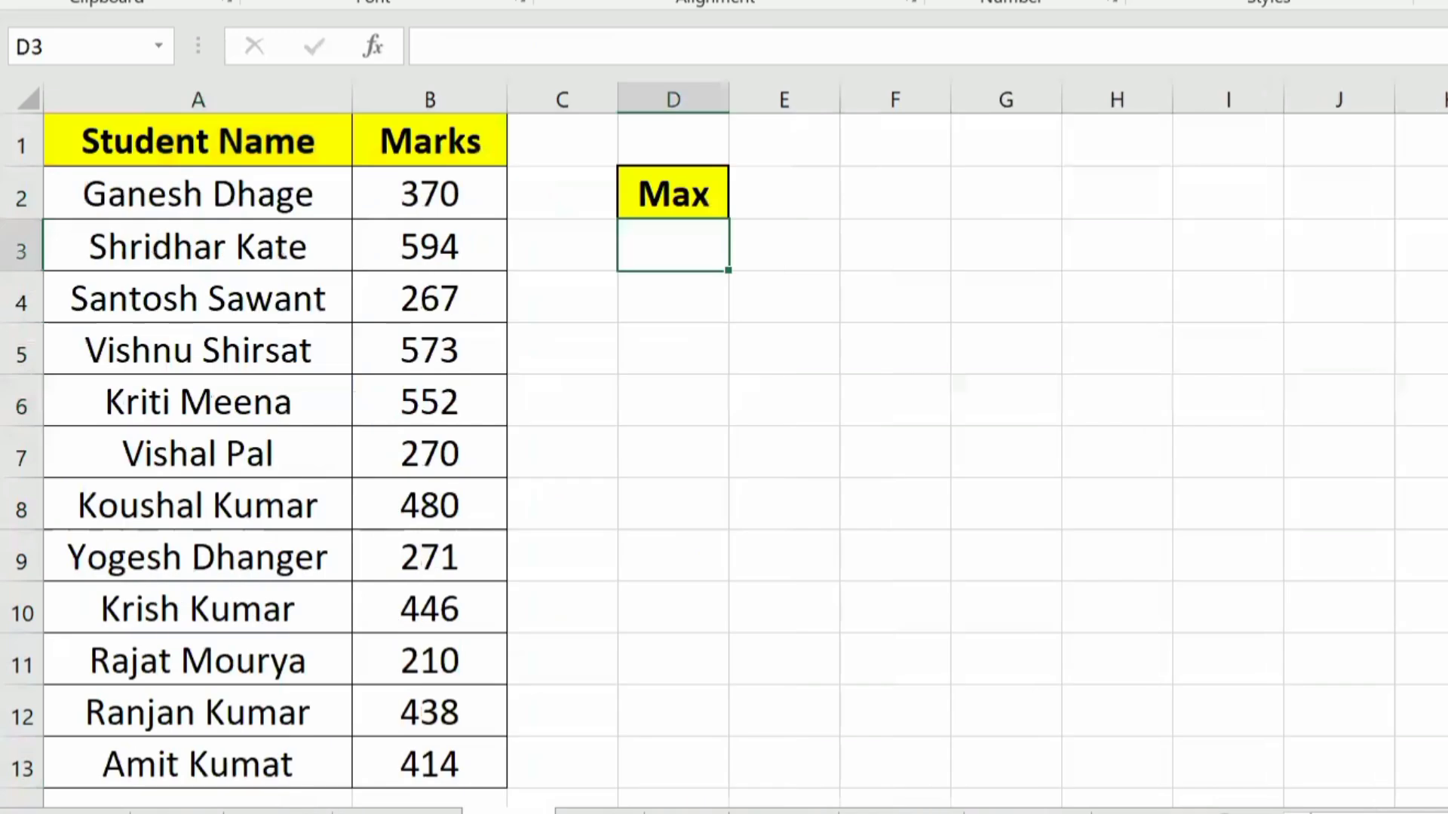
# Step: Examine the Student Name and Marks columns on the Max sheet, especially the individual marks
pyautogui.click(407, 170)
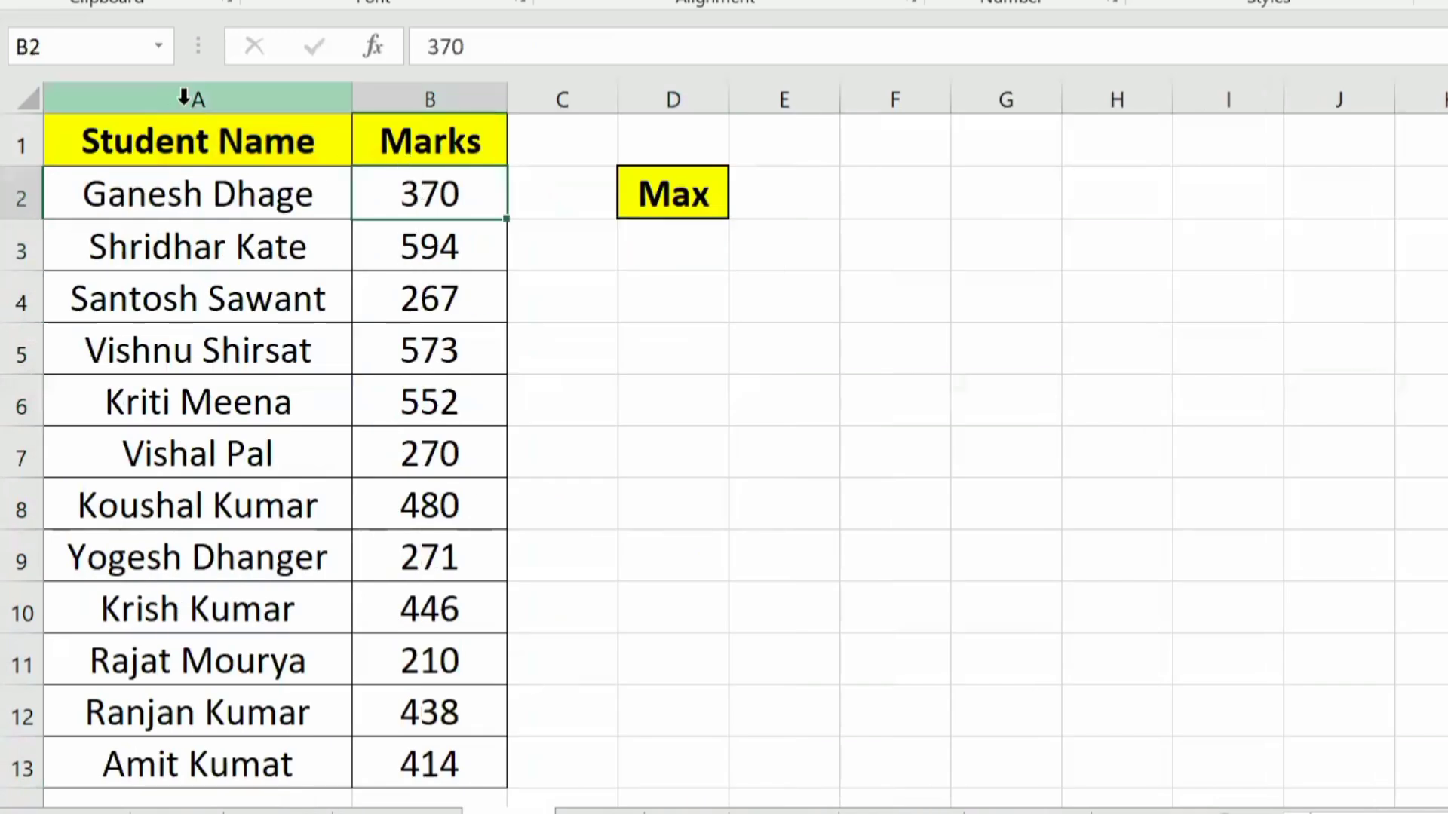
pyautogui.moveTo(188, 98); pyautogui.dragTo(425, 191)
pyautogui.click(424, 191)
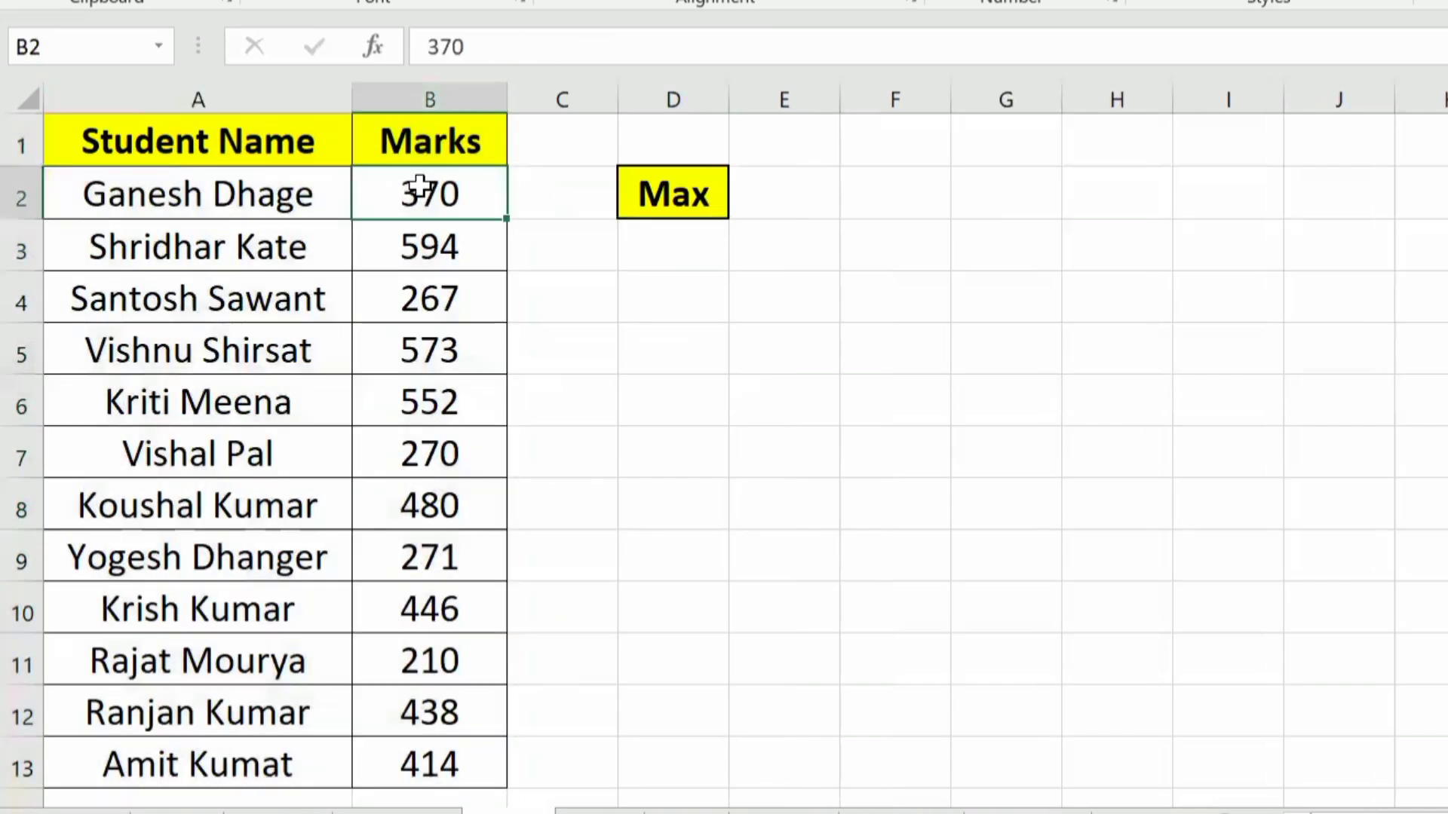
pyautogui.click(377, 309)
pyautogui.click(404, 408)
pyautogui.click(405, 452)
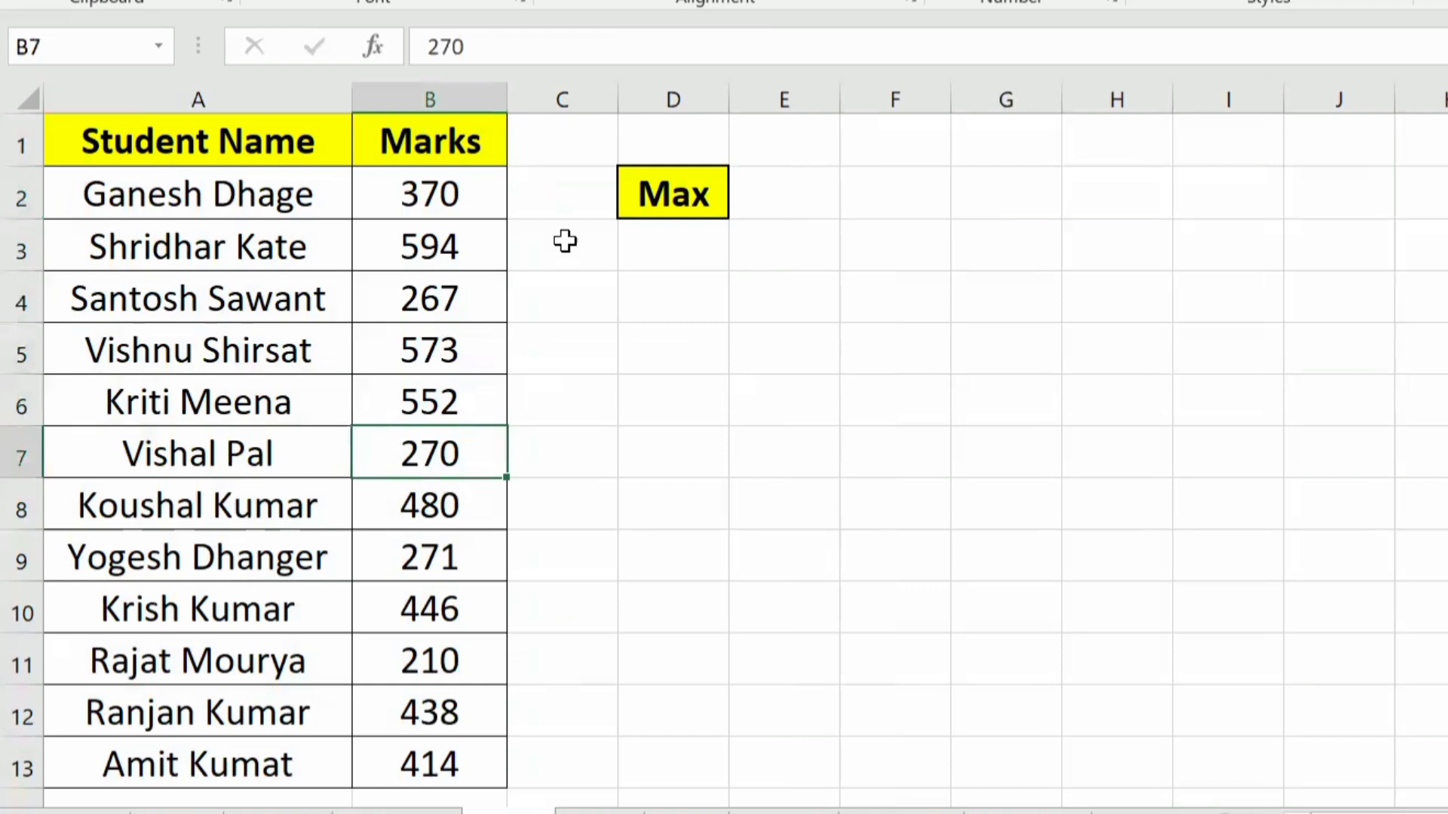
pyautogui.click(430, 100)
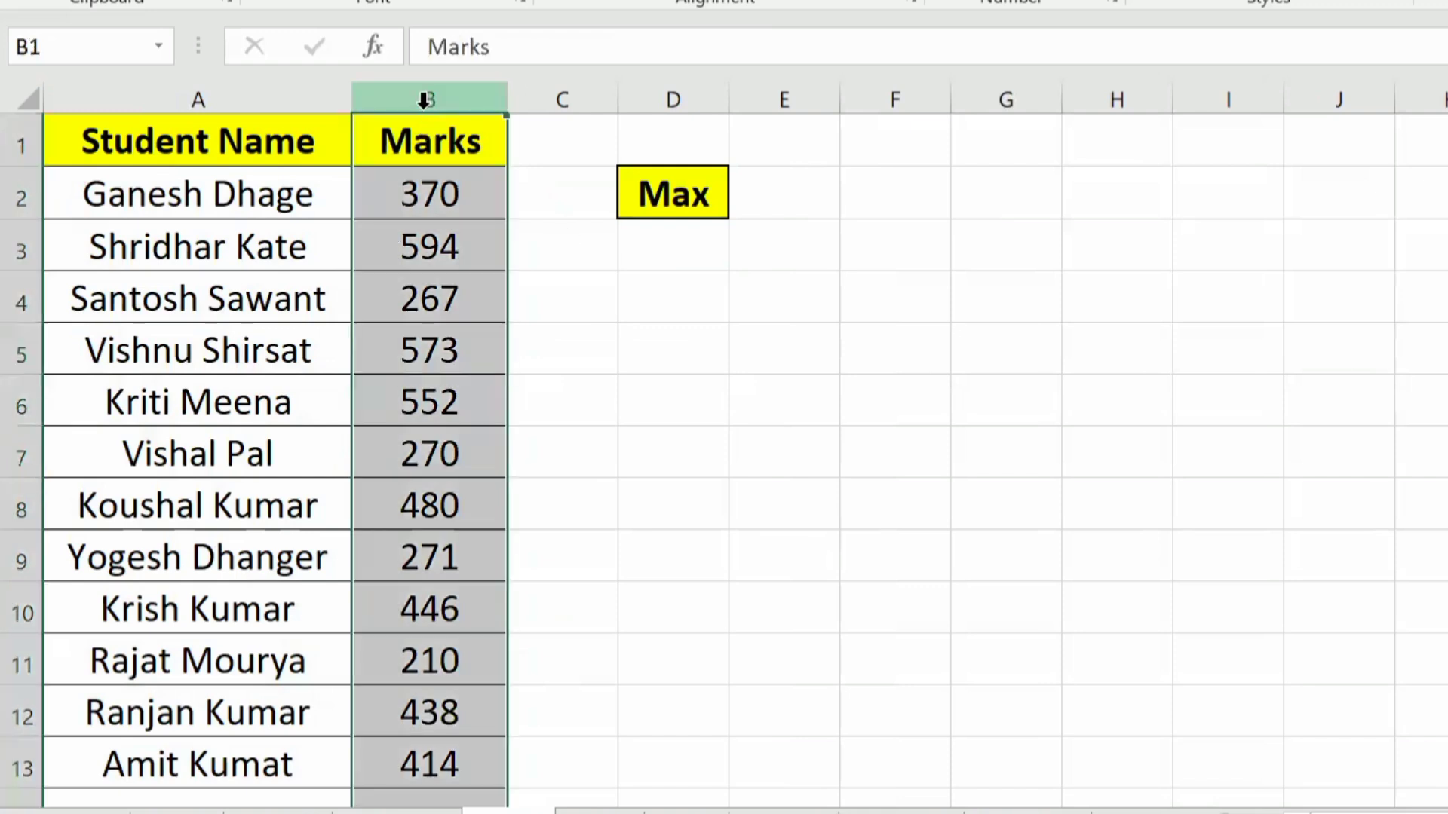
pyautogui.click(414, 245)
# Step: Find the highest mark in cell D3 under the Max heading with the formula =MAX(B2:B13)
pyautogui.click(663, 242)
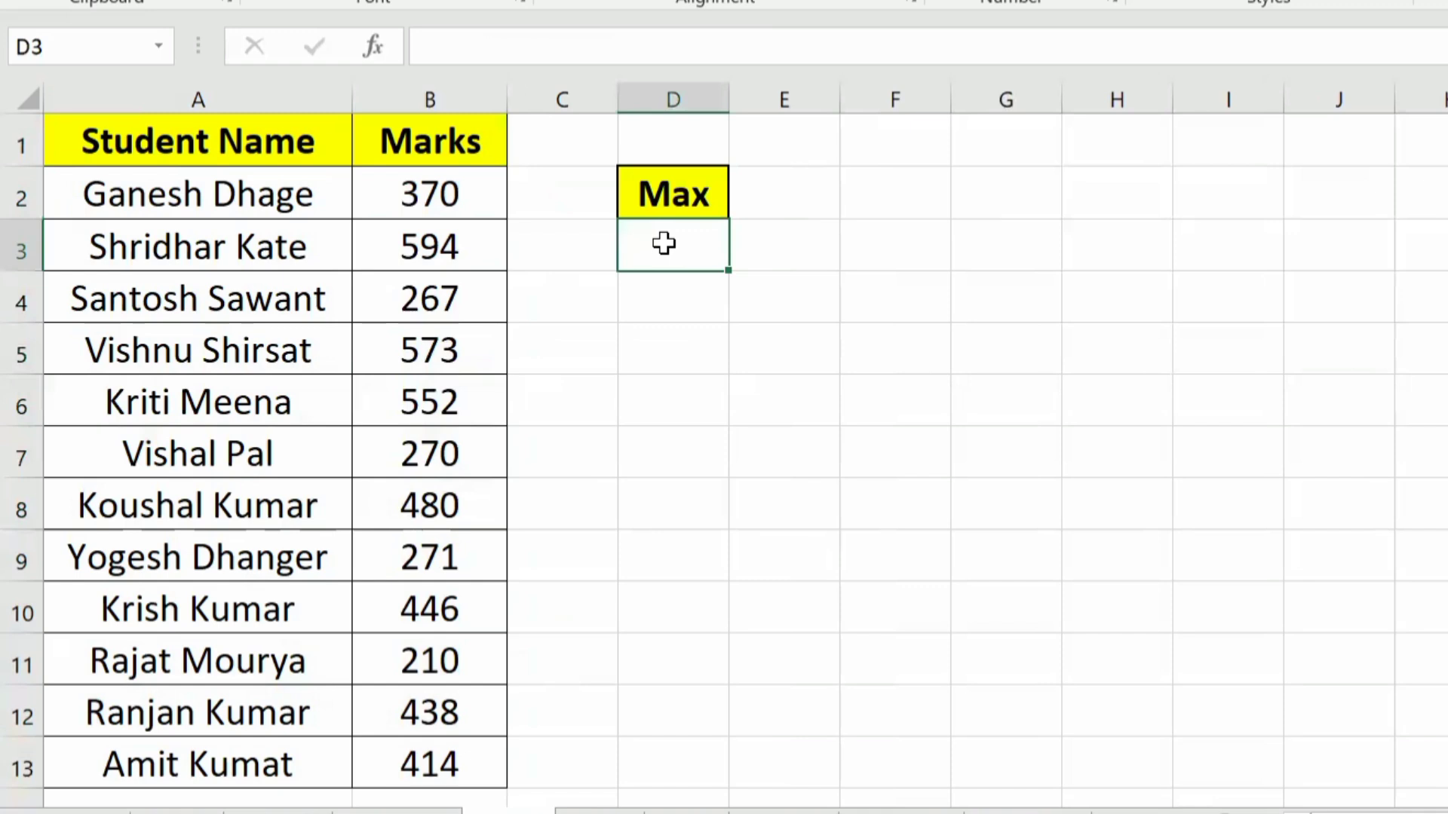
pyautogui.write('=')
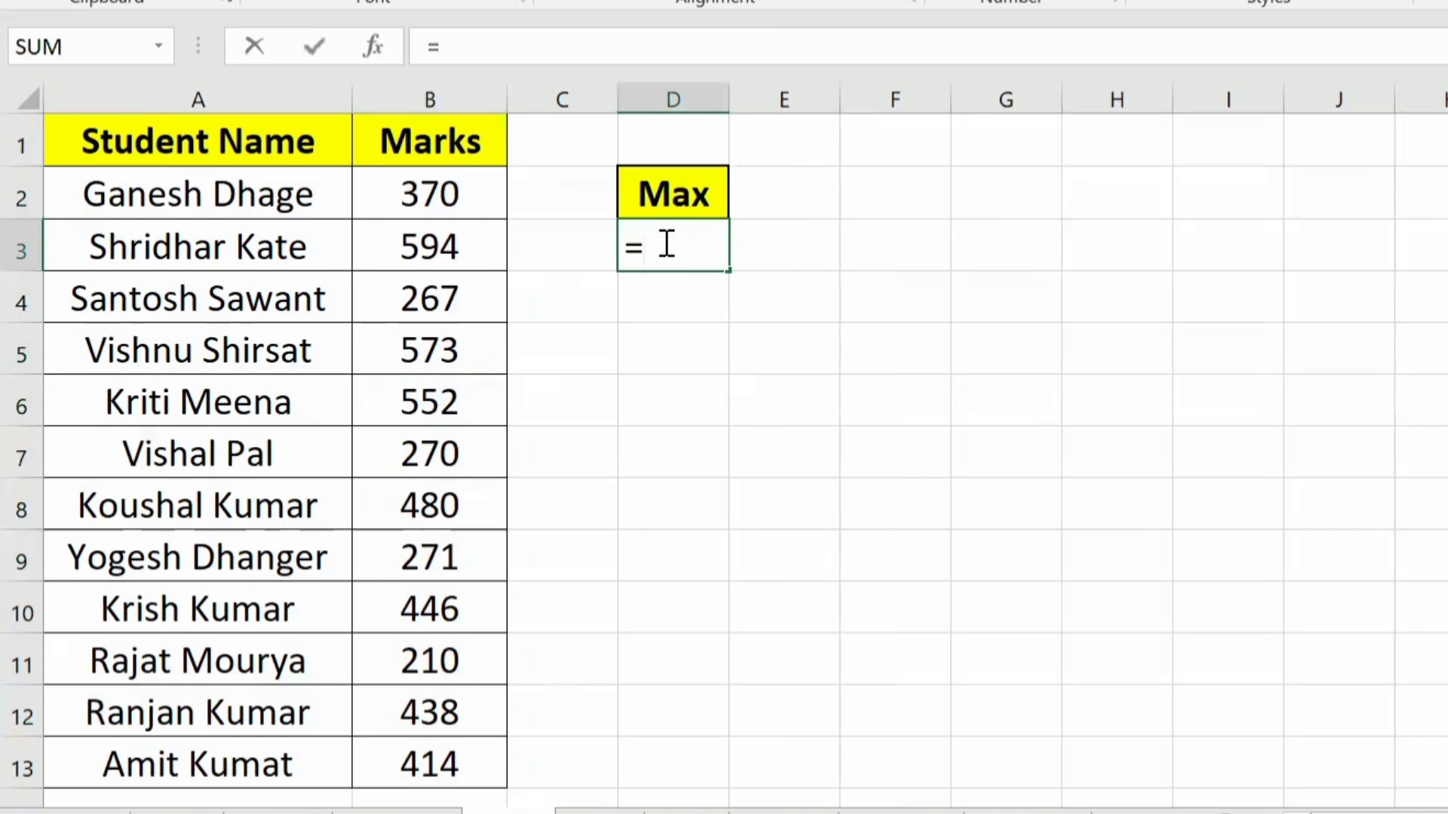
pyautogui.write('max')
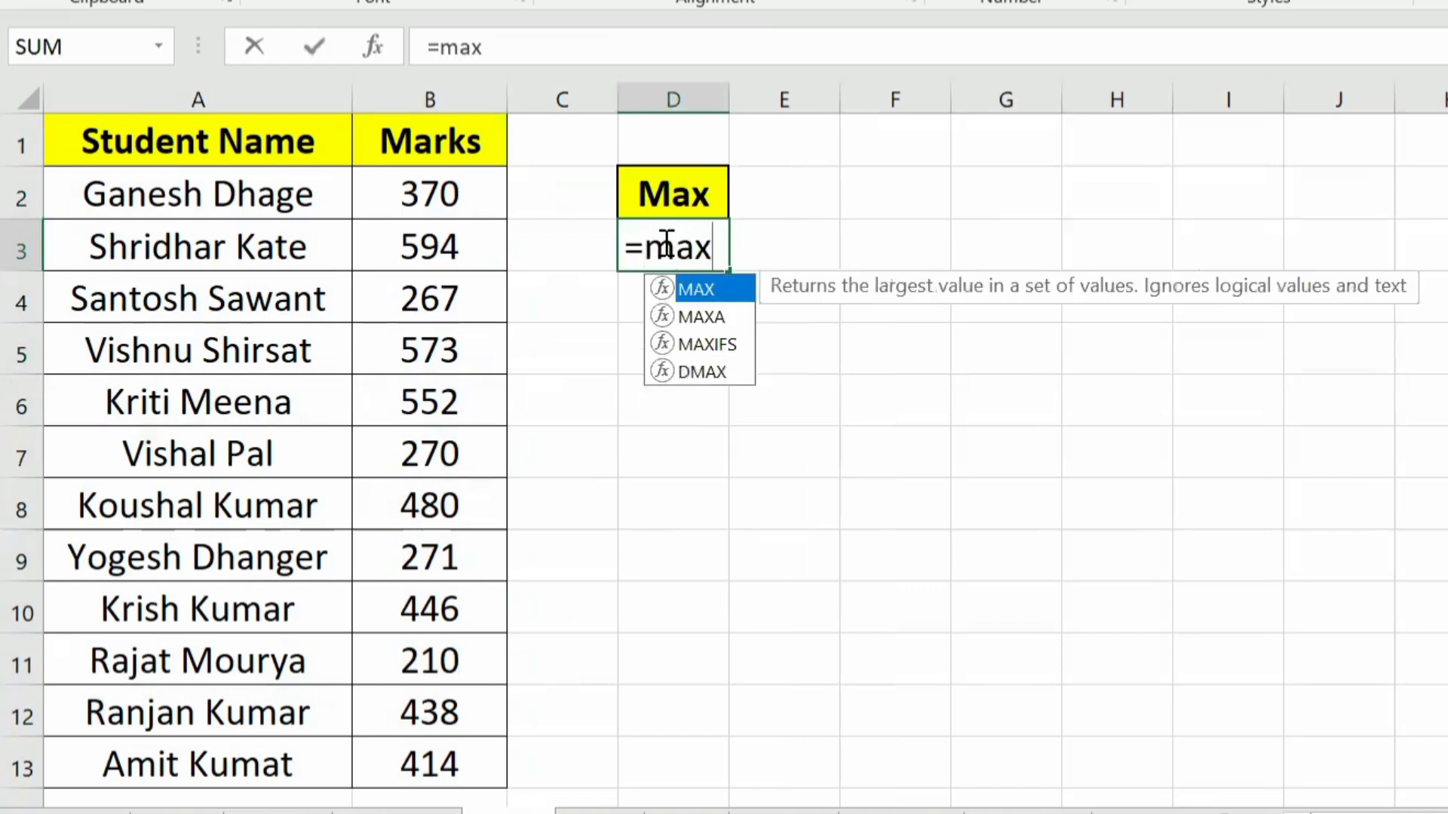
pyautogui.press('Tab')
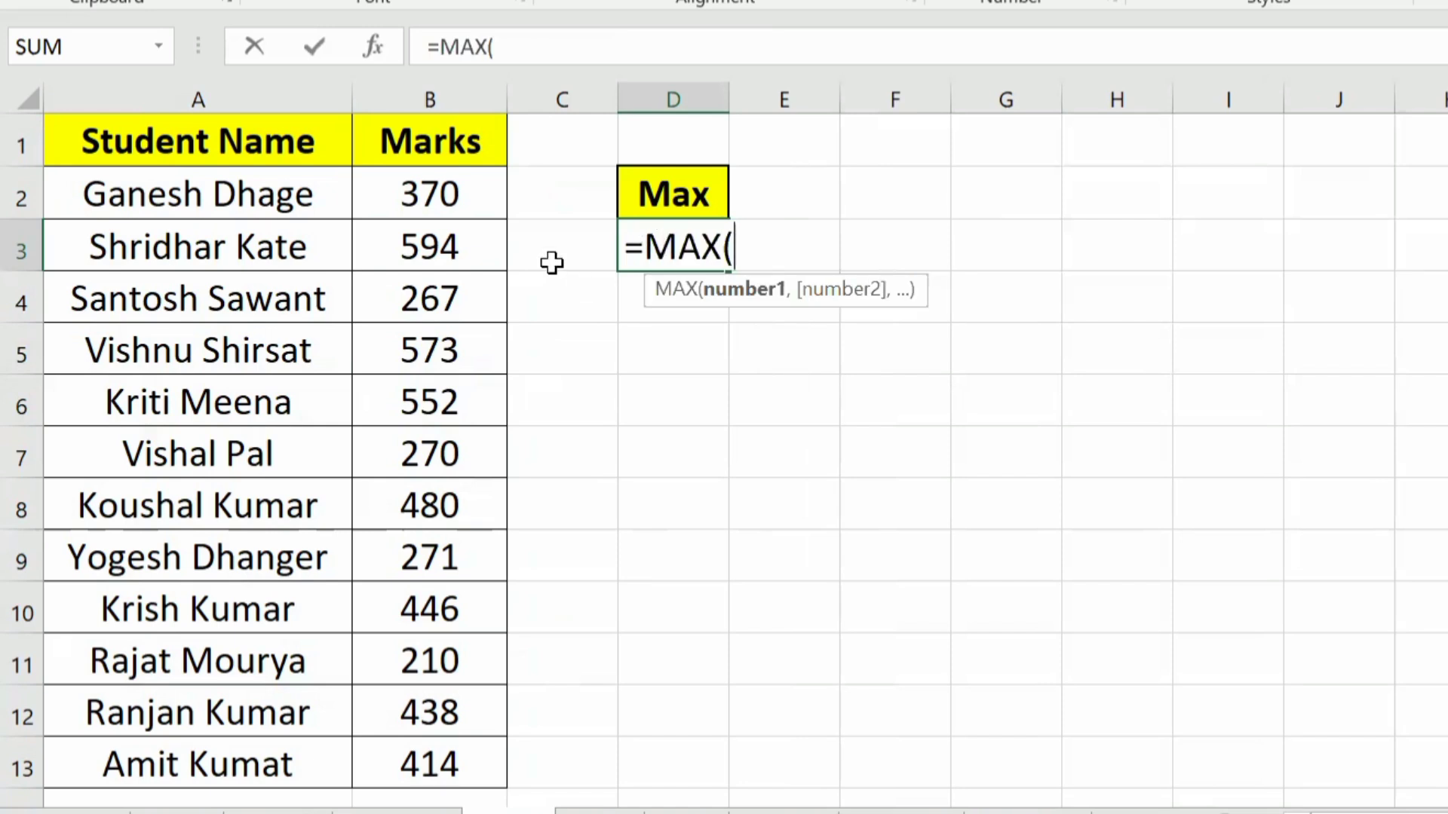
pyautogui.moveTo(433, 194); pyautogui.dragTo(404, 758)
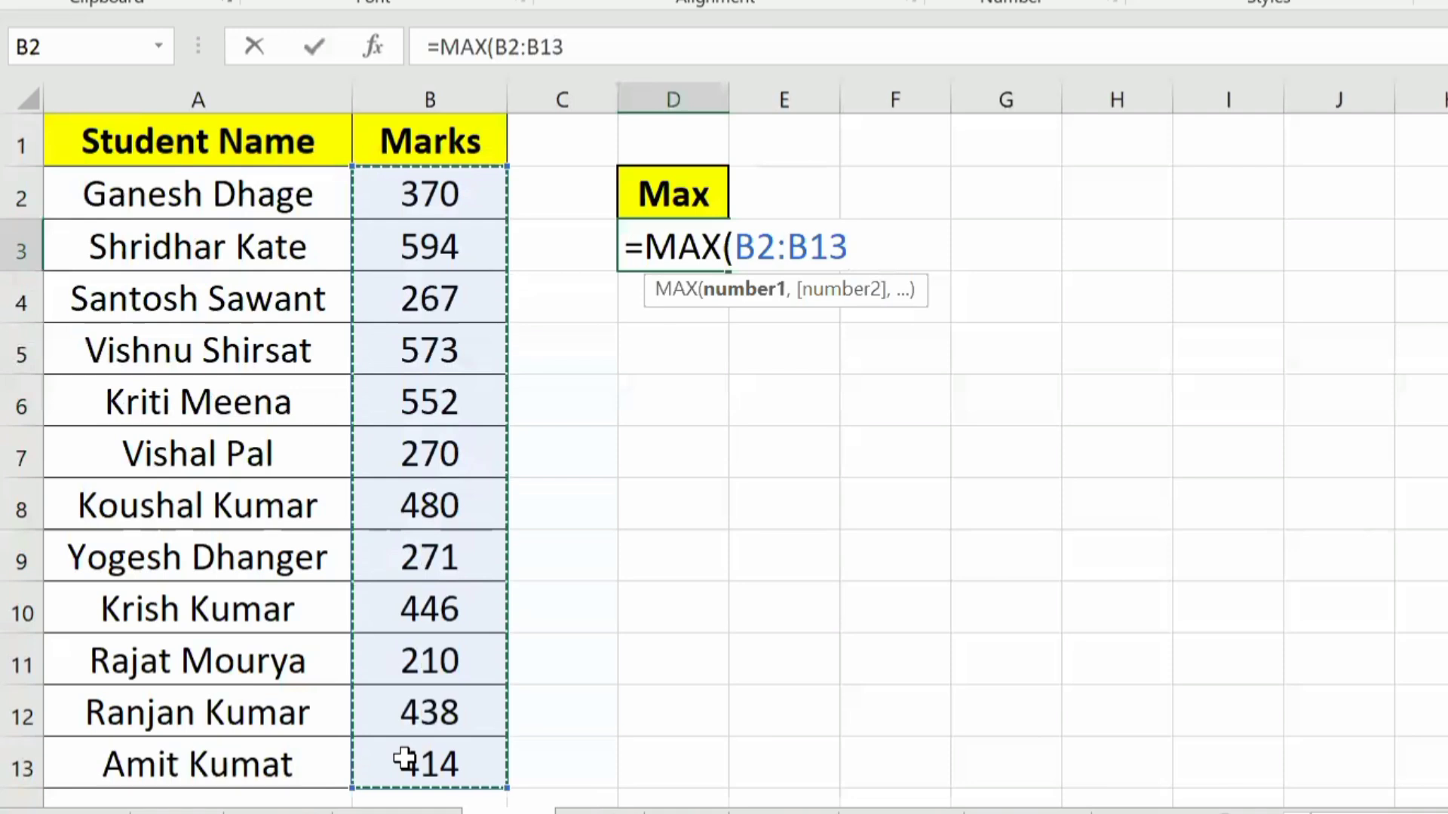
pyautogui.write(')')
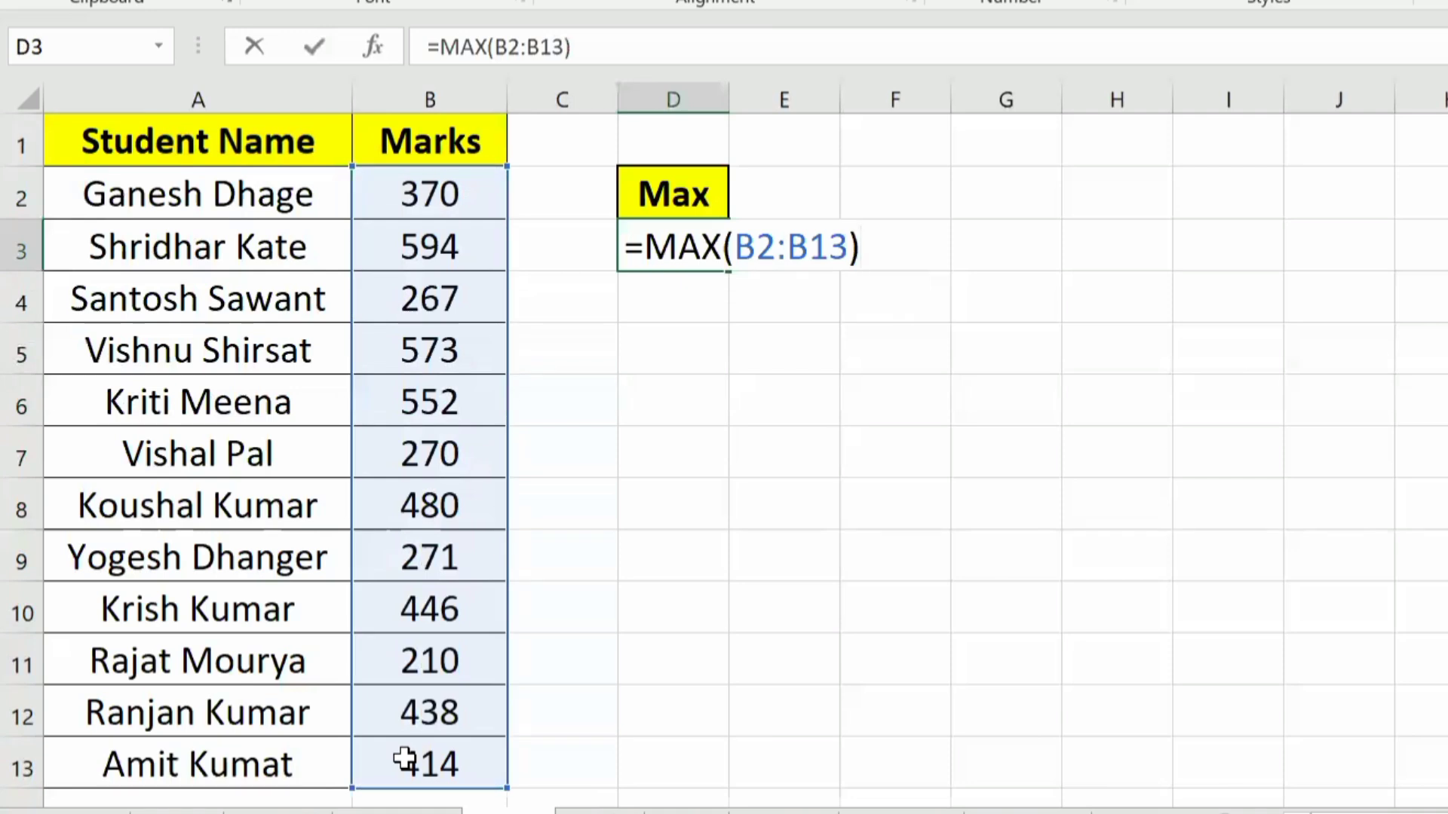
pyautogui.press('Return')
pyautogui.press('Up')
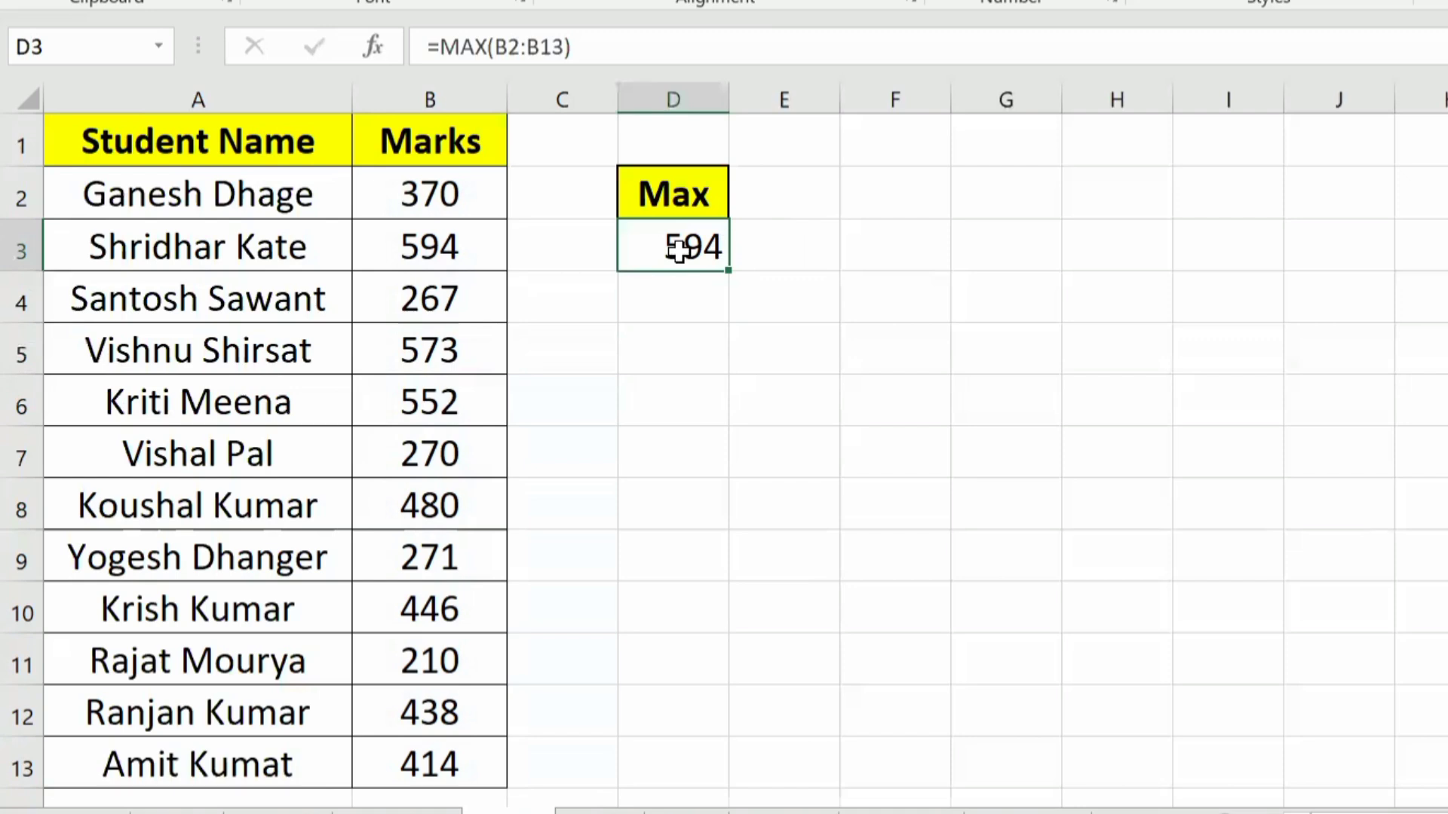
# Step: Compare the individual marks in column B with the MAX result and check which student's row holds it
pyautogui.click(415, 180)
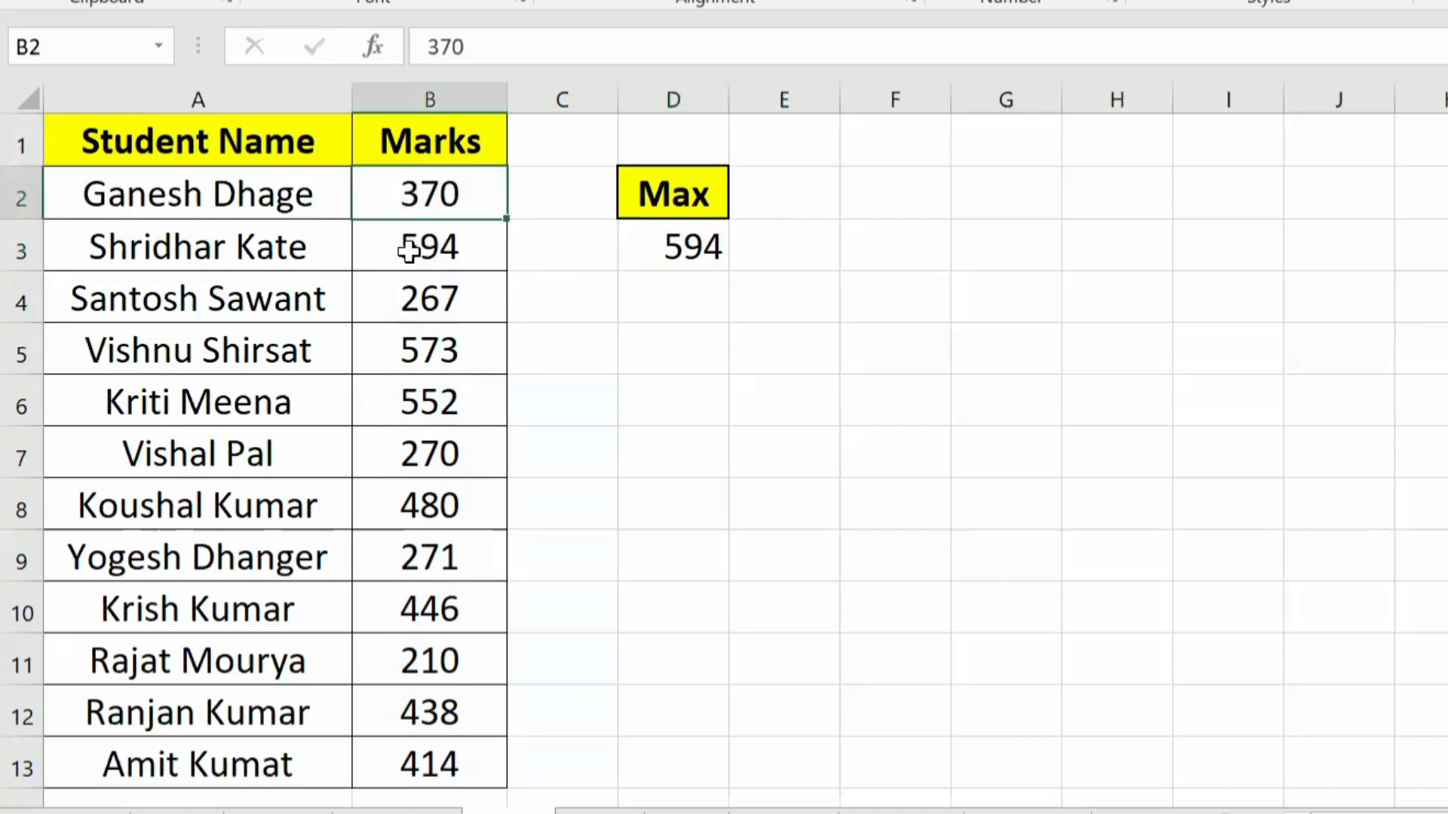
pyautogui.click(395, 249)
pyautogui.moveTo(206, 246); pyautogui.dragTo(370, 241)
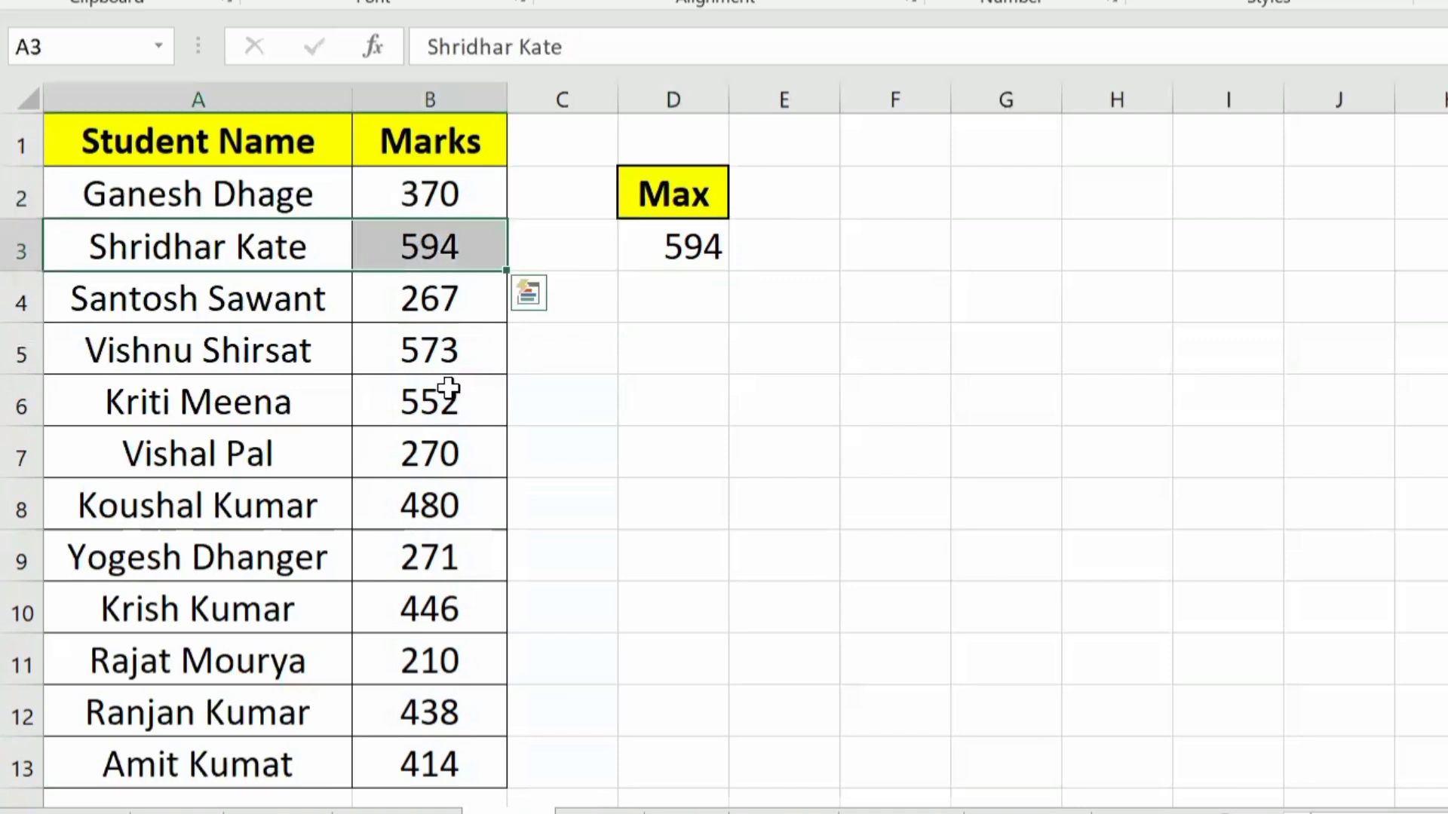
pyautogui.click(432, 365)
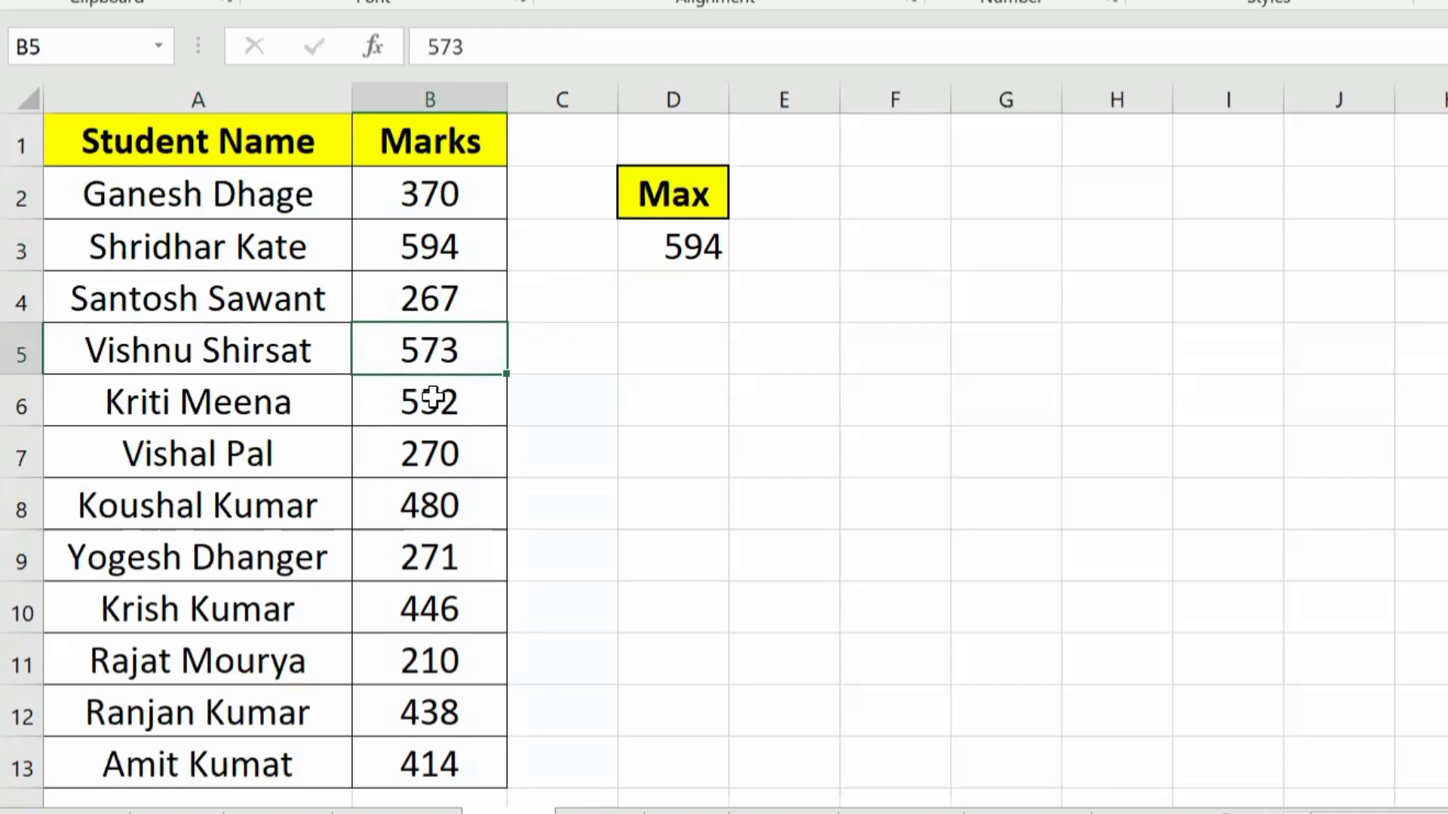
pyautogui.click(430, 399)
pyautogui.click(431, 504)
pyautogui.click(438, 558)
pyautogui.click(439, 661)
pyautogui.click(441, 715)
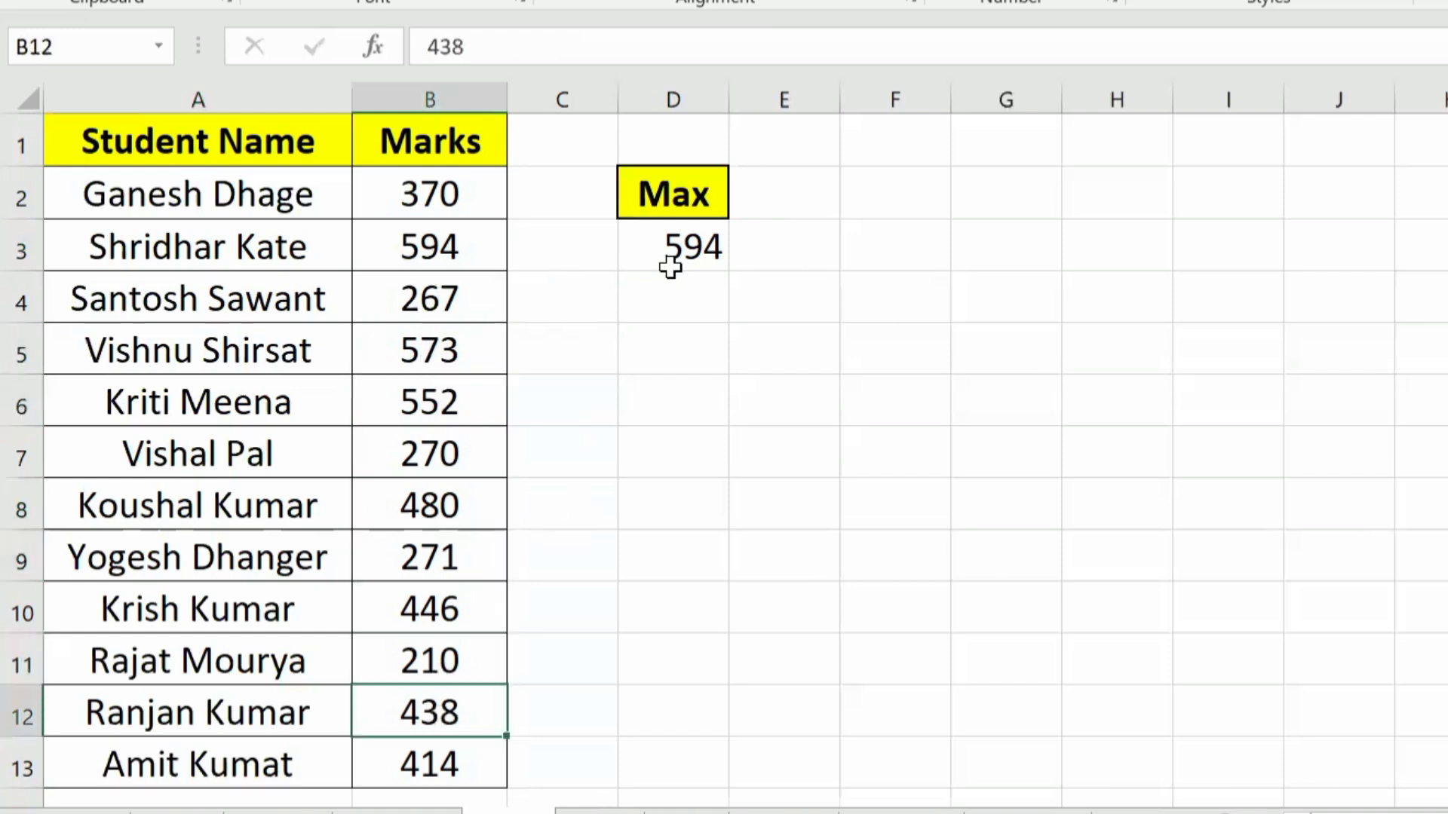
pyautogui.click(669, 262)
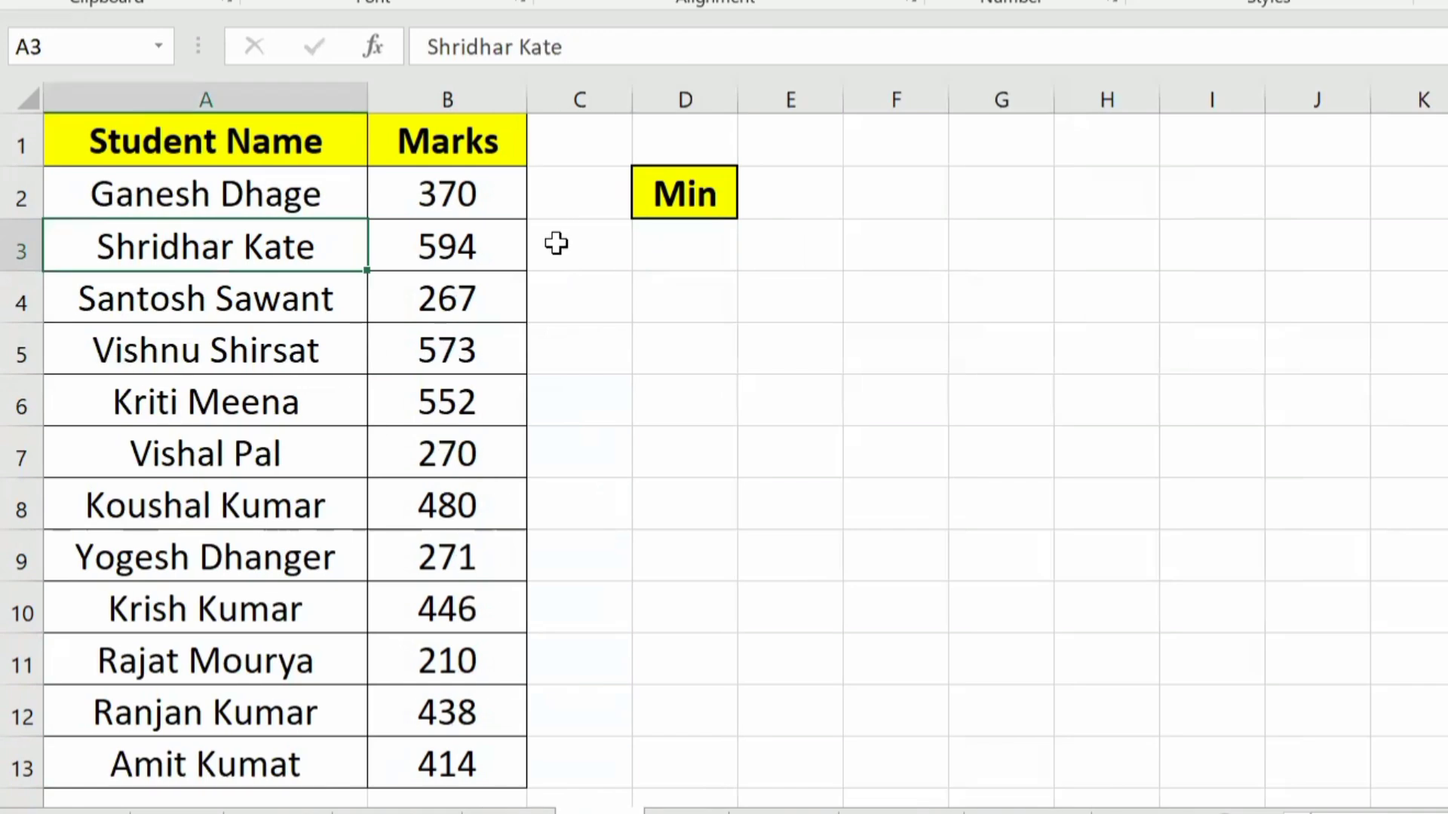
# Step: Examine the Student Name and Marks columns on the Min sheet
pyautogui.click(414, 252)
pyautogui.click(118, 181)
pyautogui.moveTo(135, 101); pyautogui.dragTo(514, 120)
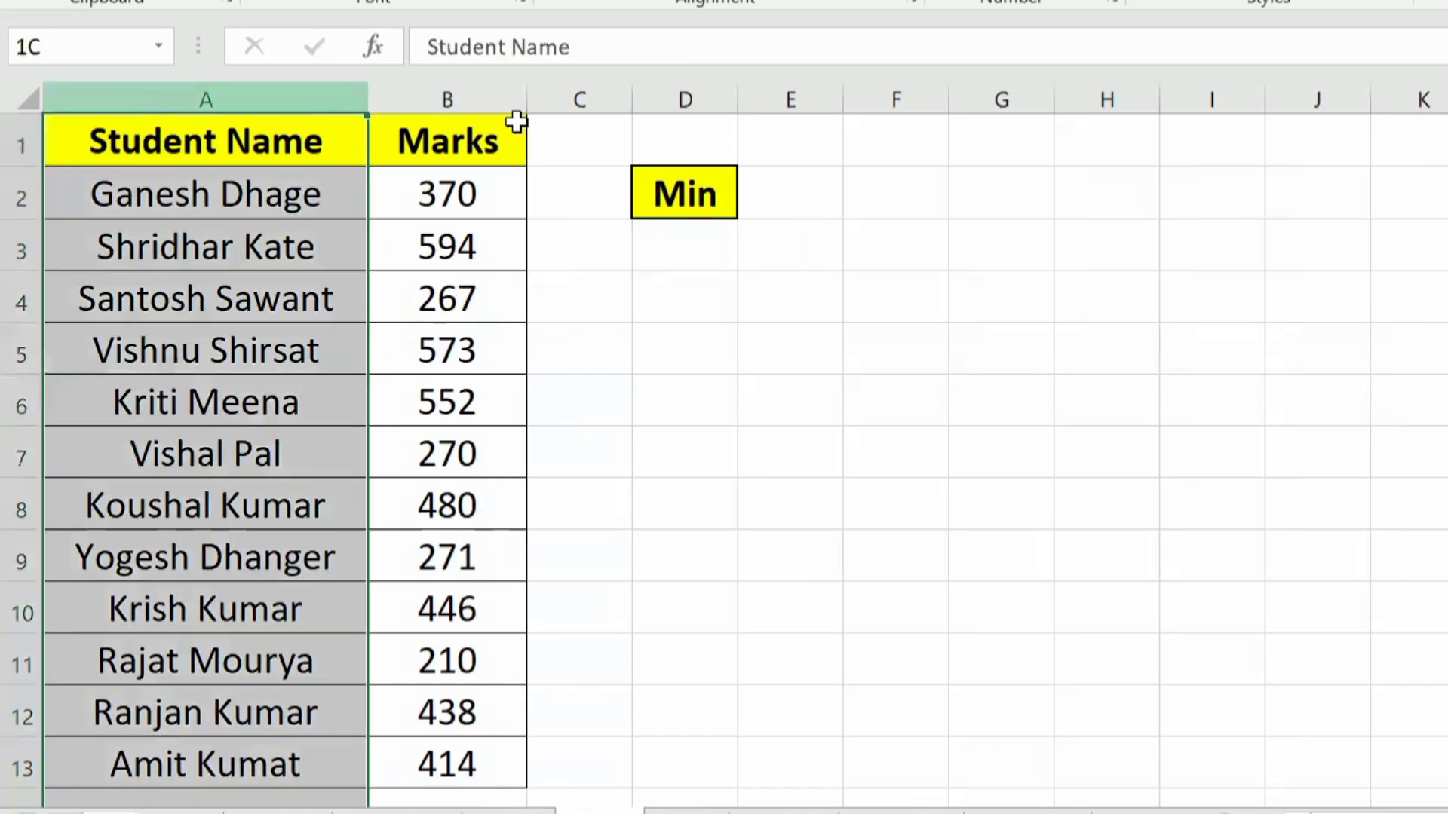
pyautogui.click(392, 198)
pyautogui.moveTo(421, 136); pyautogui.dragTo(124, 764)
pyautogui.click(419, 393)
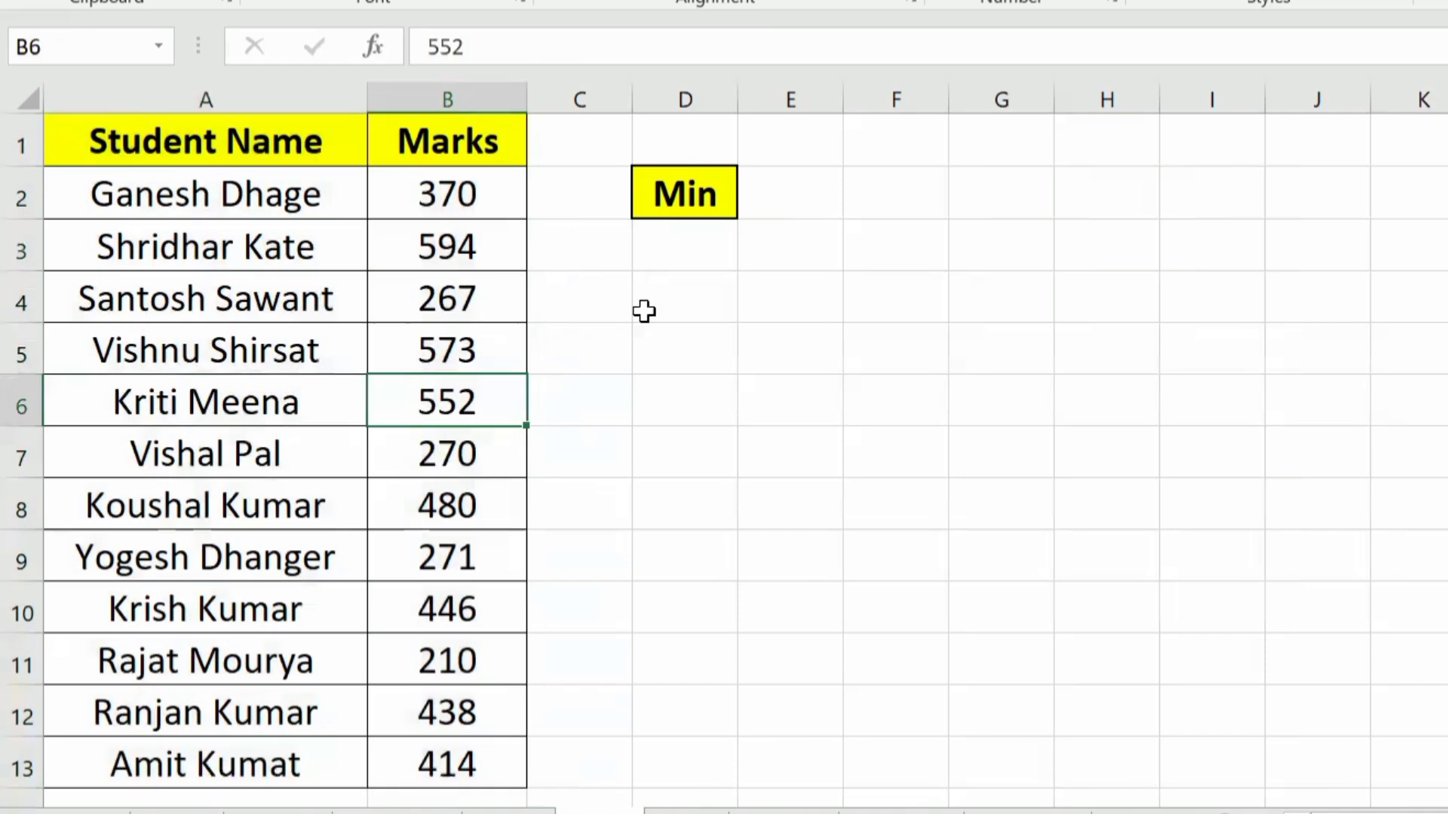
# Step: Find the lowest mark in cell D3 under the Min heading with the formula =MIN(B2:B13)
pyautogui.click(683, 241)
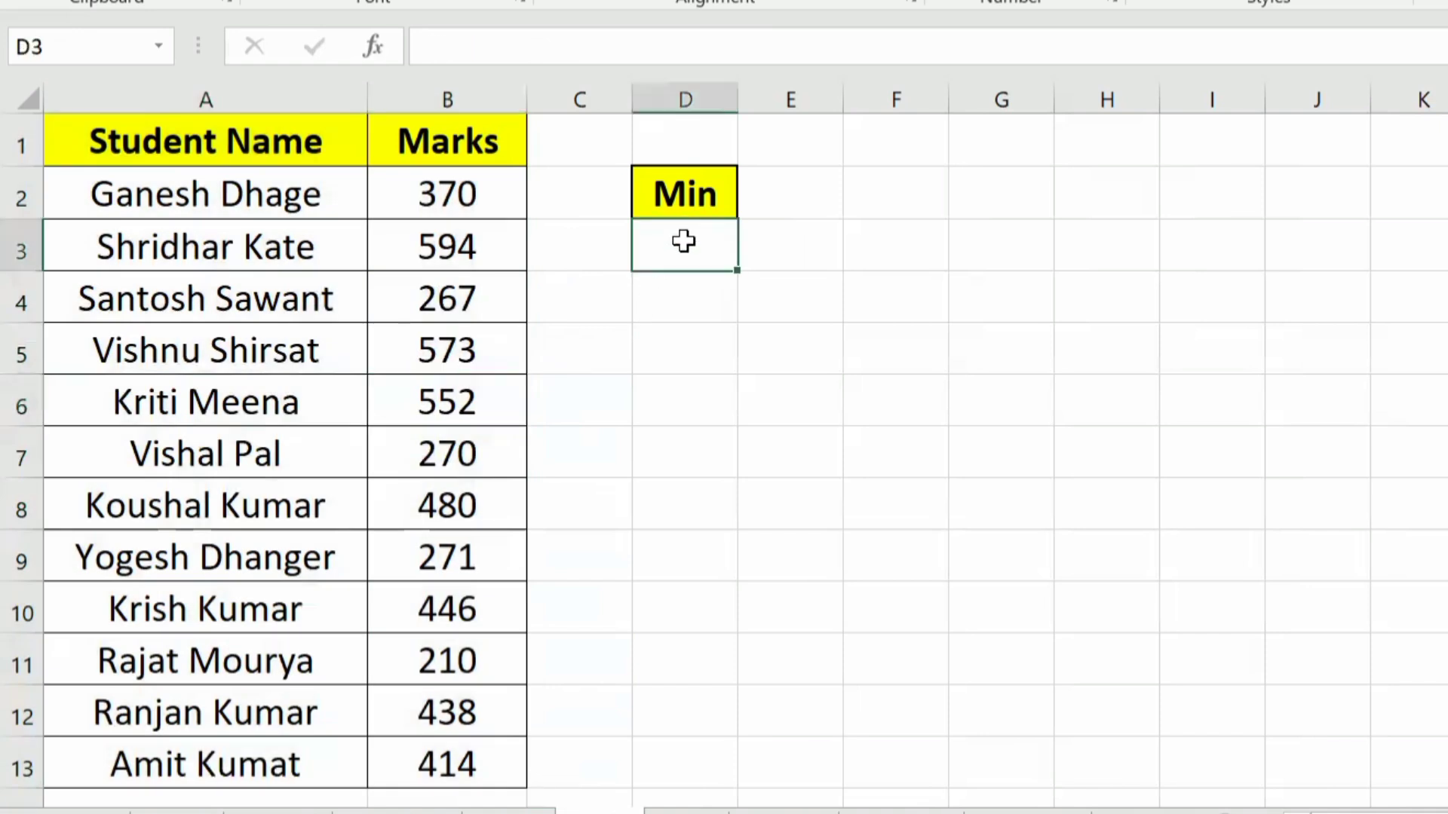
pyautogui.write('=min')
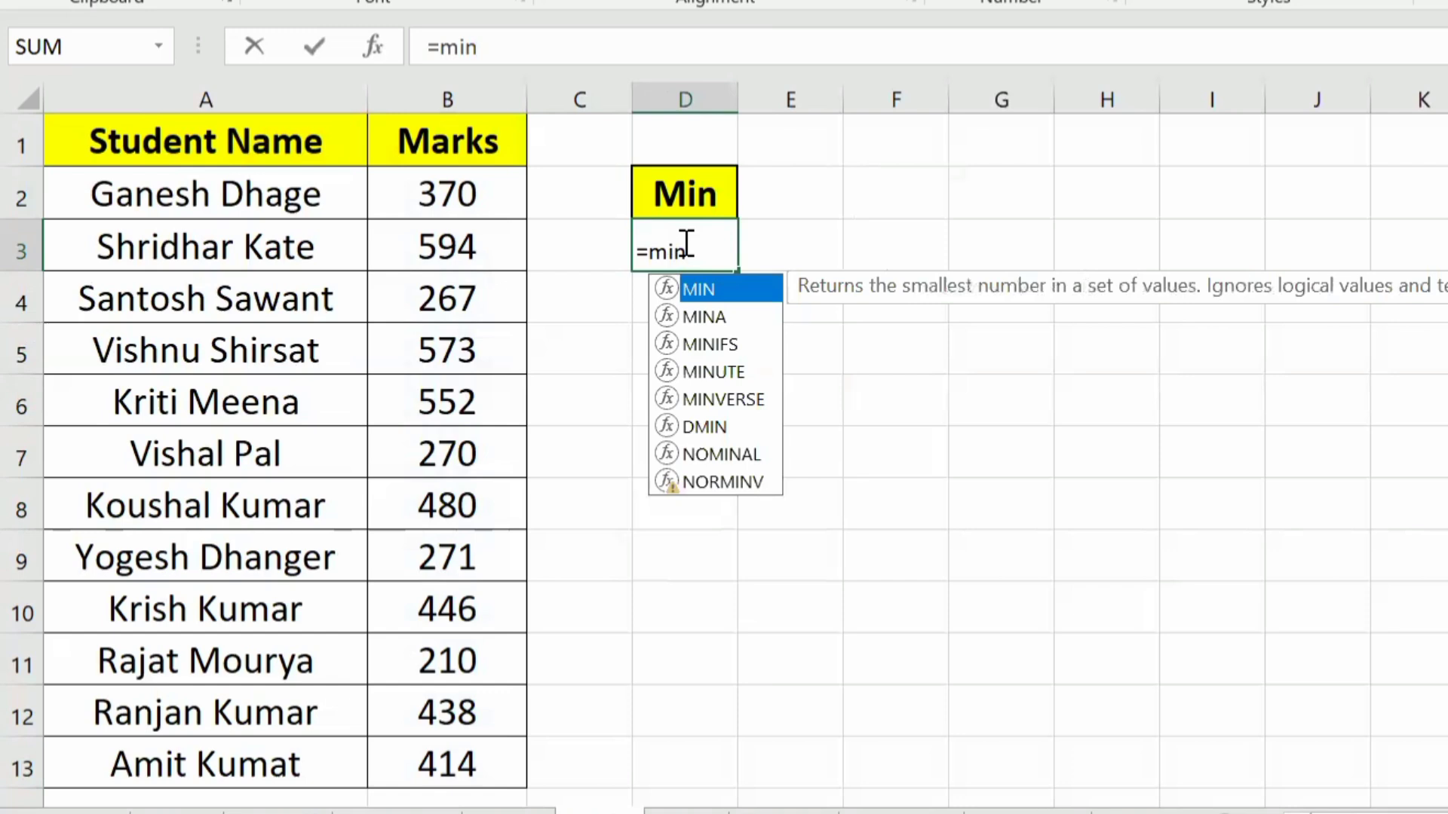
pyautogui.press('Tab')
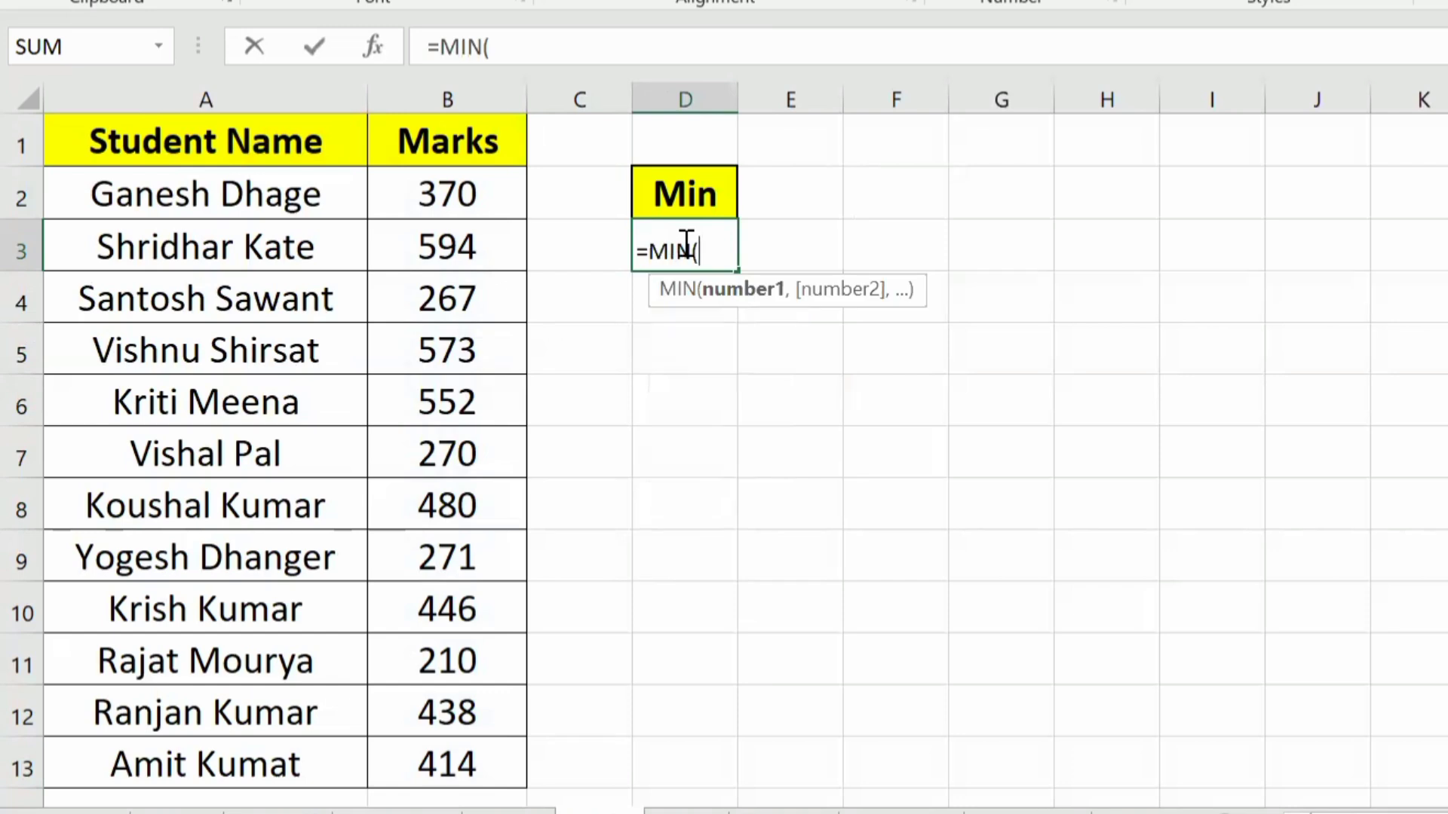
pyautogui.click(453, 197)
pyautogui.moveTo(440, 509); pyautogui.dragTo(447, 769)
pyautogui.write(')')
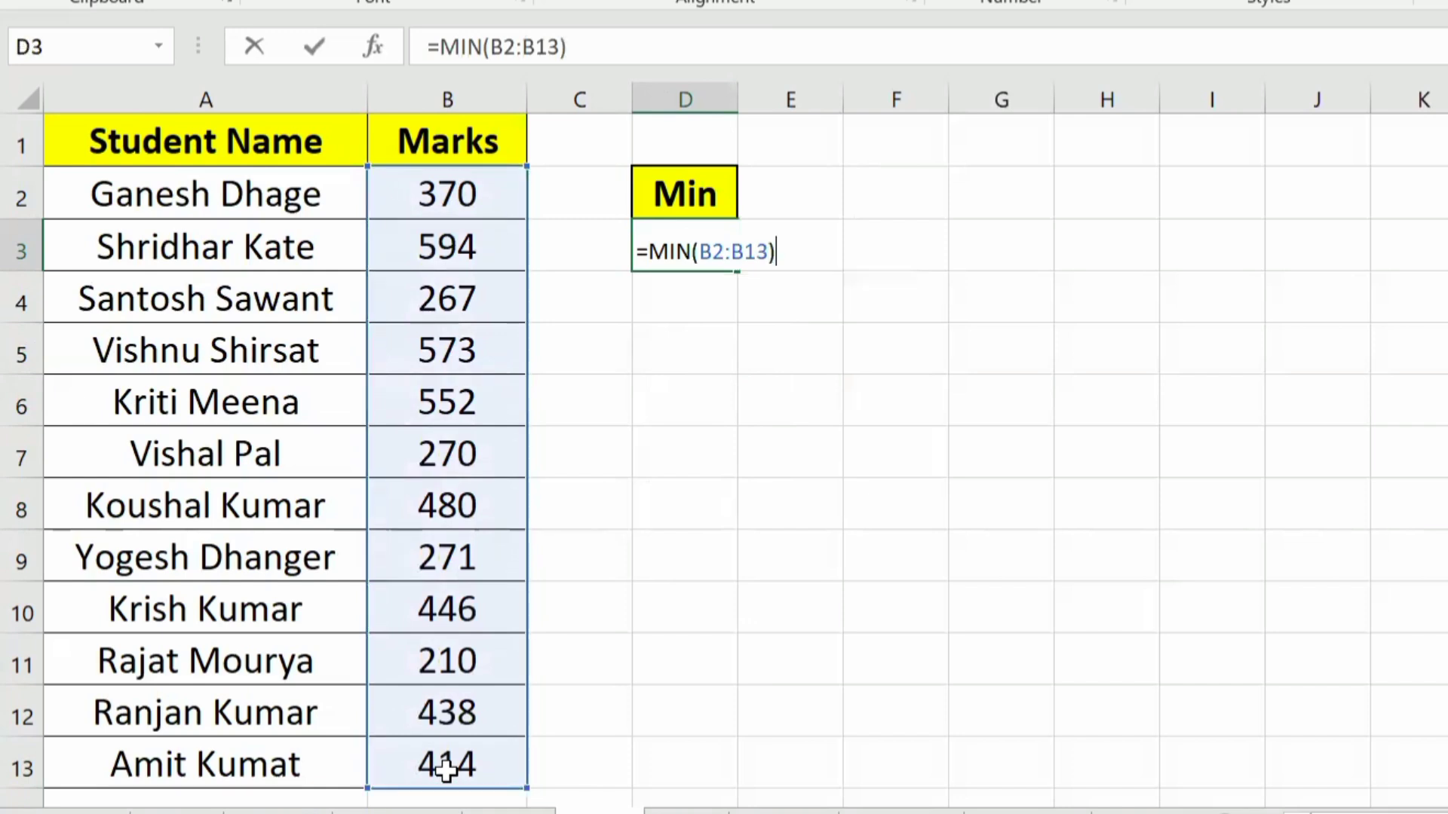
pyautogui.press('Return')
pyautogui.press('Up')
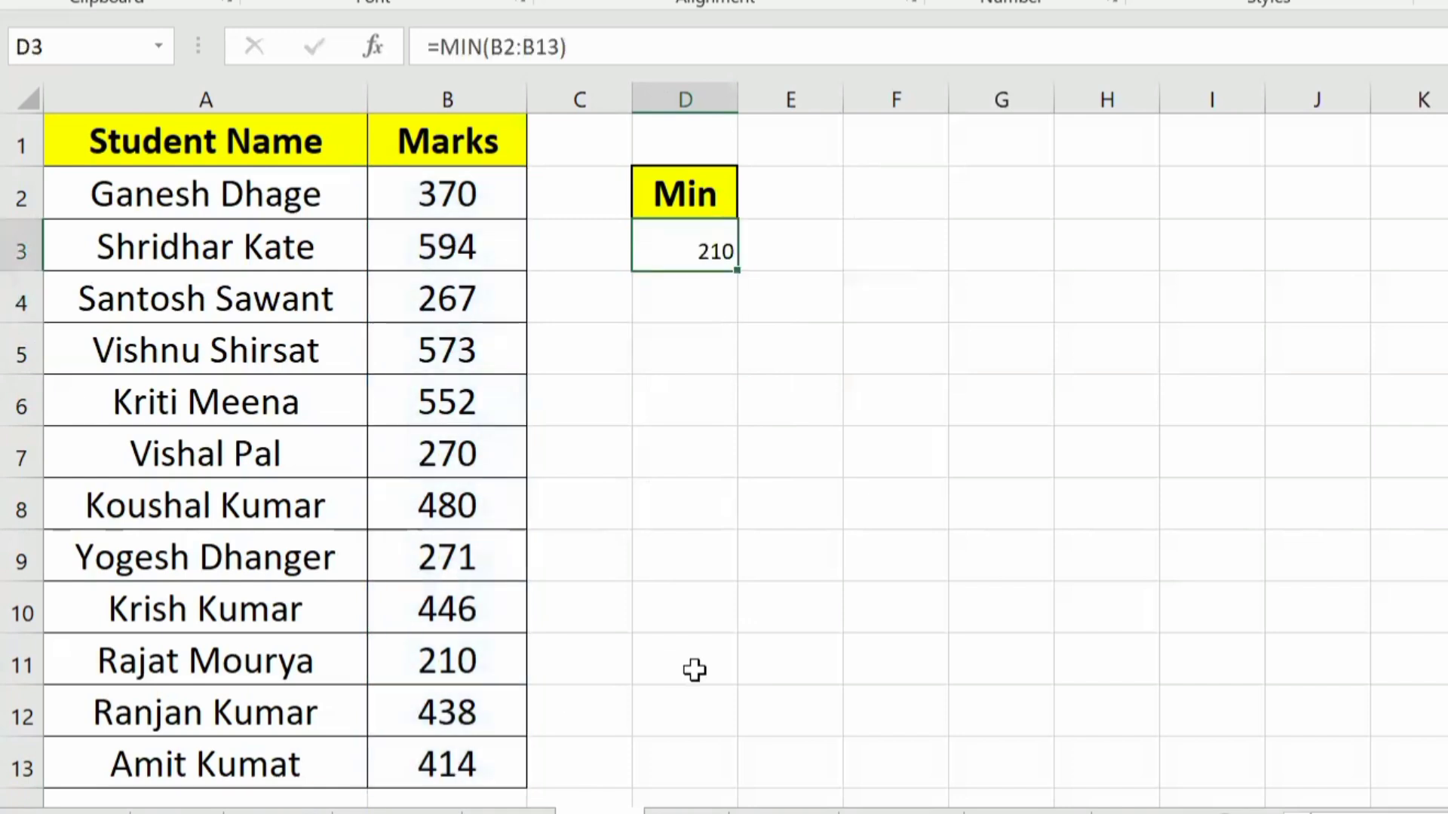
# Step: Enlarge the font of the MIN result in D3 by three size increments and check it against the Marks column
pyautogui.hotkey('ctrl', 'shift', '.')
pyautogui.hotkey('ctrl', 'shift', '.')
pyautogui.hotkey('ctrl', 'shift', '.')
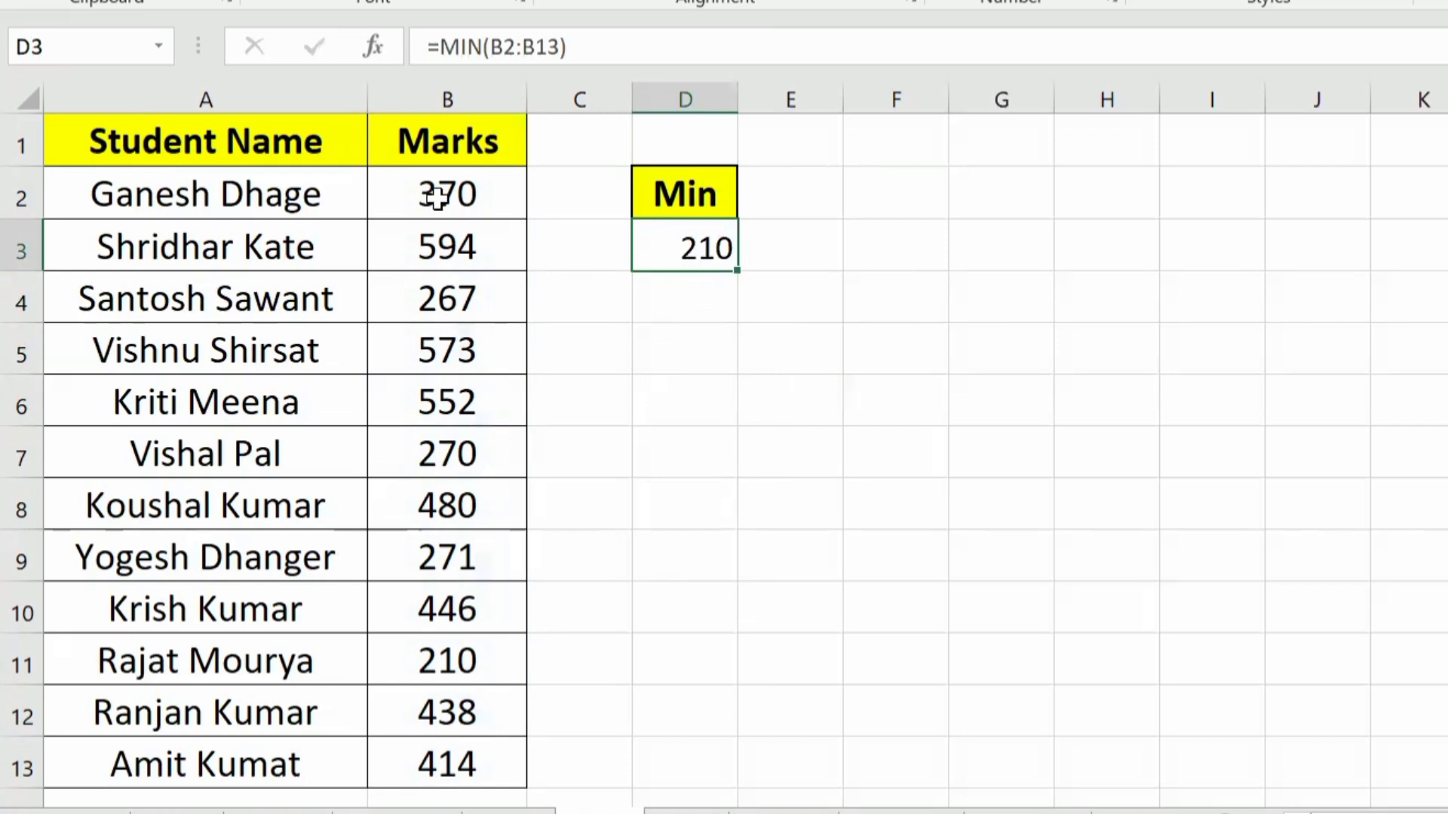
pyautogui.moveTo(437, 198); pyautogui.dragTo(85, 661)
pyautogui.click(430, 677)
pyautogui.click(423, 746)
pyautogui.click(408, 458)
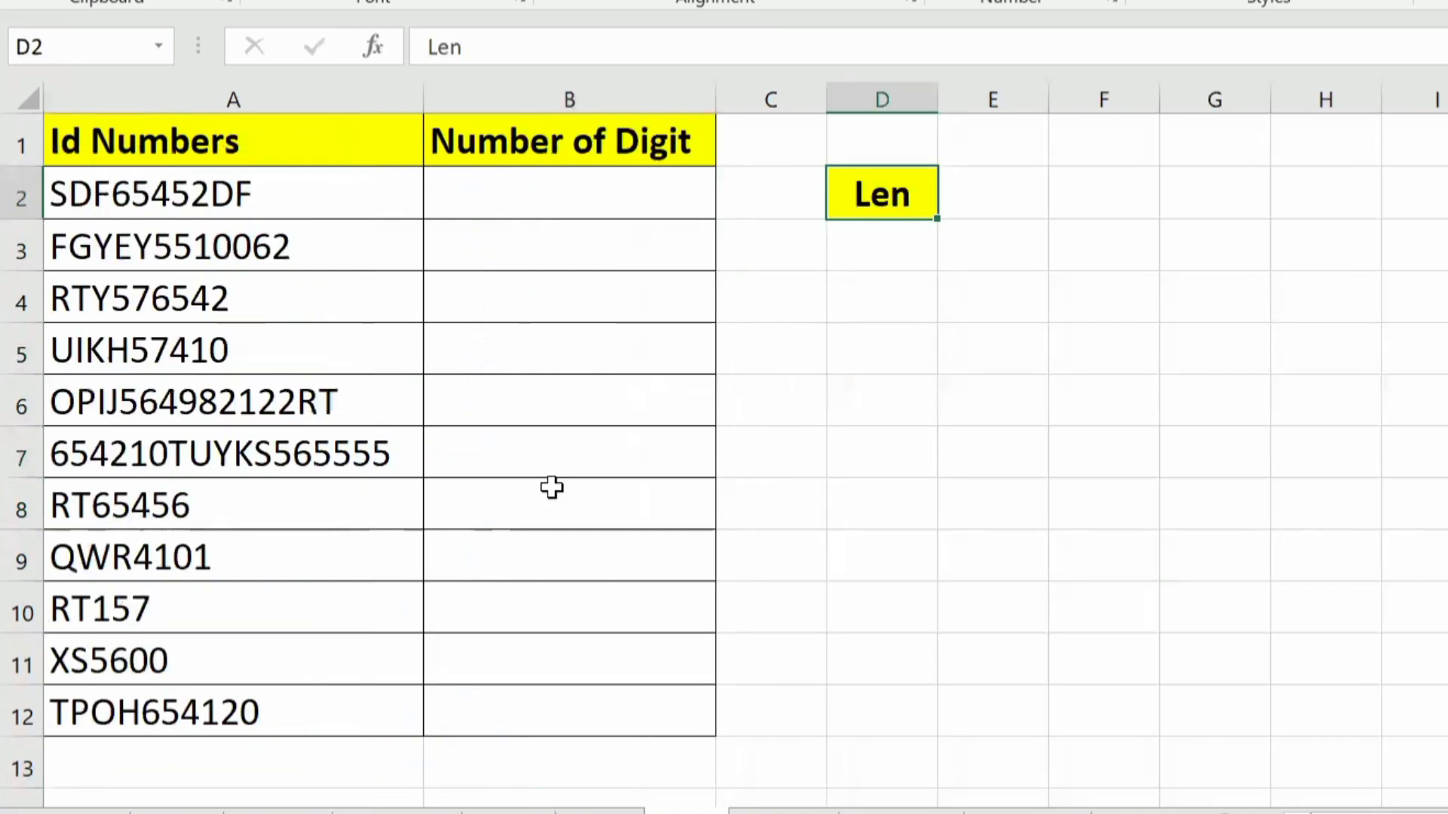
# Step: Examine the Id Numbers column and the empty Number of Digit column on the Len sheet, including the longest ID in row 7
pyautogui.moveTo(530, 185); pyautogui.dragTo(536, 701)
pyautogui.click(555, 400)
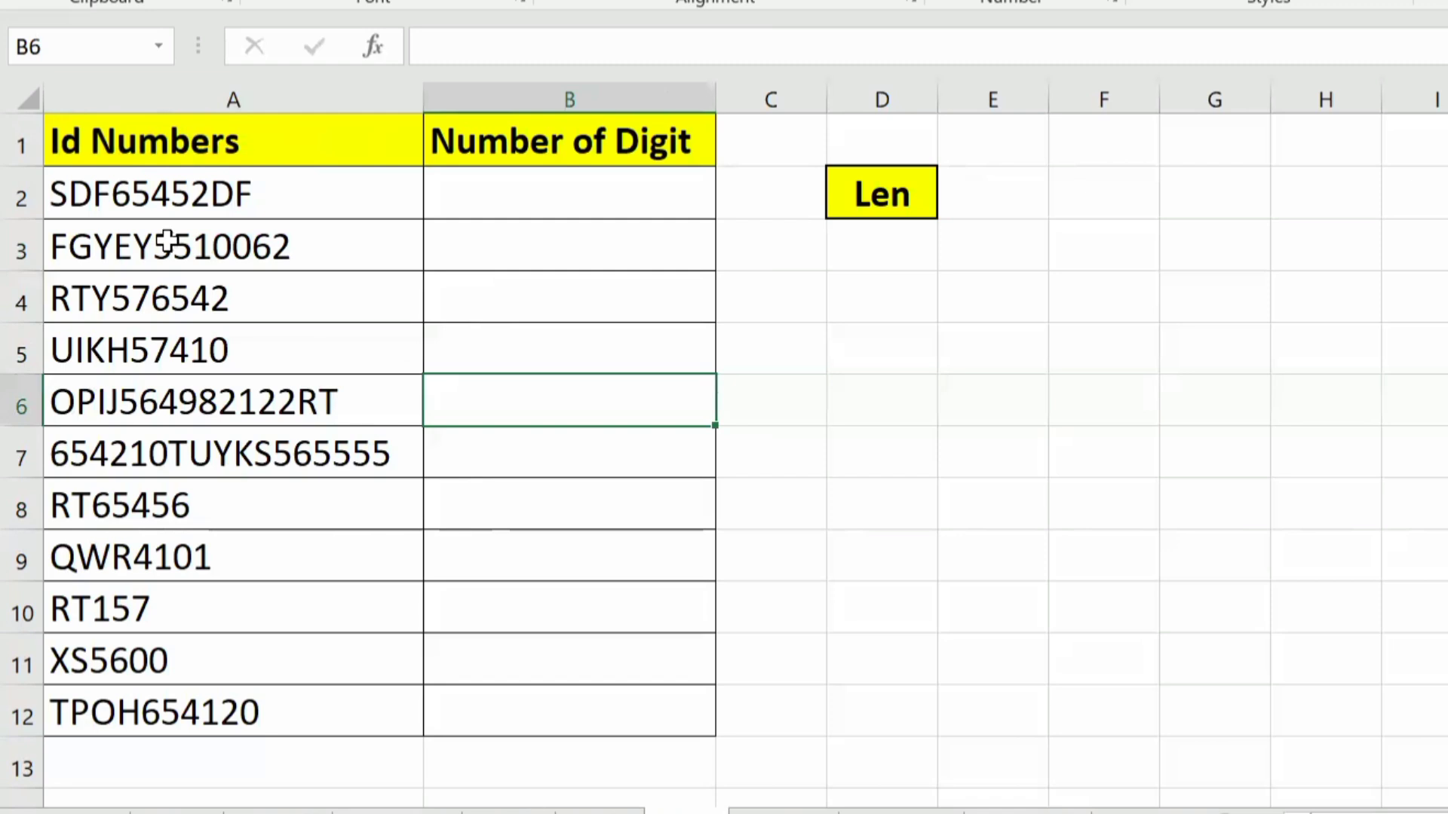
pyautogui.click(154, 197)
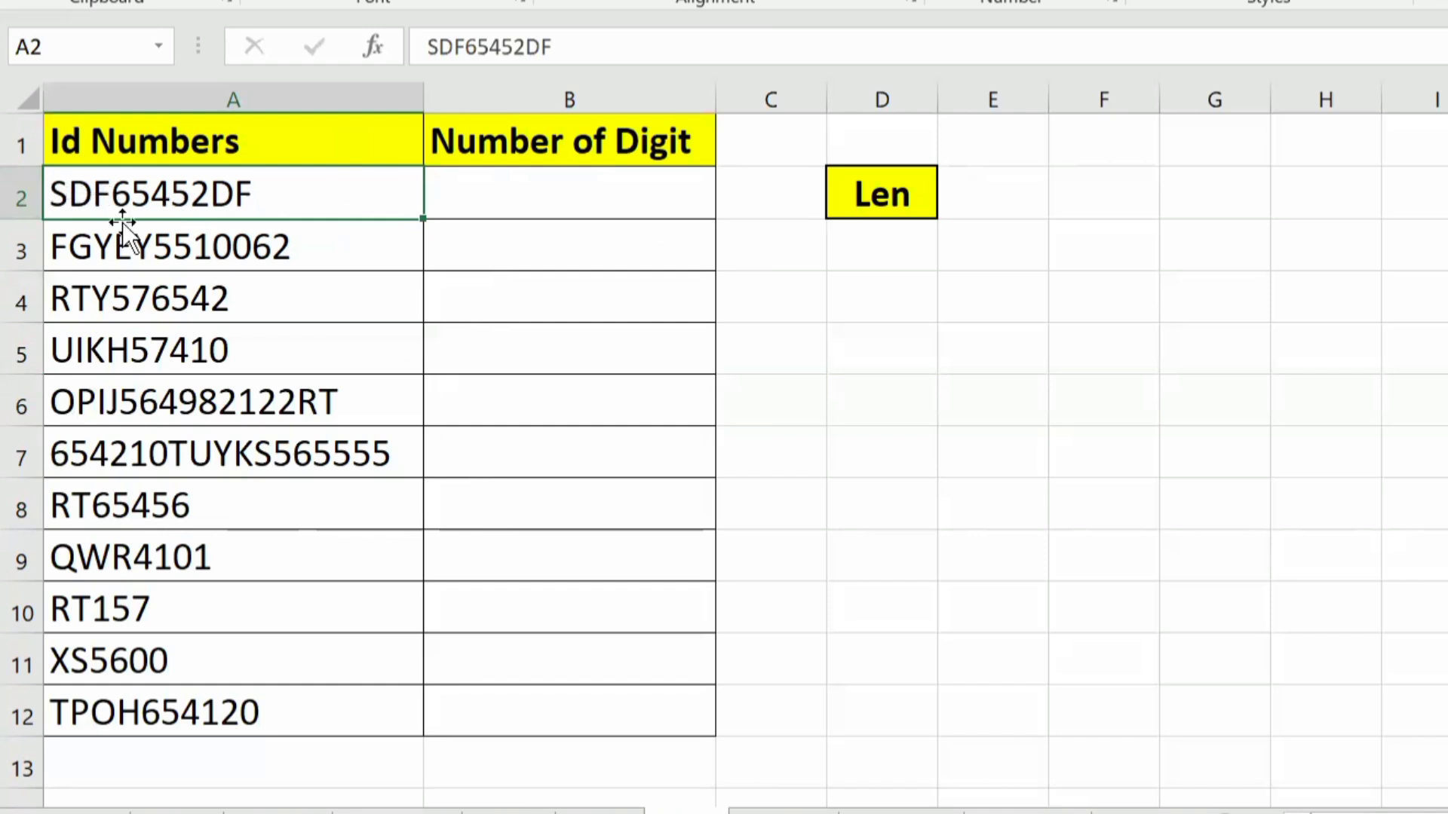
pyautogui.click(200, 452)
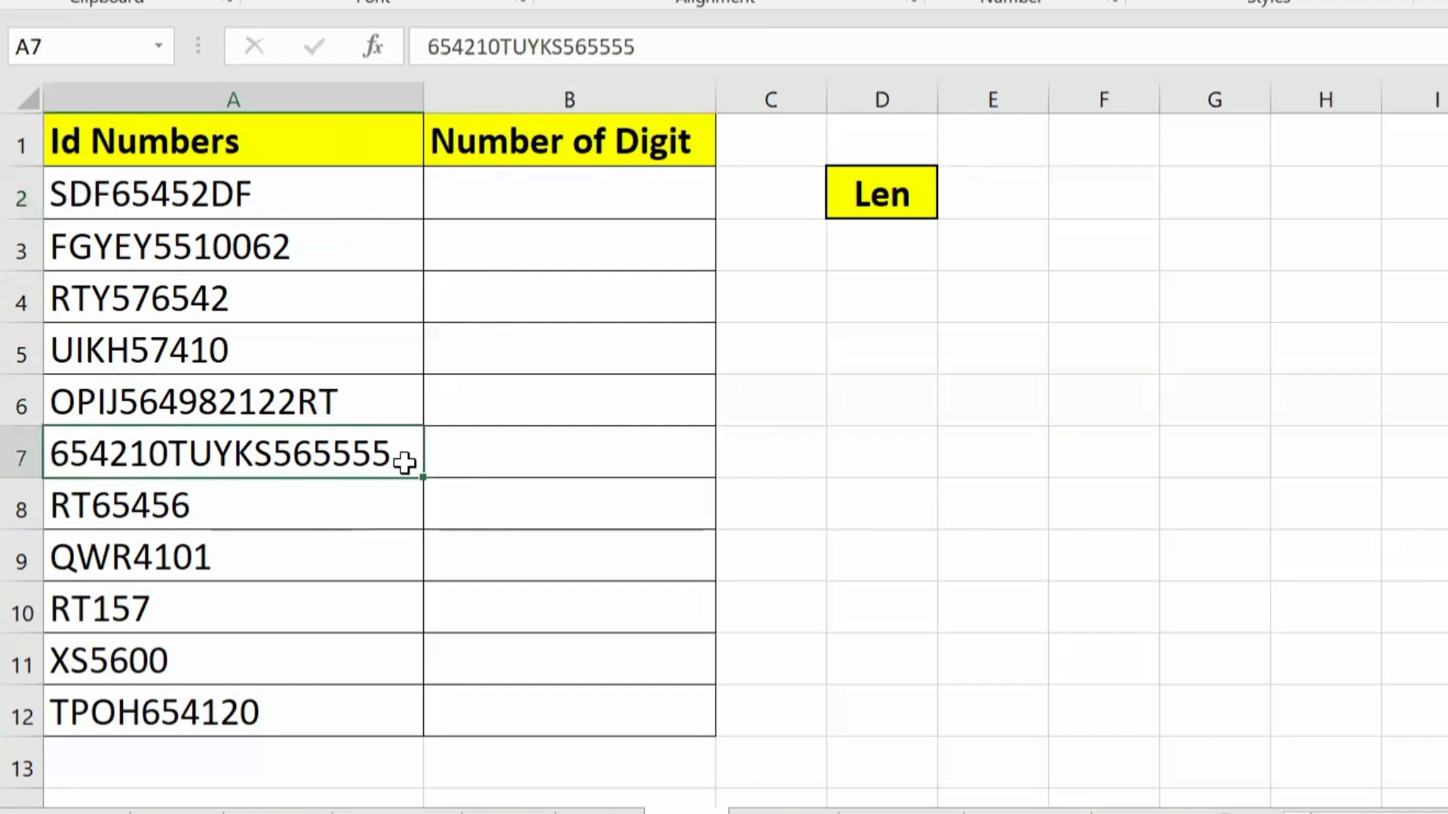
pyautogui.moveTo(405, 463); pyautogui.dragTo(614, 472)
pyautogui.click(594, 448)
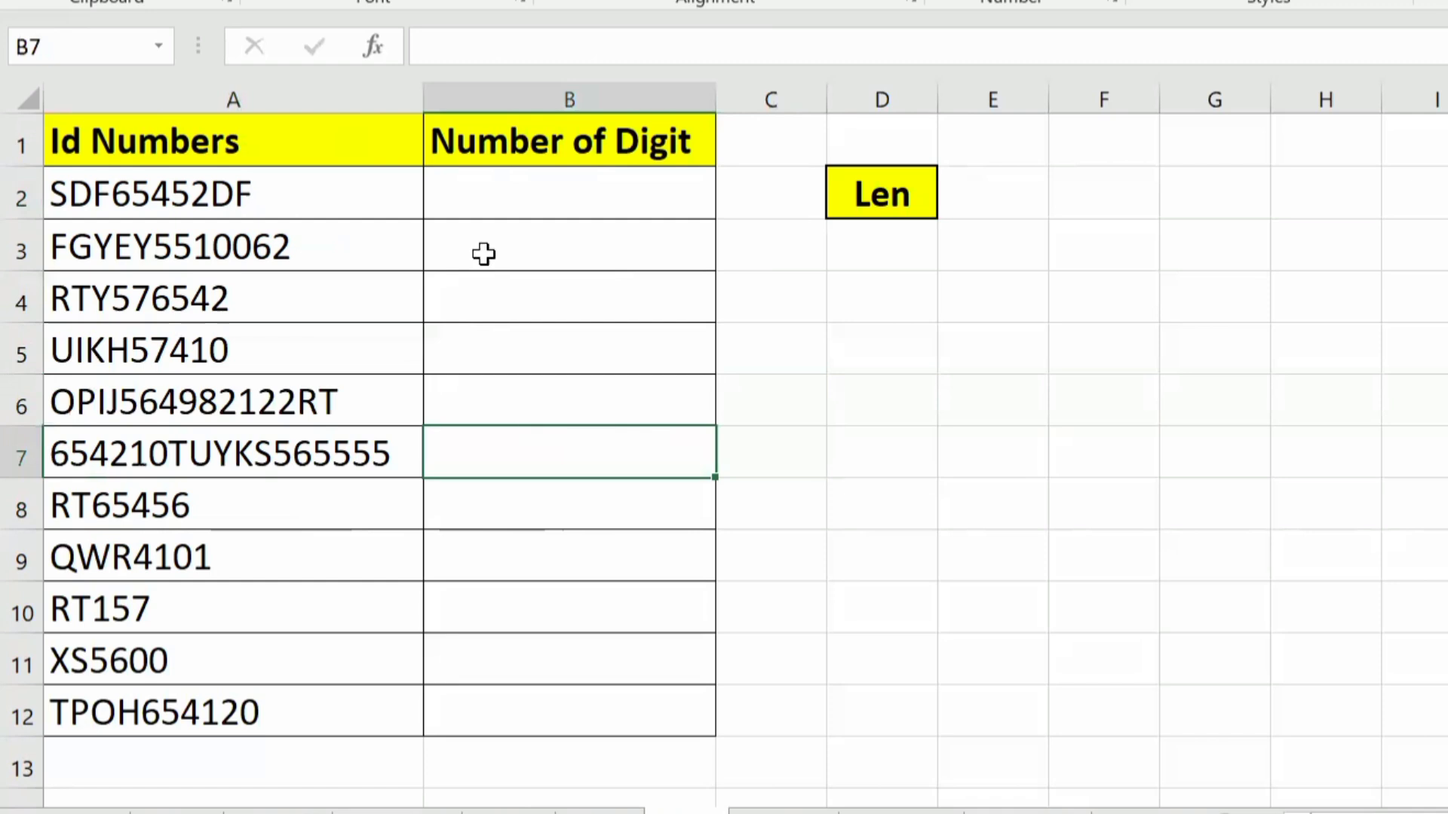
# Step: Count the characters of the first ID in cell B2 with the formula =LEN(A2)
pyautogui.click(565, 199)
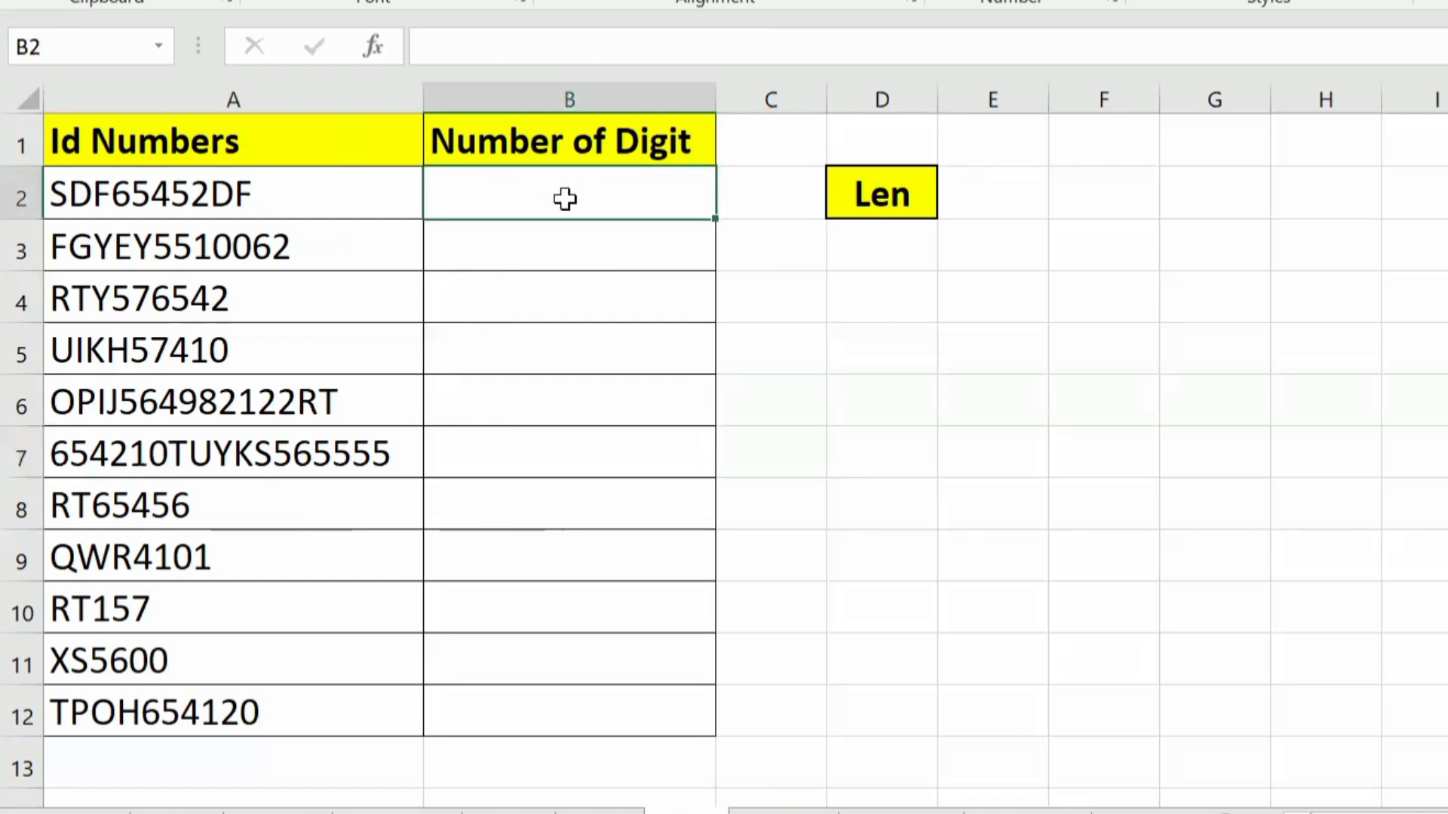
pyautogui.write('=')
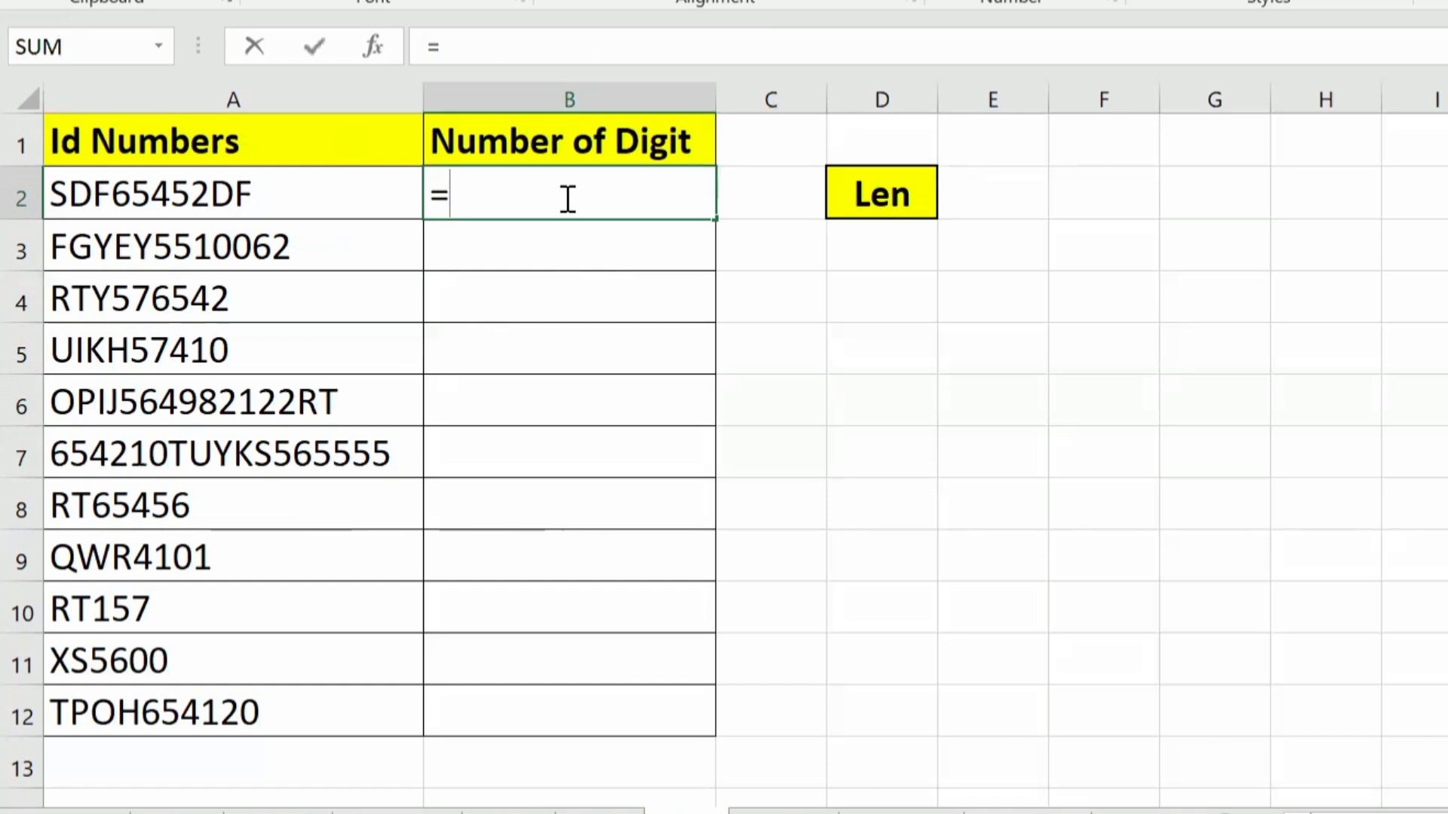
pyautogui.write('len')
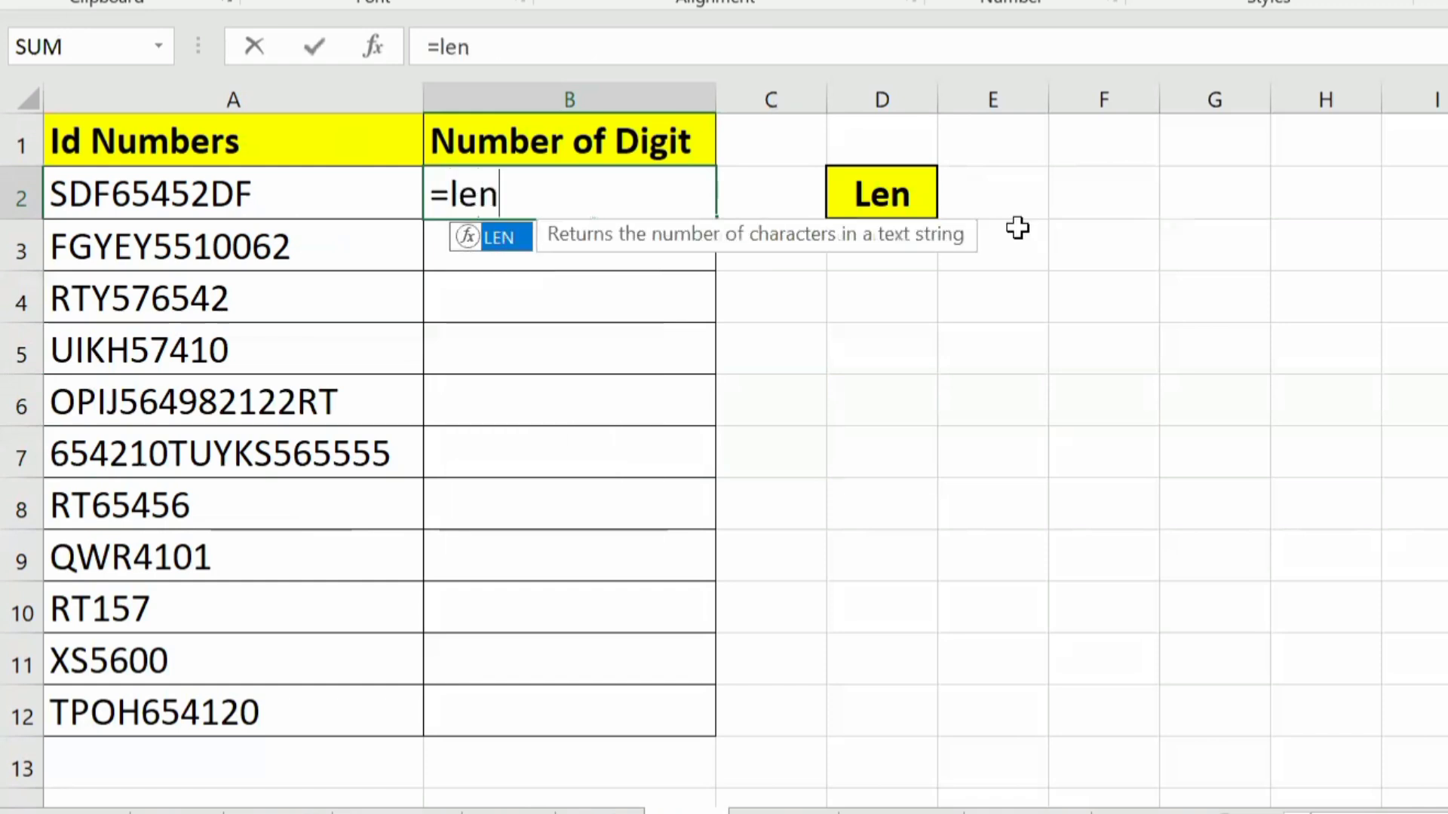
pyautogui.press('Tab')
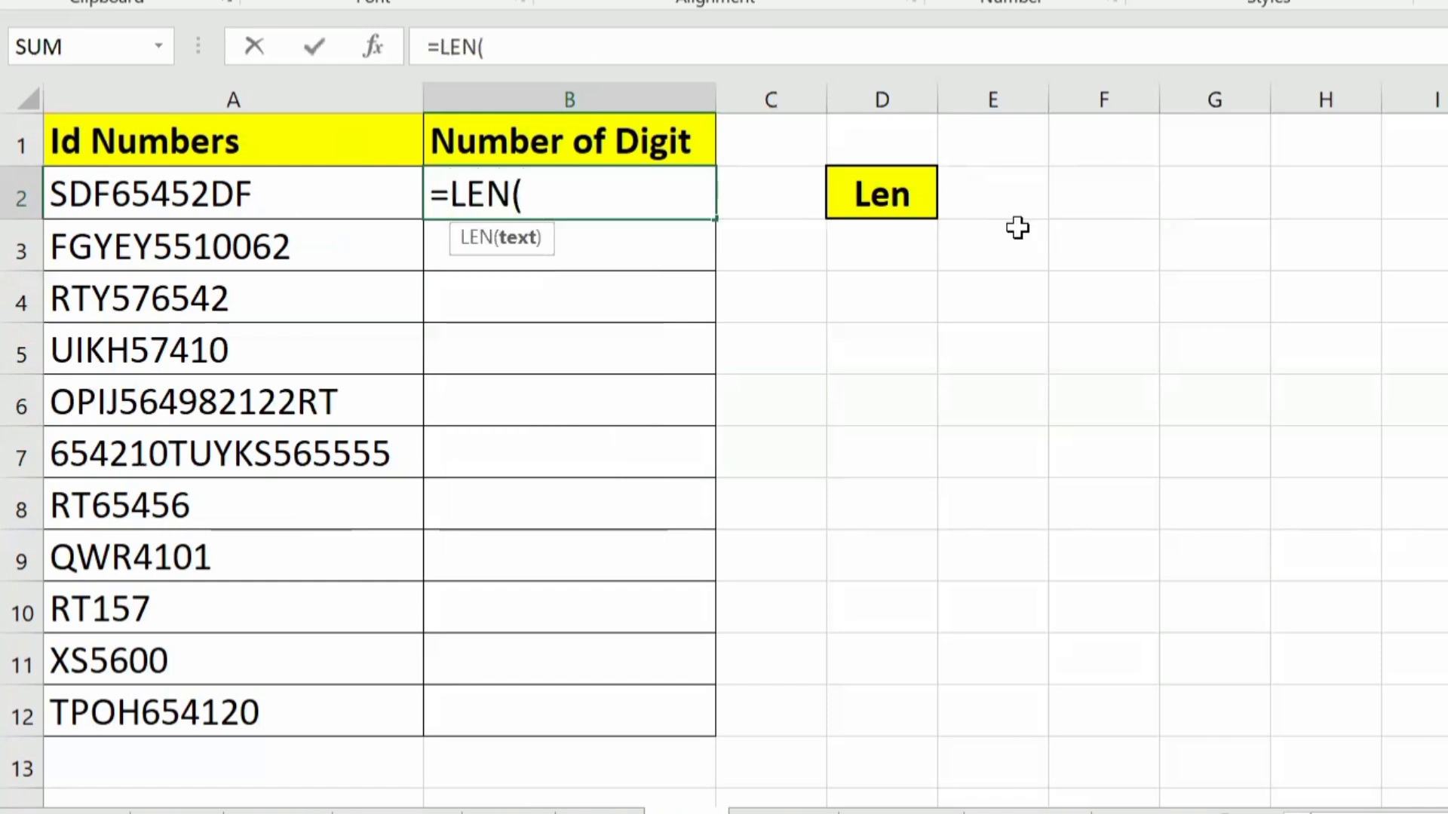
pyautogui.click(272, 194)
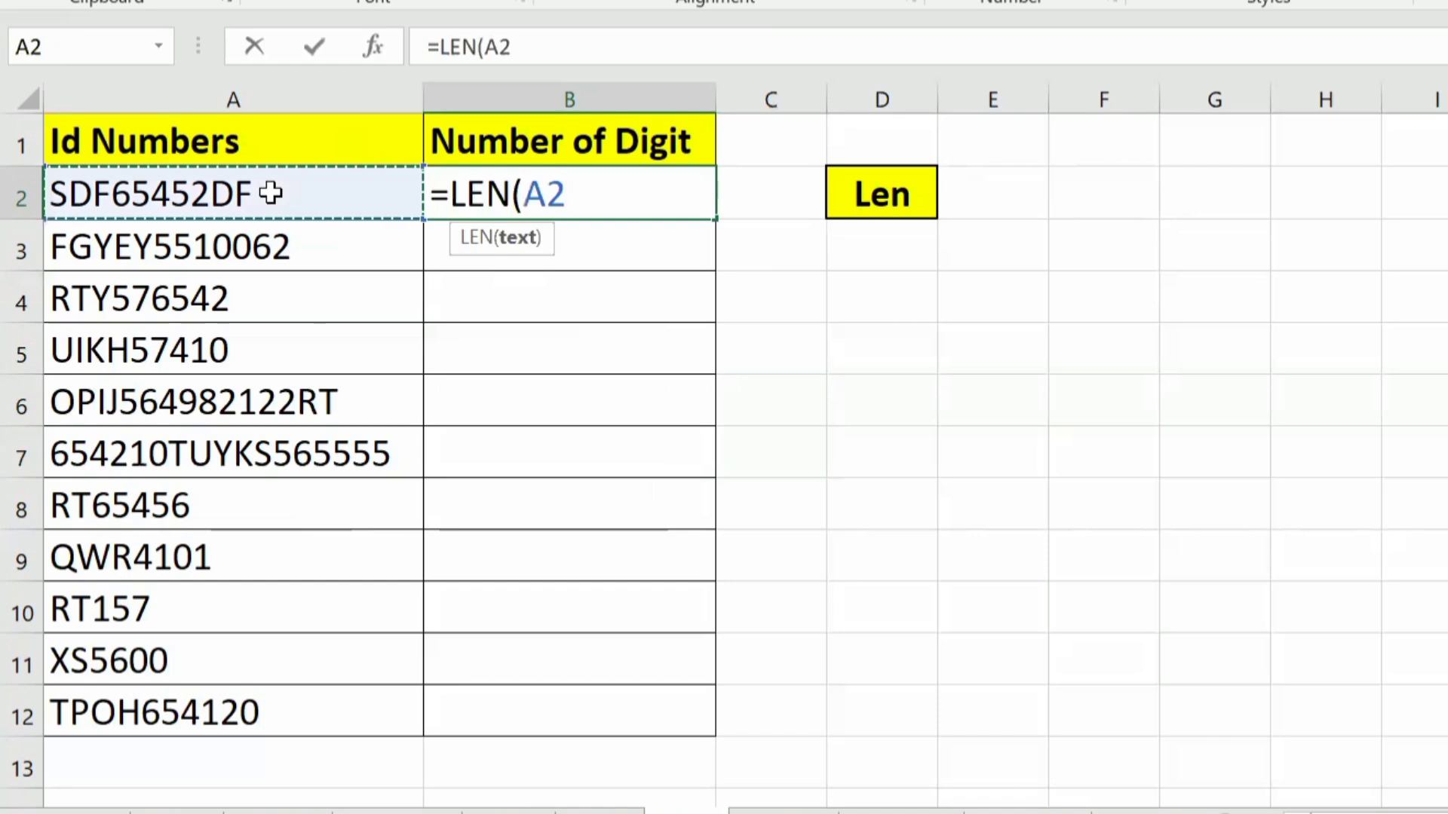
pyautogui.write(')')
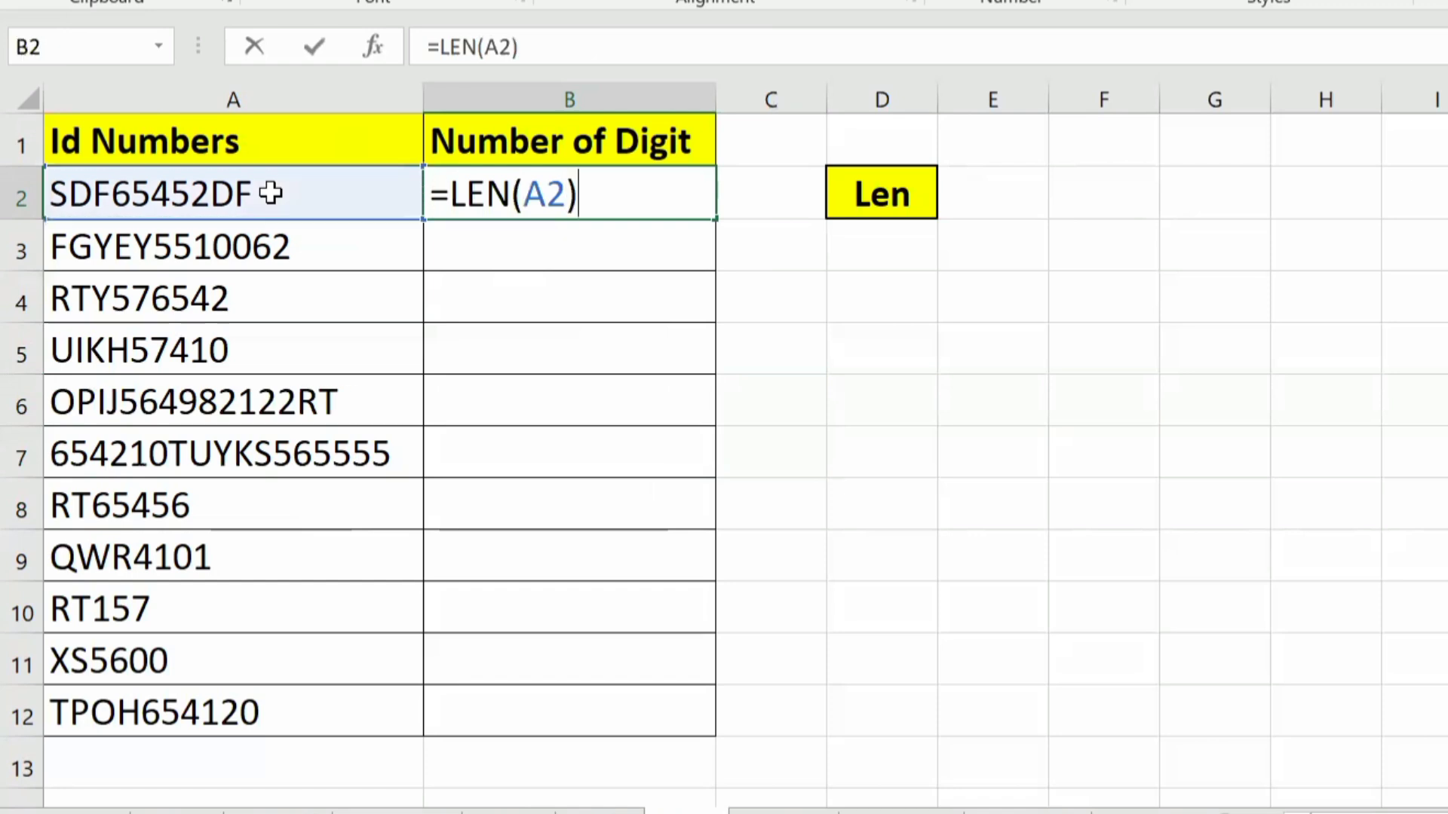
pyautogui.press('Return')
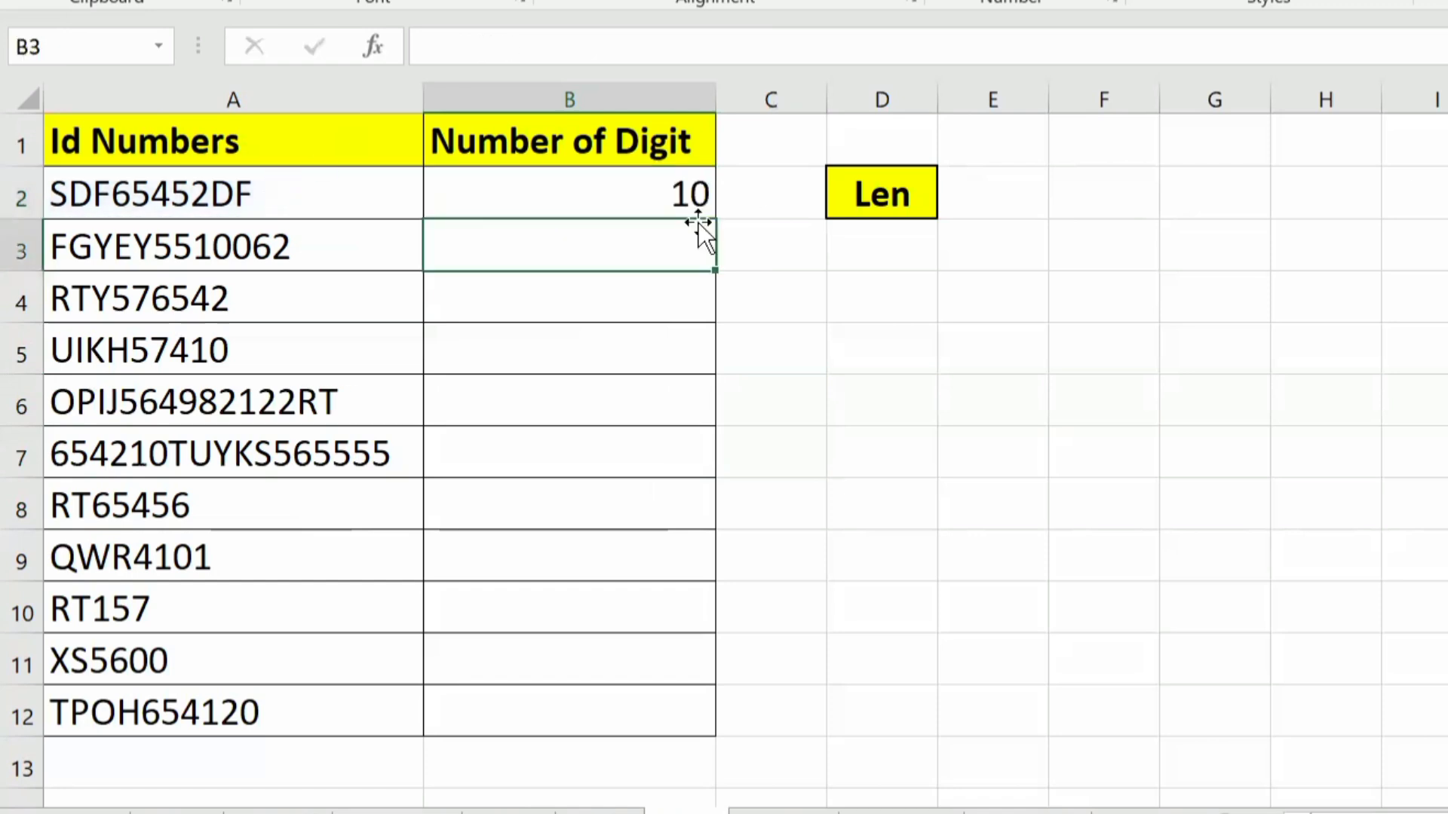
# Step: Fill the LEN formula from B2 down the Number of Digit column to B12 and review the filled range
pyautogui.click(598, 200)
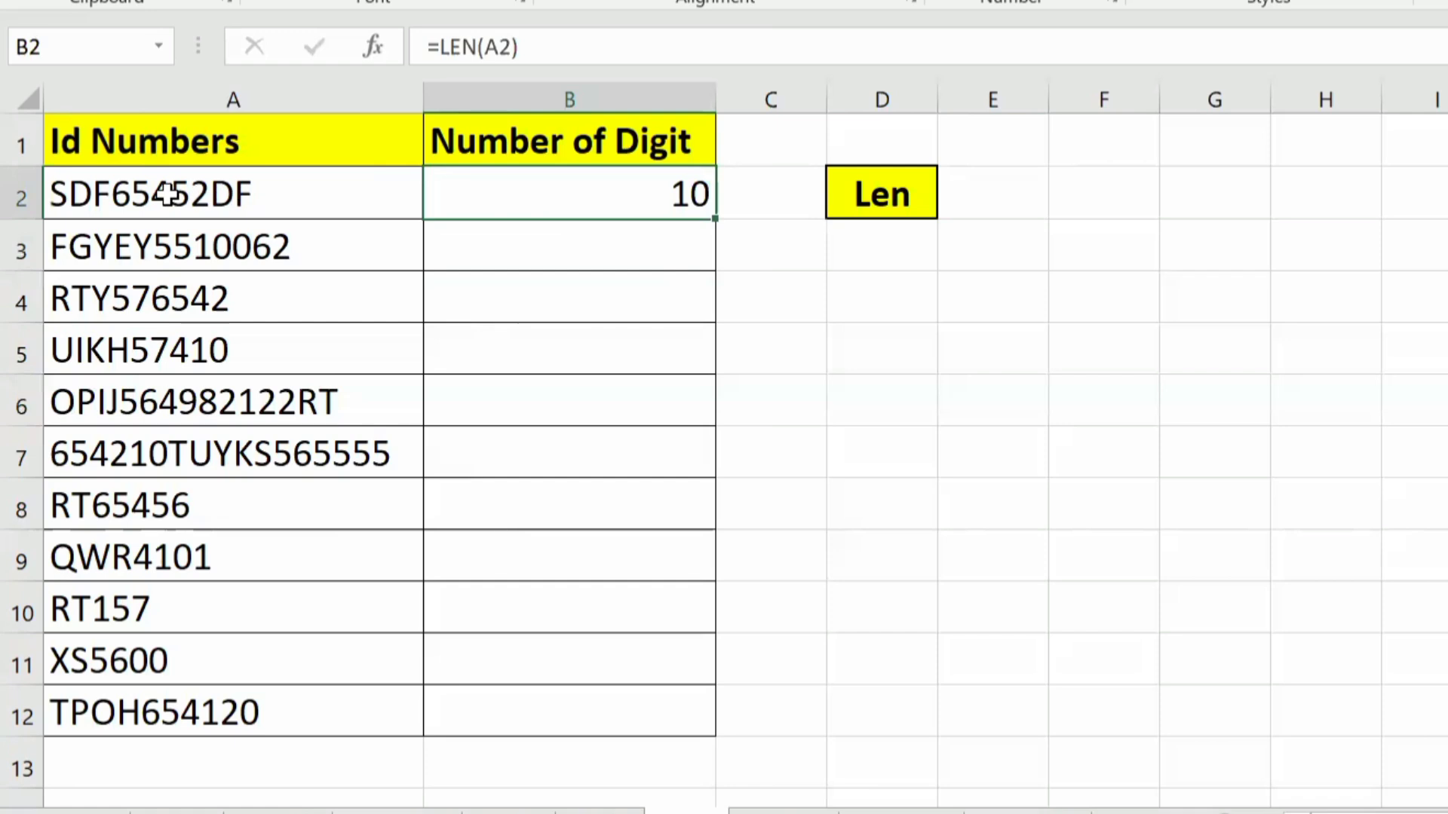
pyautogui.doubleClick(716, 220)
pyautogui.click(622, 194)
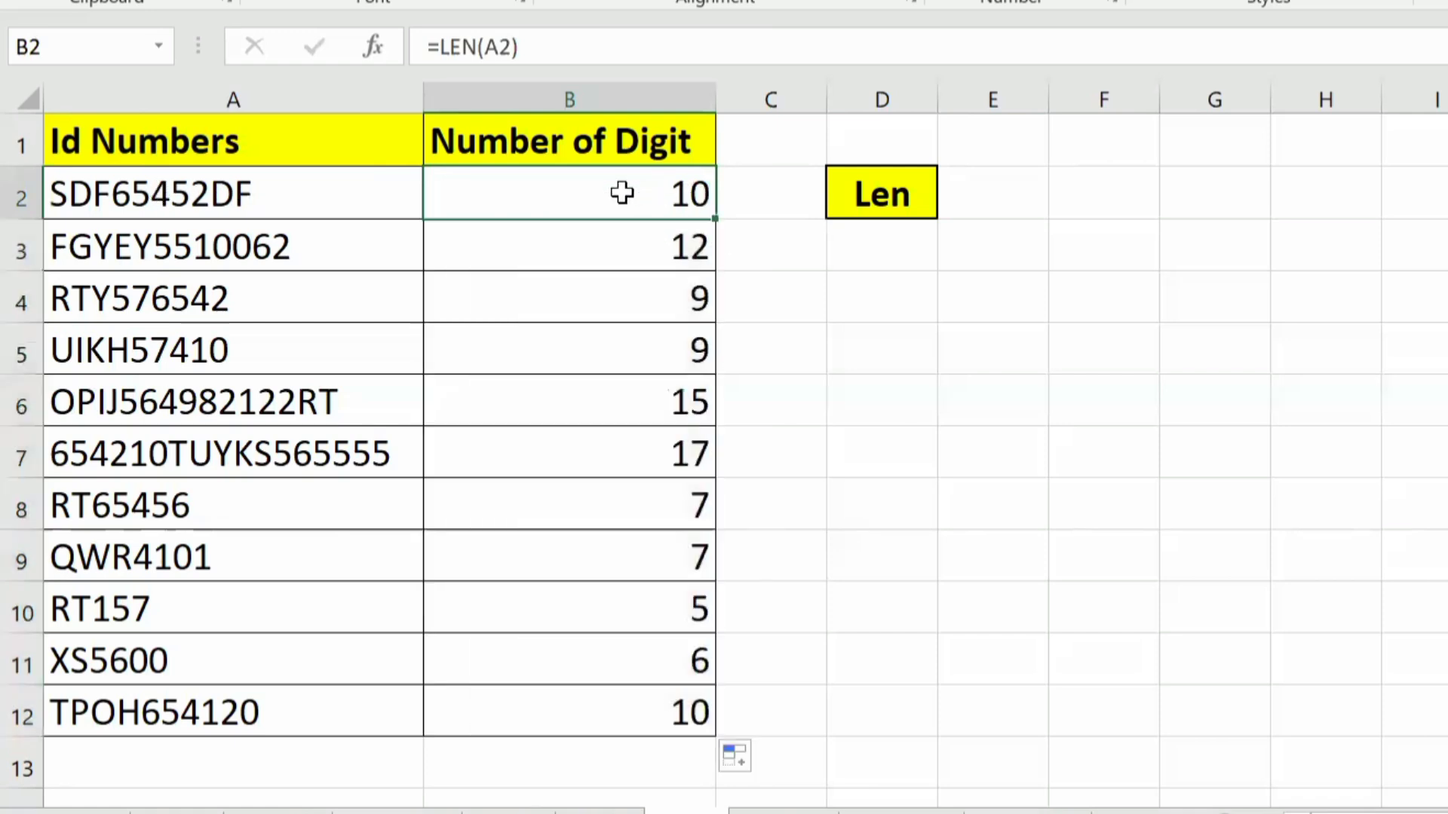
pyautogui.moveTo(622, 193); pyautogui.dragTo(603, 712)
pyautogui.click(259, 453)
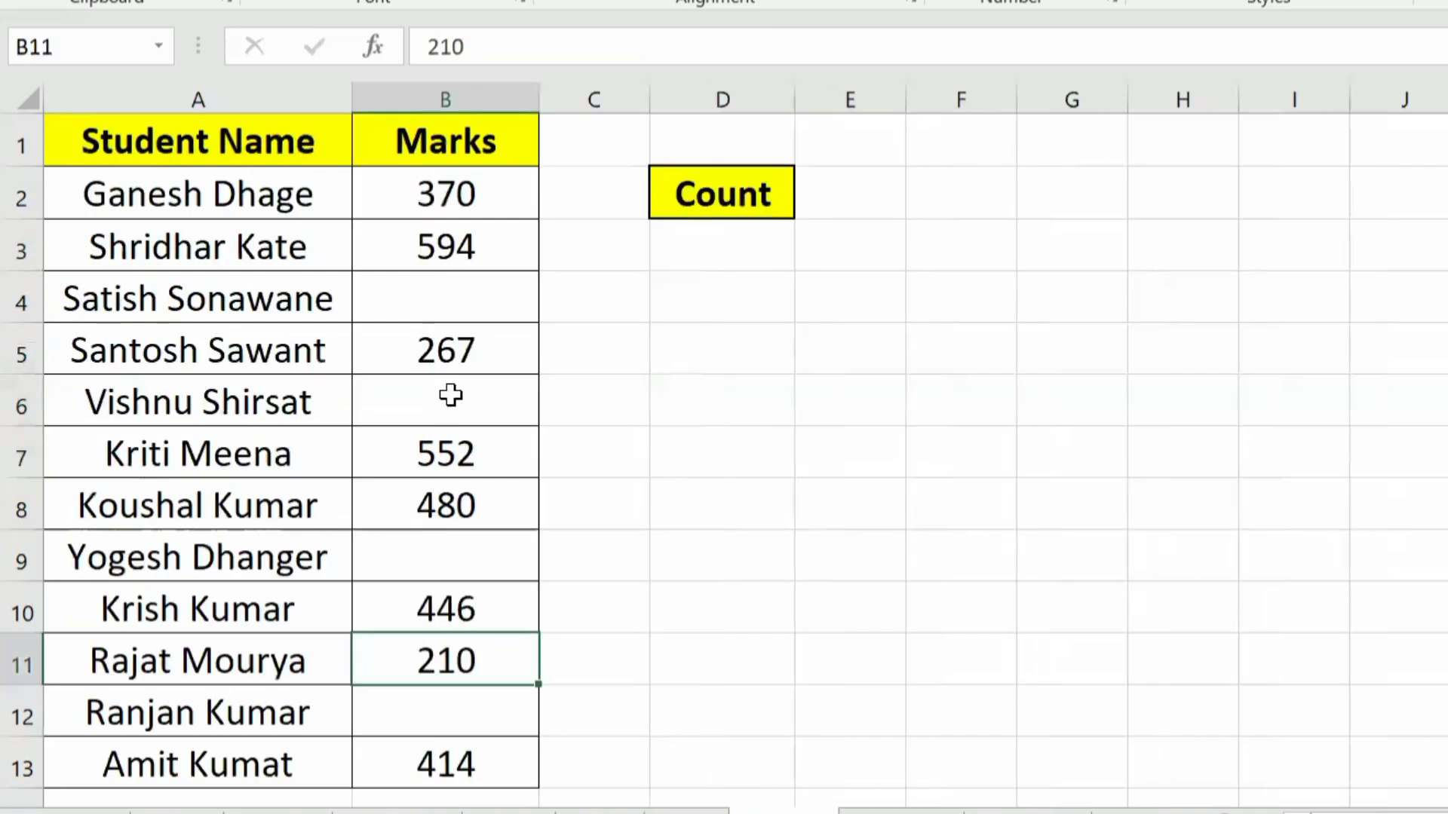
# Step: Examine the Student Name and Marks columns on the Count sheet, including the blank marks
pyautogui.click(450, 394)
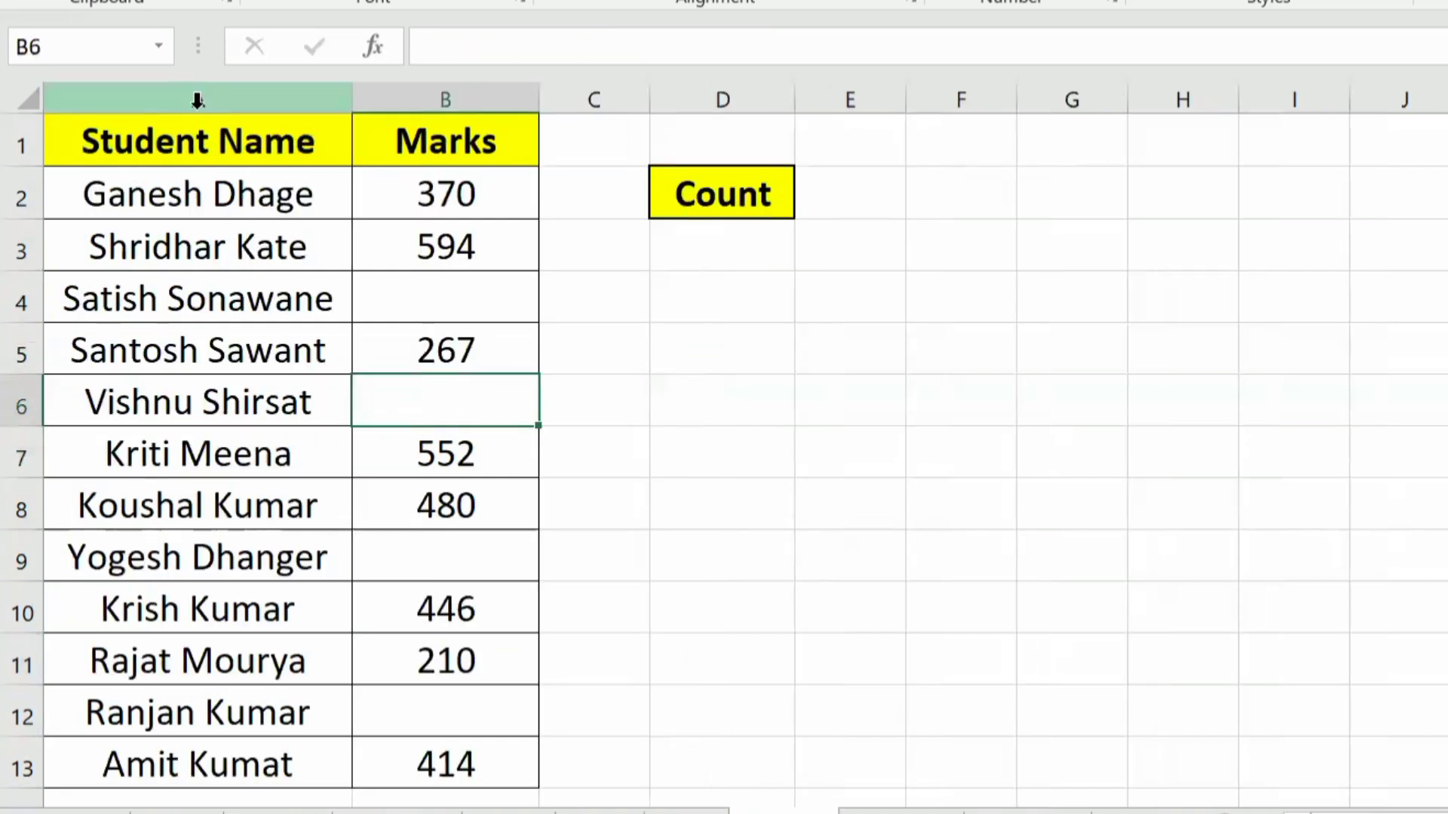
pyautogui.moveTo(198, 100); pyautogui.dragTo(420, 123)
pyautogui.click(430, 103)
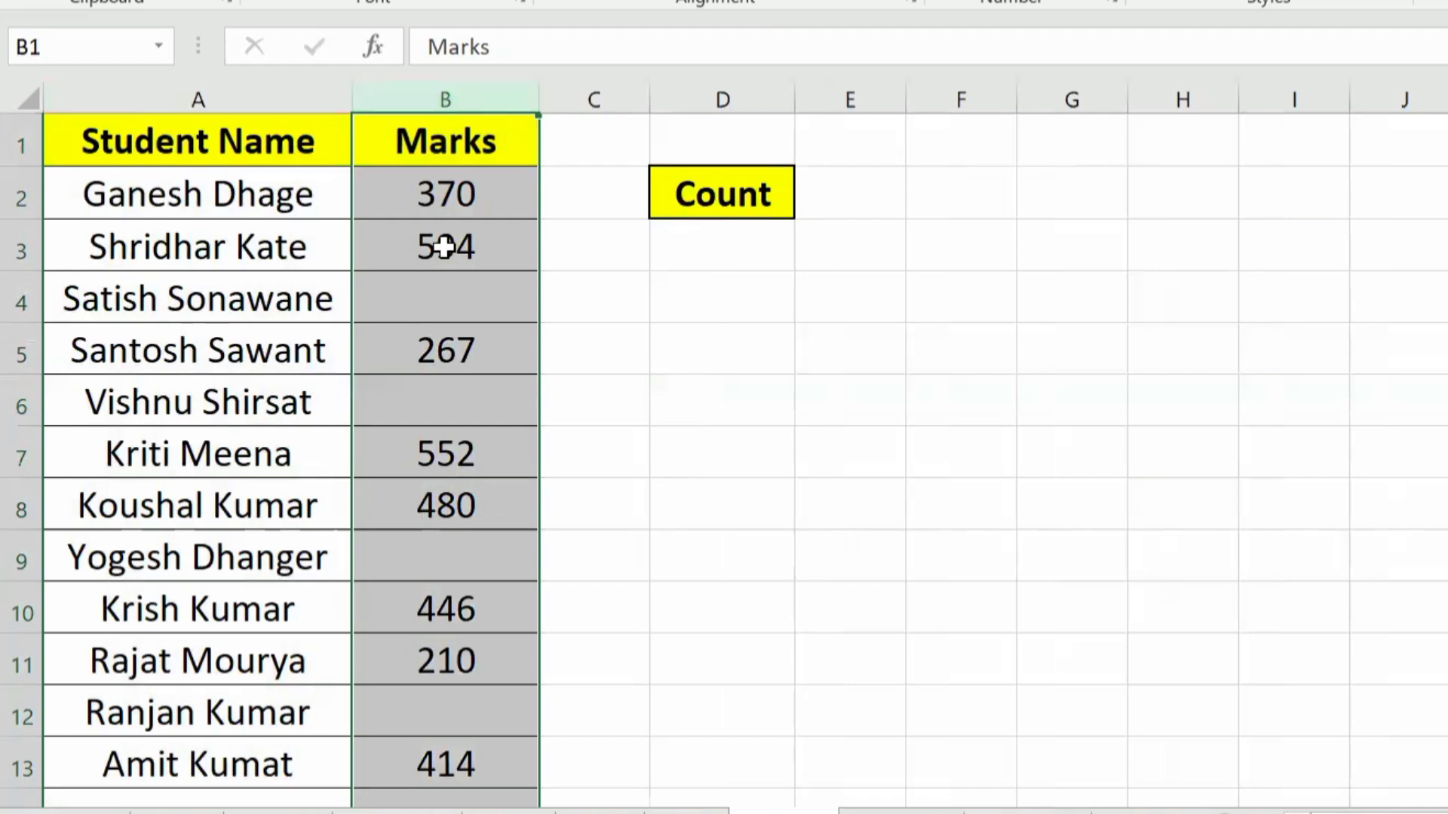
pyautogui.click(413, 227)
# Step: Count the numeric entries of the Marks column in cell D3 with the formula =COUNT(B2:B14)
pyautogui.click(736, 250)
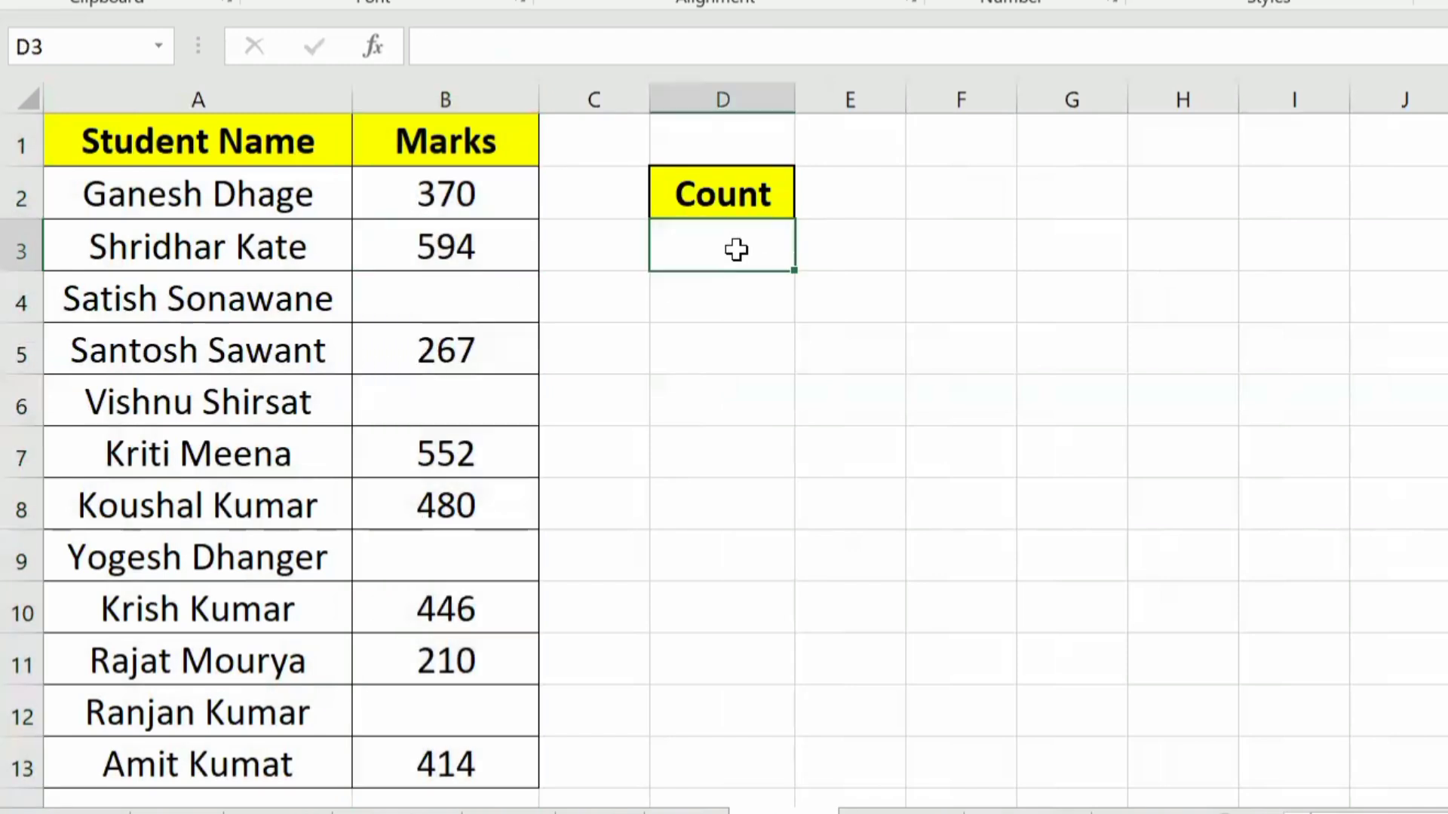
pyautogui.write('=su')
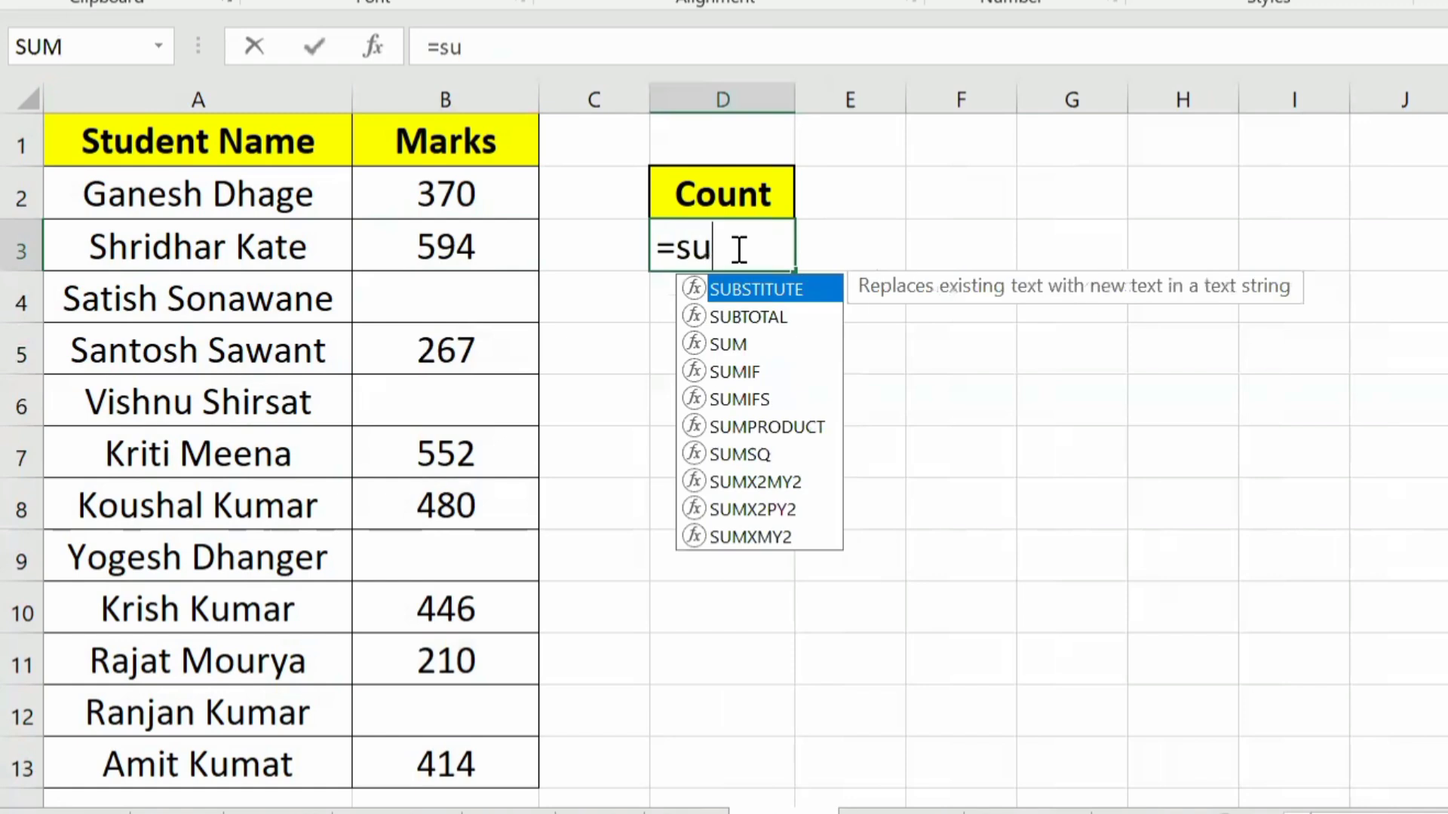
pyautogui.press('BackSpace')
pyautogui.press('BackSpace')
pyautogui.write('cou')
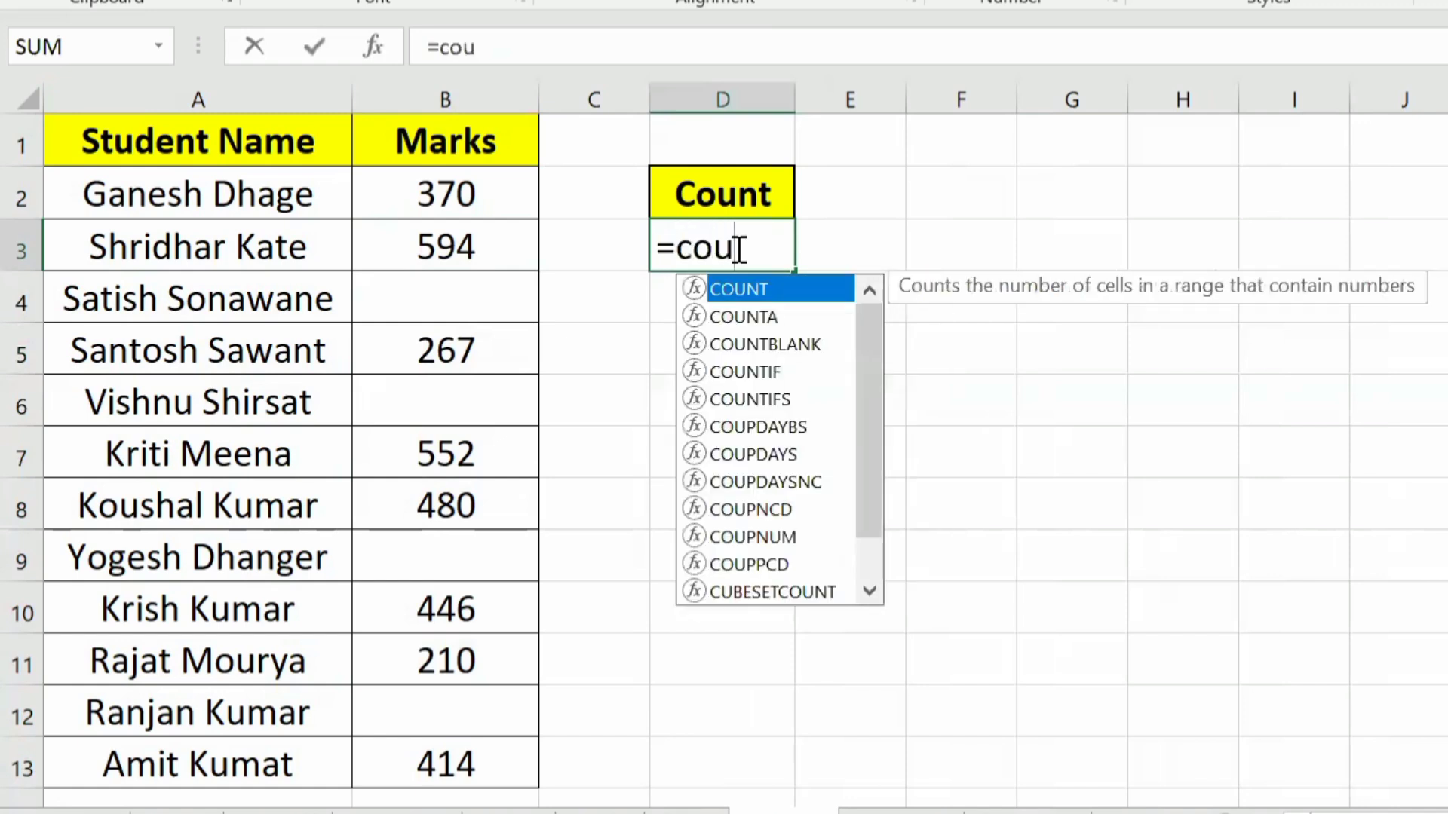
pyautogui.press('Tab')
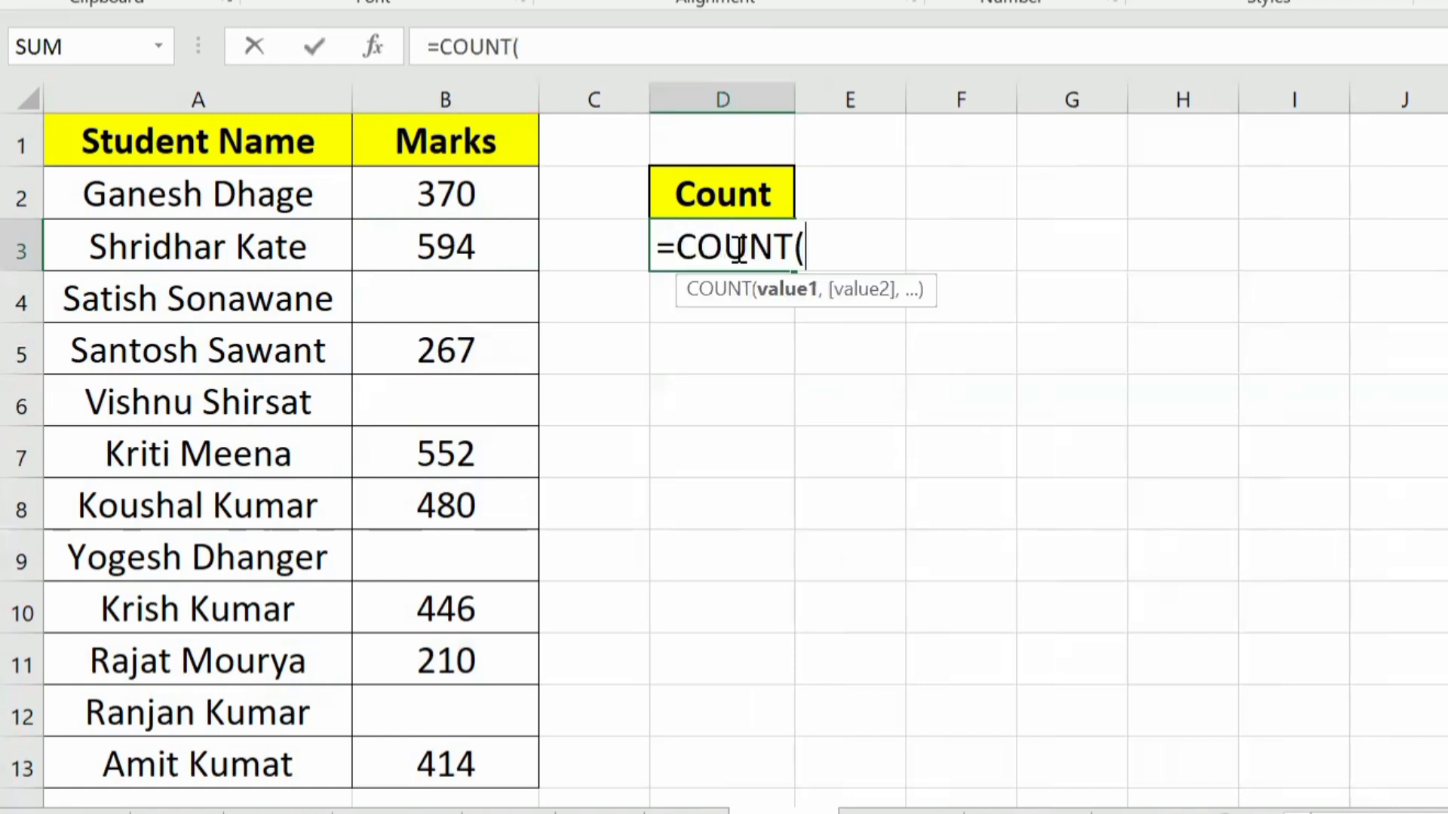
pyautogui.moveTo(472, 187); pyautogui.dragTo(423, 807)
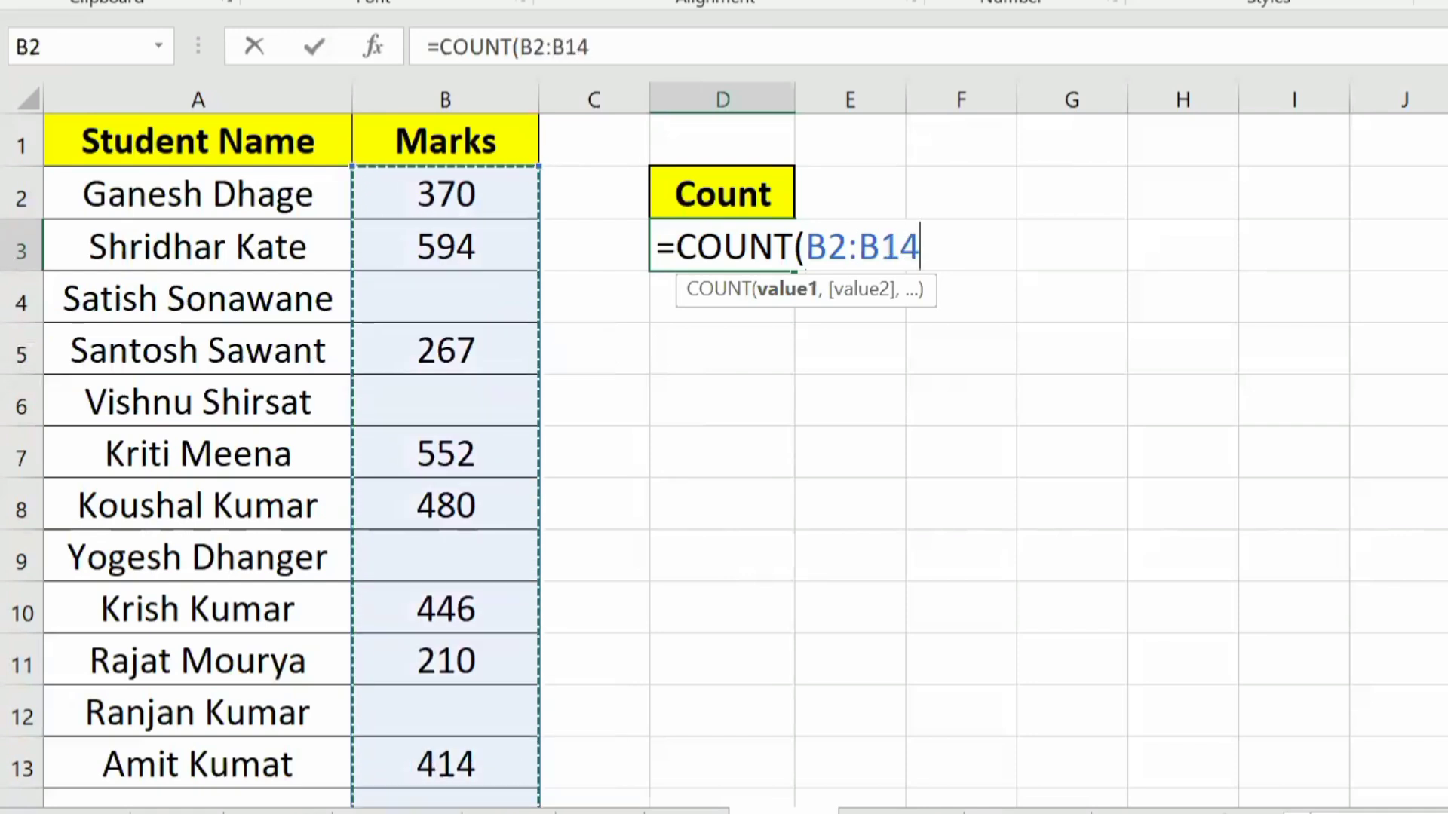
pyautogui.write(')')
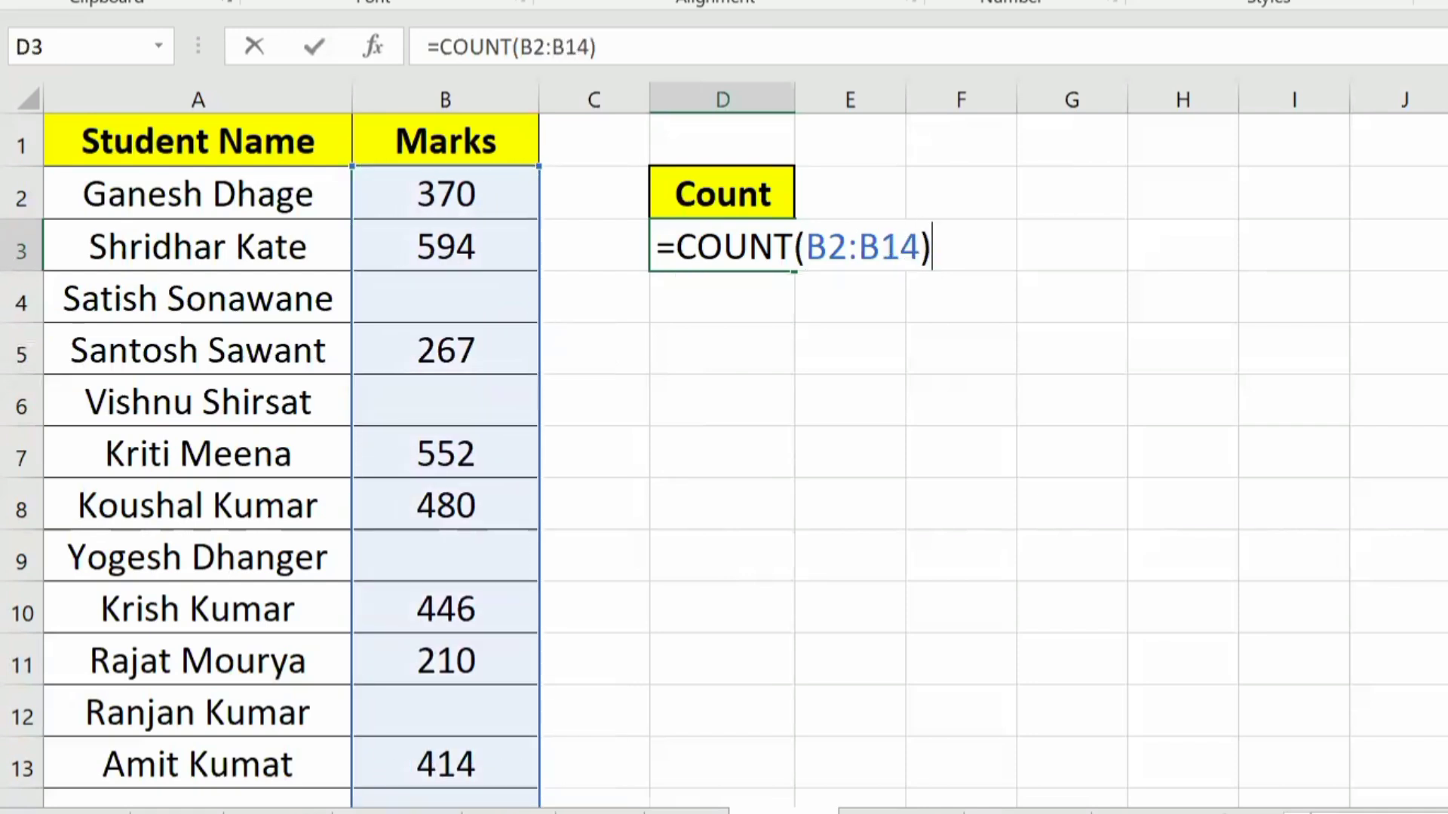
pyautogui.press('Return')
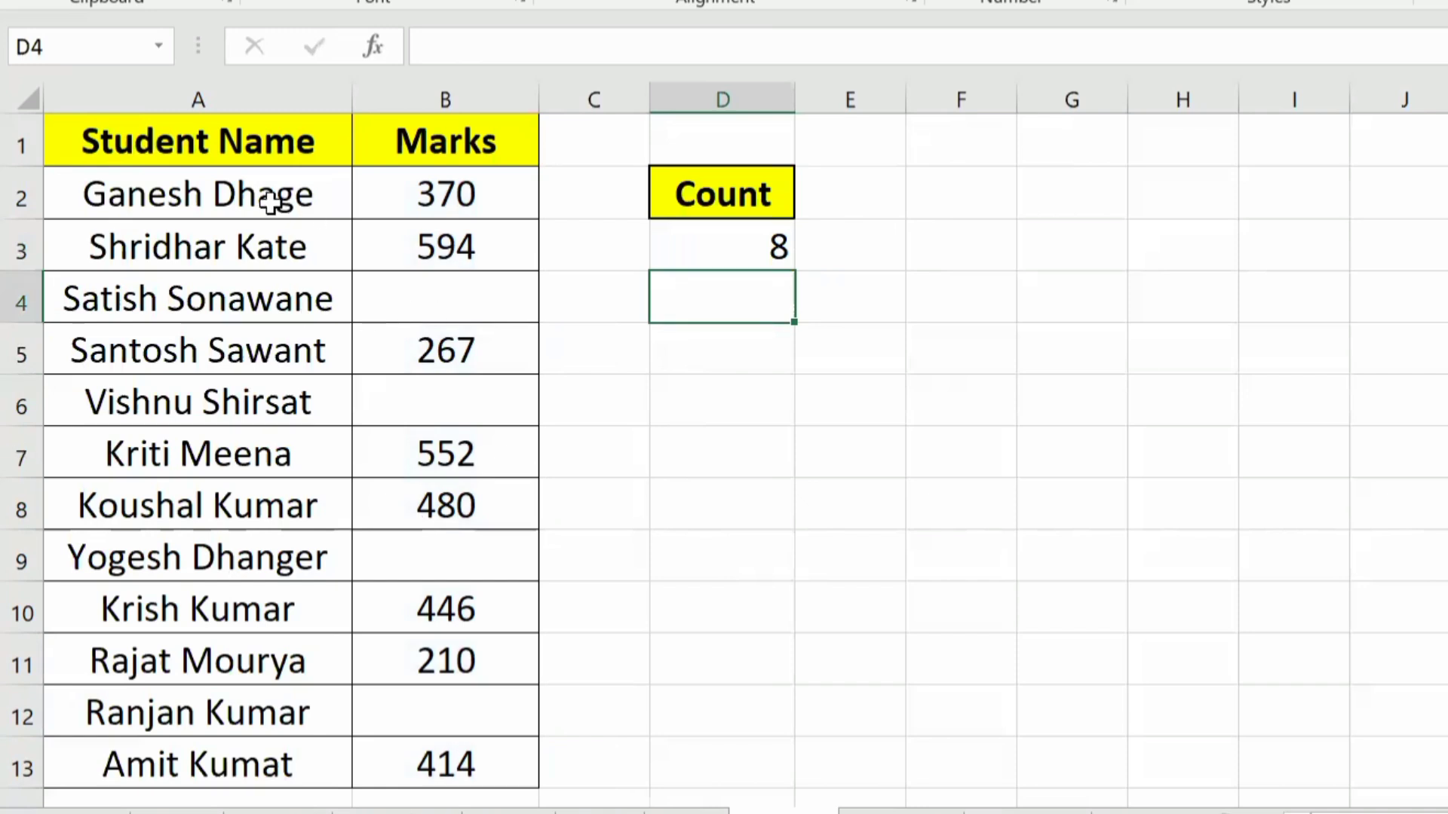
# Step: Check the COUNT result in D3 against the student names and the filled cells of the Marks column
pyautogui.moveTo(274, 194); pyautogui.dragTo(190, 724)
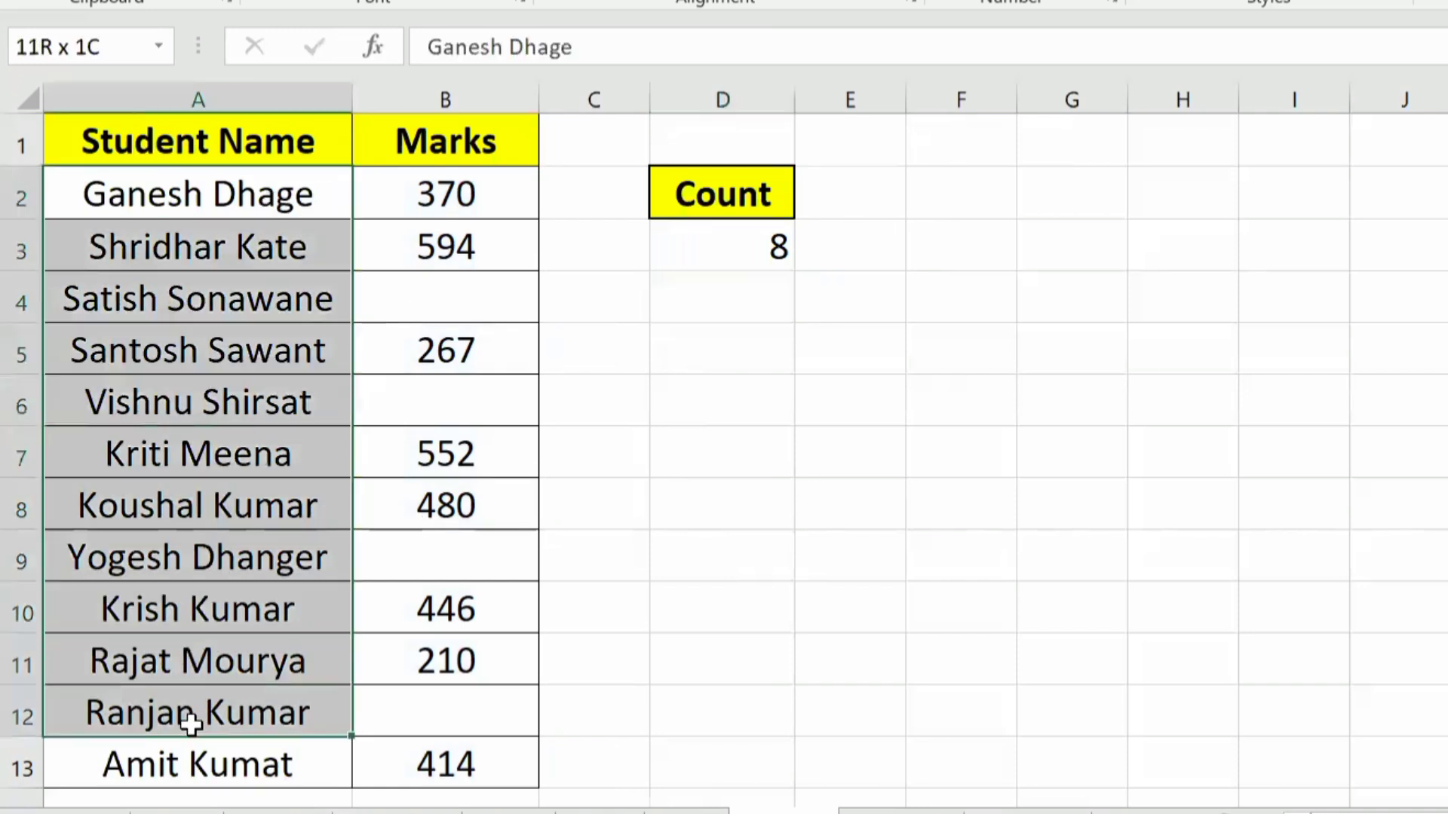
pyautogui.click(439, 189)
pyautogui.moveTo(441, 183); pyautogui.dragTo(444, 746)
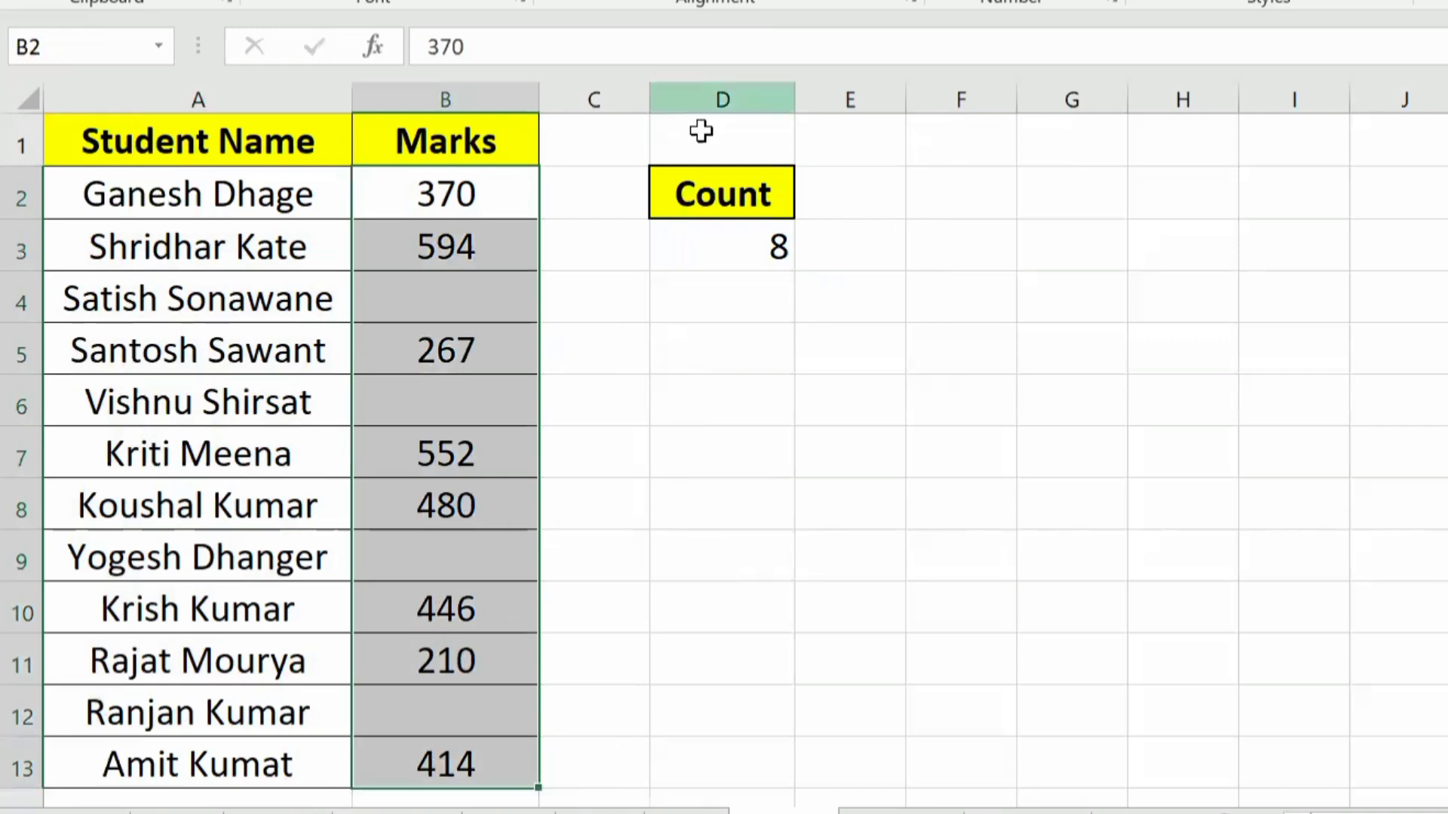
pyautogui.click(446, 245)
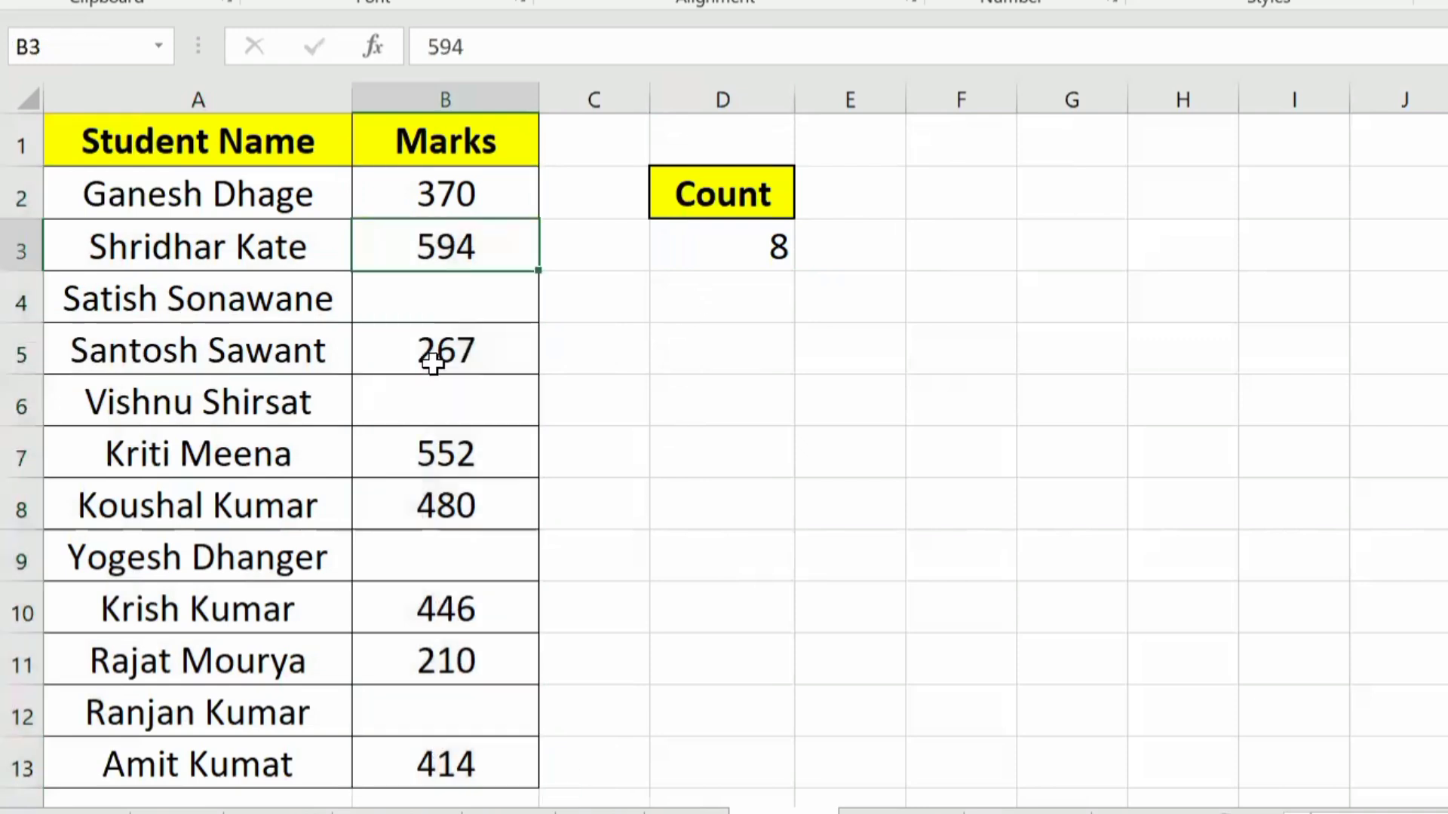
pyautogui.click(432, 363)
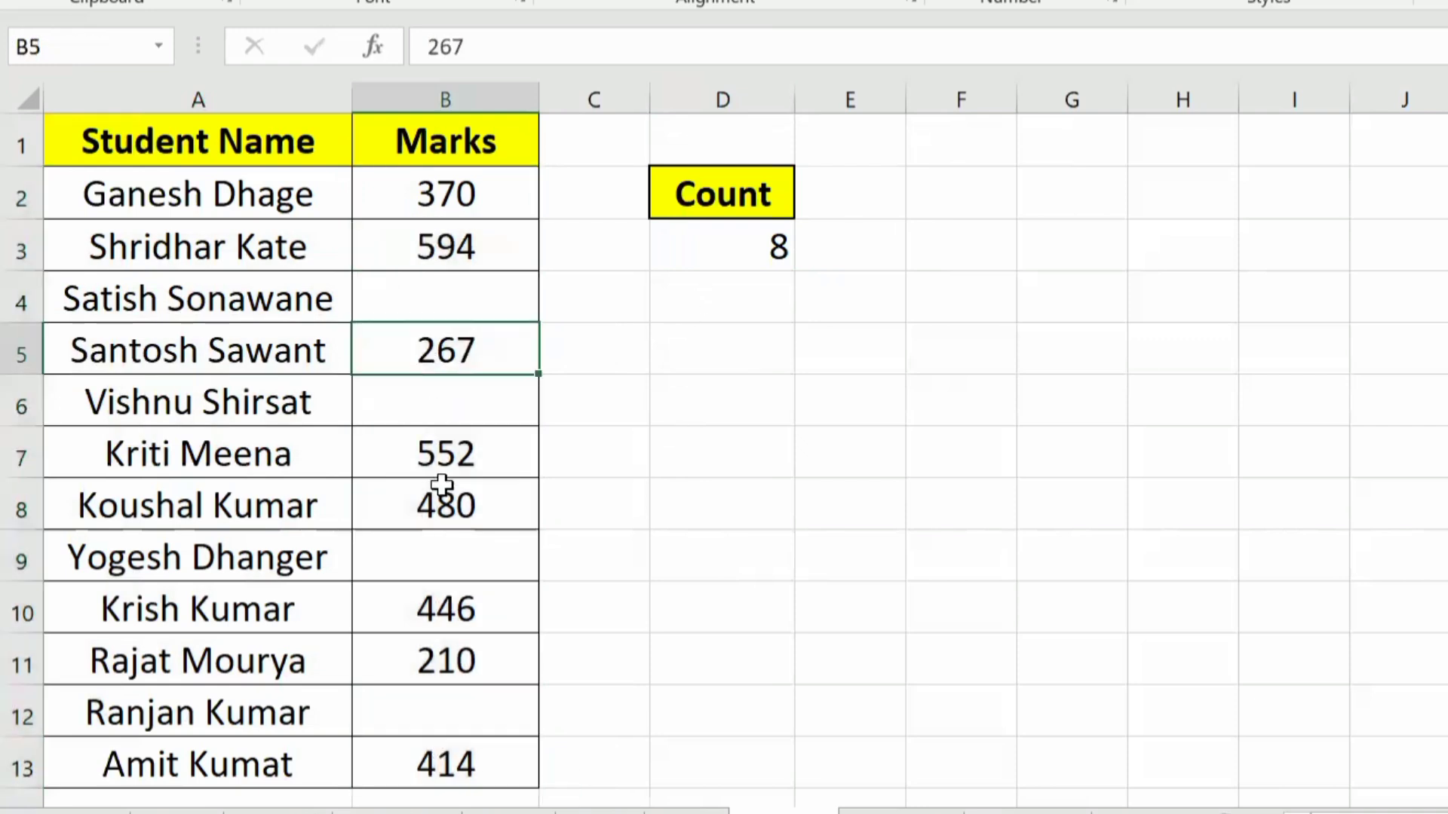
pyautogui.click(460, 773)
pyautogui.click(714, 252)
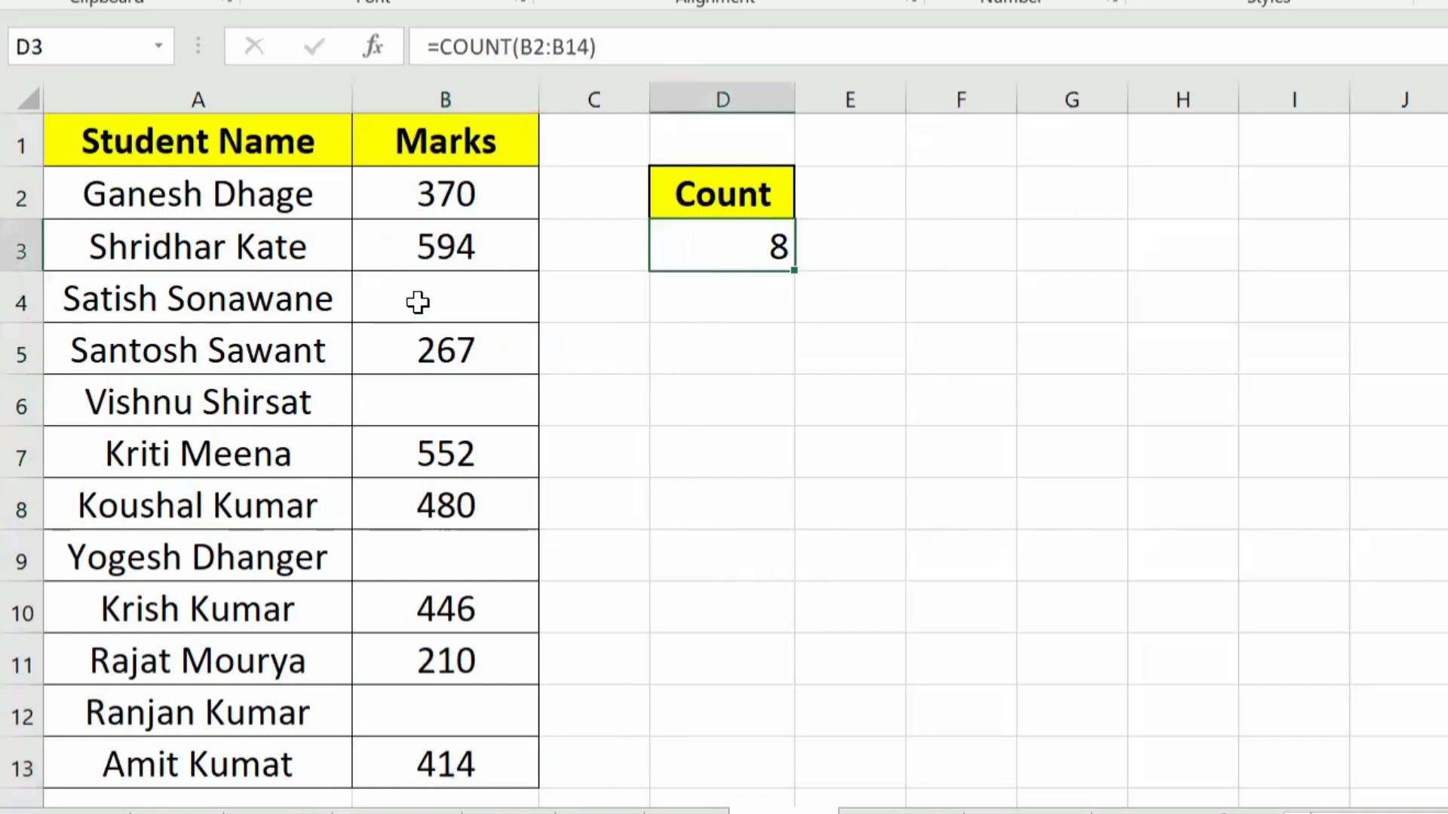
# Step: Enter 100 as the missing mark in B4 and check the COUNT result in D3
pyautogui.click(415, 297)
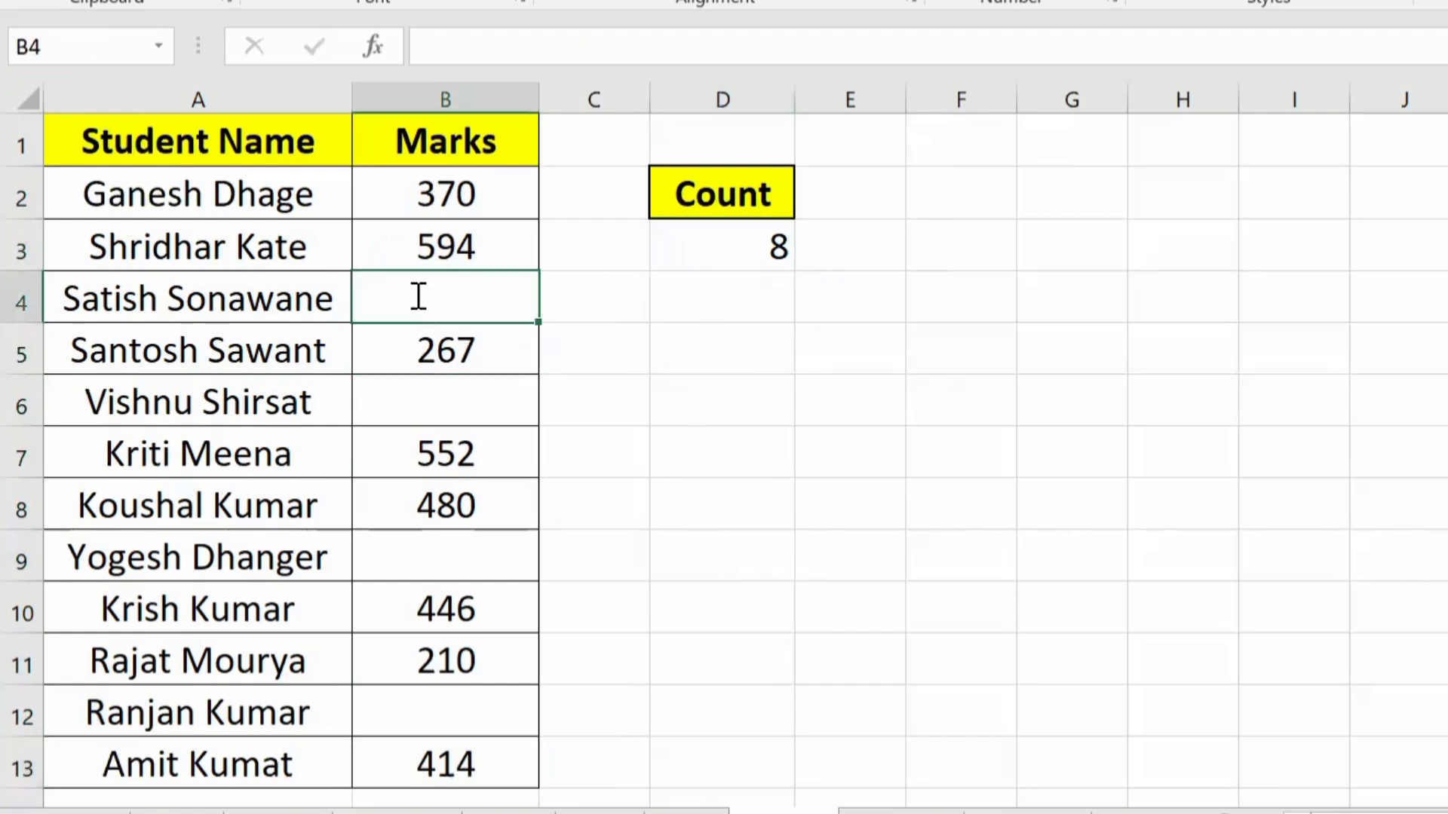
pyautogui.write('100')
pyautogui.press('Return')
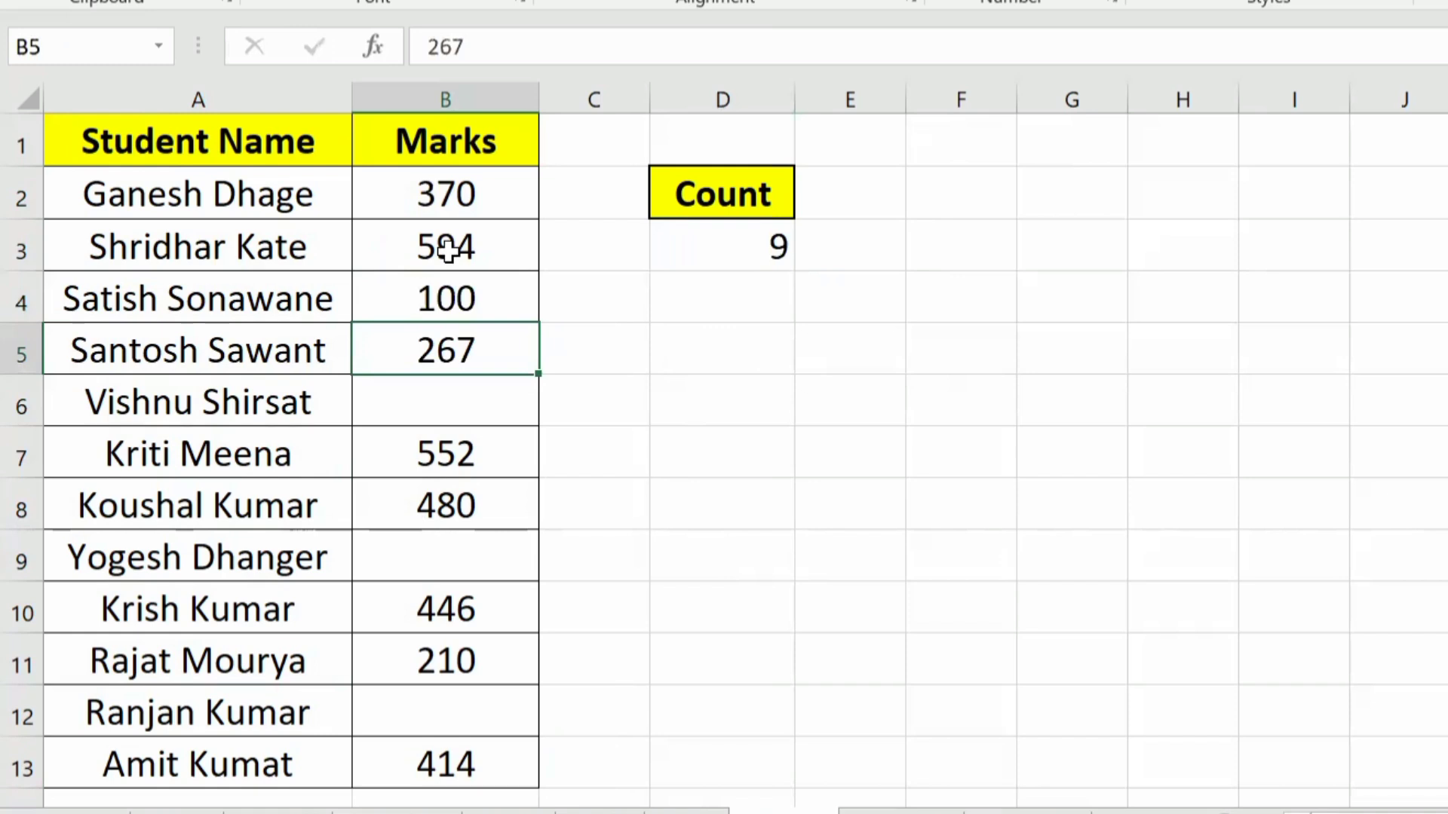
pyautogui.click(756, 243)
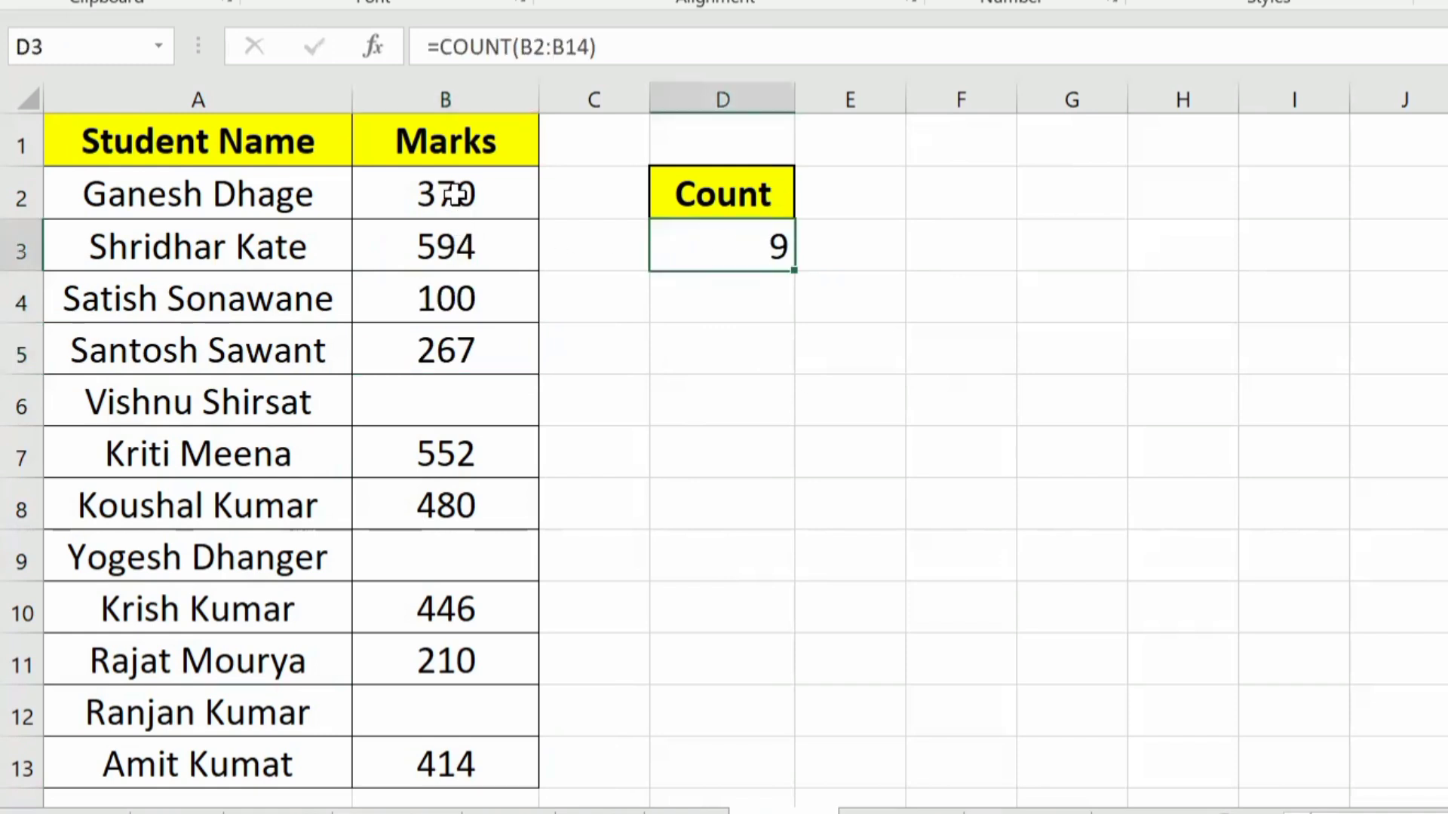
# Step: Clear the marks of the first three students in B2:B4 to test the COUNT formula
pyautogui.moveTo(467, 187); pyautogui.dragTo(475, 313)
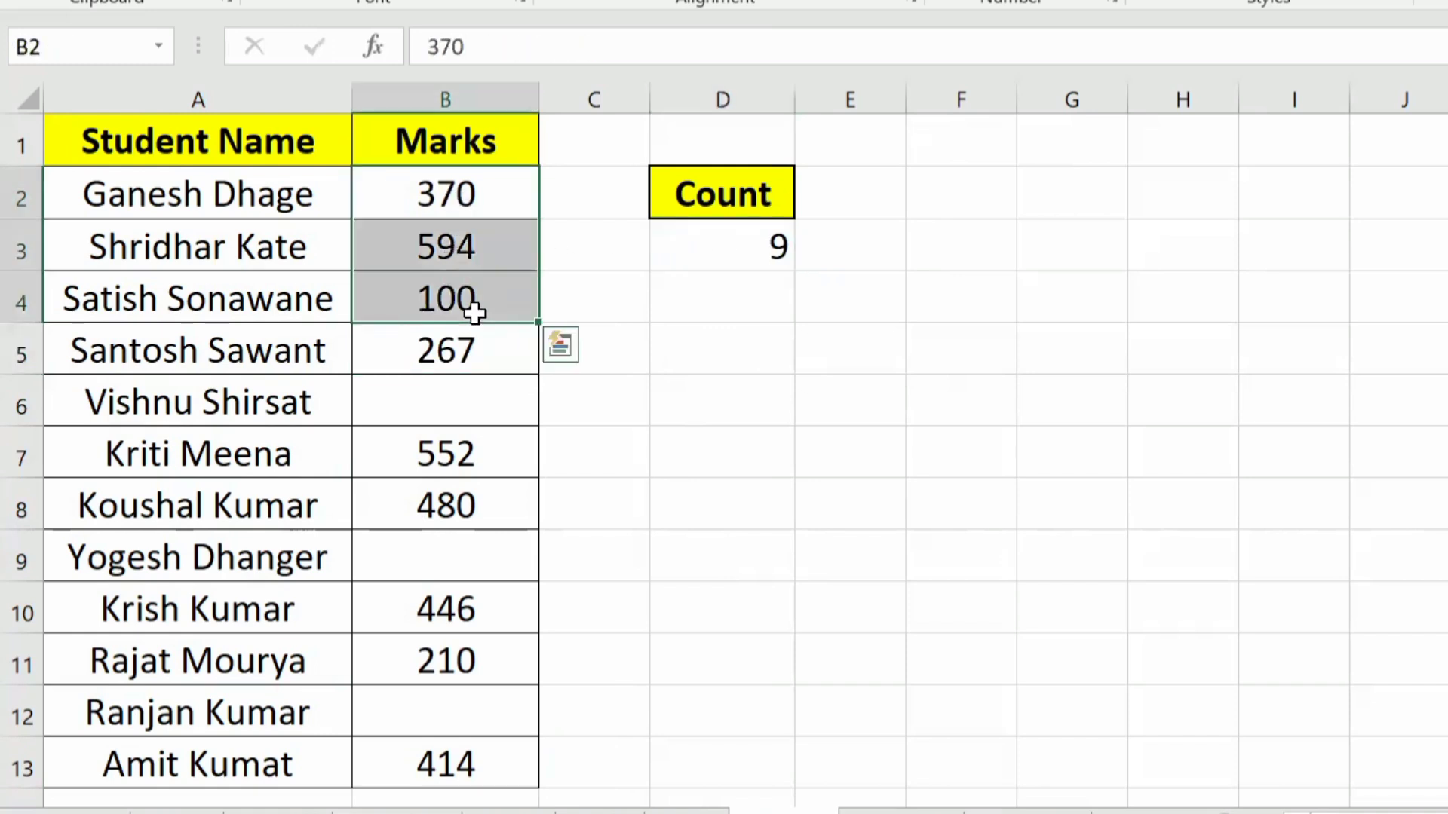
pyautogui.press('Delete')
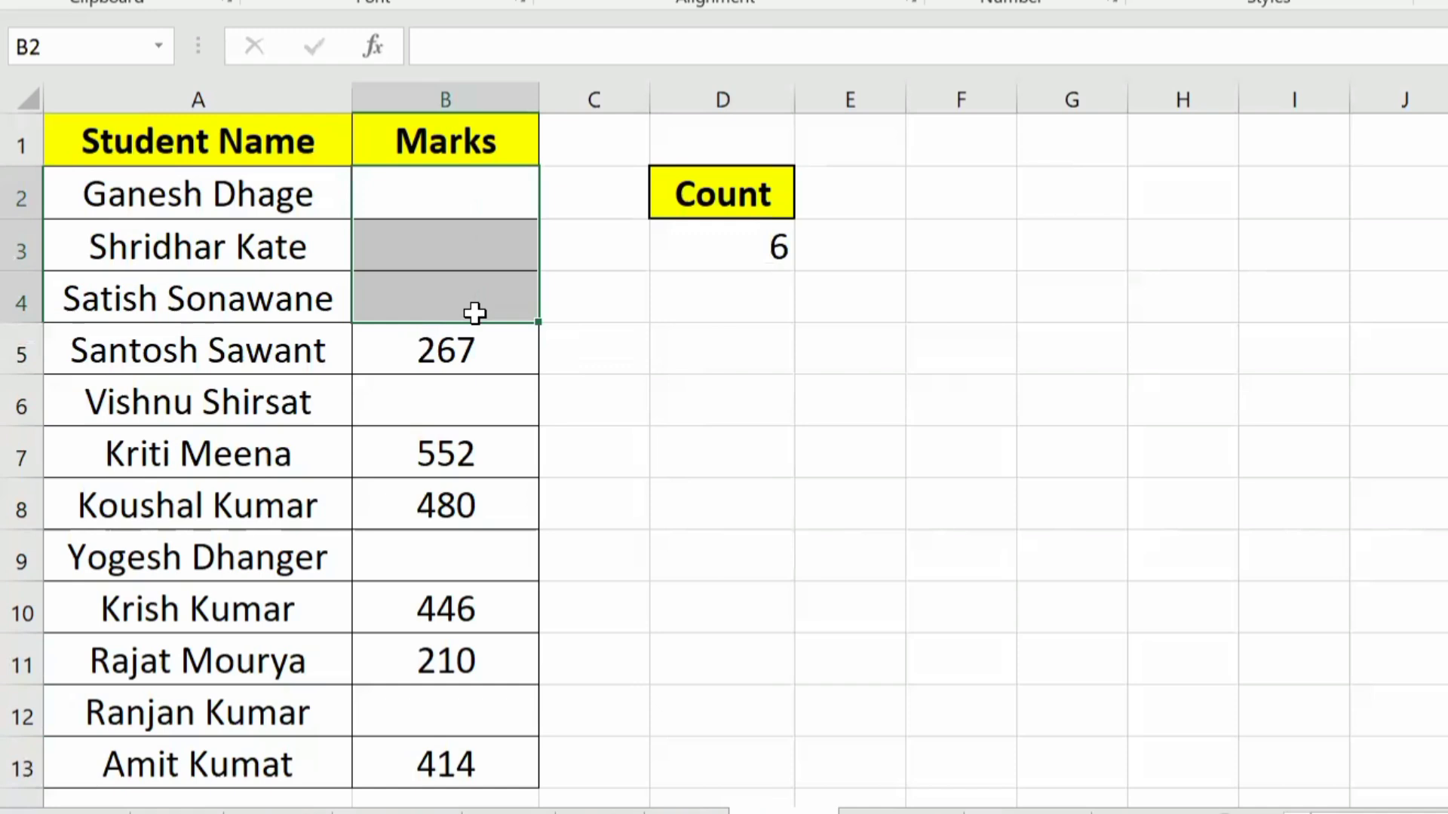
pyautogui.click(467, 366)
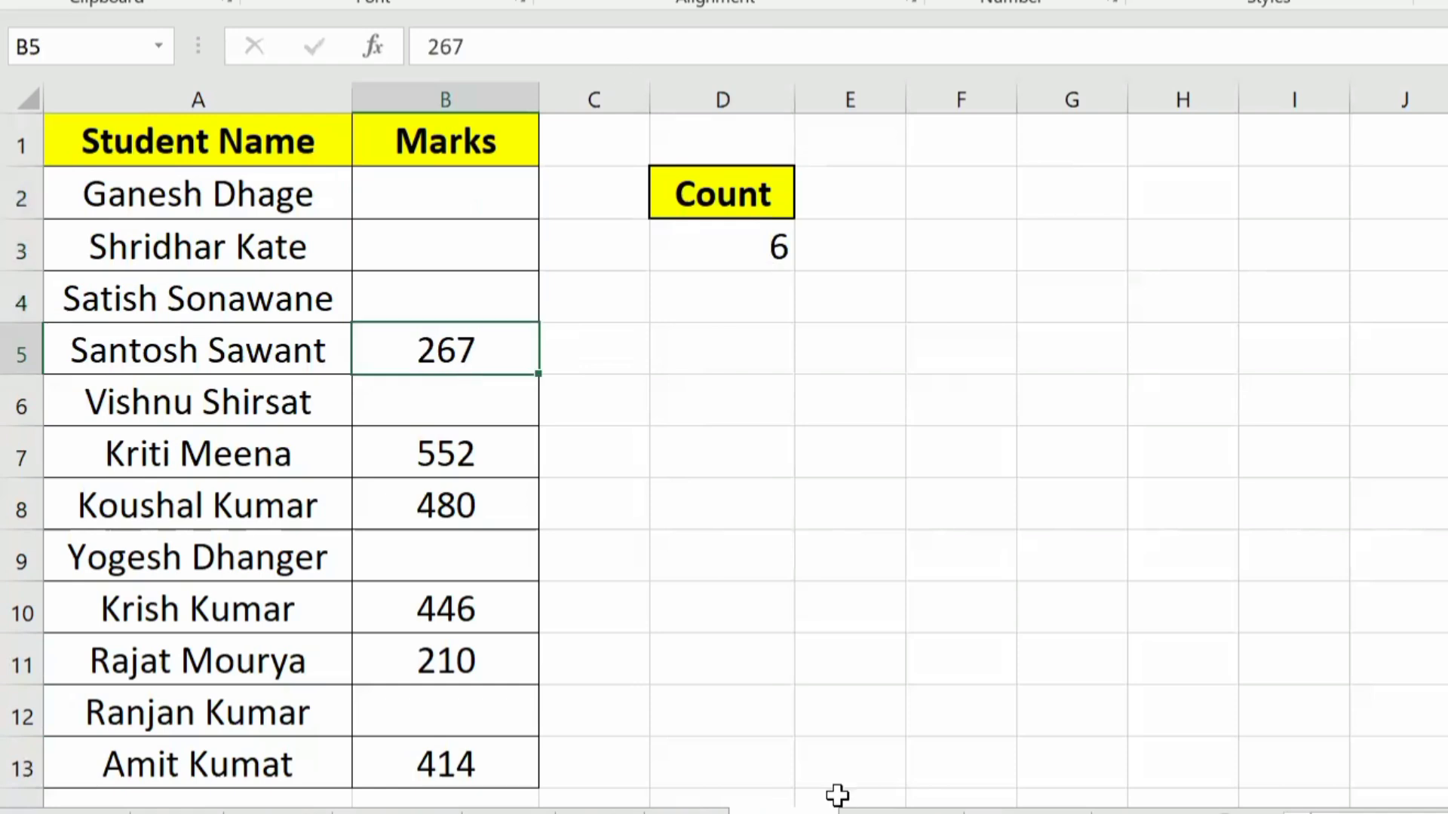
# Step: Go to the CountA sheet and count the student names in cell C3 with the formula =COUNTA(A2:A13)
pyautogui.click(900, 812)
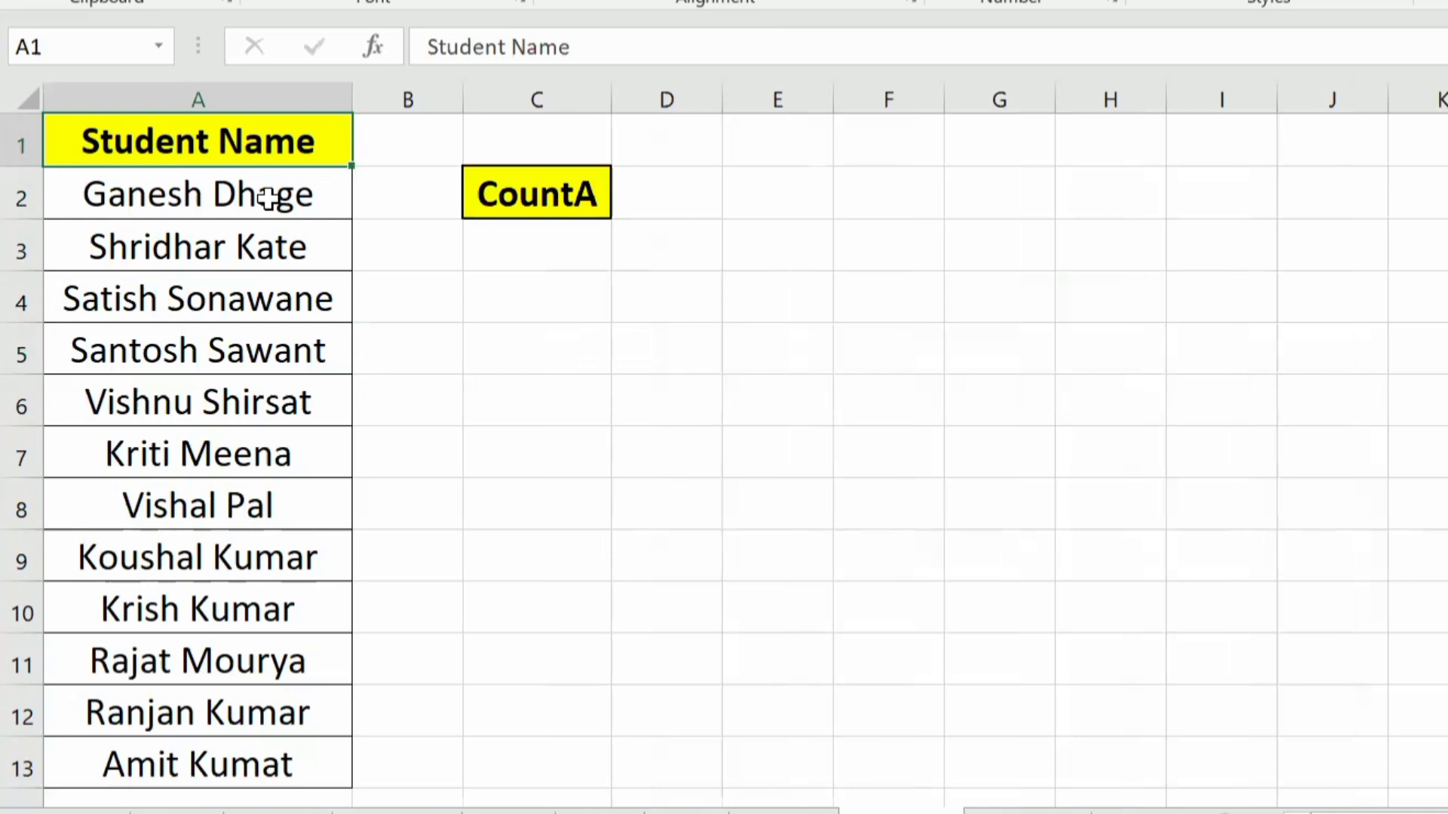
pyautogui.click(527, 250)
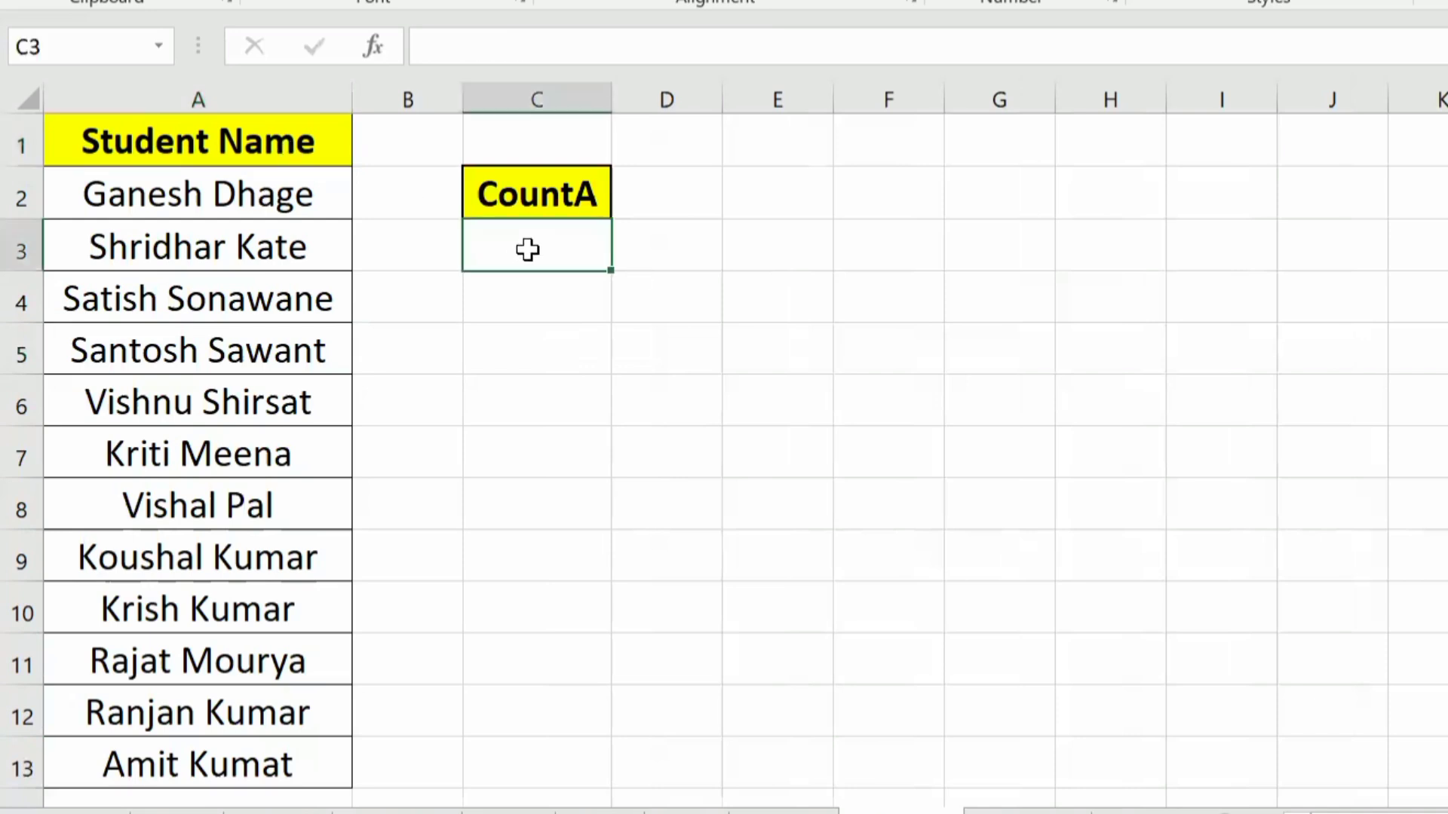
pyautogui.write('=')
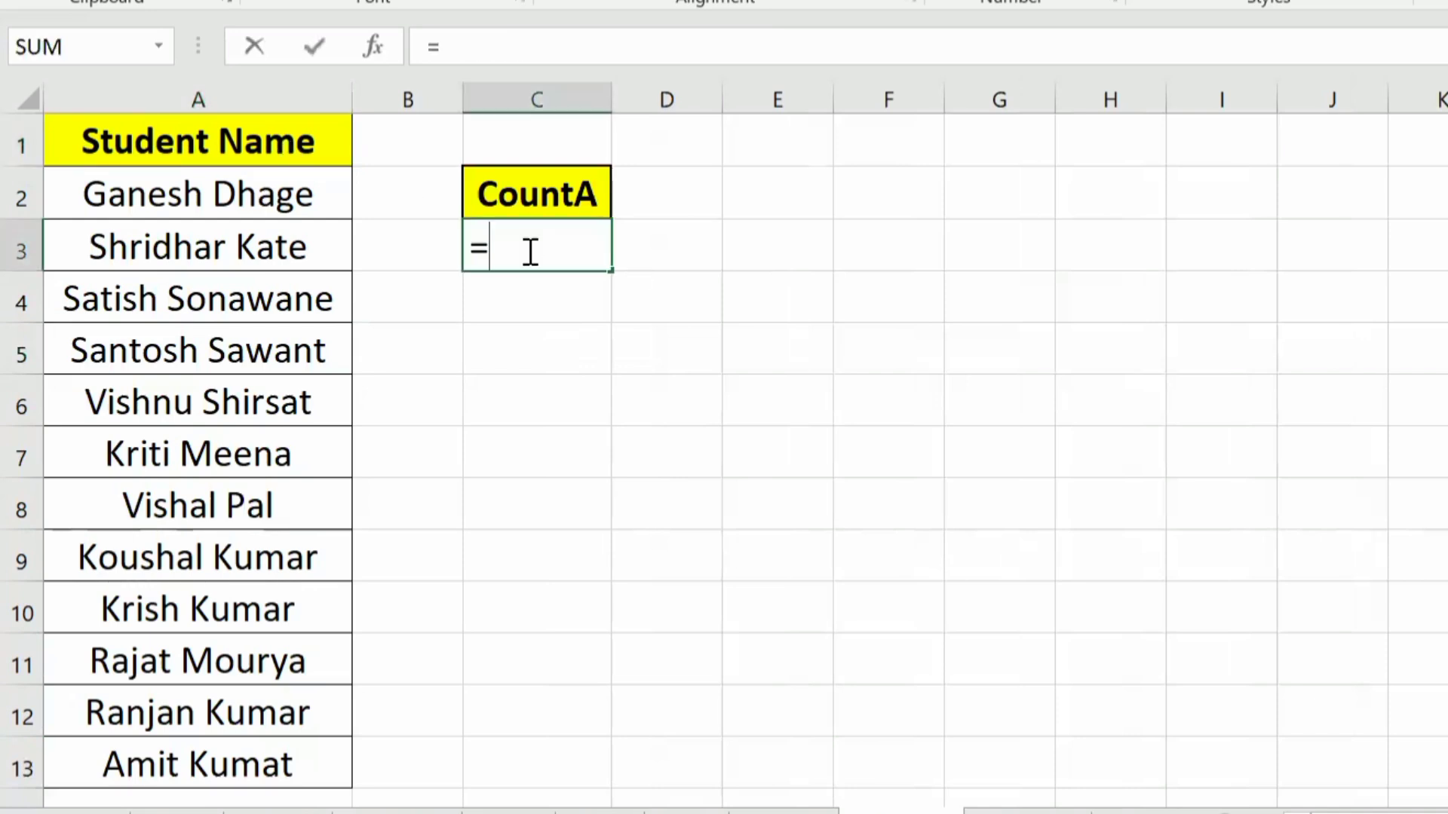
pyautogui.write('coun')
pyautogui.press('Down')
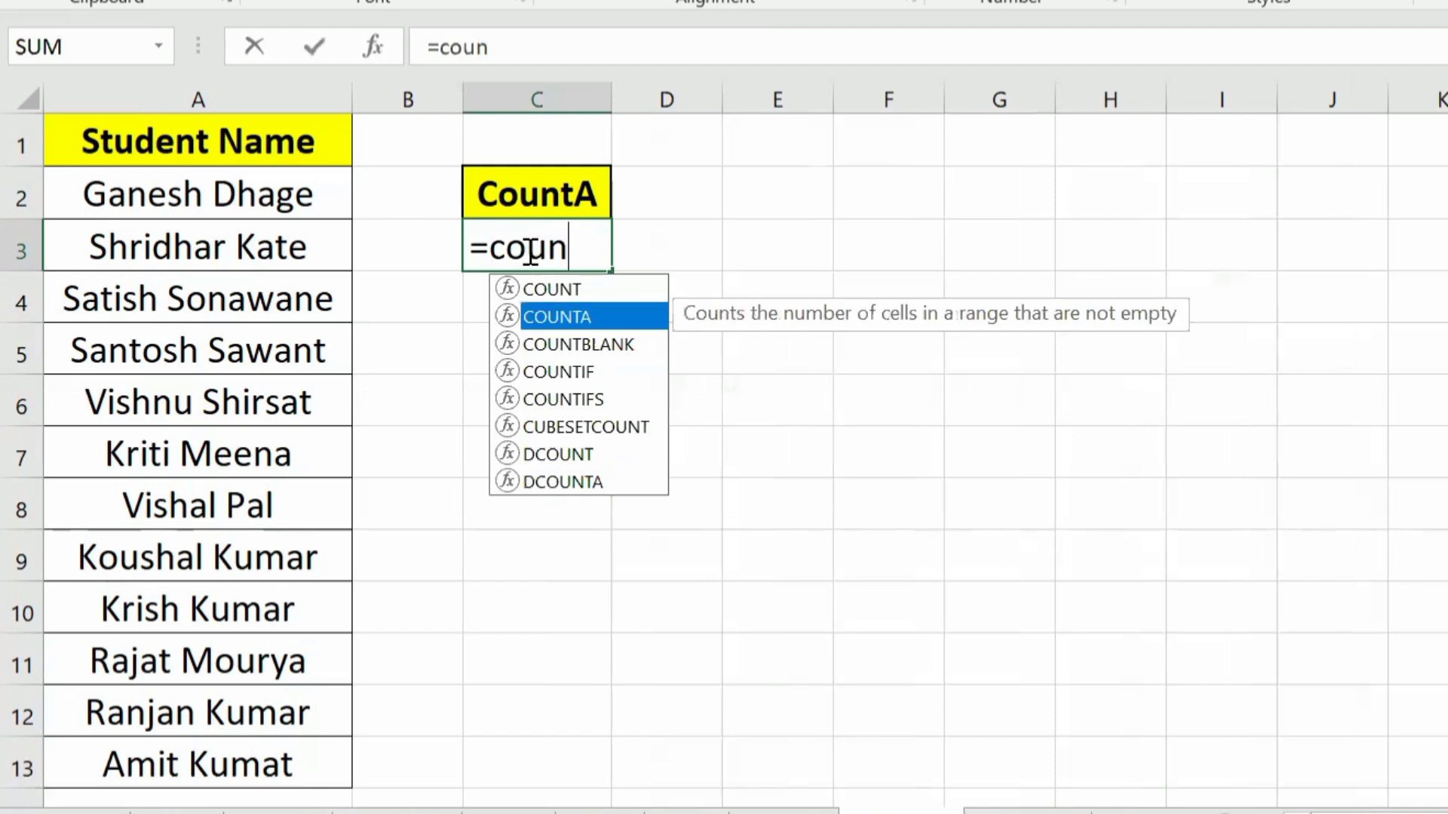
pyautogui.press('Tab')
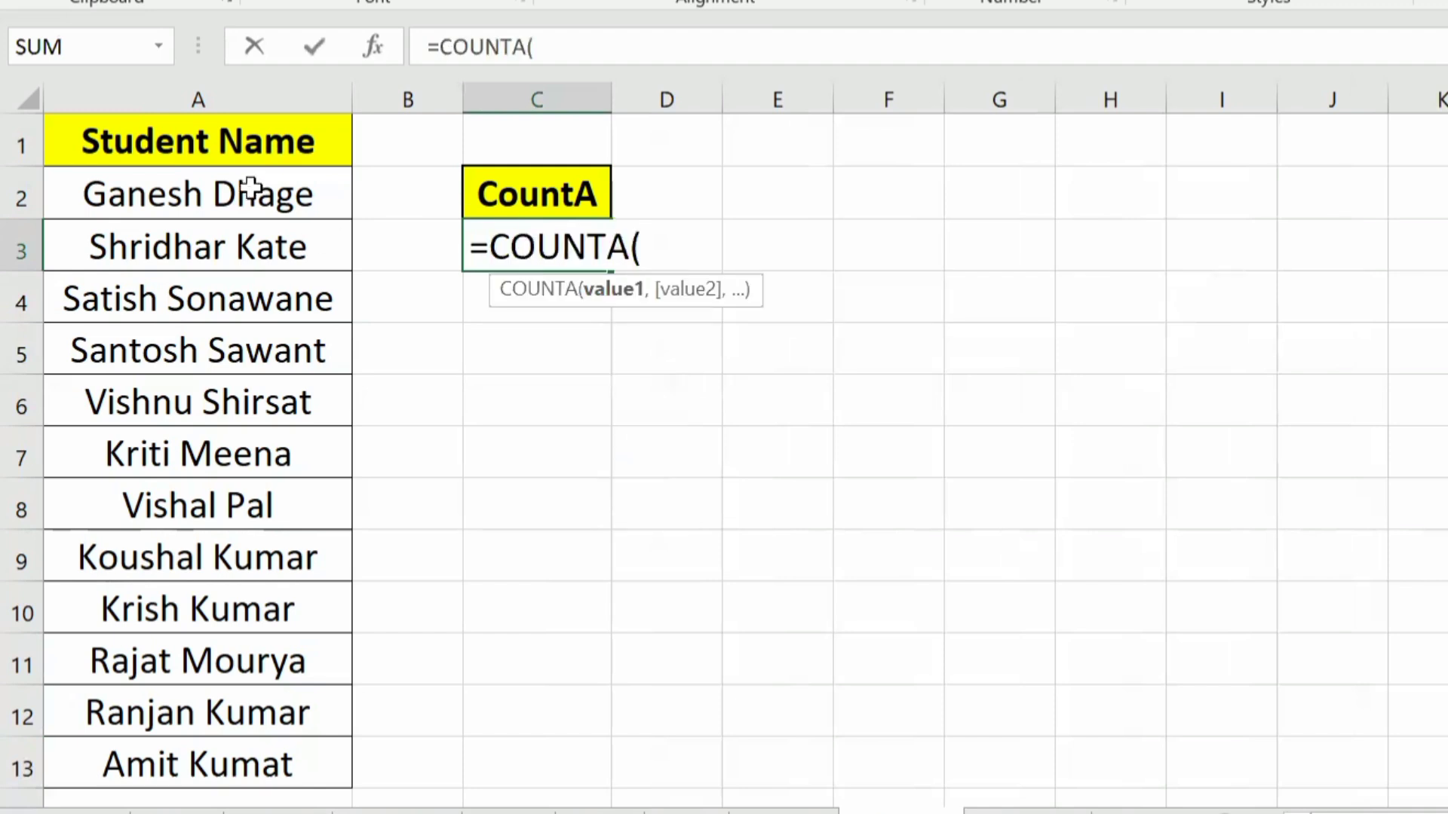
pyautogui.moveTo(259, 184); pyautogui.dragTo(233, 776)
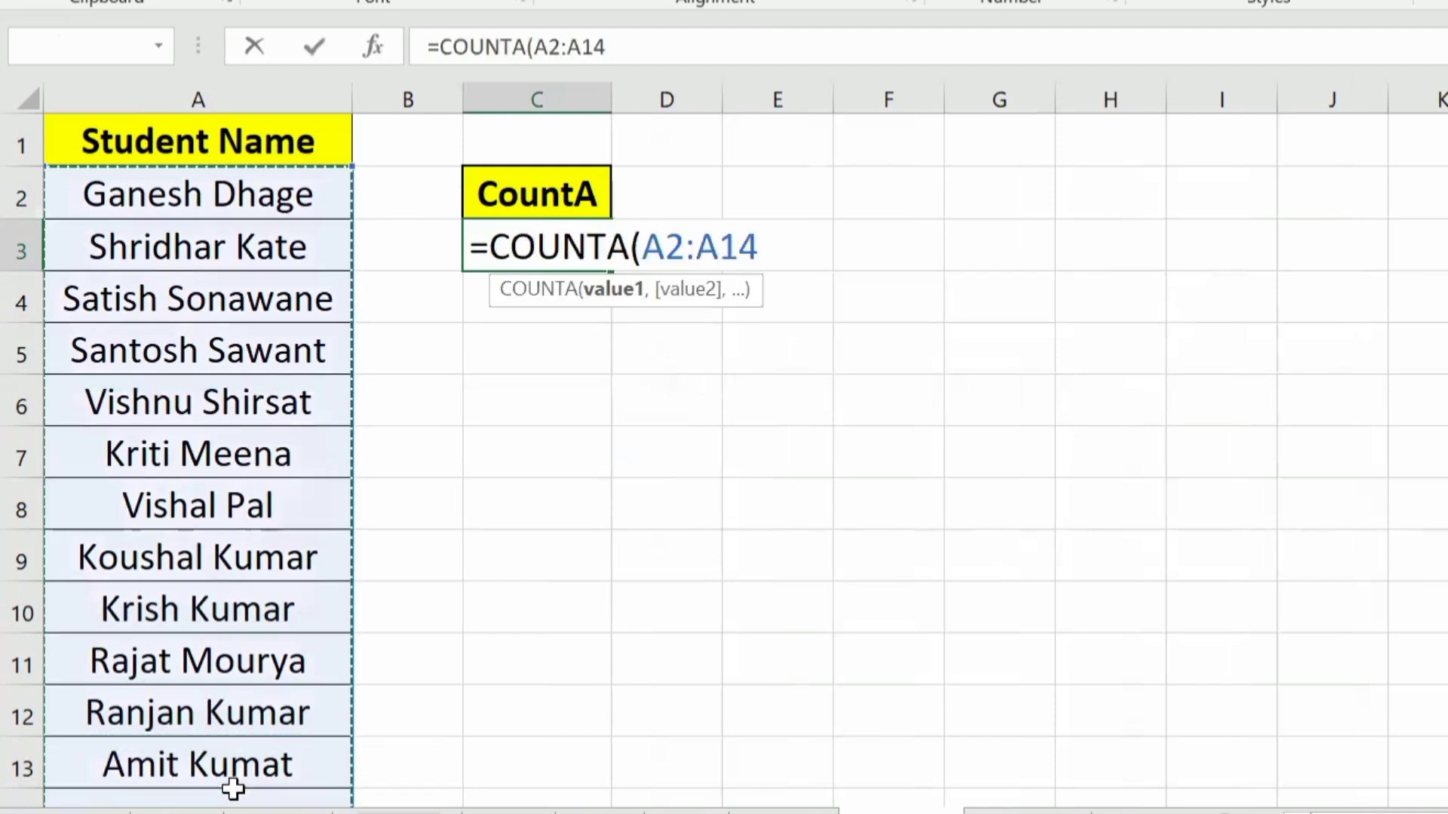
pyautogui.click(233, 767)
pyautogui.moveTo(245, 178); pyautogui.dragTo(262, 777)
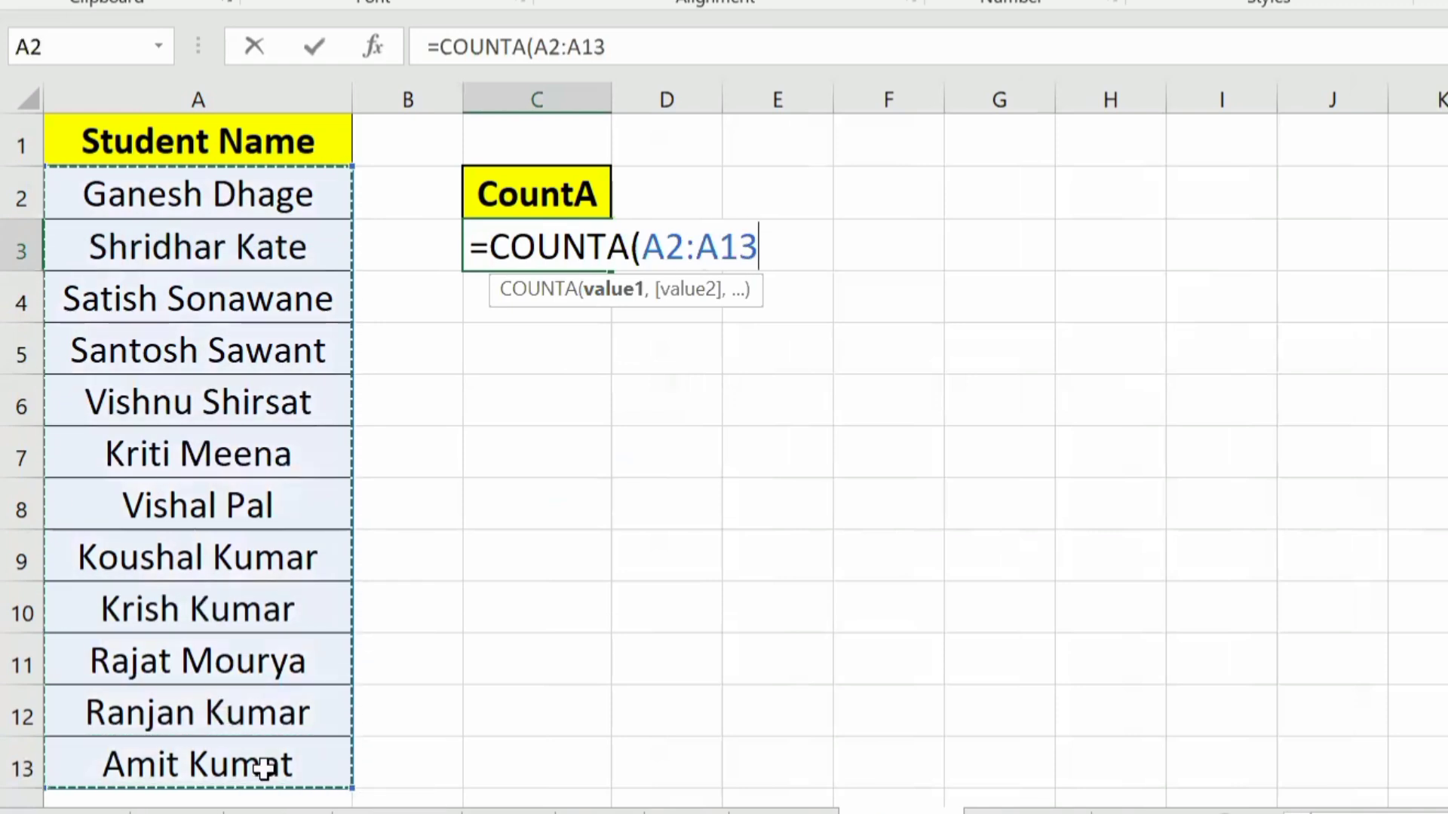
pyautogui.write(')')
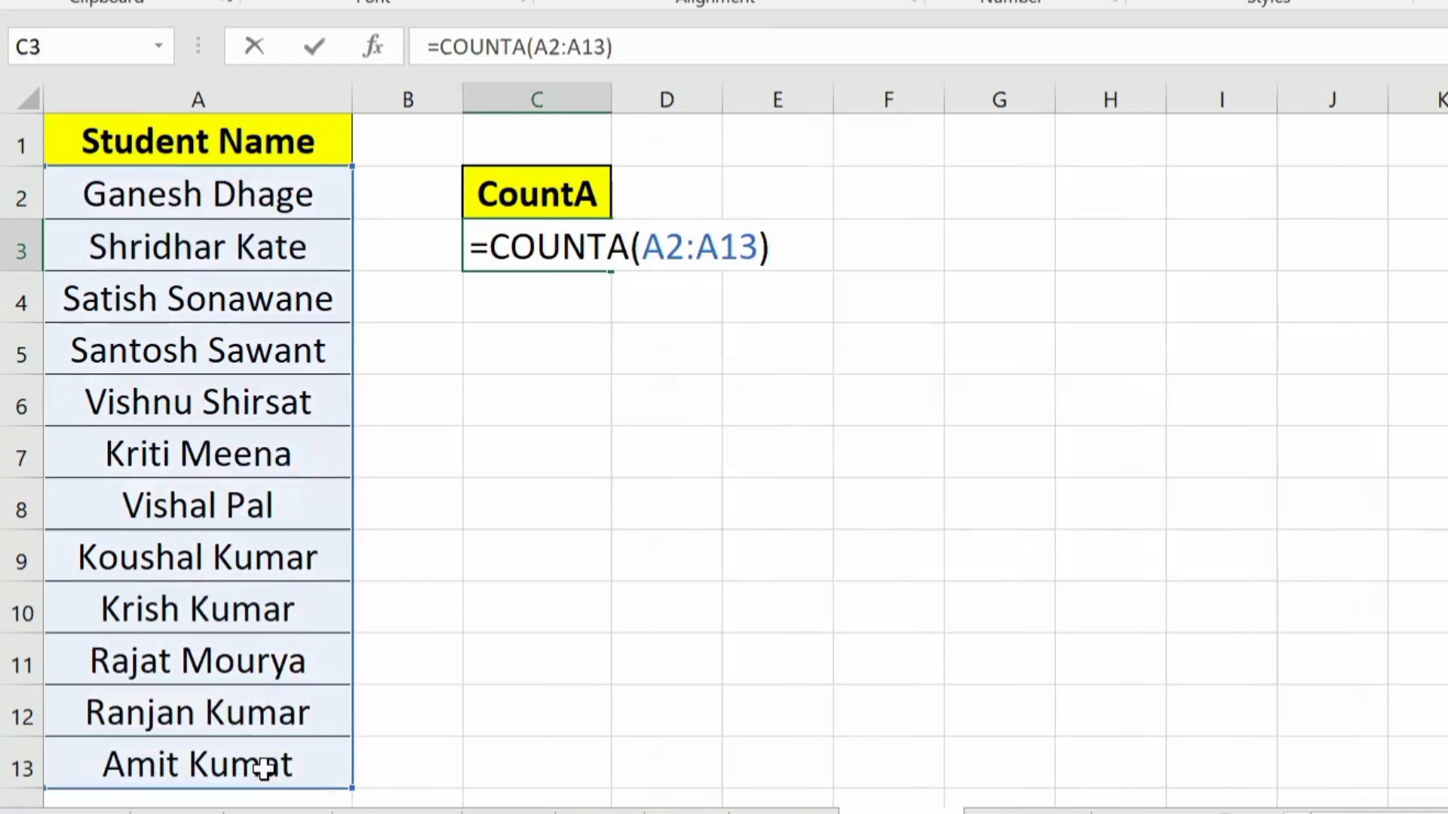
pyautogui.press('Return')
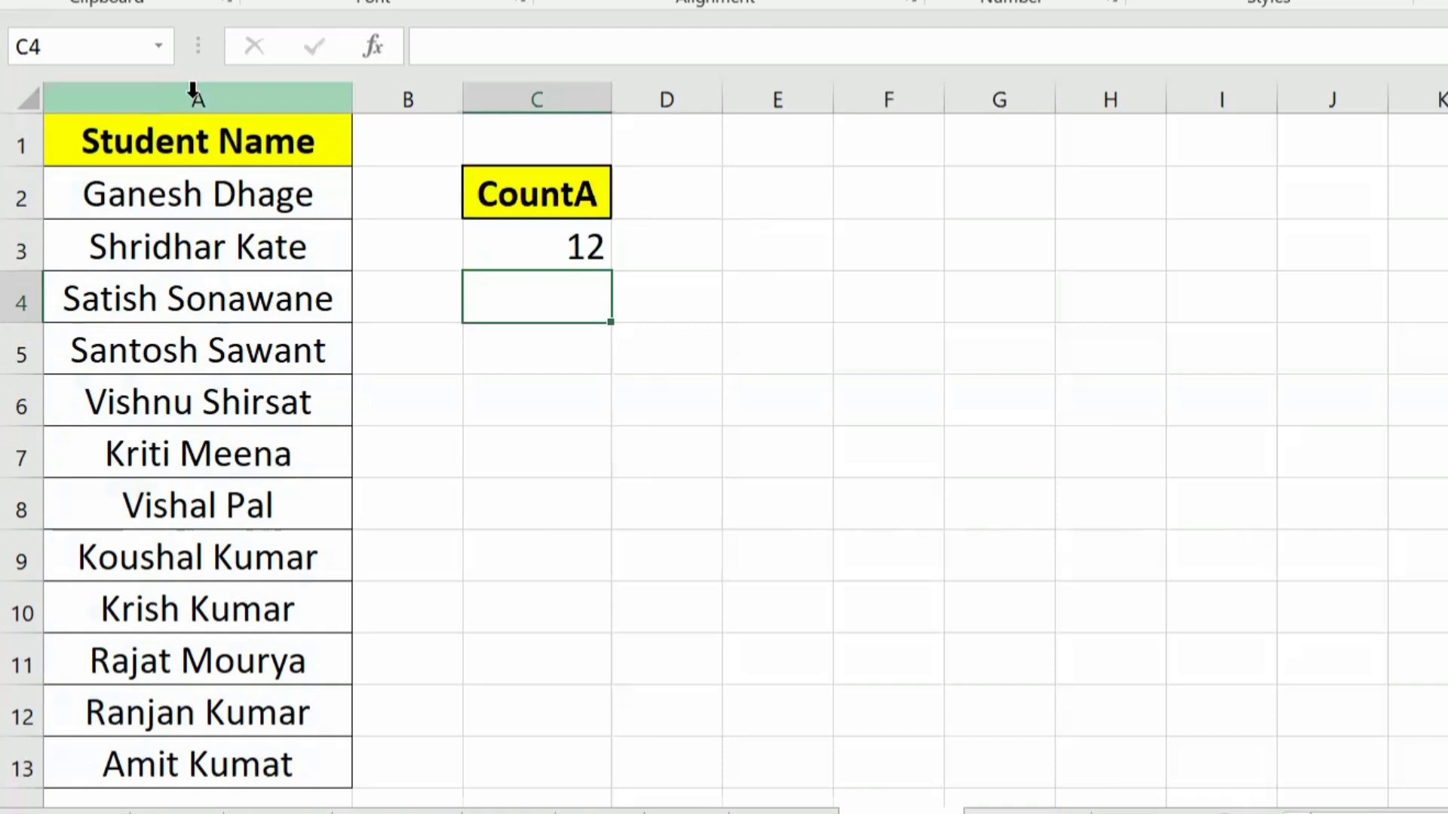
# Step: Check the COUNTA result in C3 against the entries of the Student Name column down to row 13
pyautogui.click(193, 91)
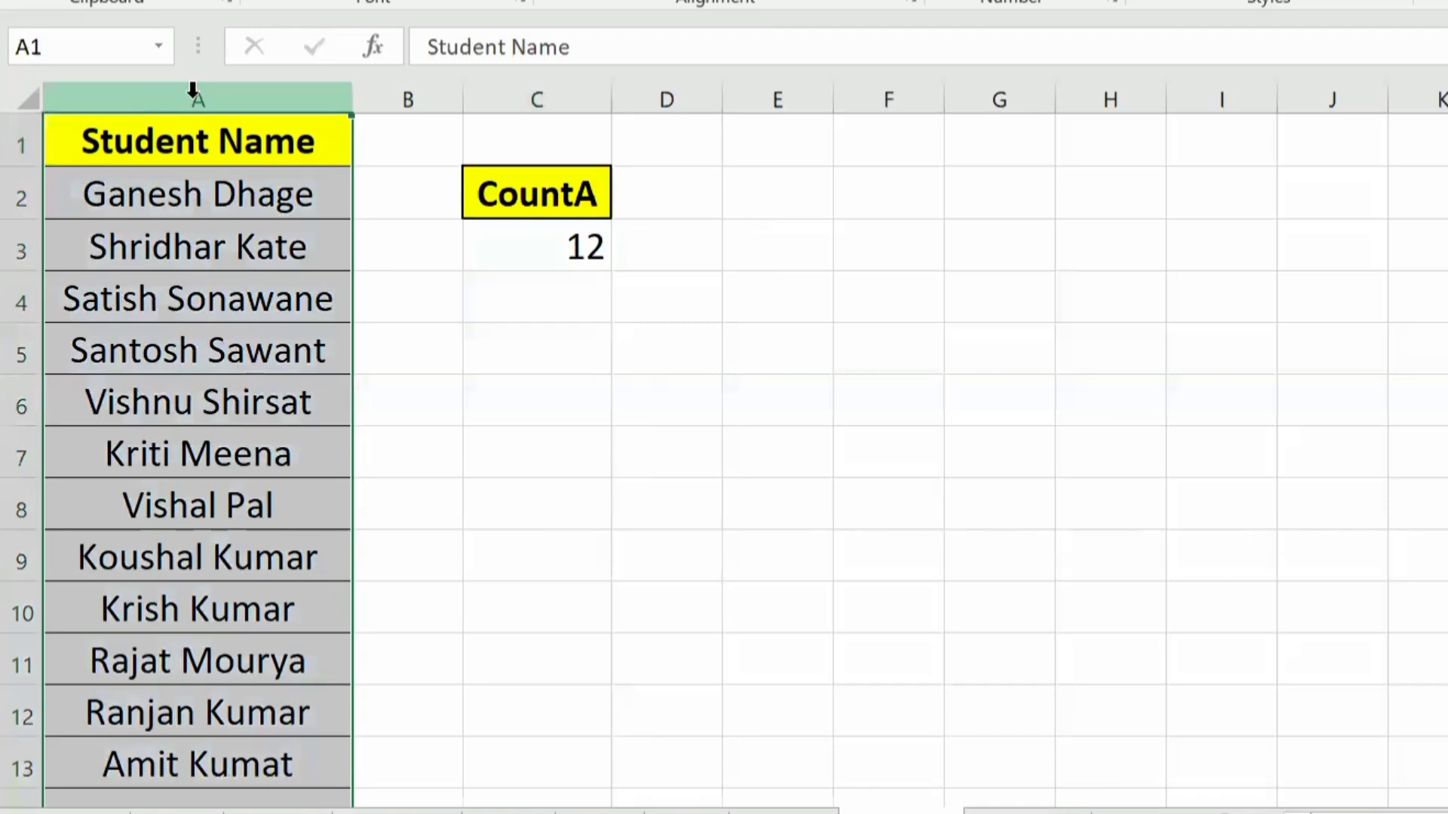
pyautogui.click(230, 250)
pyautogui.click(183, 765)
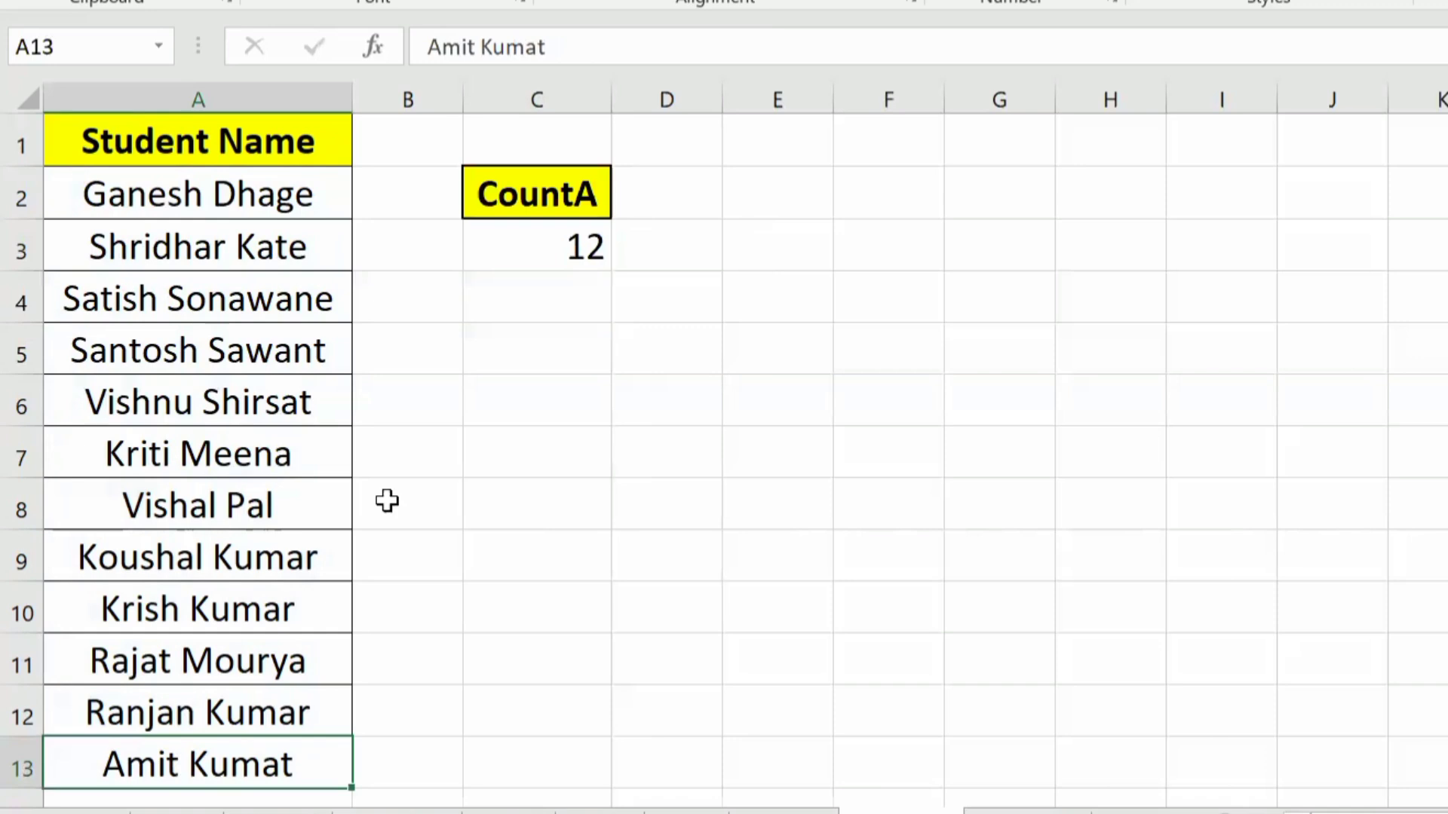
pyautogui.click(538, 249)
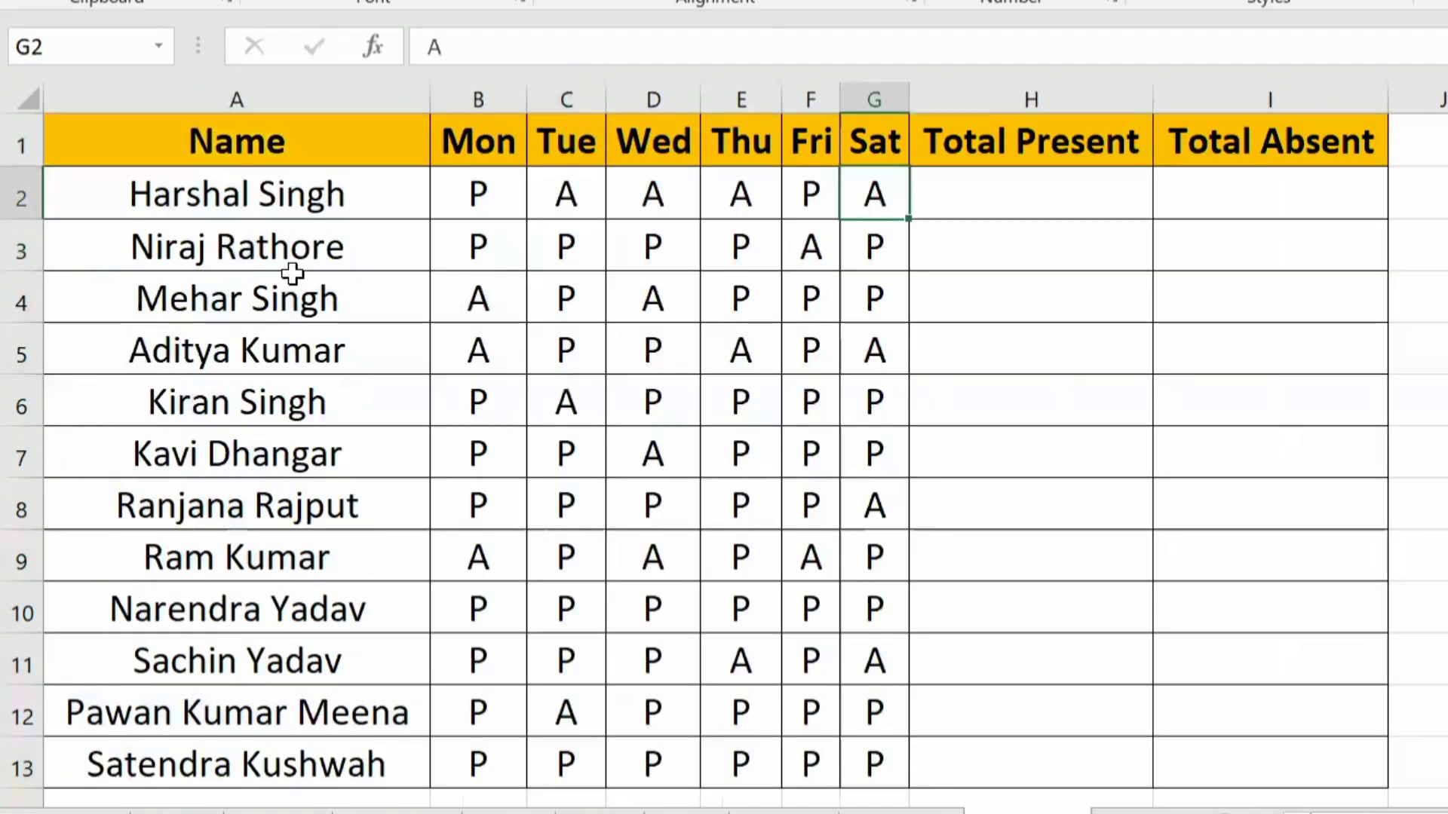
# Step: Examine the Name column and the Mon to Sat attendance columns on the attendance sheet
pyautogui.moveTo(242, 98); pyautogui.dragTo(882, 106)
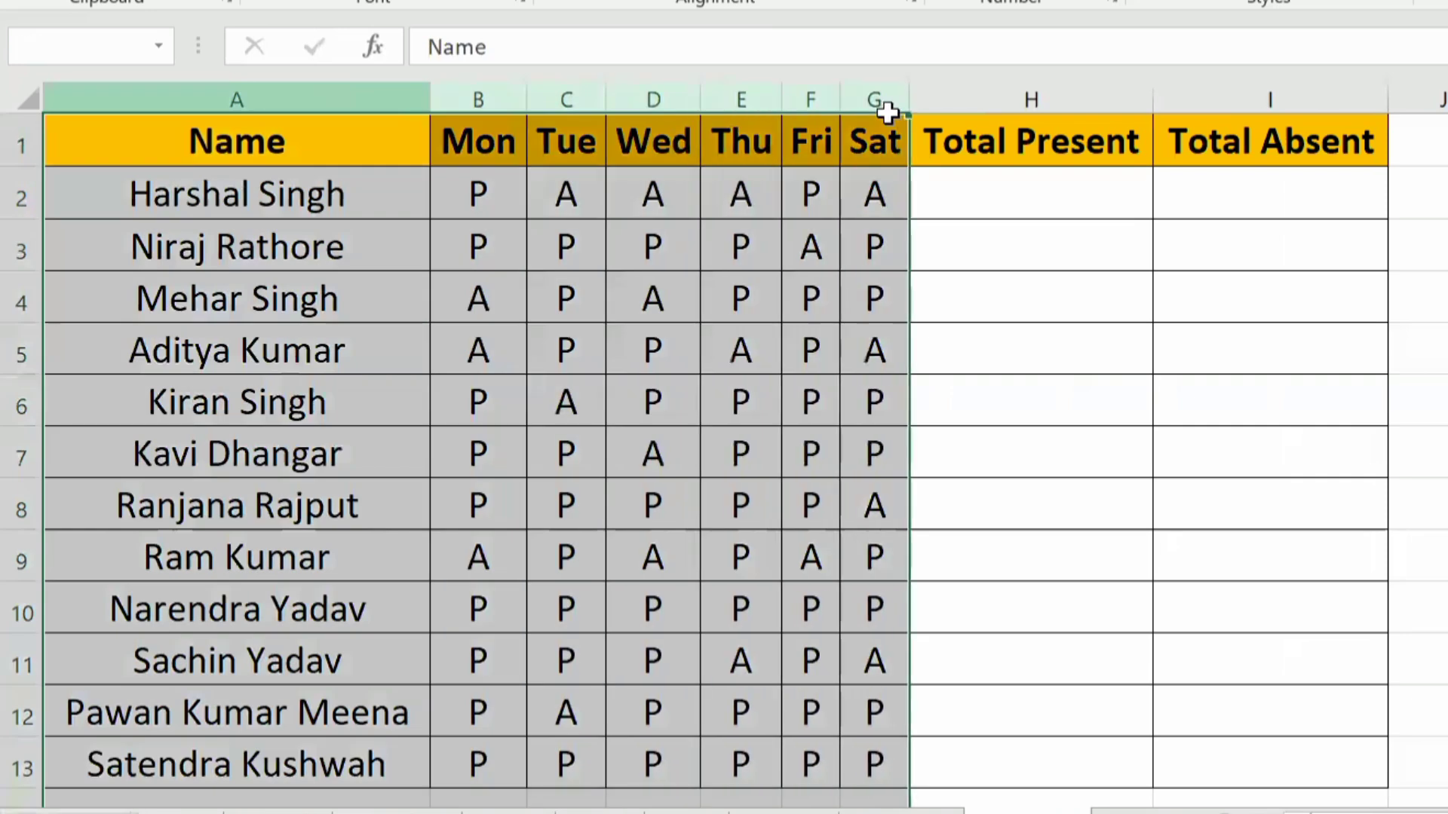
pyautogui.click(814, 252)
pyautogui.click(217, 96)
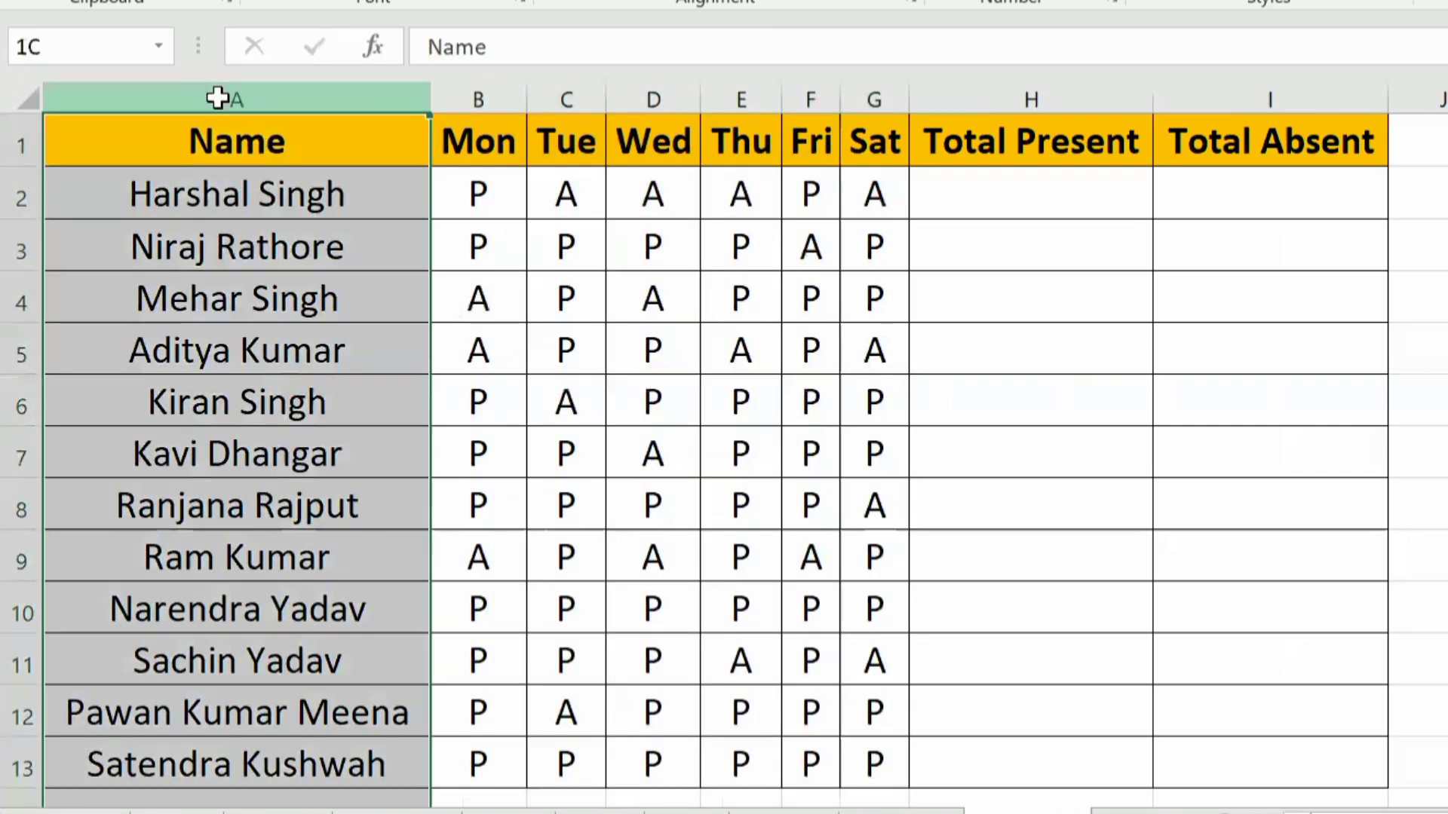
pyautogui.click(277, 150)
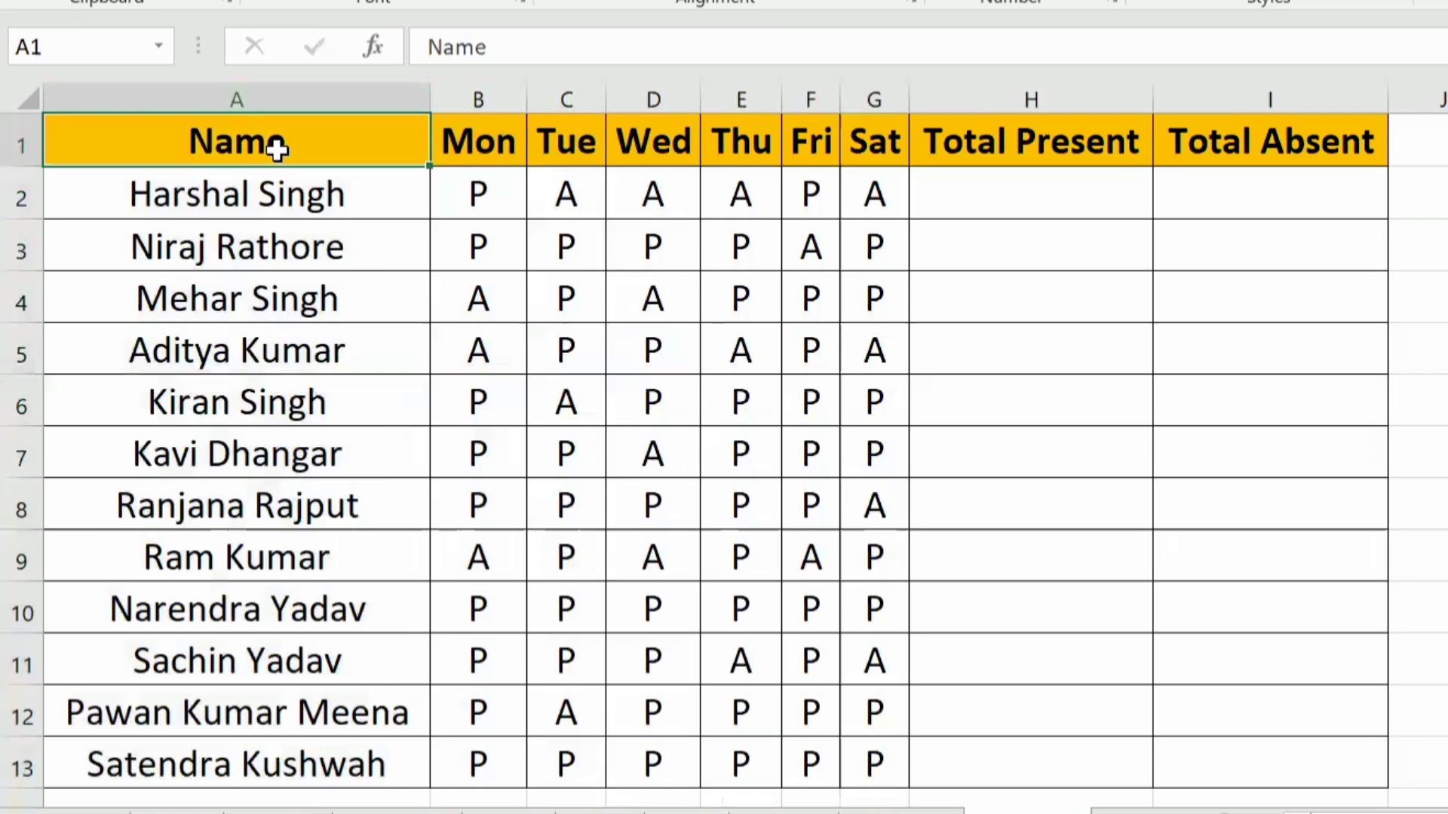
# Step: Review the Name heading and the weekday headings from Mon to Sat in row 1 of the attendance table
pyautogui.click(235, 95)
pyautogui.moveTo(478, 134); pyautogui.dragTo(825, 145)
pyautogui.click(873, 142)
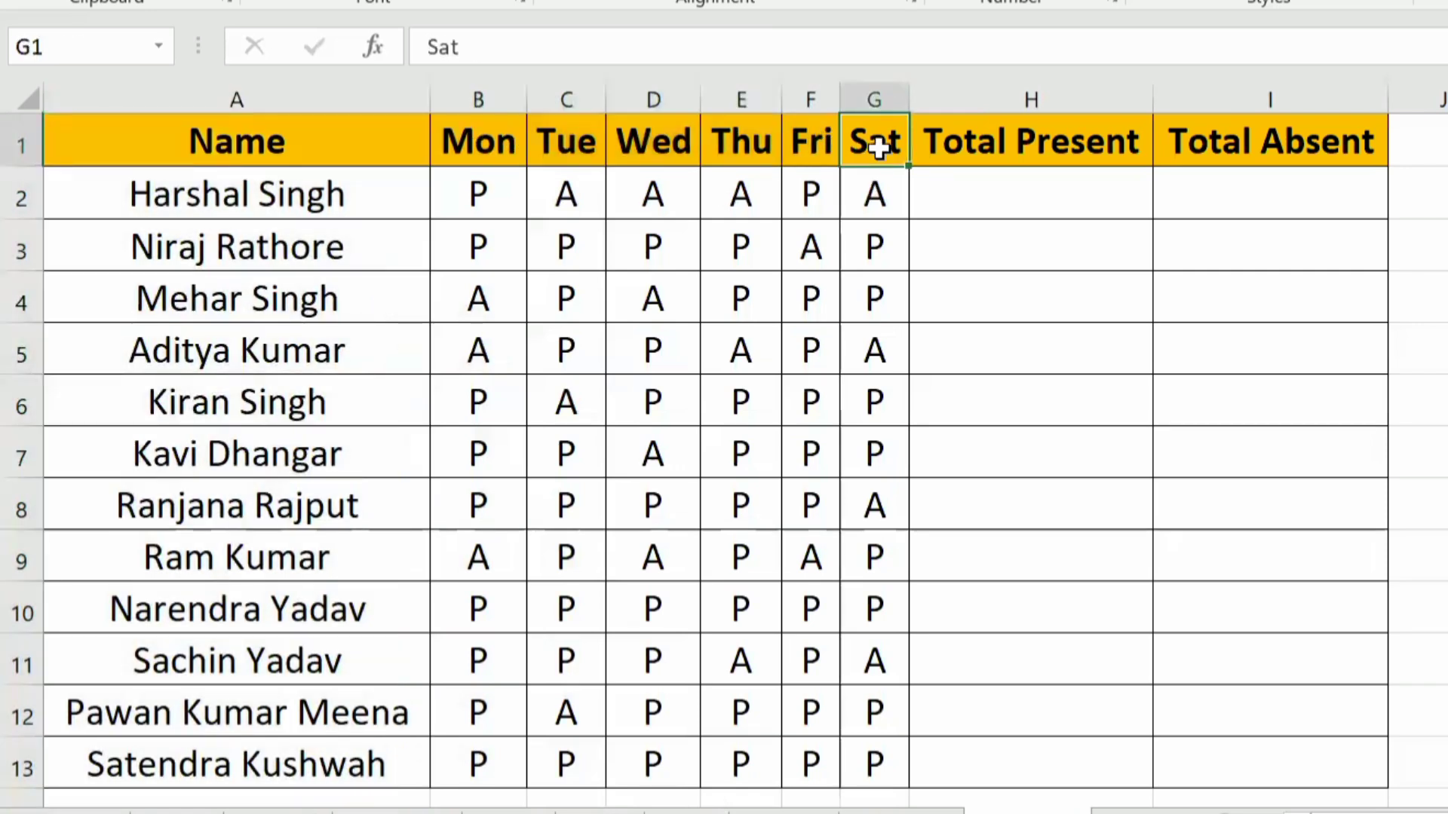
pyautogui.click(767, 492)
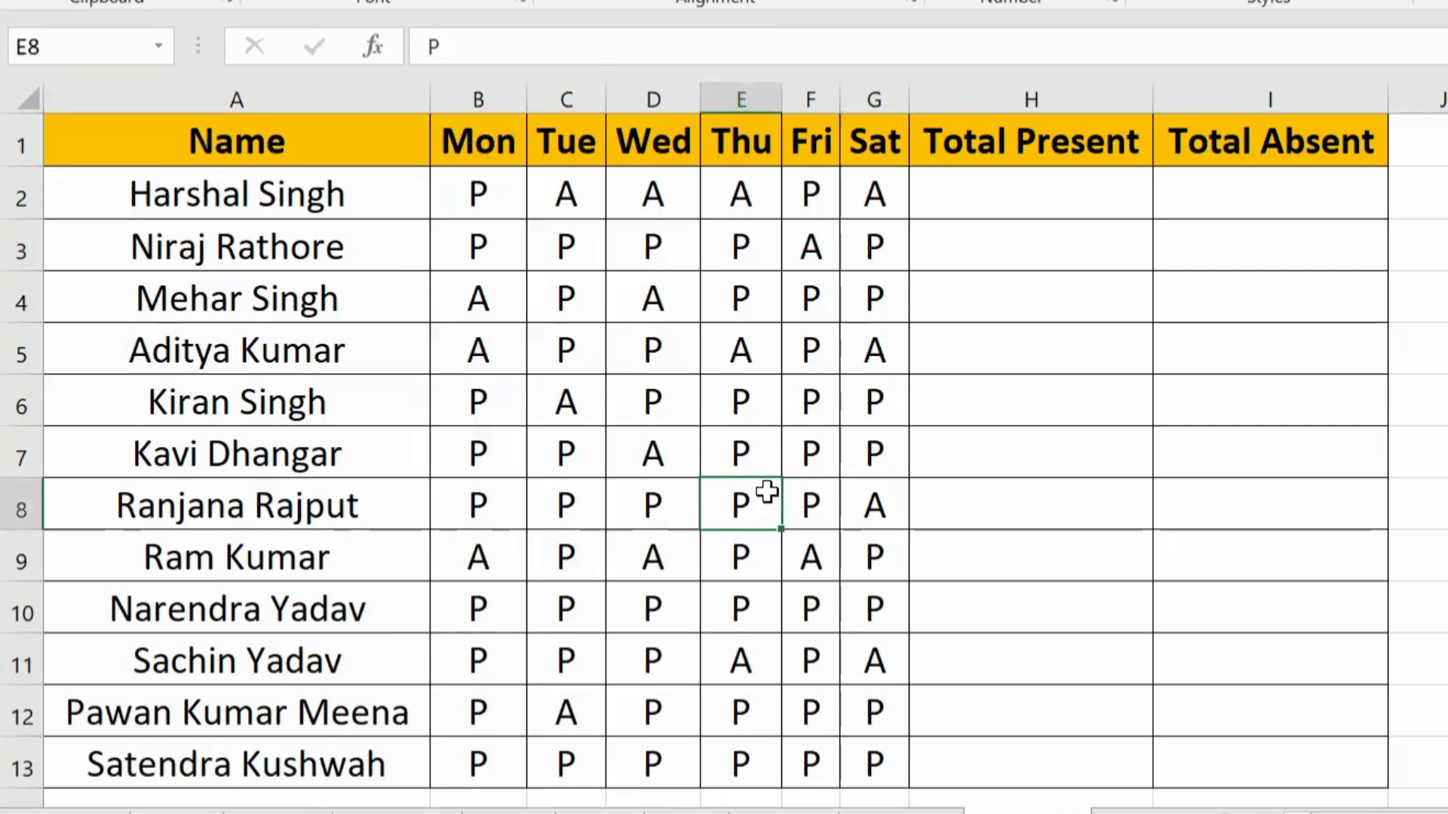
# Step: Count the first student's present days in Total Present cell H2 with the formula =COUNTIF(B2:G2,"P")
pyautogui.click(993, 200)
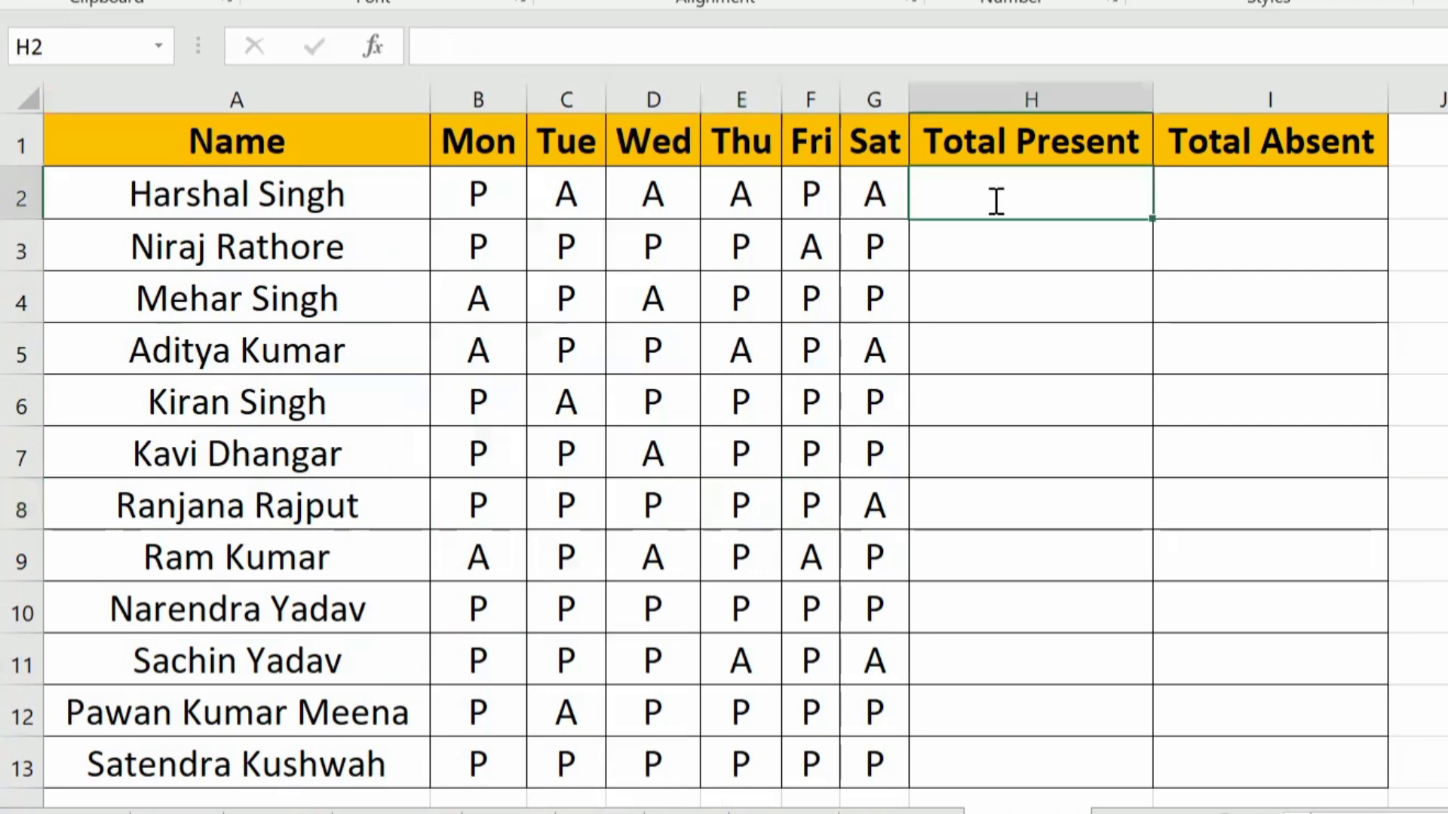
pyautogui.write('=coun')
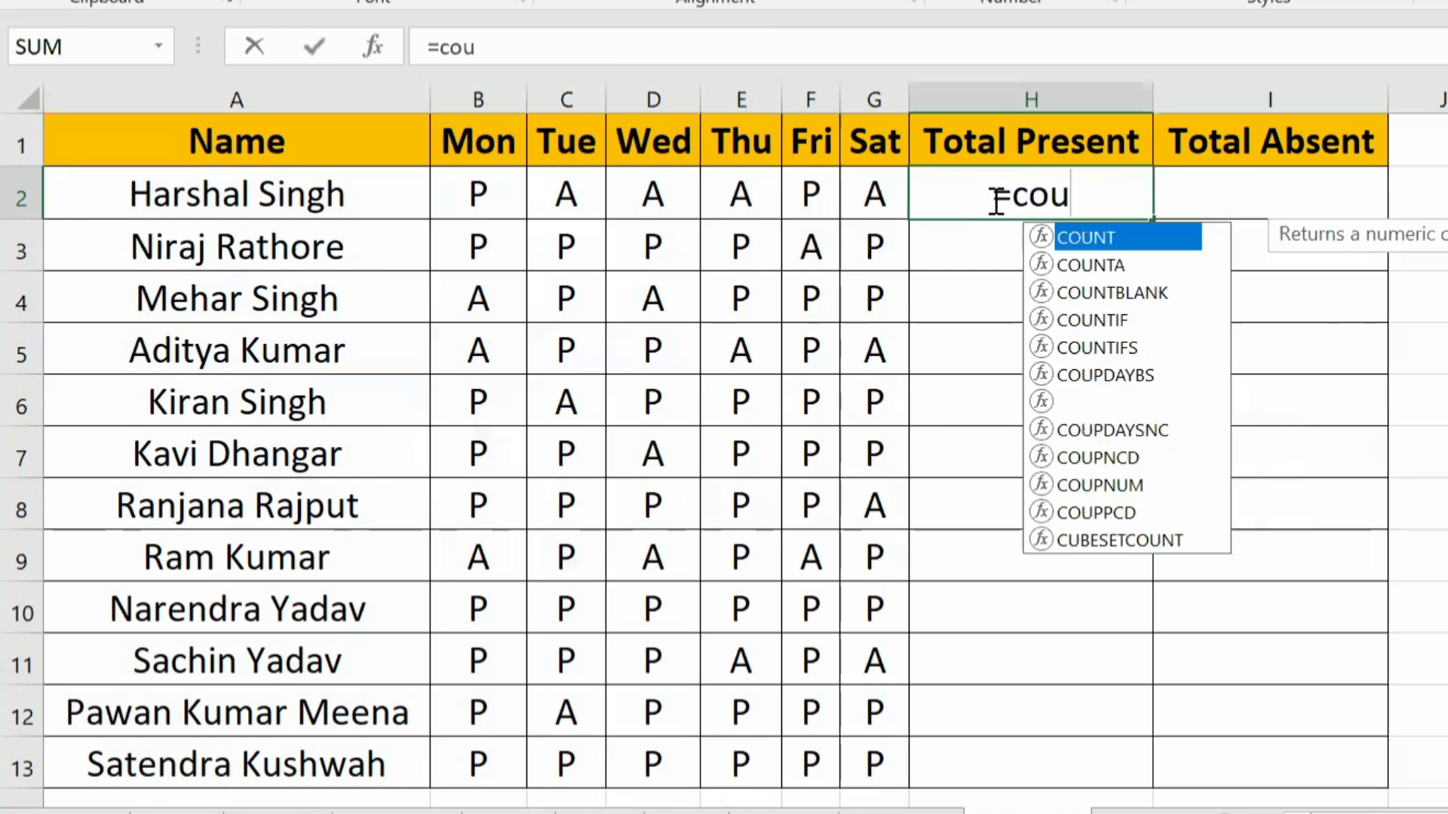
pyautogui.press('Down')
pyautogui.press('Down')
pyautogui.press('Down')
pyautogui.press('Tab')
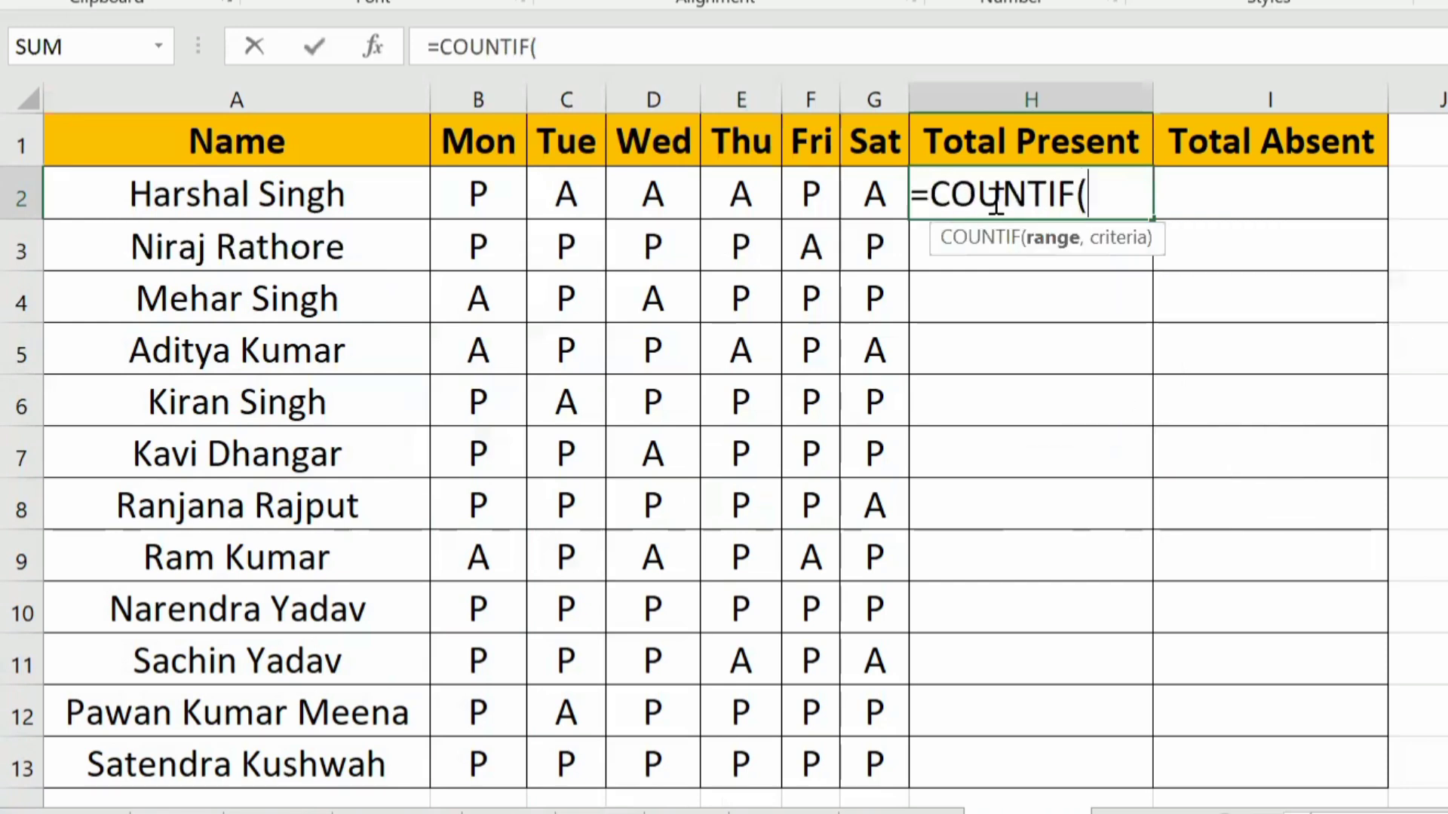
pyautogui.press('Left')
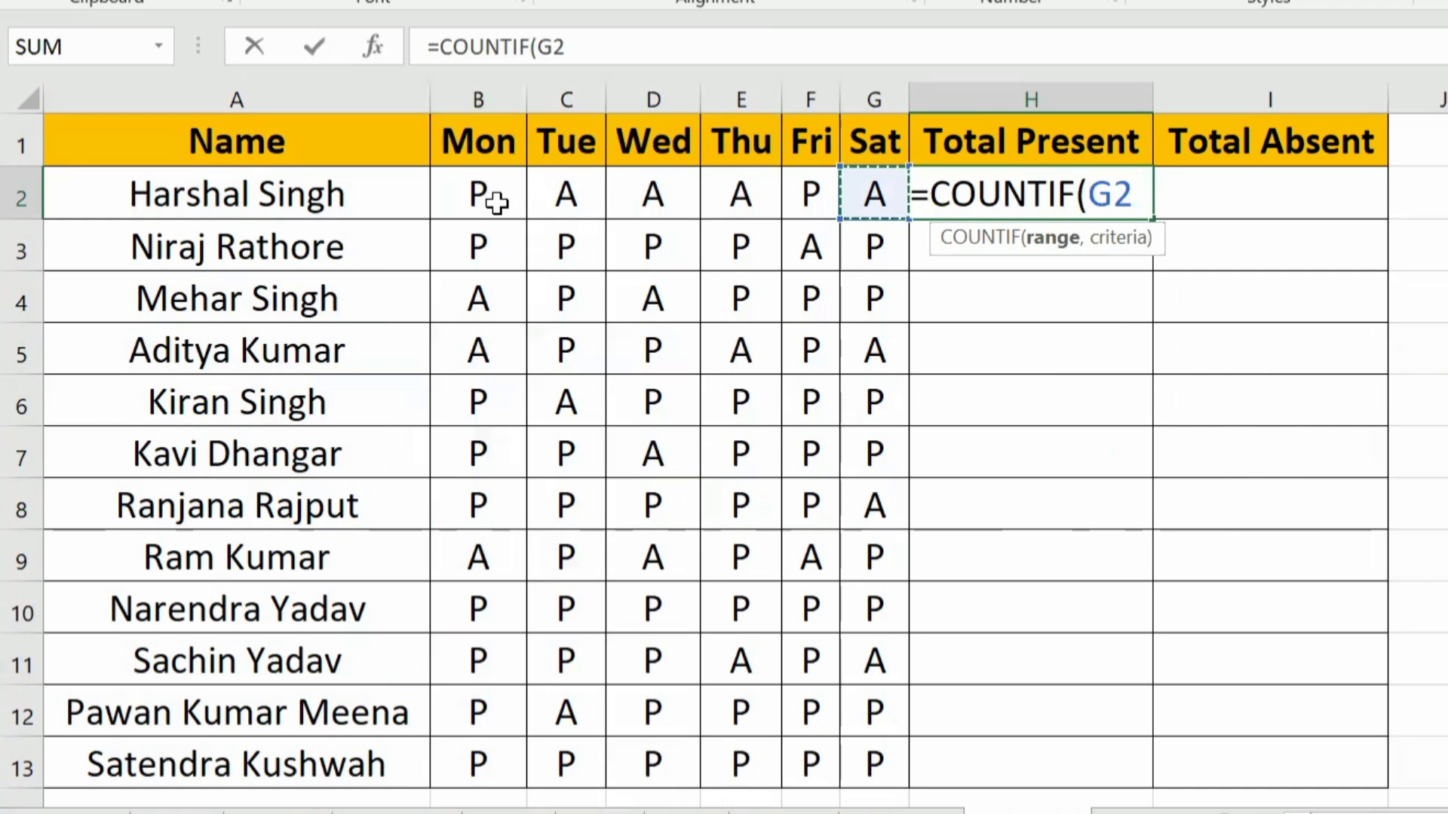
pyautogui.moveTo(484, 200); pyautogui.dragTo(875, 212)
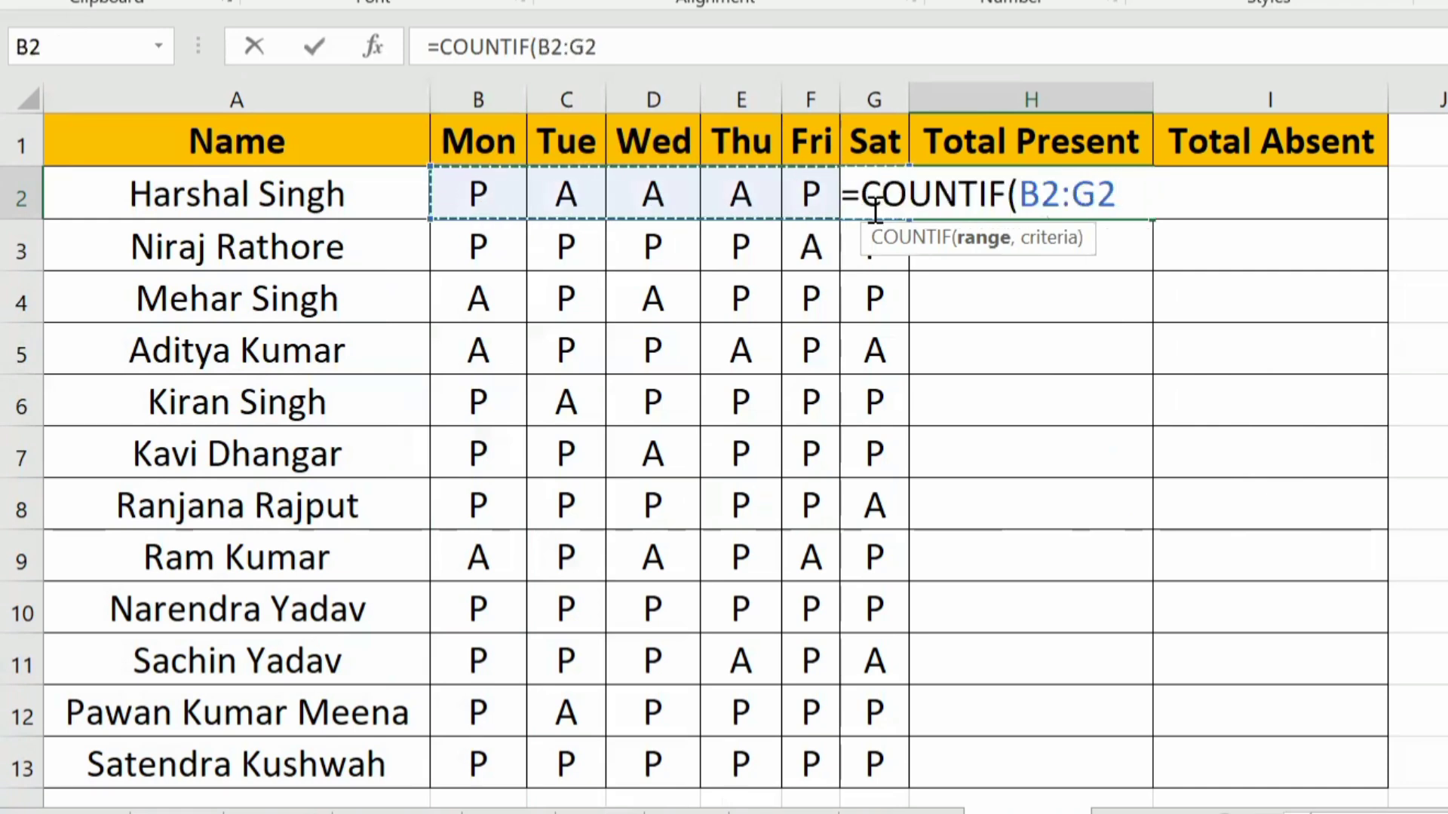
pyautogui.write(',')
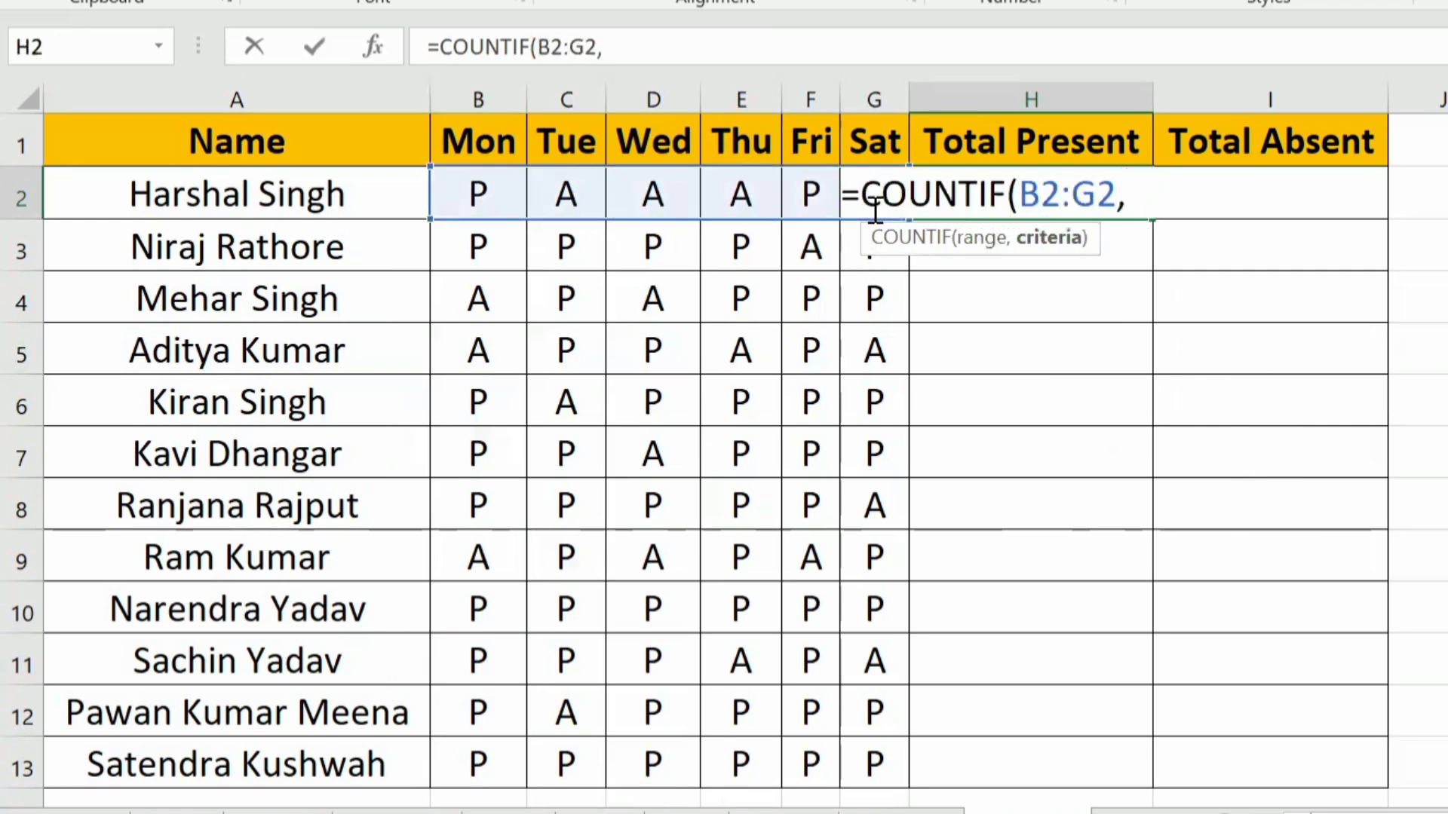
pyautogui.write('"')
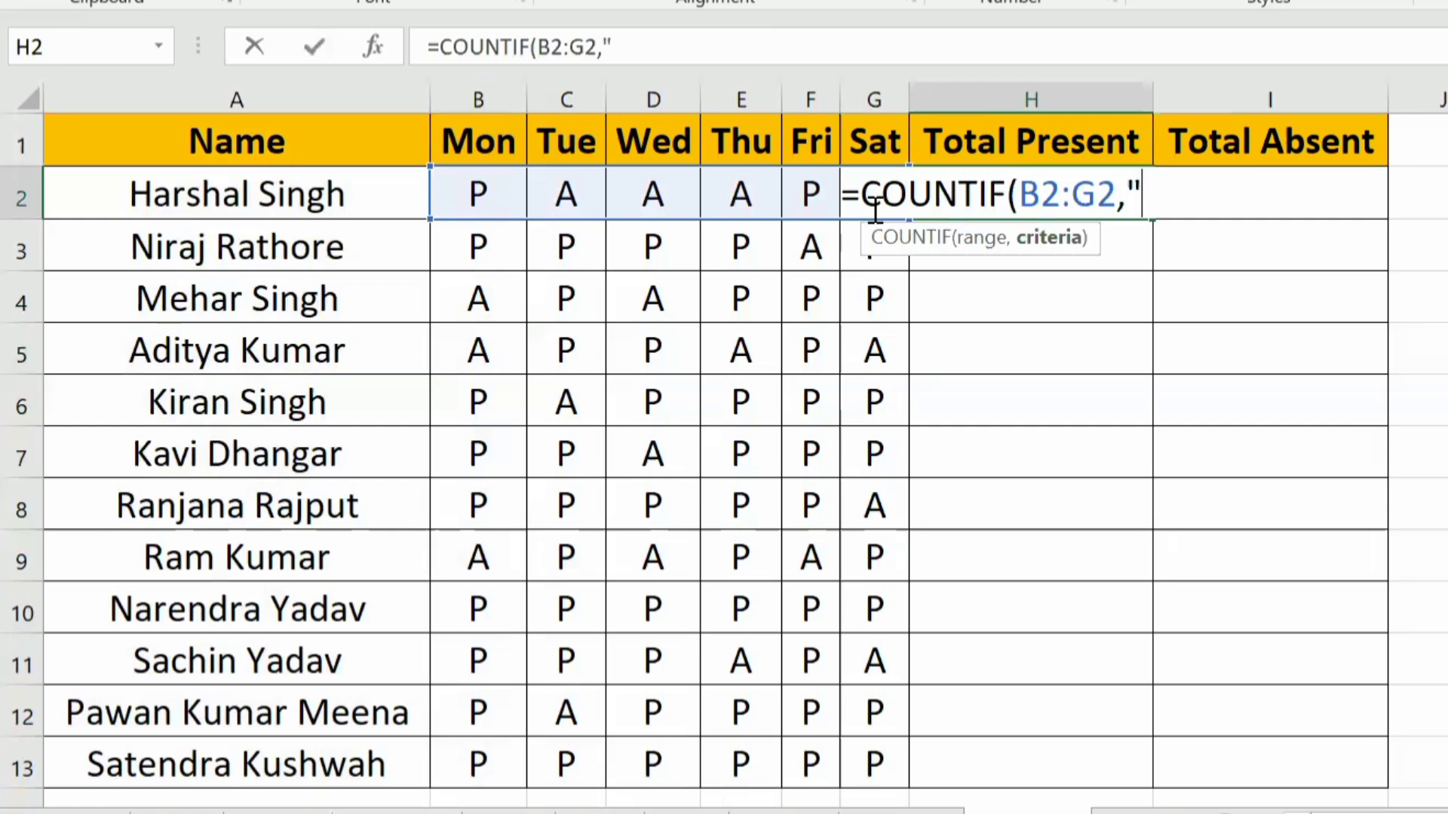
pyautogui.write('P')
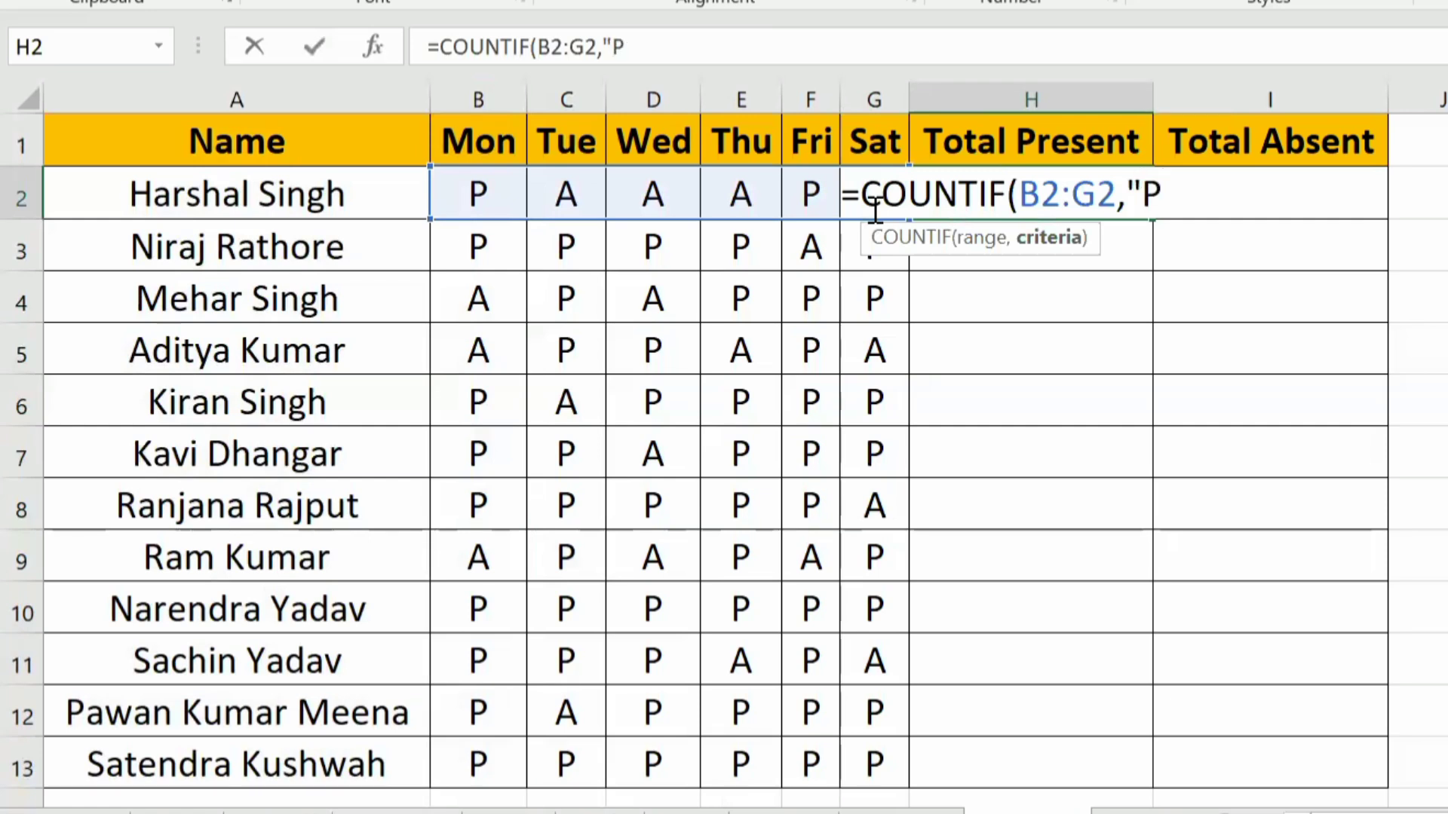
pyautogui.write('")')
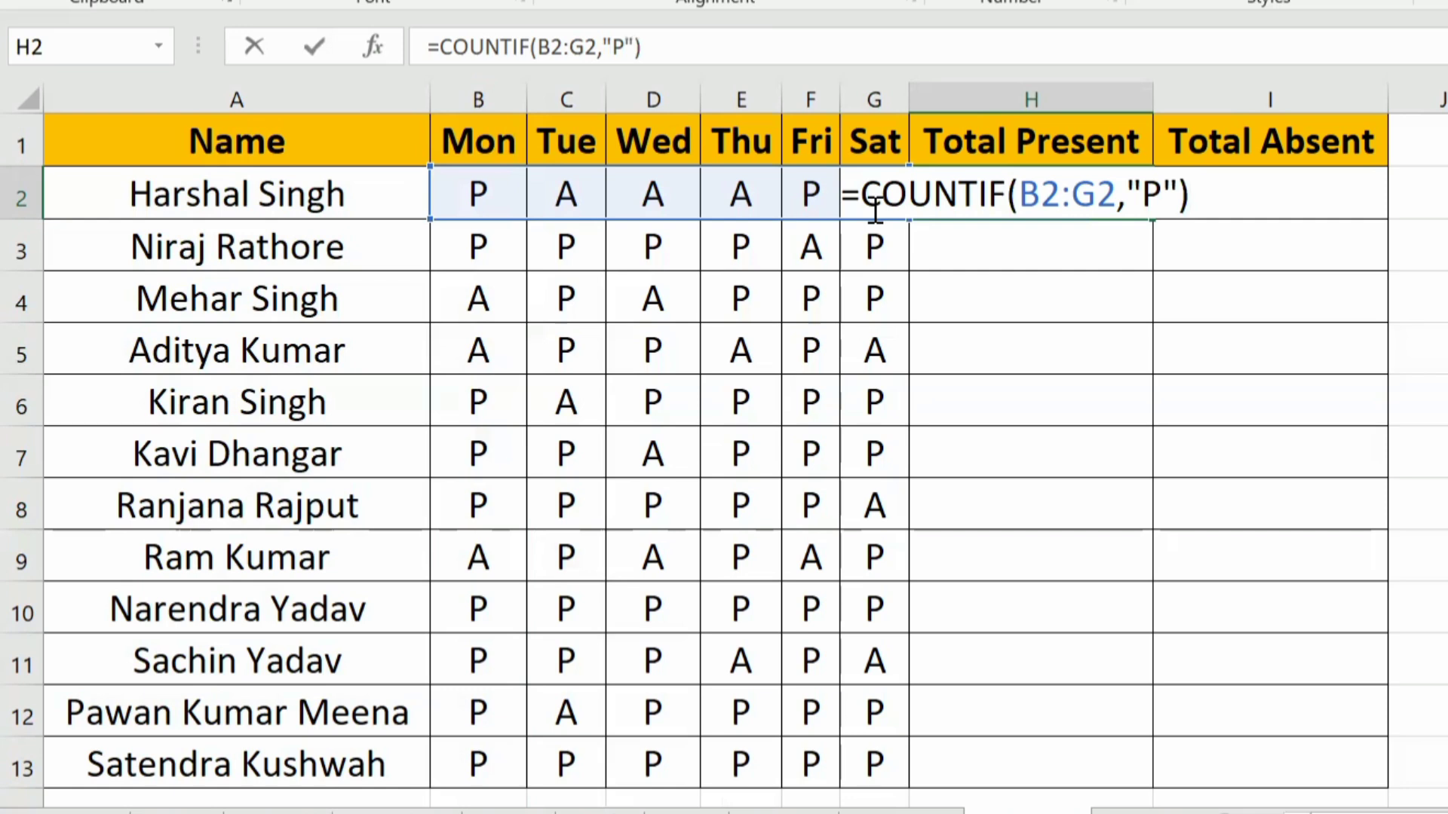
pyautogui.press('Return')
pyautogui.press('Up')
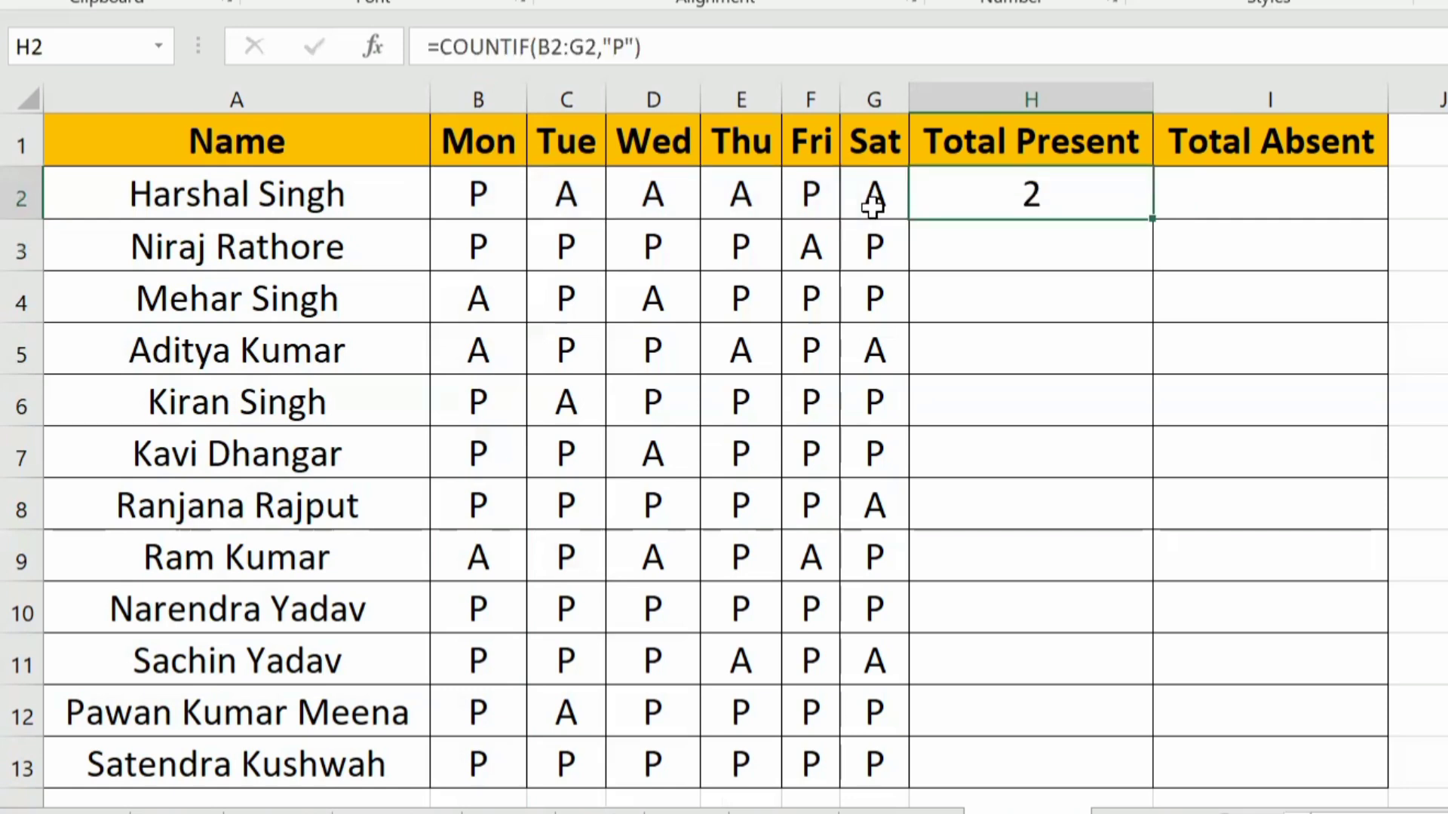
# Step: Check the Total Present result in H2 against the first student's attendance marks in B2:G2
pyautogui.press('Left')
pyautogui.press('Left')
pyautogui.press('Left')
pyautogui.press('Left')
pyautogui.press('Left')
pyautogui.press('Left')
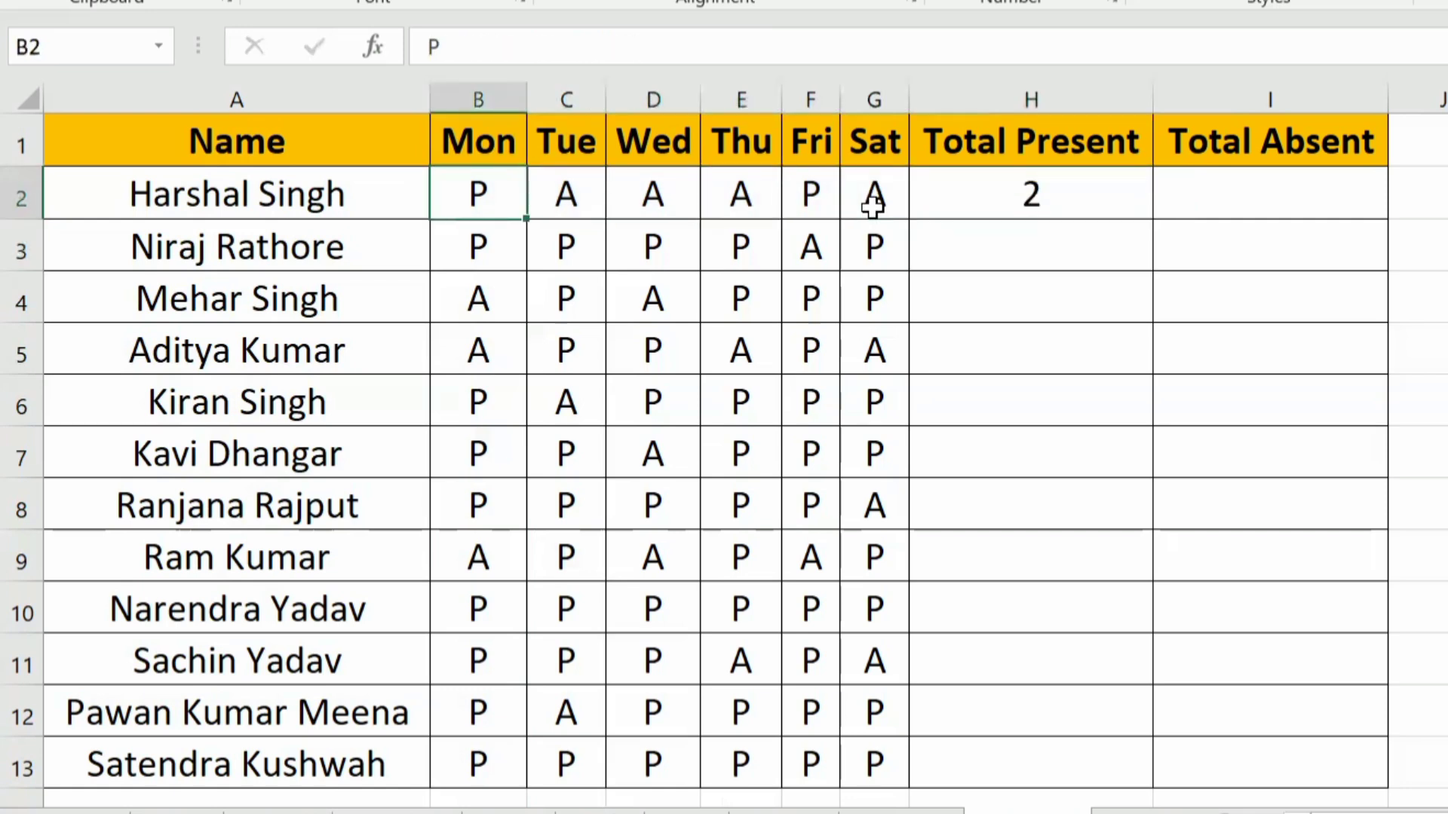
pyautogui.hotkey('shift', 'Right')
pyautogui.hotkey('shift', 'Right')
pyautogui.hotkey('shift', 'Right')
pyautogui.hotkey('shift', 'Right')
pyautogui.hotkey('shift', 'Right')
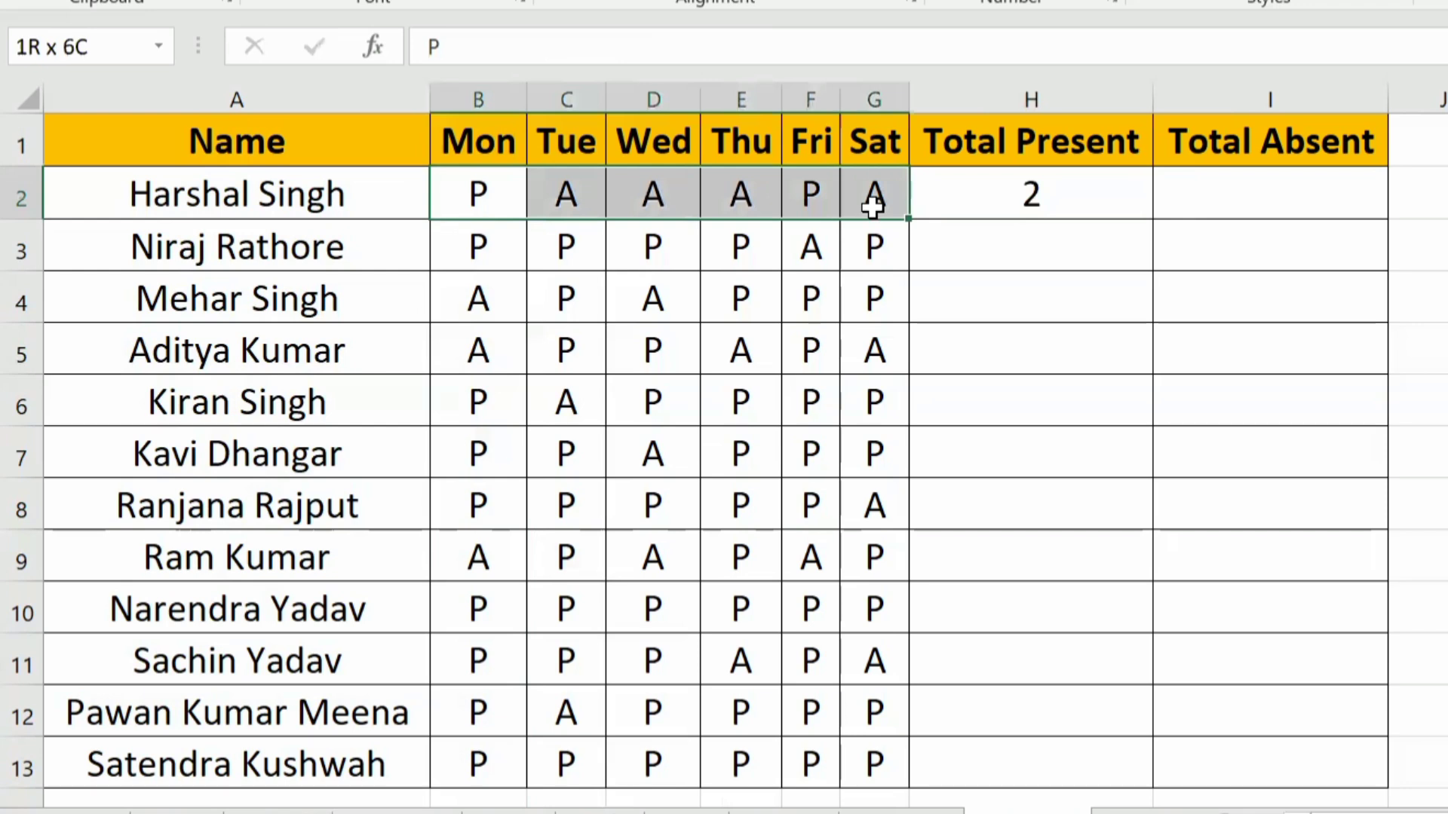
# Step: Count the first student's absent days in Total Absent cell I2 with the formula =COUNTIF(B2:G2,"A")
pyautogui.press('Right')
pyautogui.press('Right')
pyautogui.press('Right')
pyautogui.press('Right')
pyautogui.press('Right')
pyautogui.press('Right')
pyautogui.press('Right')
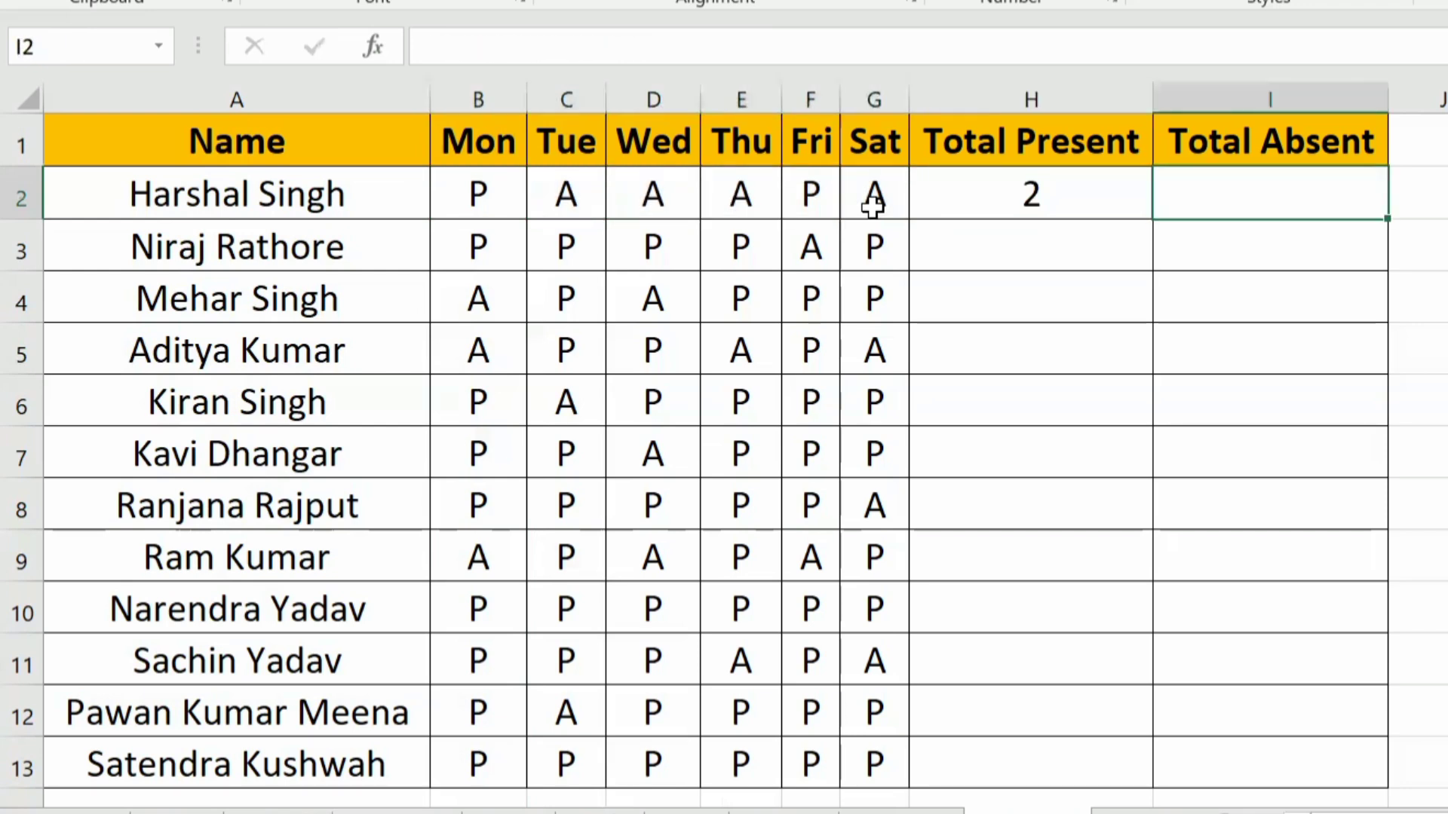
pyautogui.write('=')
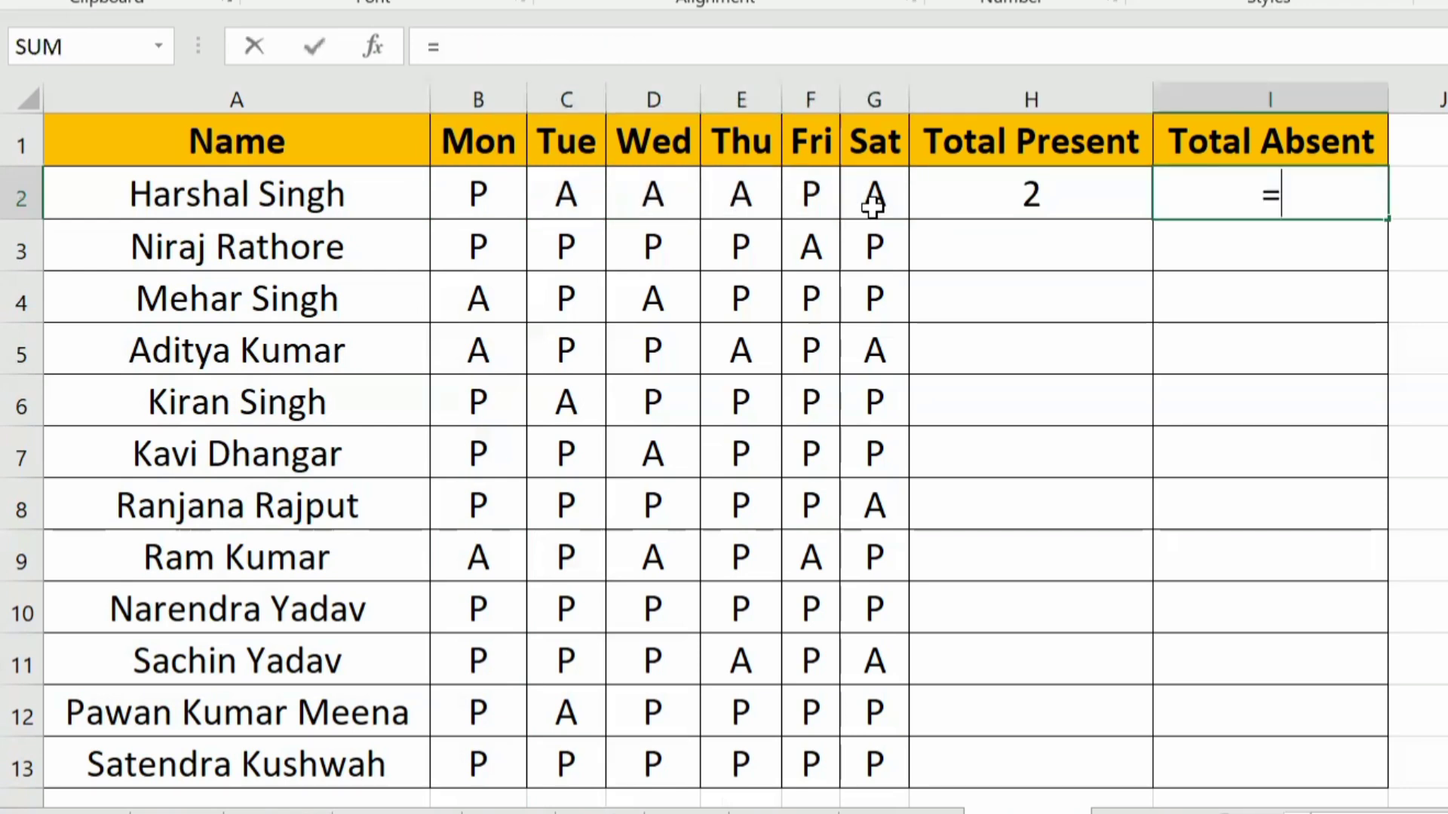
pyautogui.write('coun')
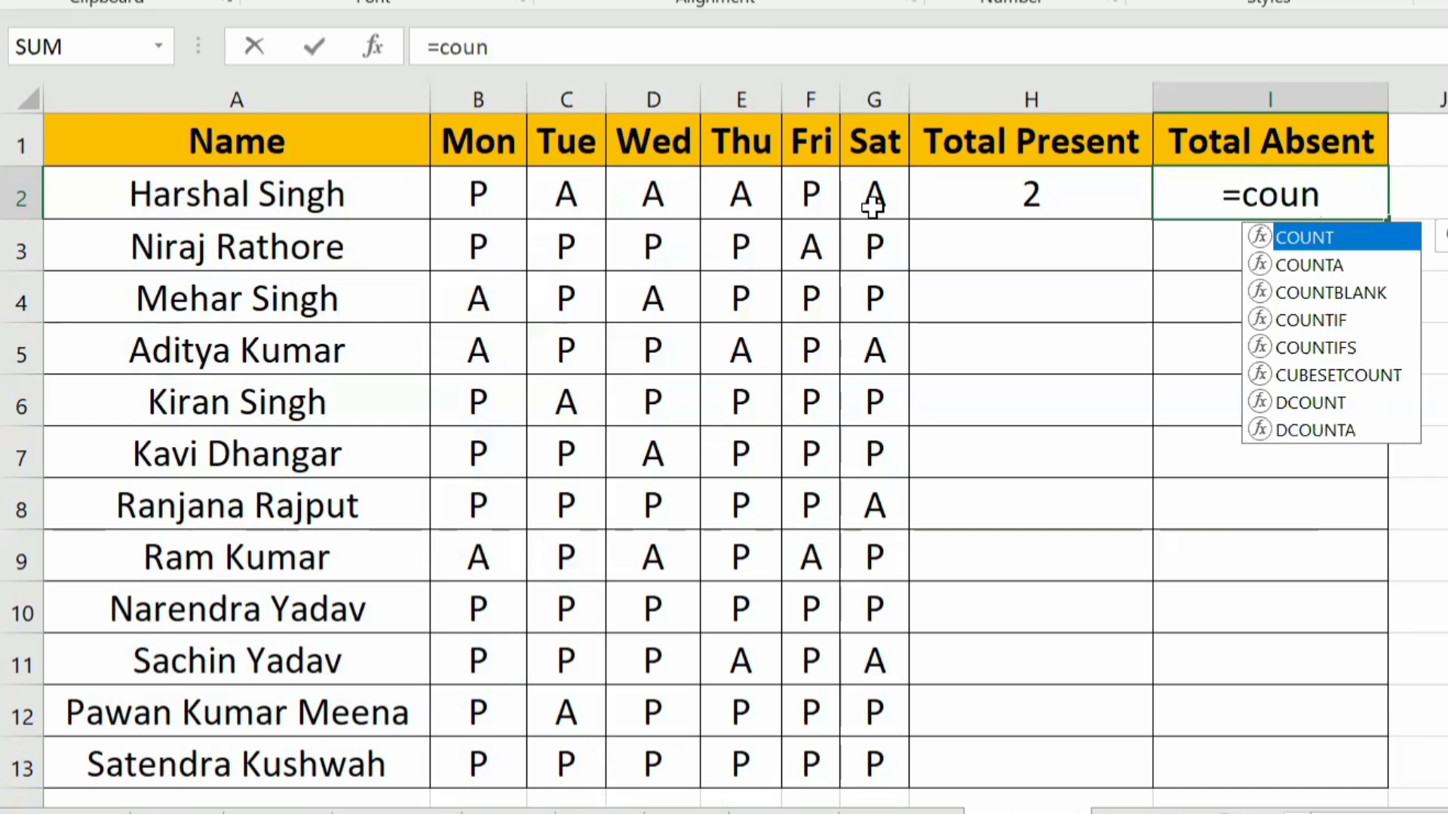
pyautogui.press('Down')
pyautogui.press('Down')
pyautogui.press('Down')
pyautogui.press('Tab')
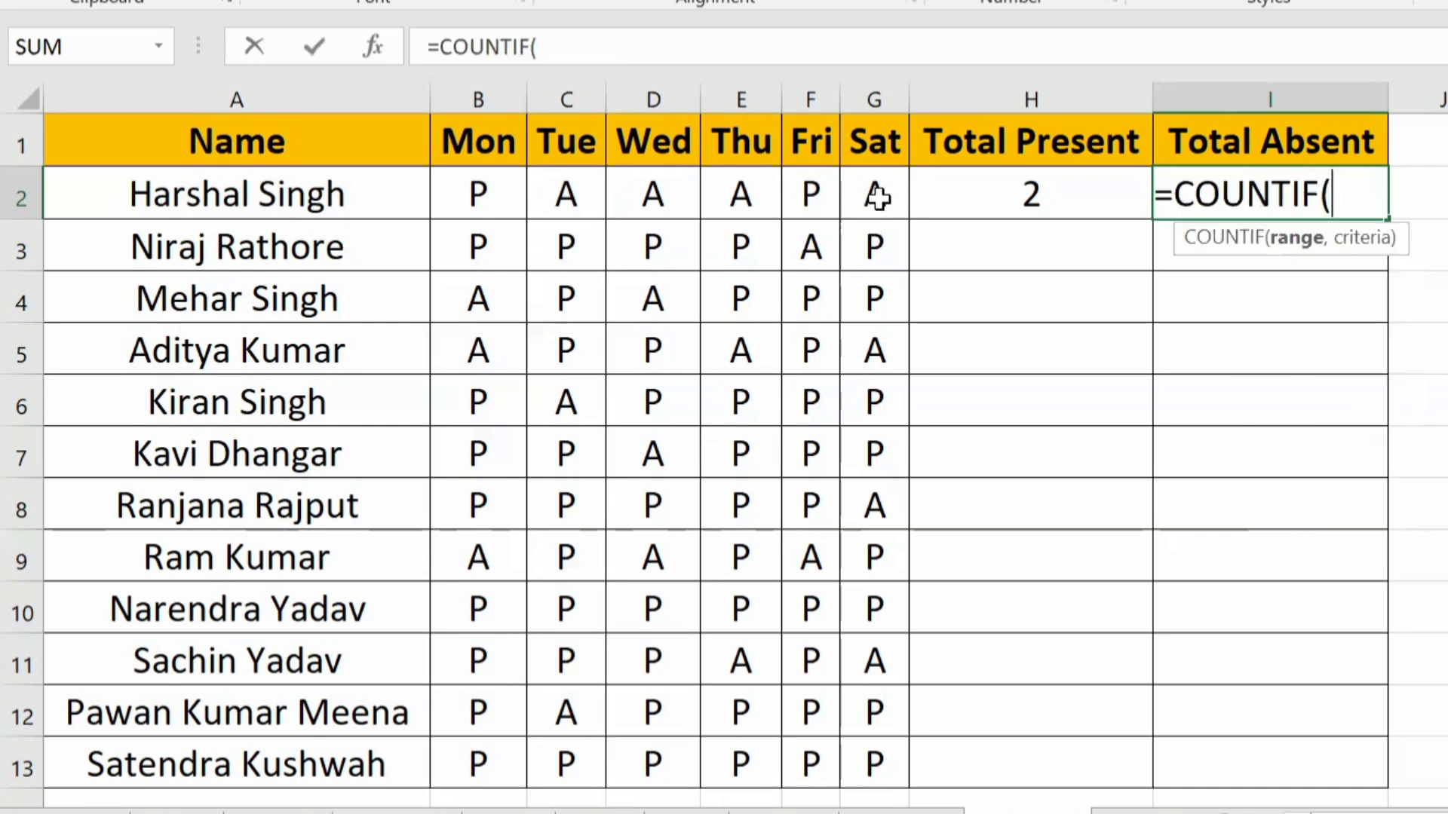
pyautogui.moveTo(876, 190)
pyautogui.mouseDown()
pyautogui.moveTo(478, 194)
pyautogui.moveTo(867, 202)
pyautogui.mouseUp()
pyautogui.press('Down')
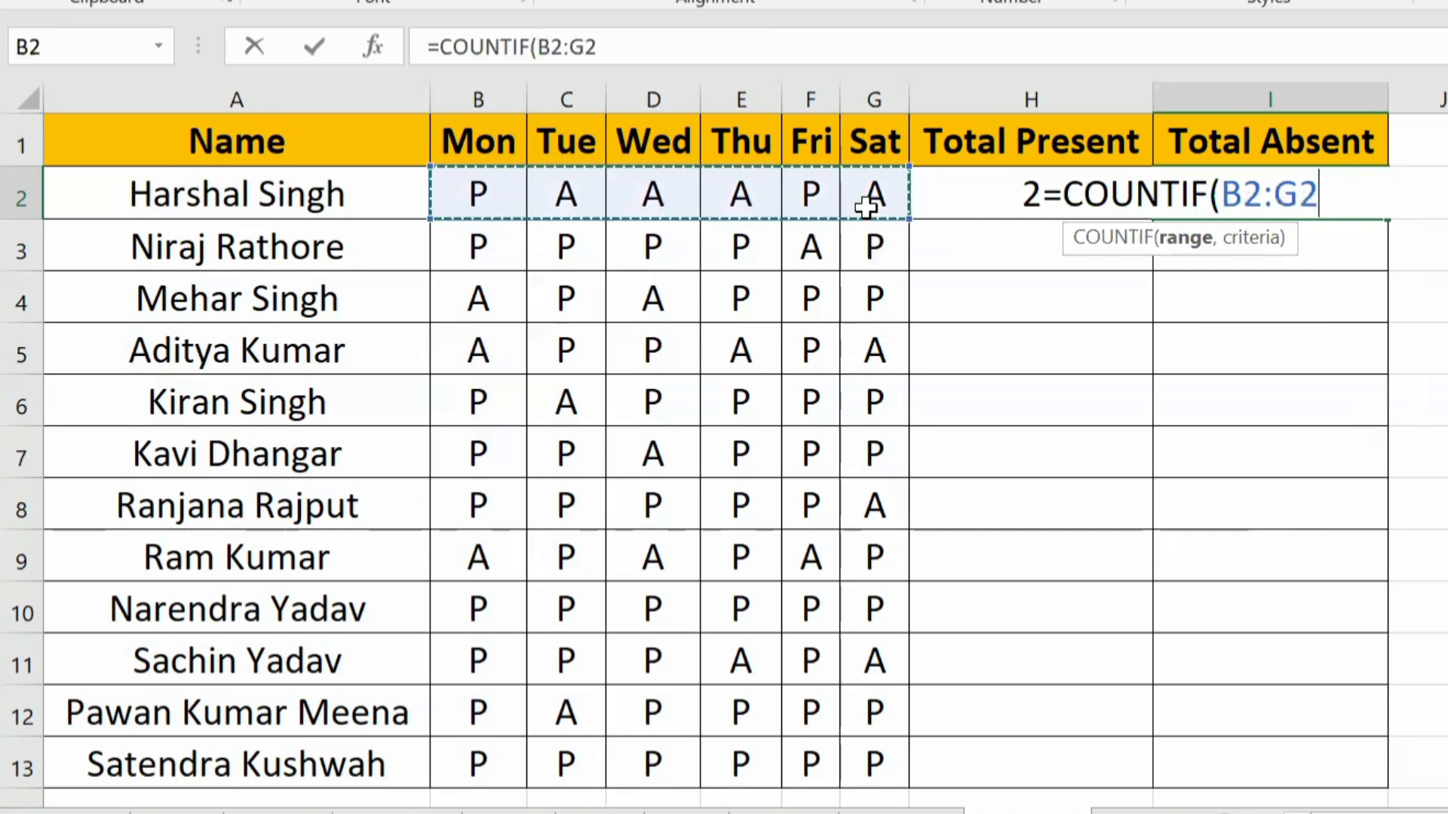
pyautogui.write(',"')
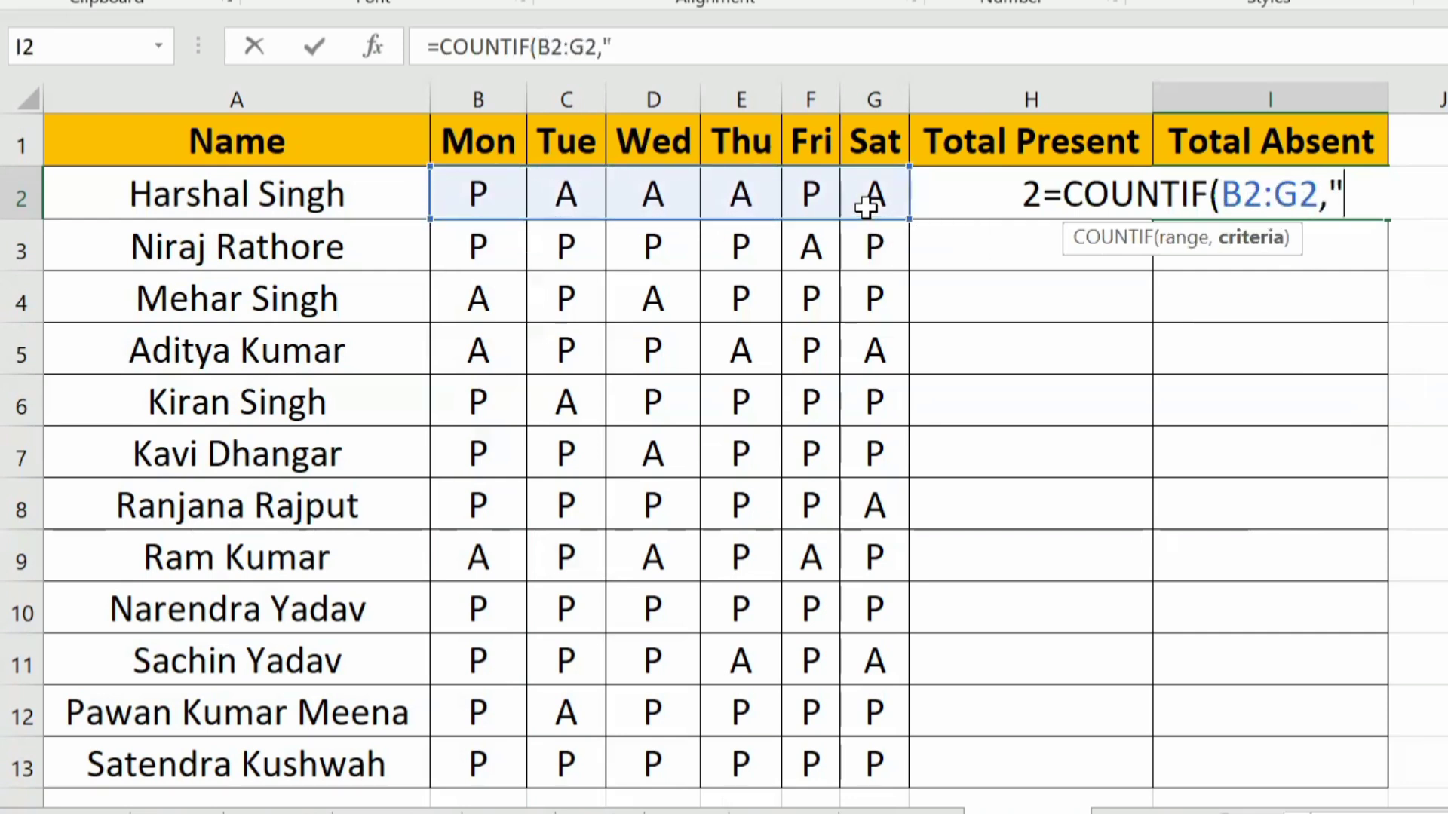
pyautogui.write('A')
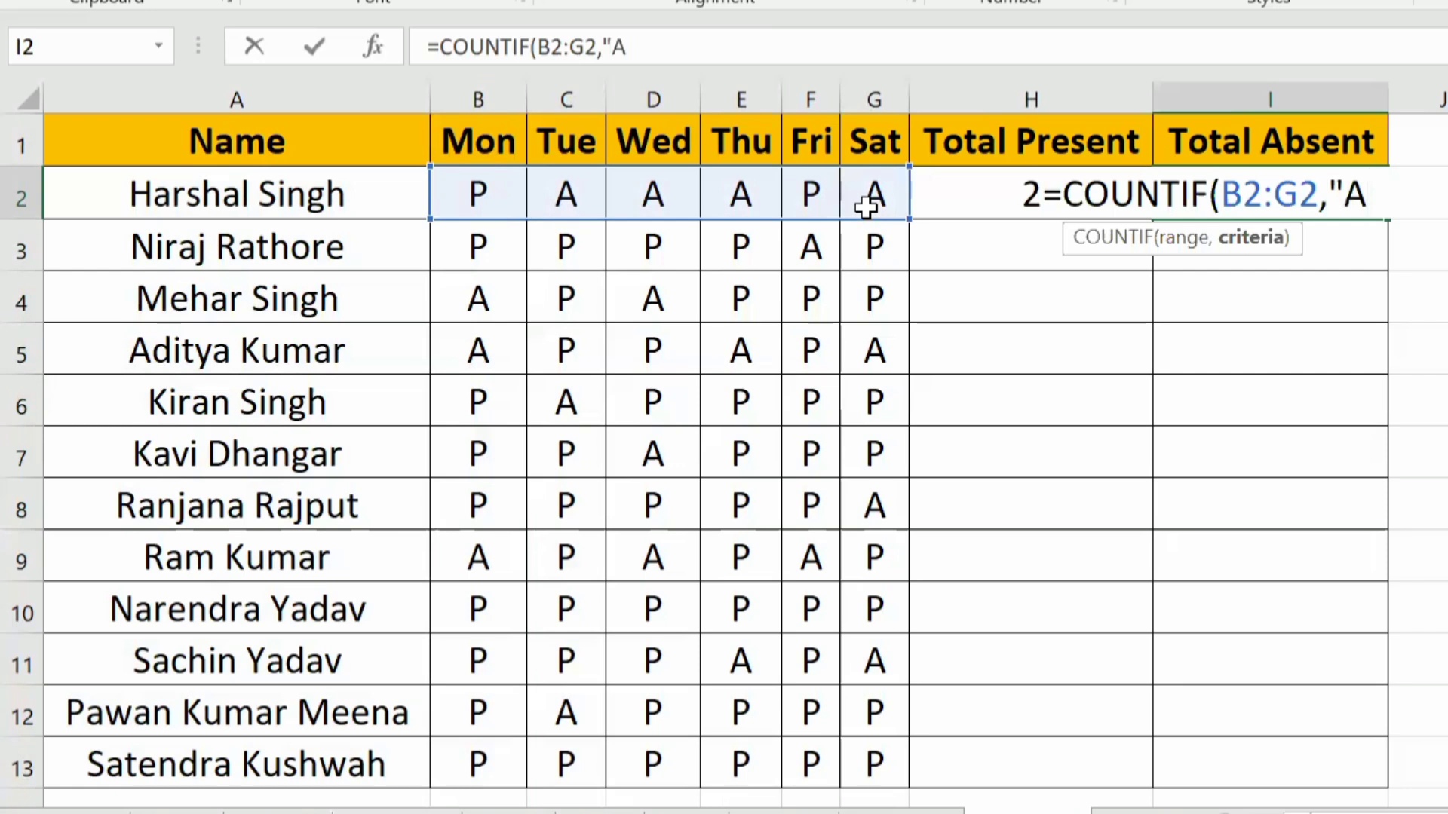
pyautogui.write('")')
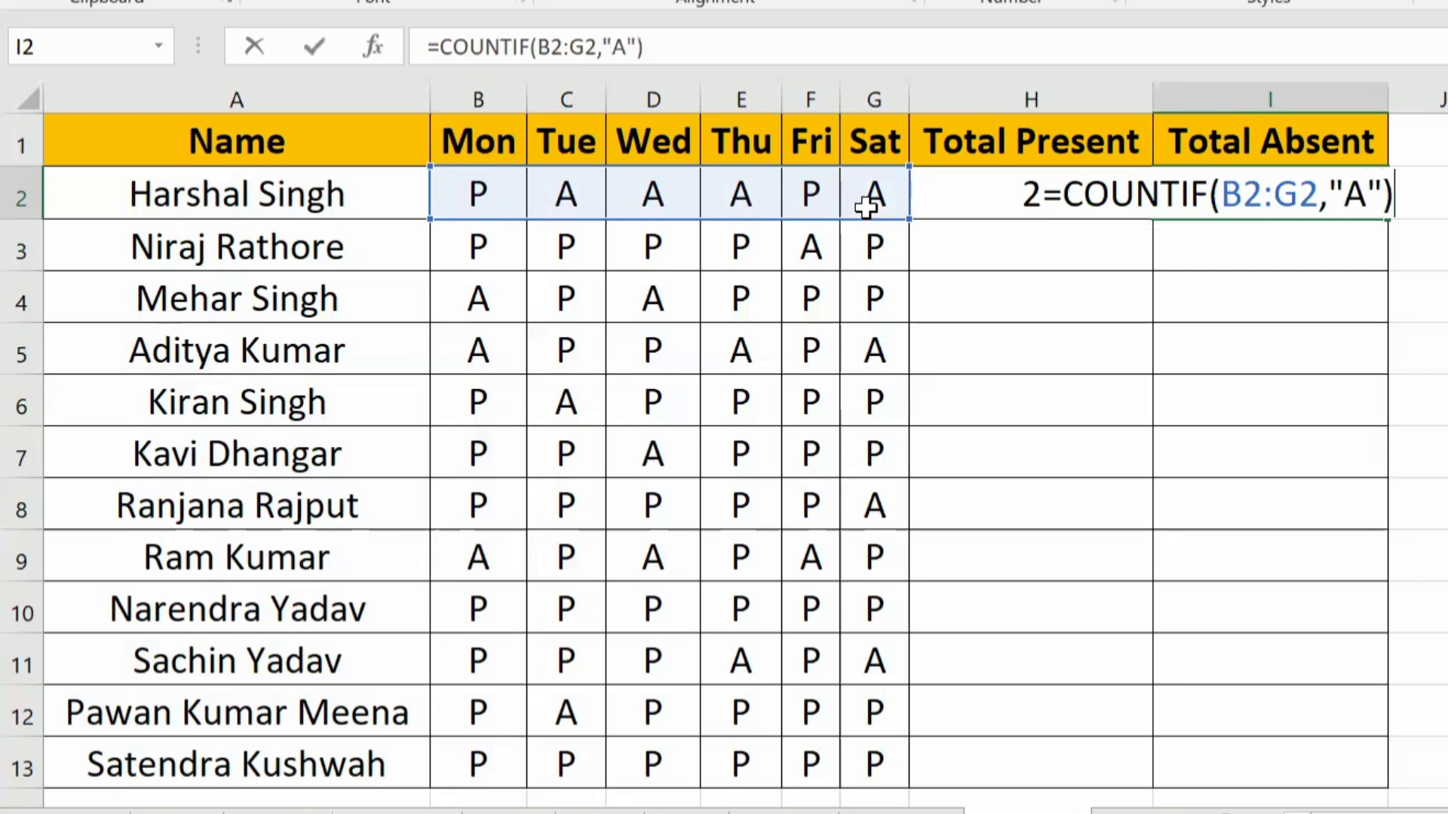
pyautogui.press('Return')
pyautogui.press('Up')
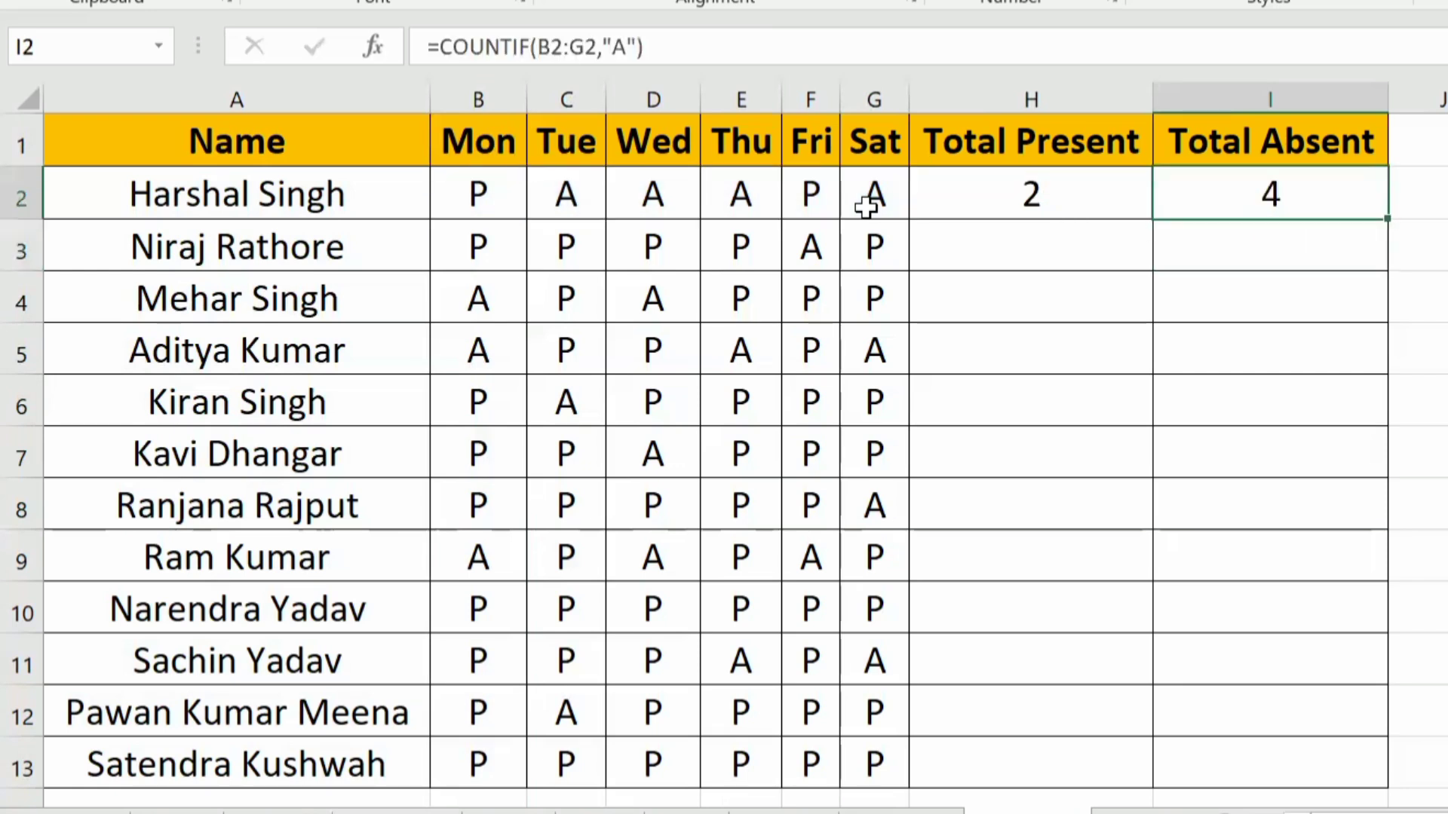
# Step: Fill the Total Present and Total Absent formulas from H2:I2 down to row 13 for all students
pyautogui.click(1049, 203)
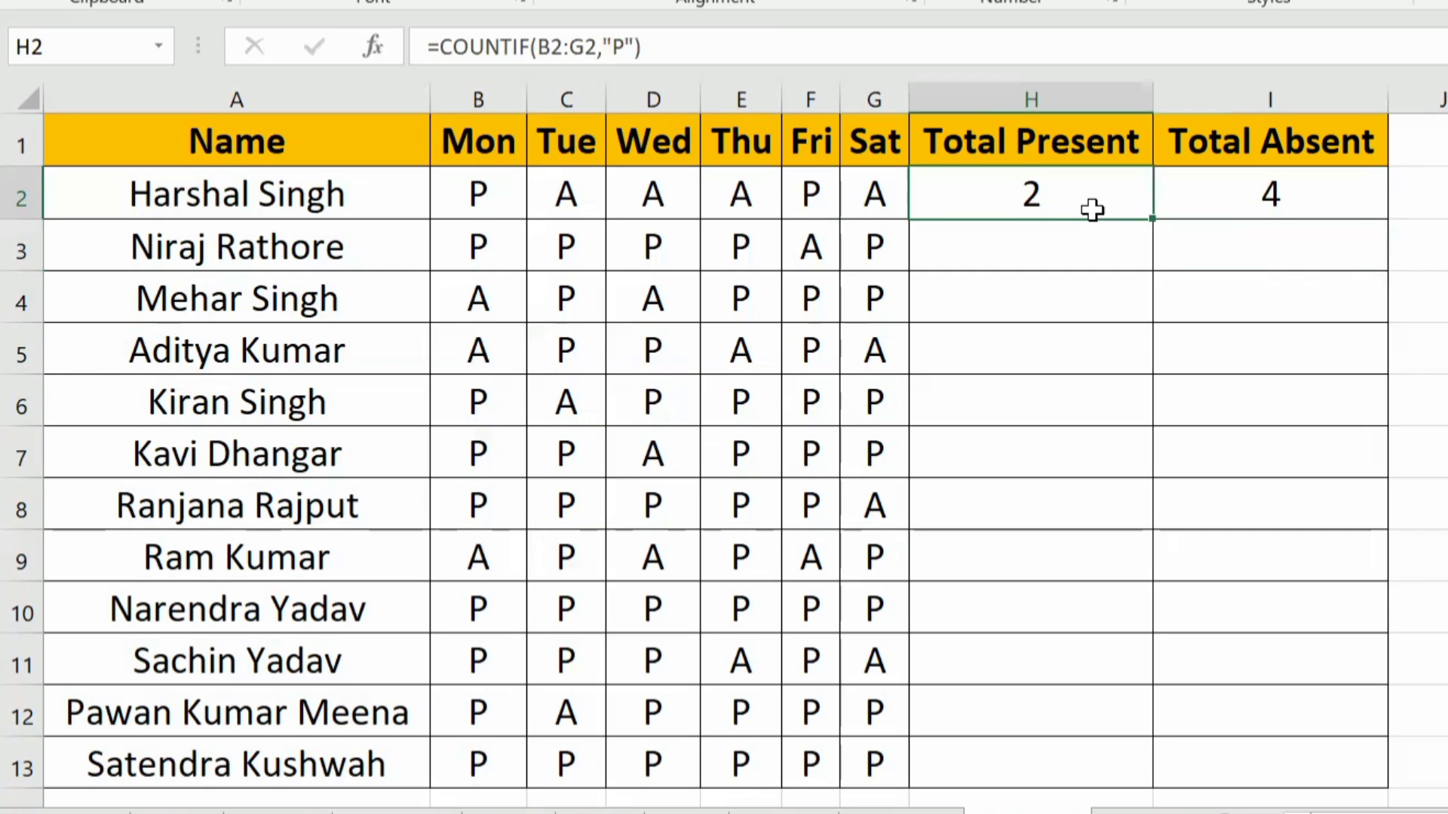
pyautogui.hotkey('shift', 'Right')
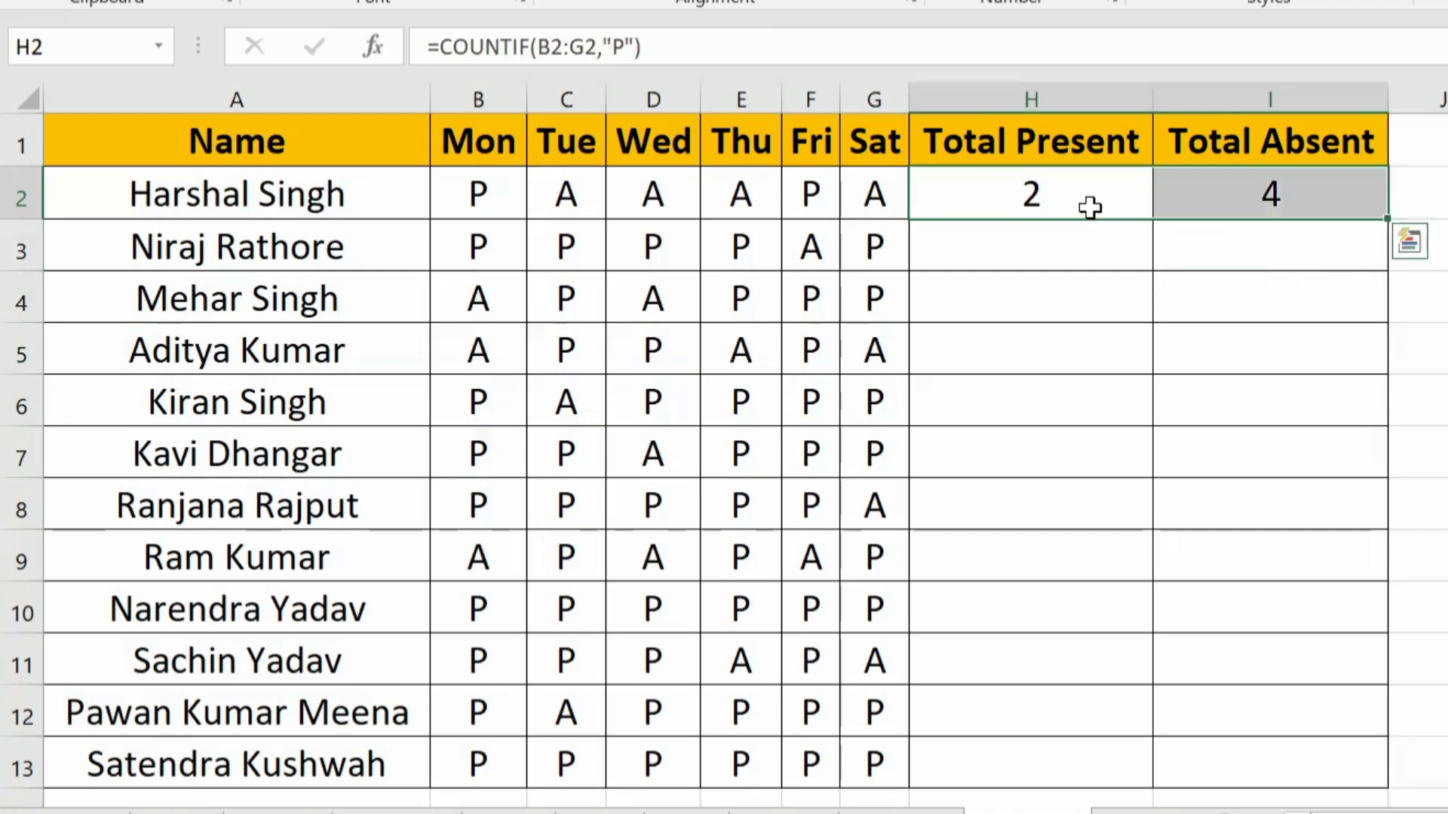
pyautogui.doubleClick(1385, 226)
# Step: Check the filled Total Present and Total Absent values against the attendance marks of the students in rows 2 and 3
pyautogui.click(1294, 403)
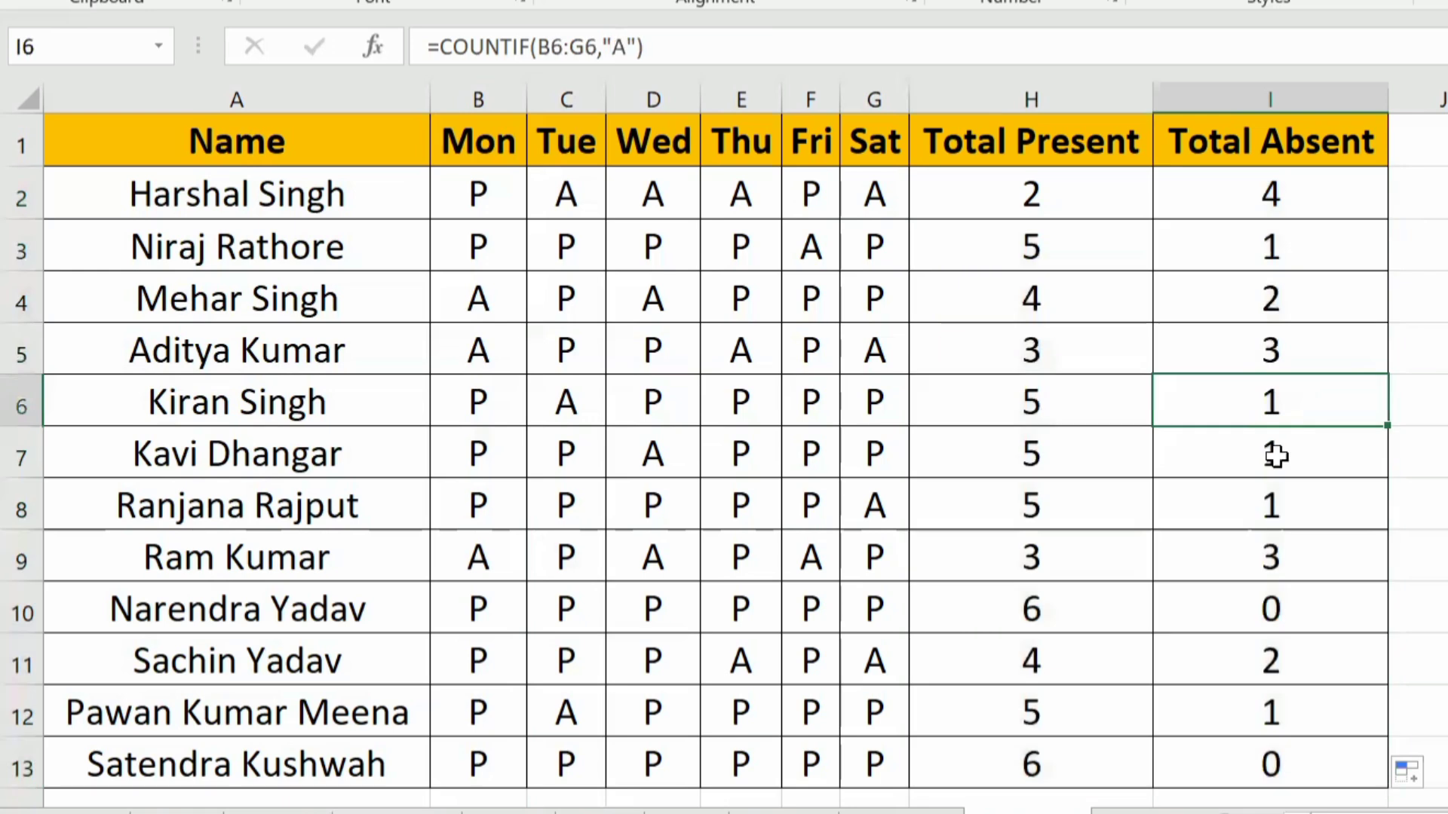
pyautogui.click(1032, 434)
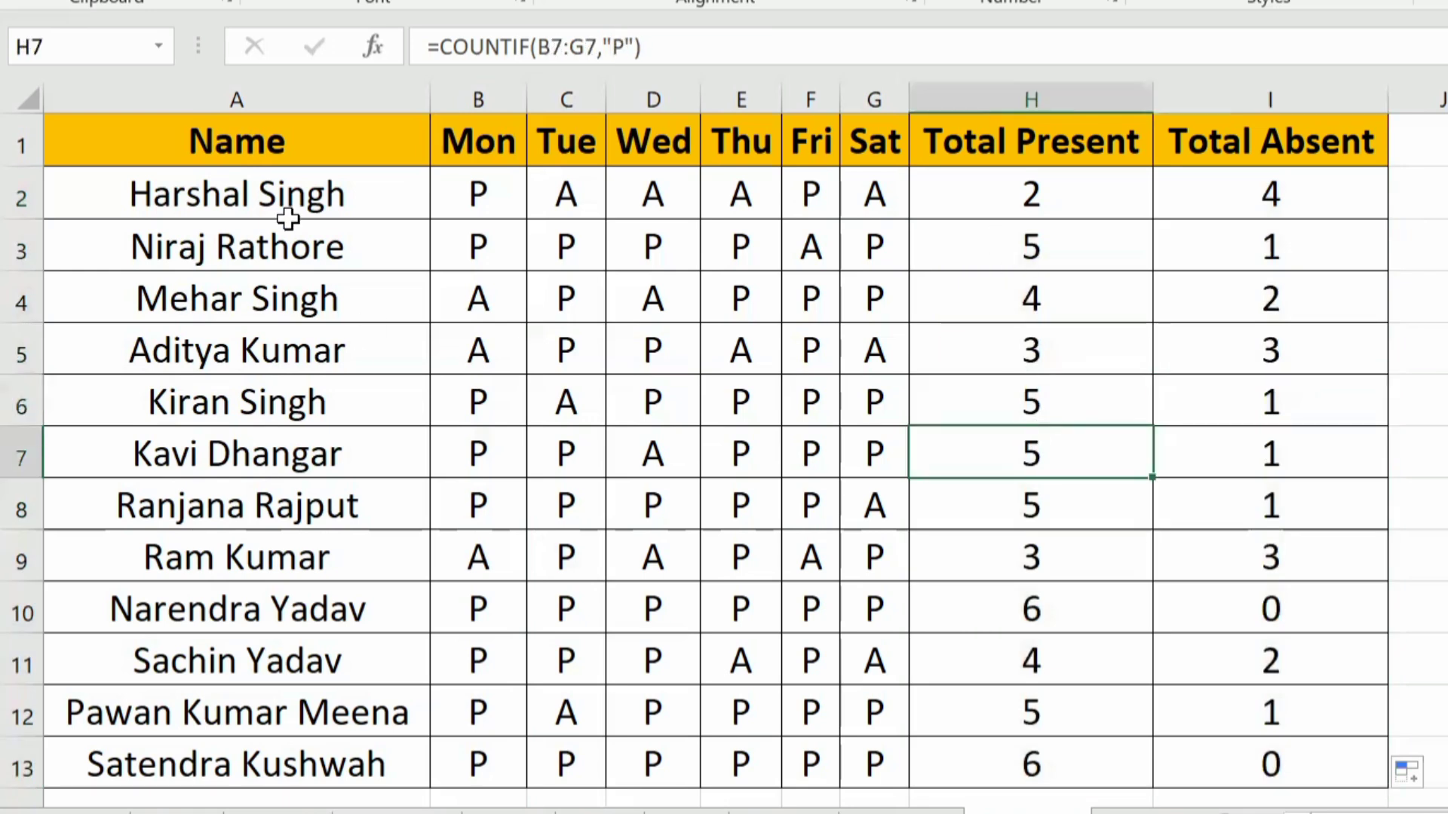
pyautogui.click(236, 97)
pyautogui.click(297, 181)
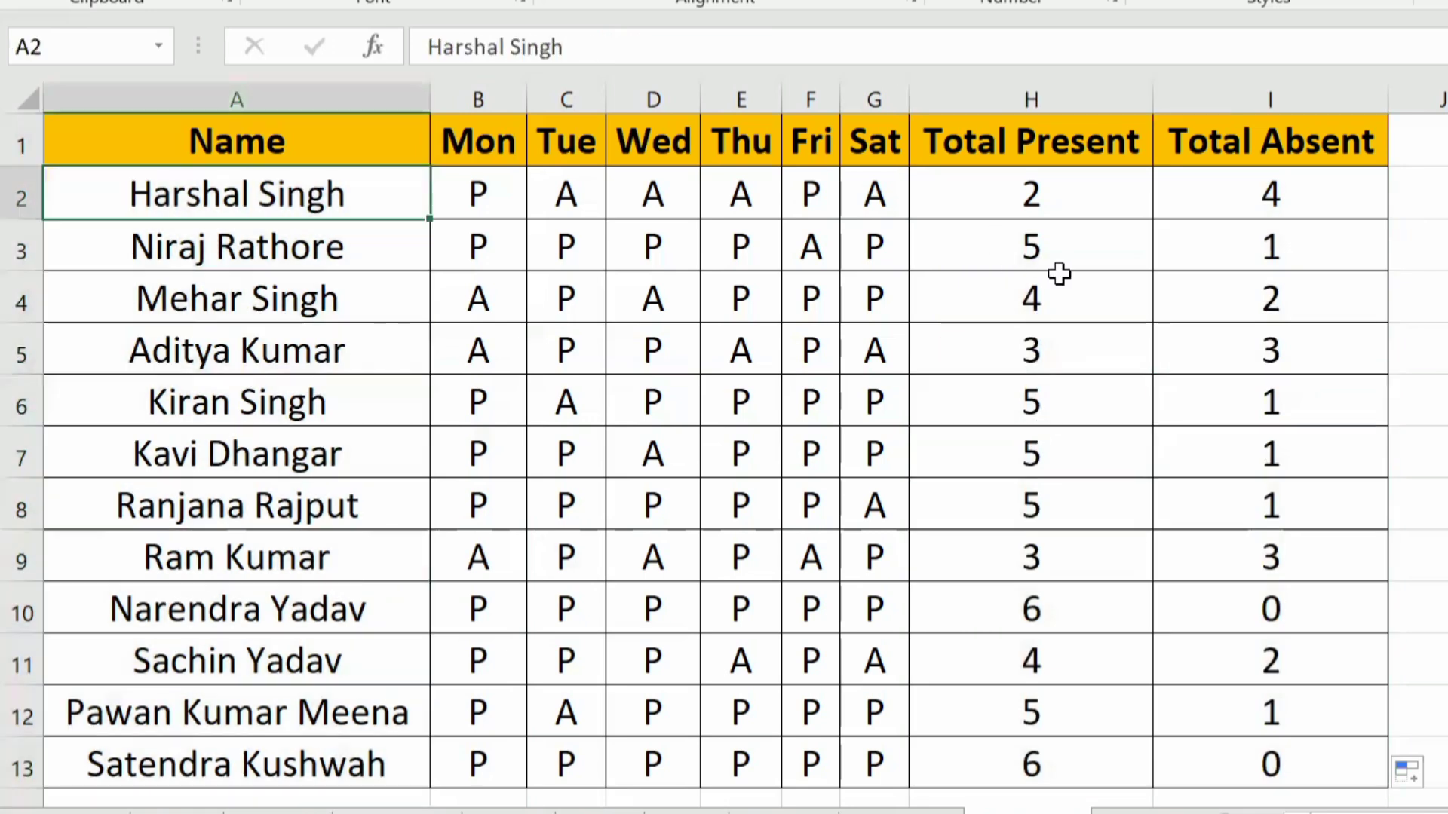
pyautogui.click(472, 190)
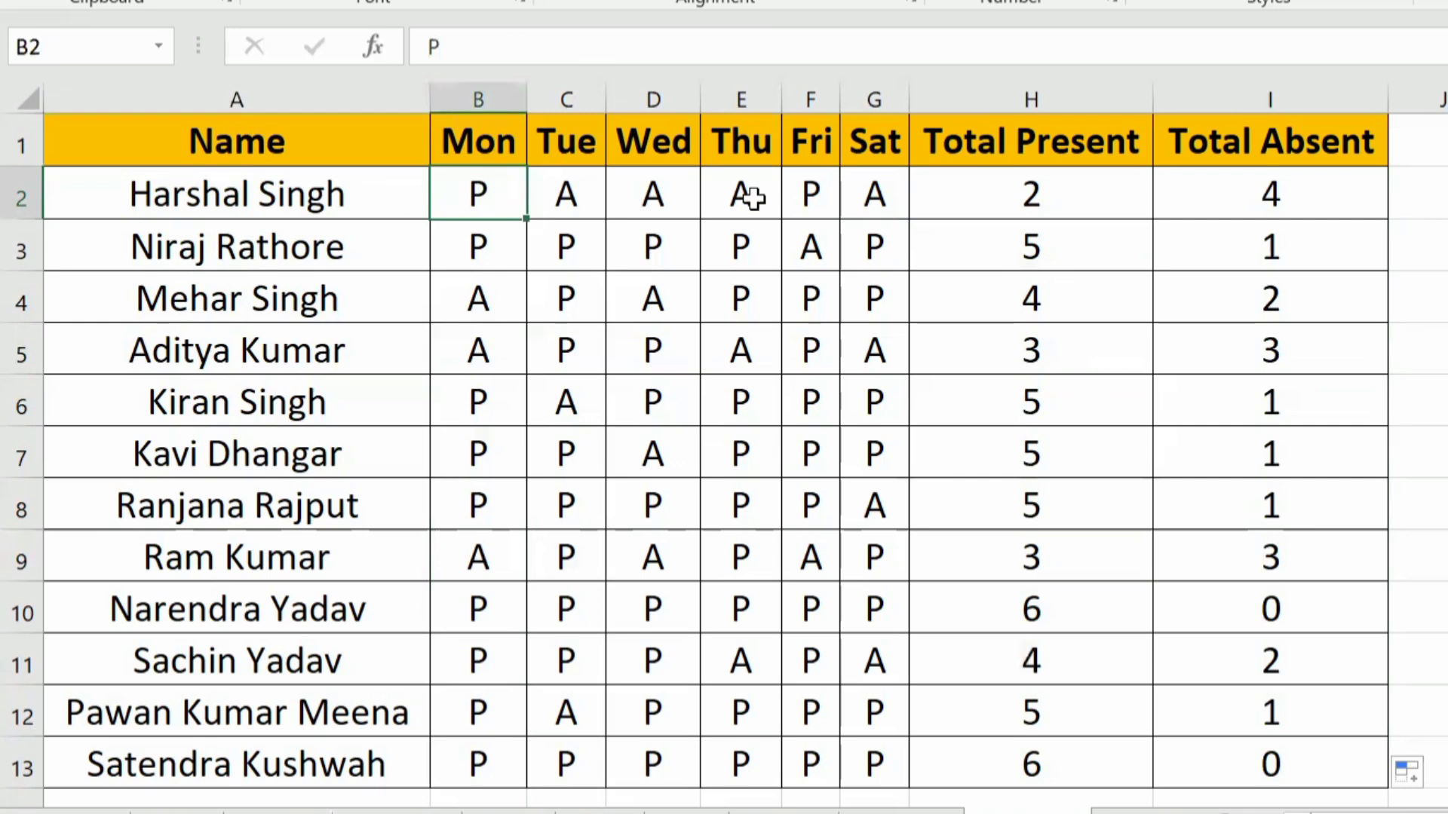
pyautogui.click(795, 198)
pyautogui.click(1232, 192)
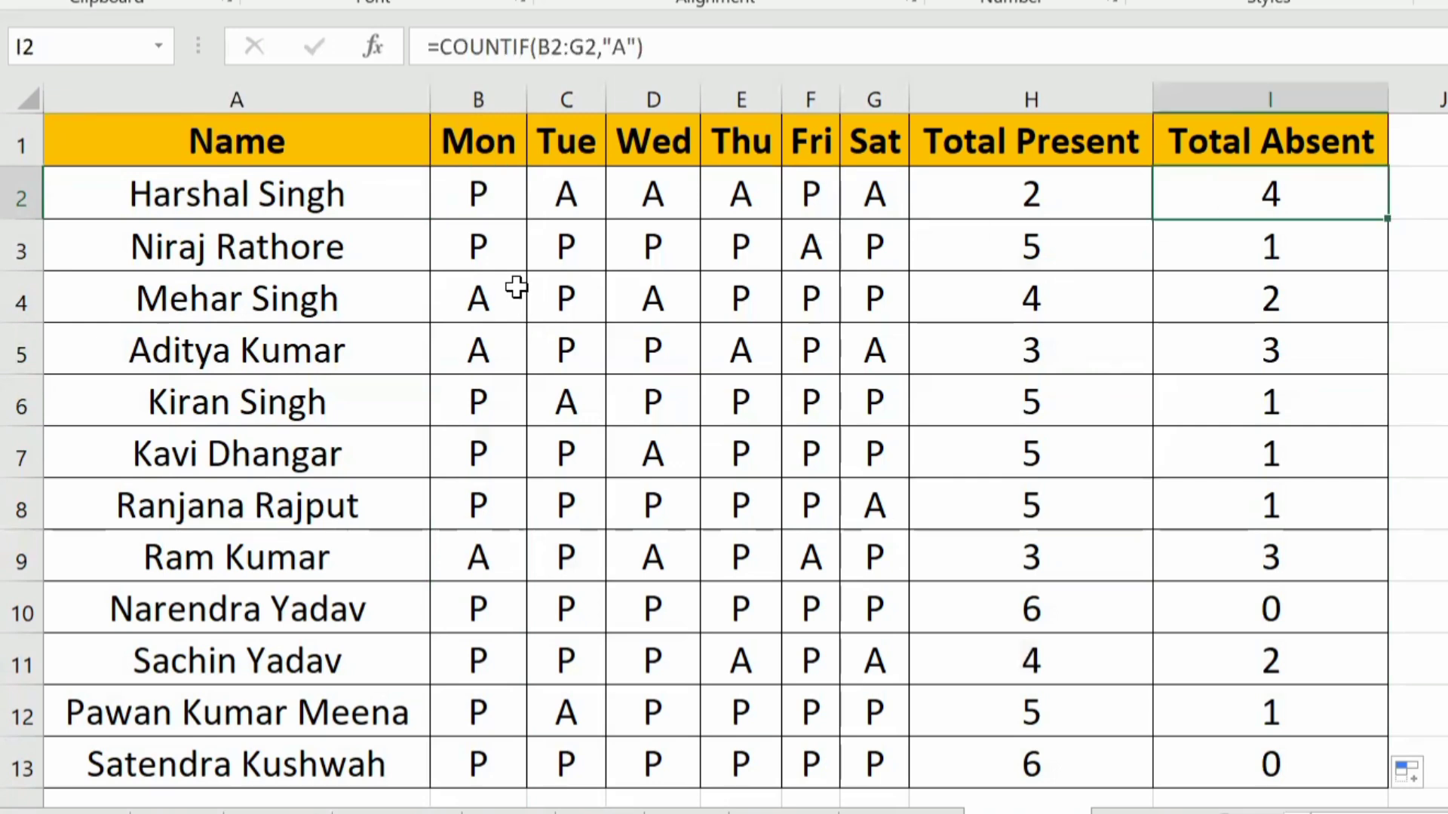
pyautogui.moveTo(494, 249); pyautogui.dragTo(902, 262)
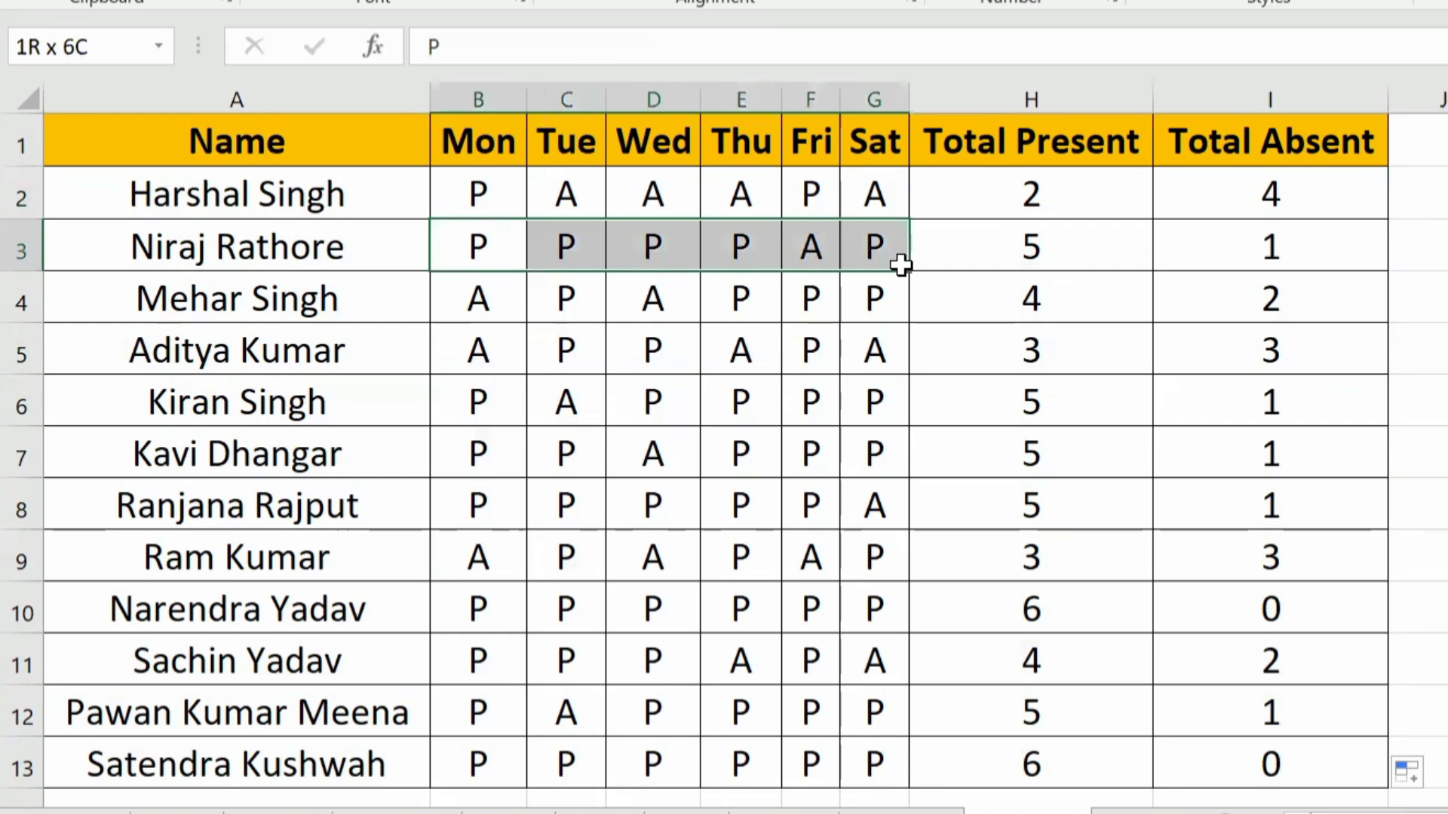
pyautogui.click(1288, 264)
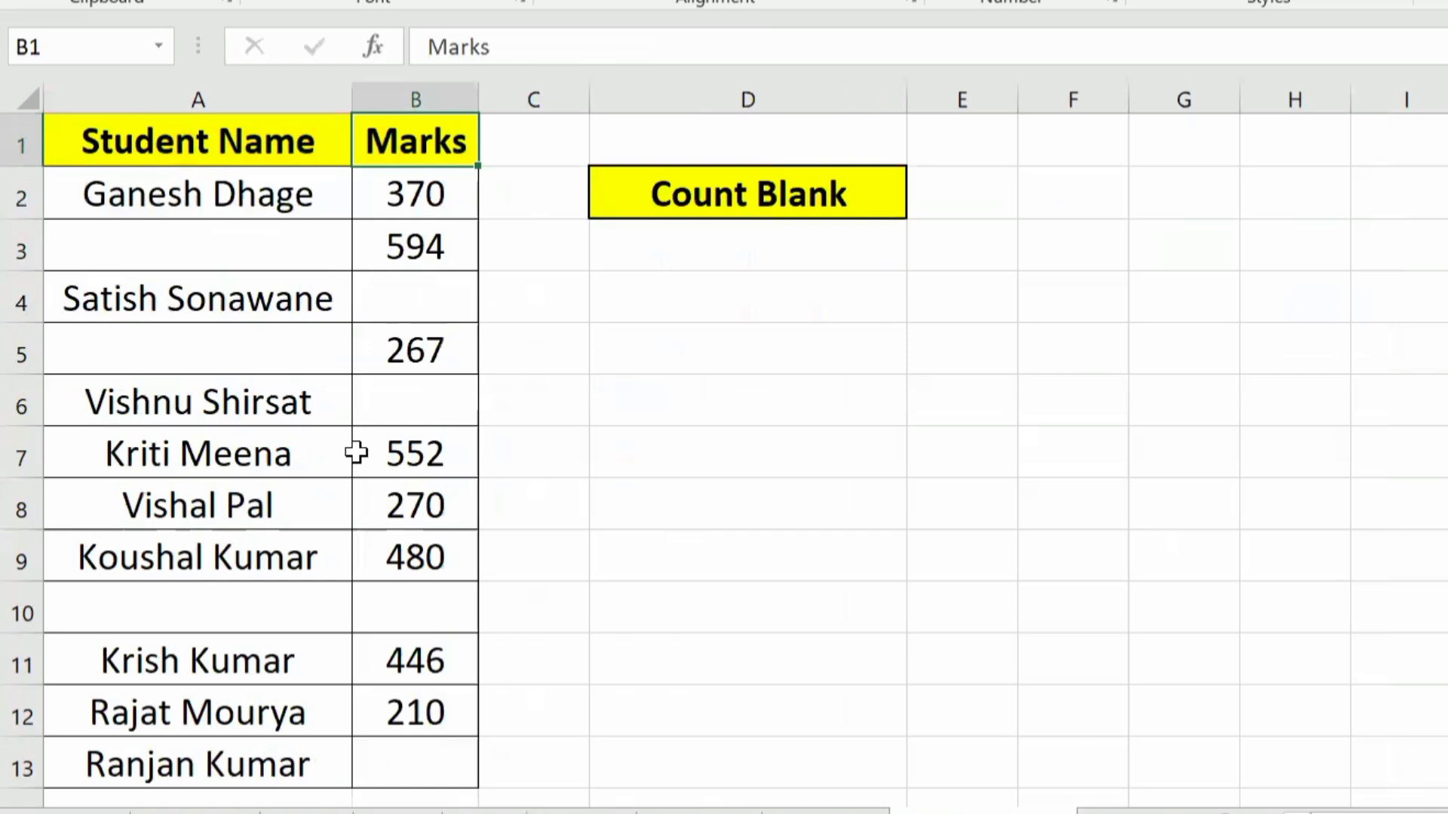
# Step: Count the blank cells across the Student Name and Marks columns in D3 with the formula =COUNTBLANK(A2:B13)
pyautogui.scroll(-6, 147, 390)
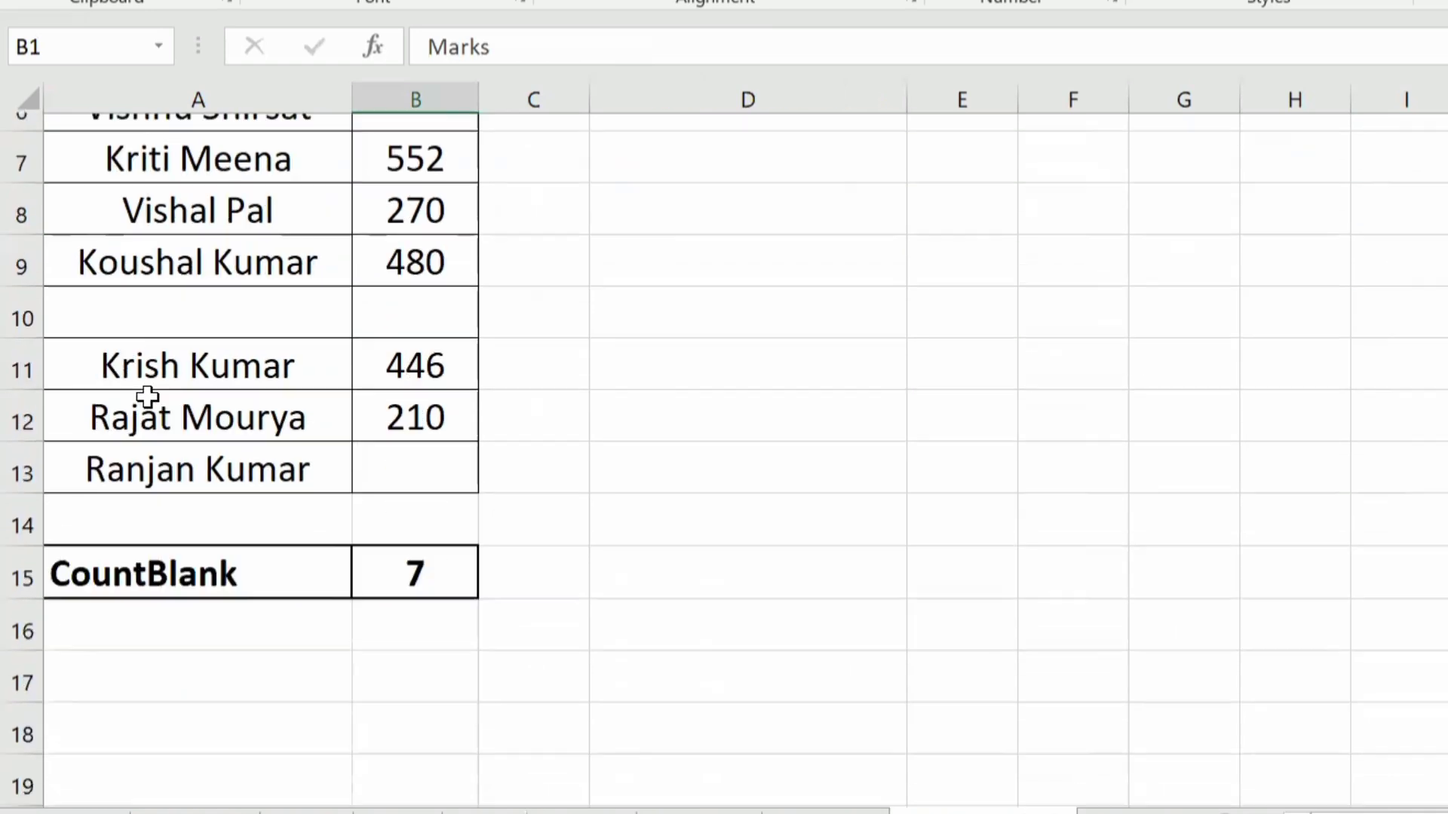
pyautogui.scroll(6, 149, 400)
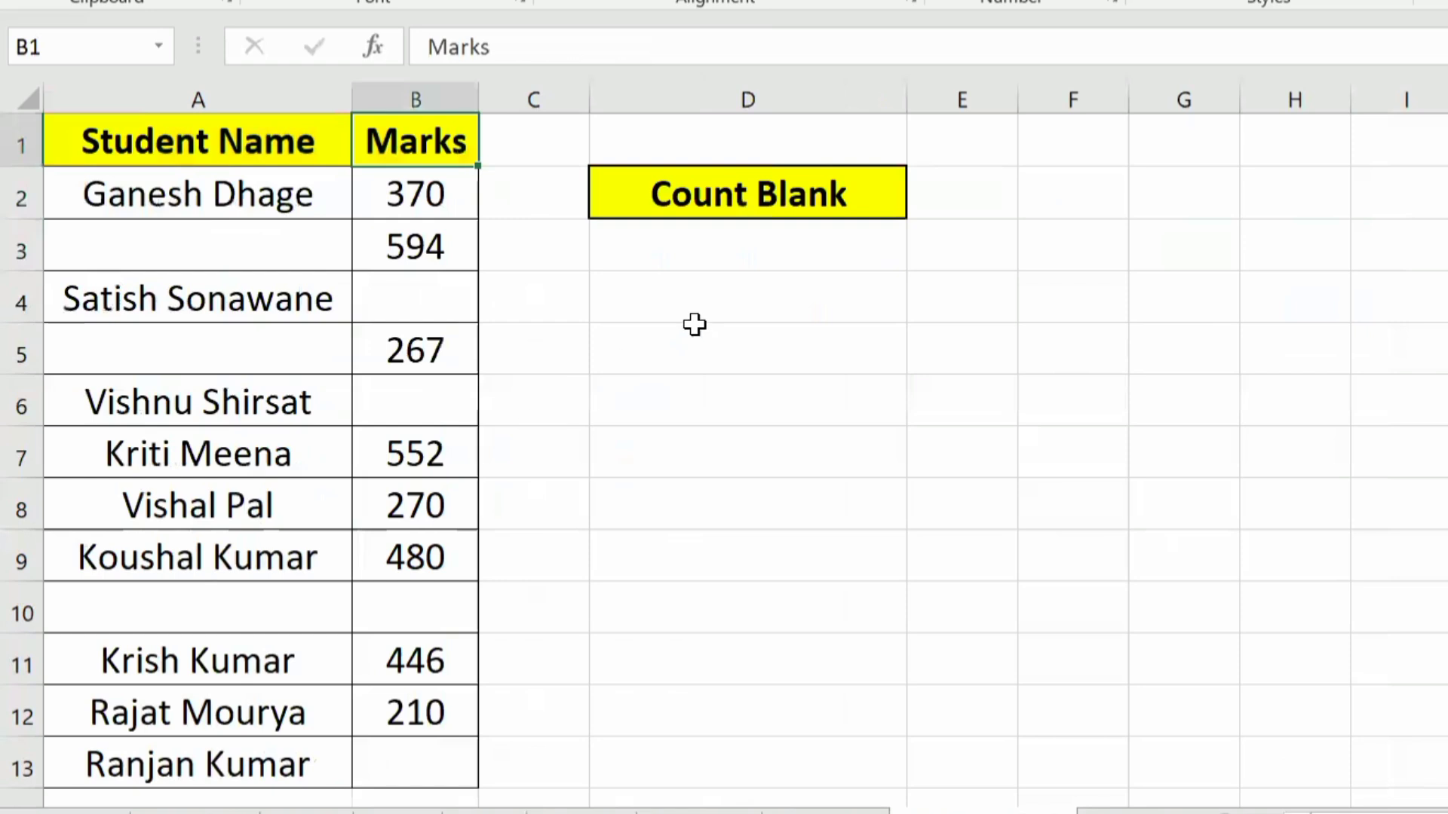
pyautogui.click(703, 258)
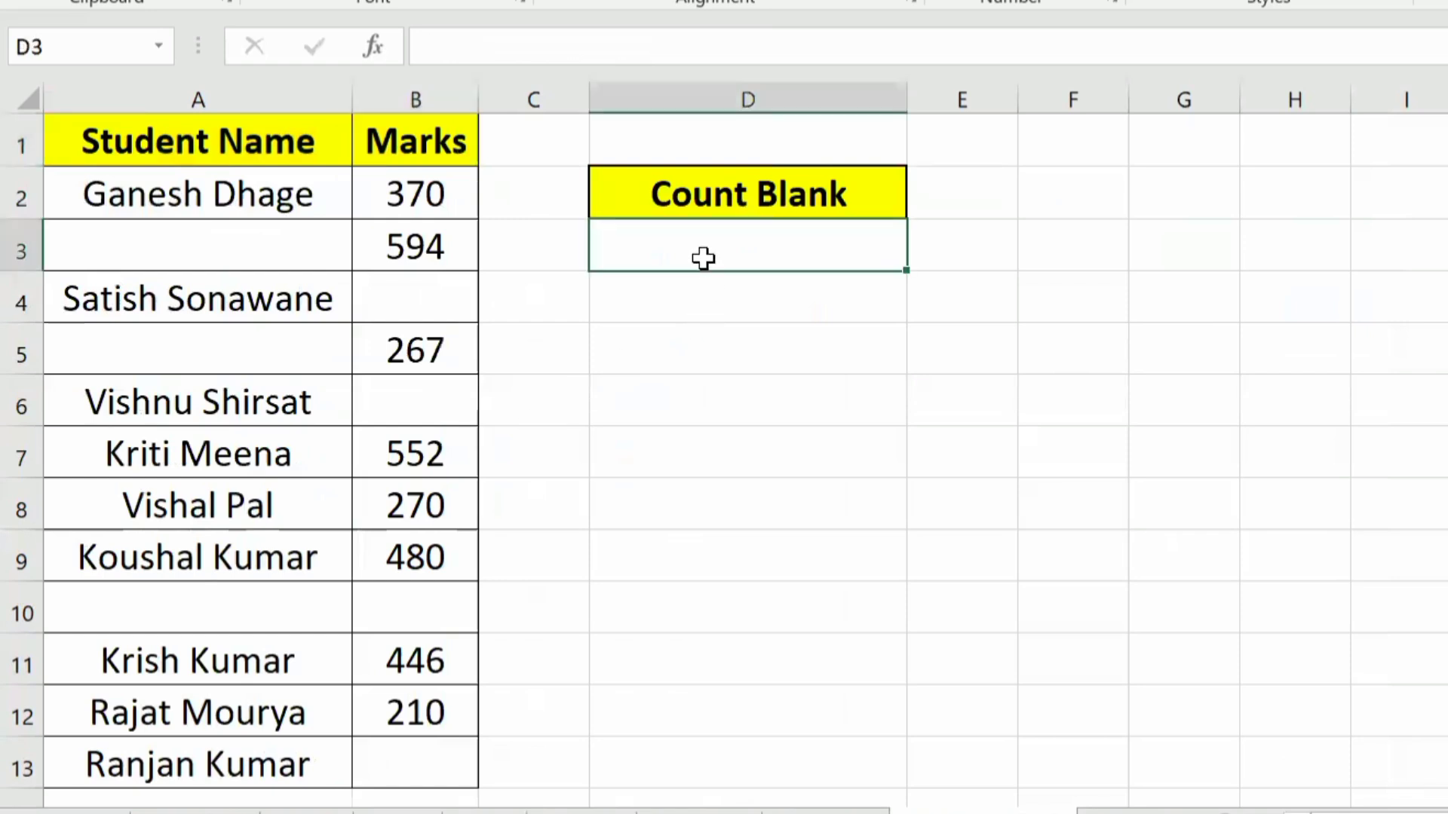
pyautogui.write('=')
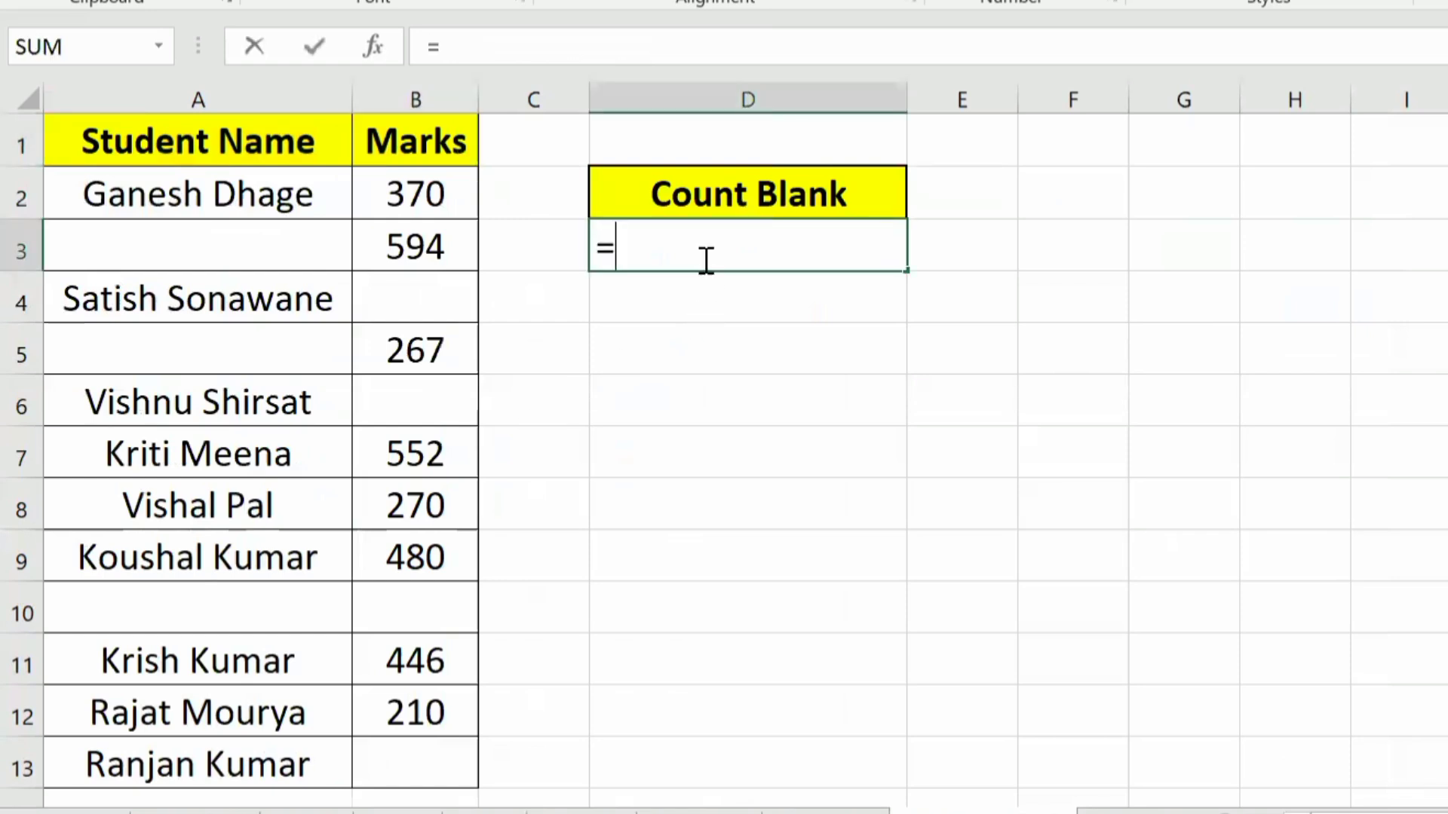
pyautogui.write('cou')
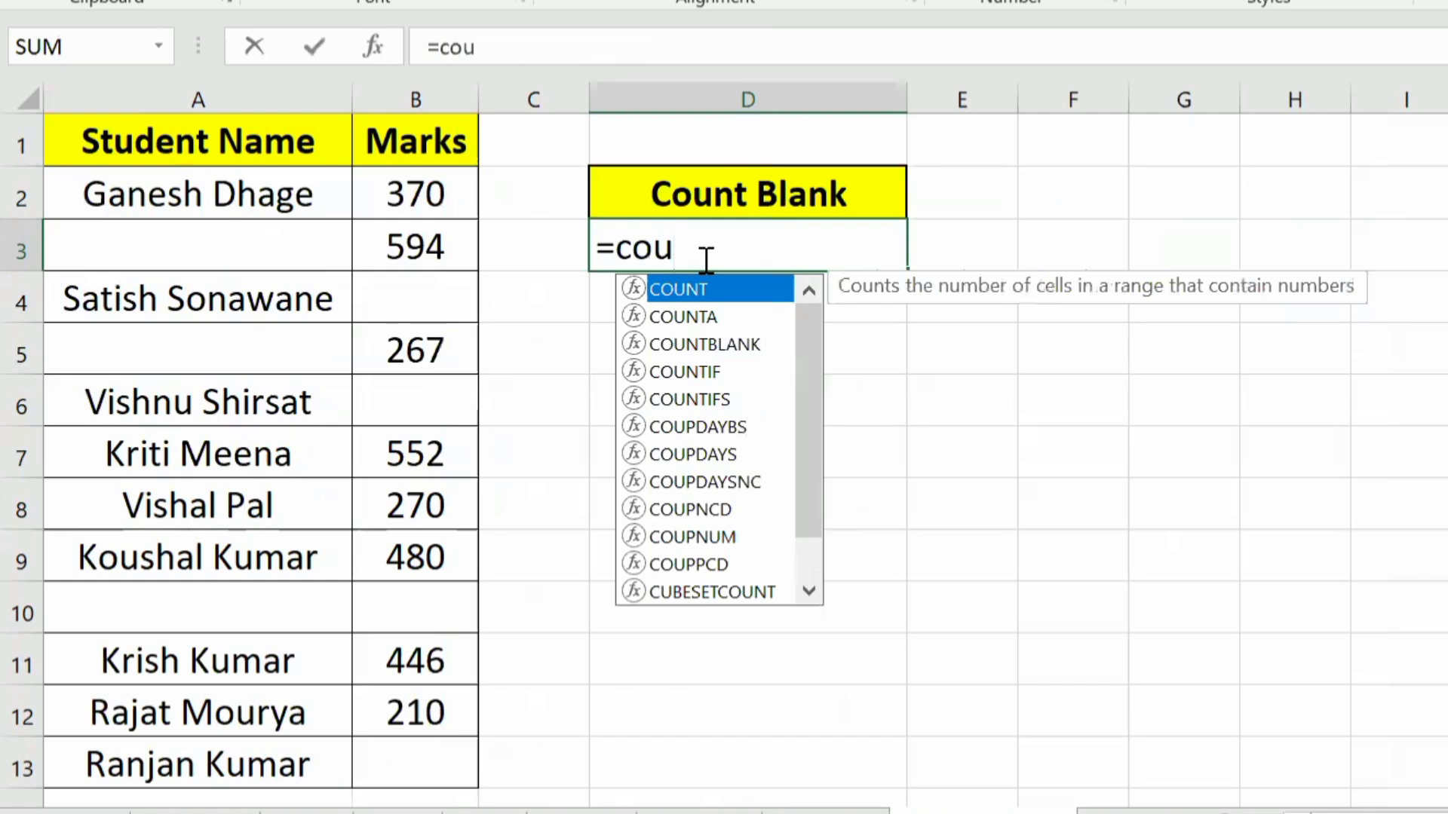
pyautogui.press('Down')
pyautogui.press('Down')
pyautogui.press('Tab')
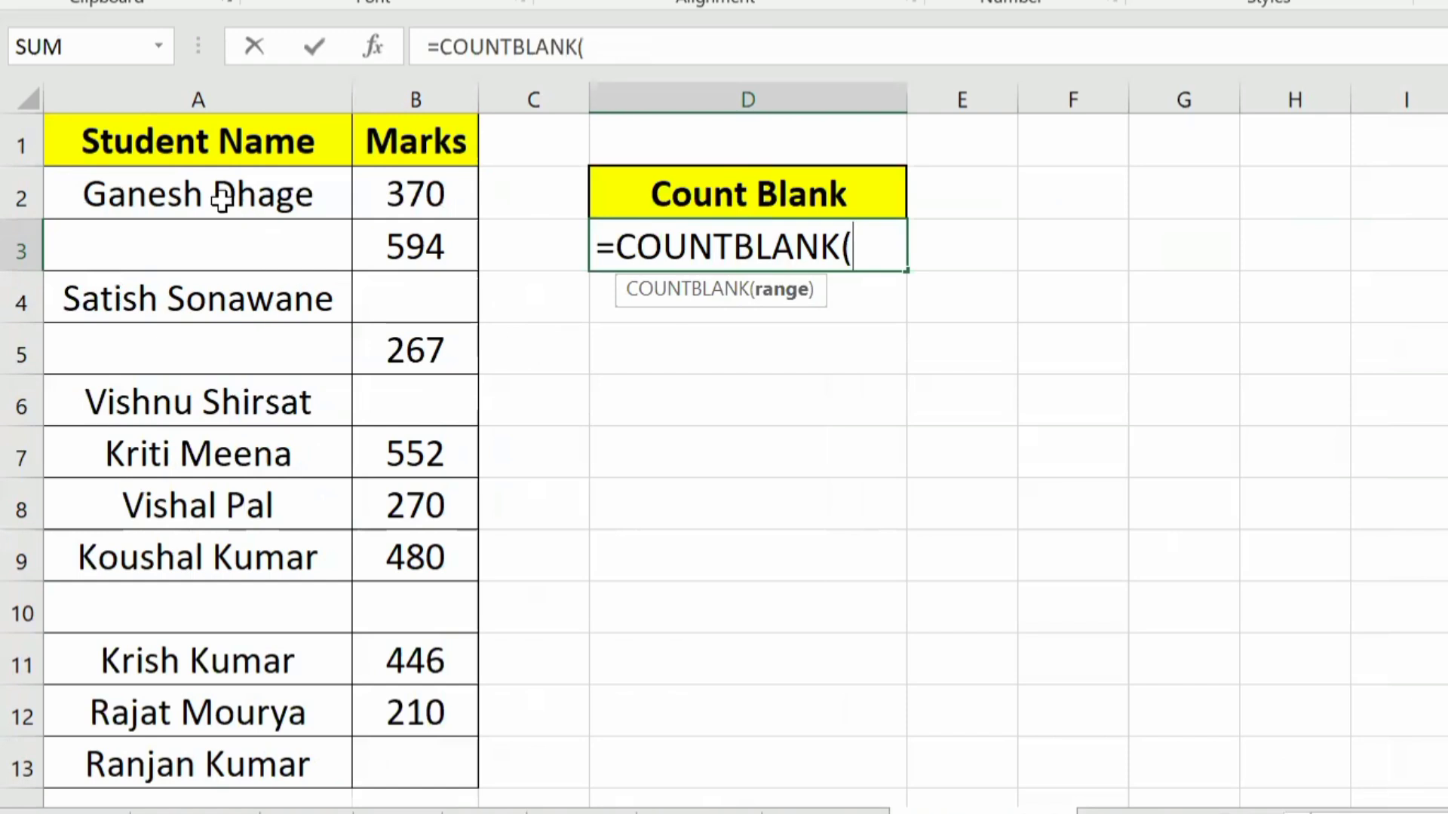
pyautogui.moveTo(194, 195); pyautogui.dragTo(370, 760)
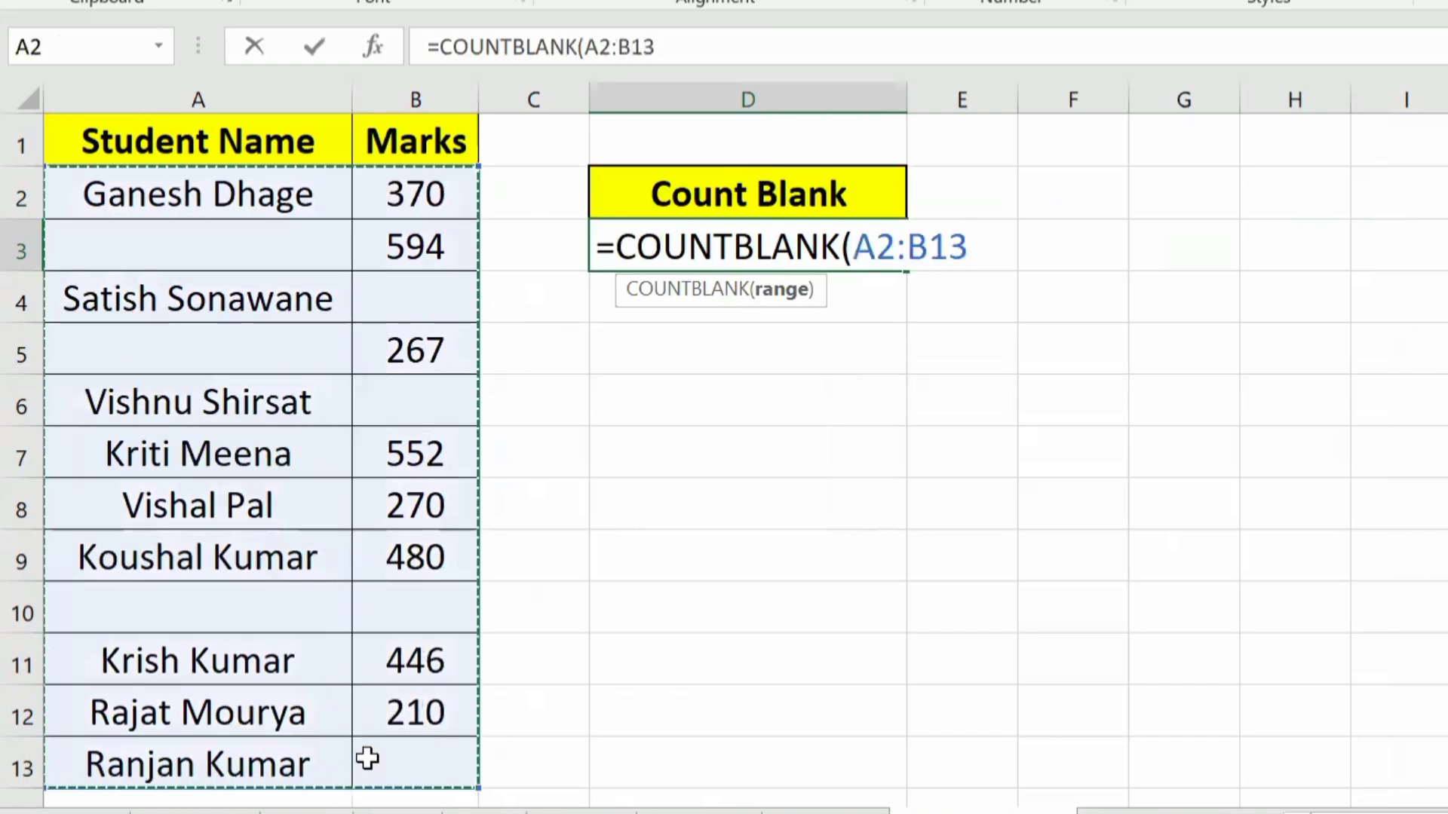
pyautogui.write(')')
pyautogui.hotkey('ctrl', 'Return')
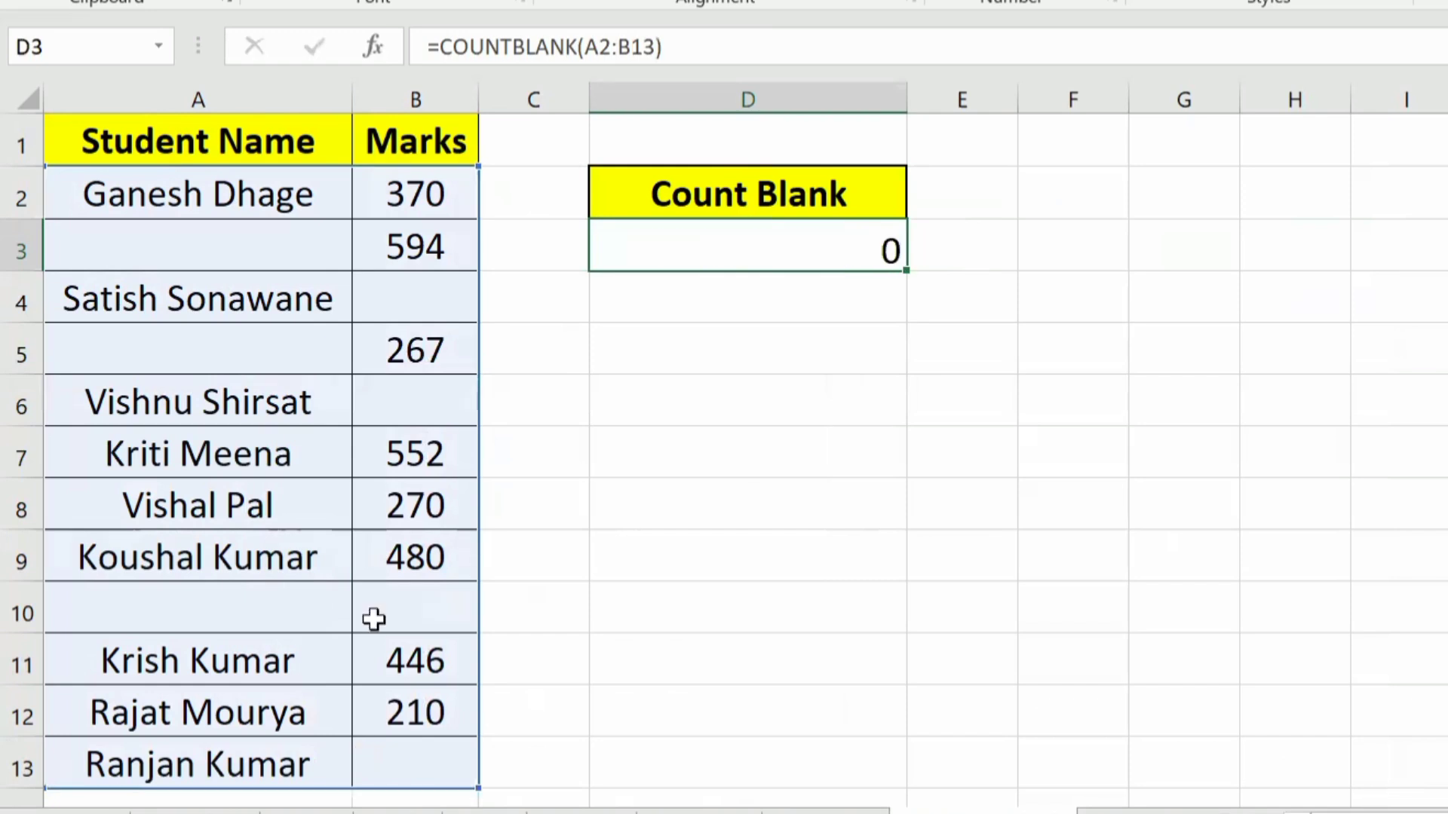
pyautogui.press('Return')
# Step: Check the count in D3 against the individual empty cells in the Student Name and Marks columns
pyautogui.click(218, 244)
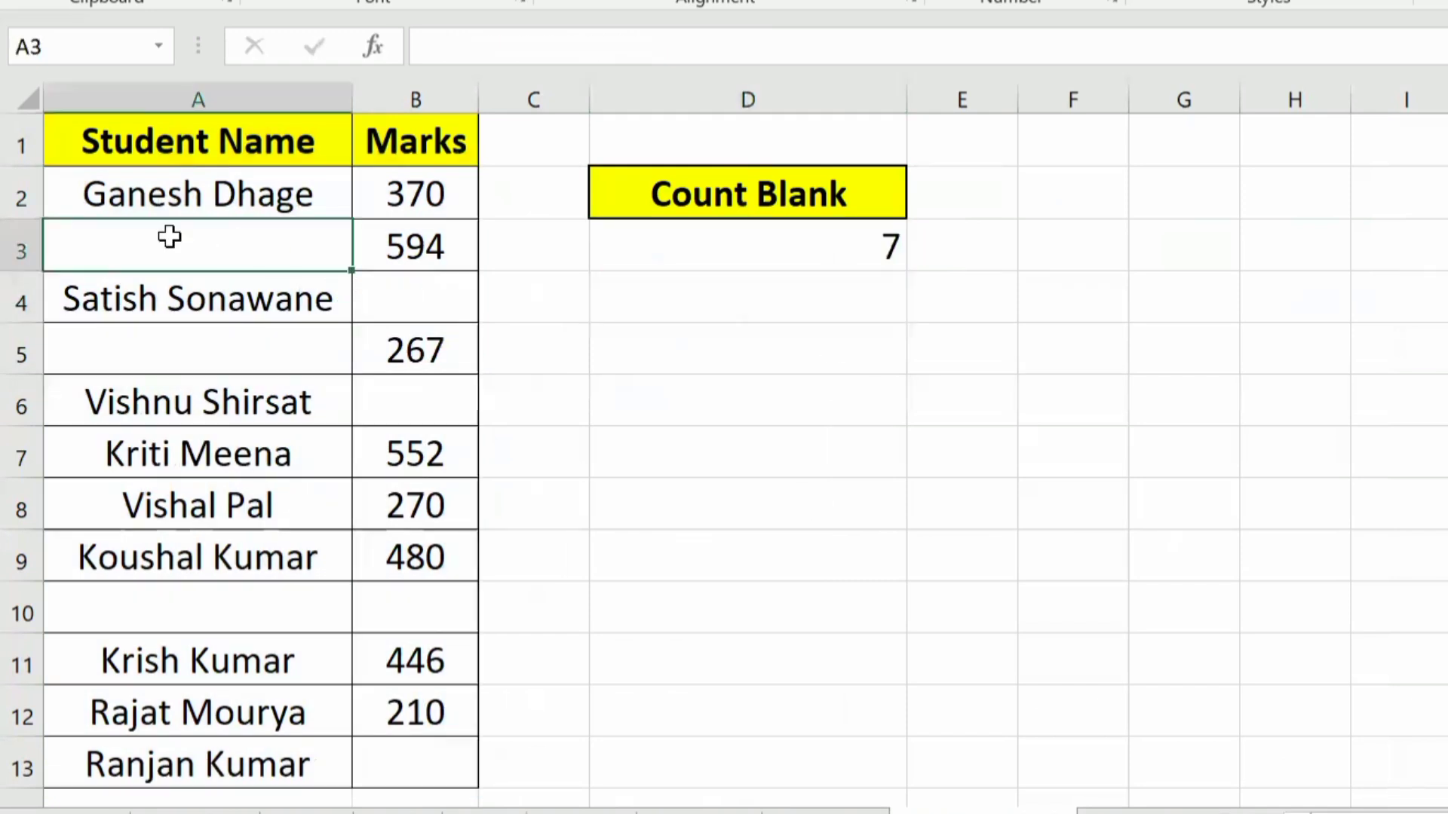
pyautogui.click(431, 308)
pyautogui.click(420, 400)
pyautogui.click(188, 355)
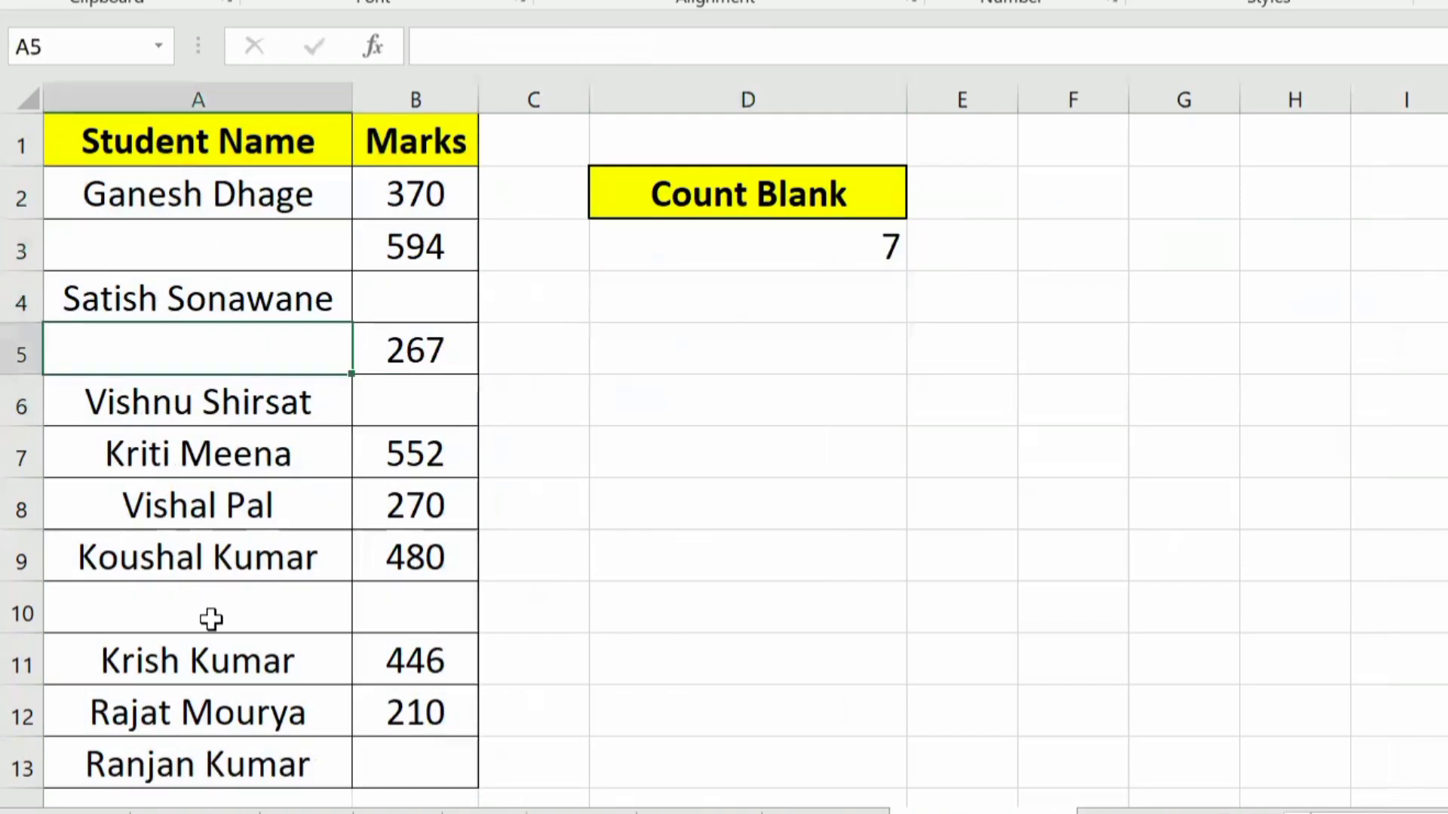
pyautogui.click(211, 619)
pyautogui.click(433, 627)
pyautogui.click(462, 769)
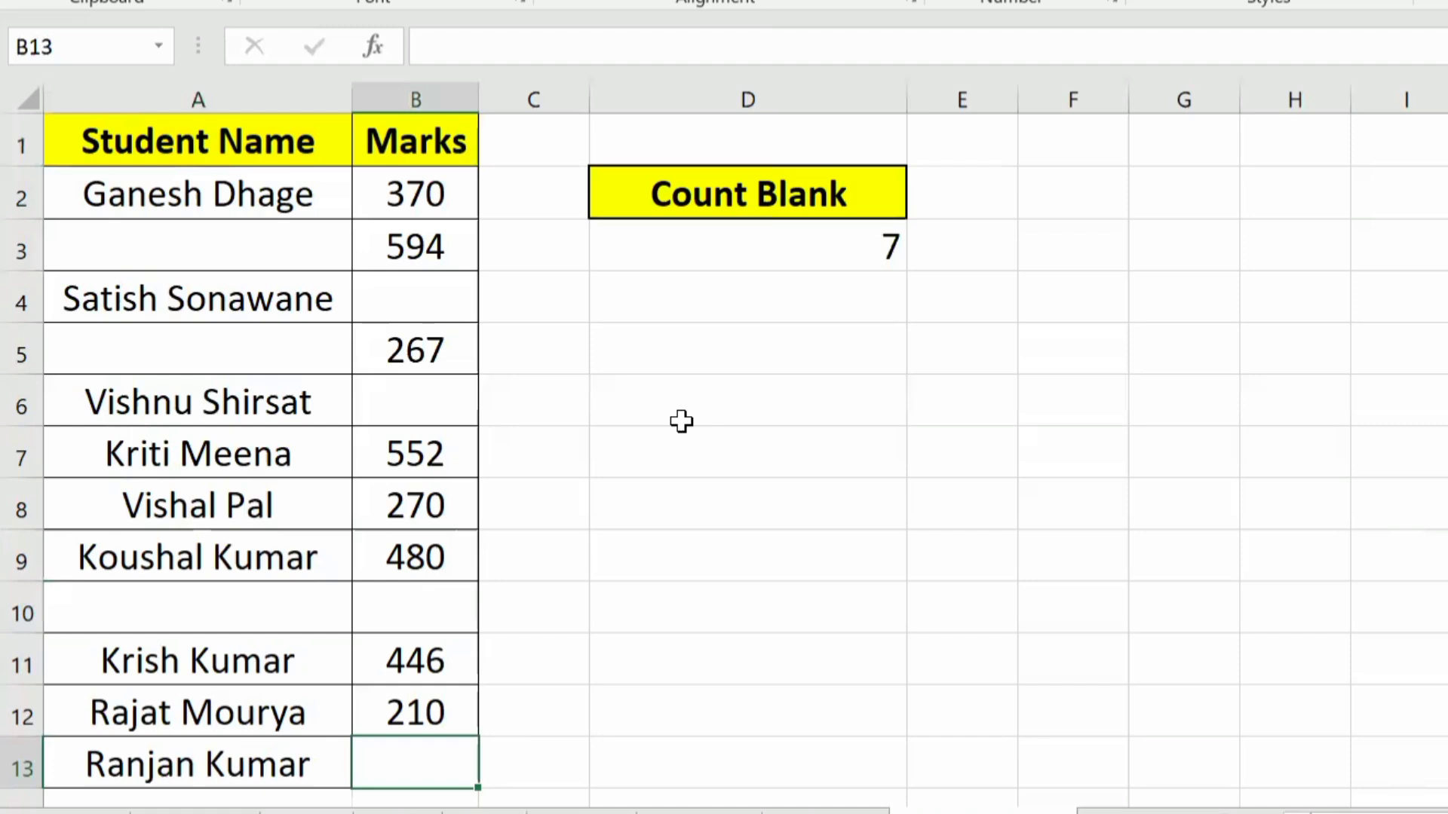
# Step: Clear D3 and count only the blank Marks cells there with the formula =COUNTBLANK(B2:B13)
pyautogui.click(854, 258)
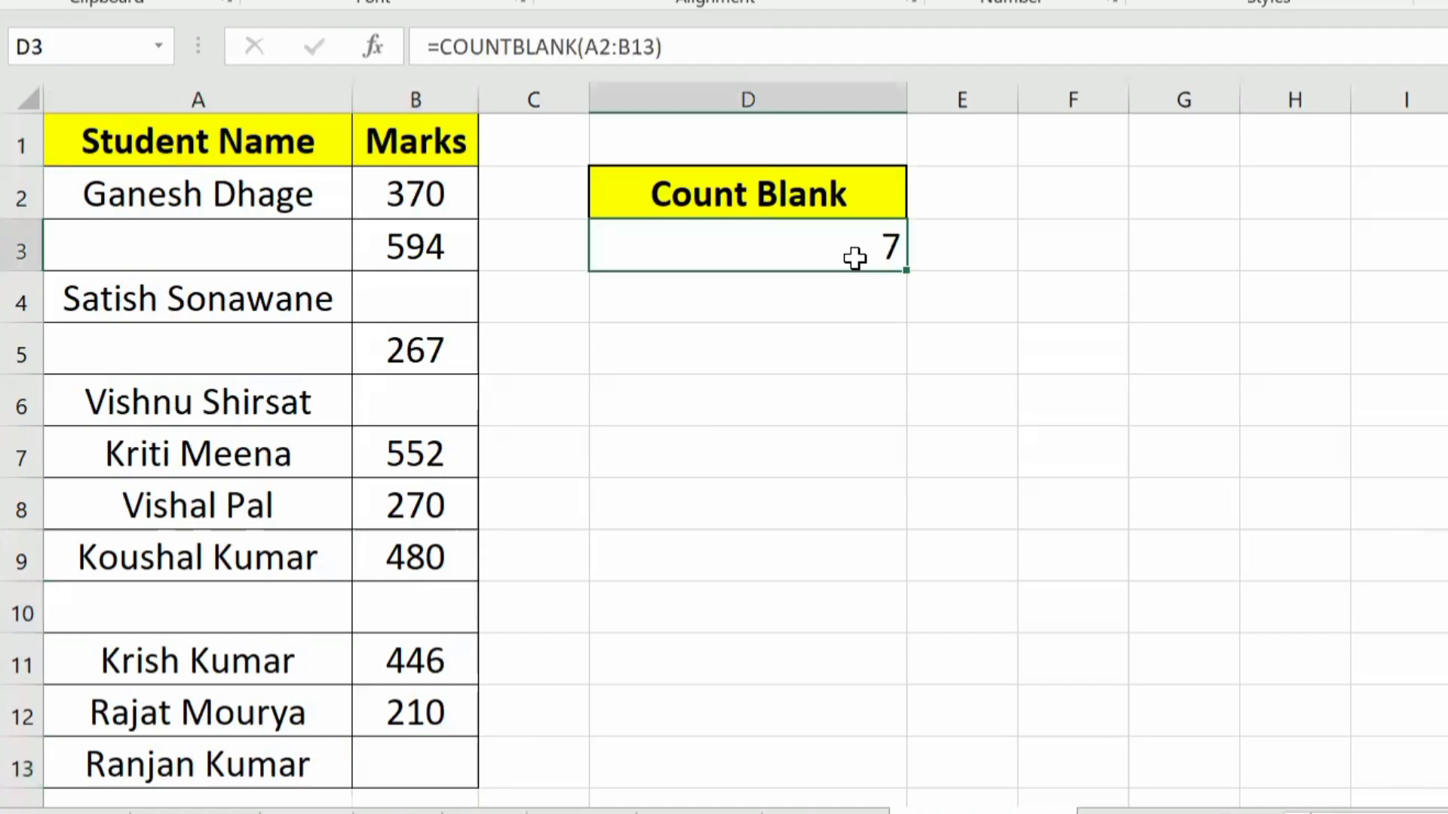
pyautogui.press('Delete')
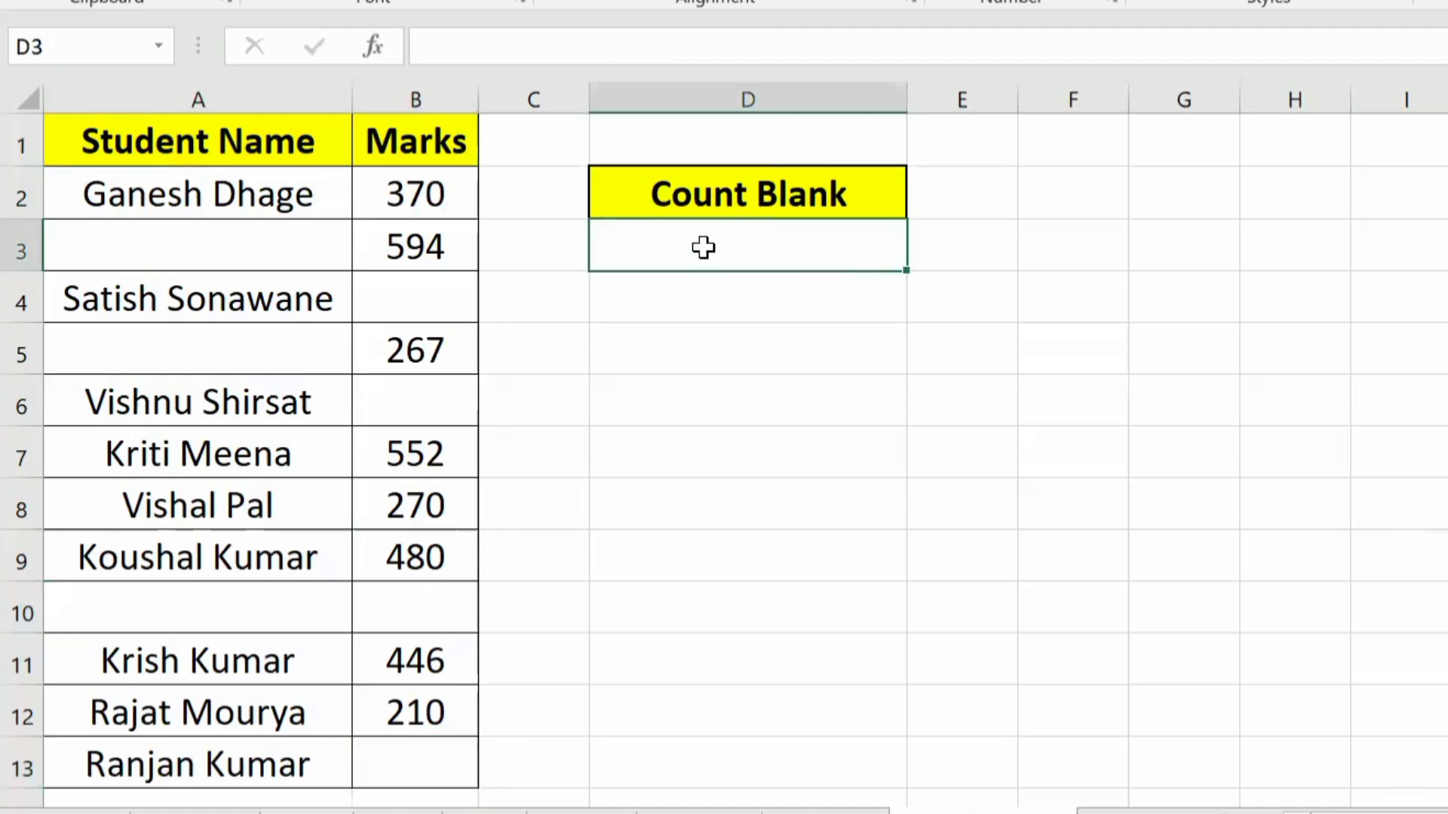
pyautogui.write('=coun')
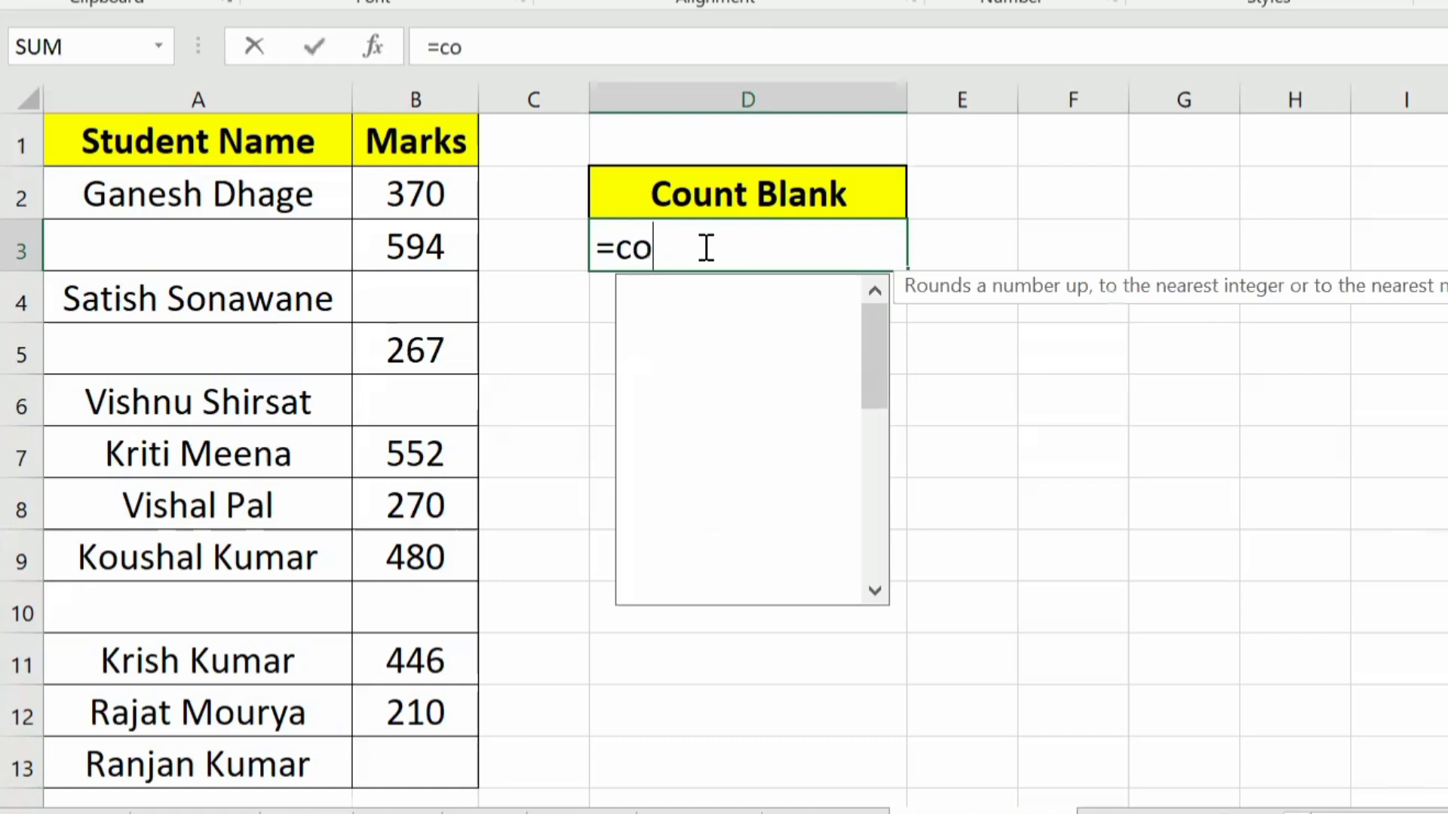
pyautogui.press('Down')
pyautogui.press('Down')
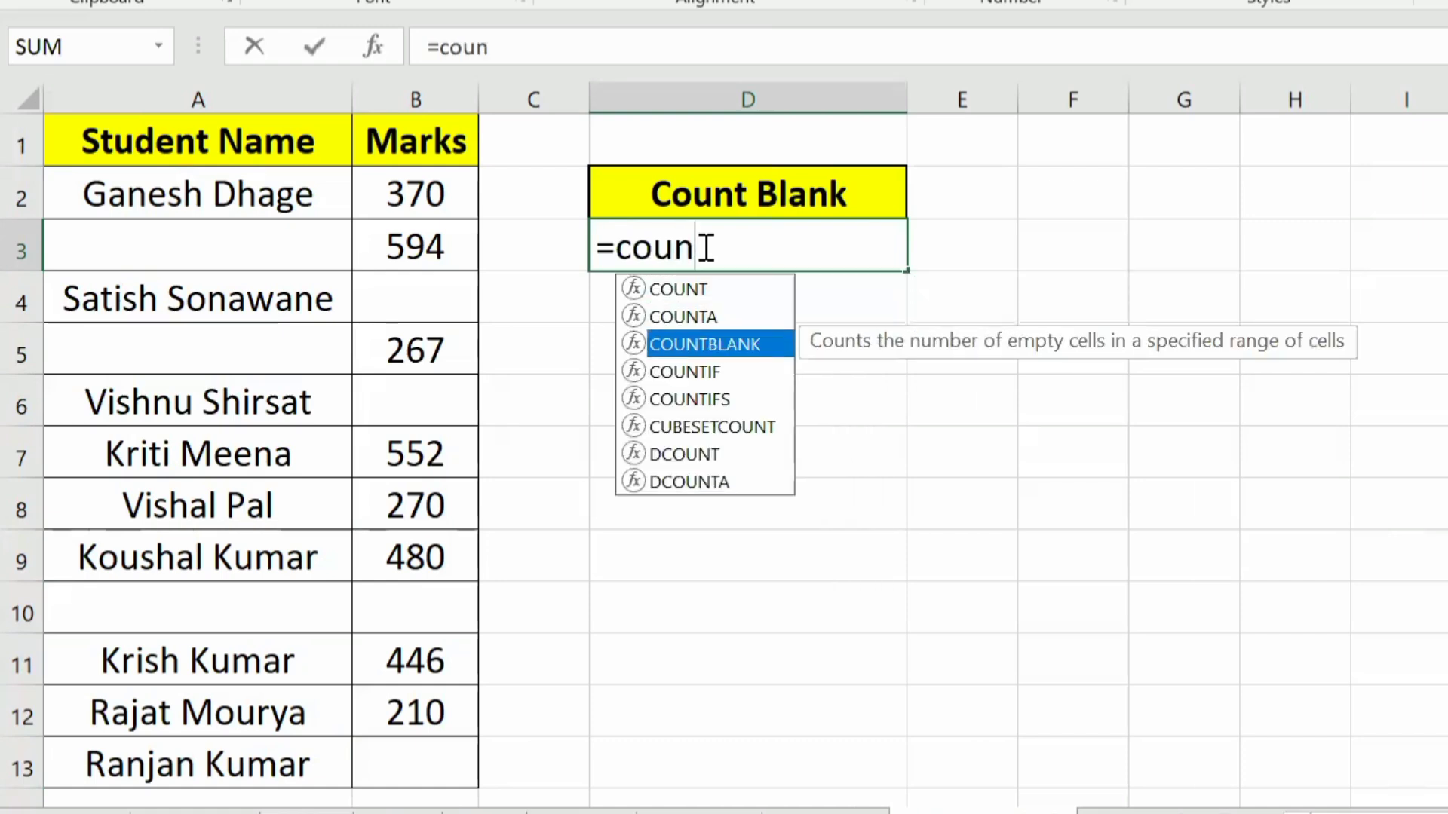
pyautogui.press('Tab')
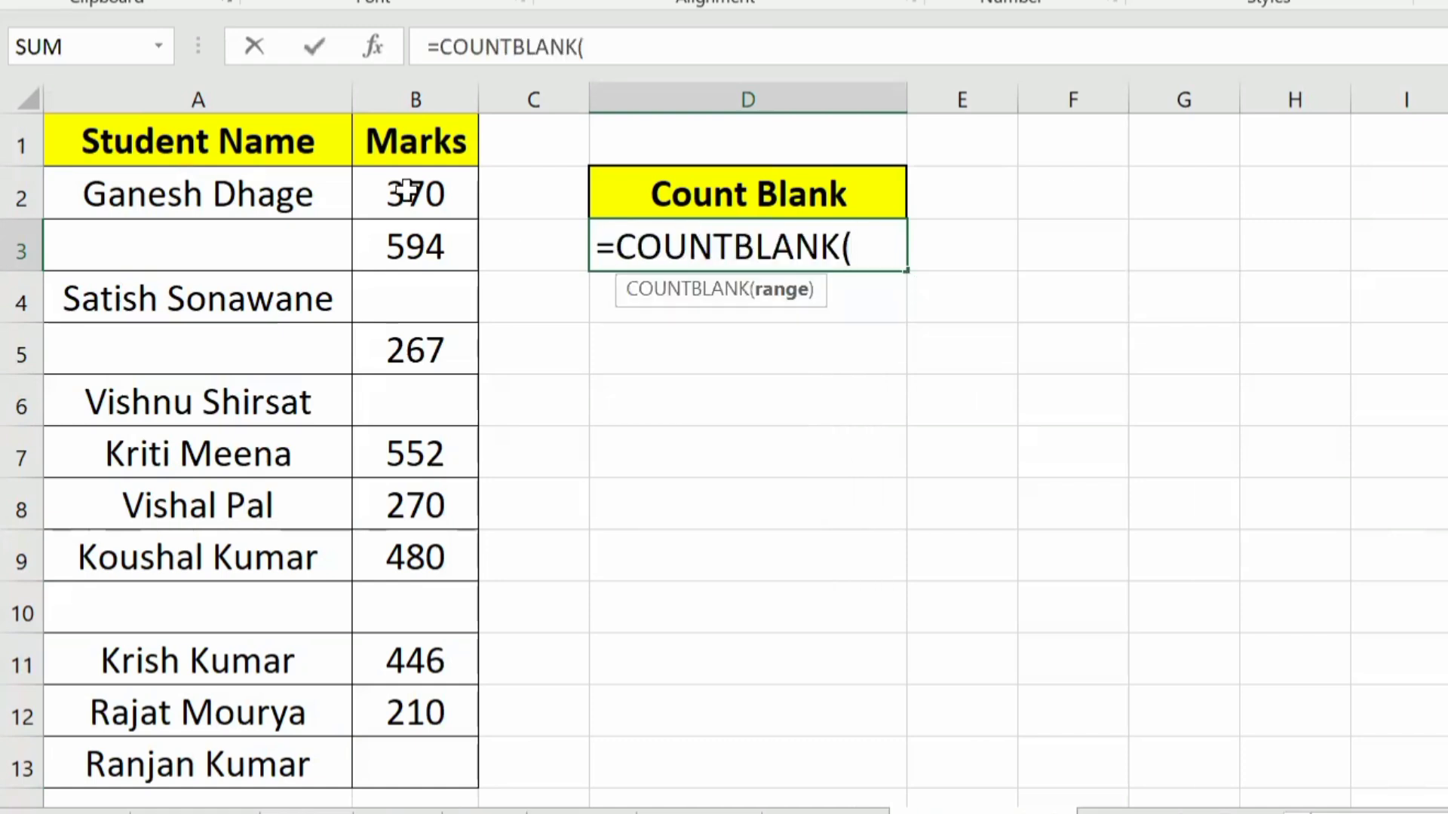
pyautogui.moveTo(394, 193); pyautogui.dragTo(387, 751)
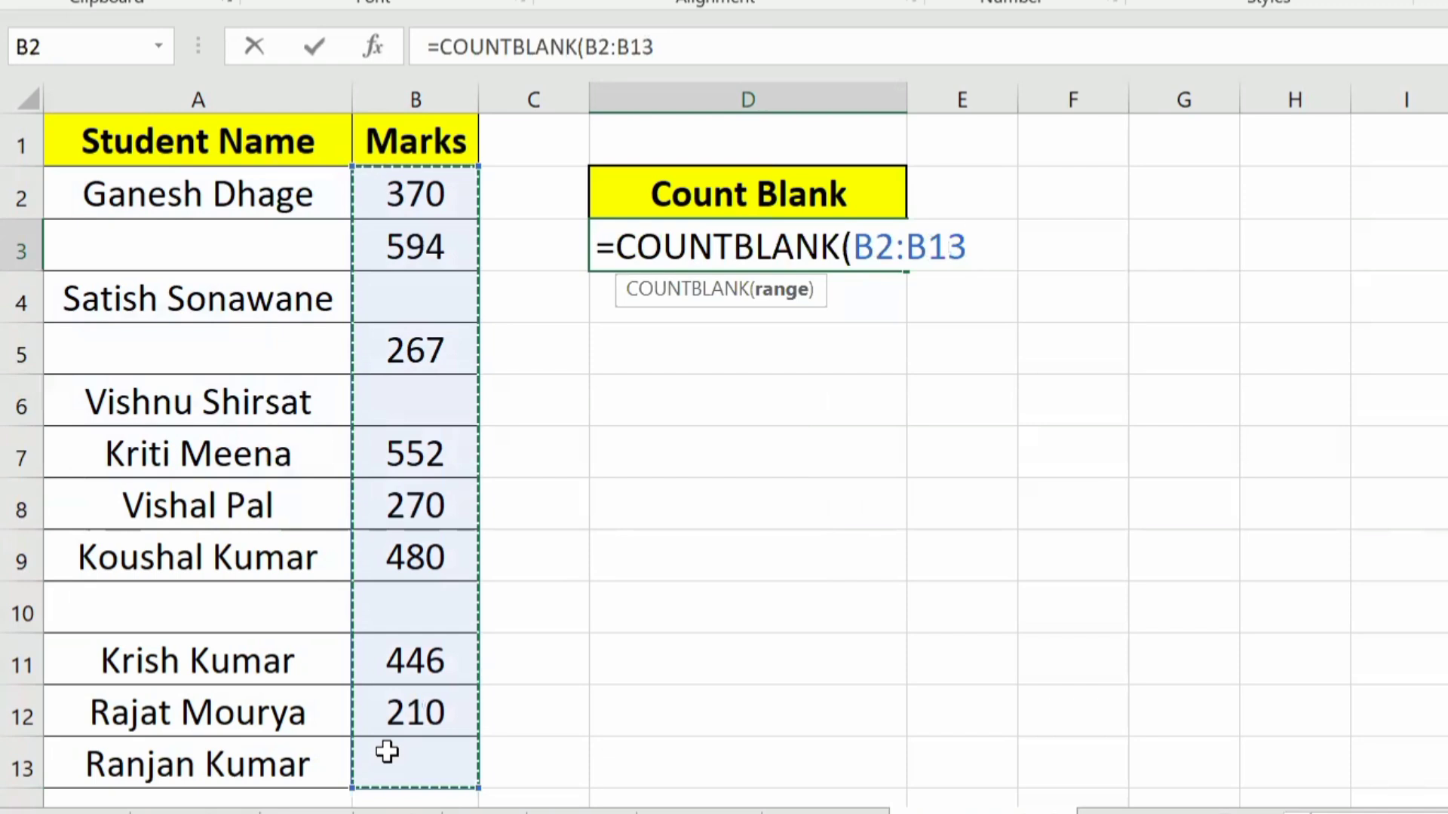
pyautogui.write(')')
pyautogui.press('Return')
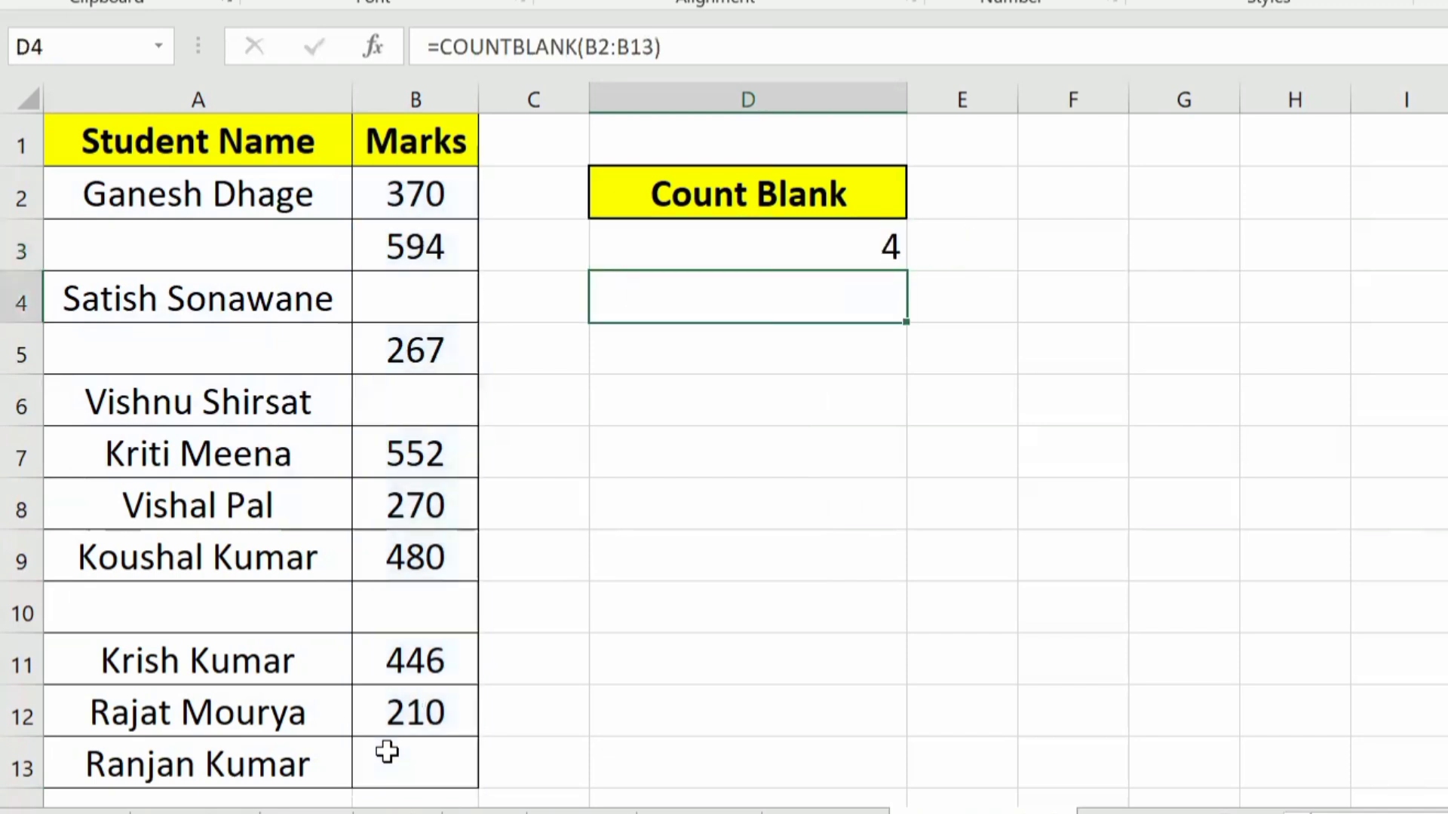
pyautogui.press('Up')
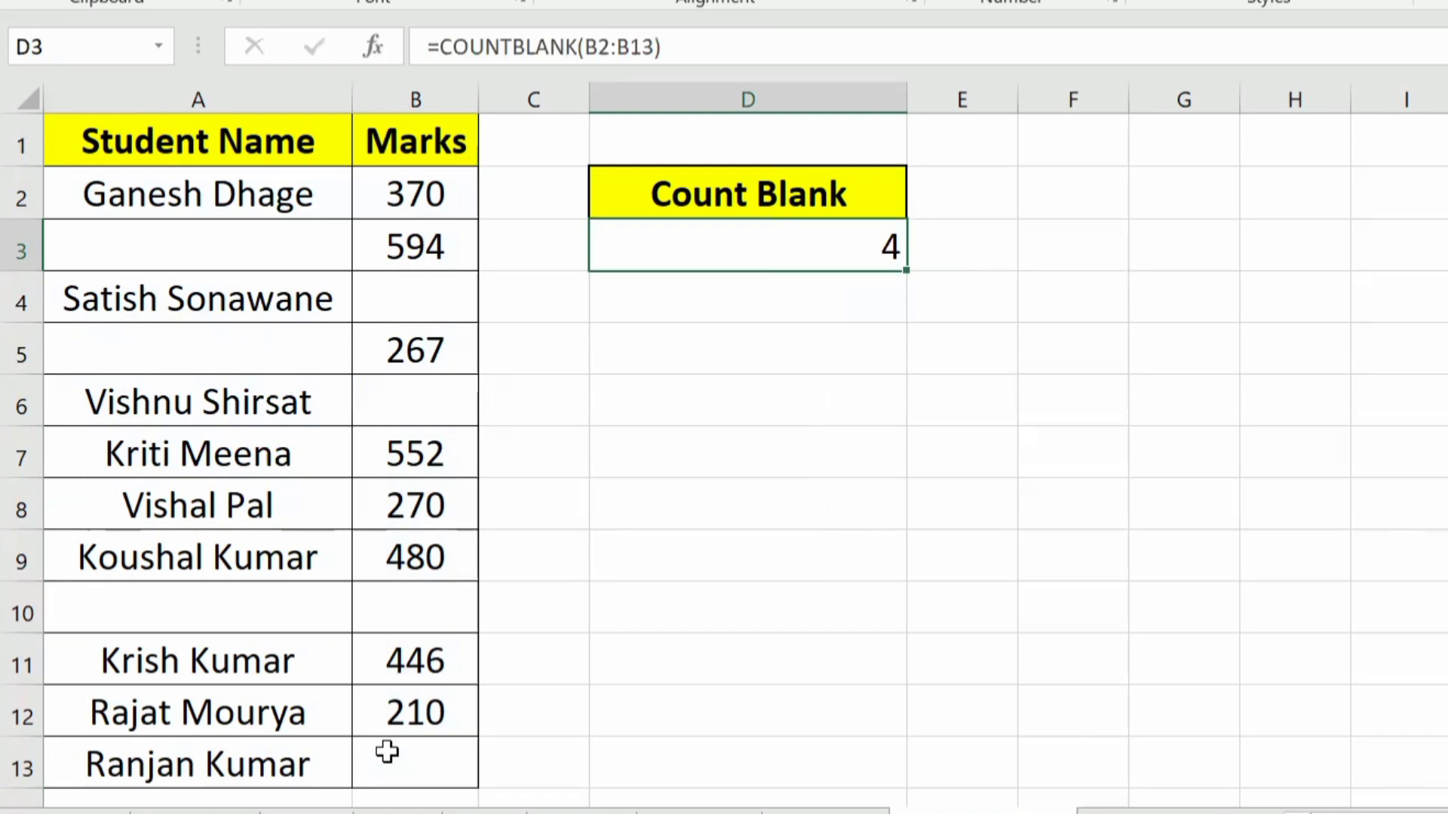
# Step: On the next sheet, average the first student's five subject marks in Total Average cell G2 with =AVERAGE(B2:F2)
pyautogui.hotkey('ctrl', 'pagedown')
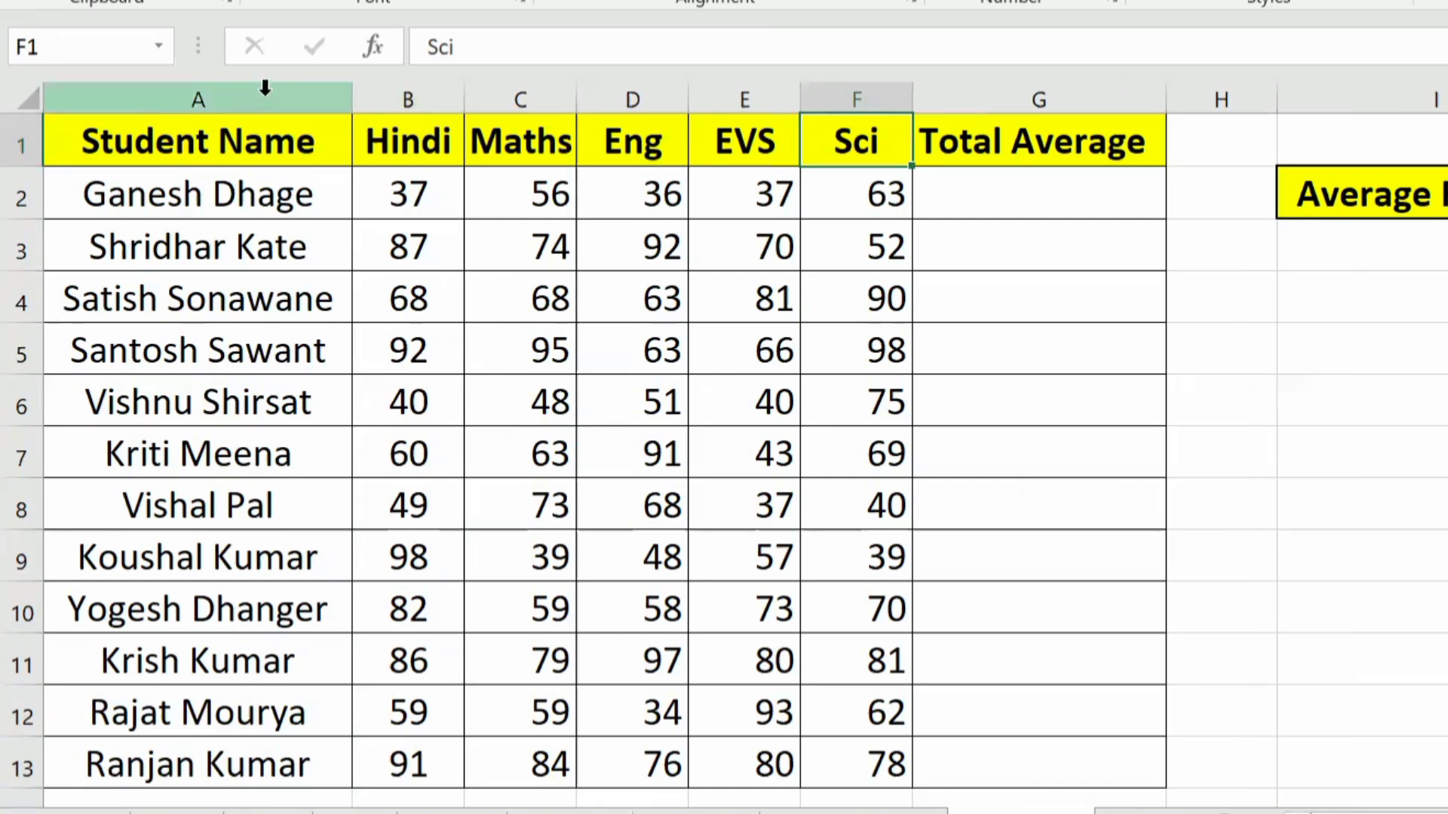
pyautogui.moveTo(265, 88); pyautogui.dragTo(890, 157)
pyautogui.click(1061, 197)
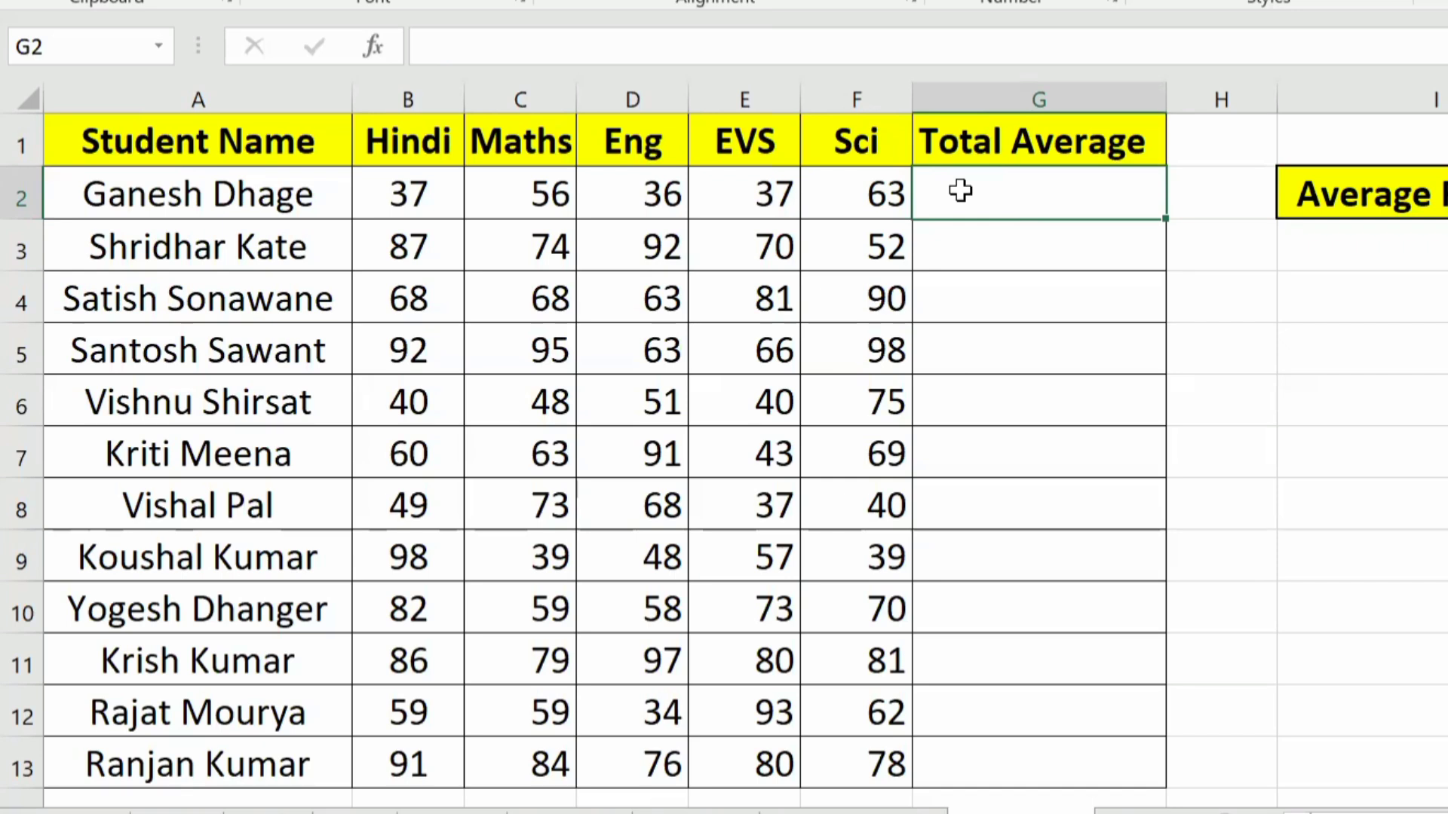
pyautogui.write('=')
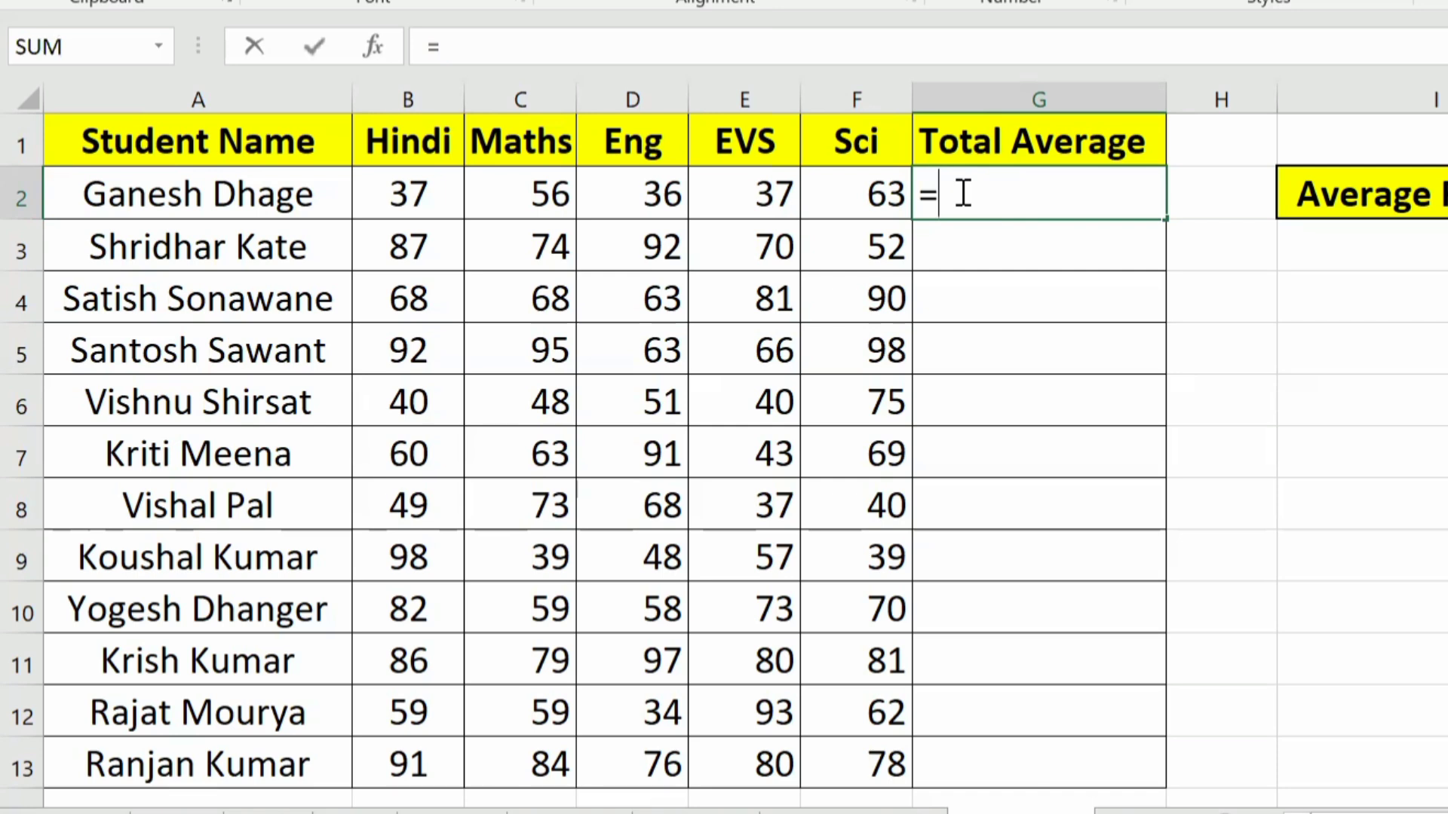
pyautogui.write('ave')
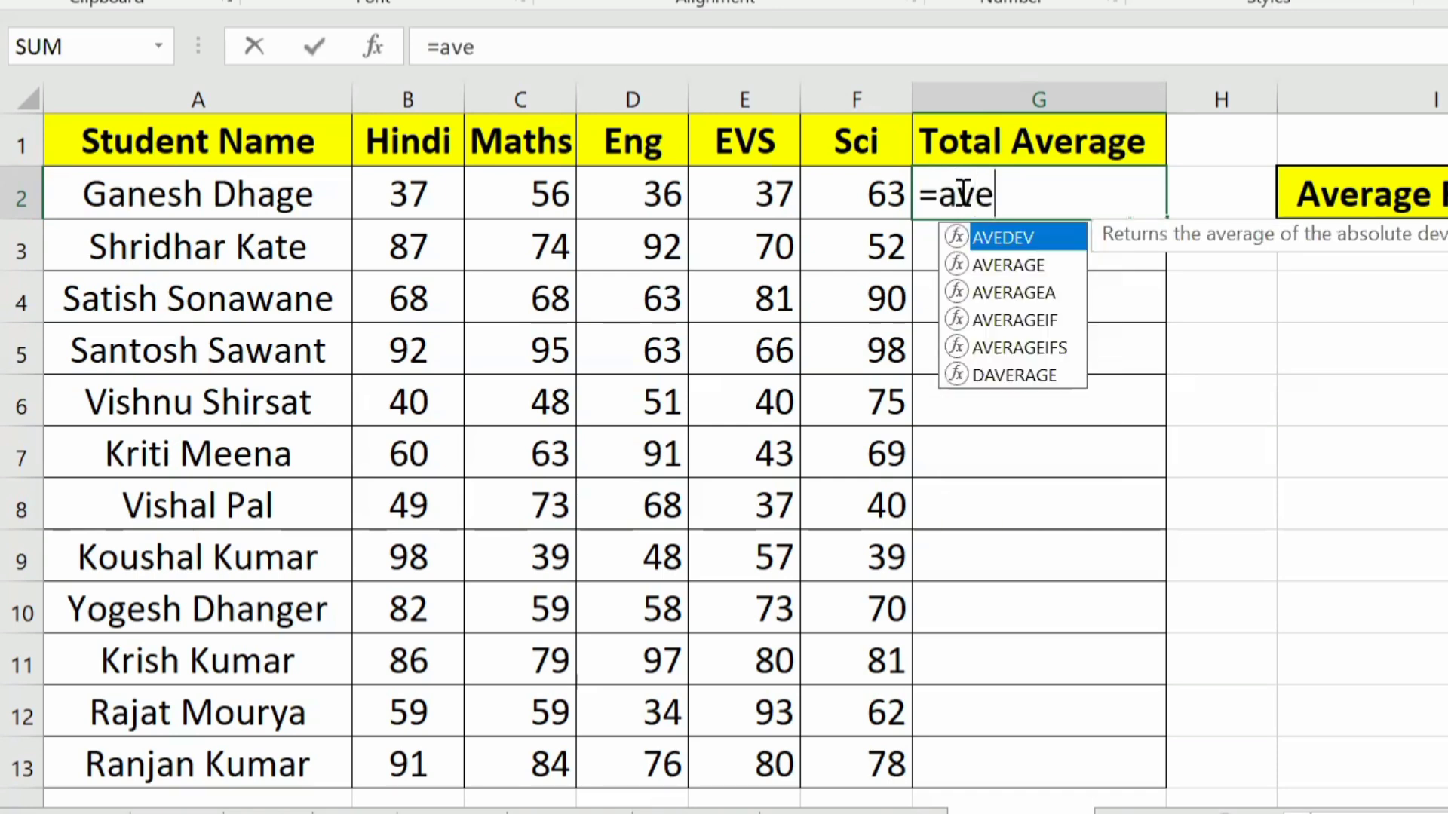
pyautogui.press('Down')
pyautogui.press('Tab')
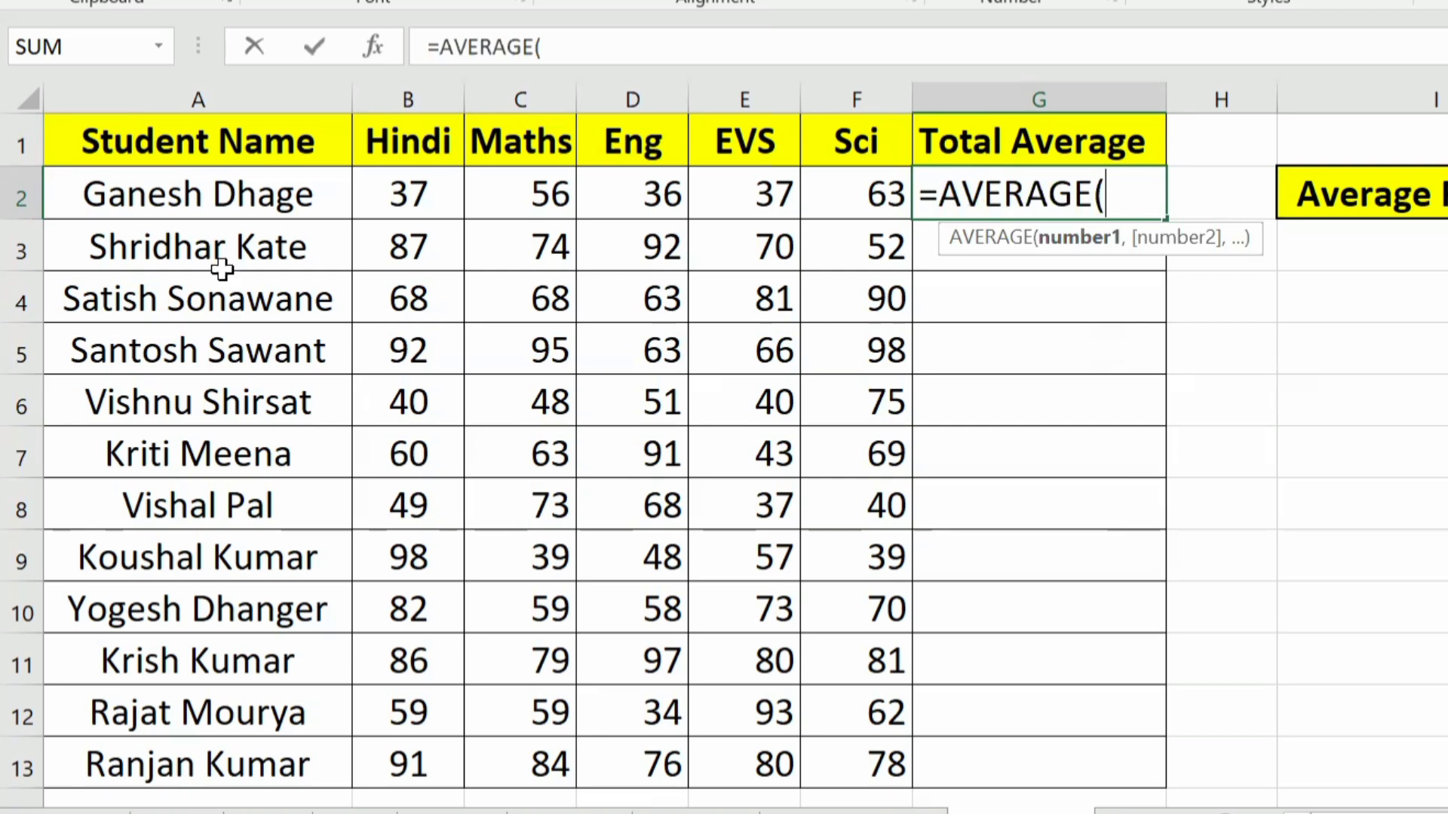
pyautogui.click(406, 197)
pyautogui.moveTo(406, 198); pyautogui.dragTo(883, 218)
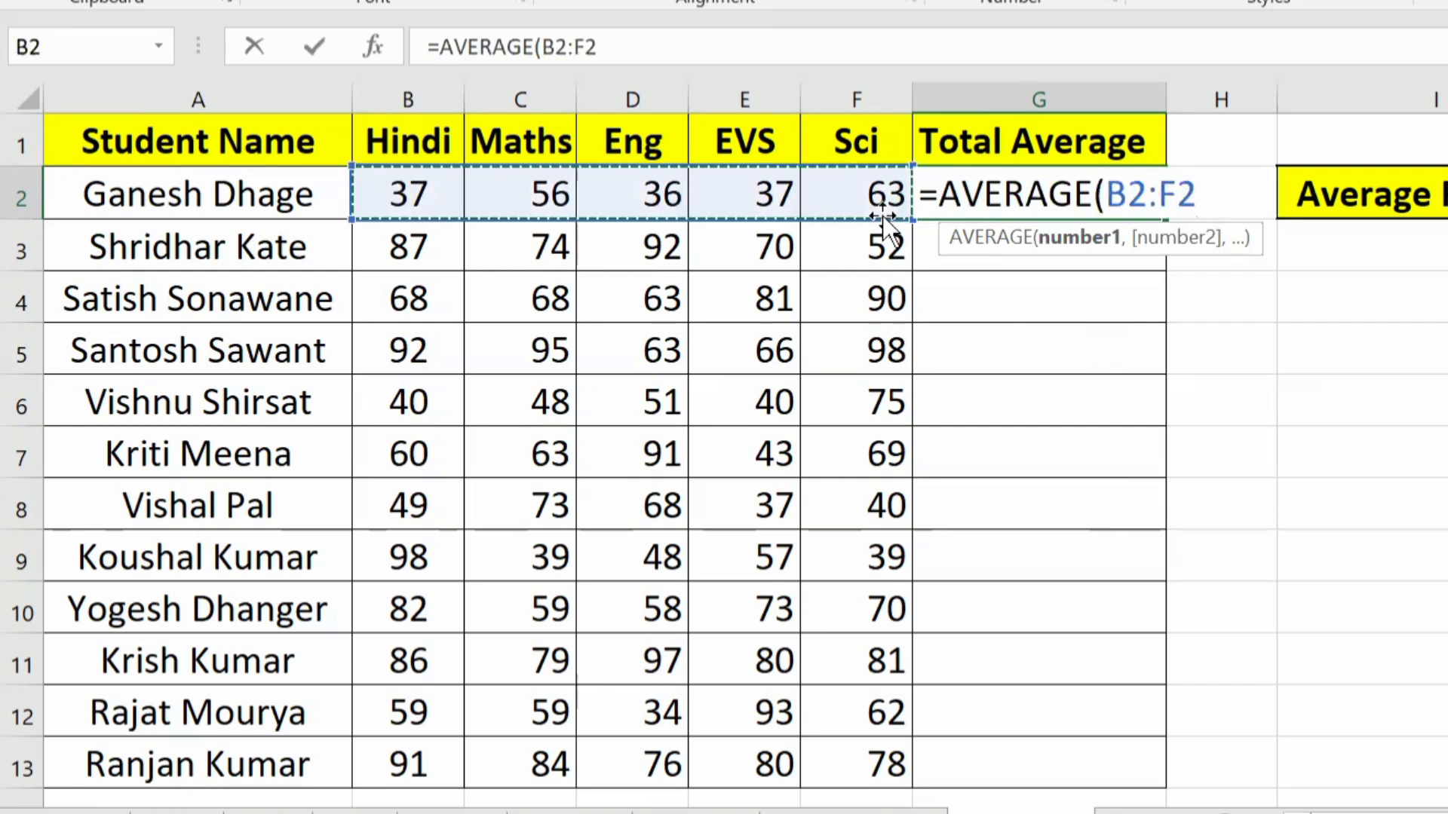
pyautogui.write(')')
pyautogui.press('Return')
pyautogui.press('Up')
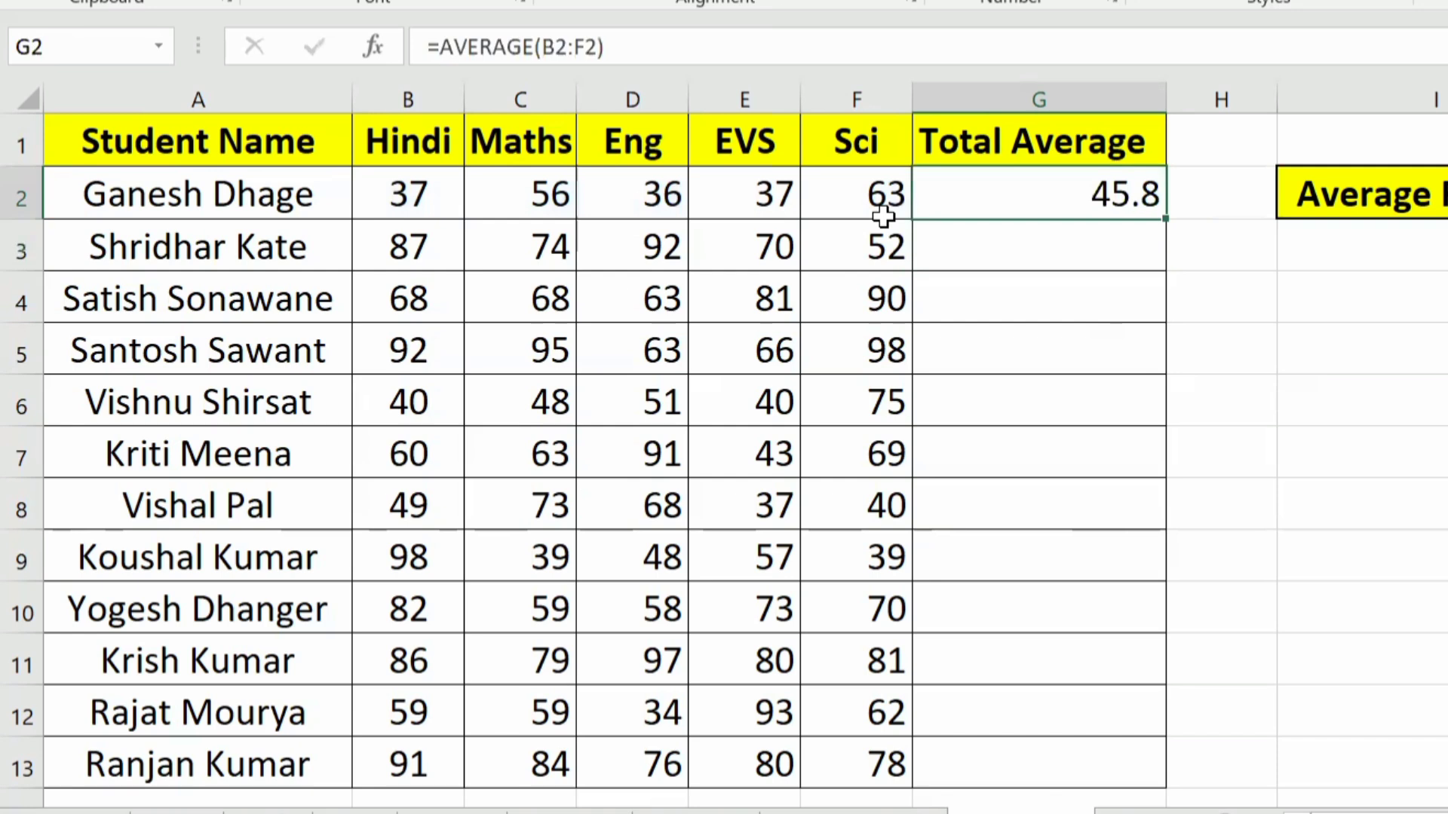
# Step: Fill the Total Average formula from G2 down to G13 for all students and review the filled column
pyautogui.doubleClick(1164, 220)
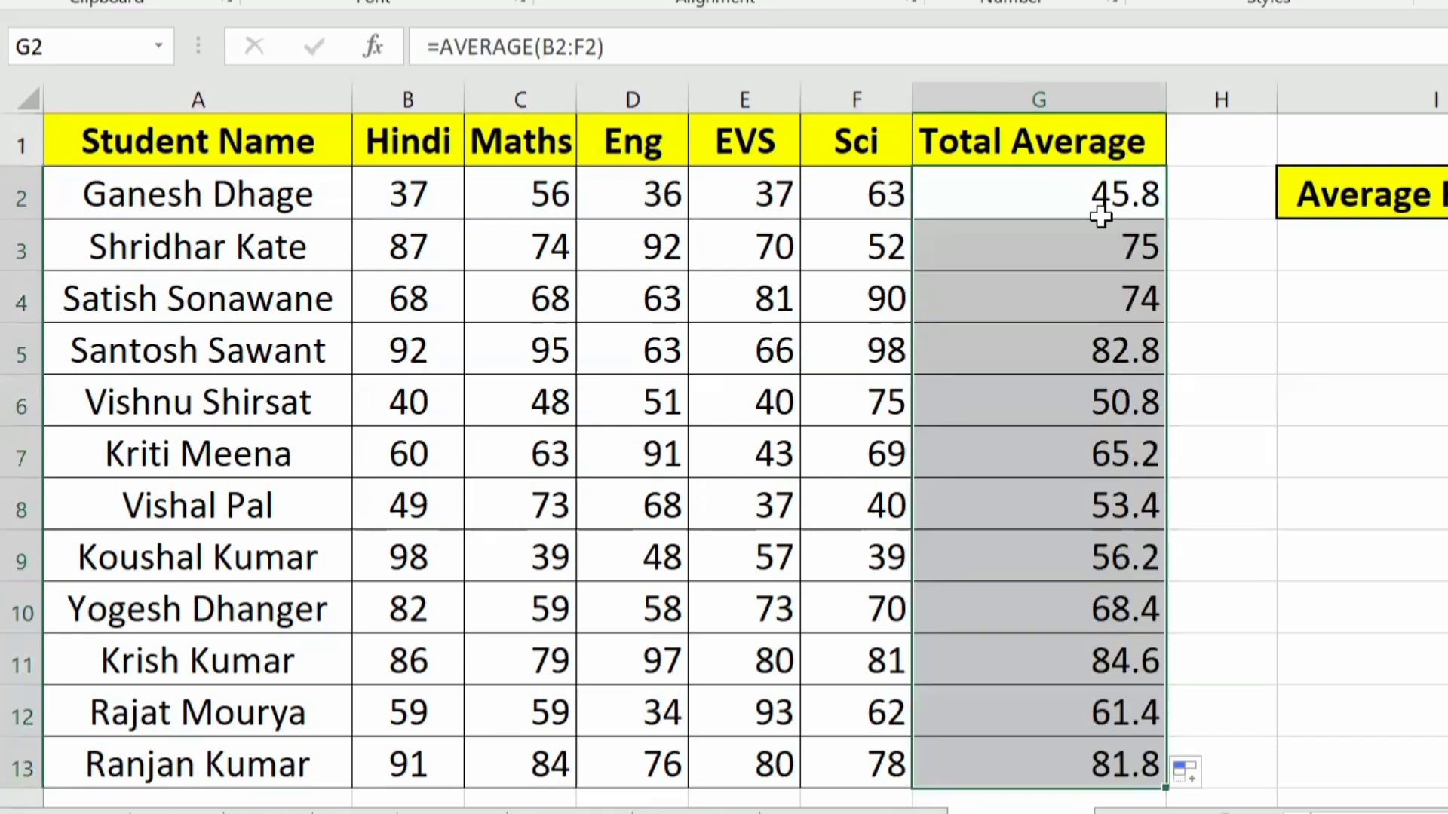
pyautogui.click(517, 283)
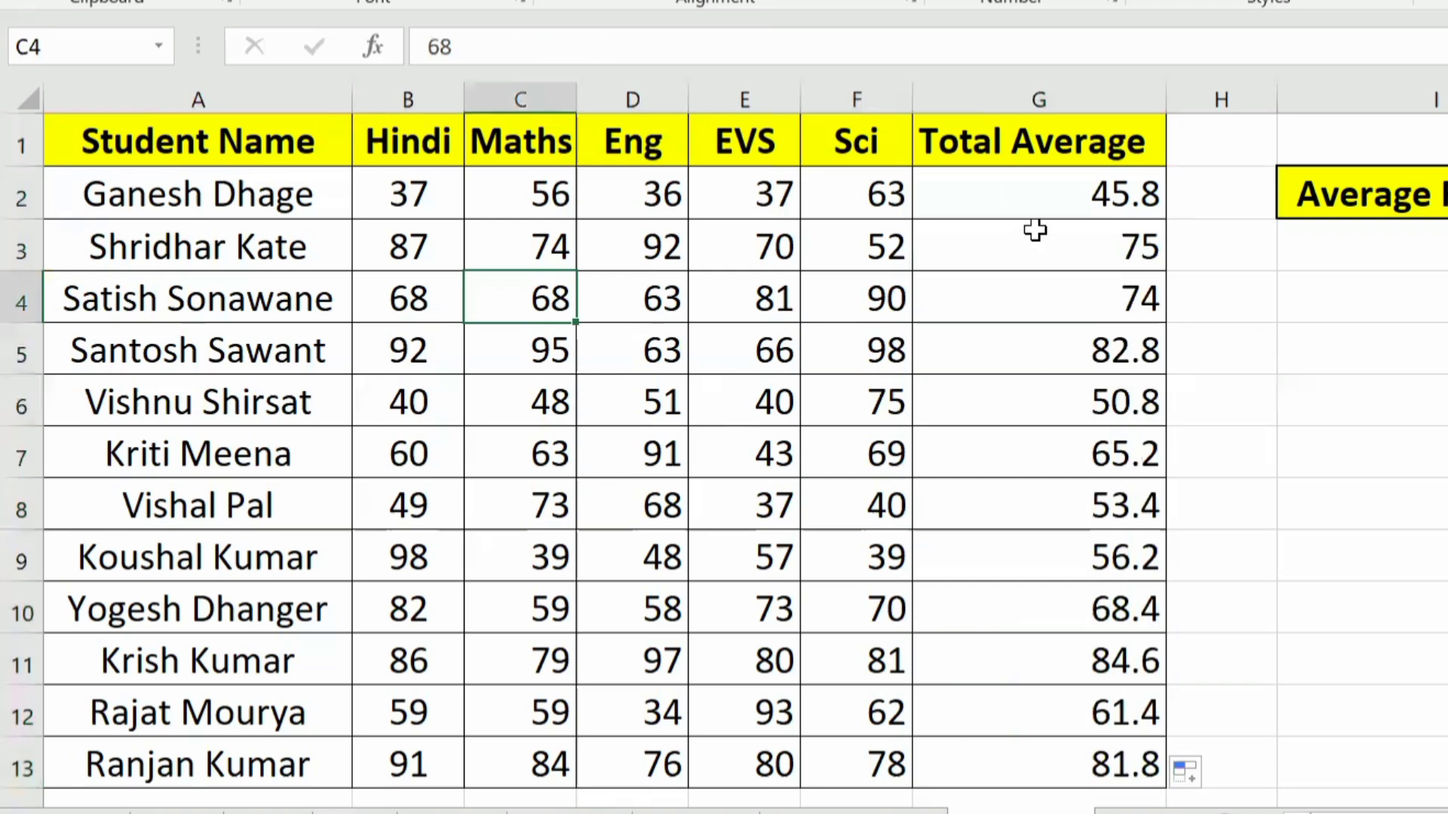
pyautogui.moveTo(1036, 188); pyautogui.dragTo(1102, 749)
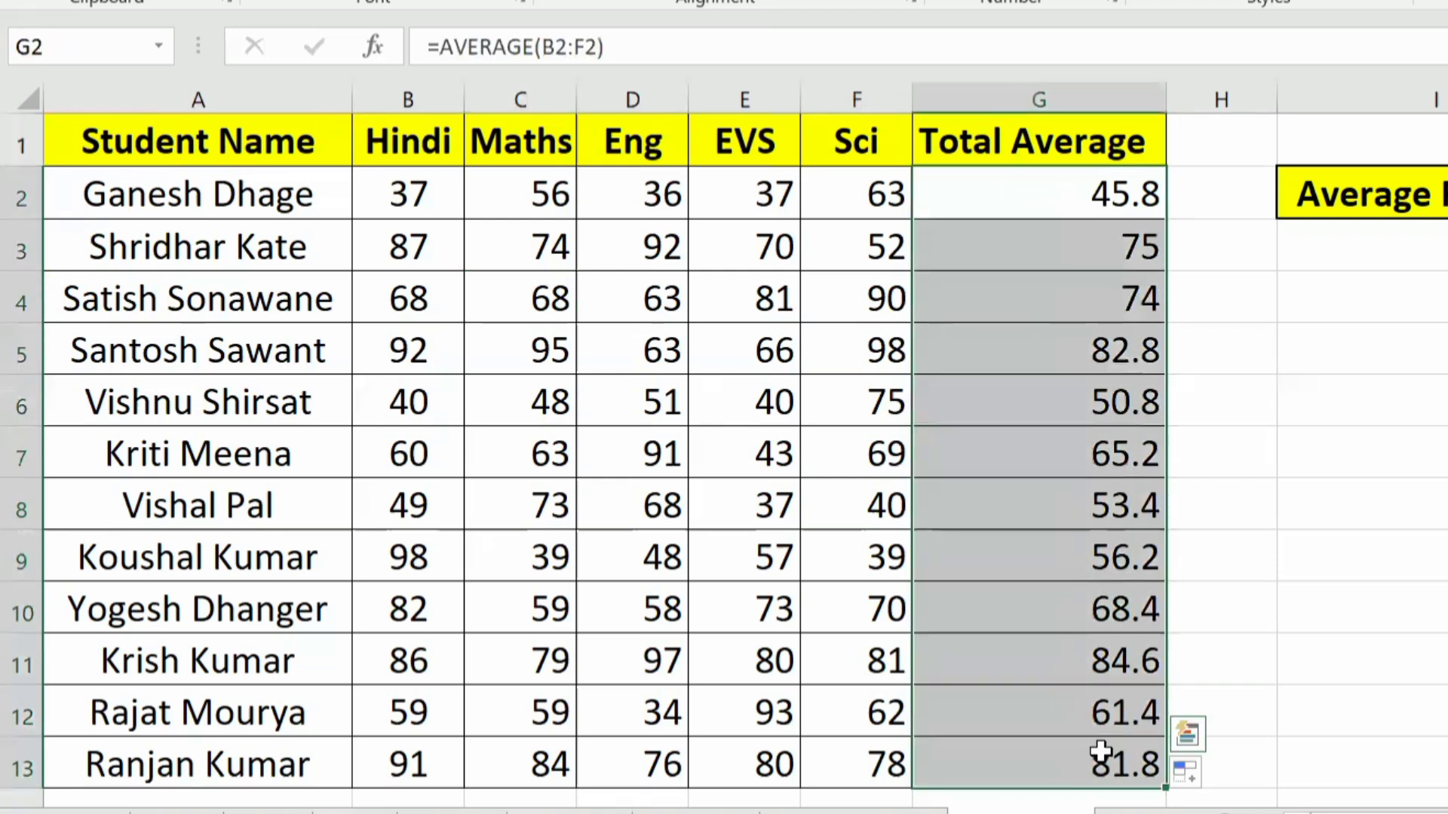
pyautogui.click(1107, 392)
pyautogui.moveTo(1051, 193); pyautogui.dragTo(1076, 586)
# Step: Go to the Proper Formula example sheet and examine the letter case of the student names in A2:A4
pyautogui.hotkey('ctrl', 'pagedown')
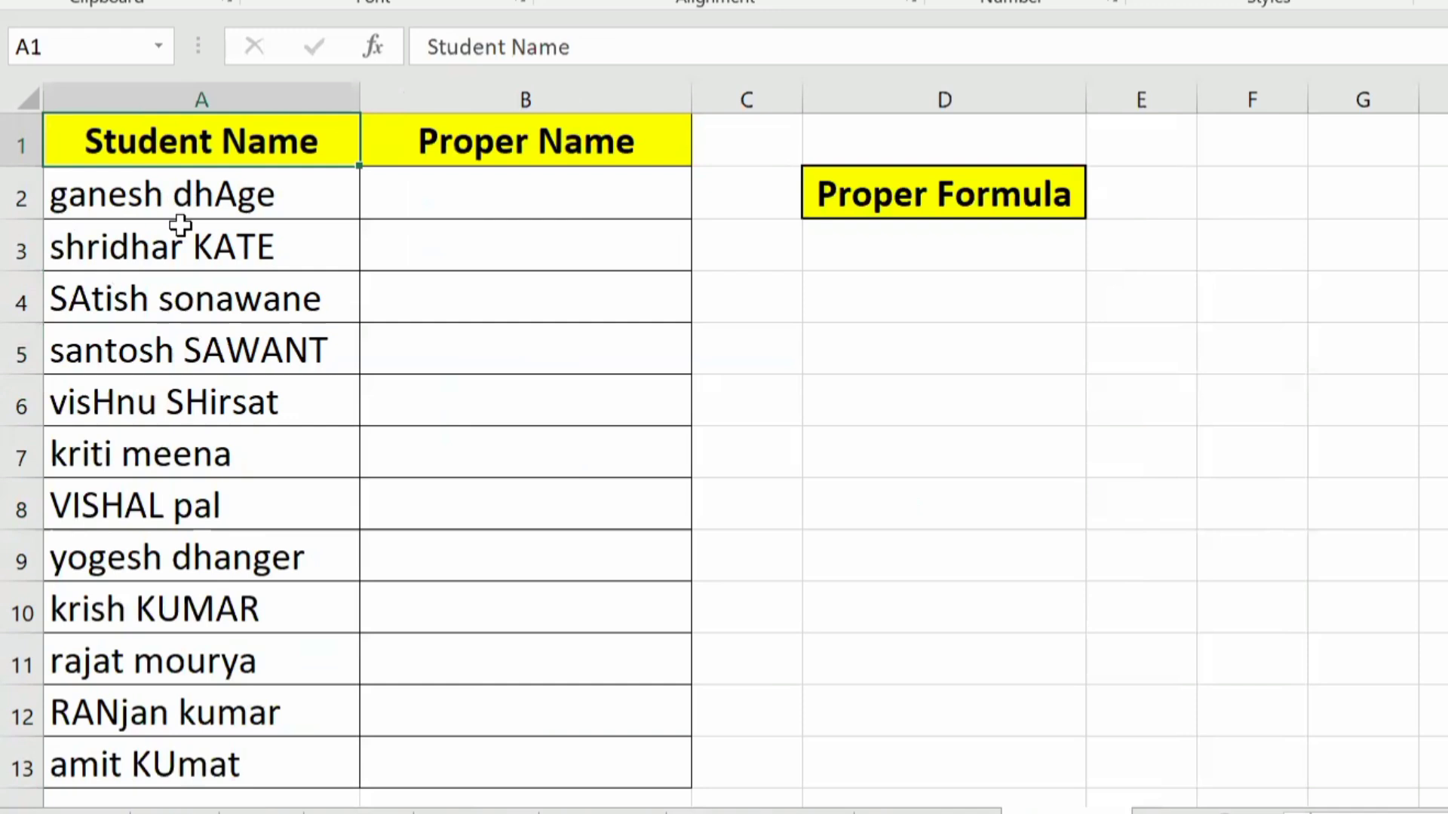
pyautogui.click(148, 200)
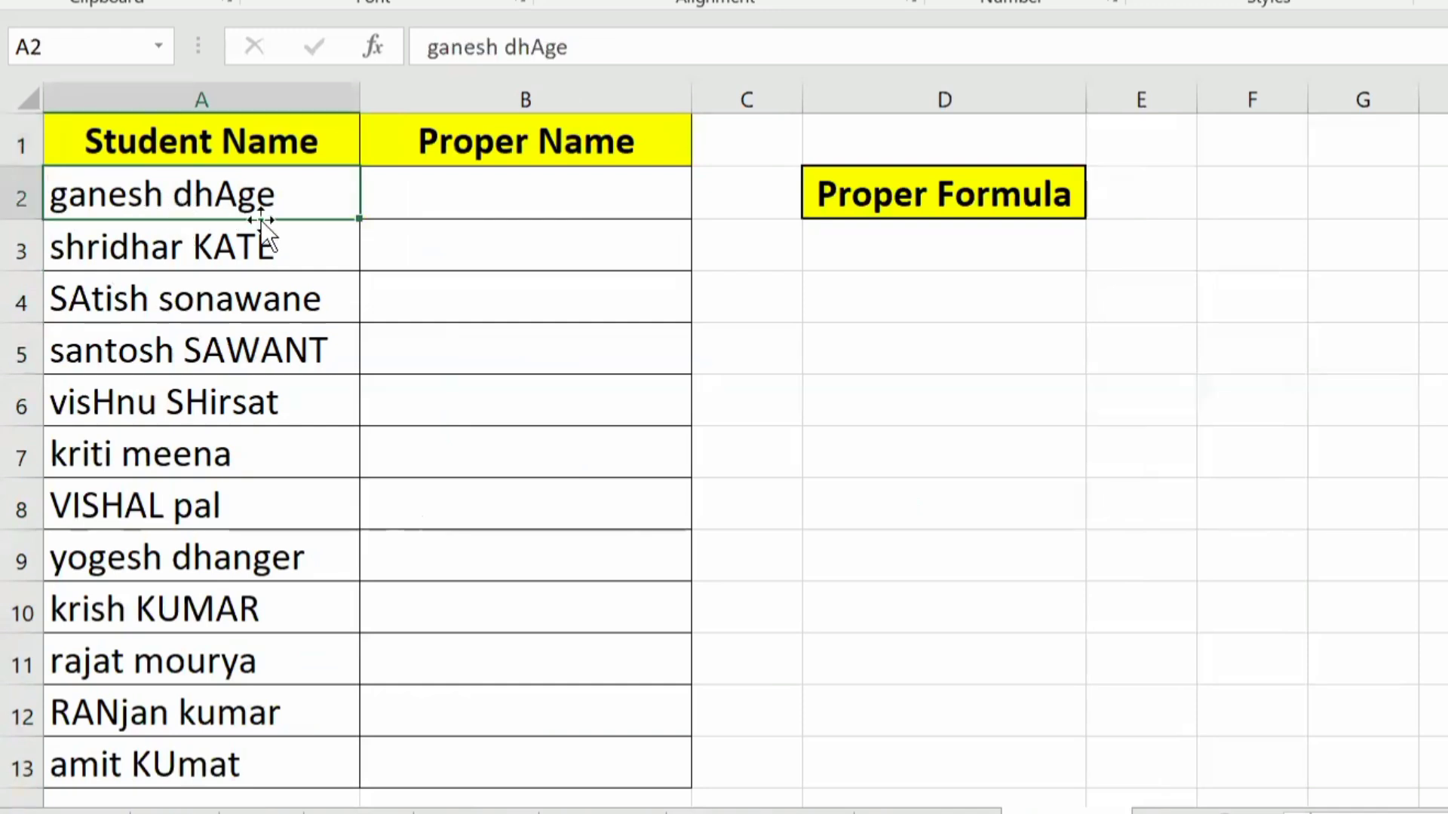
pyautogui.click(109, 249)
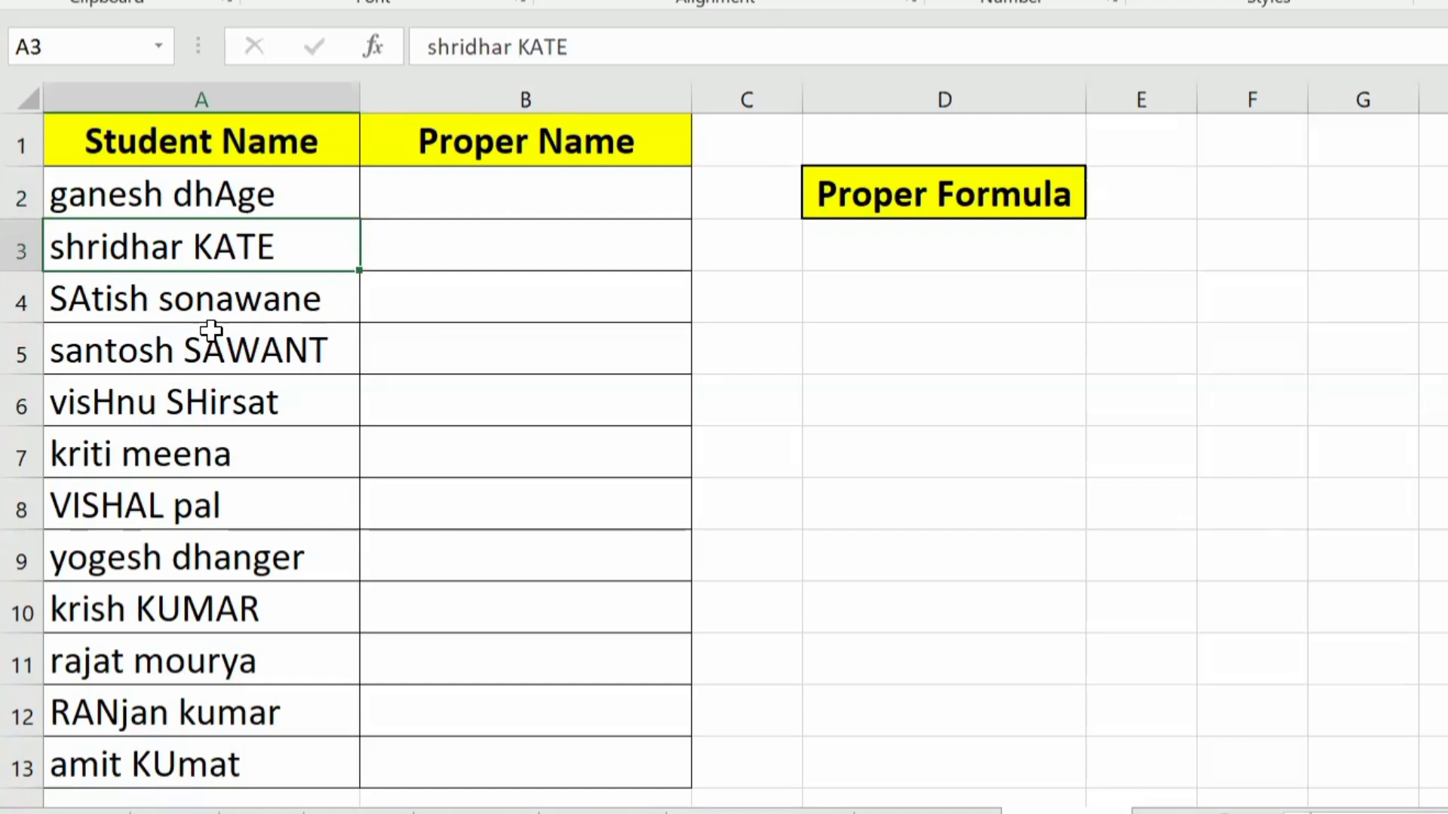
pyautogui.click(154, 317)
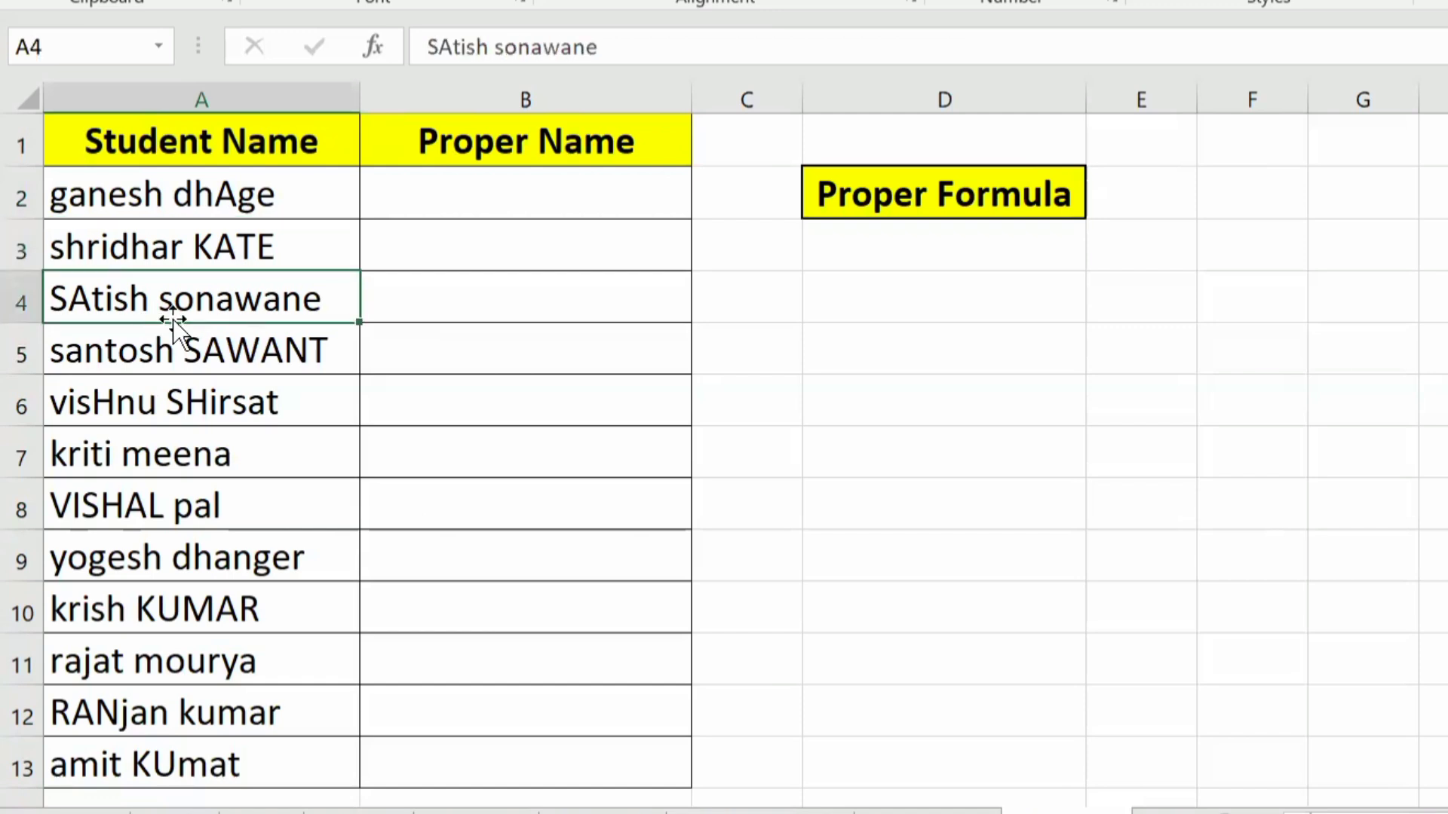
# Step: Convert the first student's name to proper case in B2 with =PROPER(A2) and fill the formula down to B13
pyautogui.click(563, 204)
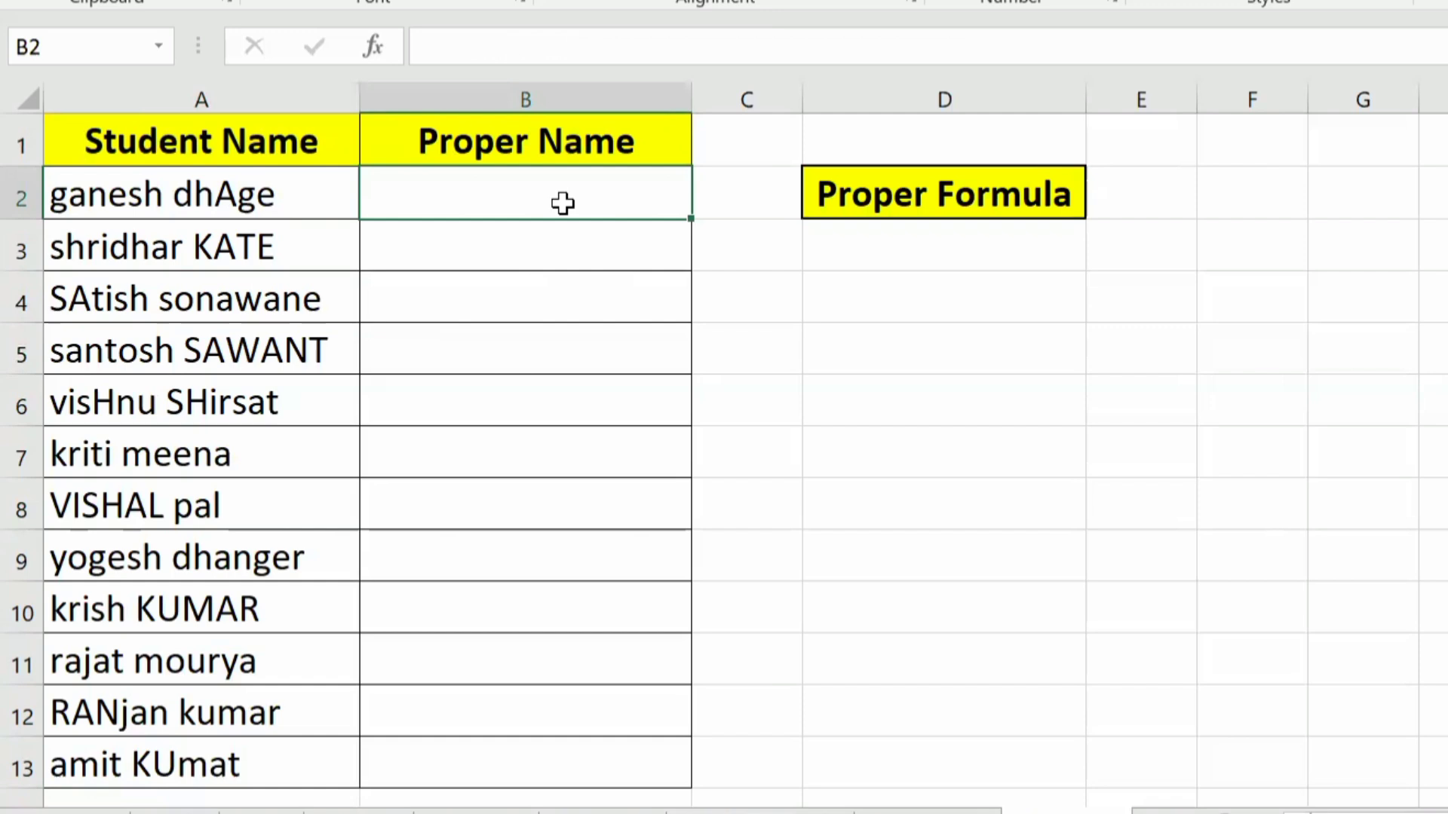
pyautogui.doubleClick(562, 204)
pyautogui.write('=')
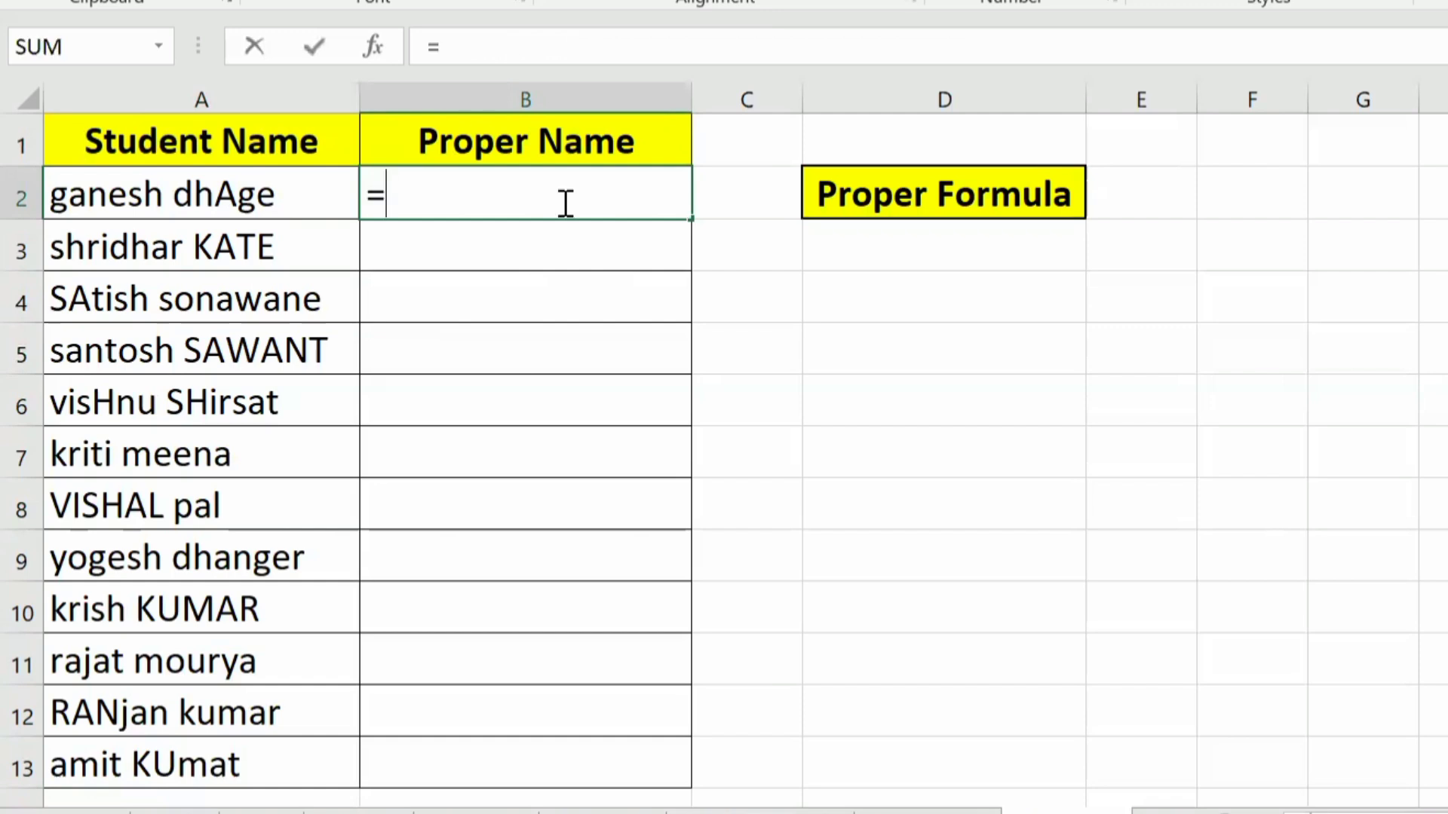
pyautogui.write('pro')
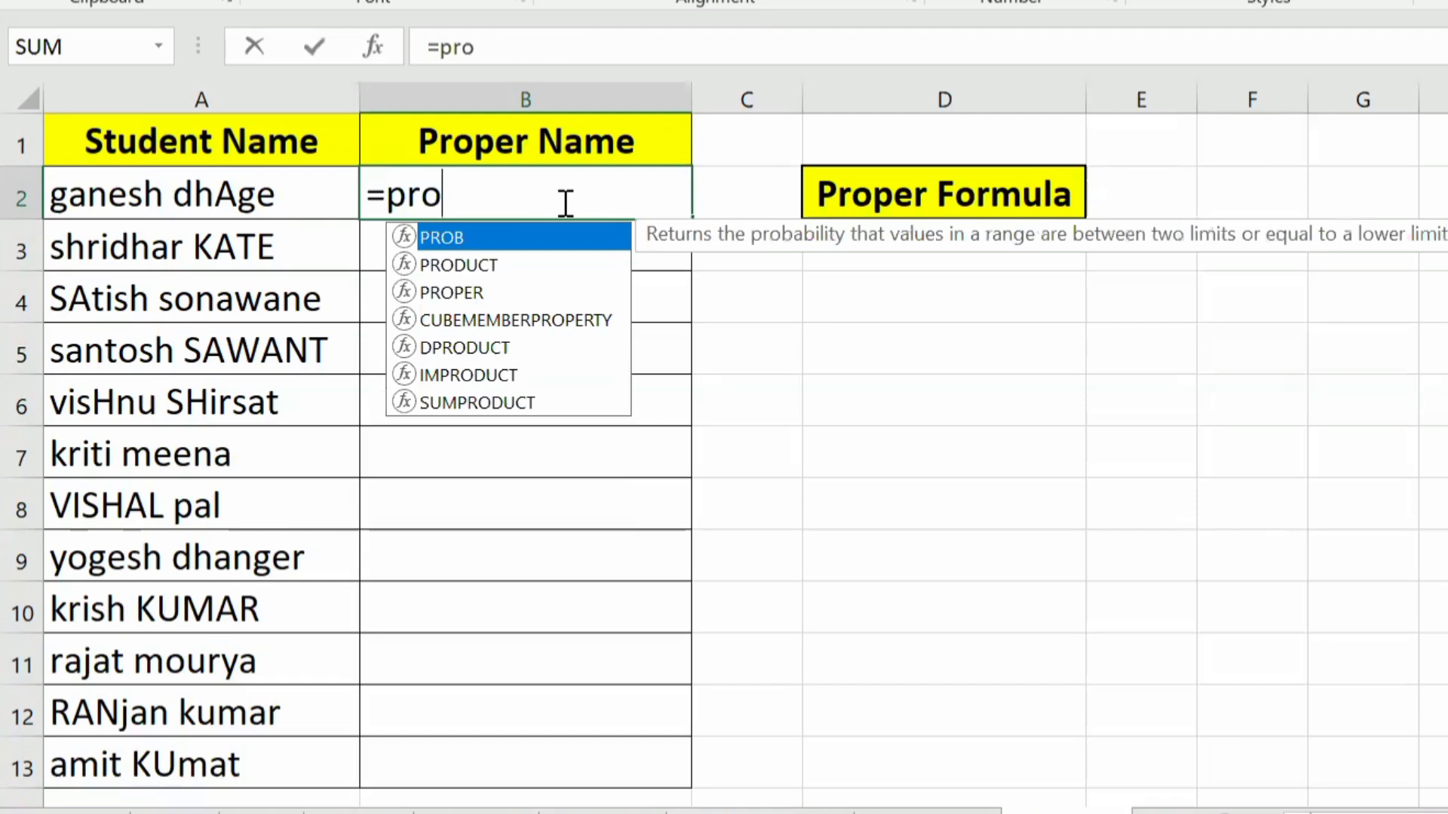
pyautogui.press('Down')
pyautogui.press('Down')
pyautogui.press('Tab')
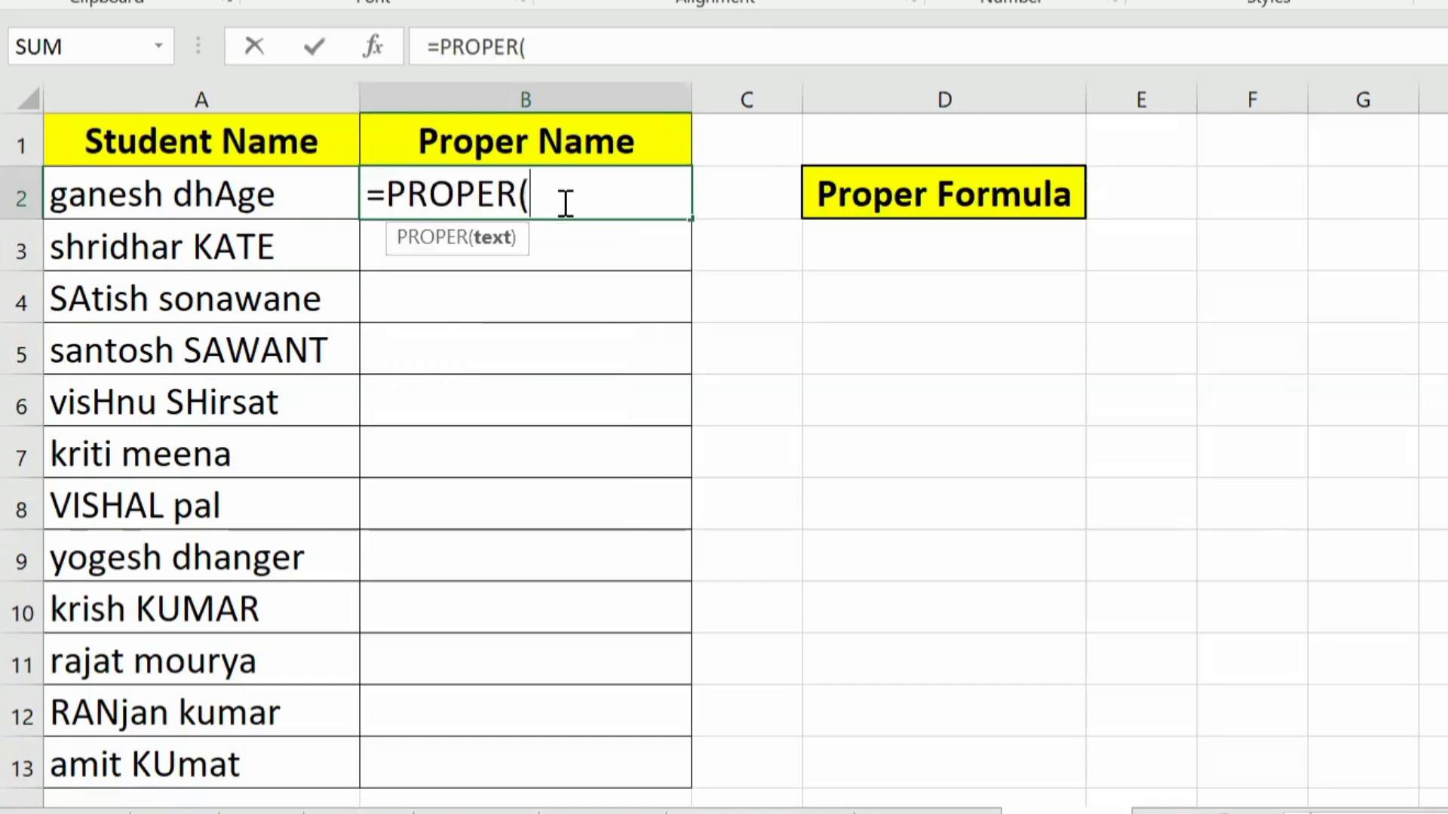
pyautogui.click(253, 188)
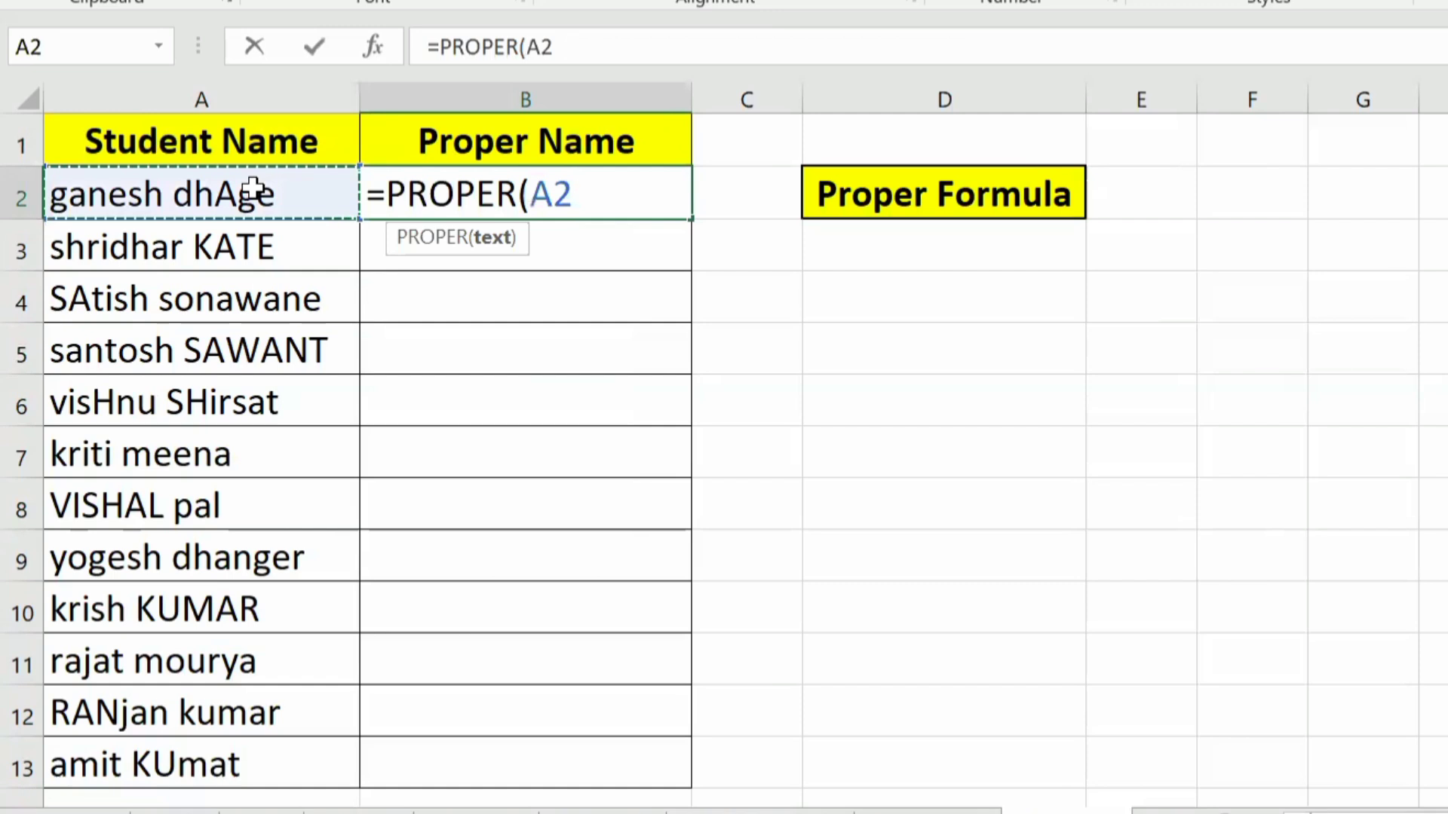
pyautogui.write(')')
pyautogui.press('Return')
pyautogui.press('Up')
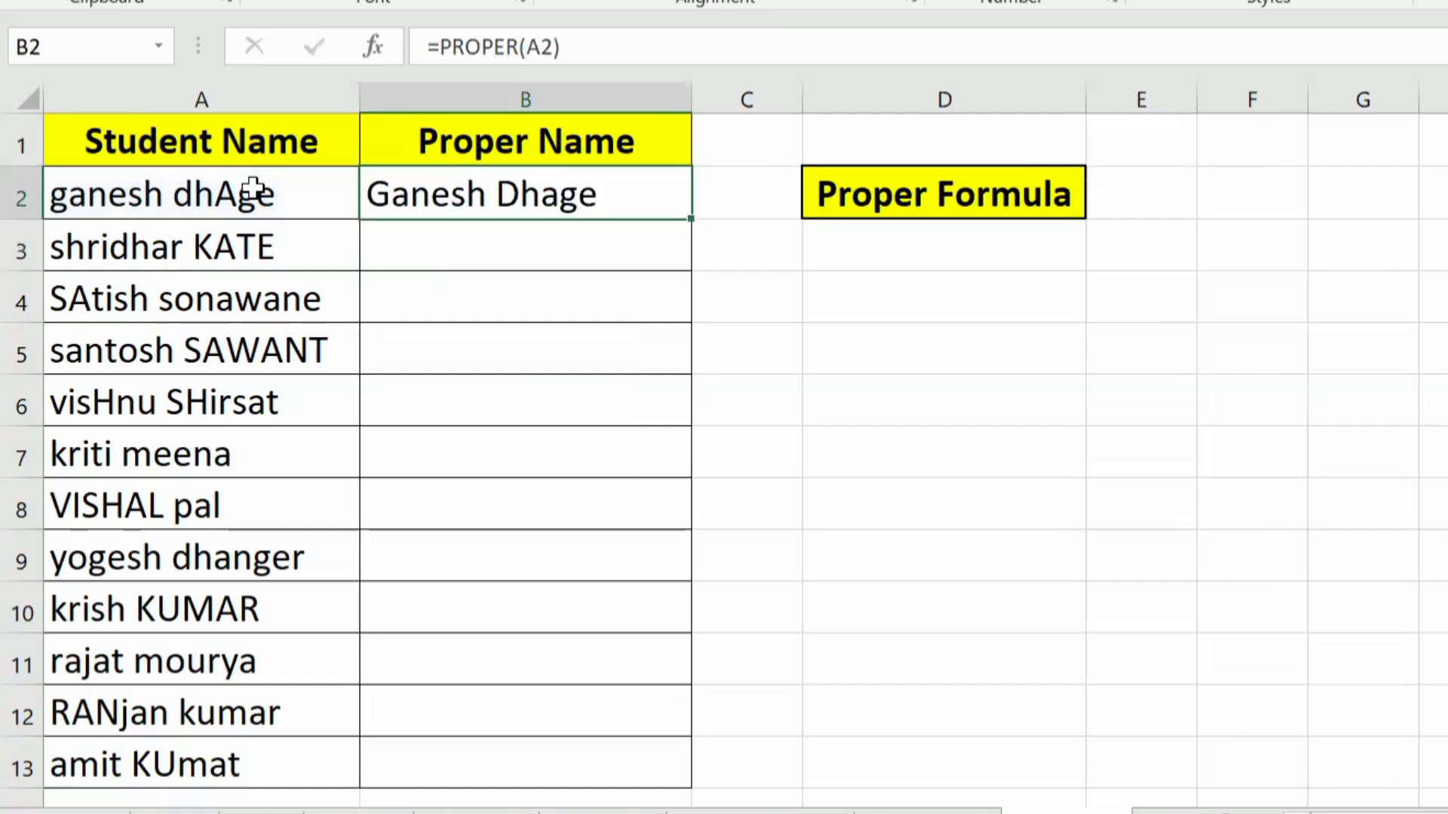
pyautogui.doubleClick(688, 216)
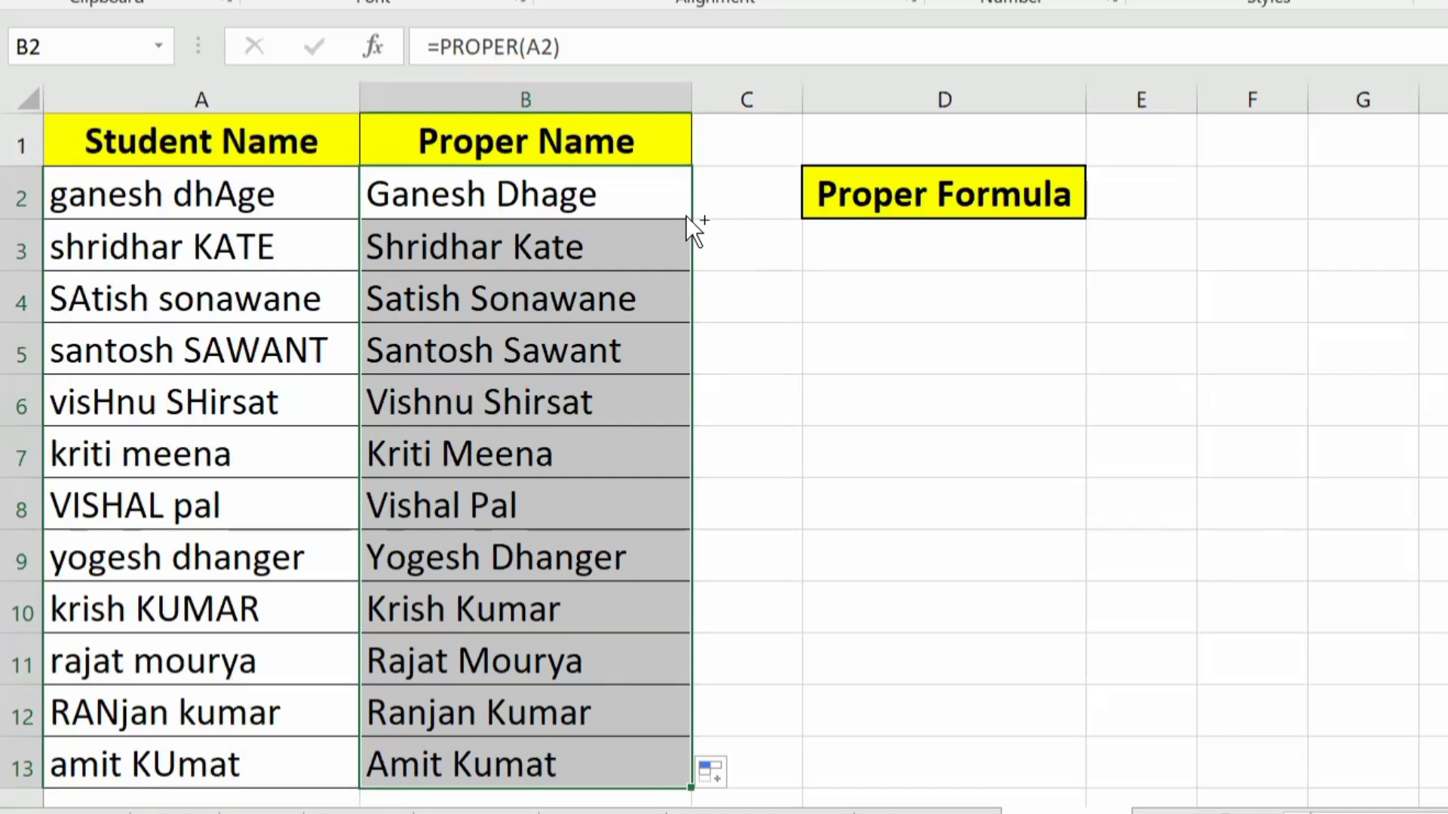
# Step: Go to the Upper Formula example sheet and convert the first student's name to capitals in B2 with =UPPER(A2)
pyautogui.hotkey('ctrl', 'pagedown')
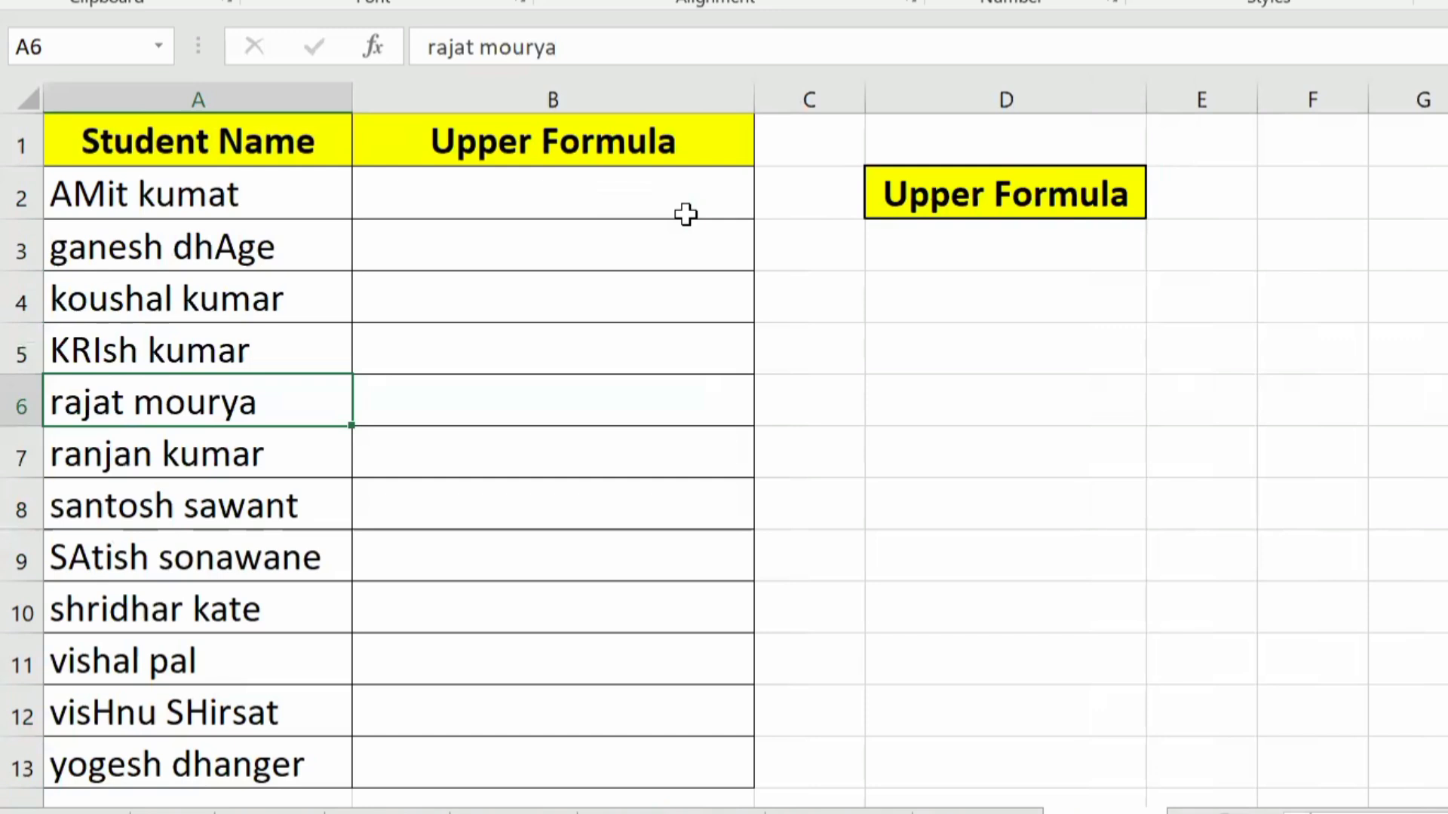
pyautogui.hotkey('ctrl', 'Home')
pyautogui.click(686, 215)
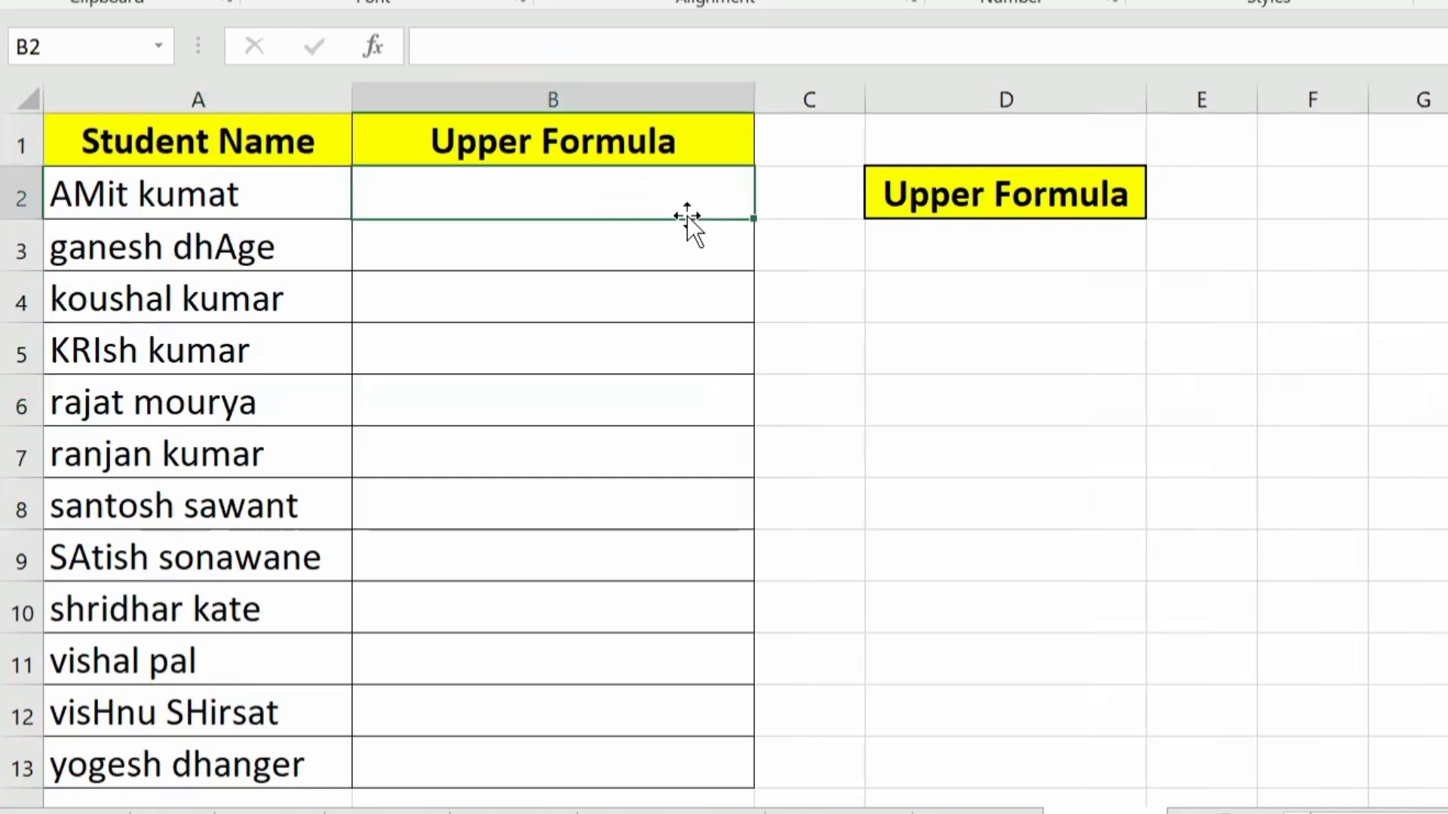
pyautogui.write('=')
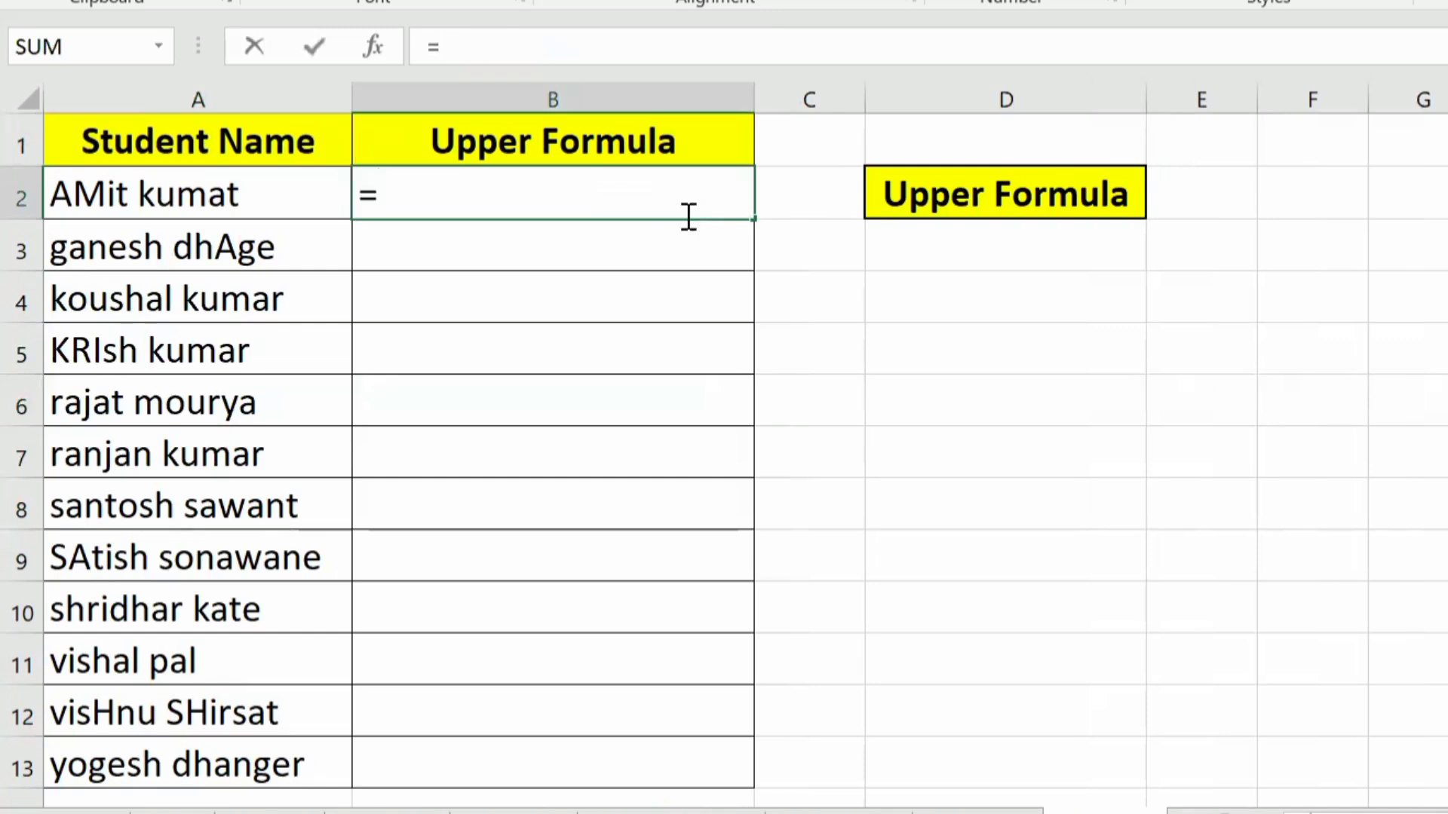
pyautogui.write('upp')
pyautogui.press('Tab')
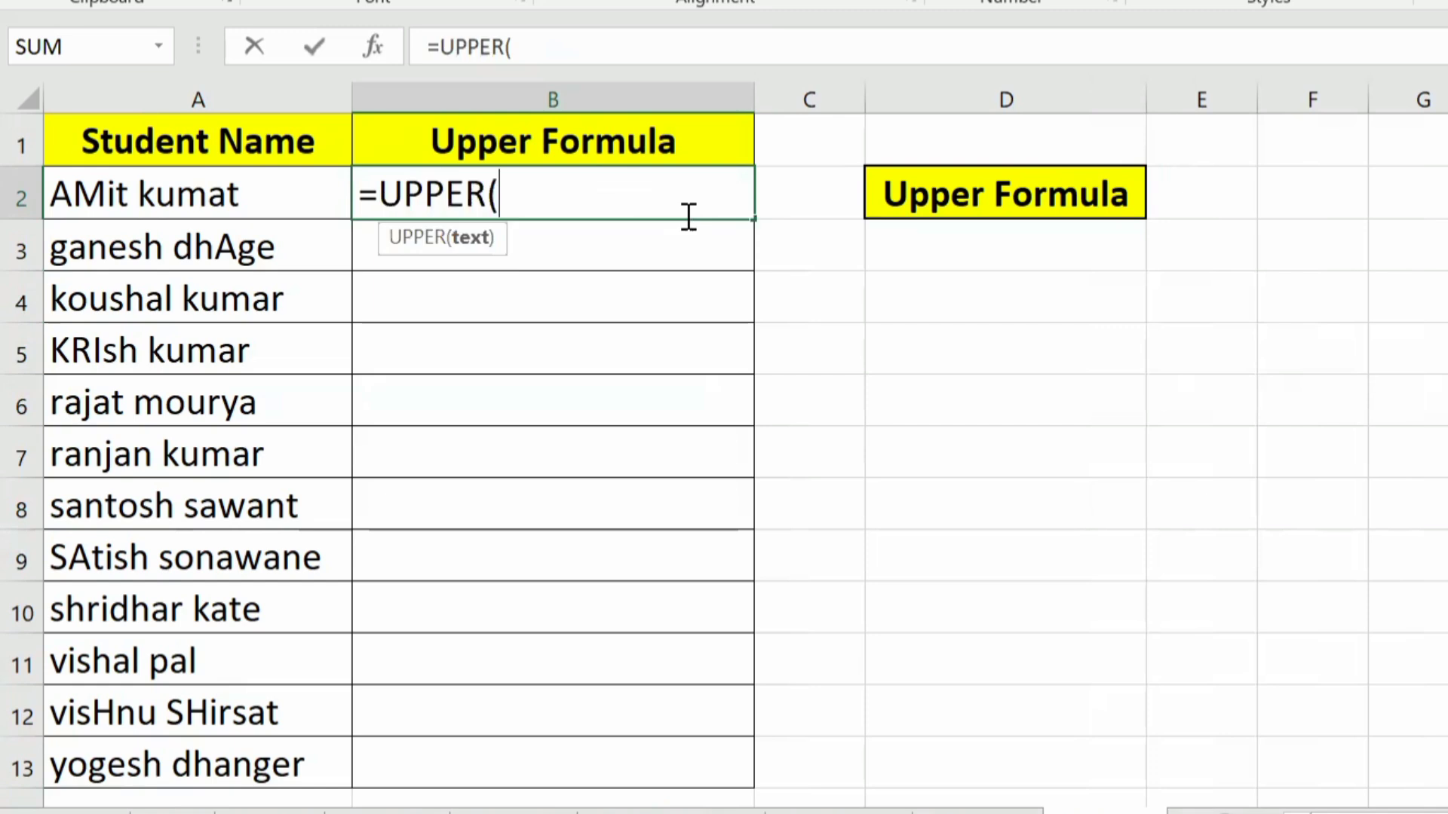
pyautogui.press('Left')
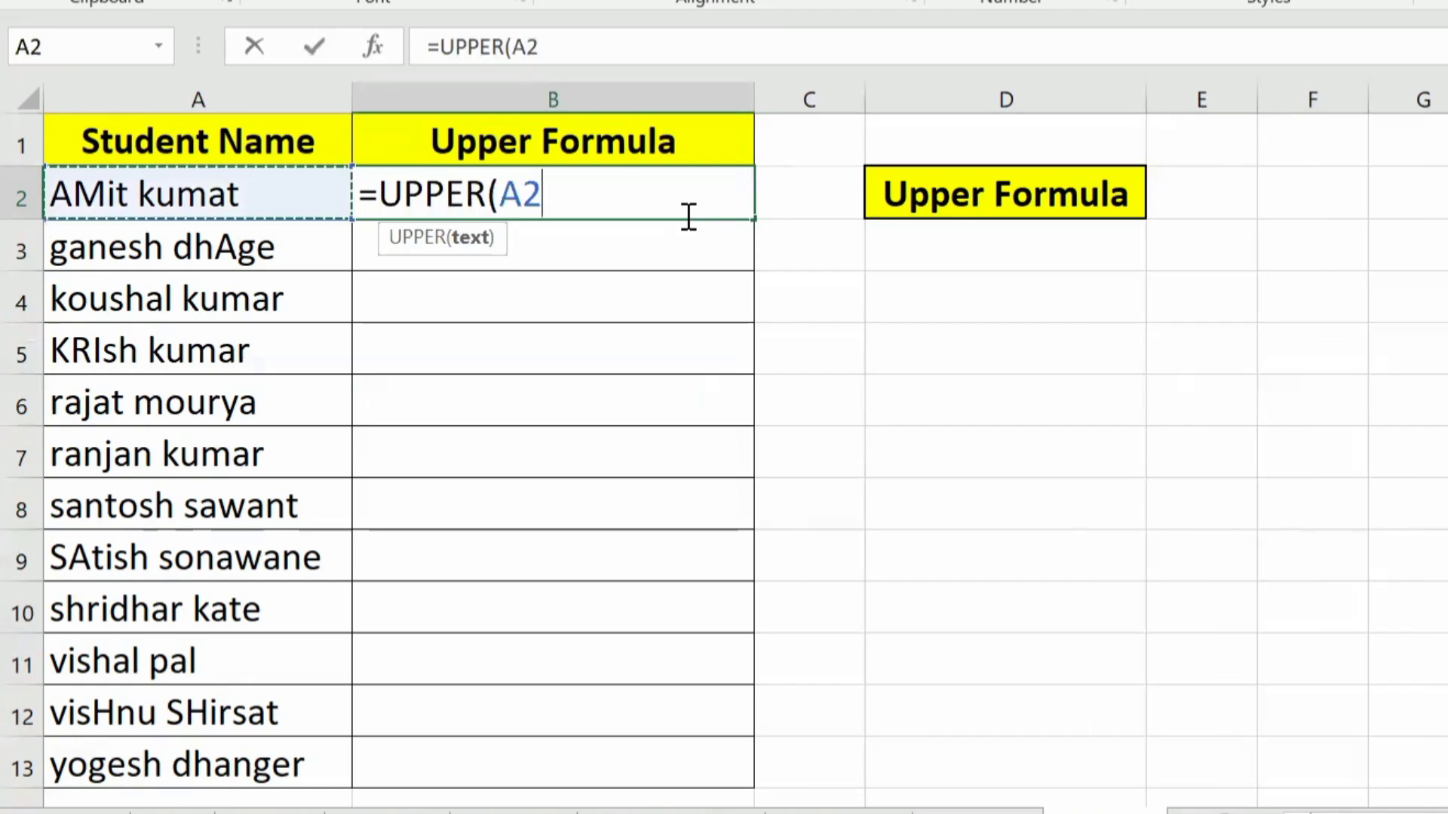
pyautogui.write(')')
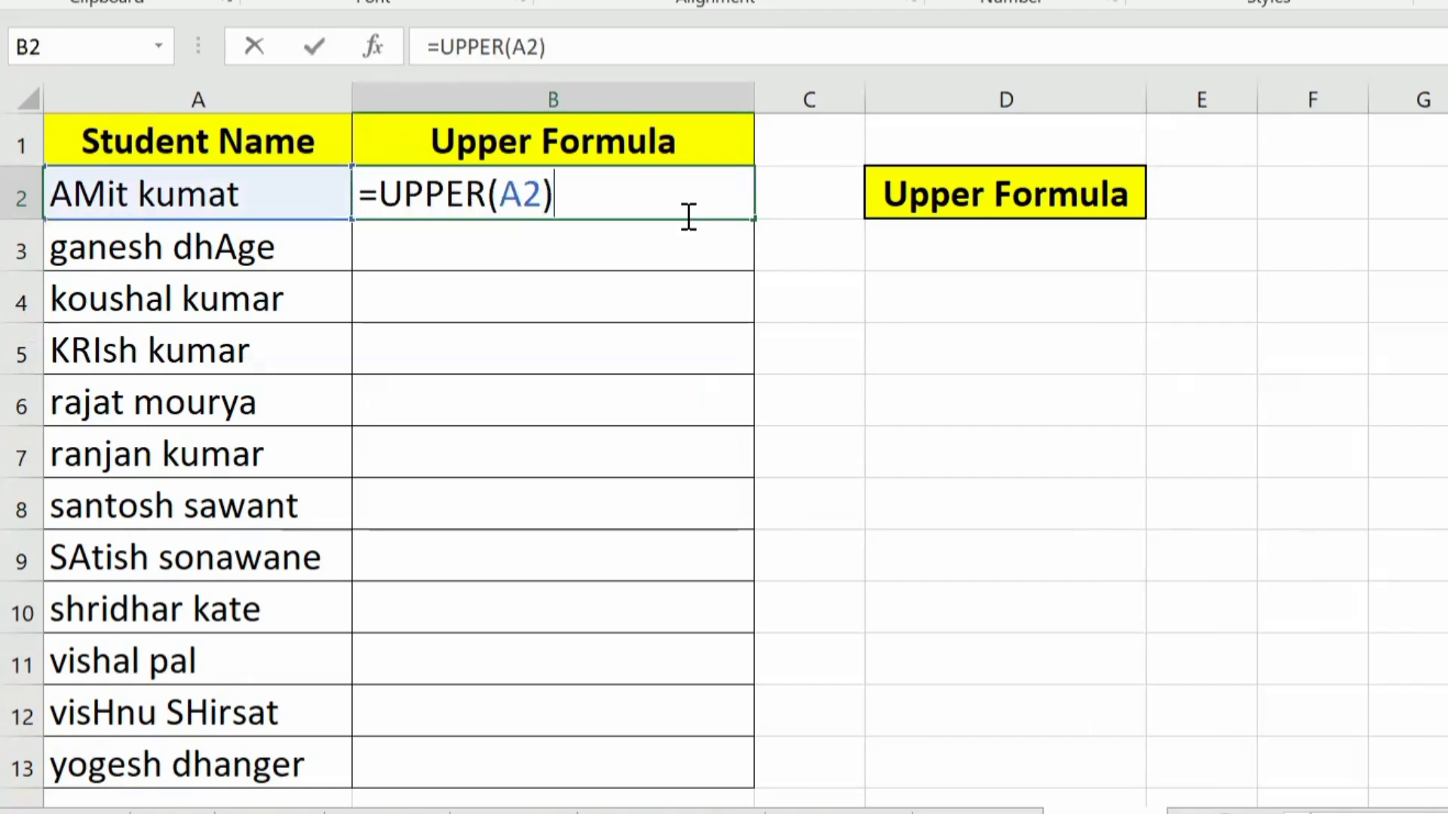
pyautogui.hotkey('ctrl', 'Return')
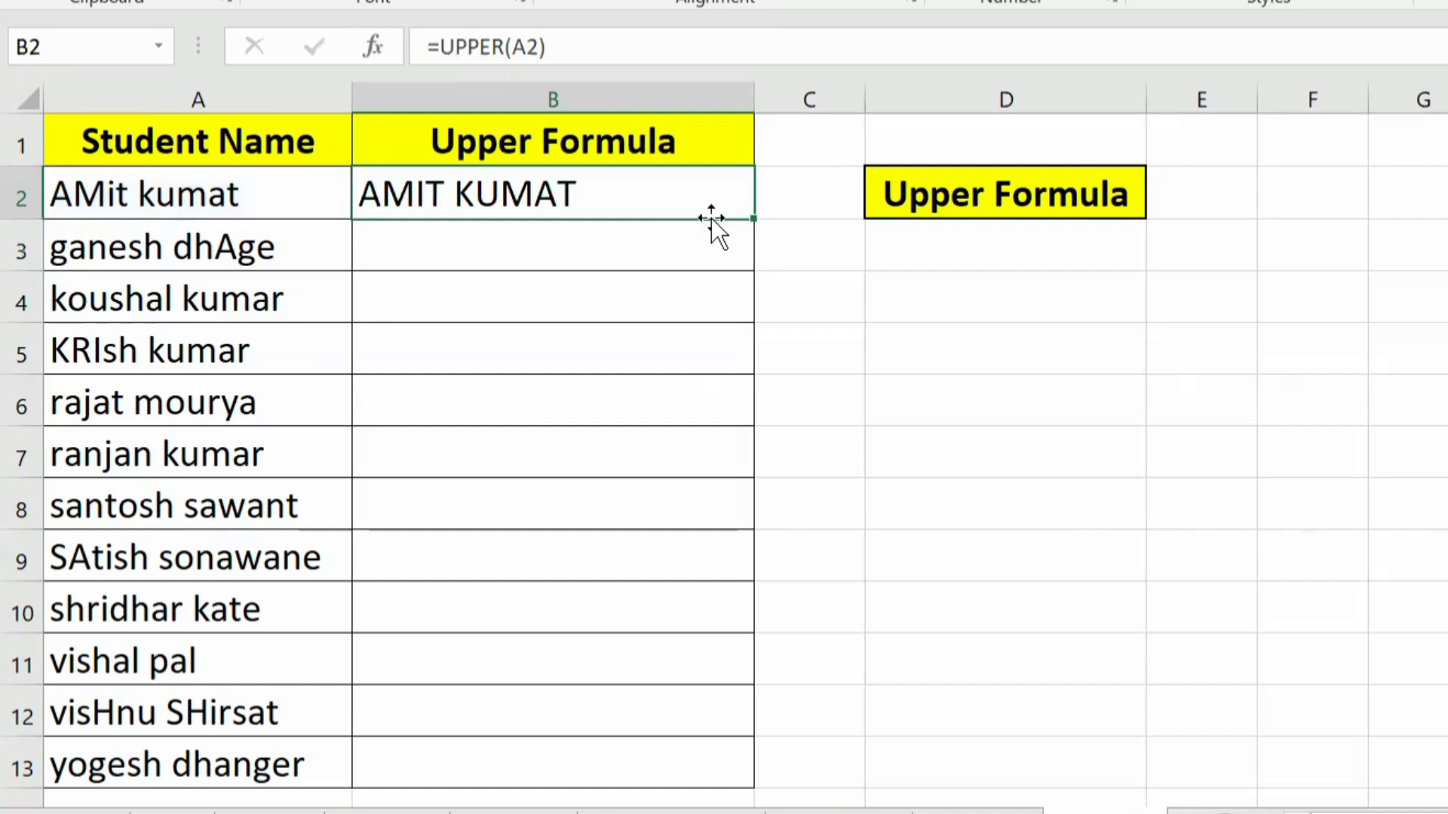
# Step: Fill the UPPER formula from B2 down to B13 for all students and review the filled column
pyautogui.doubleClick(759, 218)
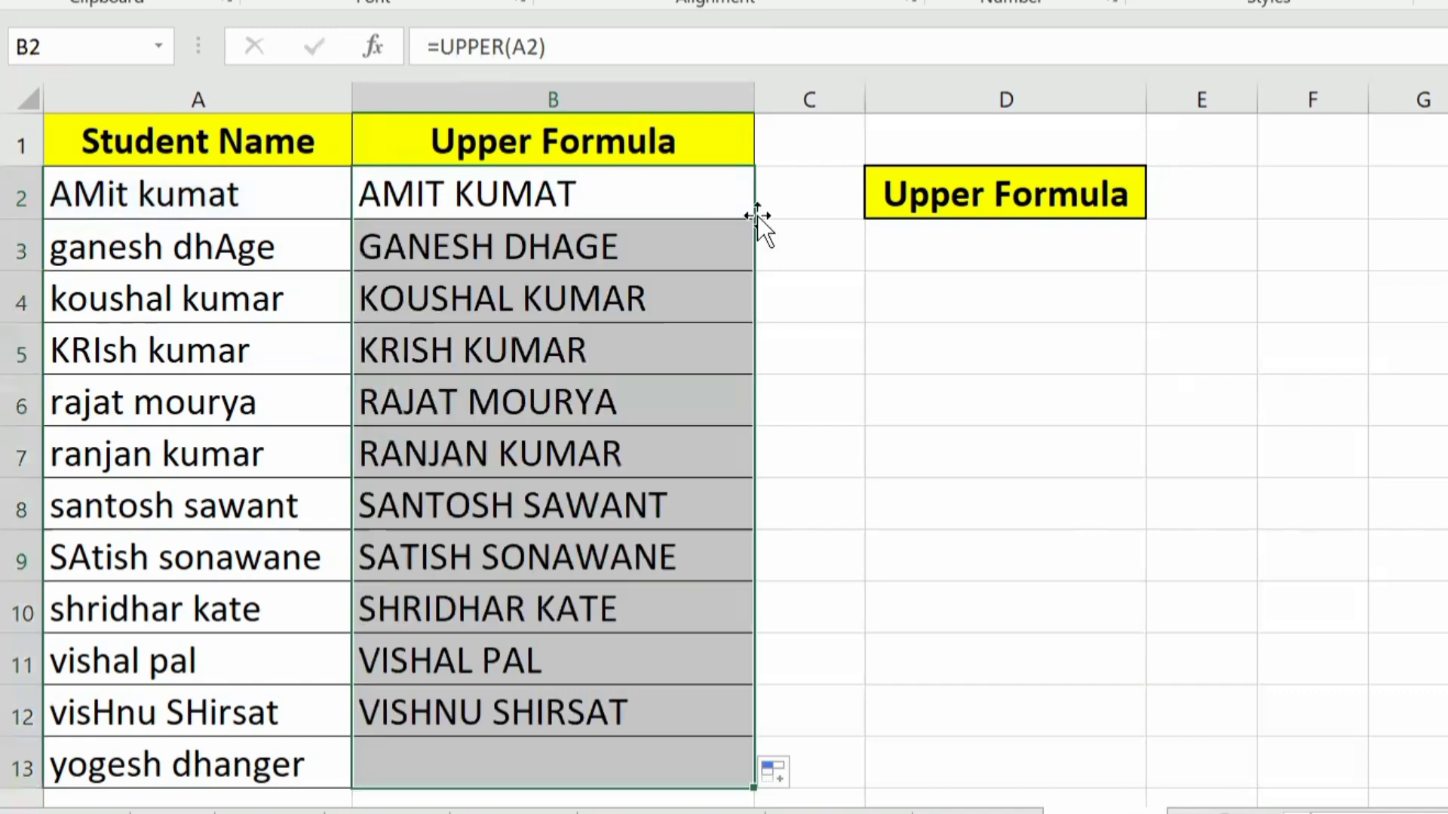
pyautogui.click(654, 334)
pyautogui.moveTo(505, 194); pyautogui.dragTo(473, 747)
pyautogui.click(457, 299)
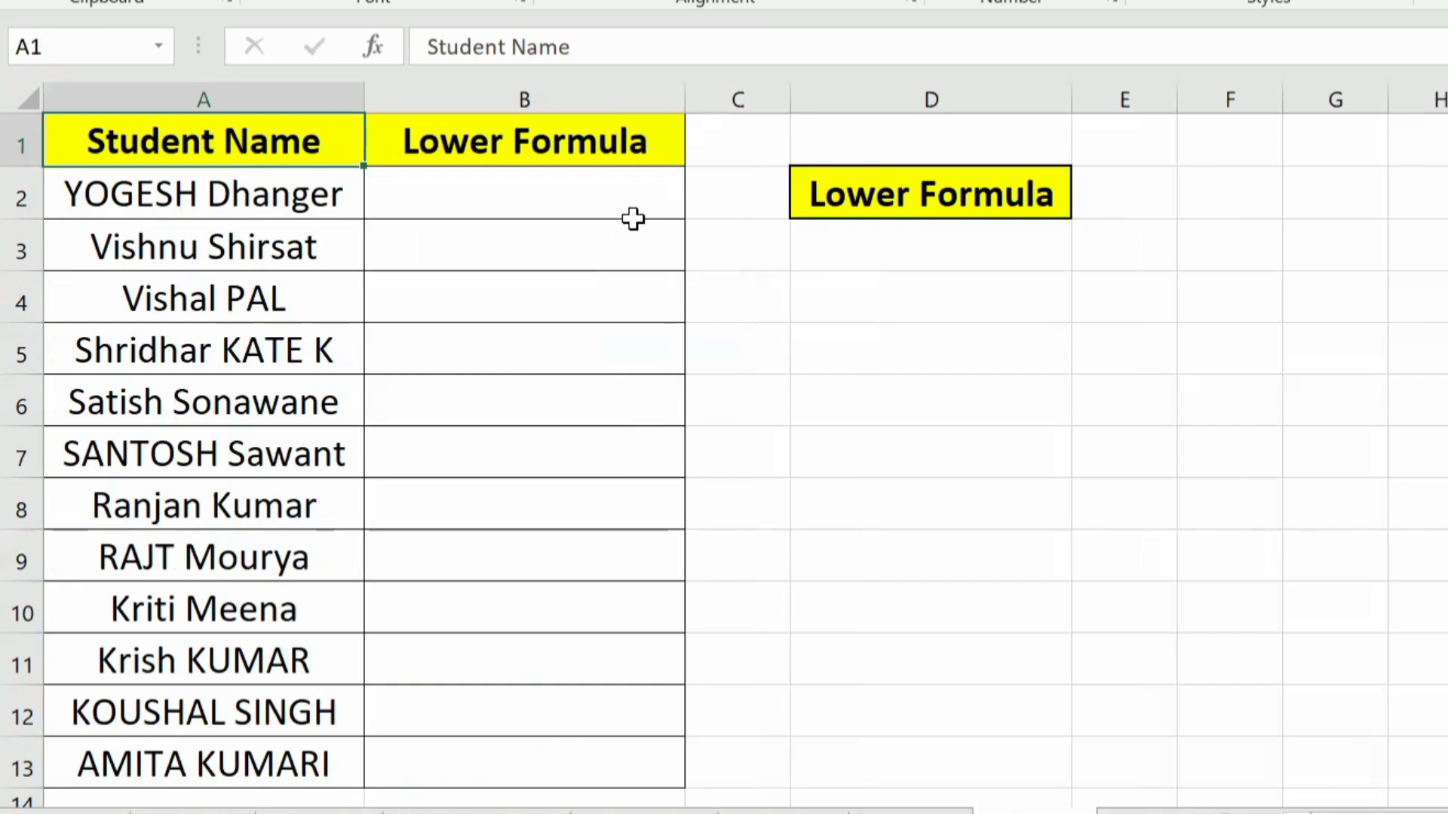
# Step: Enter the first student's name by hand in lowercase in B2 of the Lower Formula sheet, and clear the cell again
pyautogui.press('Down')
pyautogui.press('Right')
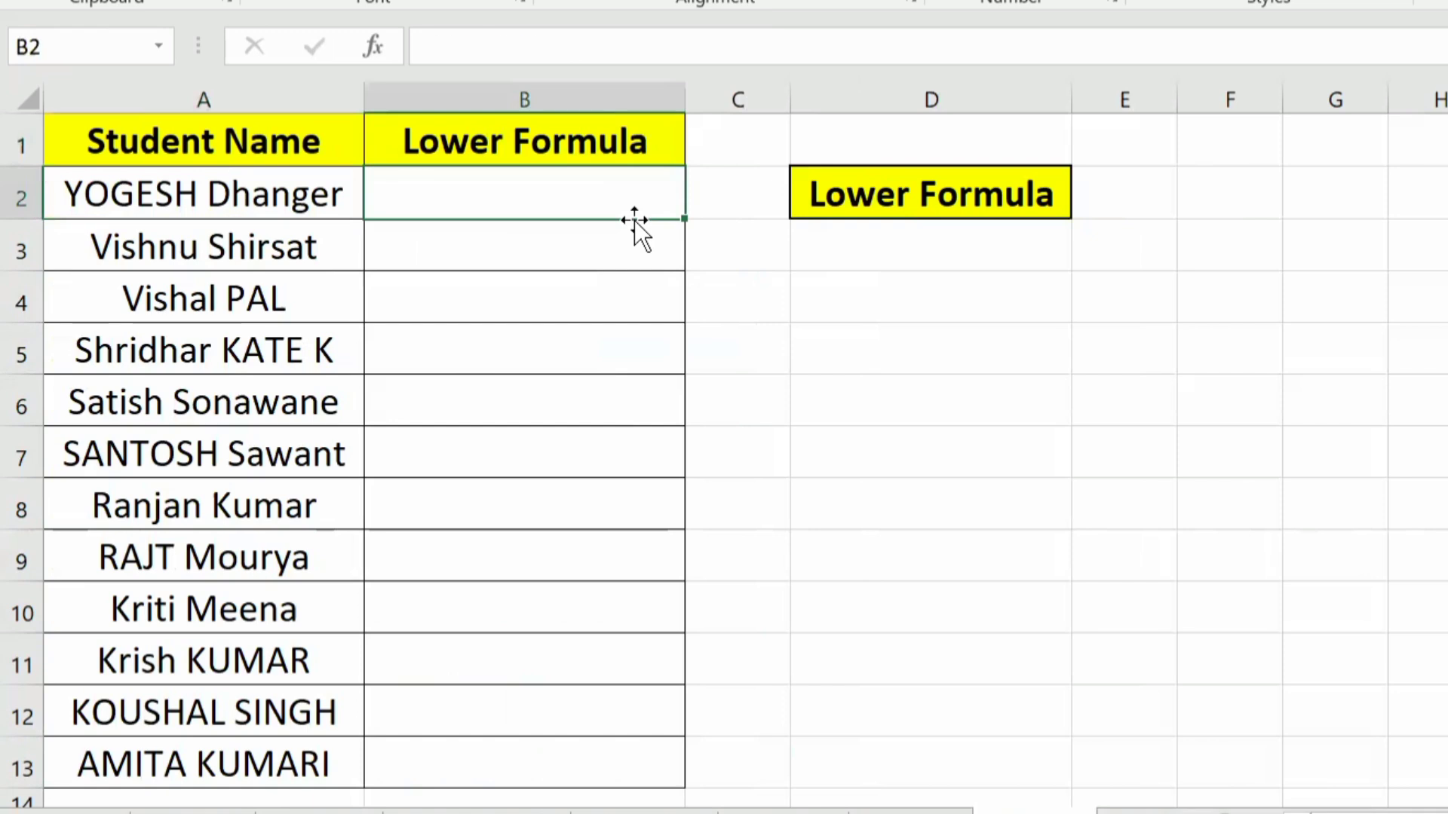
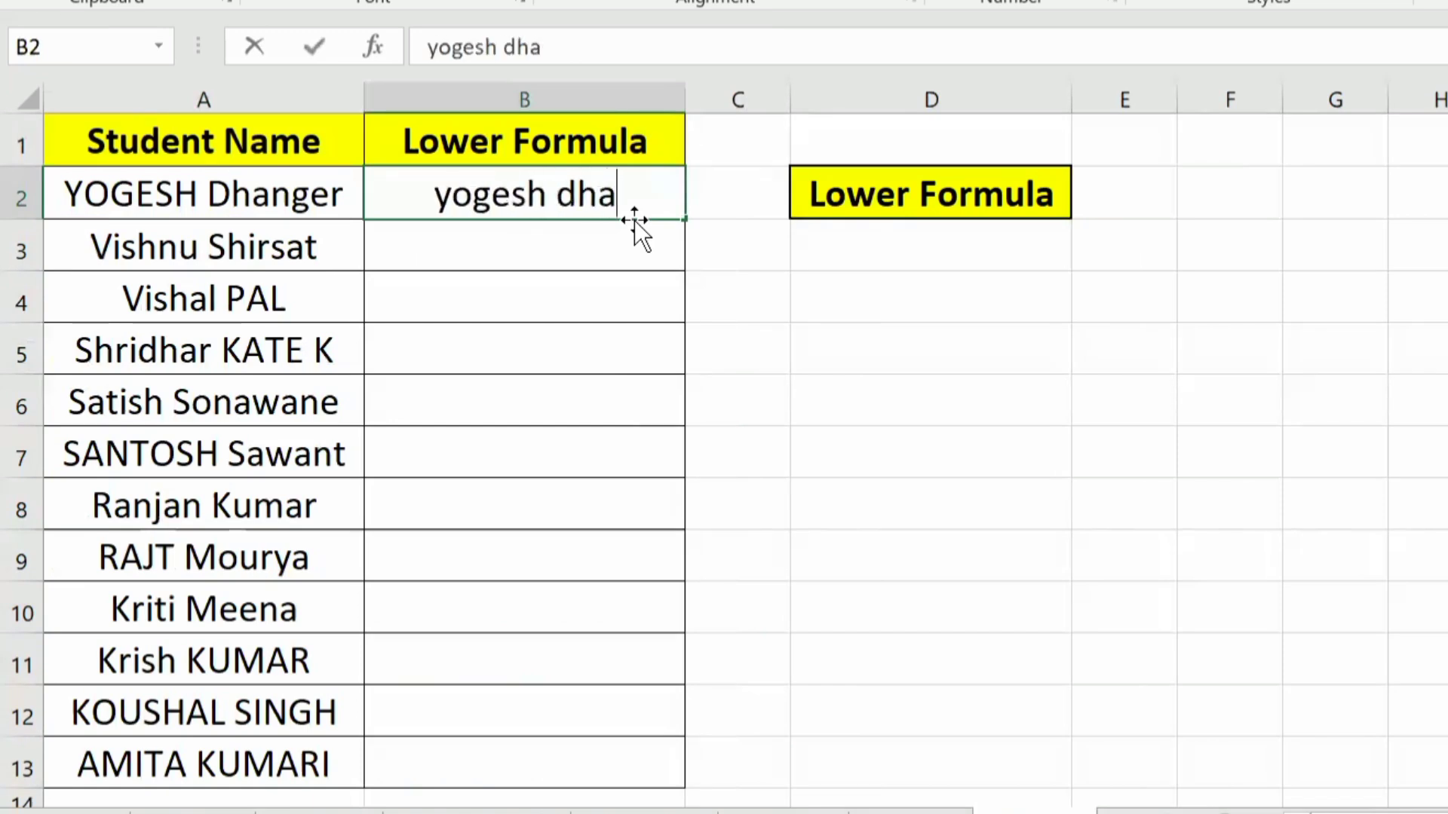
pyautogui.press('Return')
pyautogui.press('Up')
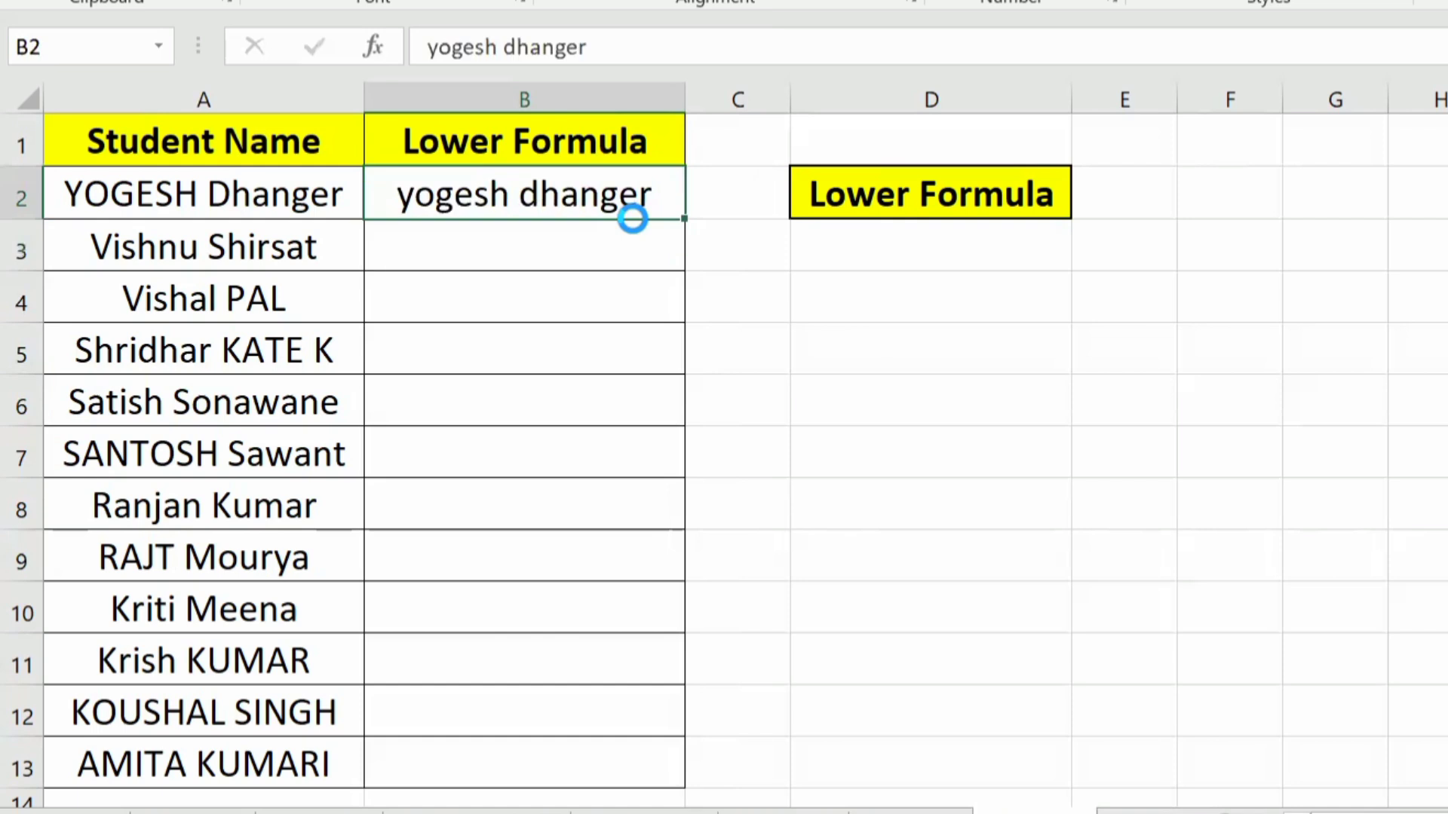
pyautogui.press('Delete')
# Step: Convert the first student's name to lowercase in B2 with the formula =LOWER(A2)
pyautogui.write('=')
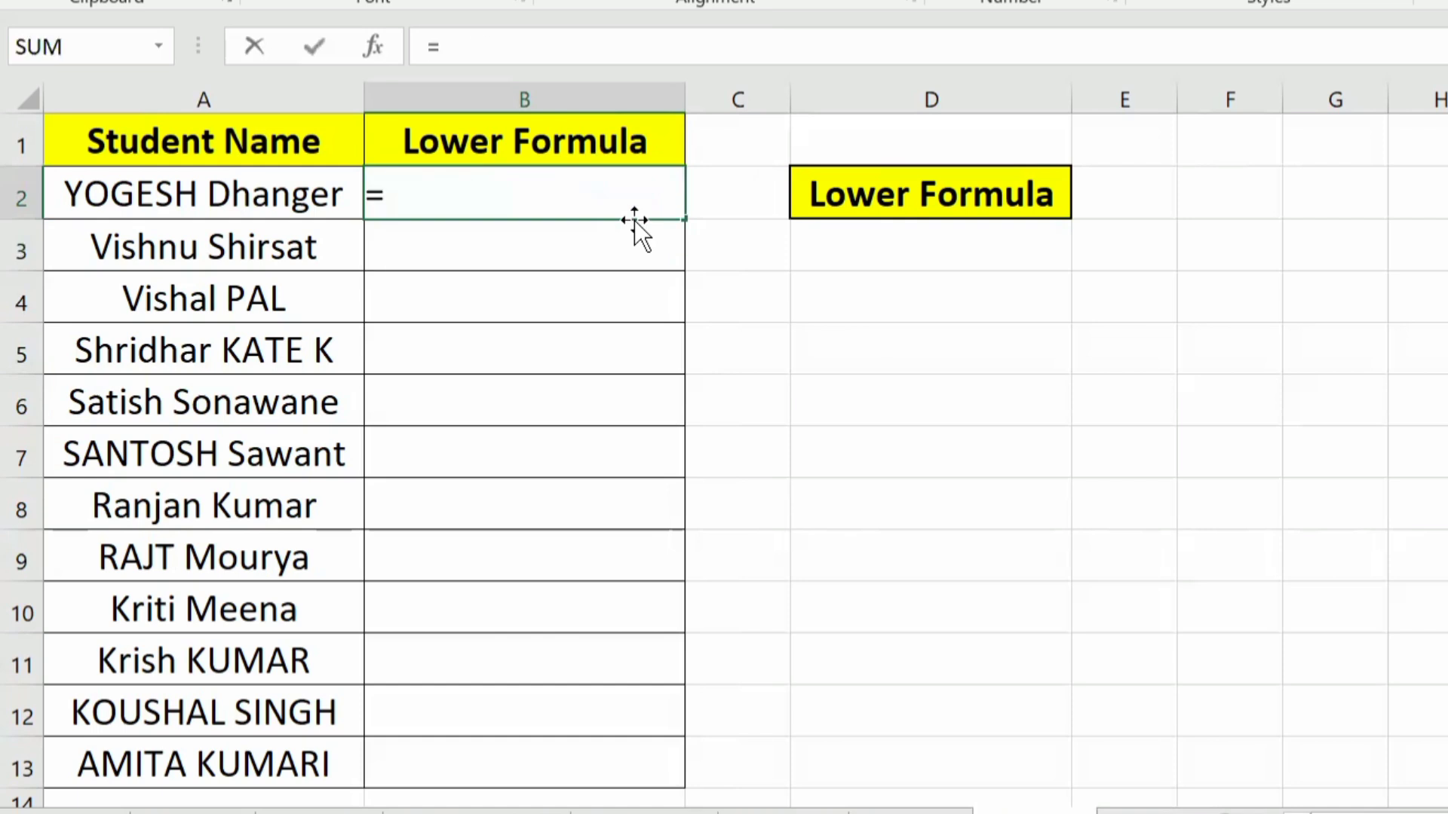
pyautogui.write('lowe')
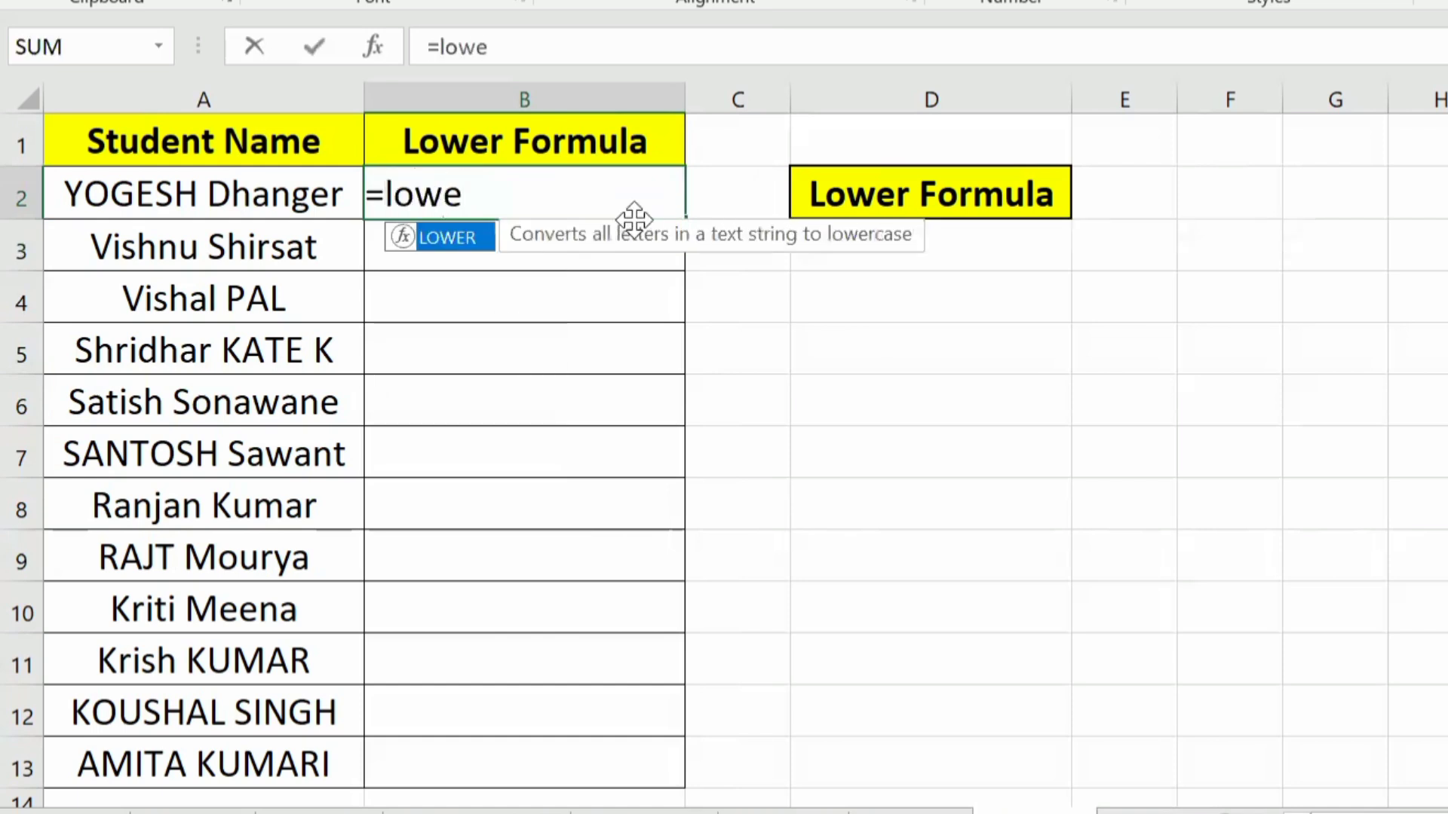
pyautogui.press('Tab')
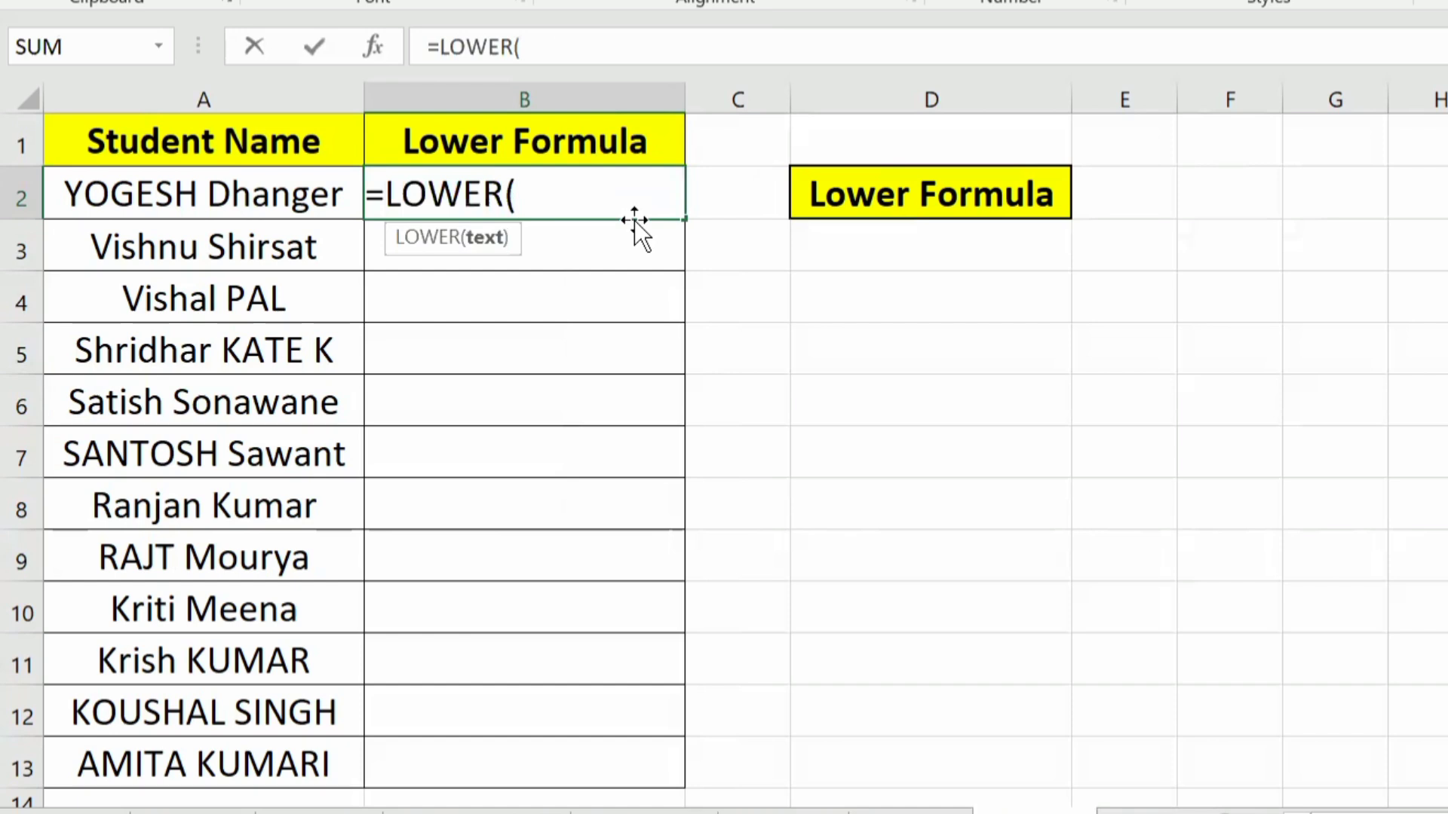
pyautogui.press('Left')
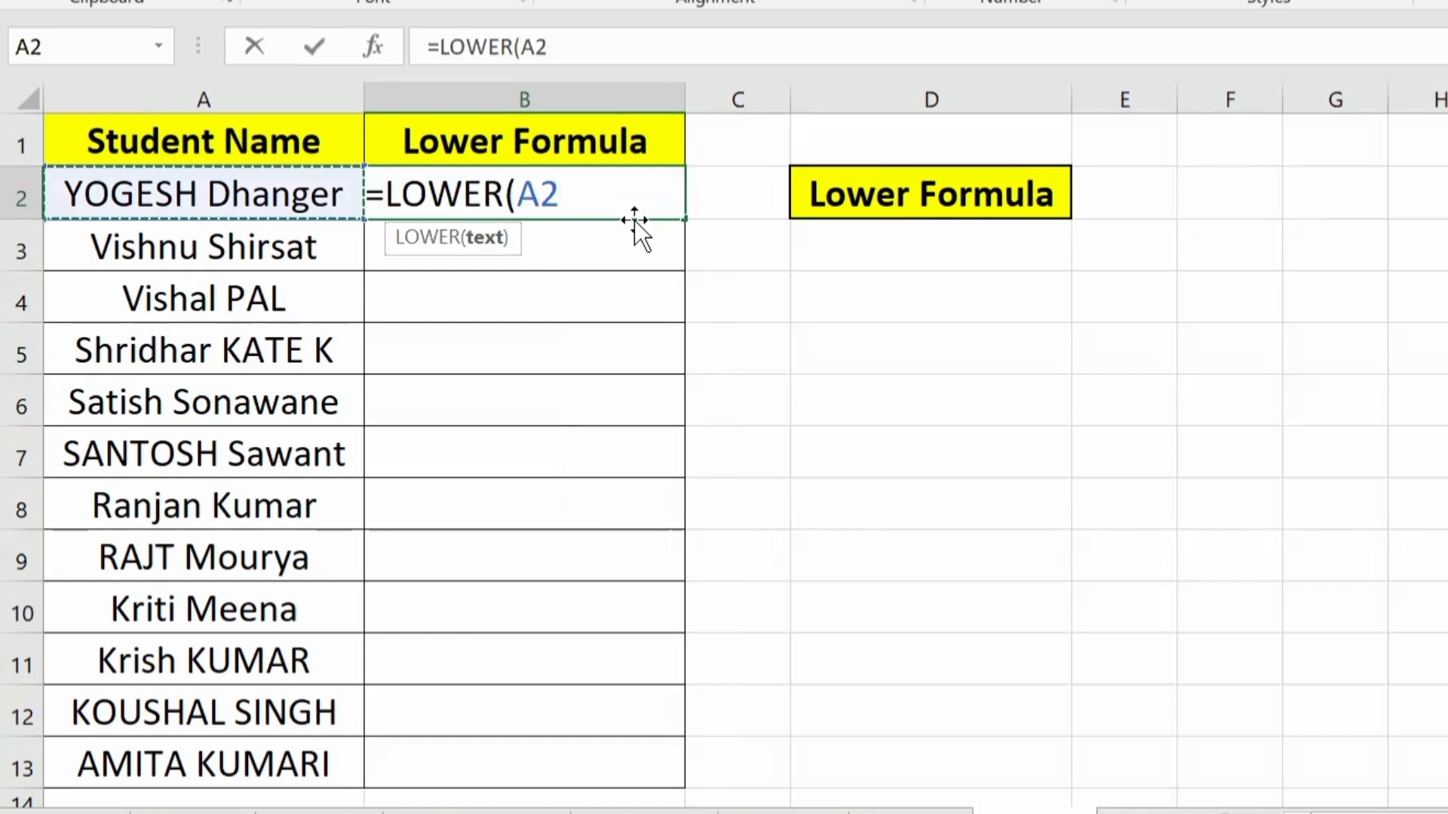
pyautogui.write(')')
pyautogui.press('Return')
pyautogui.press('Up')
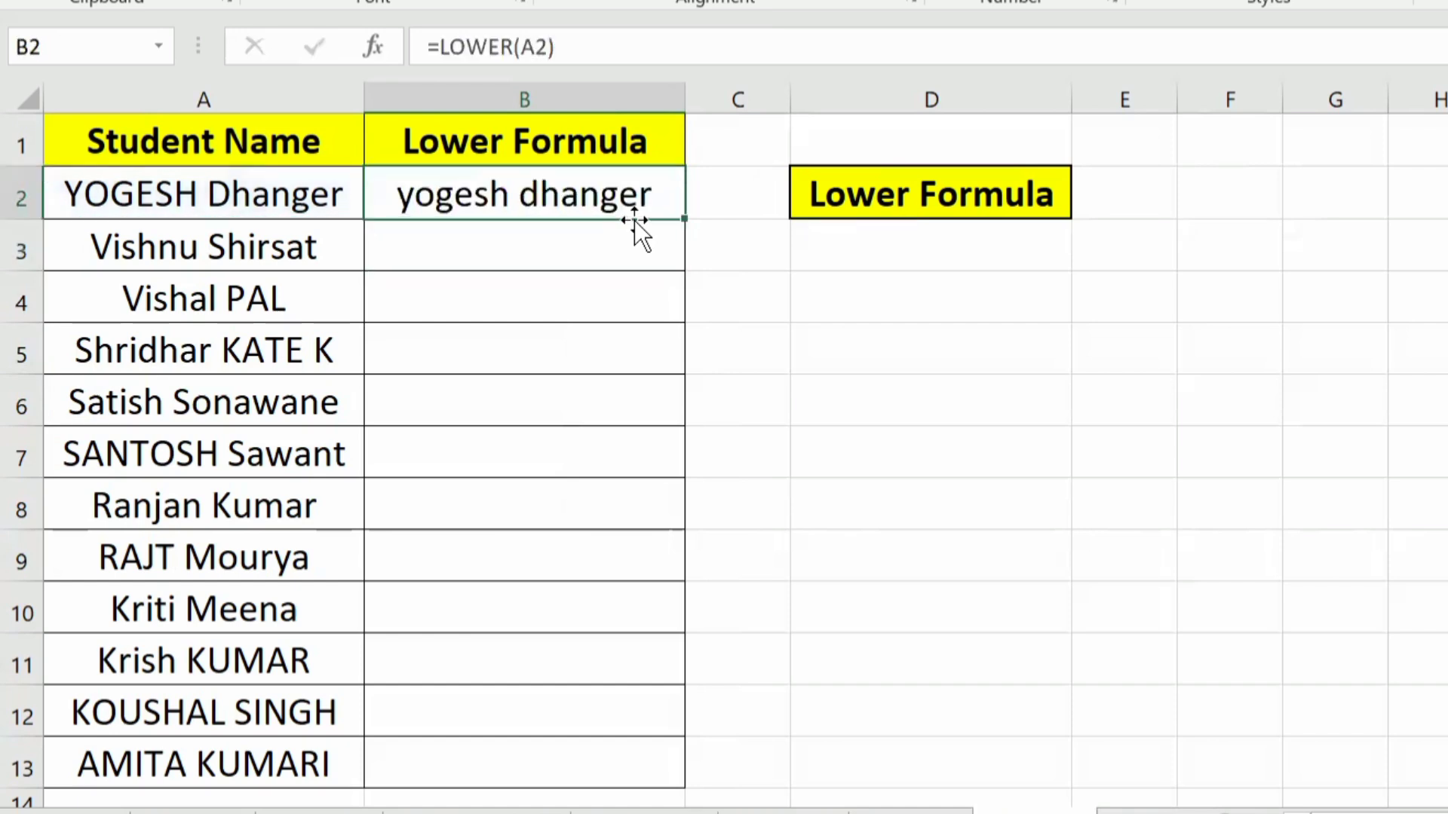
# Step: Fill the LOWER formula from B2 down to B13 for all students and review the filled column
pyautogui.doubleClick(682, 220)
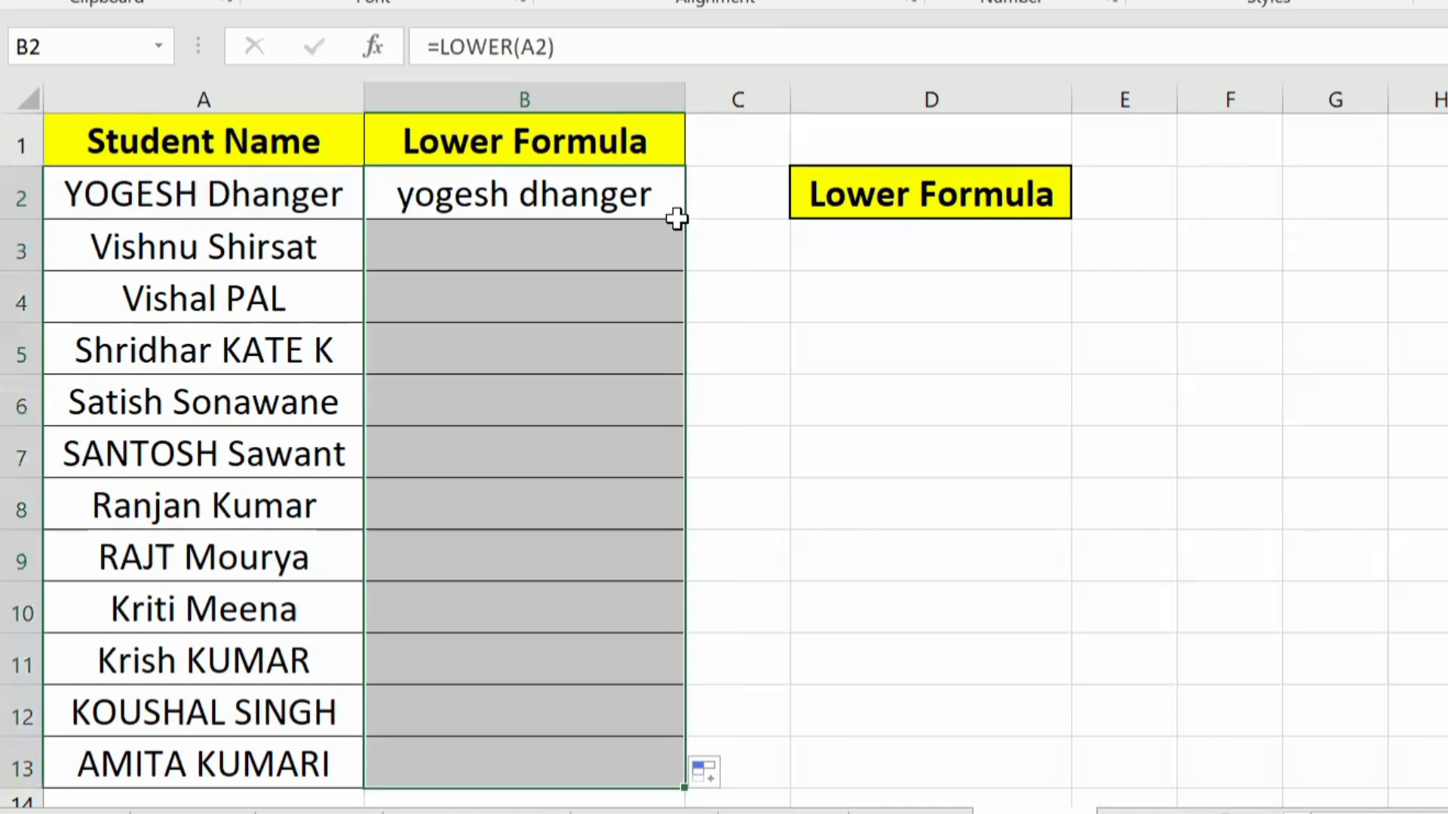
pyautogui.scroll(-1, 629, 349)
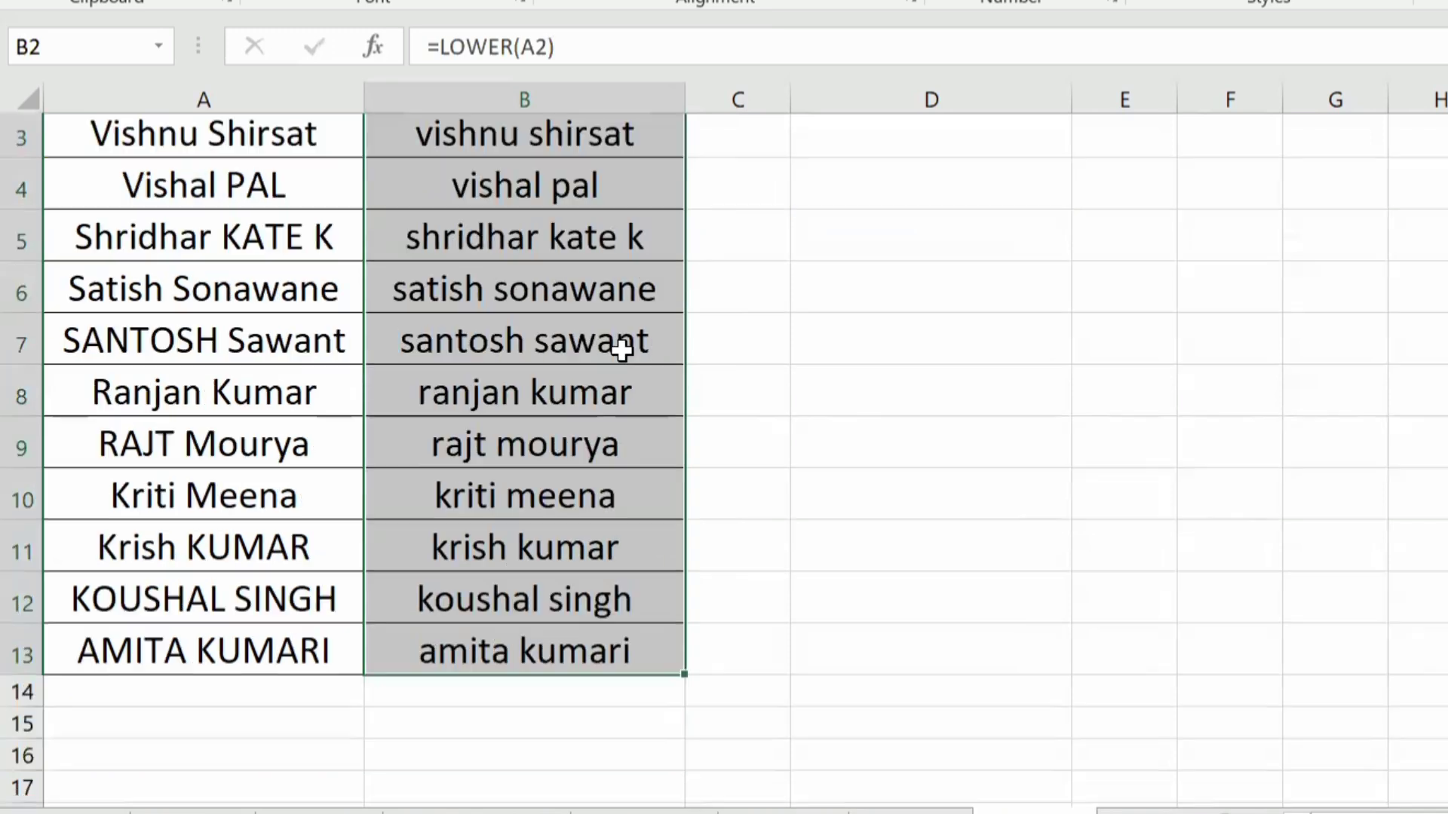
pyautogui.scroll(1, 614, 346)
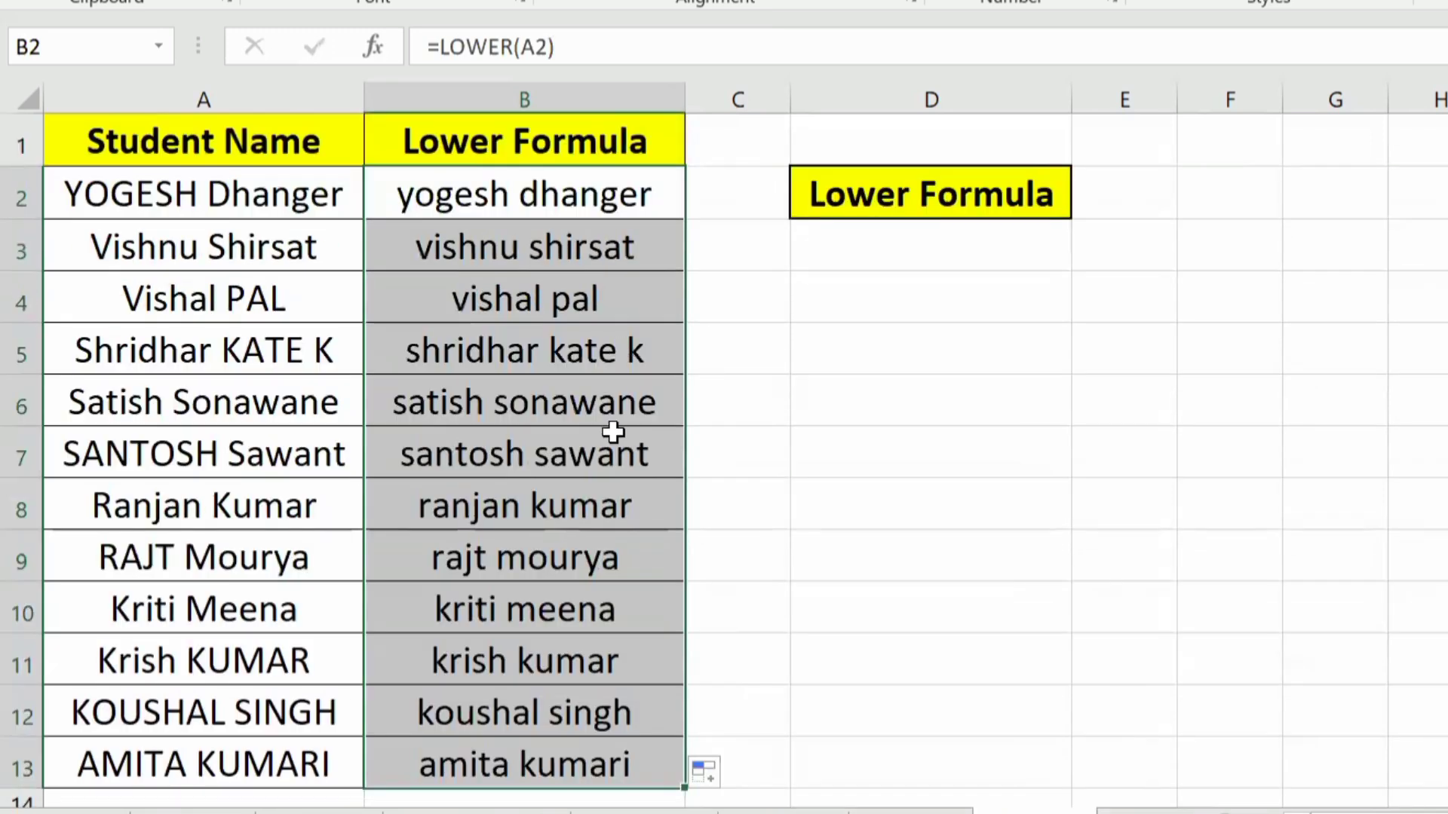
pyautogui.click(570, 409)
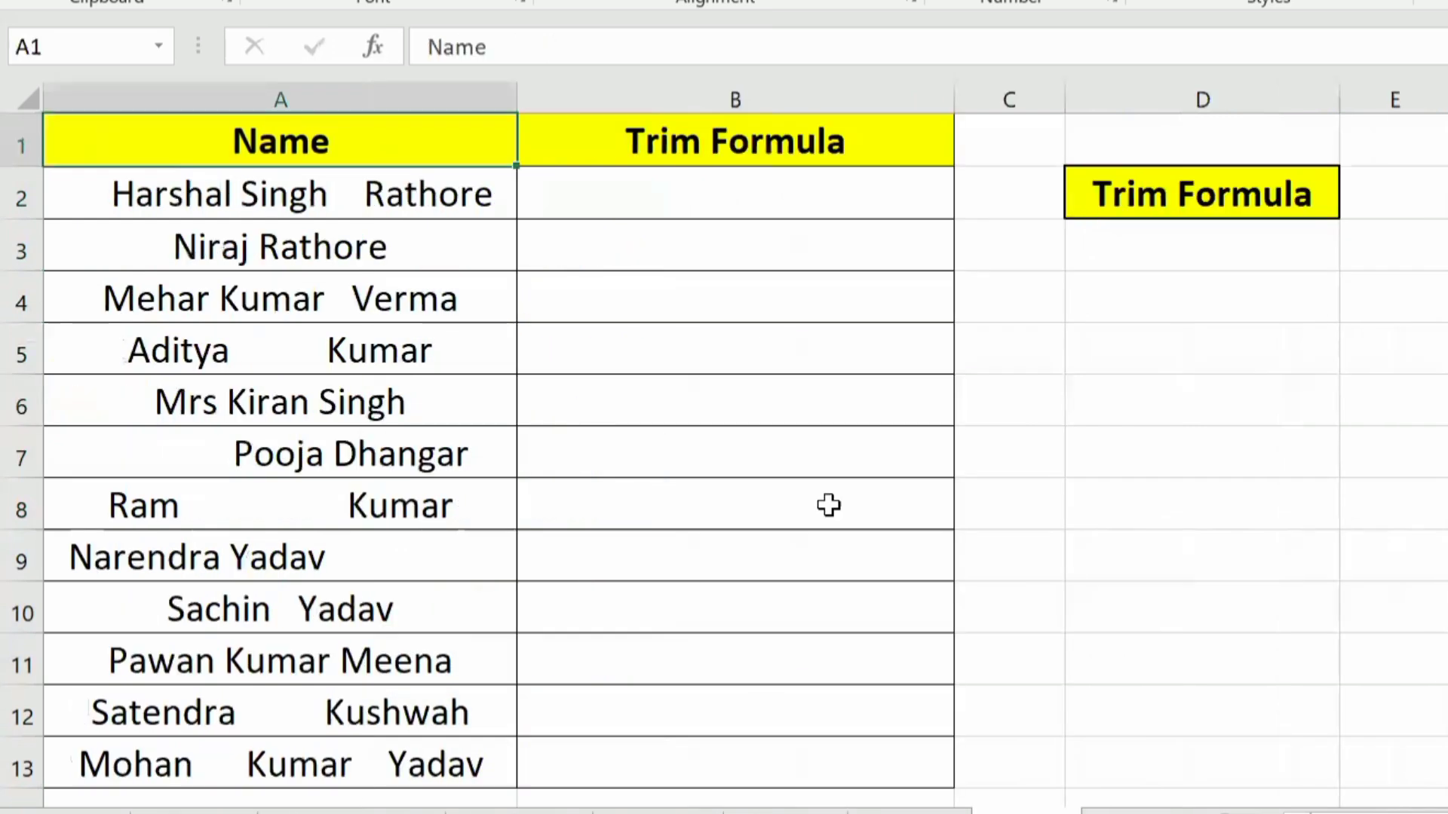
# Step: On the Trim Formula example sheet, examine the spacing within the names in A2:A6
pyautogui.click(824, 540)
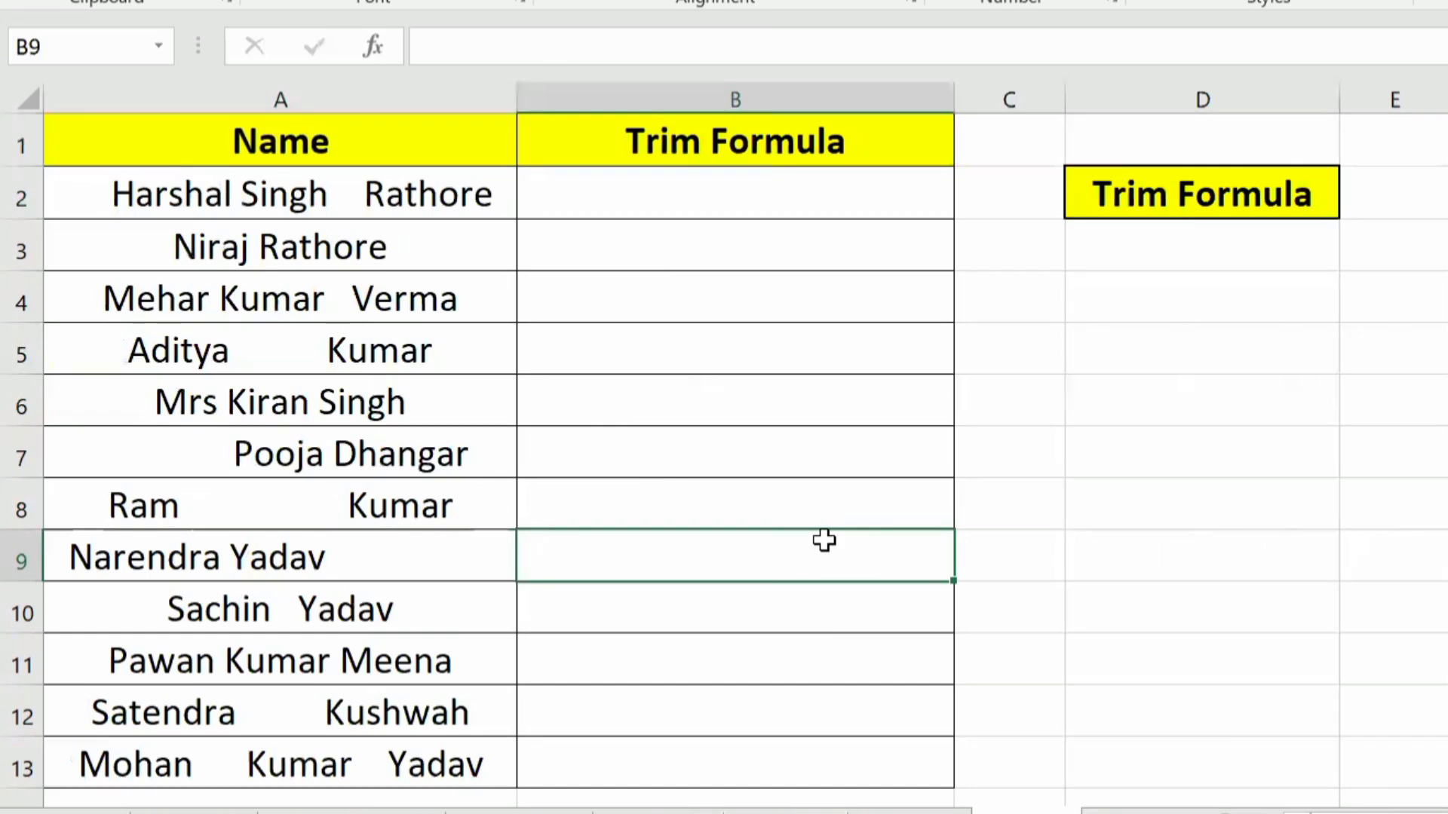
pyautogui.click(403, 368)
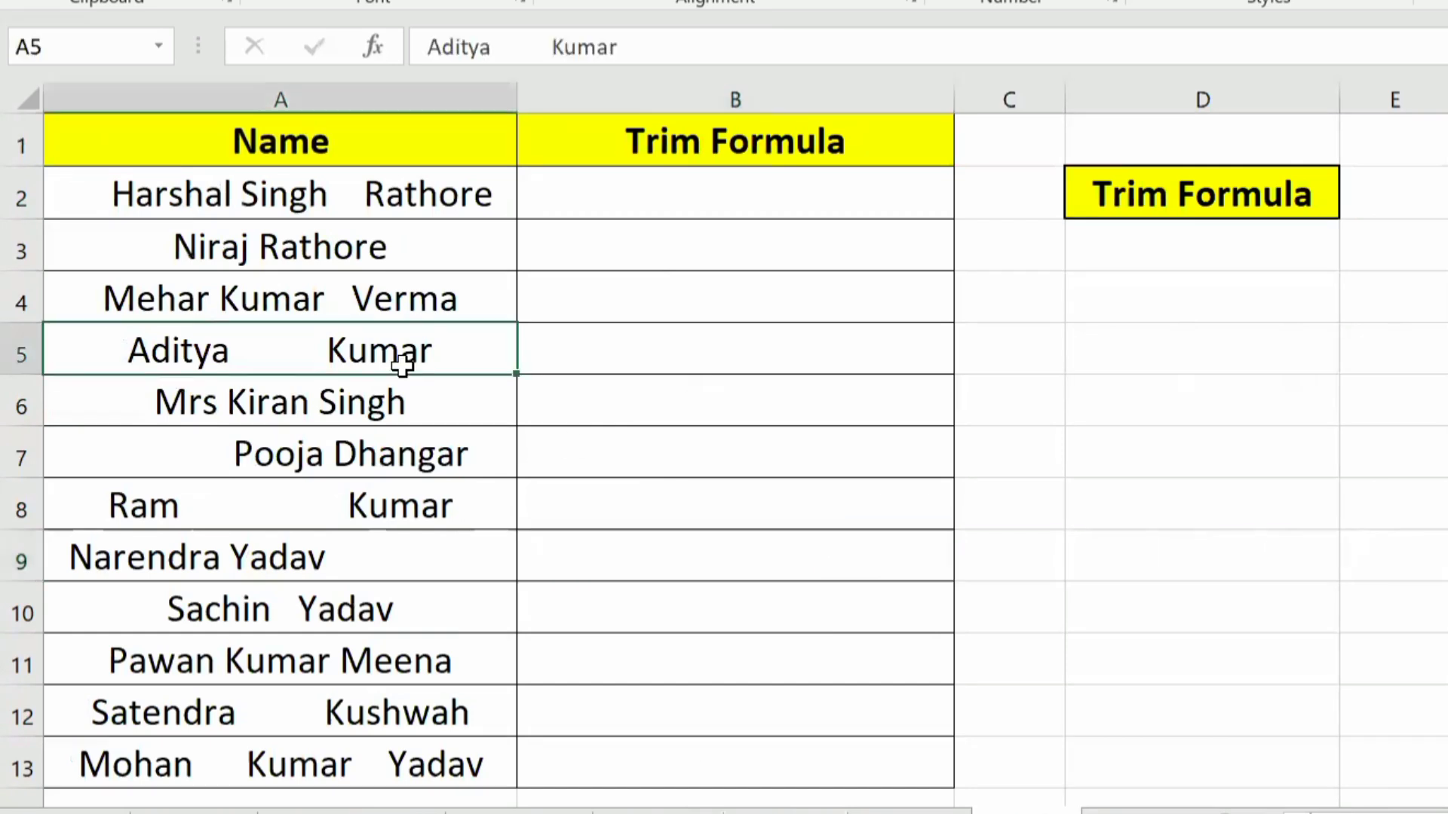
pyautogui.click(268, 198)
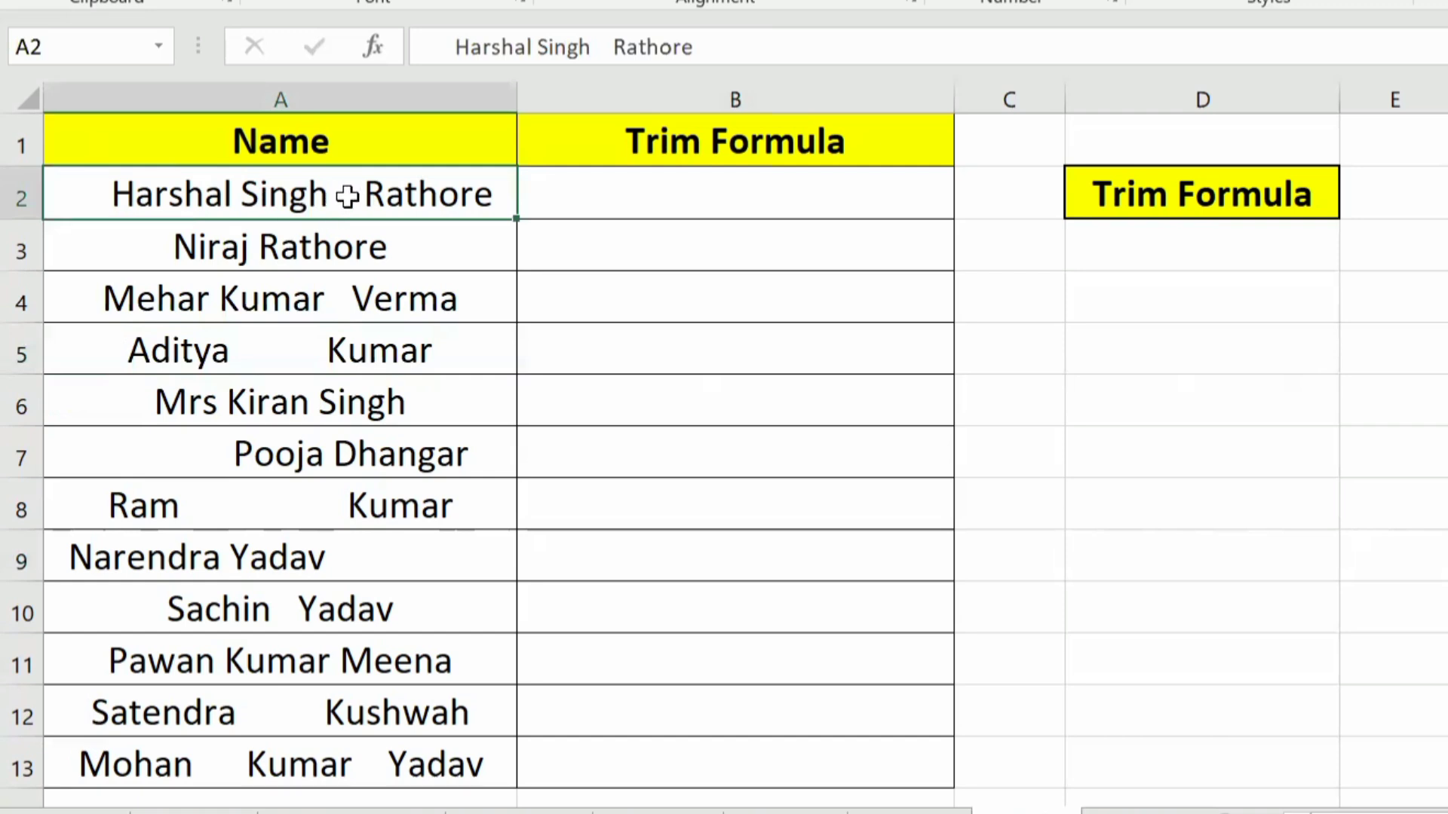
pyautogui.click(334, 245)
pyautogui.click(344, 304)
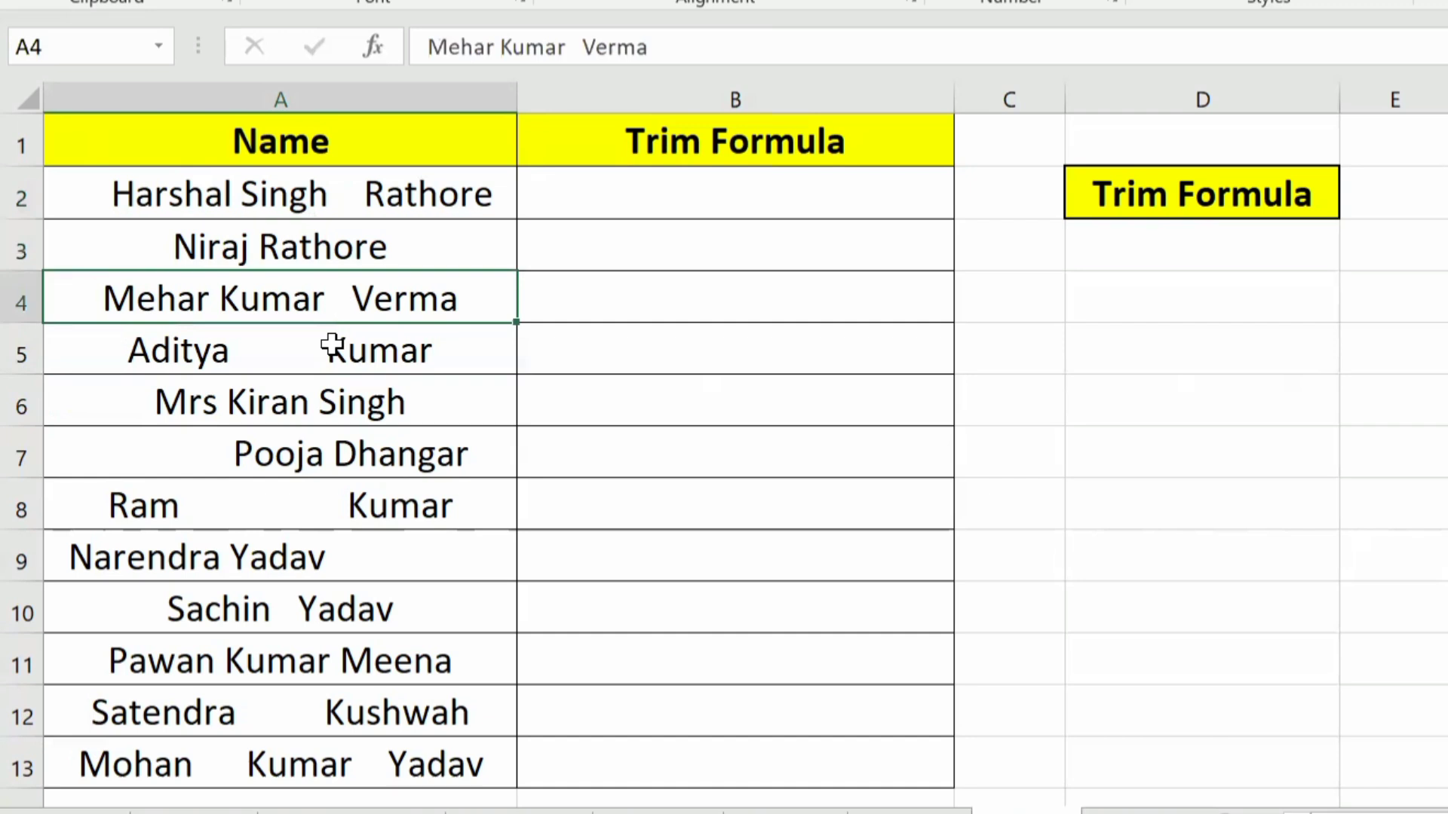
pyautogui.click(205, 354)
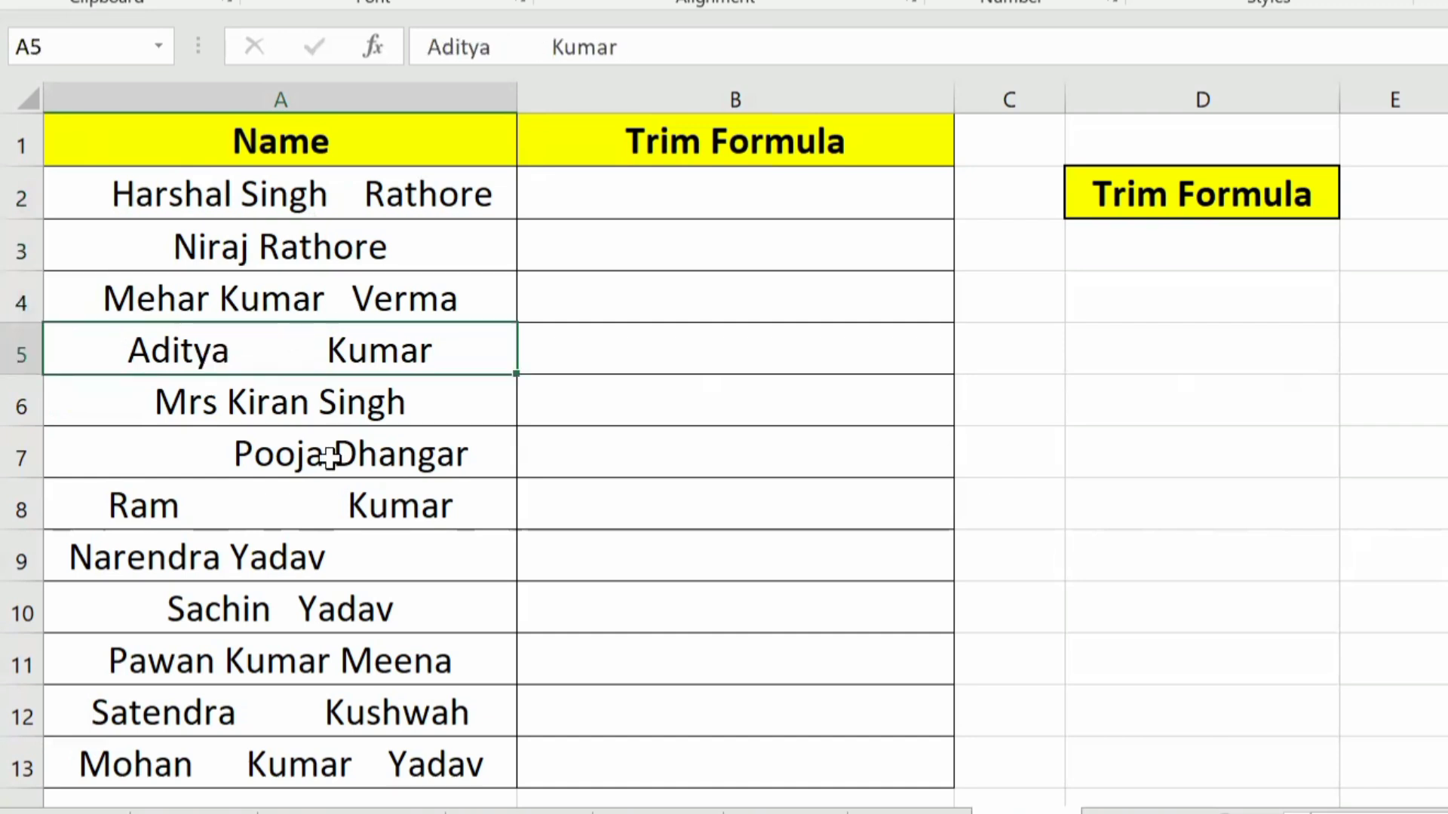
pyautogui.click(161, 408)
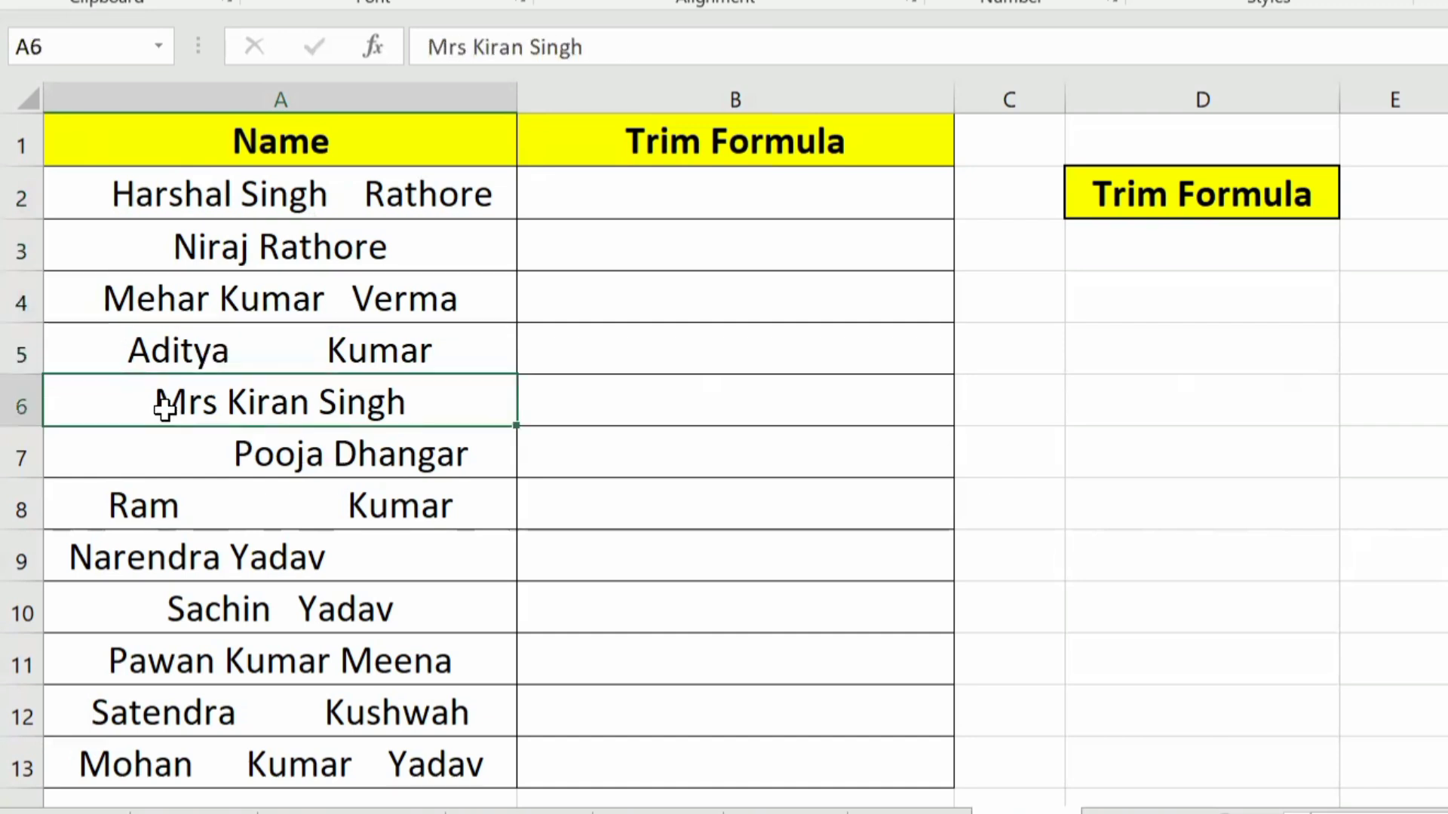
# Step: Examine the leading, inner and trailing spaces in the names in A6:A13 of the Trim Formula sheet
pyautogui.doubleClick(122, 399)
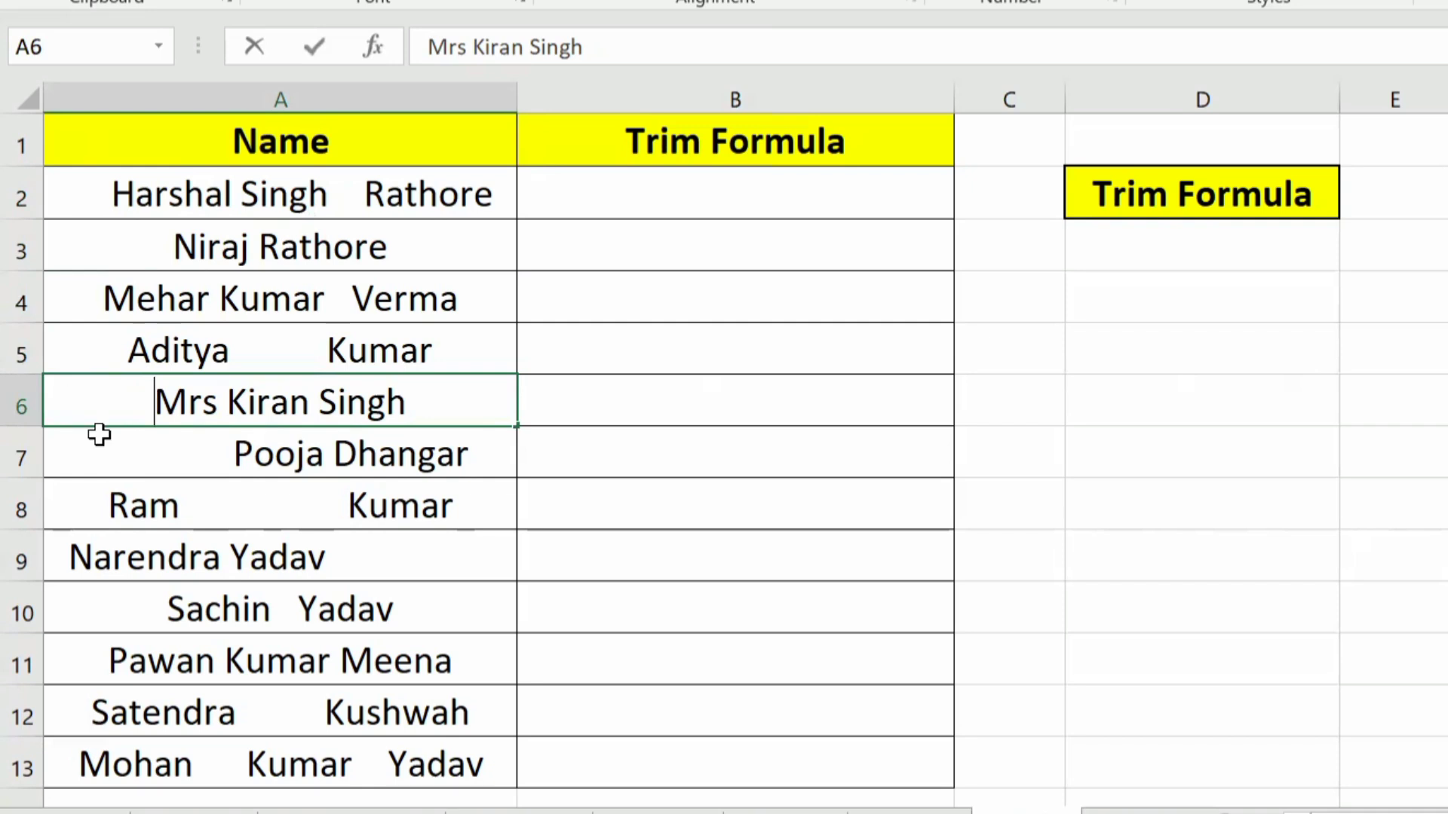
pyautogui.click(144, 480)
pyautogui.doubleClick(194, 452)
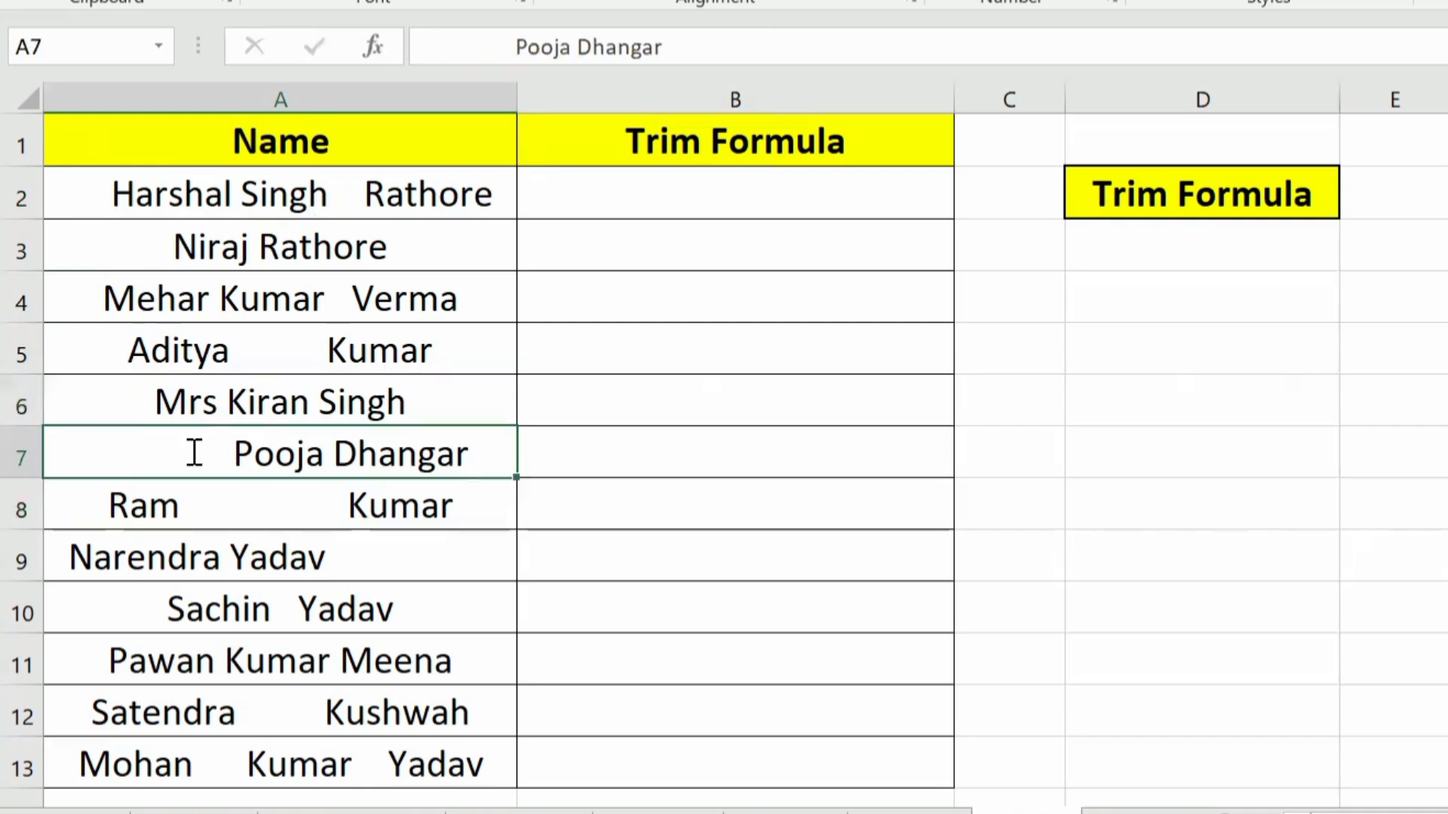
pyautogui.keyDown('shift'); pyautogui.click(73, 453); pyautogui.keyUp('shift')
pyautogui.click(278, 558)
pyautogui.click(284, 749)
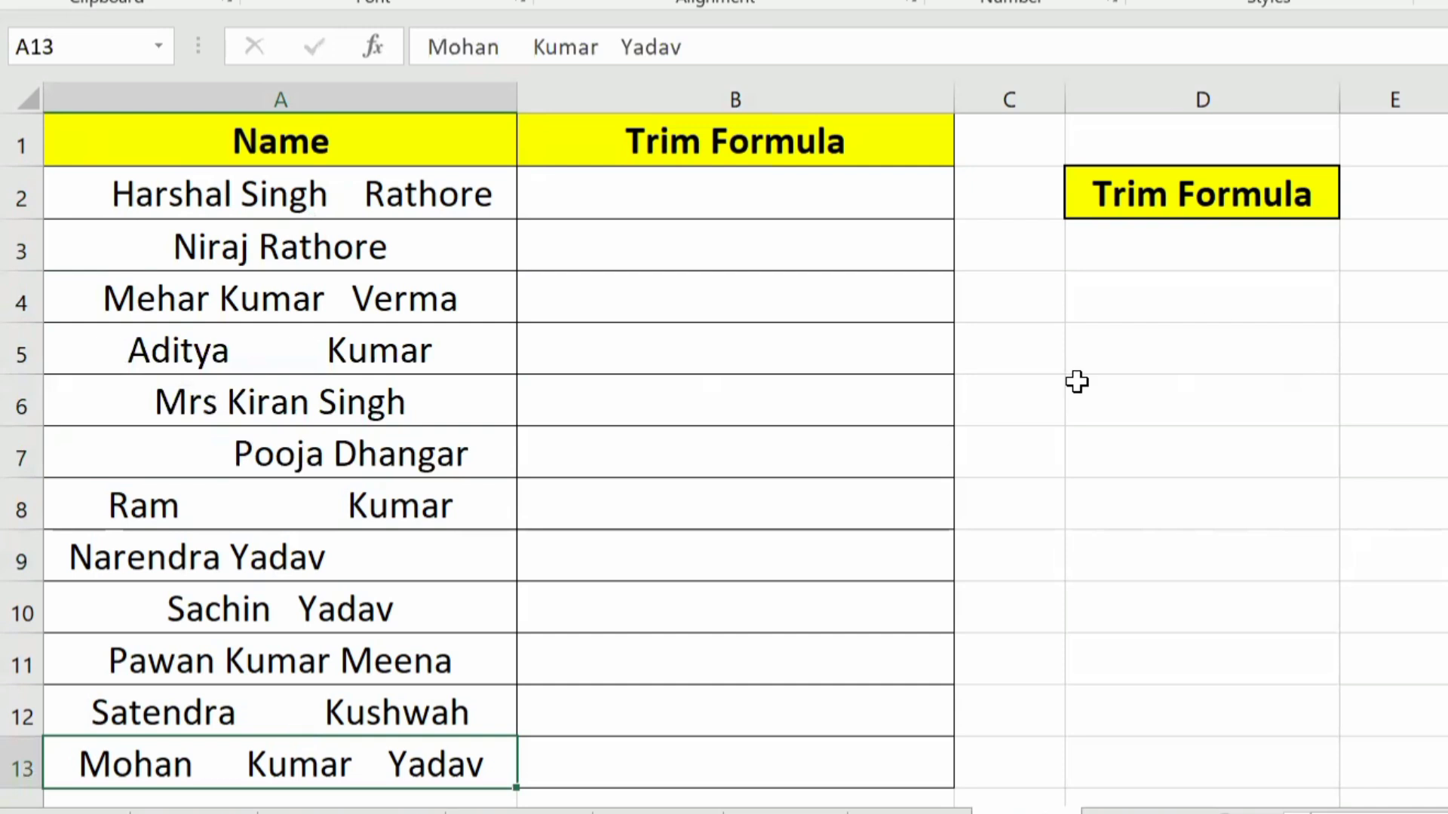
# Step: Remove the extra spaces from the names with the formula =TRIM(A2:A13) in B2, and fill it down to B13
pyautogui.click(726, 188)
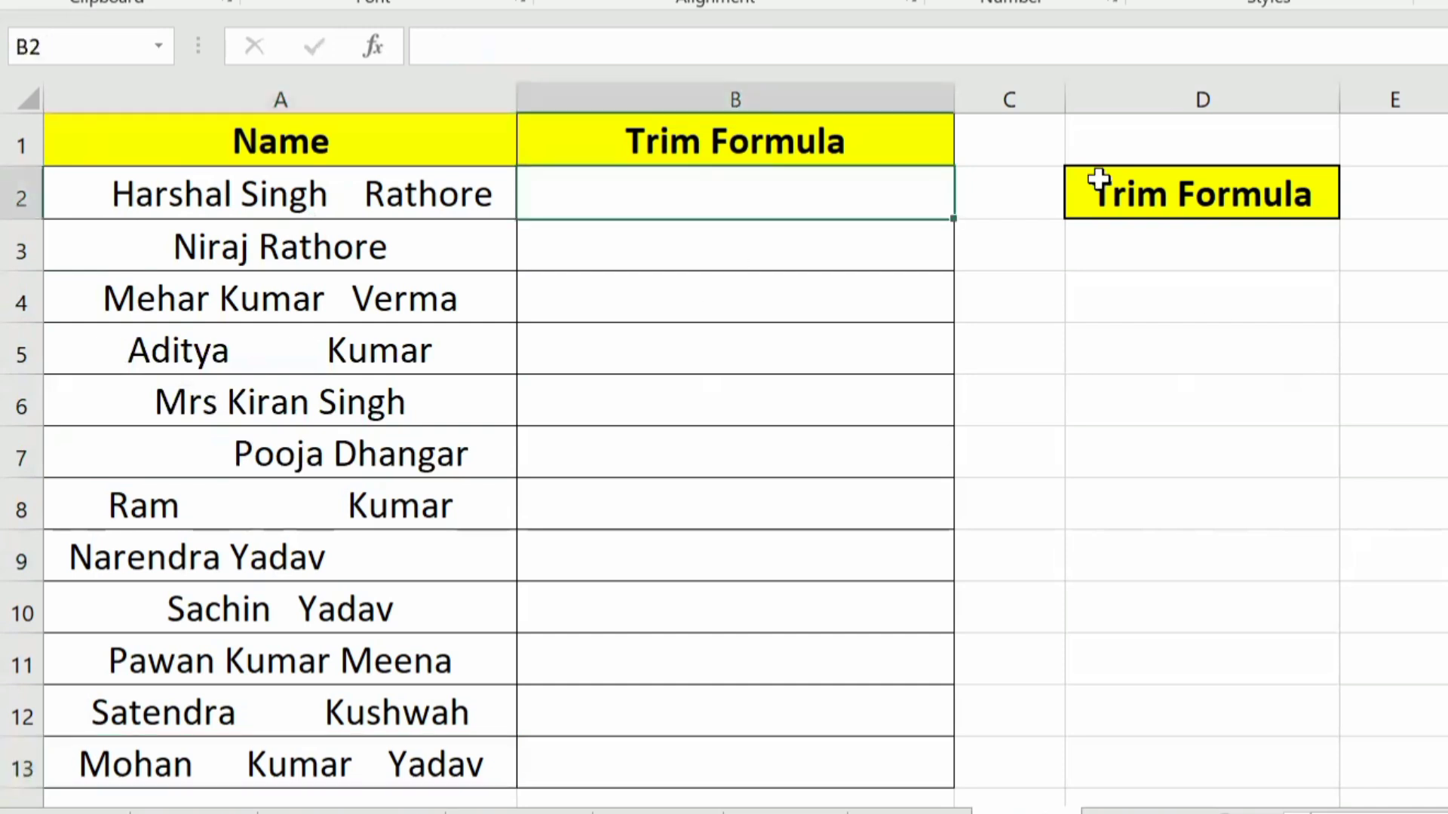
pyautogui.write('=')
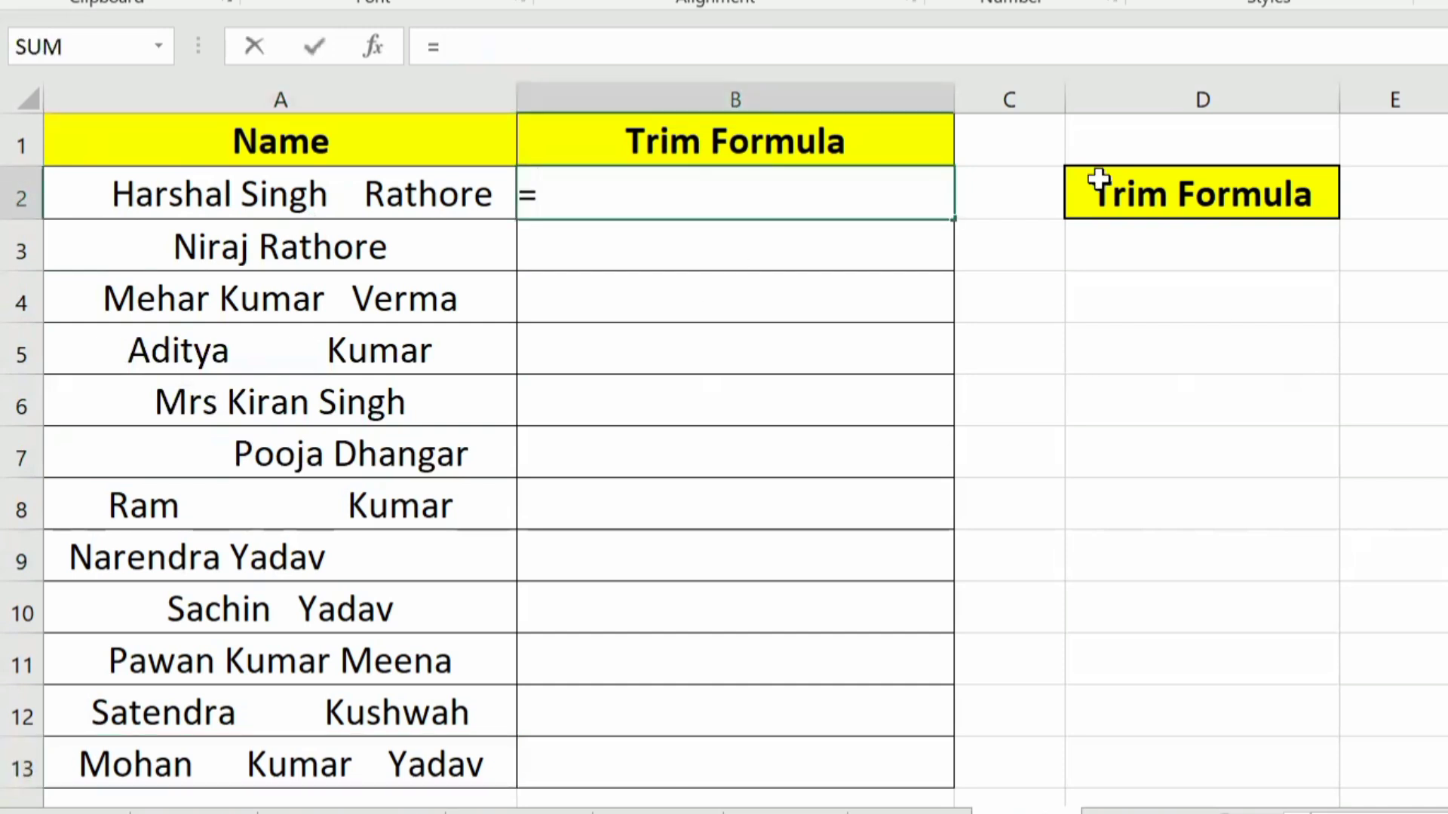
pyautogui.write('trim')
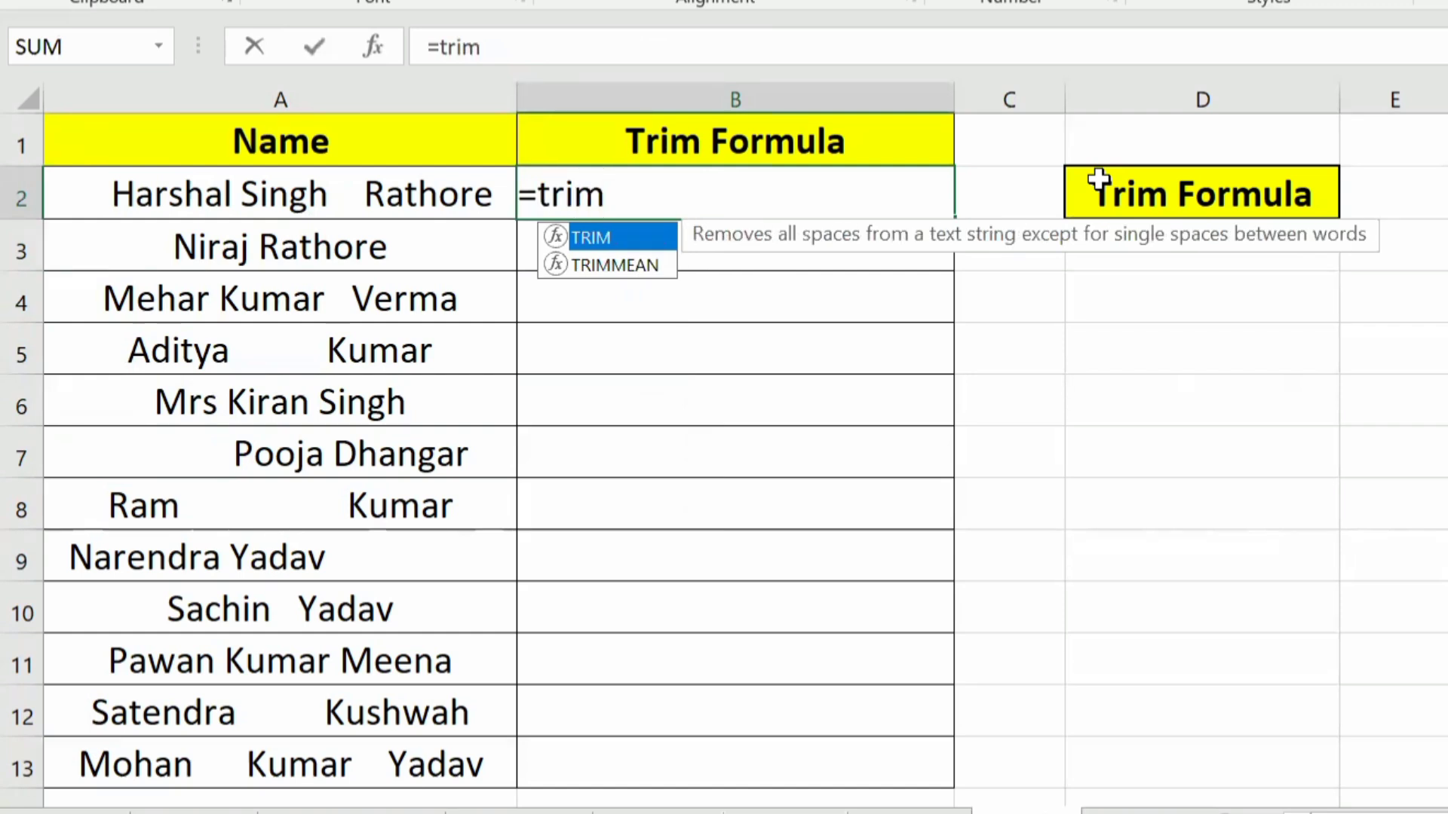
pyautogui.press('Tab')
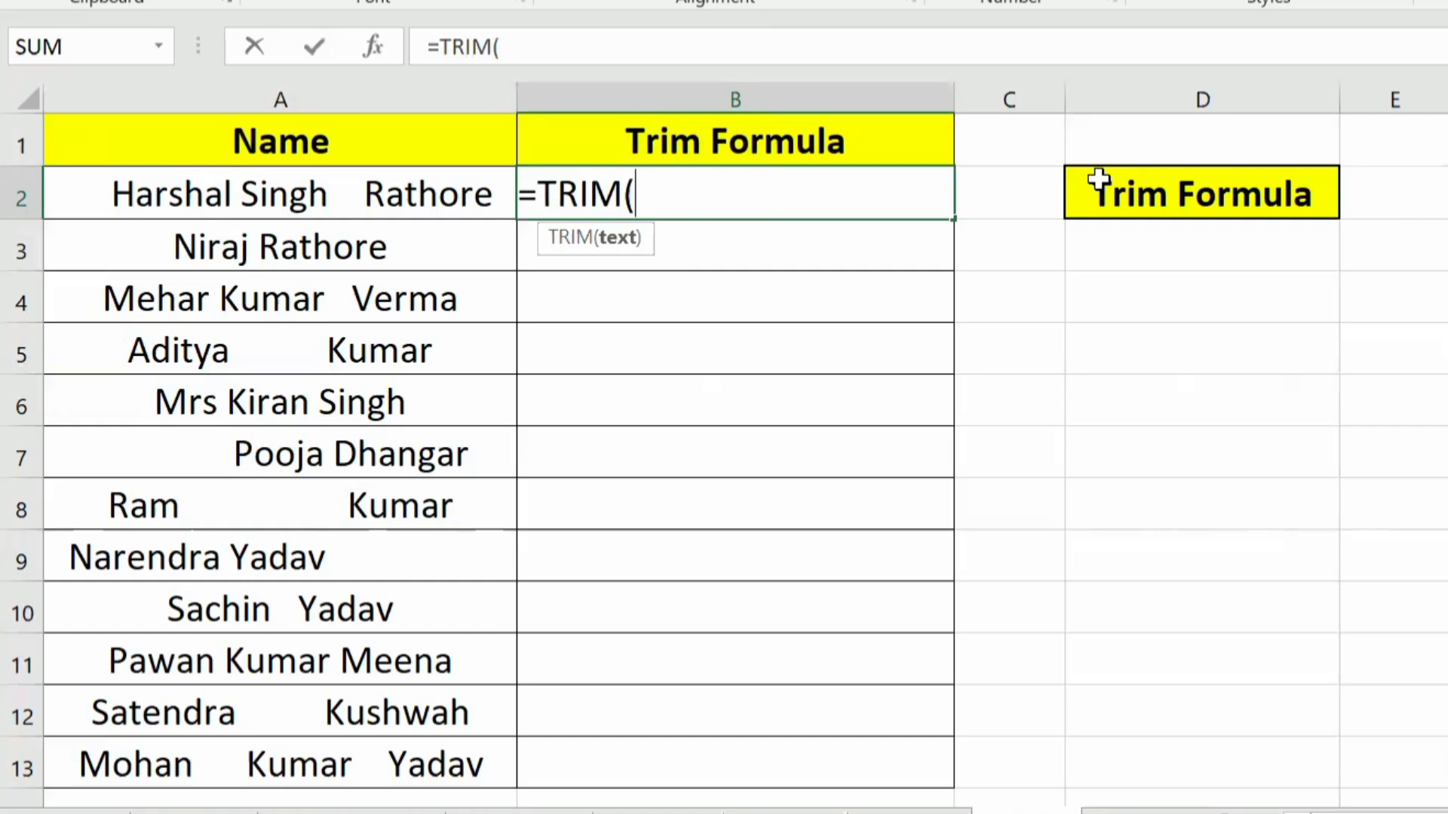
pyautogui.moveTo(251, 189); pyautogui.dragTo(257, 766)
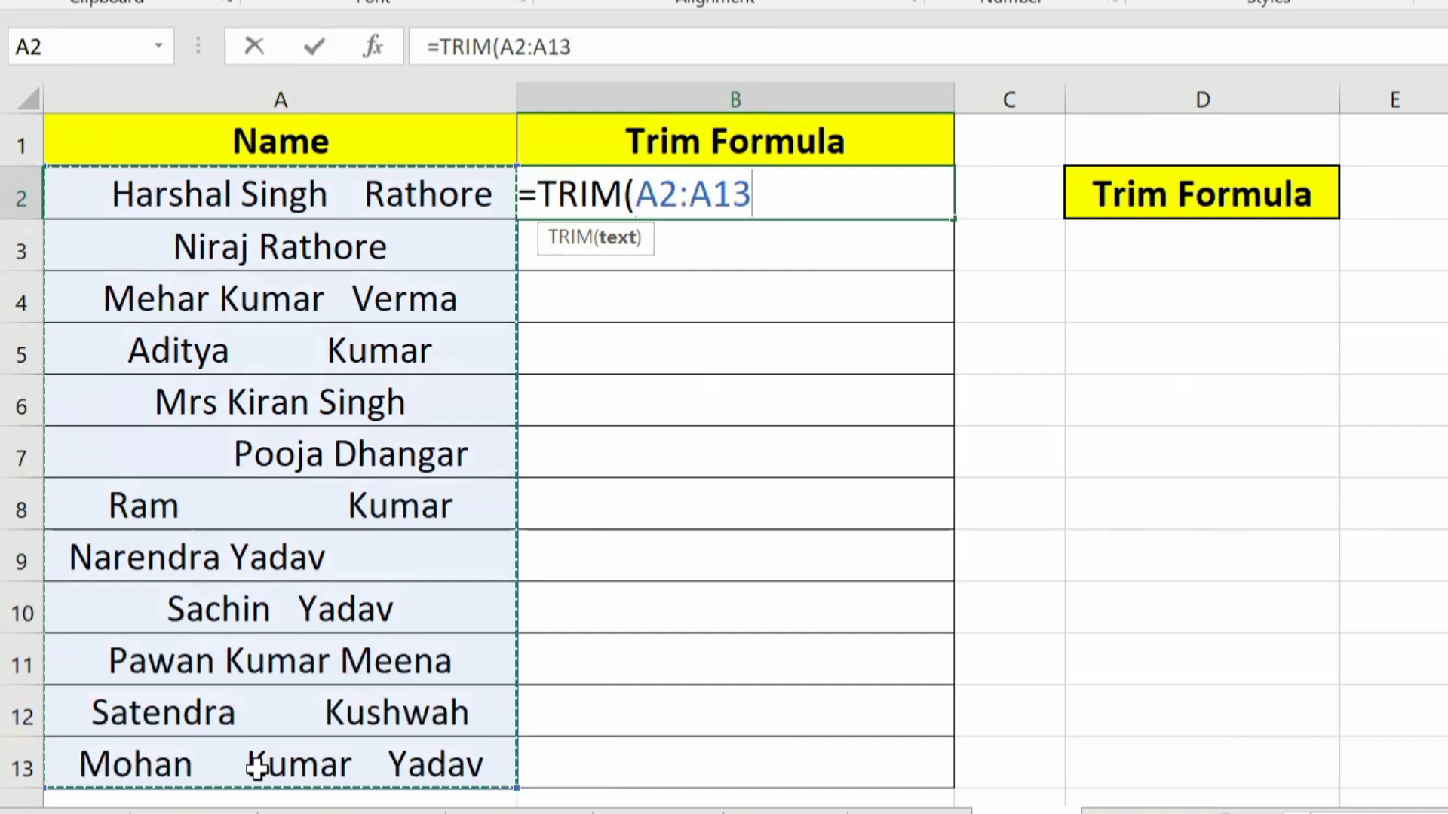
pyautogui.write(')')
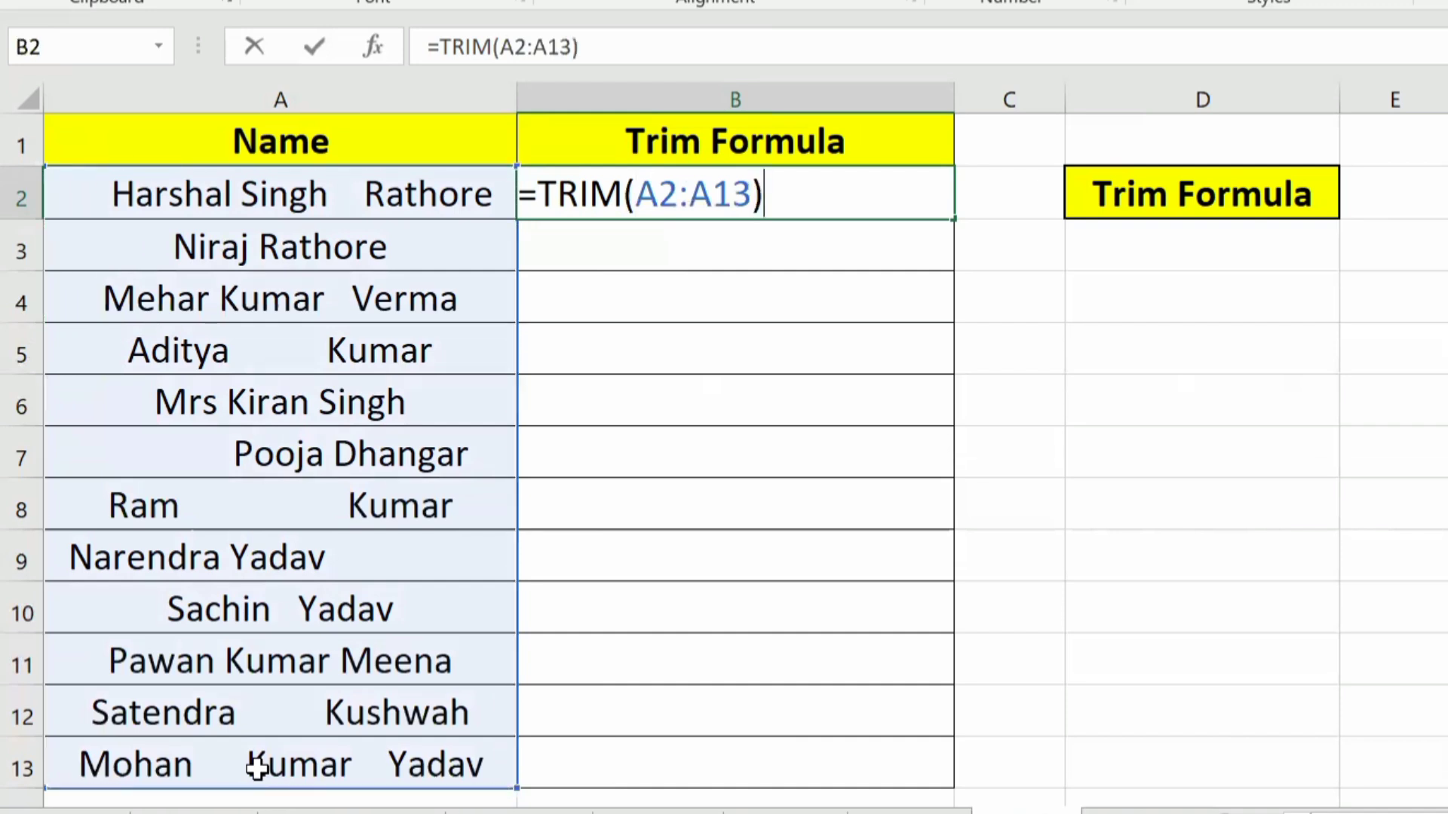
pyautogui.press('Return')
pyautogui.press('Up')
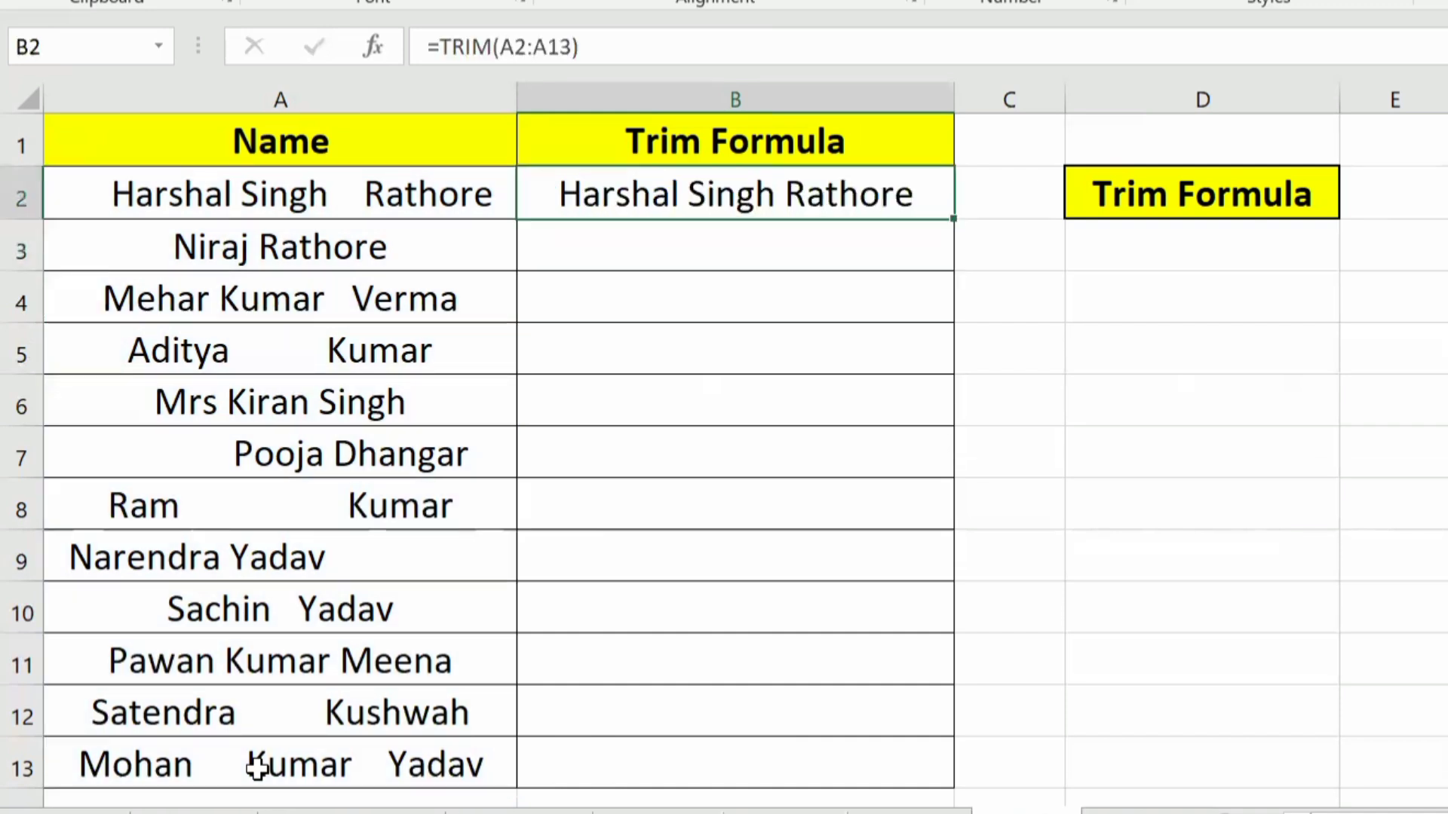
pyautogui.doubleClick(950, 224)
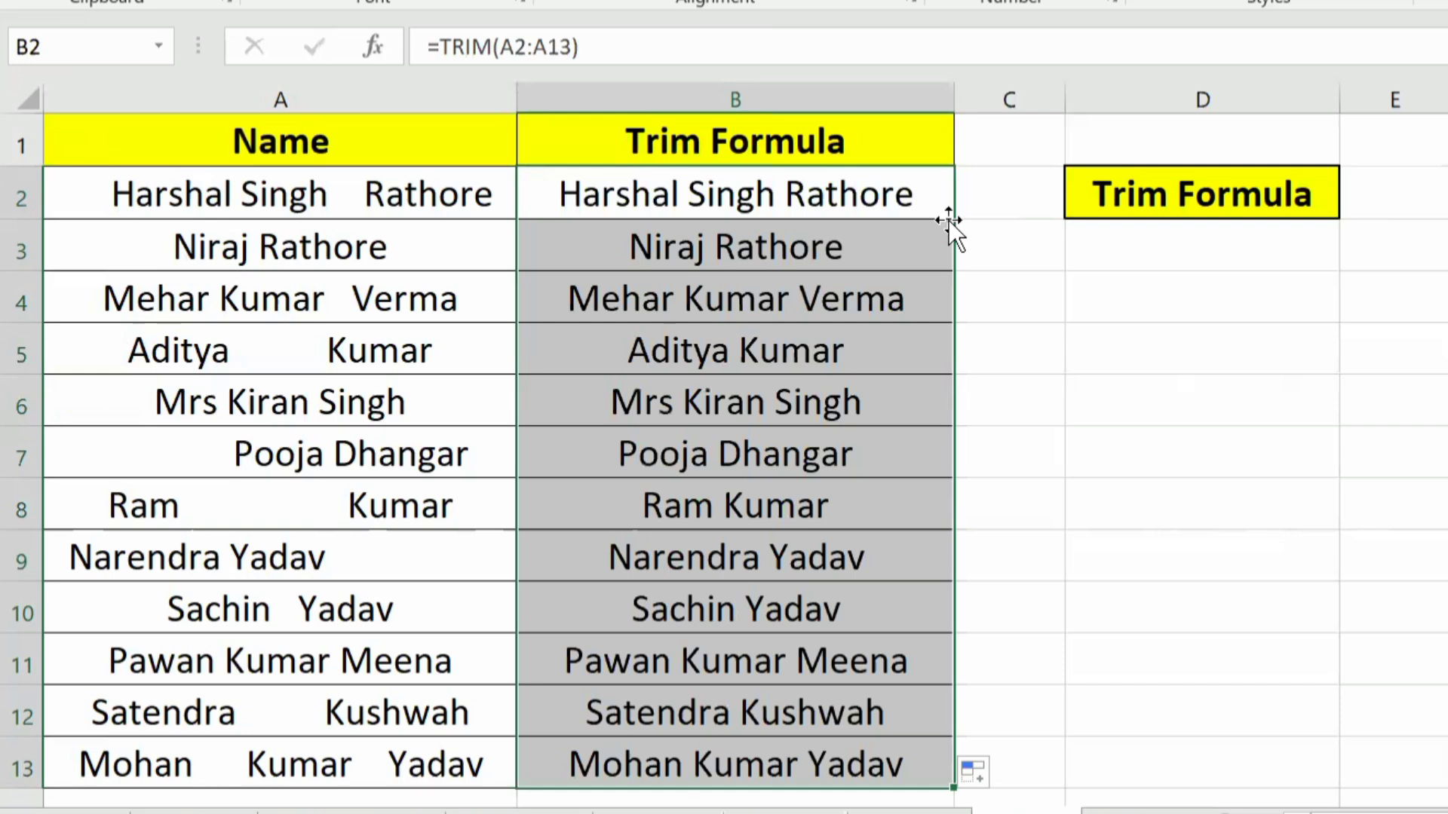
# Step: Go to the next example sheet, which combines first, middle and last names into full names
pyautogui.hotkey('ctrl', 'pagedown')
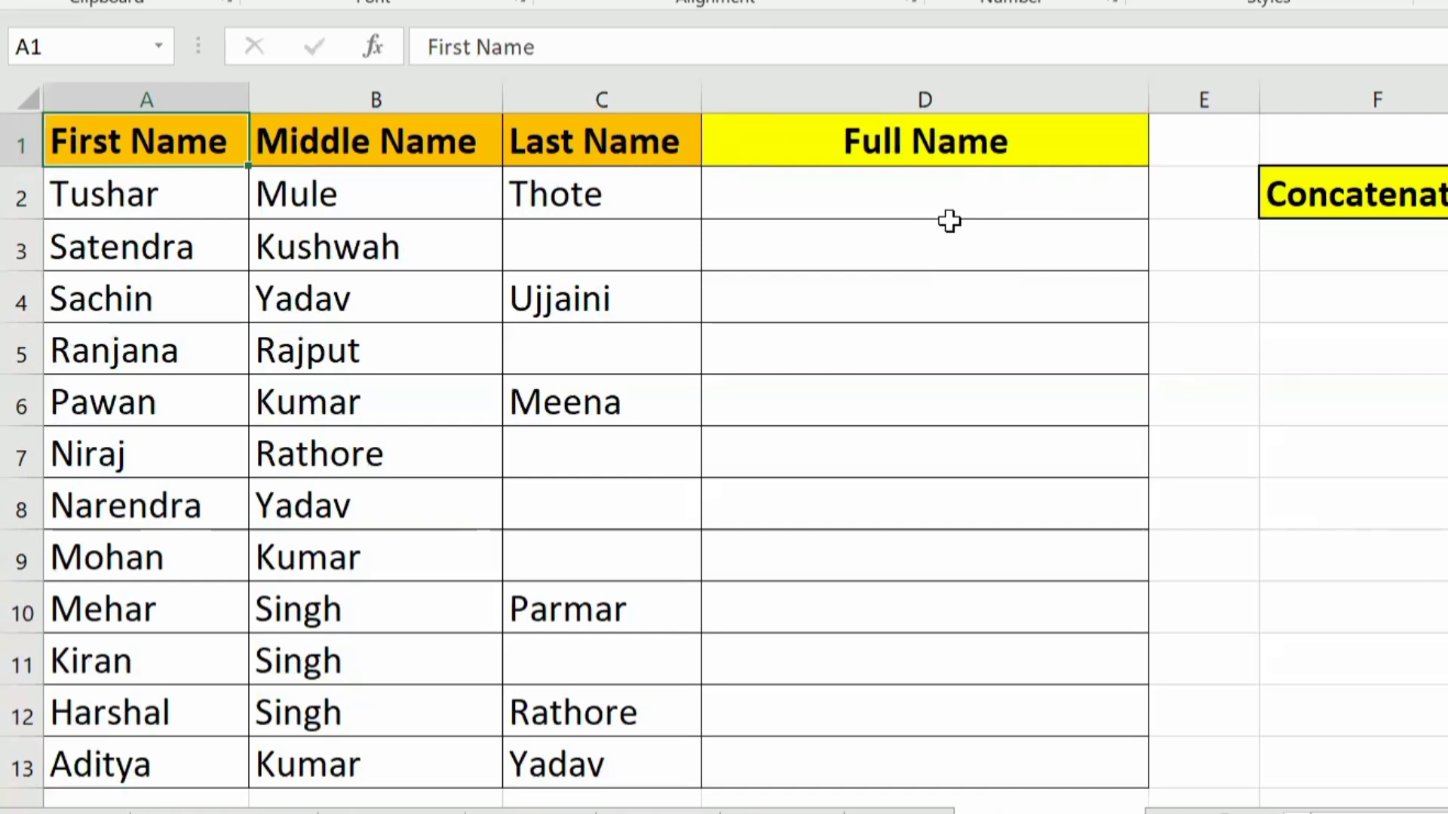
# Step: Start a CONCATENATE formula in the Full Name cell D2 with the first name in A2 as its first argument
pyautogui.press('Down')
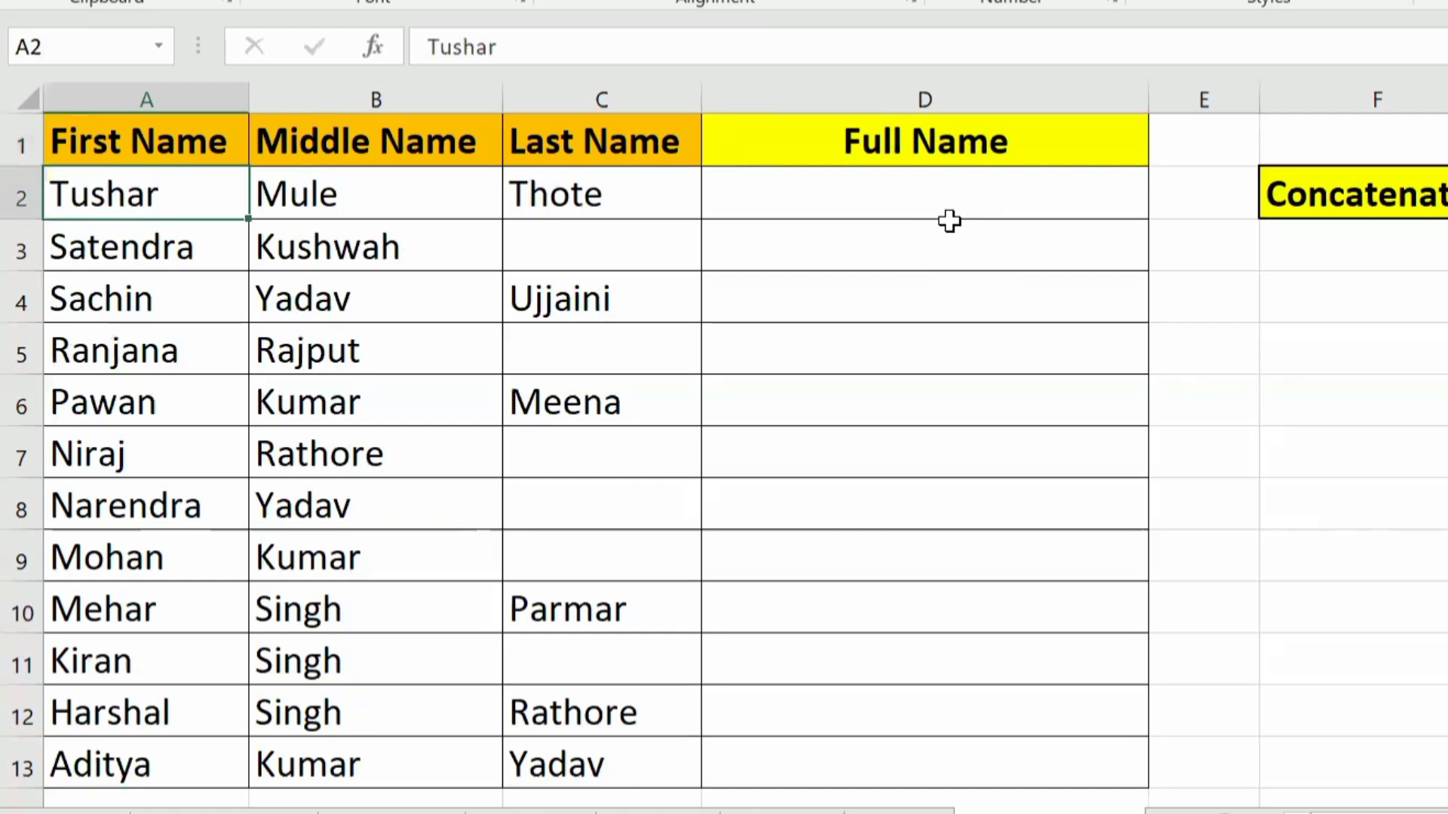
pyautogui.press('Right')
pyautogui.press('Right')
pyautogui.press('Right')
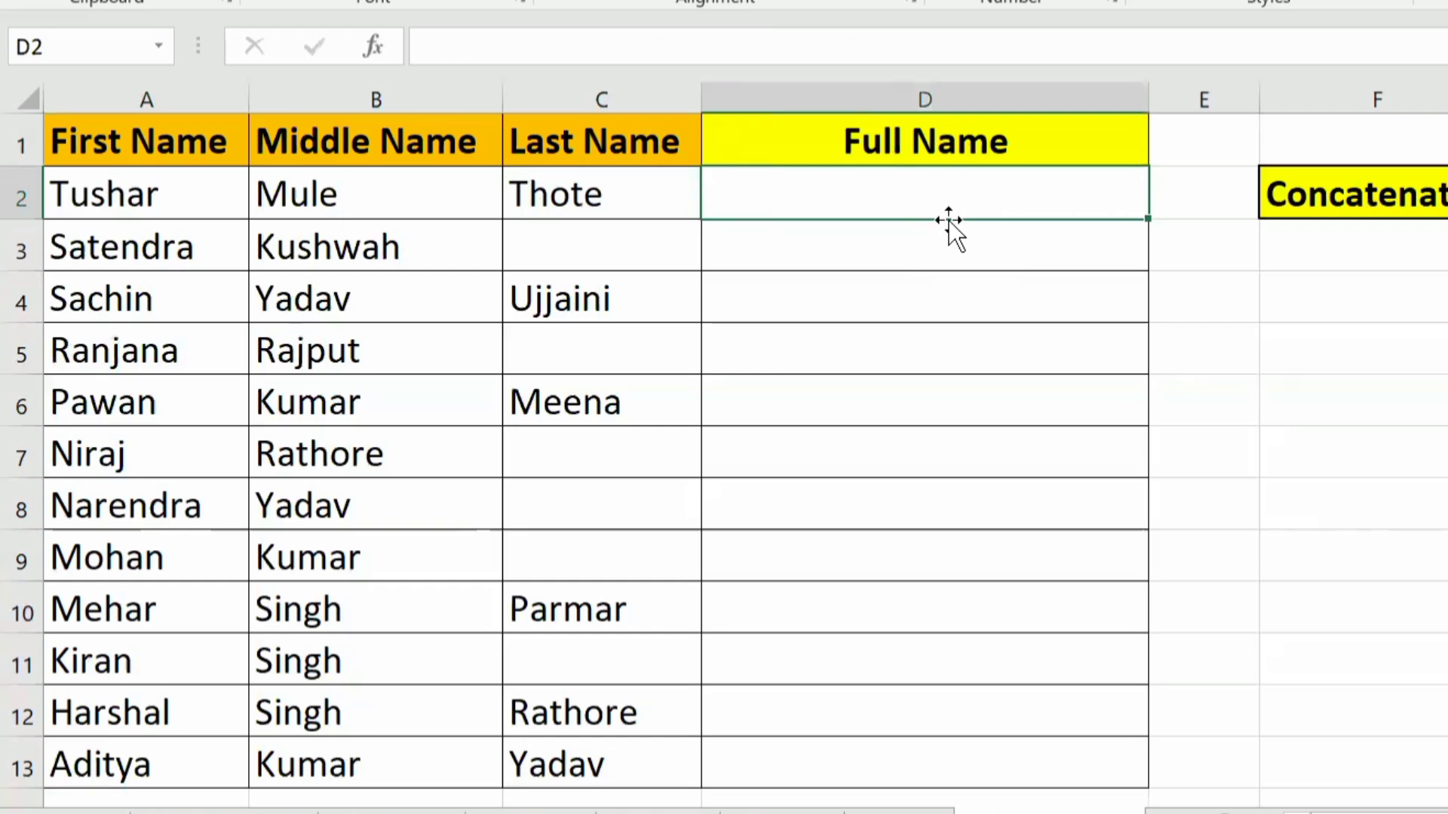
pyautogui.write('=')
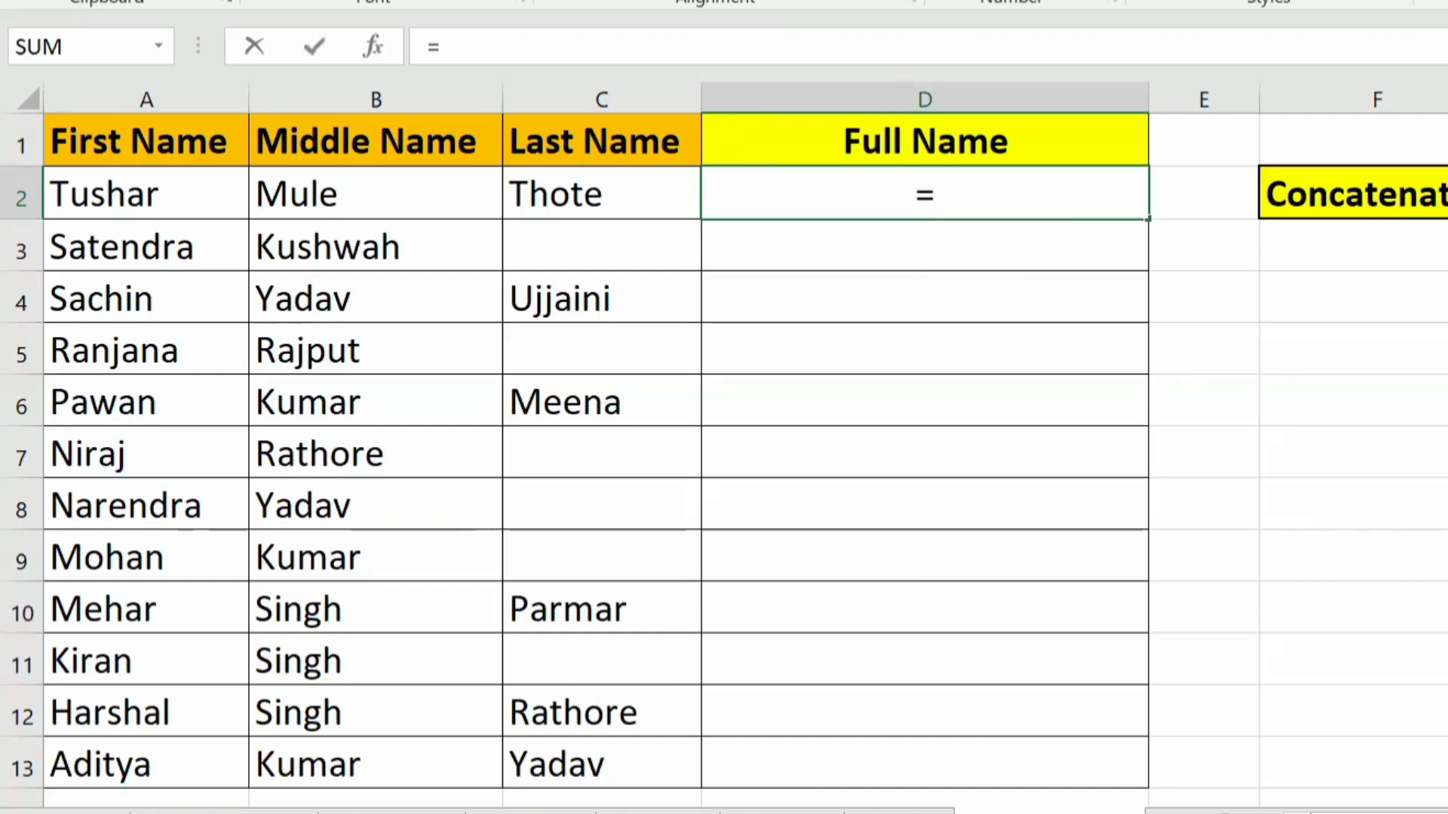
pyautogui.write('conc')
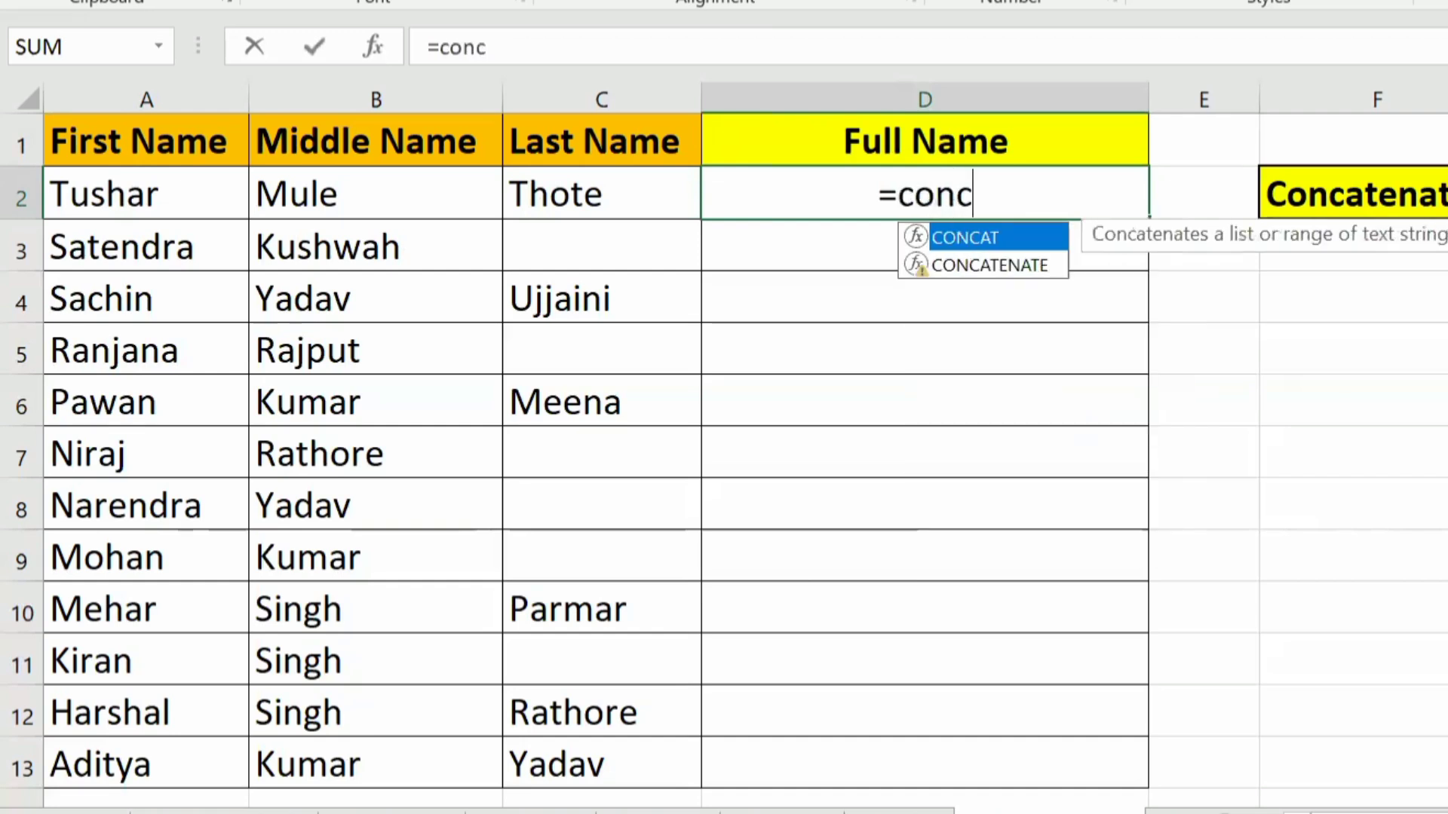
pyautogui.press('Down')
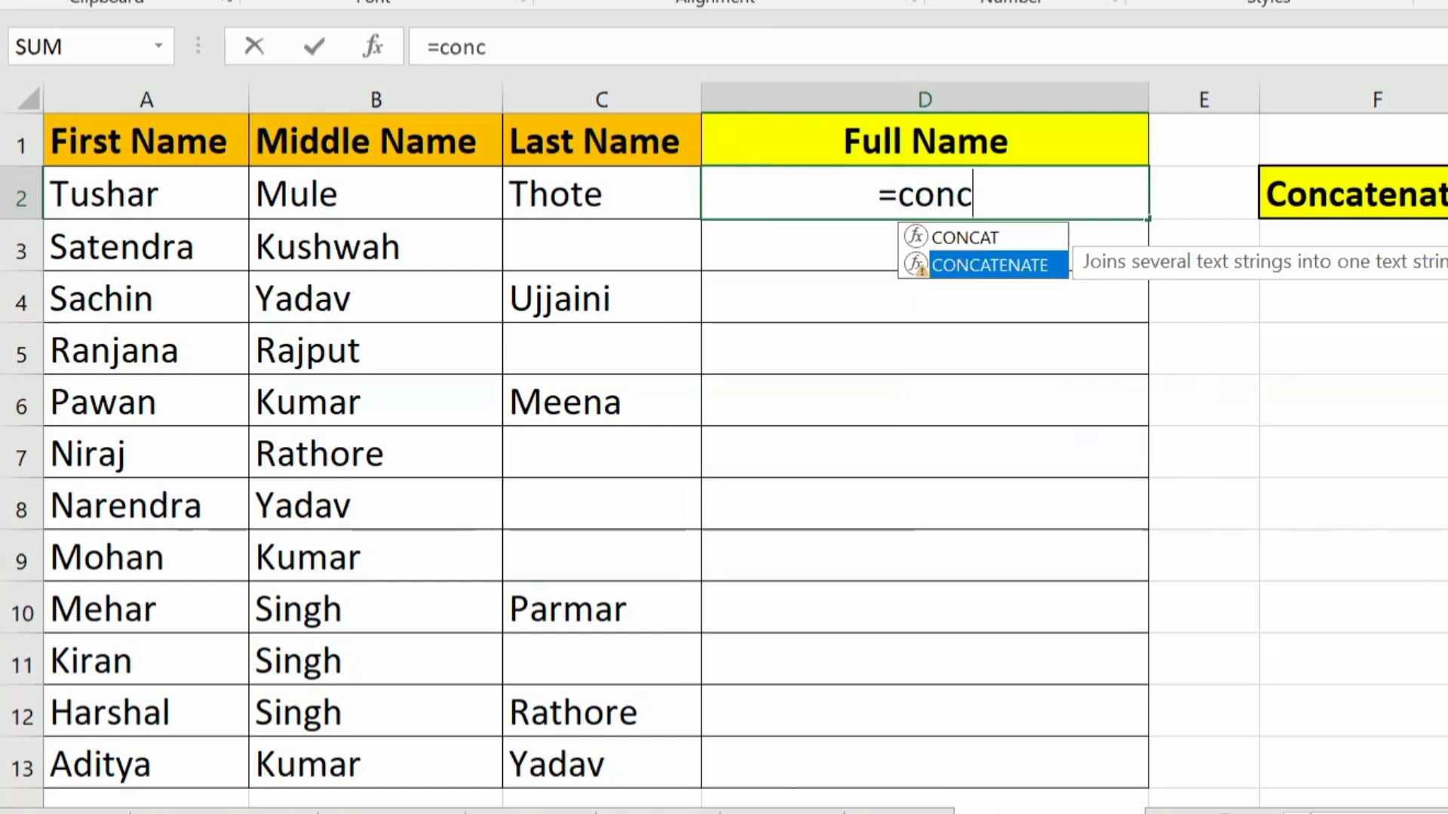
pyautogui.press('Tab')
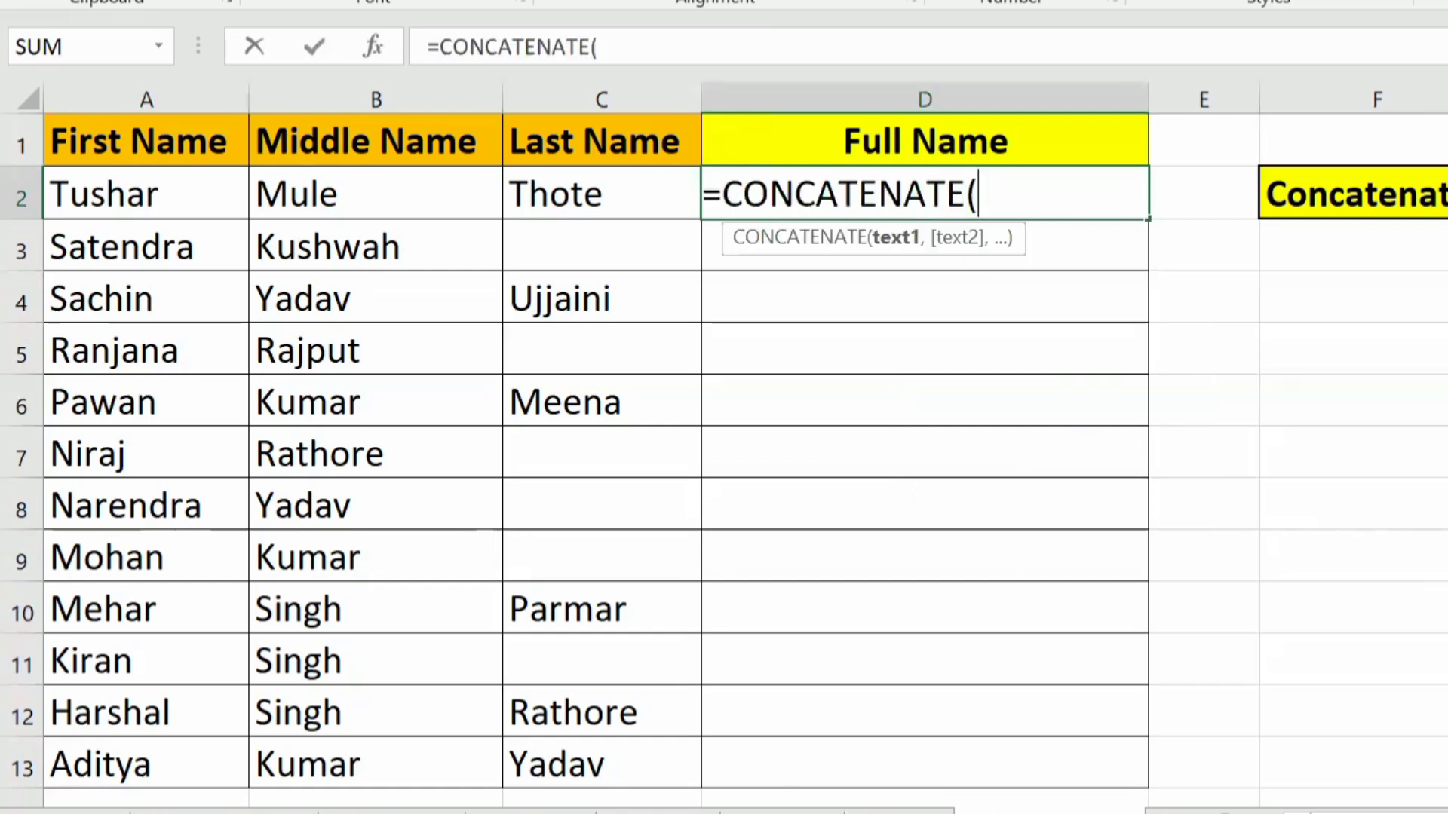
pyautogui.click(170, 182)
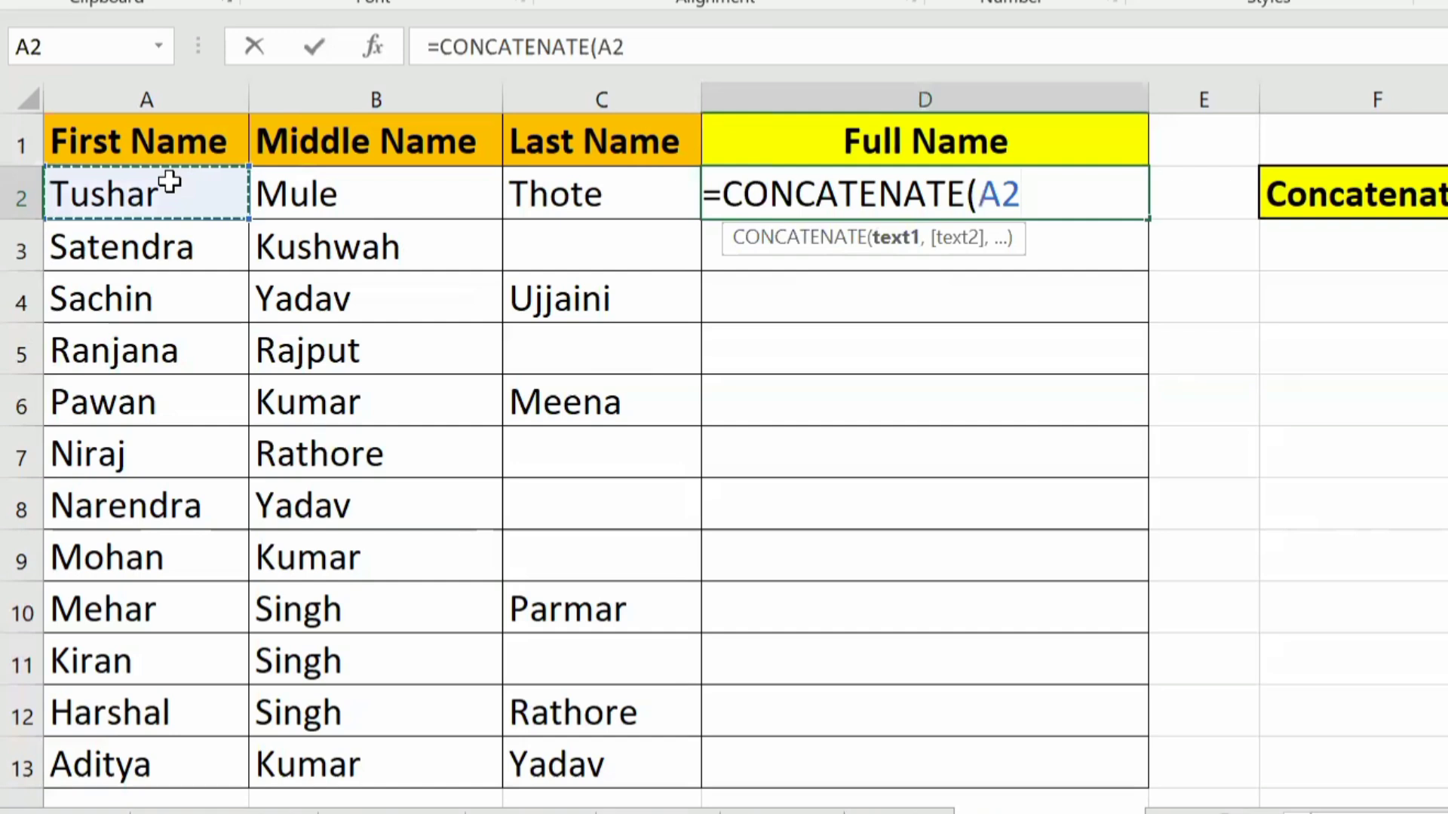
pyautogui.write(',')
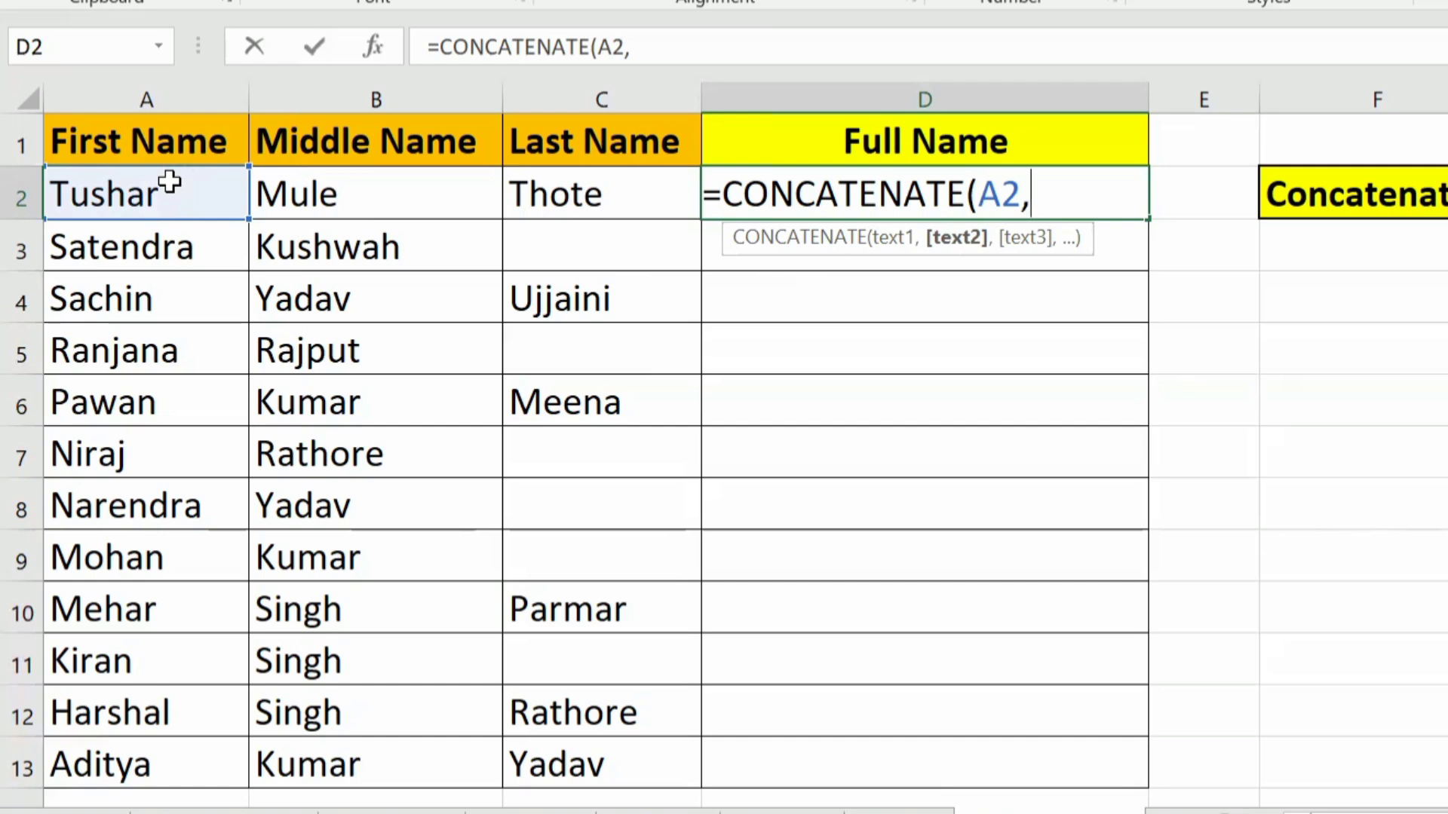
# Step: Extend the CONCATENATE formula in D2 with a space " ", the middle name in B2 and another space " "
pyautogui.write('" ",')
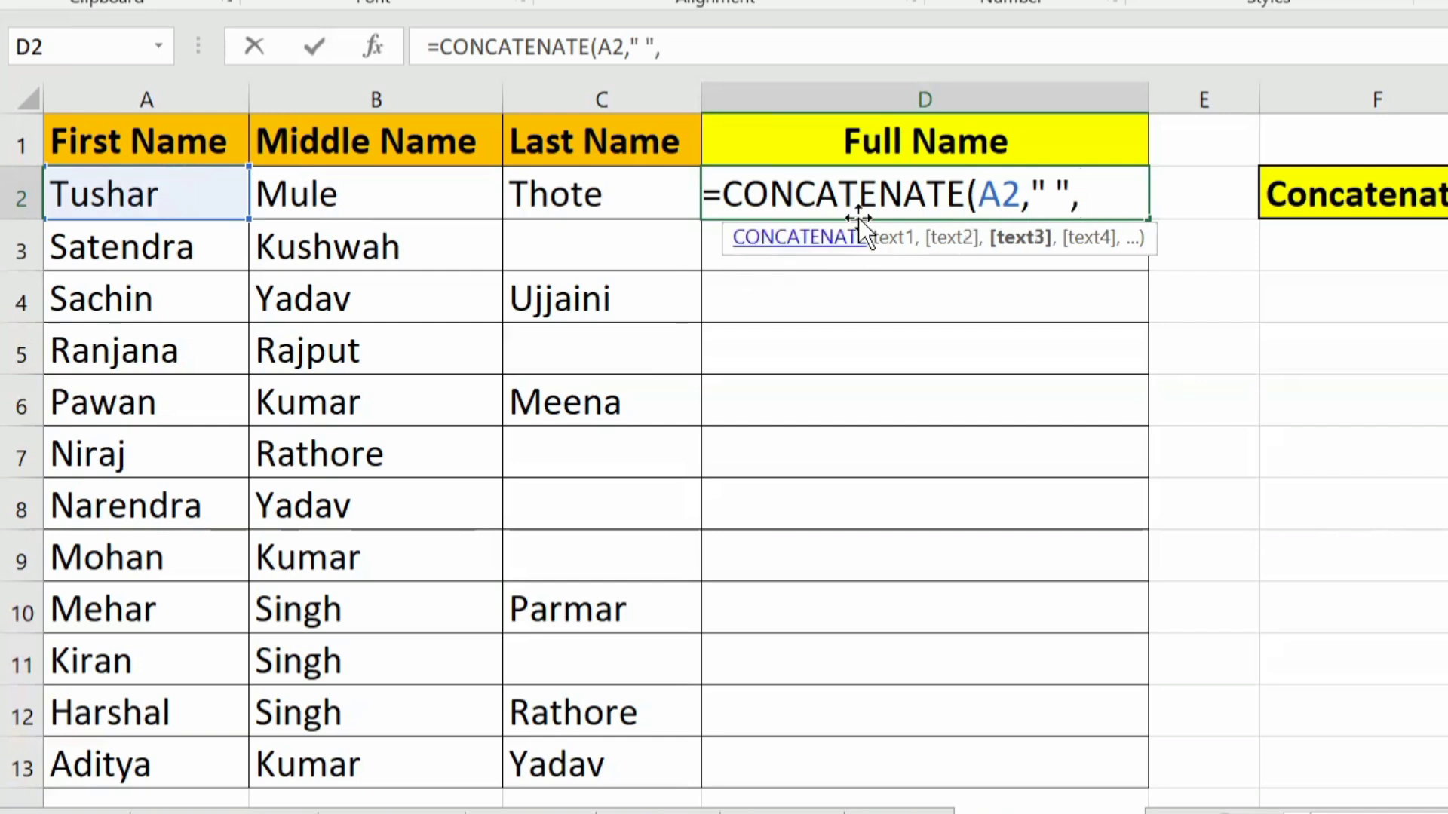
pyautogui.click(361, 195)
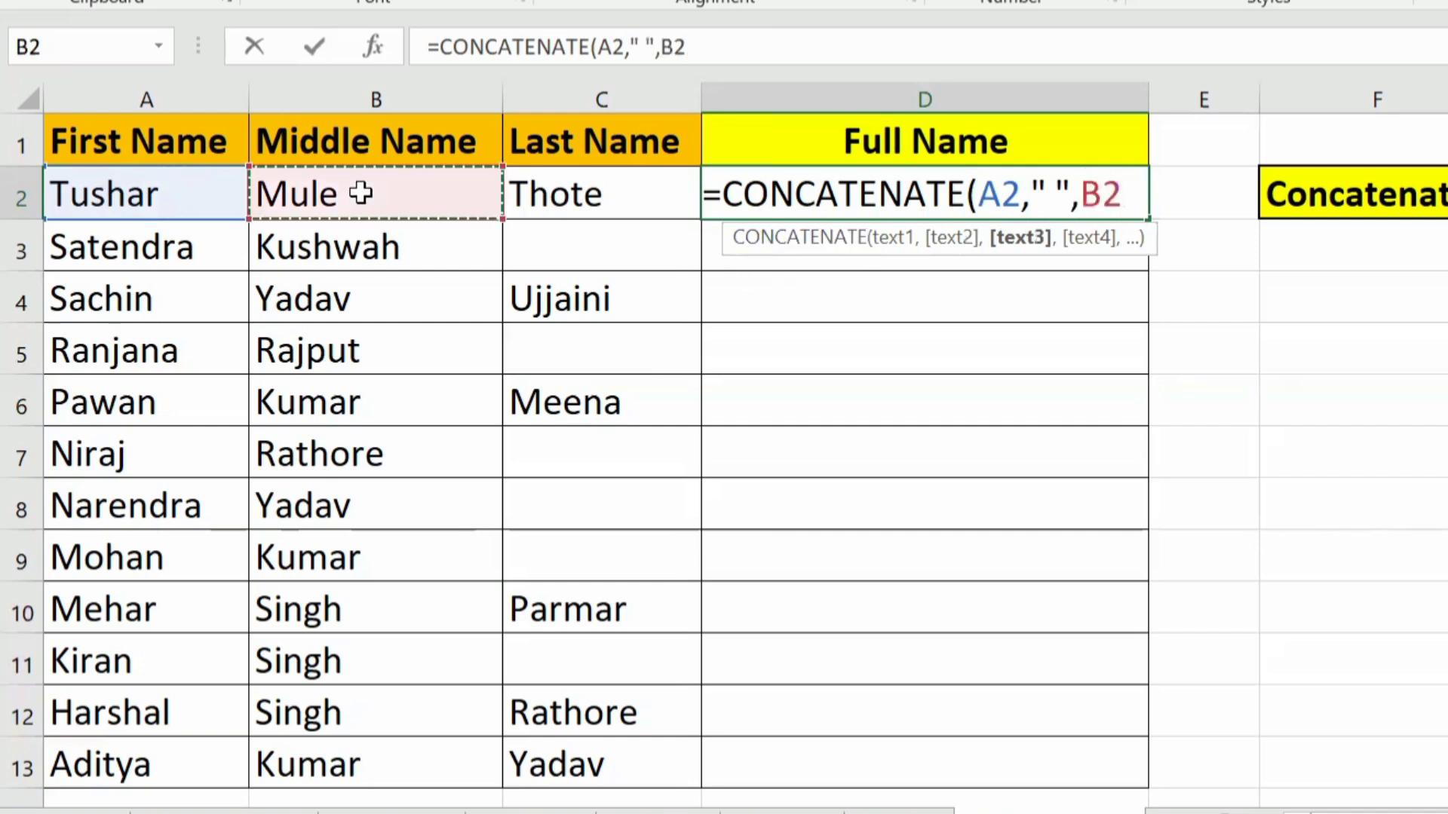
pyautogui.write('," "')
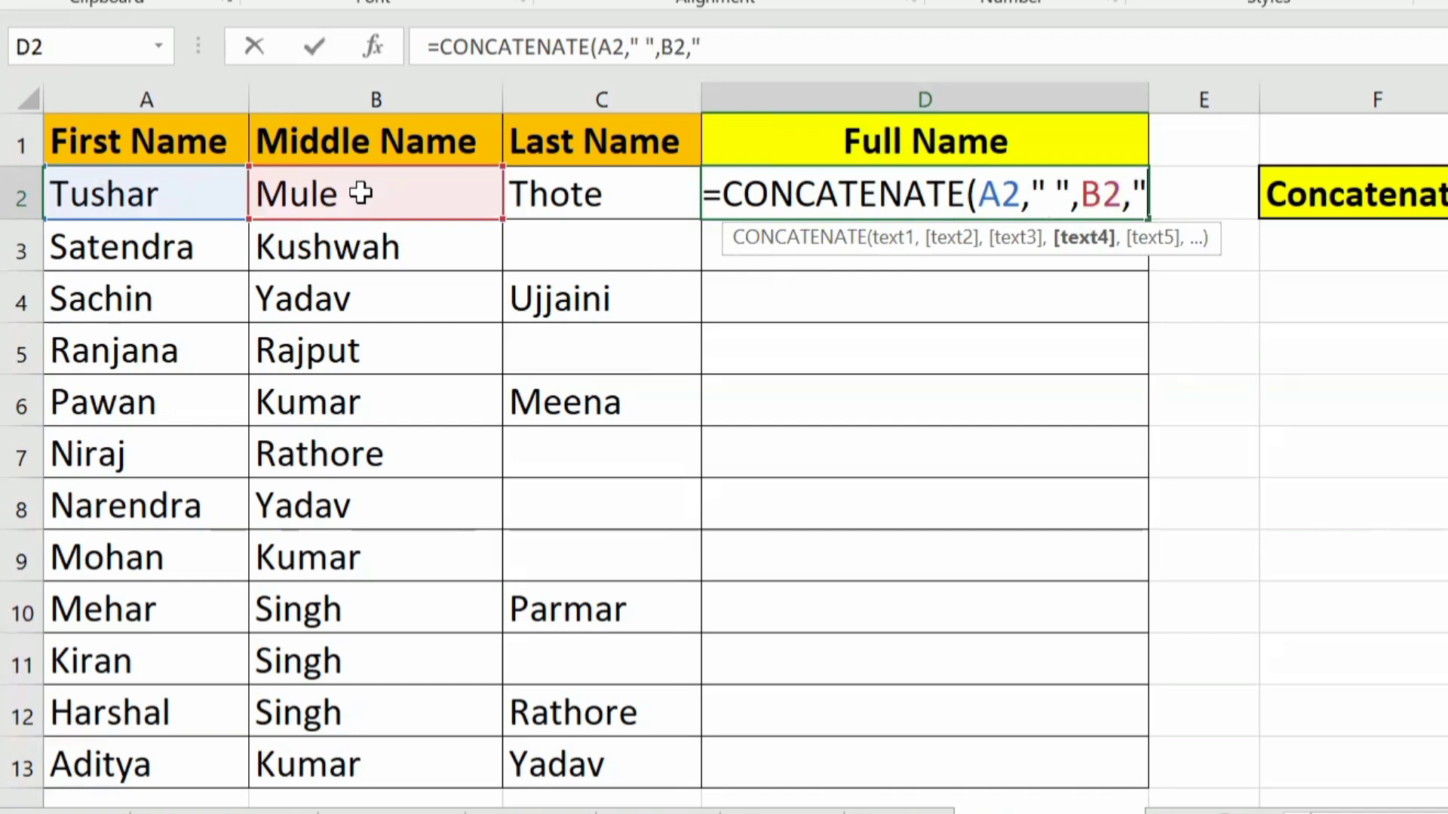
pyautogui.write(',')
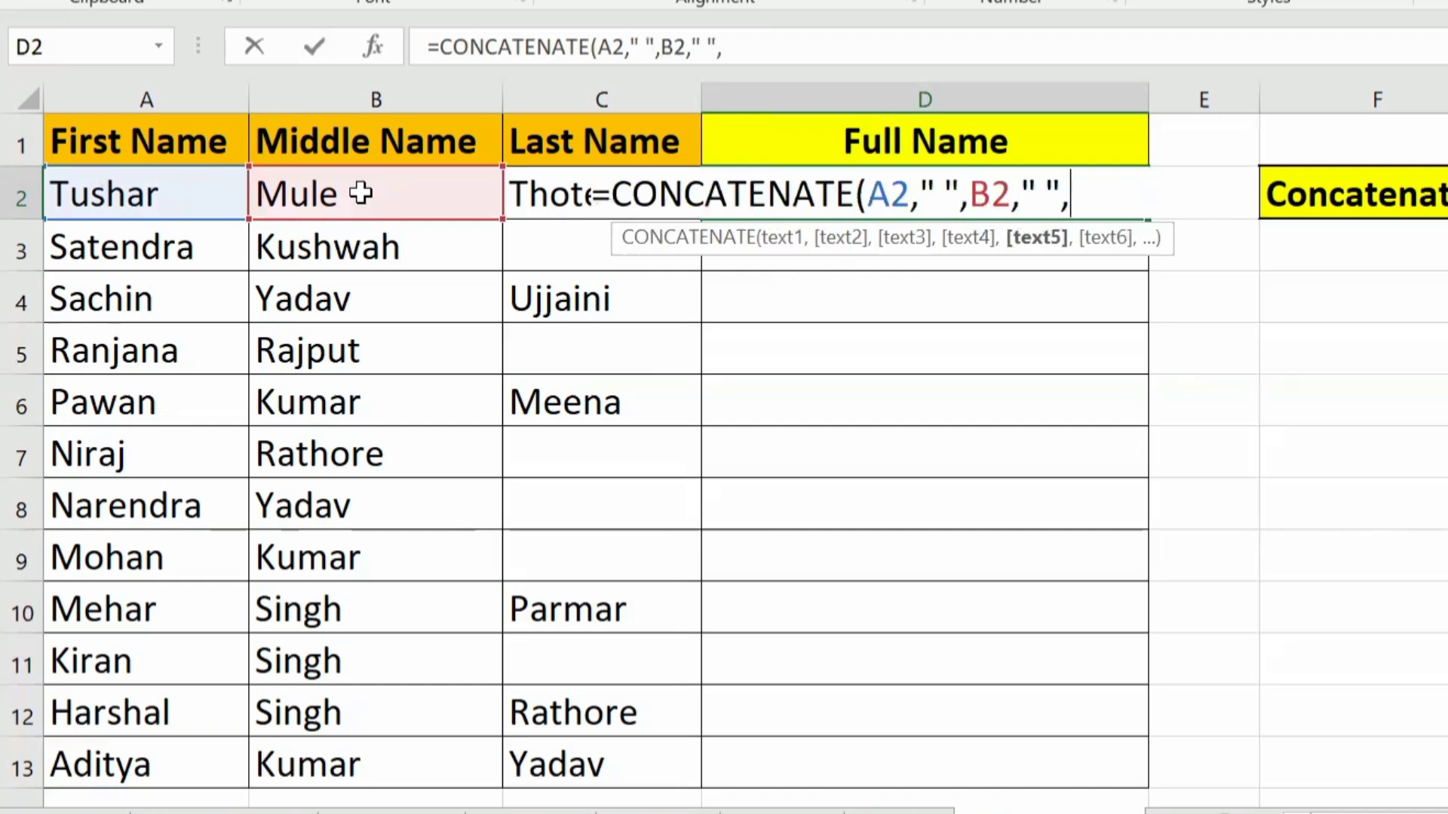
# Step: Complete the formula as =CONCATENATE(A2," ",B2," ",C2) and fill it down to D13
pyautogui.click(427, 193)
pyautogui.press('Left')
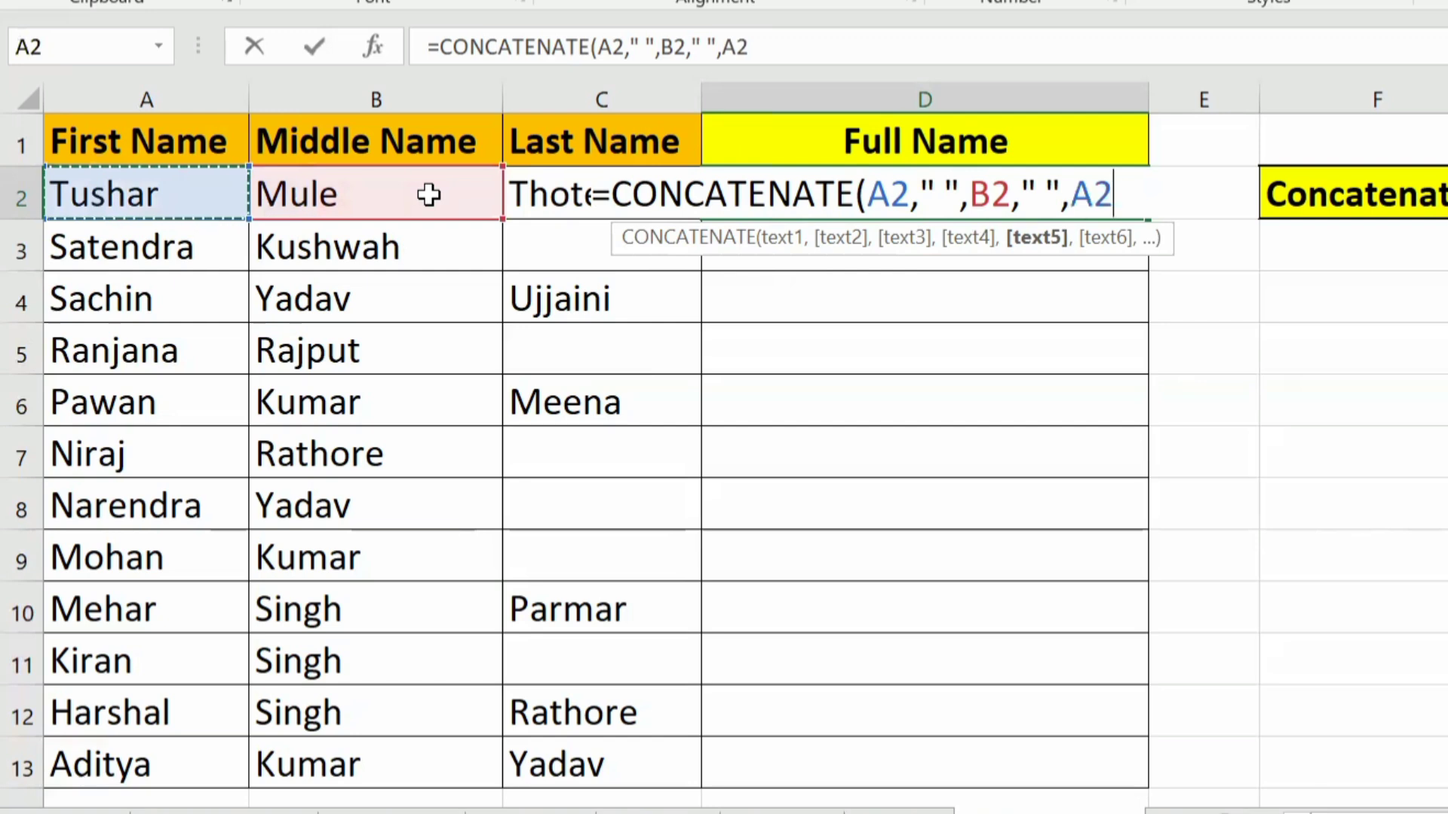
pyautogui.press('Right')
pyautogui.press('Right')
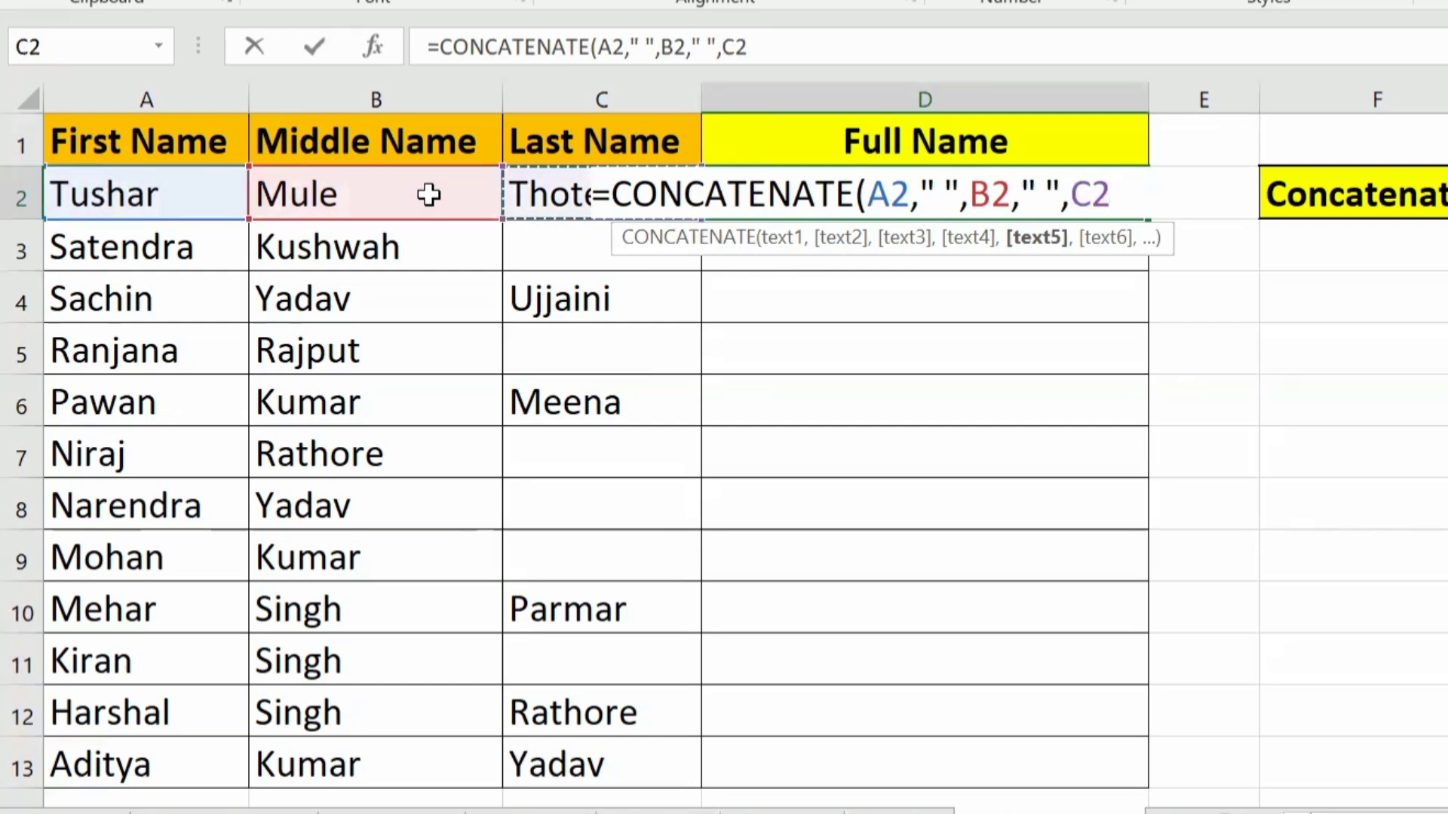
pyautogui.write(')')
pyautogui.hotkey('ctrl', 'Return')
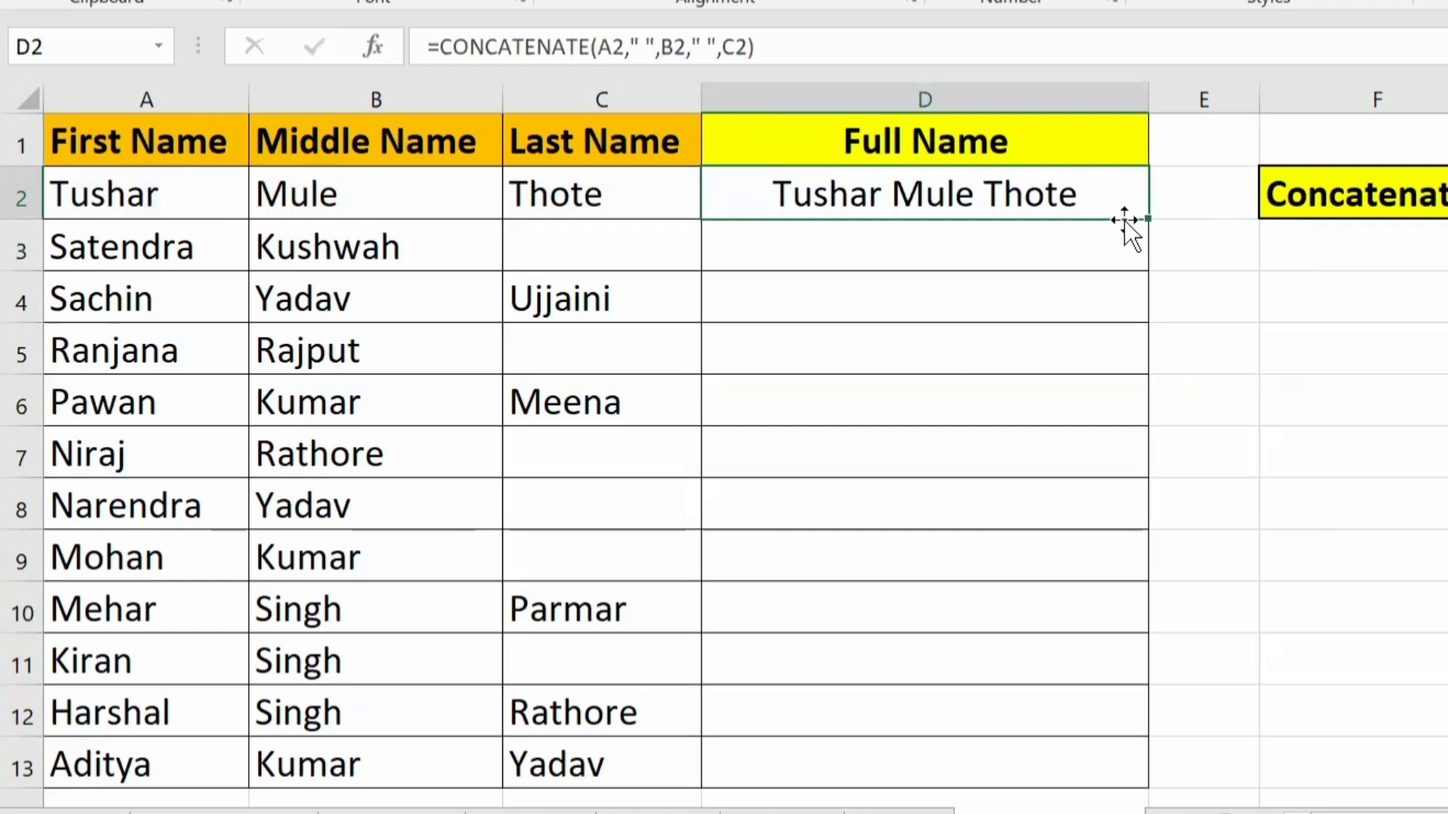
pyautogui.doubleClick(1147, 219)
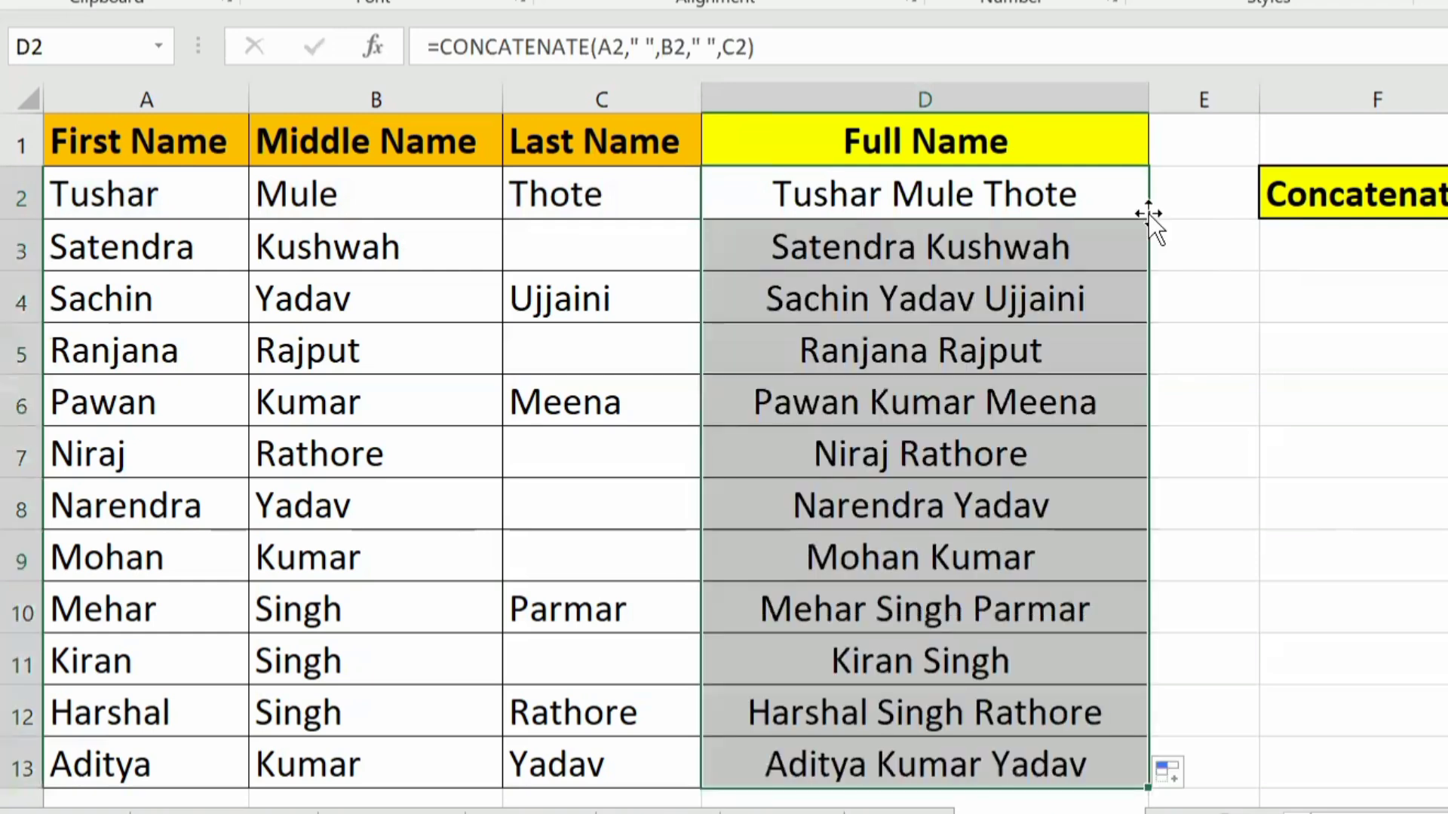
# Step: Compare the first, middle and last name columns with the combined names in the Full Name column
pyautogui.click(163, 121)
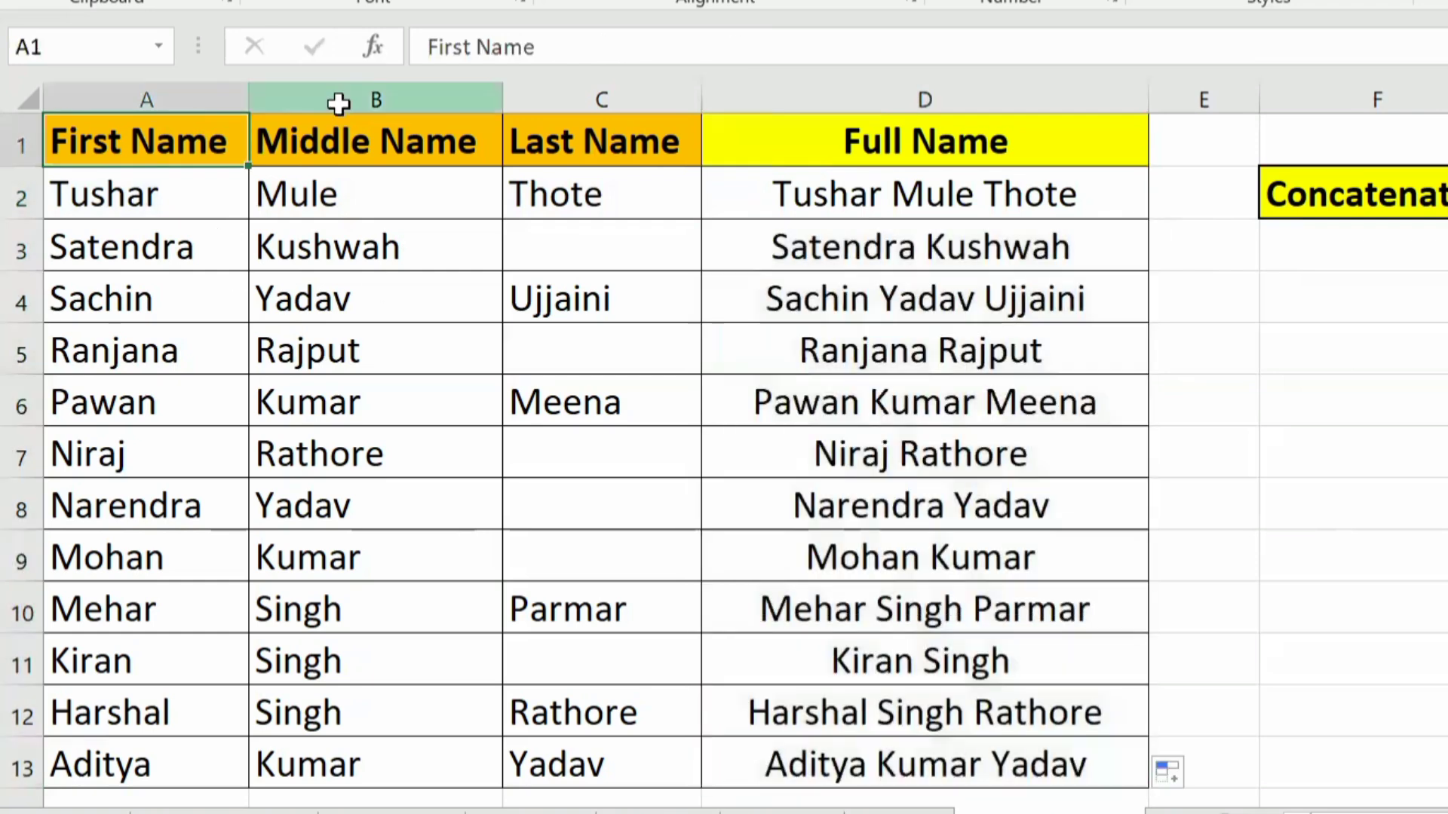
pyautogui.click(339, 104)
pyautogui.click(540, 92)
pyautogui.moveTo(890, 197); pyautogui.dragTo(951, 686)
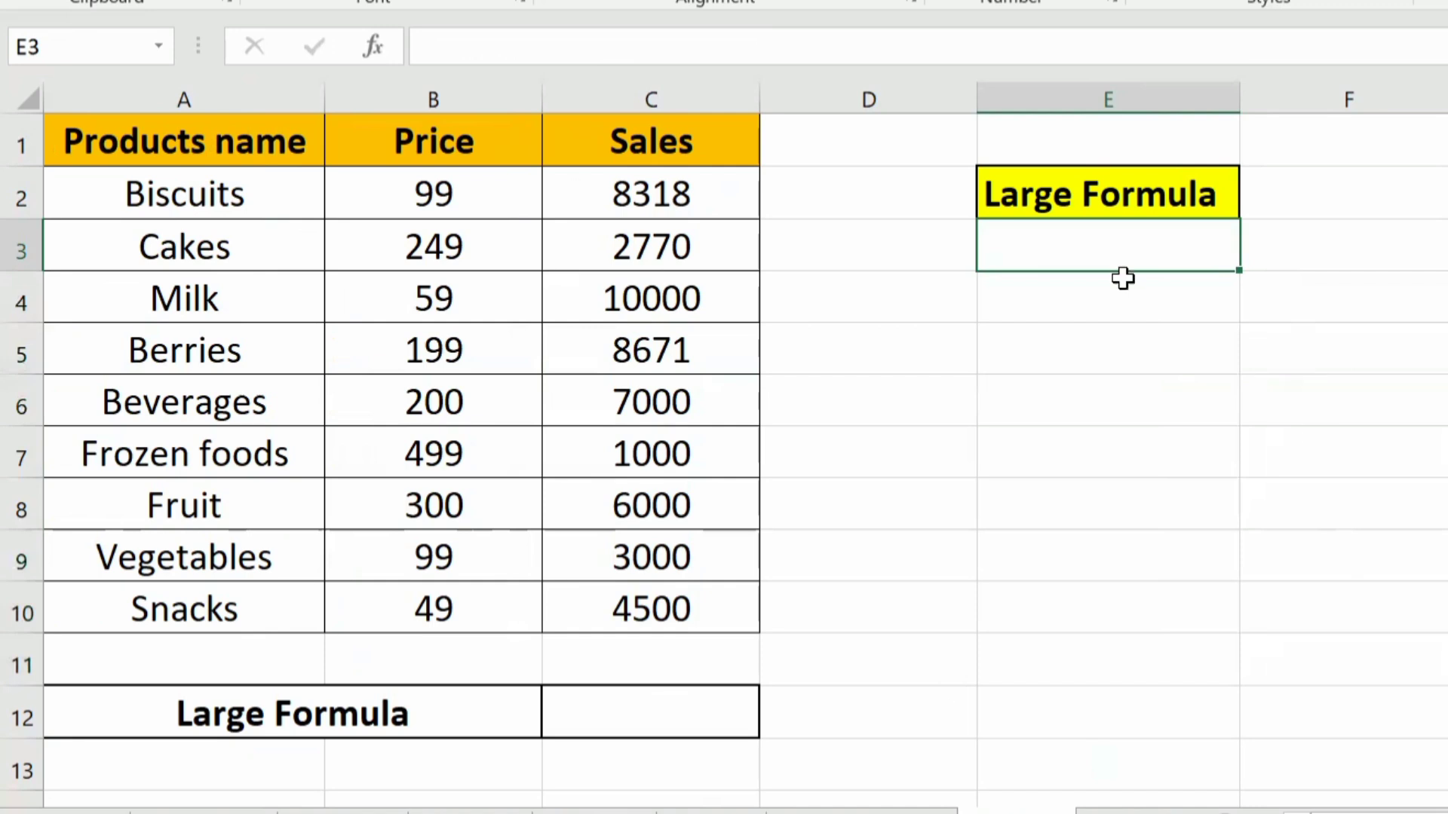
# Step: On the Large Formula example sheet, enter =LARGE(C2:C10,1) in C12 and check the result against the Milk row
pyautogui.click(629, 712)
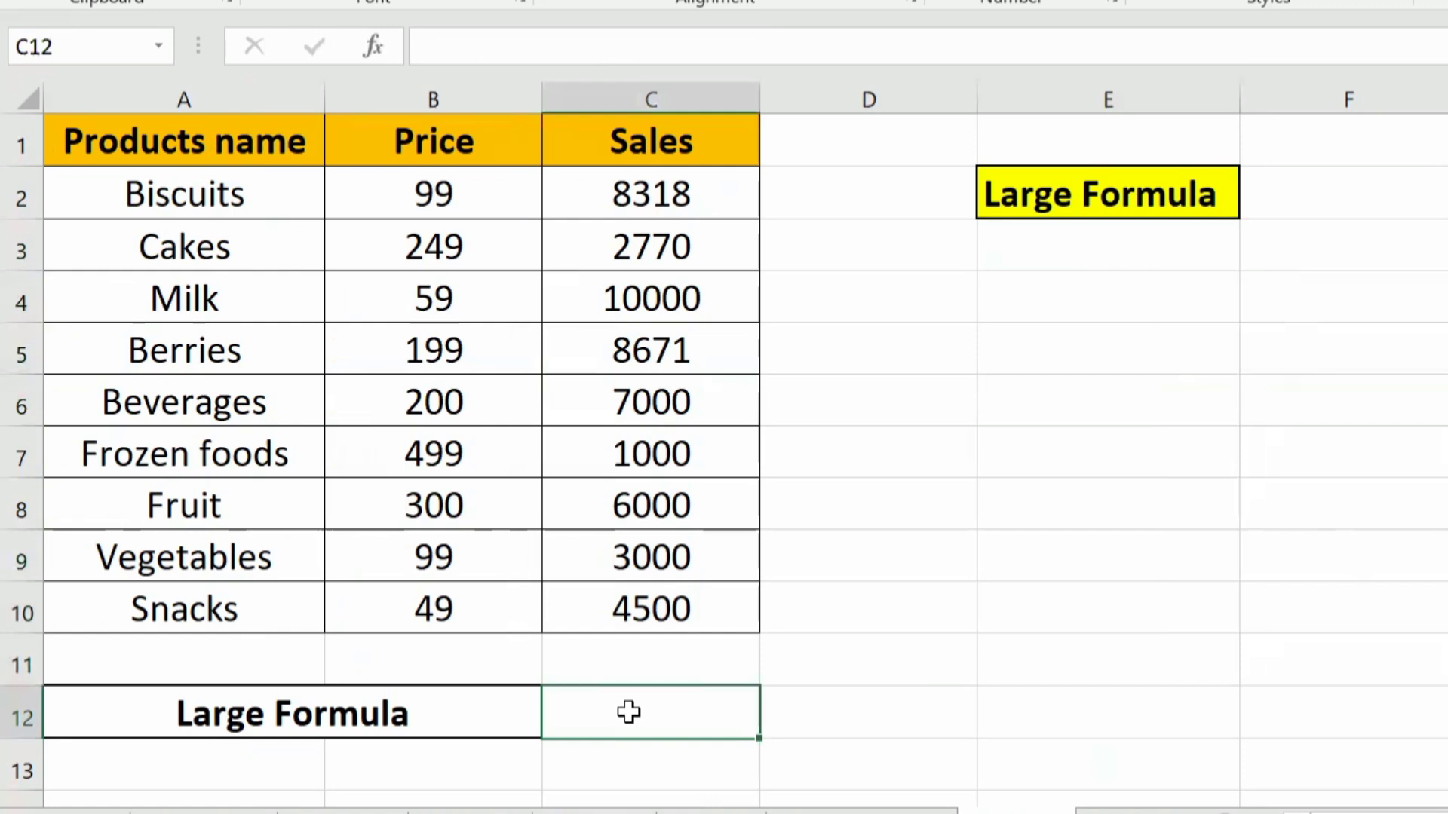
pyautogui.doubleClick(629, 711)
pyautogui.write('=')
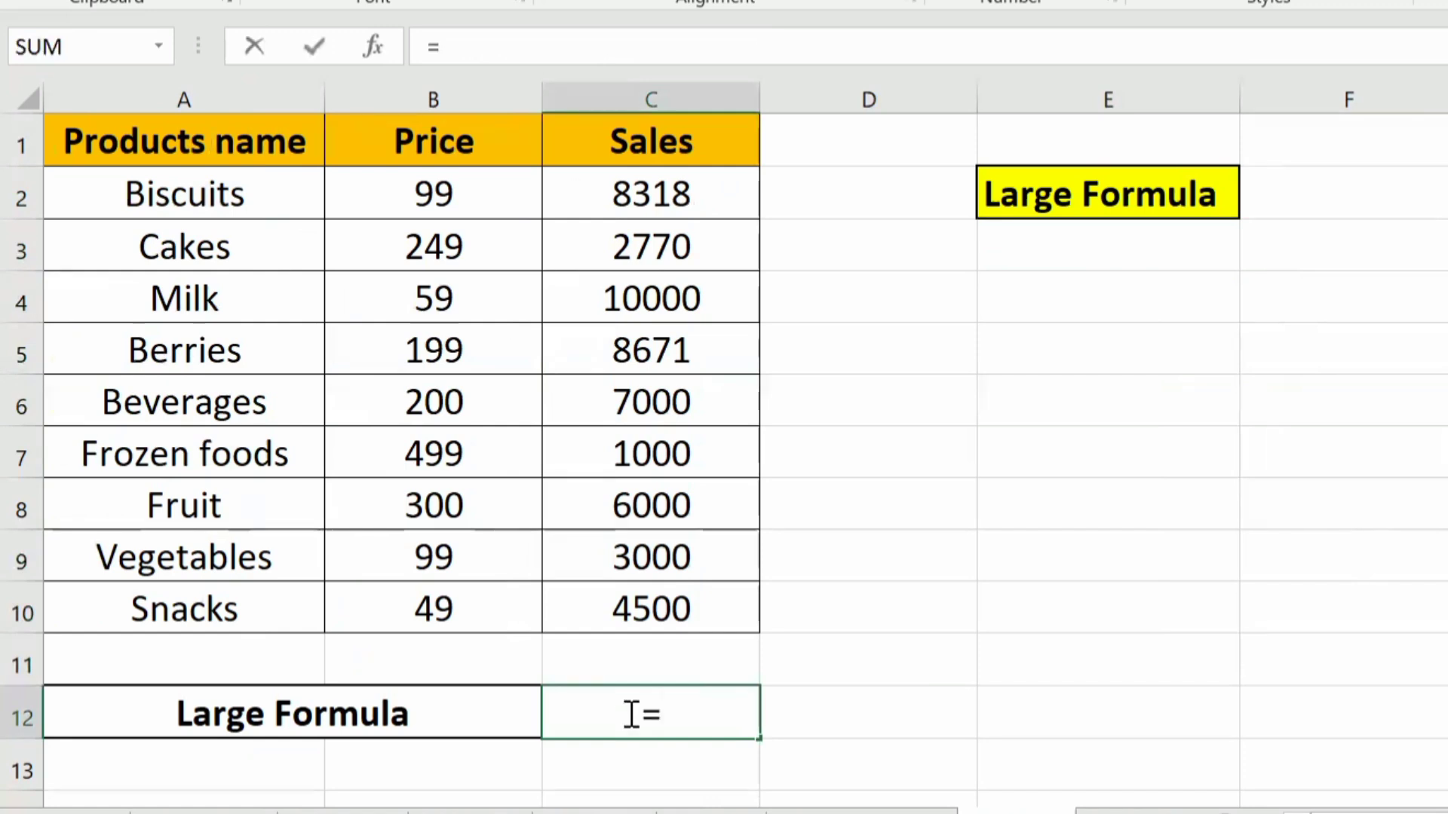
pyautogui.write('lar')
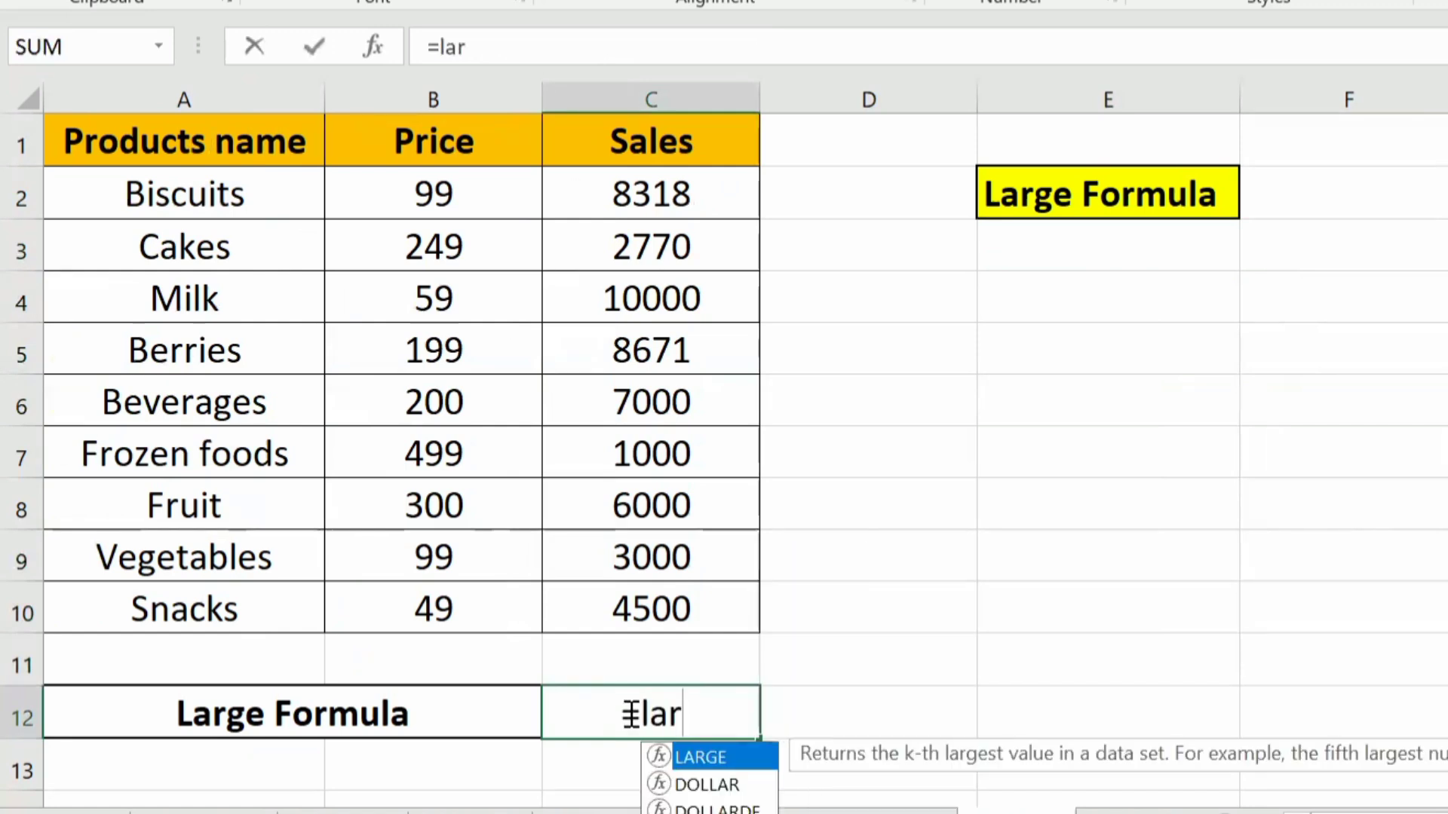
pyautogui.press('Tab')
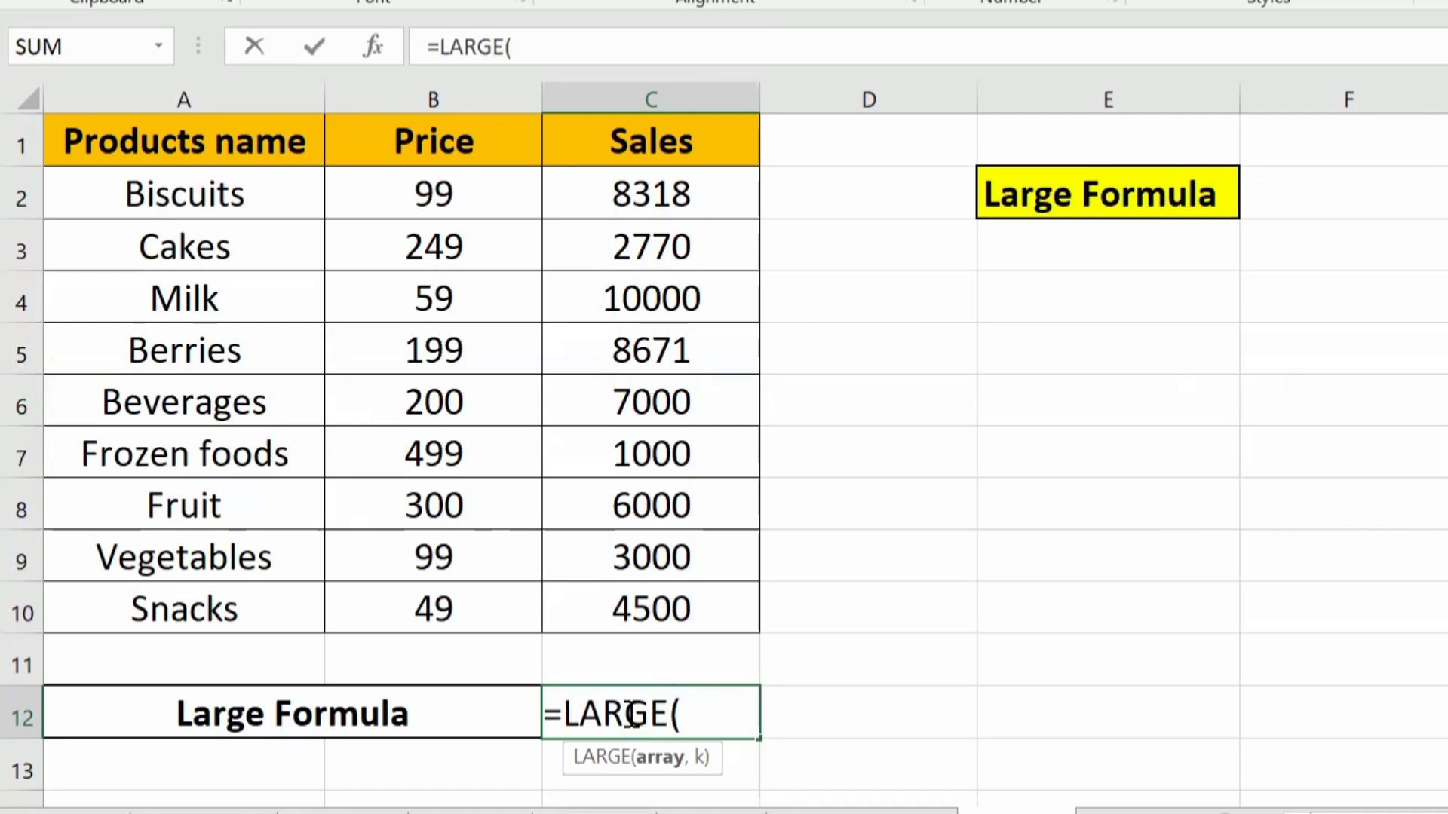
pyautogui.moveTo(638, 188); pyautogui.dragTo(637, 612)
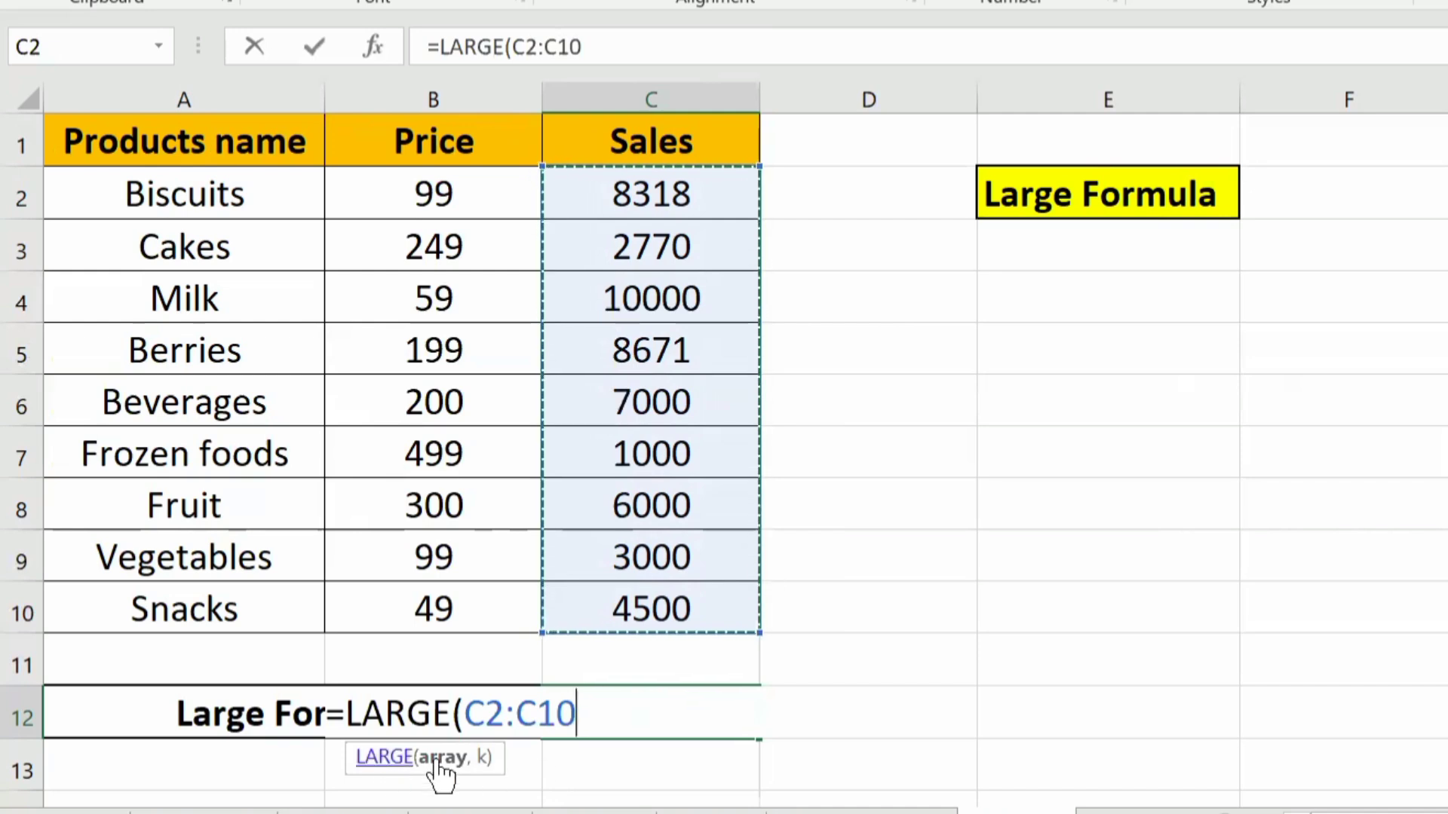
pyautogui.write(',')
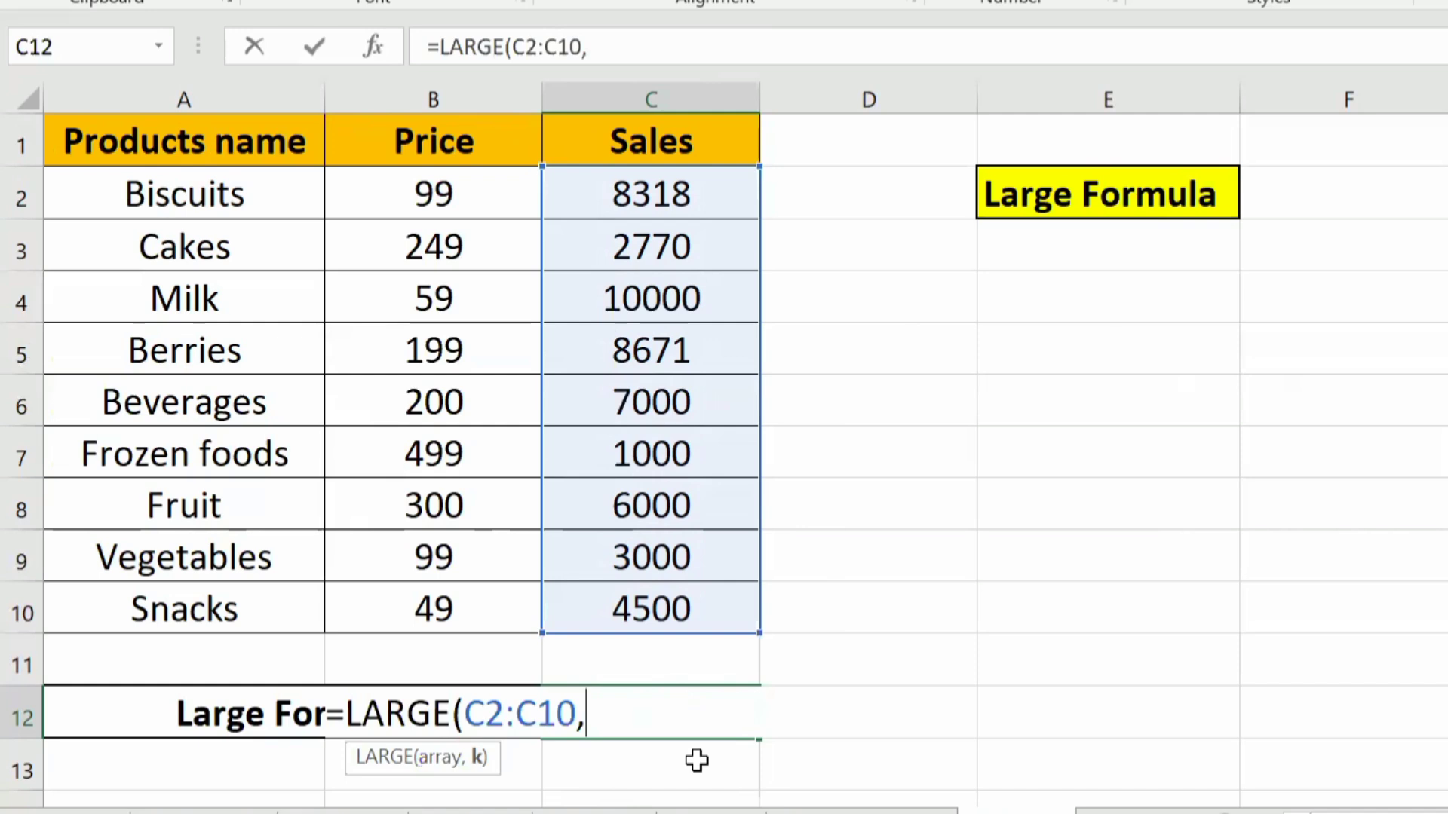
pyautogui.write('1)')
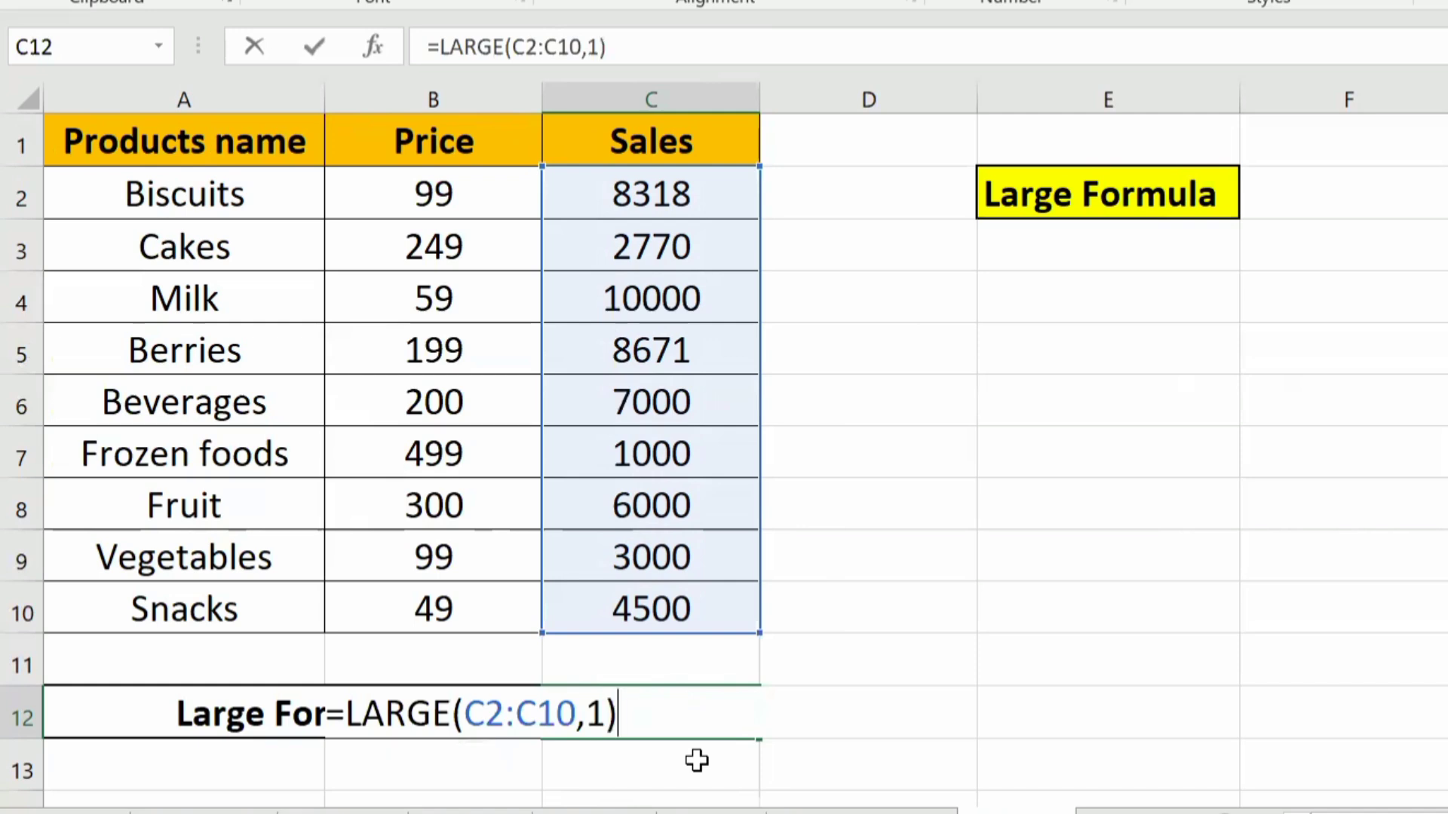
pyautogui.press('Return')
pyautogui.press('Up')
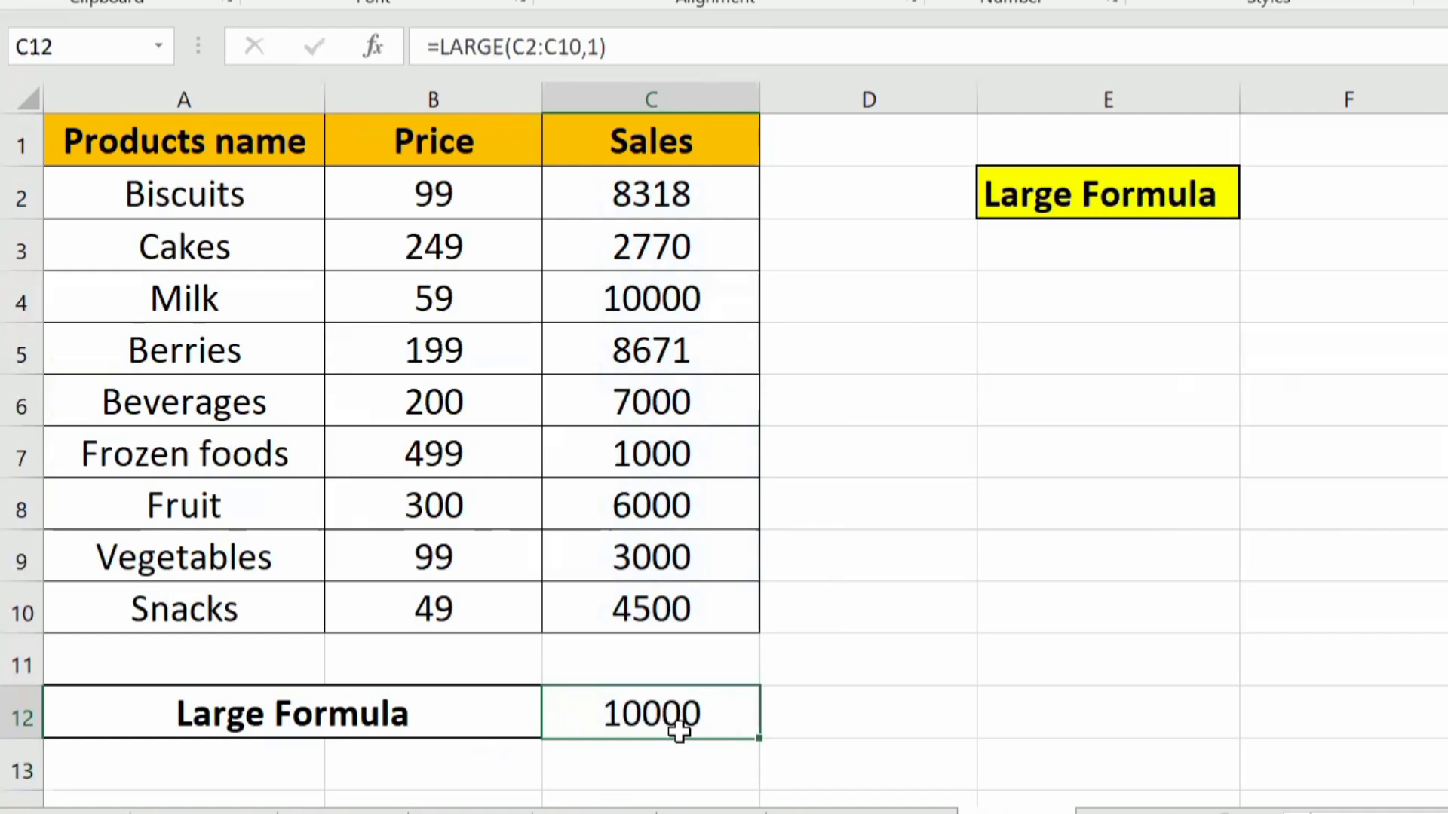
pyautogui.moveTo(637, 300); pyautogui.dragTo(123, 285)
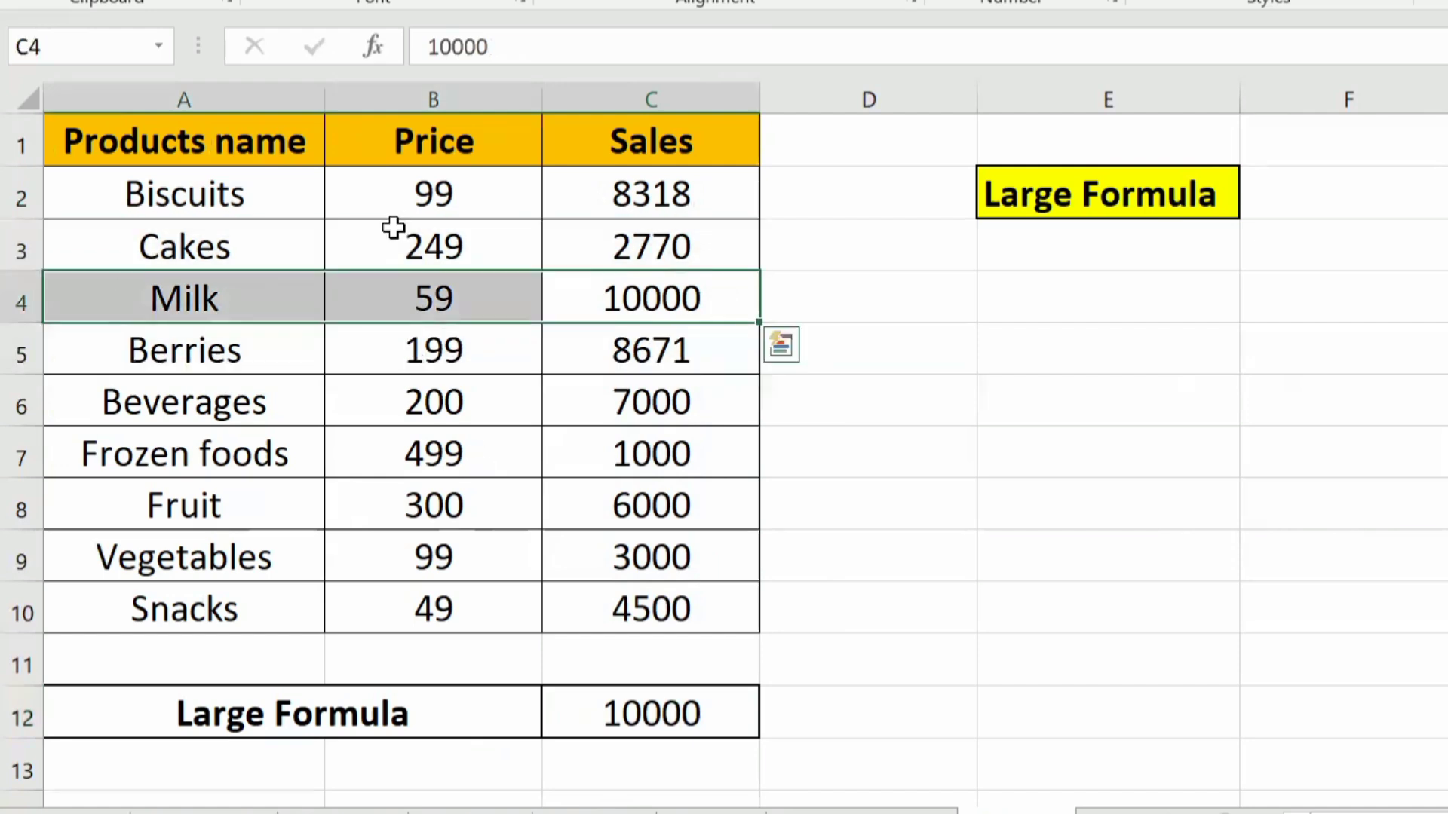
pyautogui.click(640, 296)
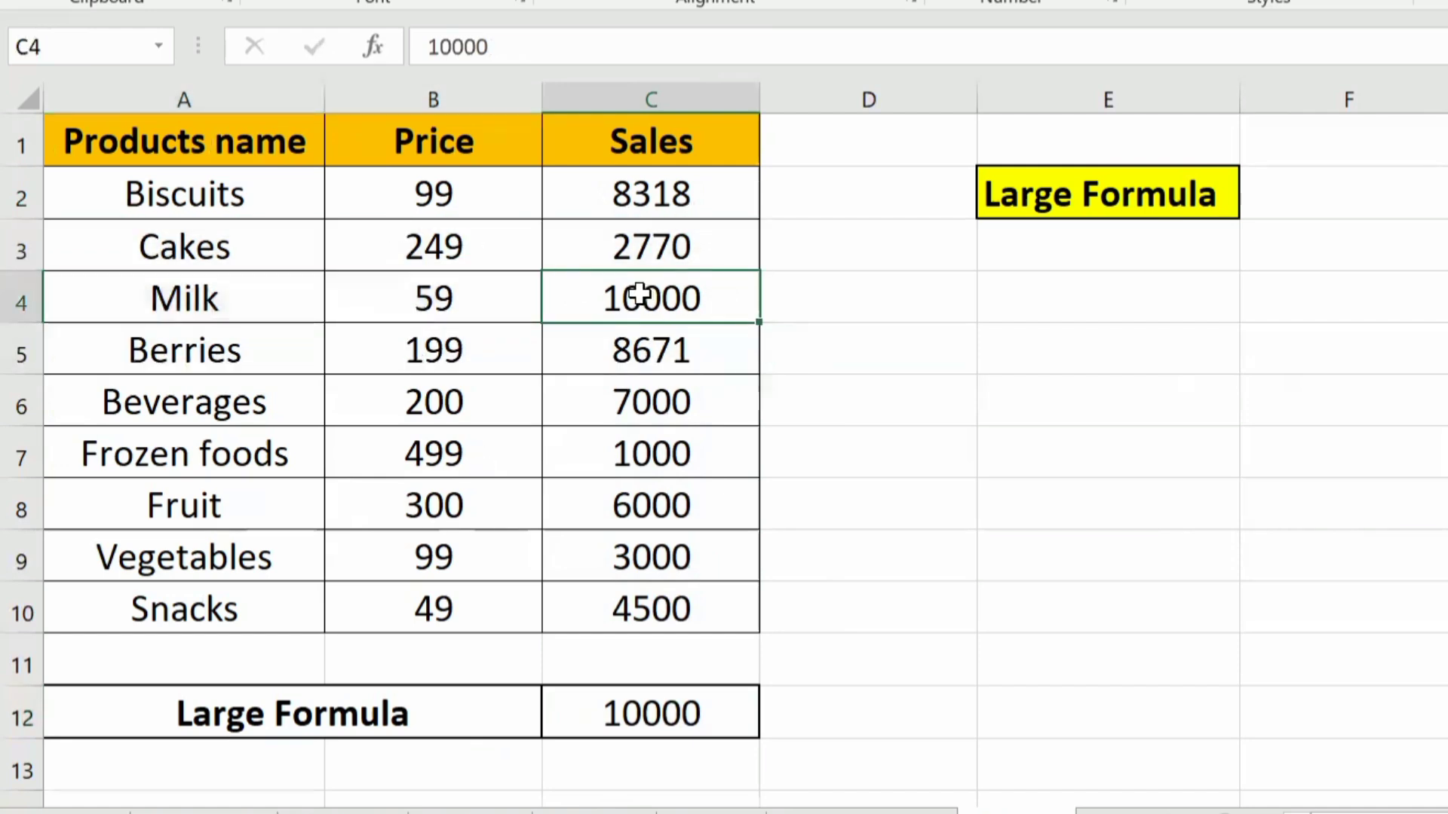
# Step: On the Small Formula example sheet, enter =SMALL(C2:C10,1) in C12 and check the result against the Frozen foods row
pyautogui.hotkey('ctrl', 'pagedown')
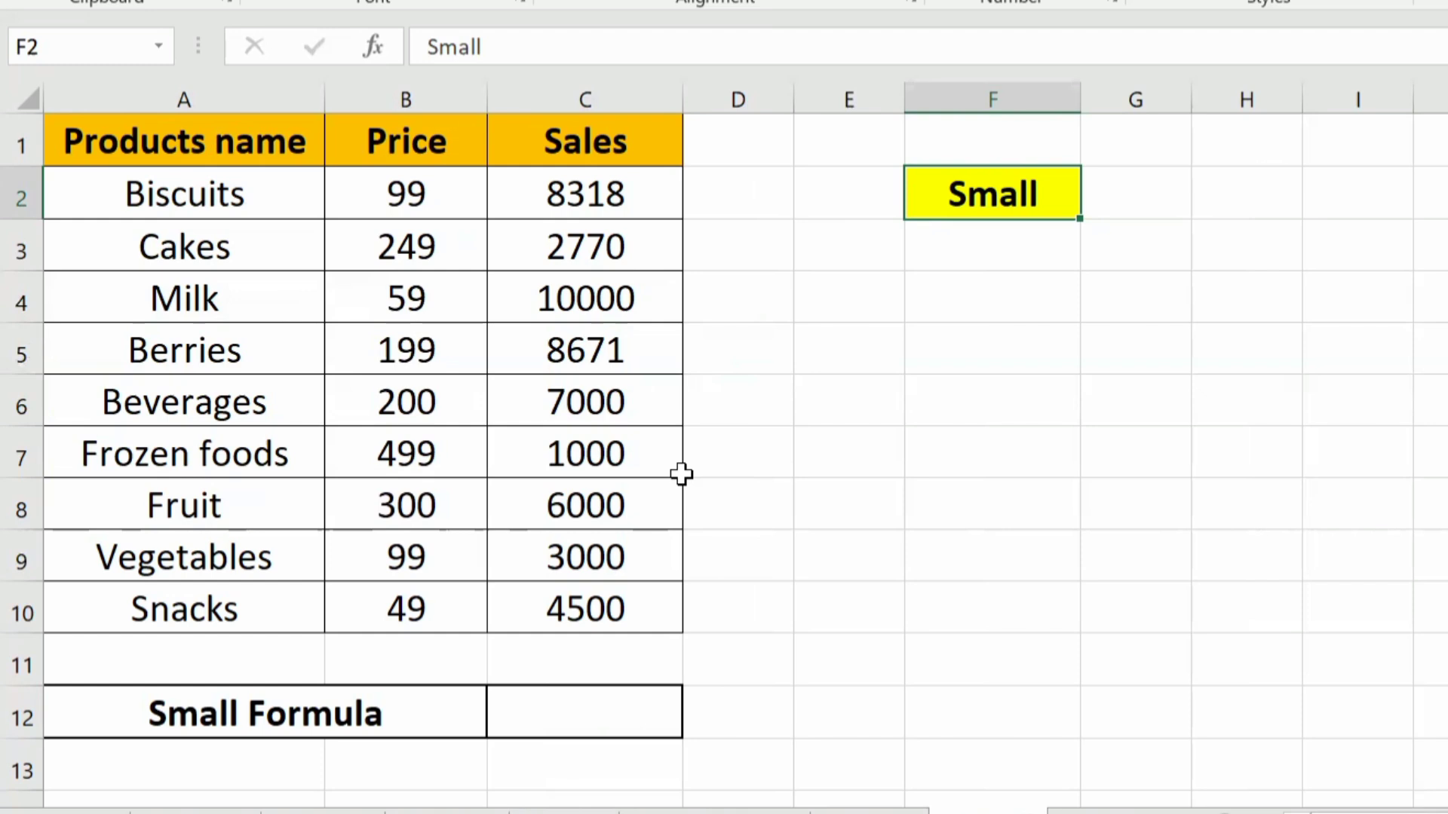
pyautogui.click(586, 104)
pyautogui.click(590, 354)
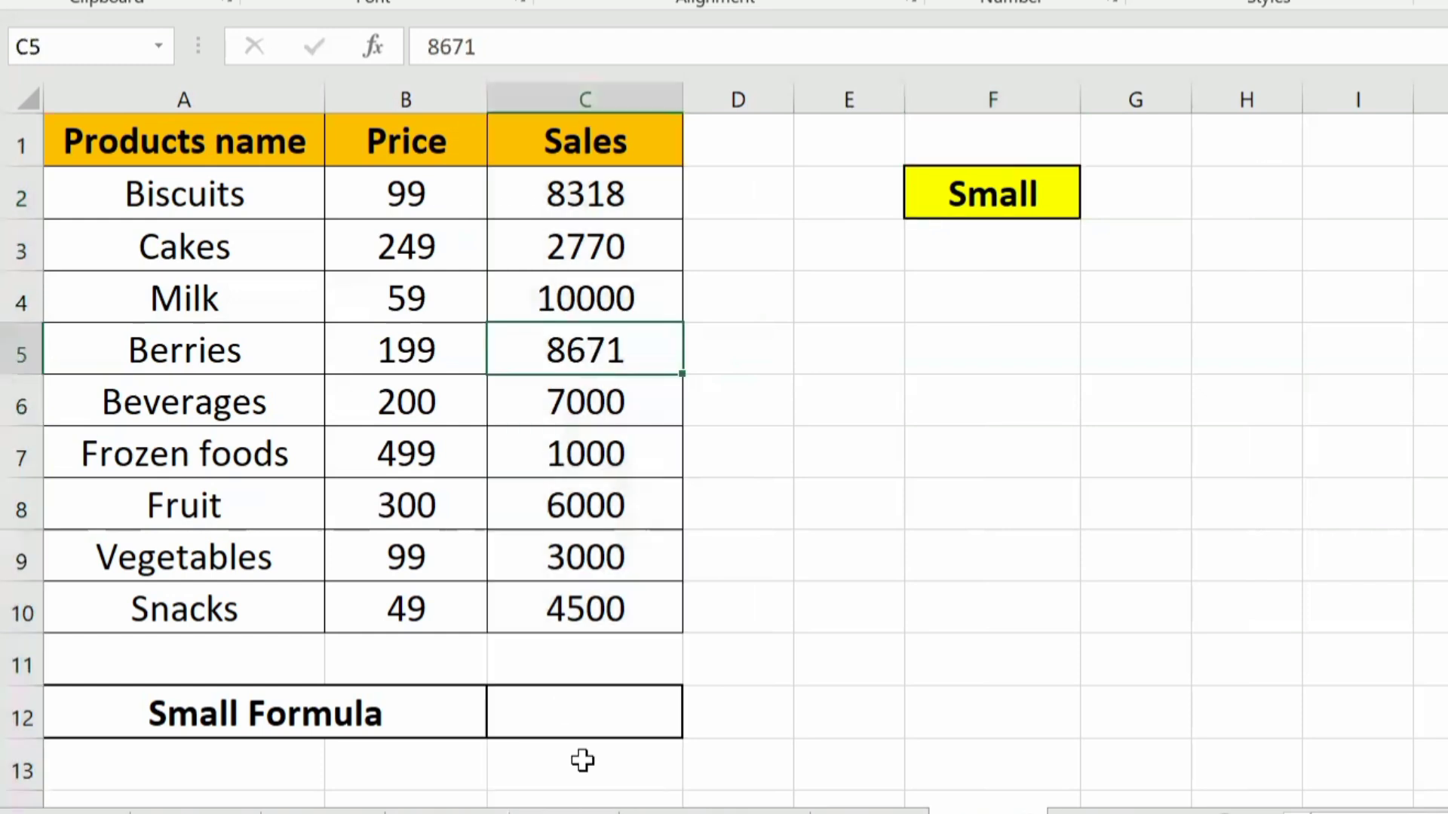
pyautogui.click(585, 713)
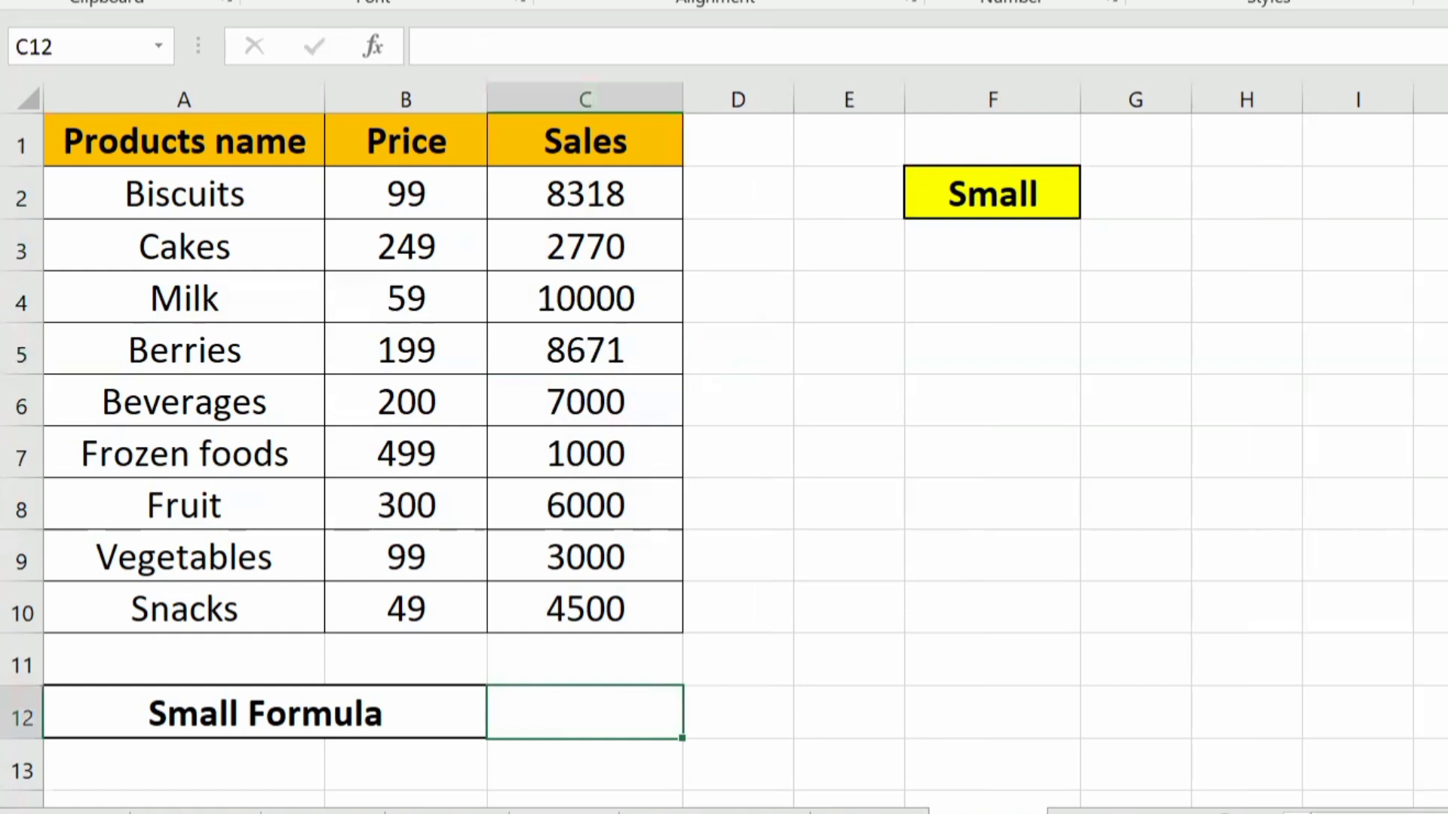
pyautogui.write('=sma')
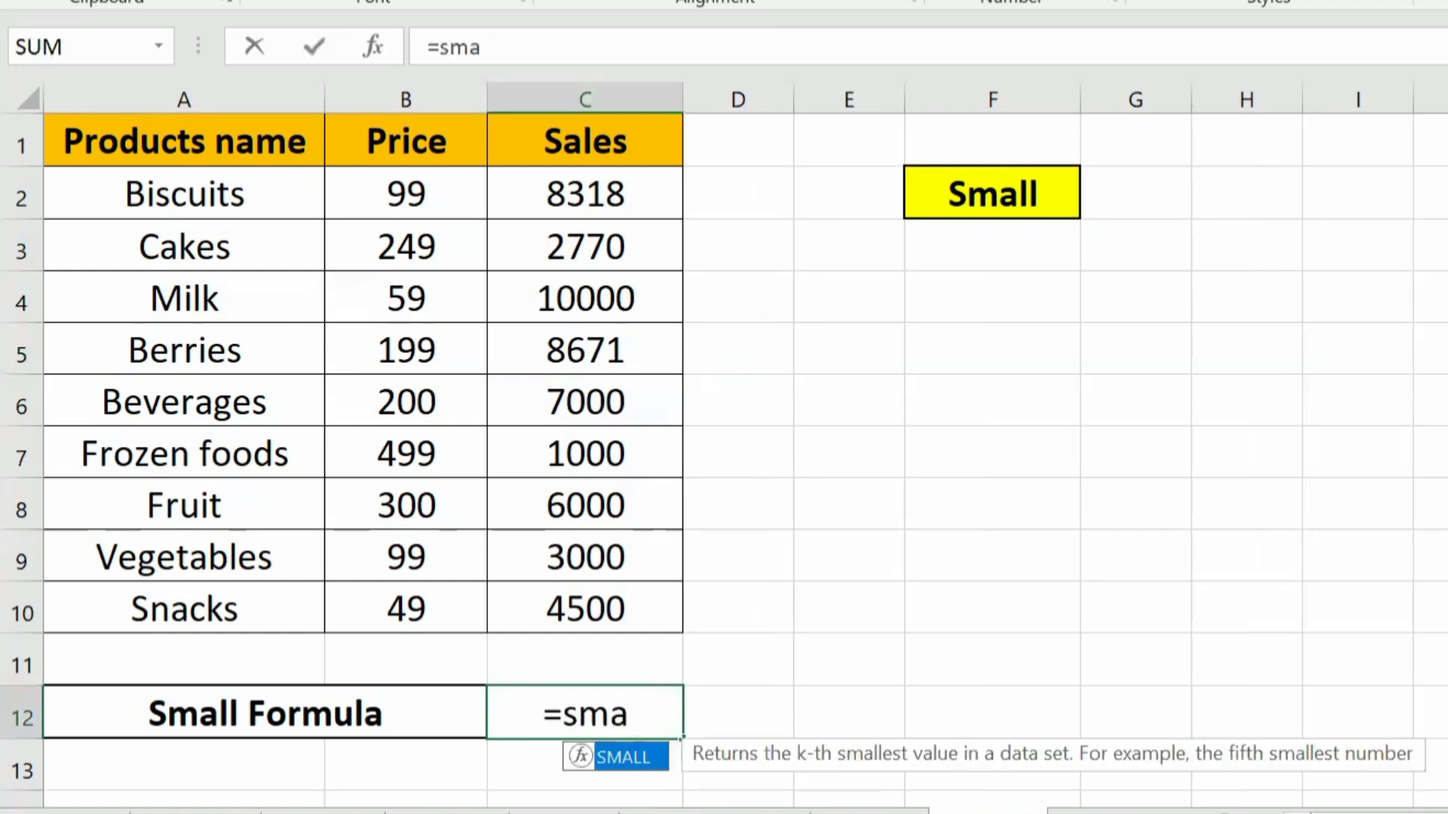
pyautogui.press('Tab')
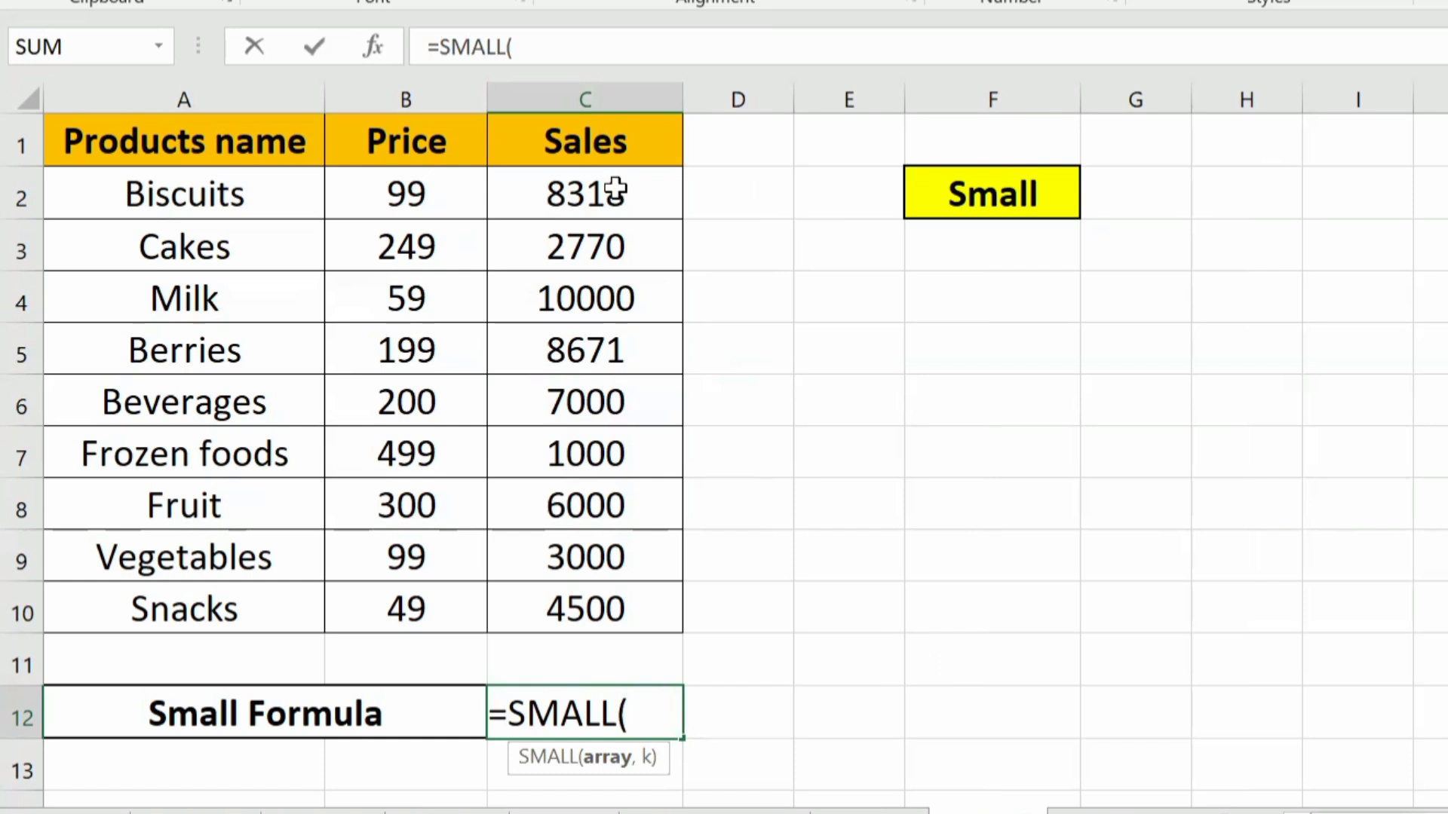
pyautogui.moveTo(614, 191); pyautogui.dragTo(569, 607)
pyautogui.write(',')
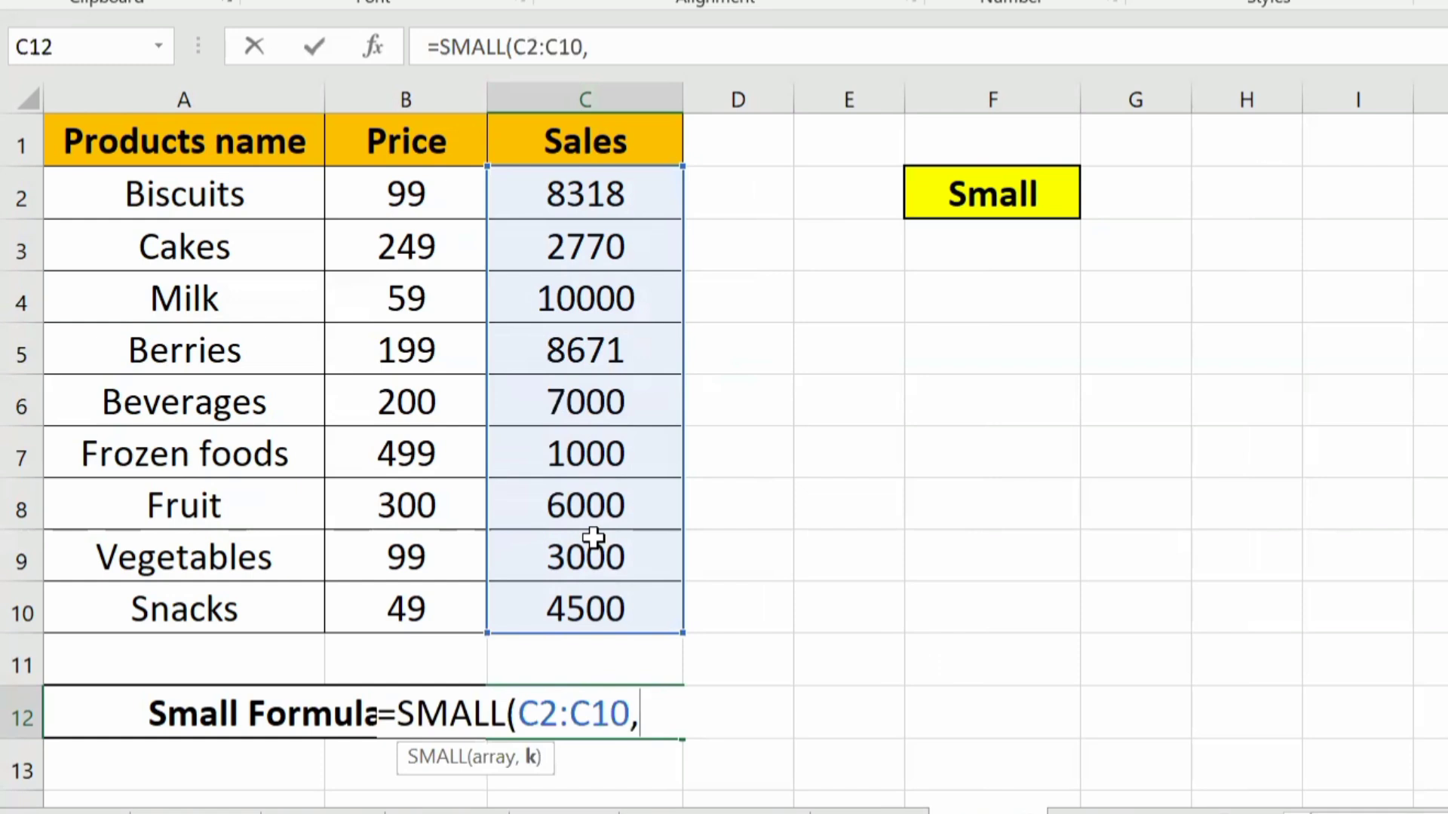
pyautogui.write('1)')
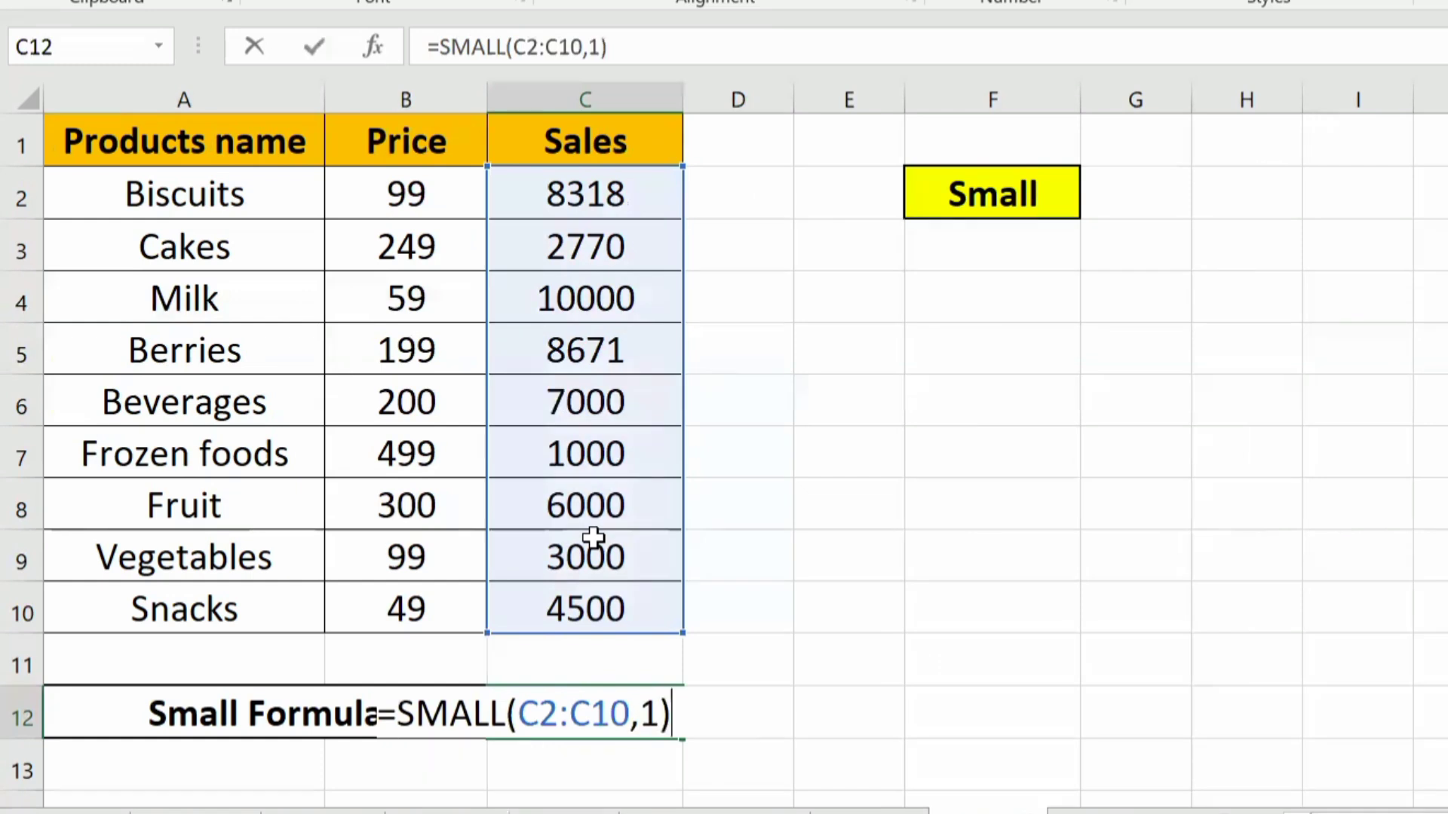
pyautogui.press('Return')
pyautogui.press('Up')
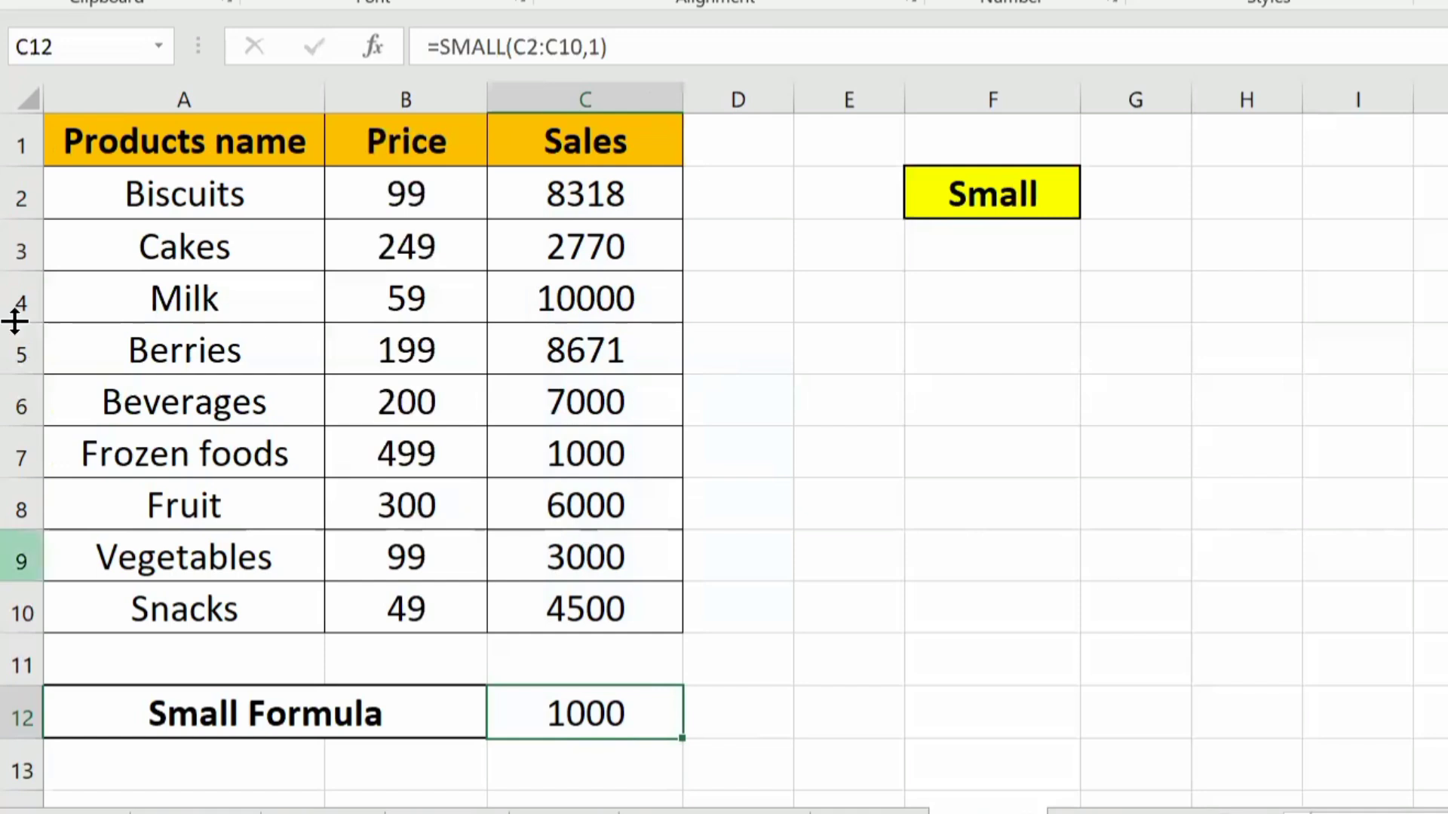
pyautogui.moveTo(607, 462); pyautogui.dragTo(121, 451)
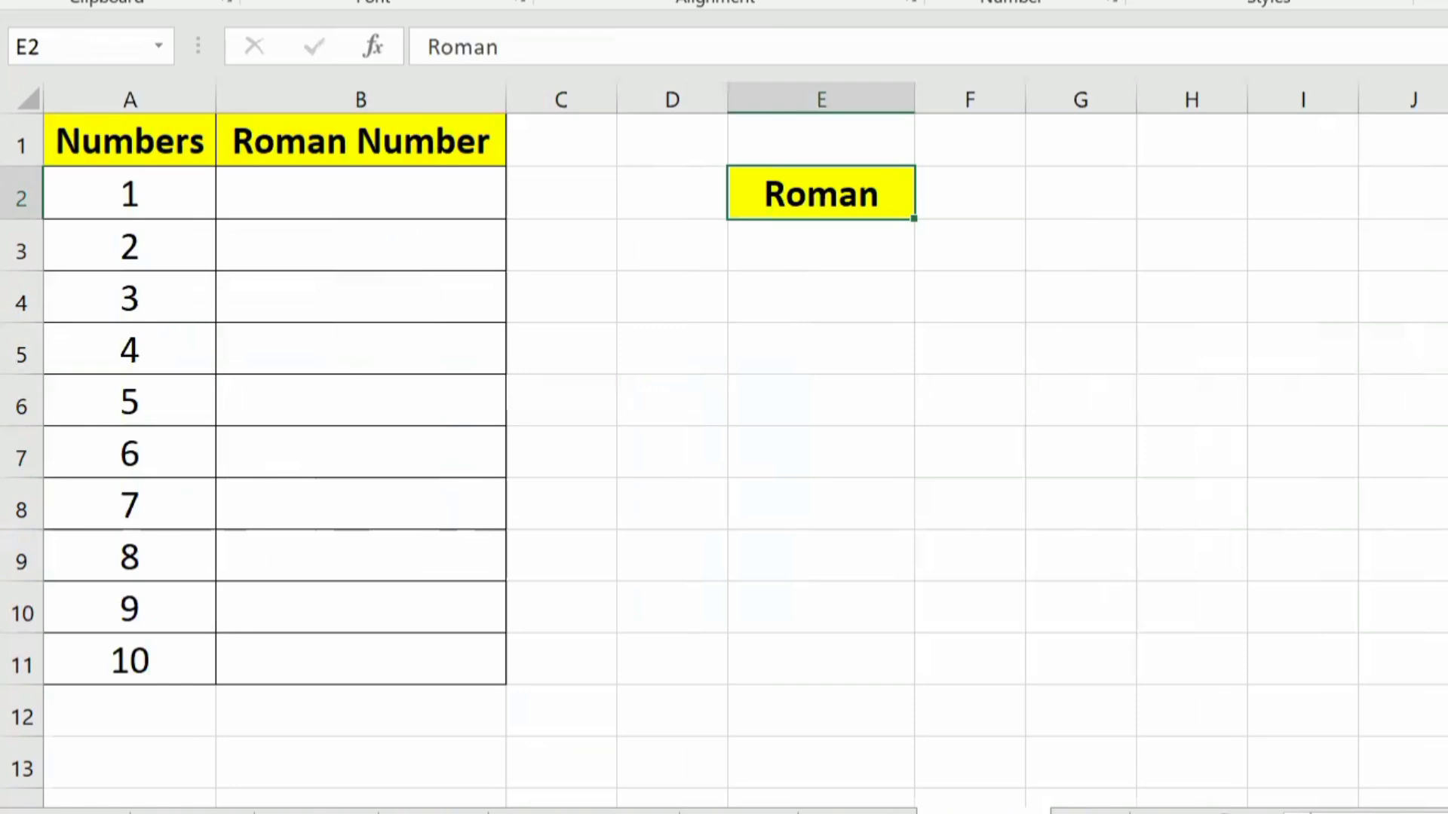
# Step: On the Roman example sheet, enter =ROMAN(A2) in B2 and fill it down the Roman Number column to B11
pyautogui.moveTo(142, 172); pyautogui.dragTo(111, 688)
pyautogui.click(306, 190)
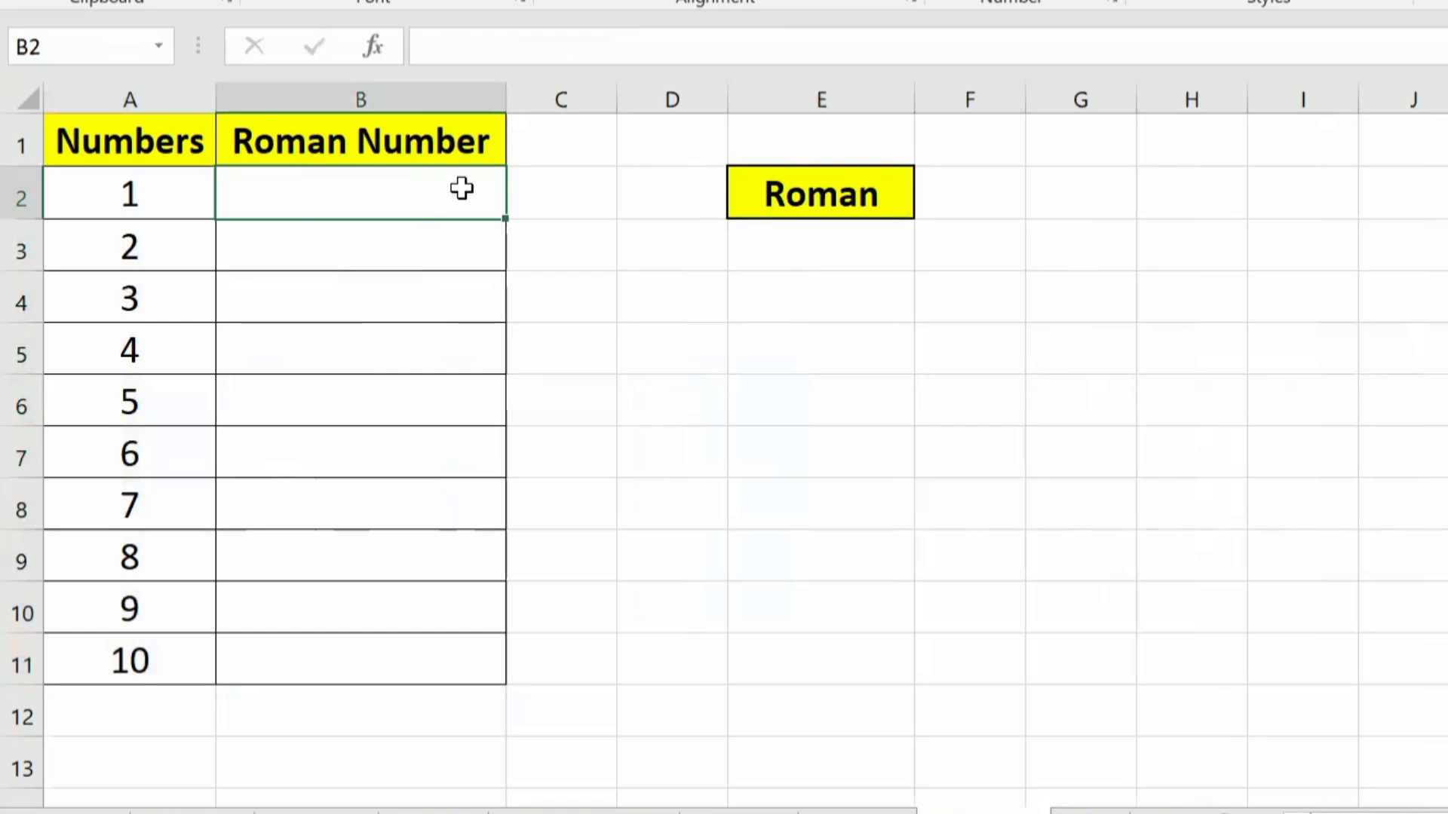
pyautogui.write('=')
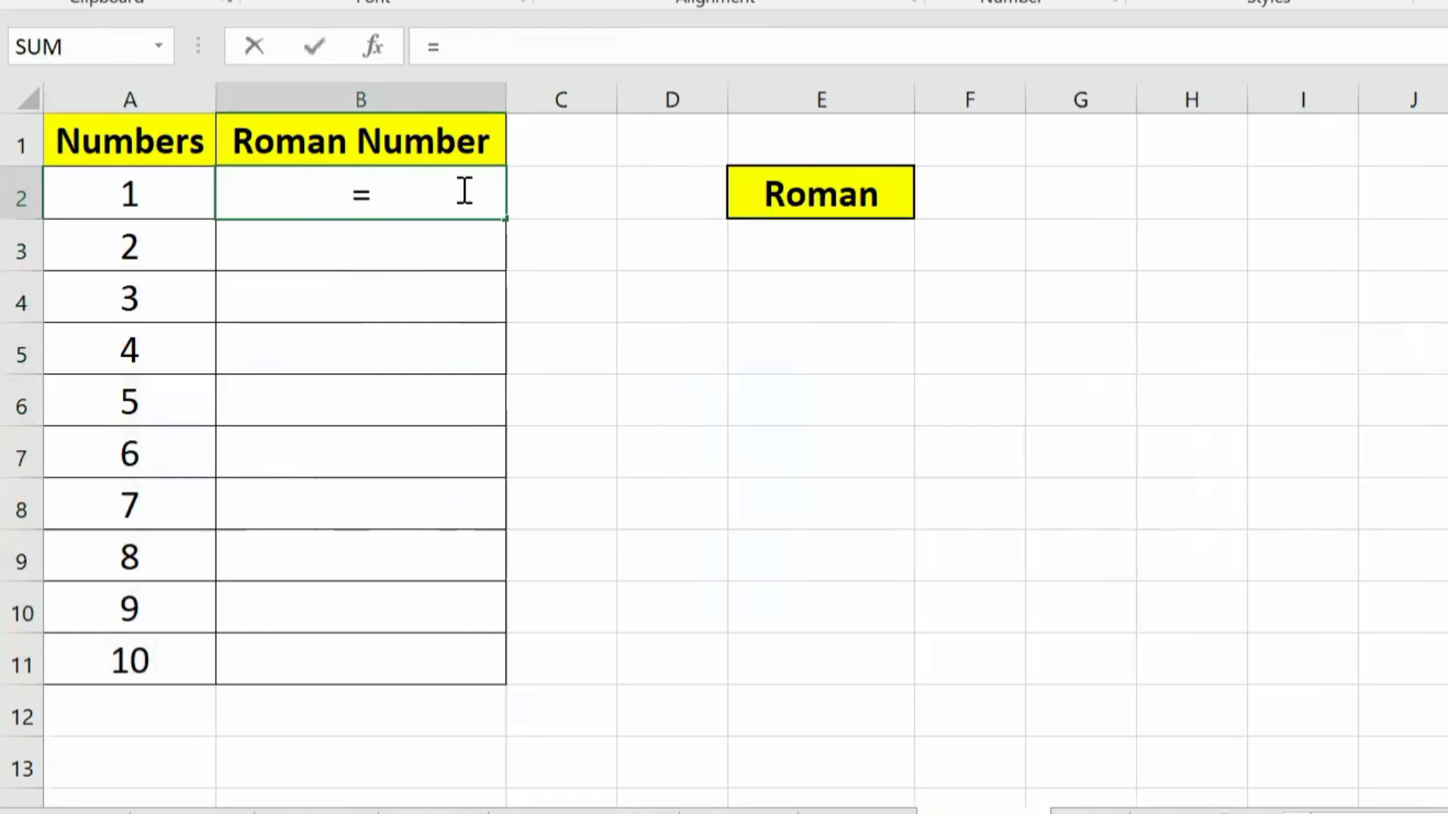
pyautogui.write('rom')
pyautogui.press('Tab')
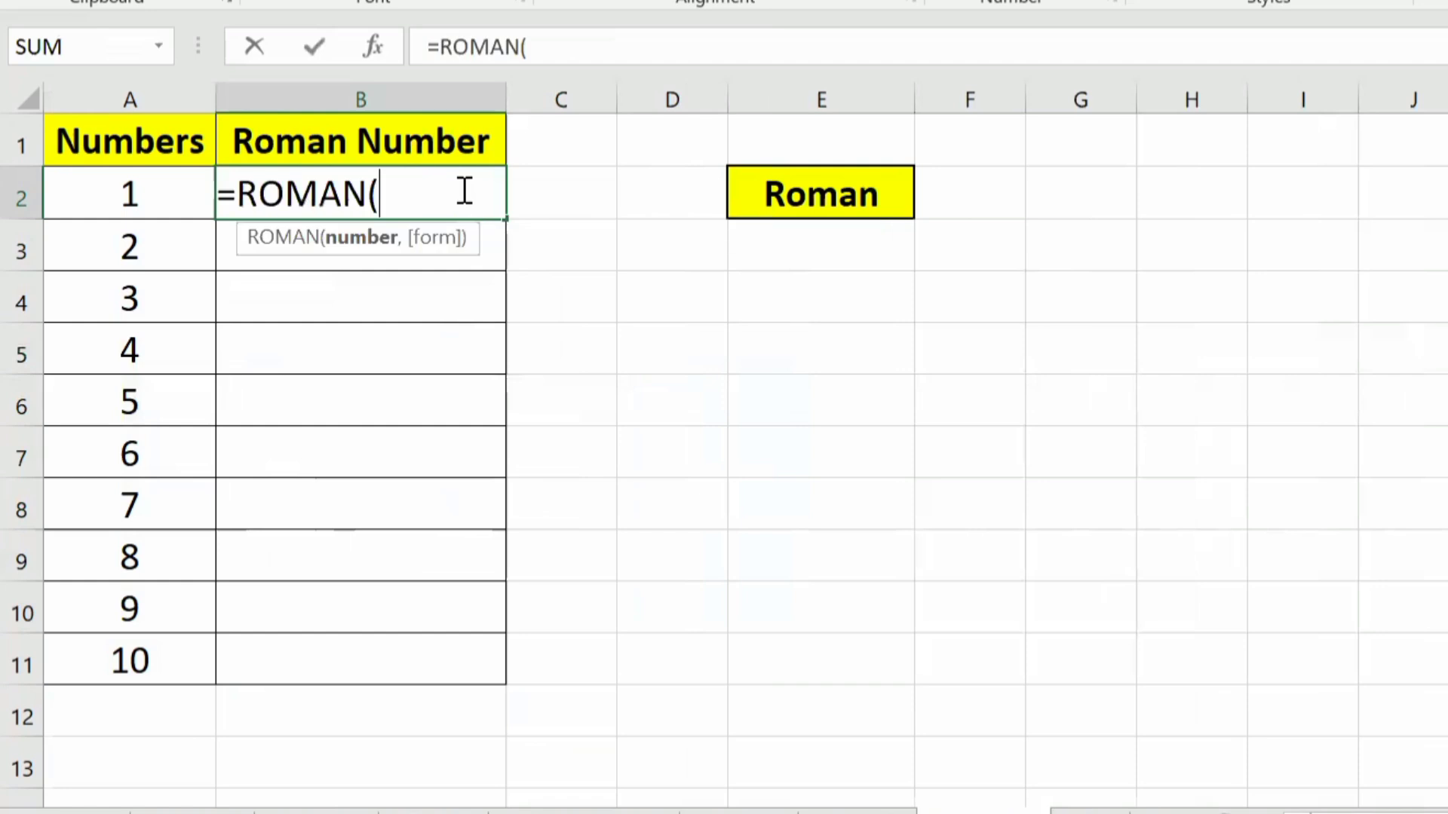
pyautogui.click(97, 189)
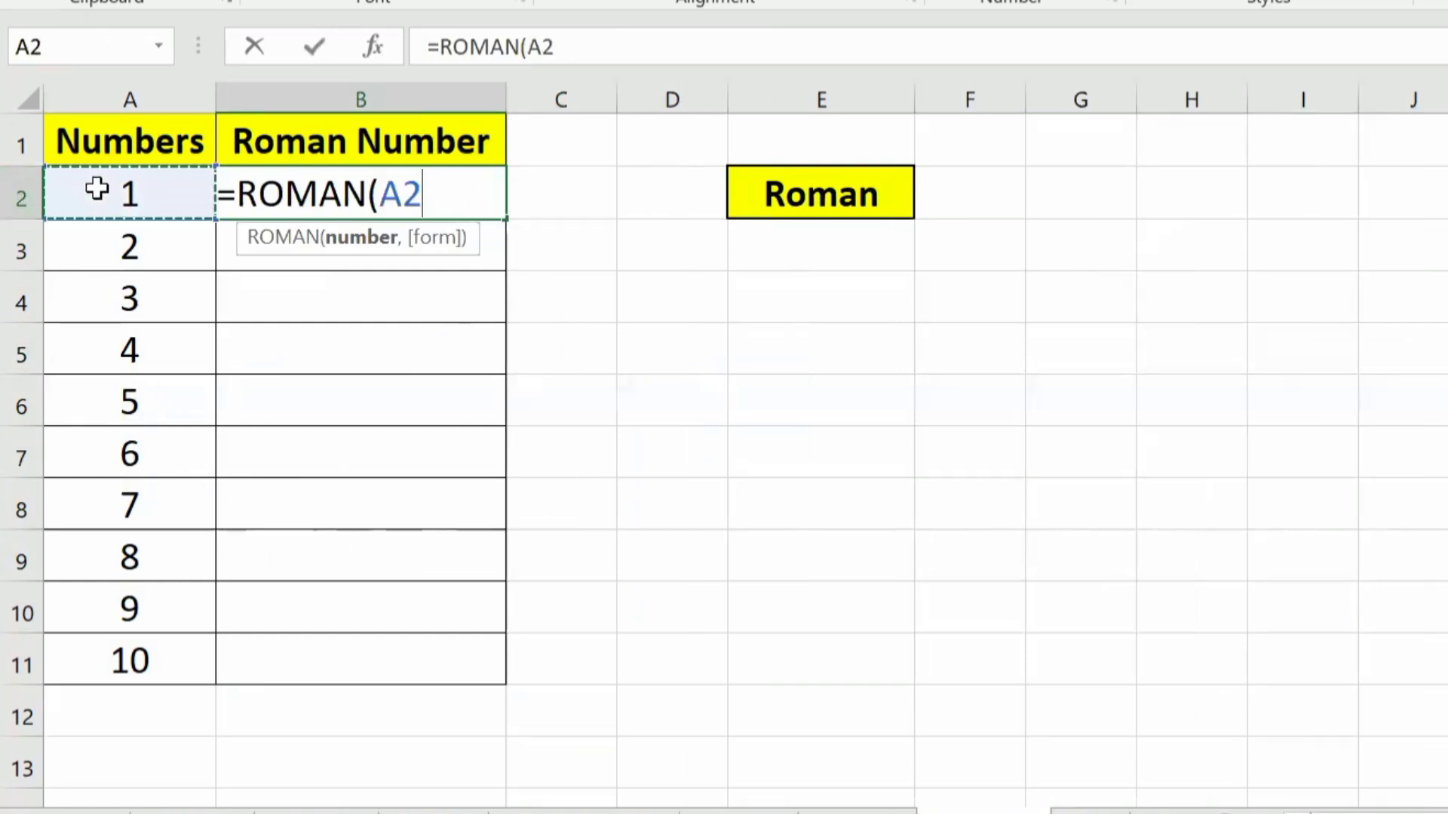
pyautogui.write(')')
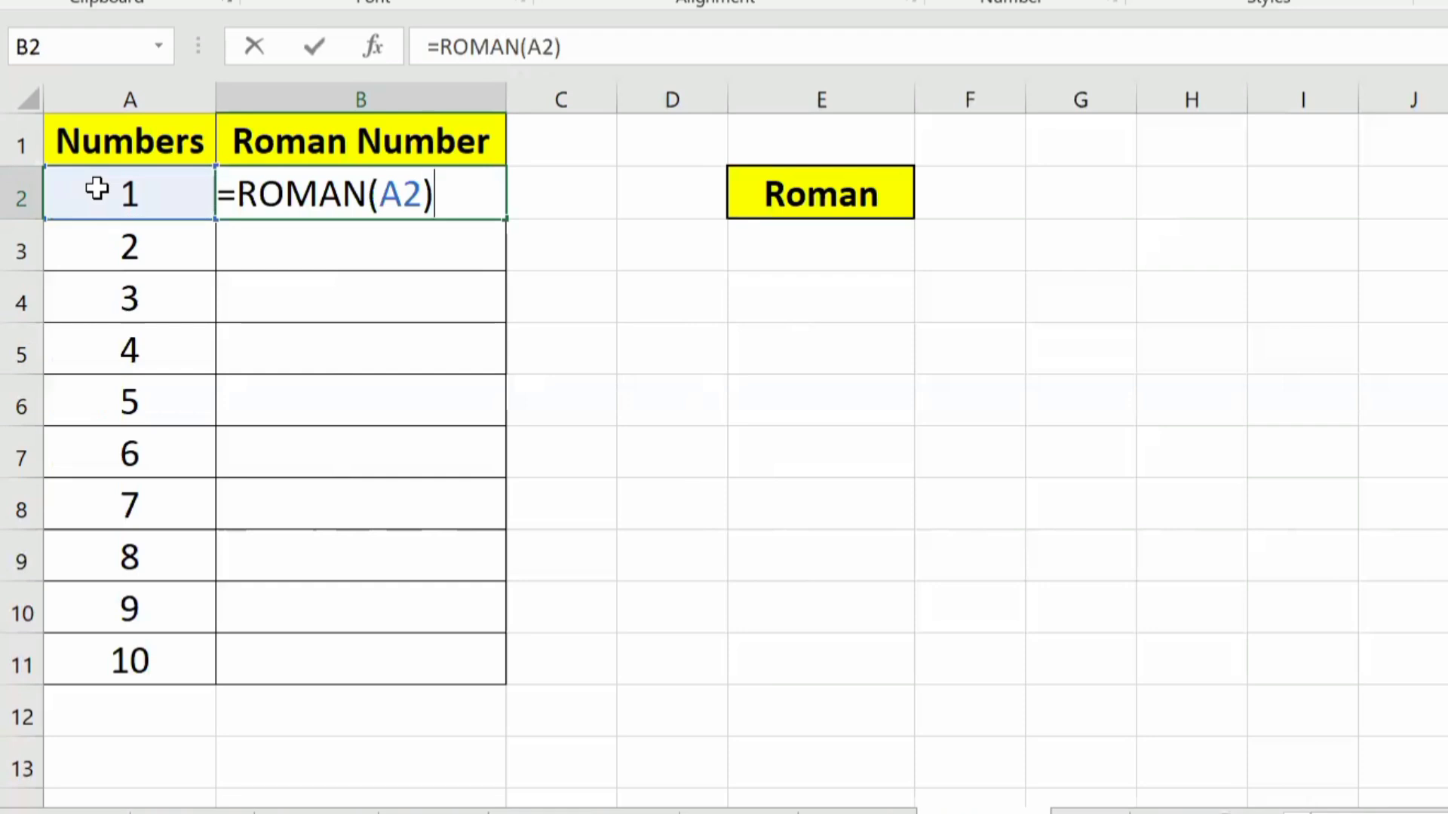
pyautogui.press('Return')
pyautogui.press('Up')
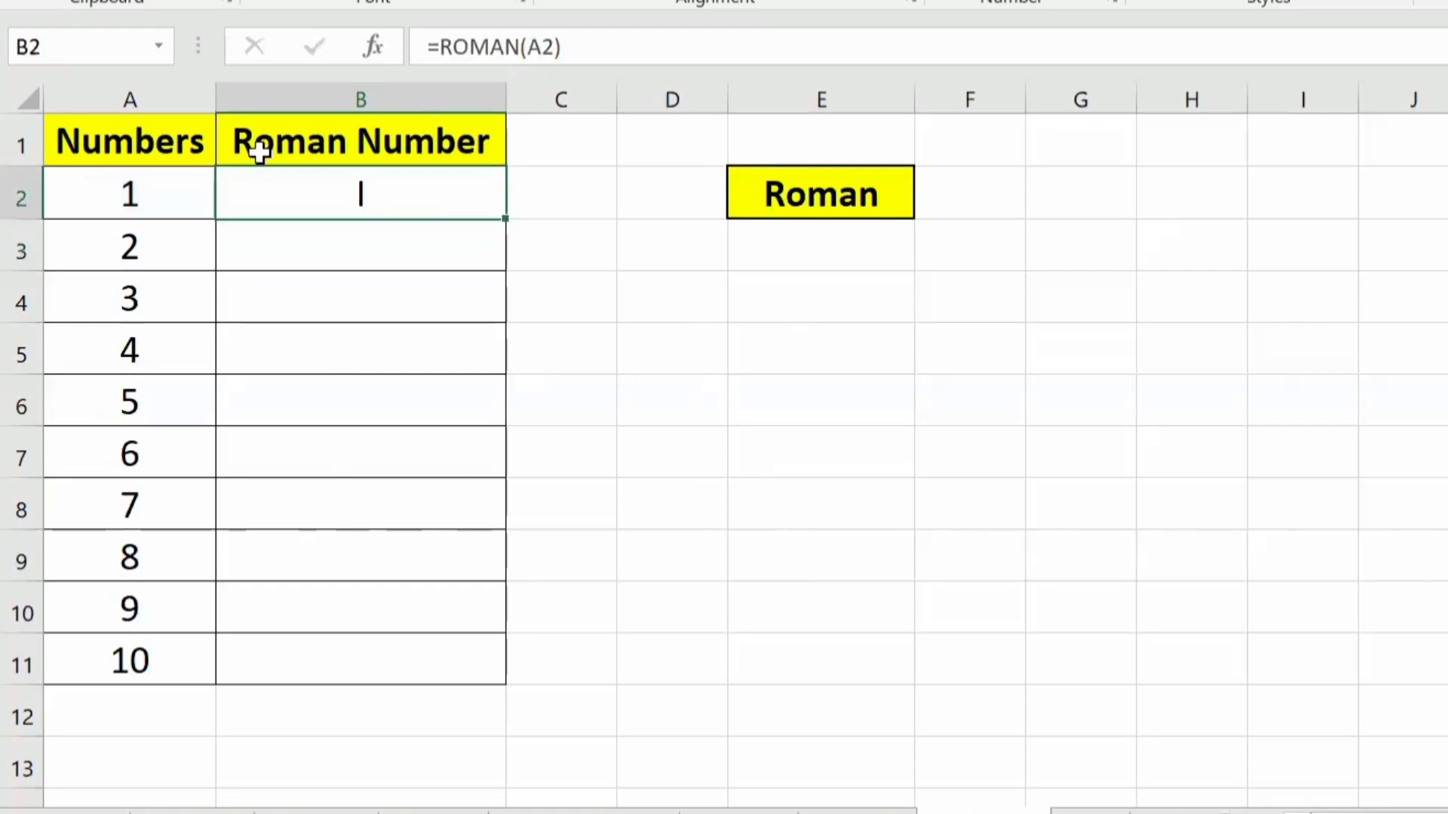
pyautogui.doubleClick(502, 219)
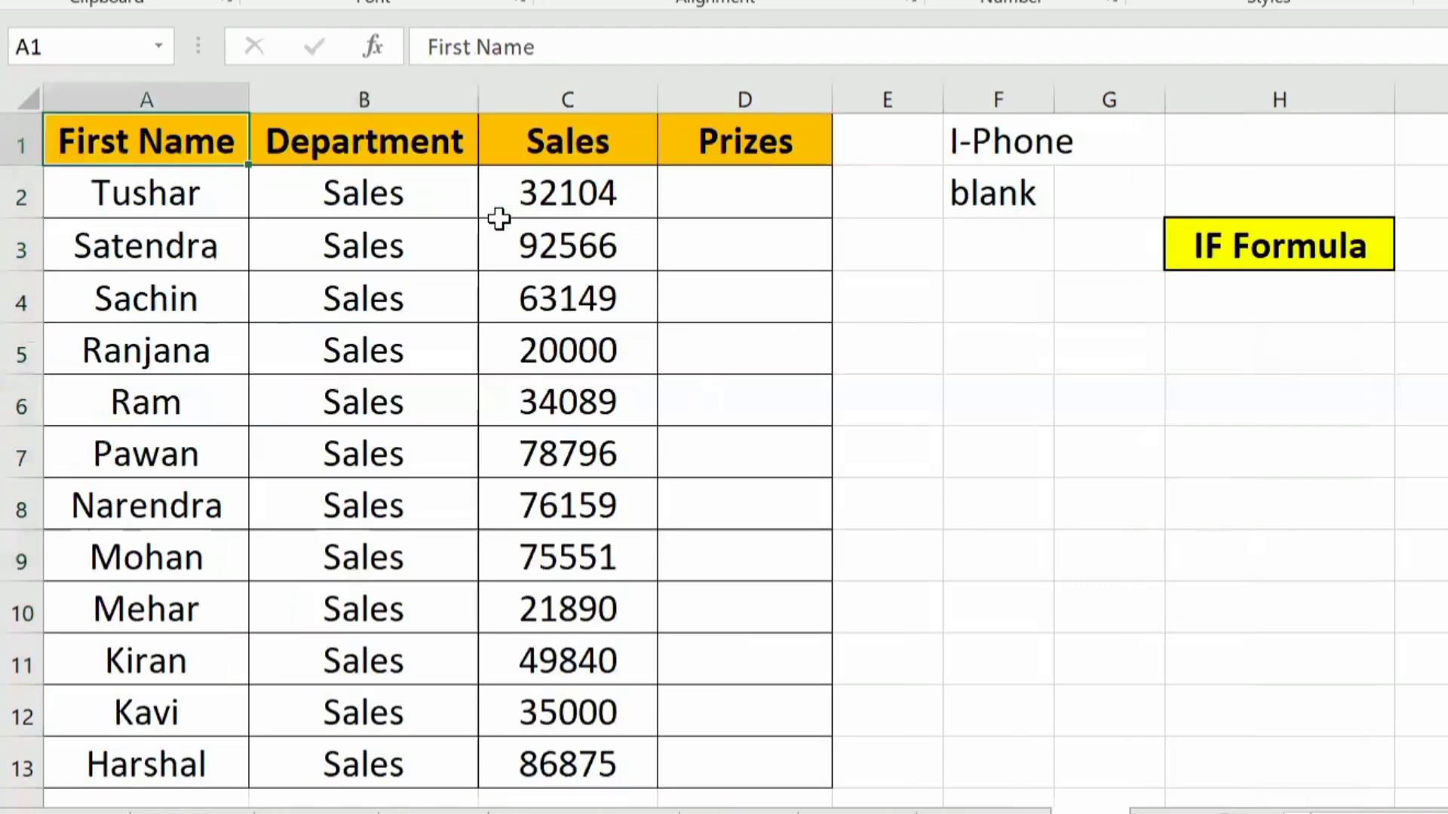
# Step: Review the First Name, Department, Sales and Prizes columns on the IF Formula example sheet
pyautogui.click(671, 179)
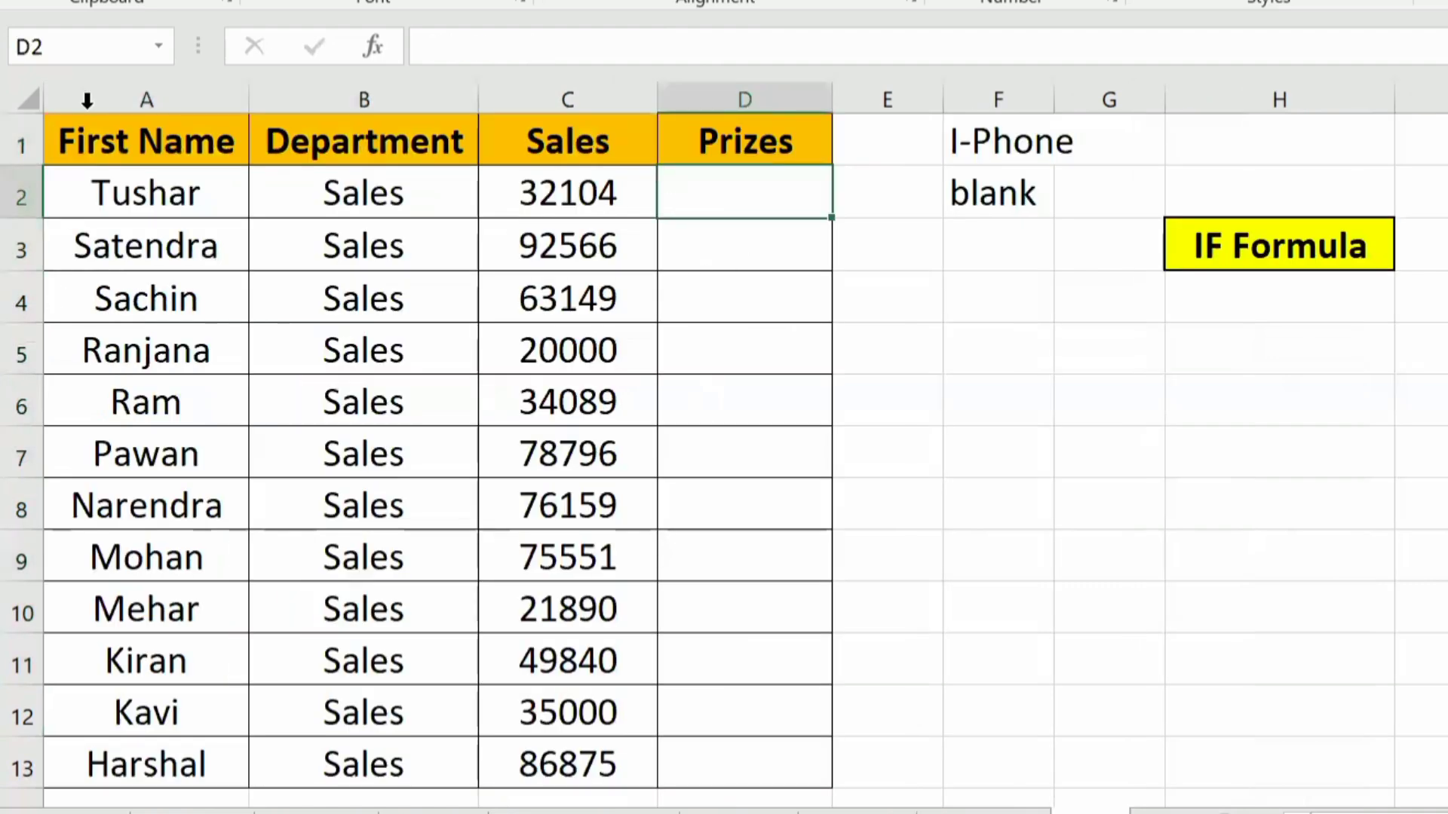
pyautogui.click(91, 100)
pyautogui.click(436, 98)
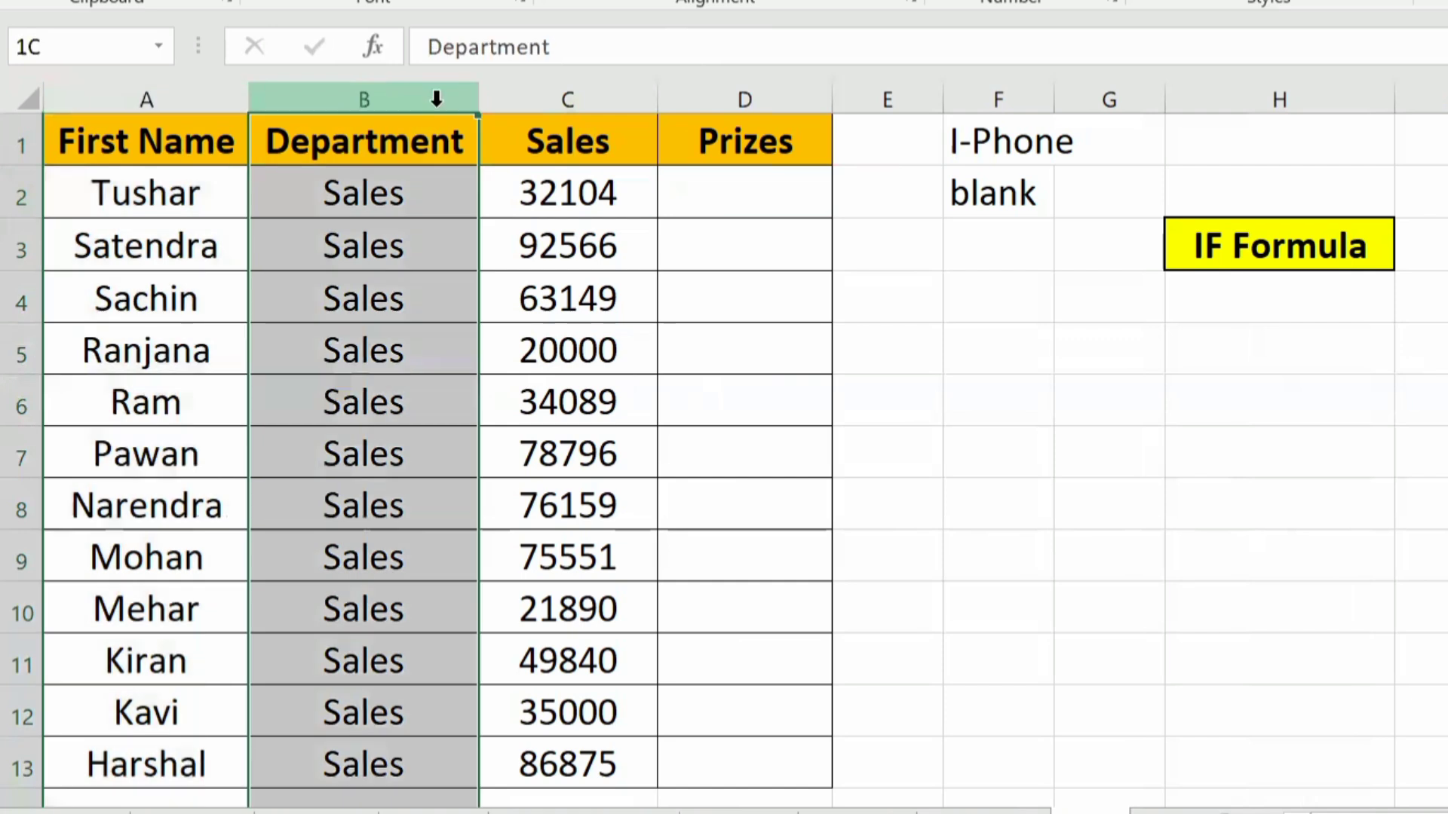
pyautogui.click(562, 98)
pyautogui.click(776, 162)
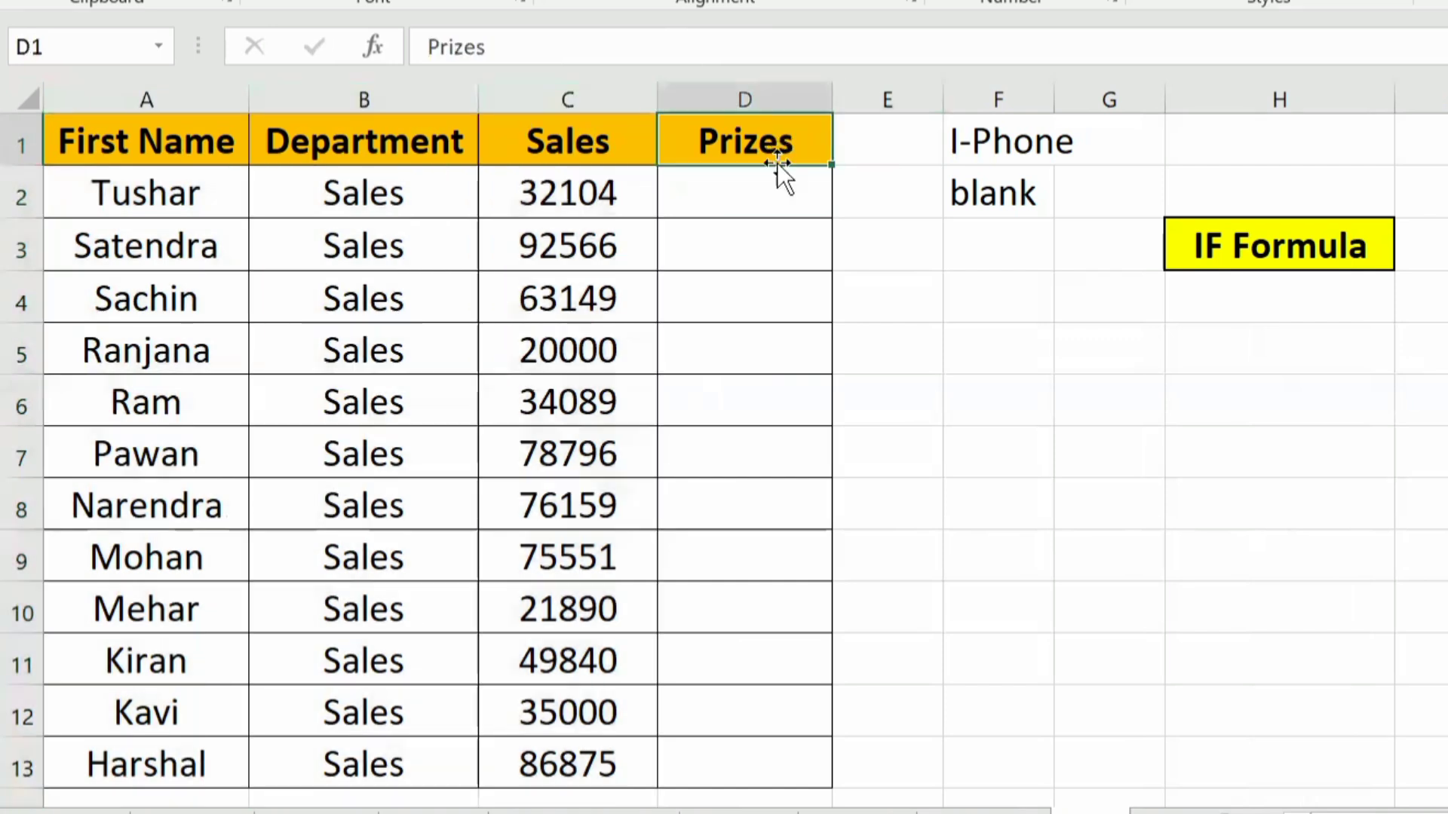
pyautogui.click(695, 191)
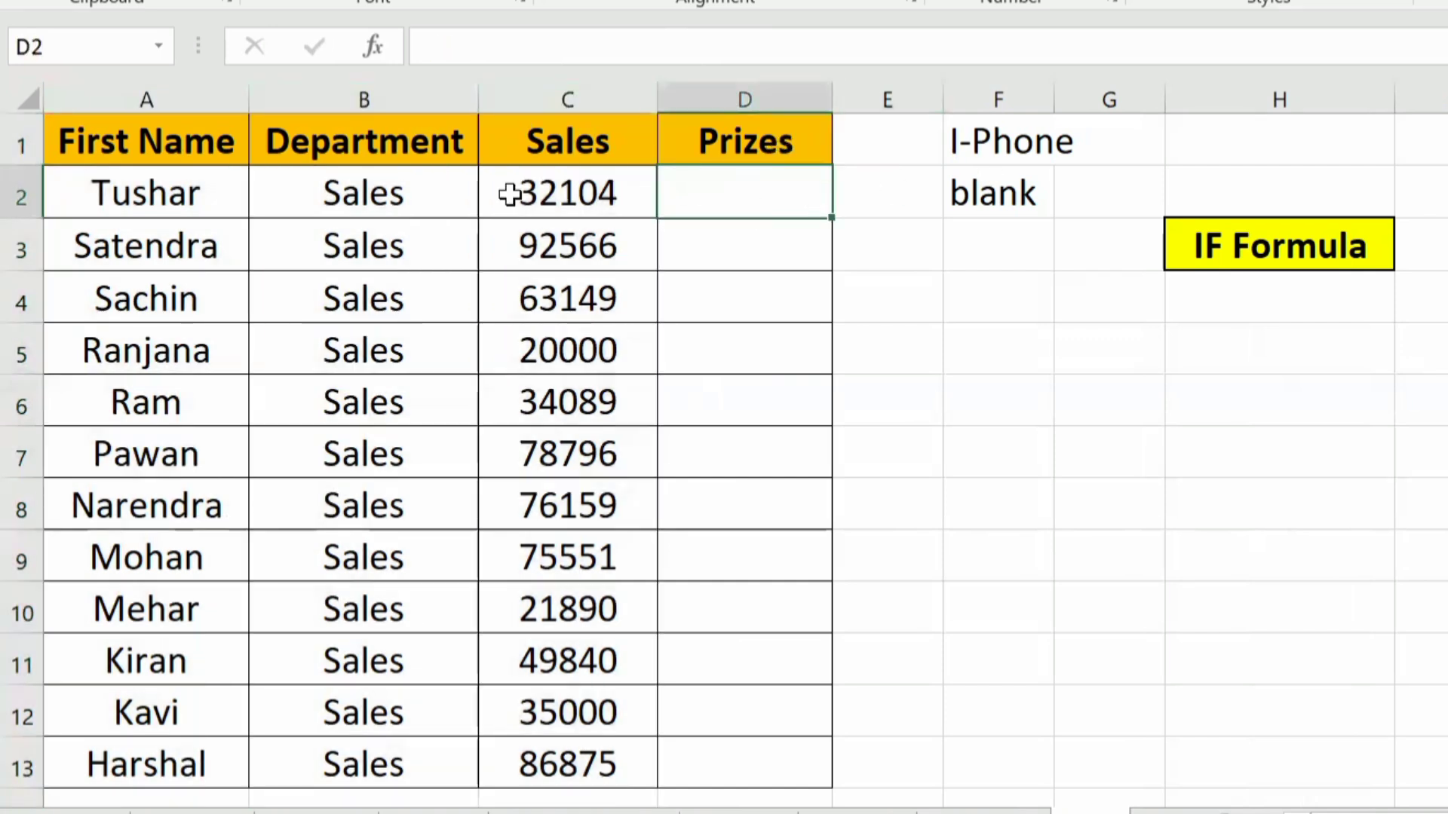
pyautogui.click(517, 249)
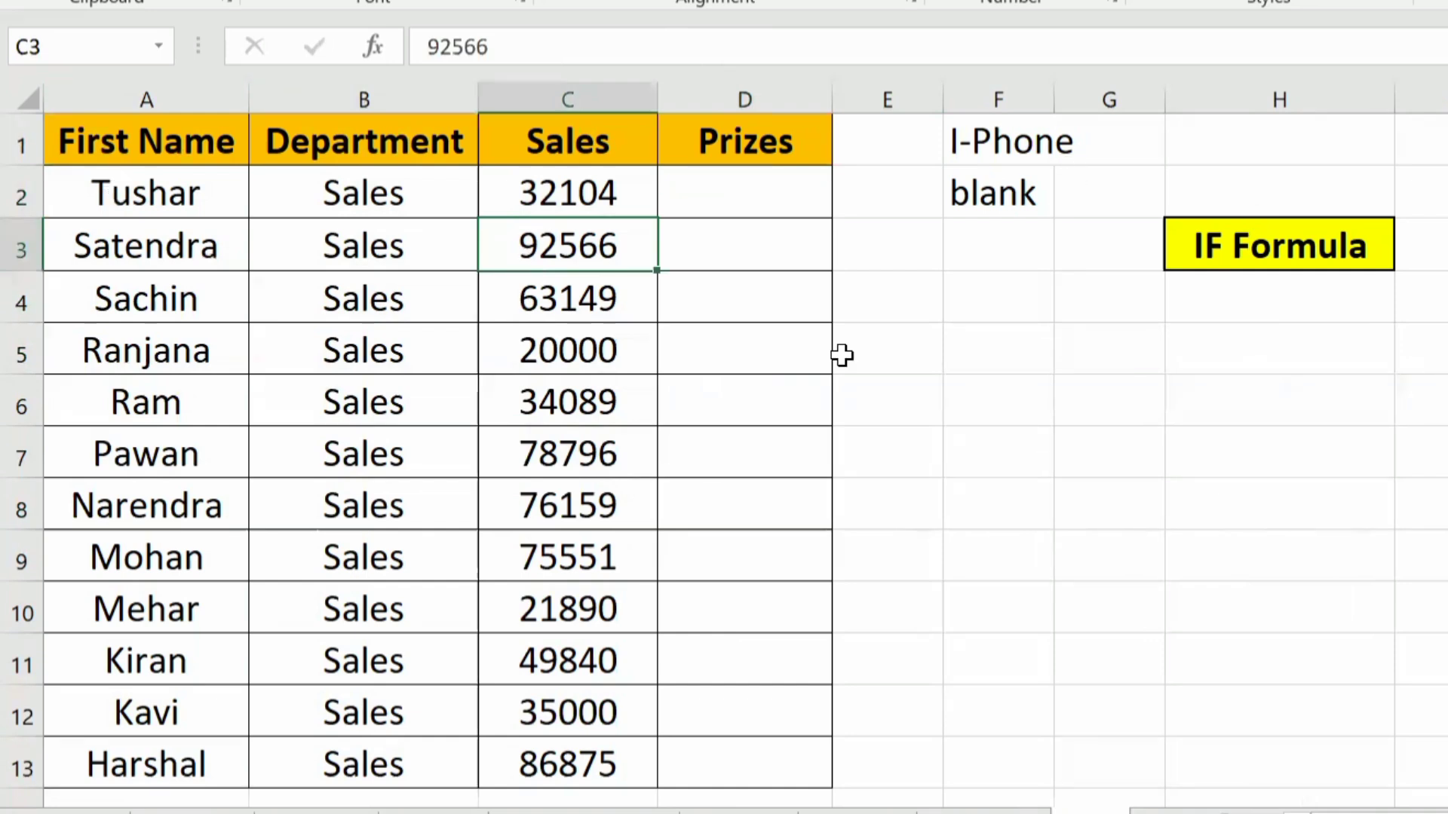
pyautogui.click(745, 313)
# Step: Enter the sales threshold 40000 in F3, below the blank entry
pyautogui.click(1024, 242)
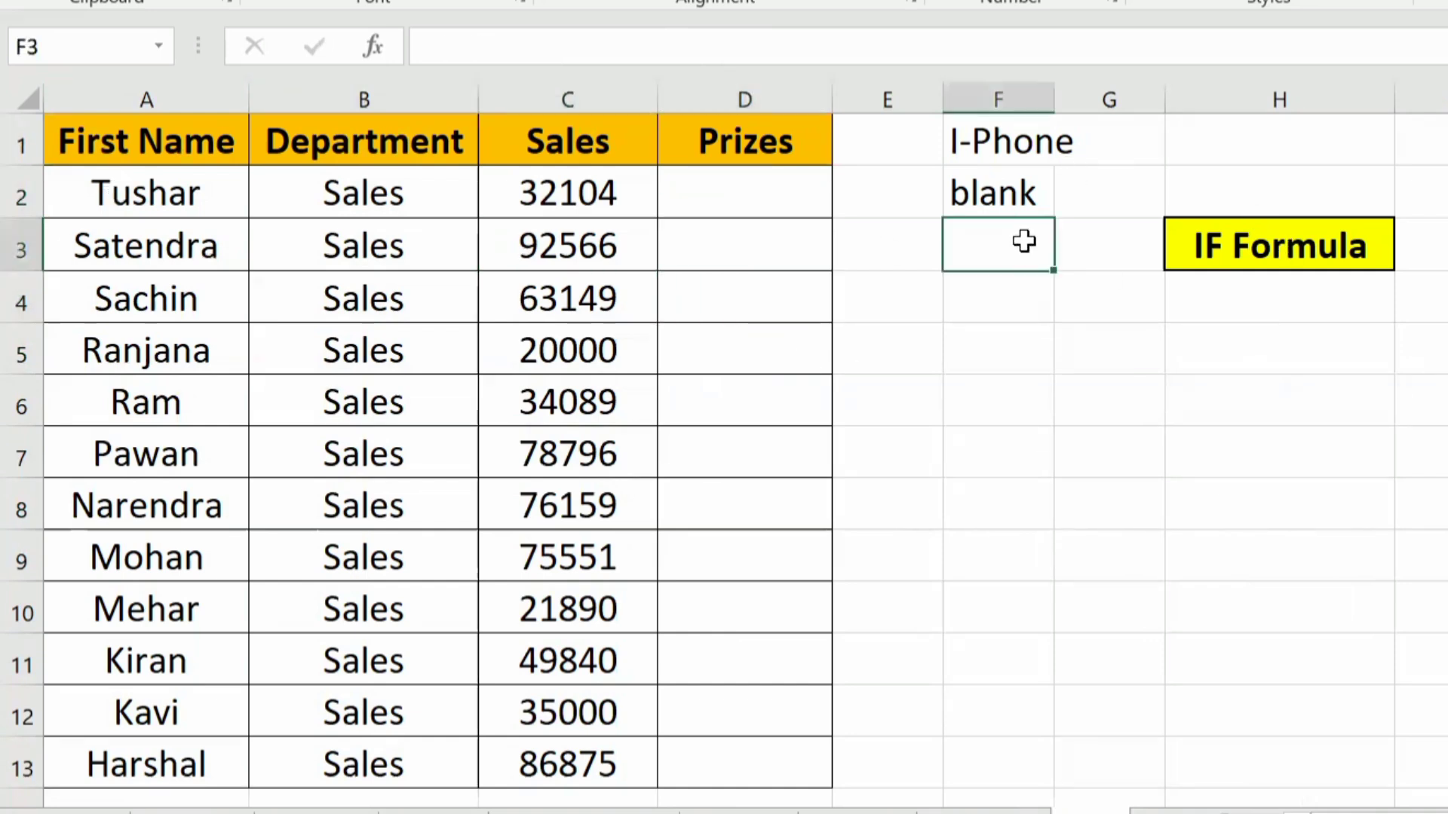
pyautogui.write('40000')
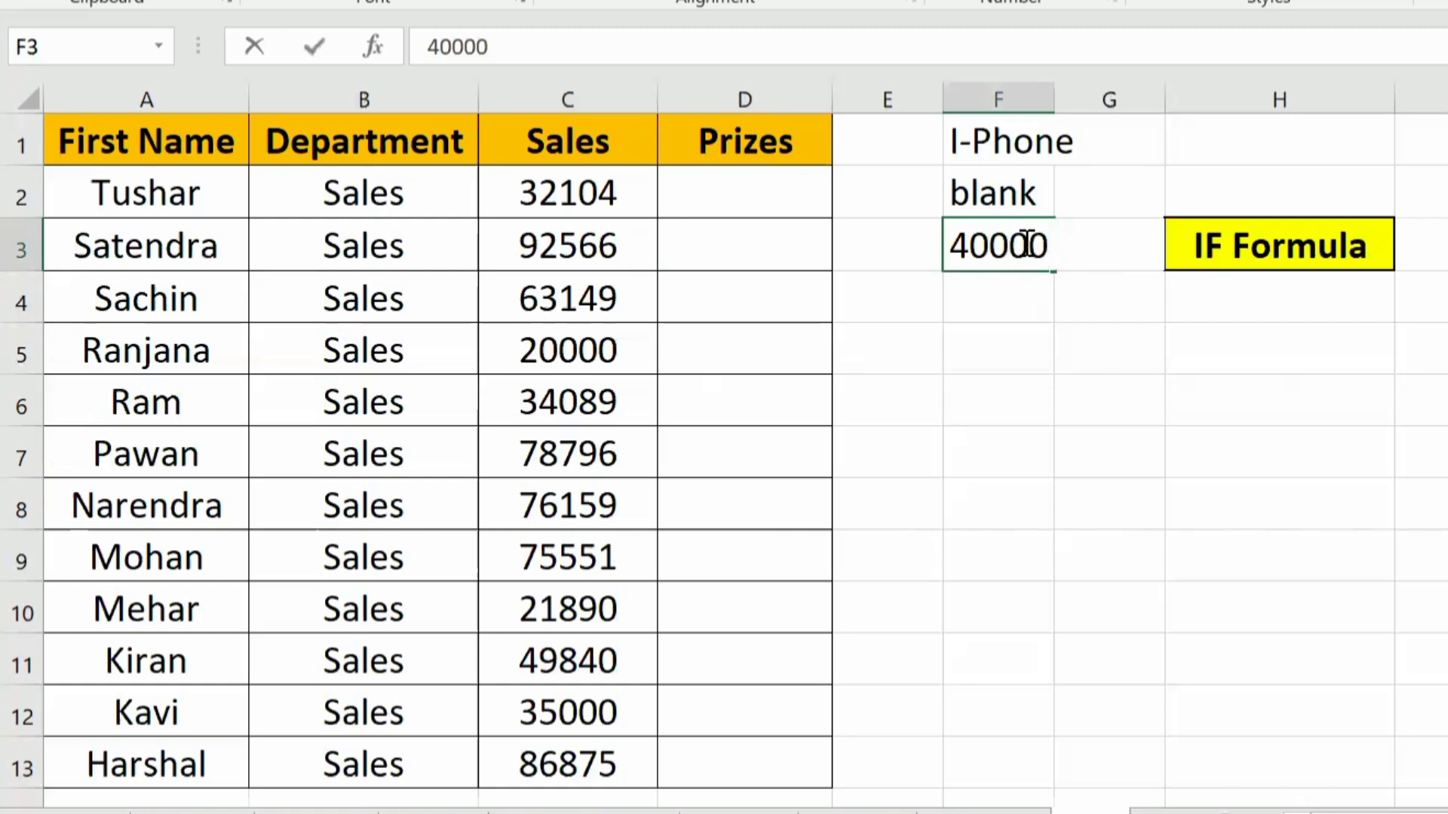
pyautogui.press('Return')
pyautogui.click(1024, 242)
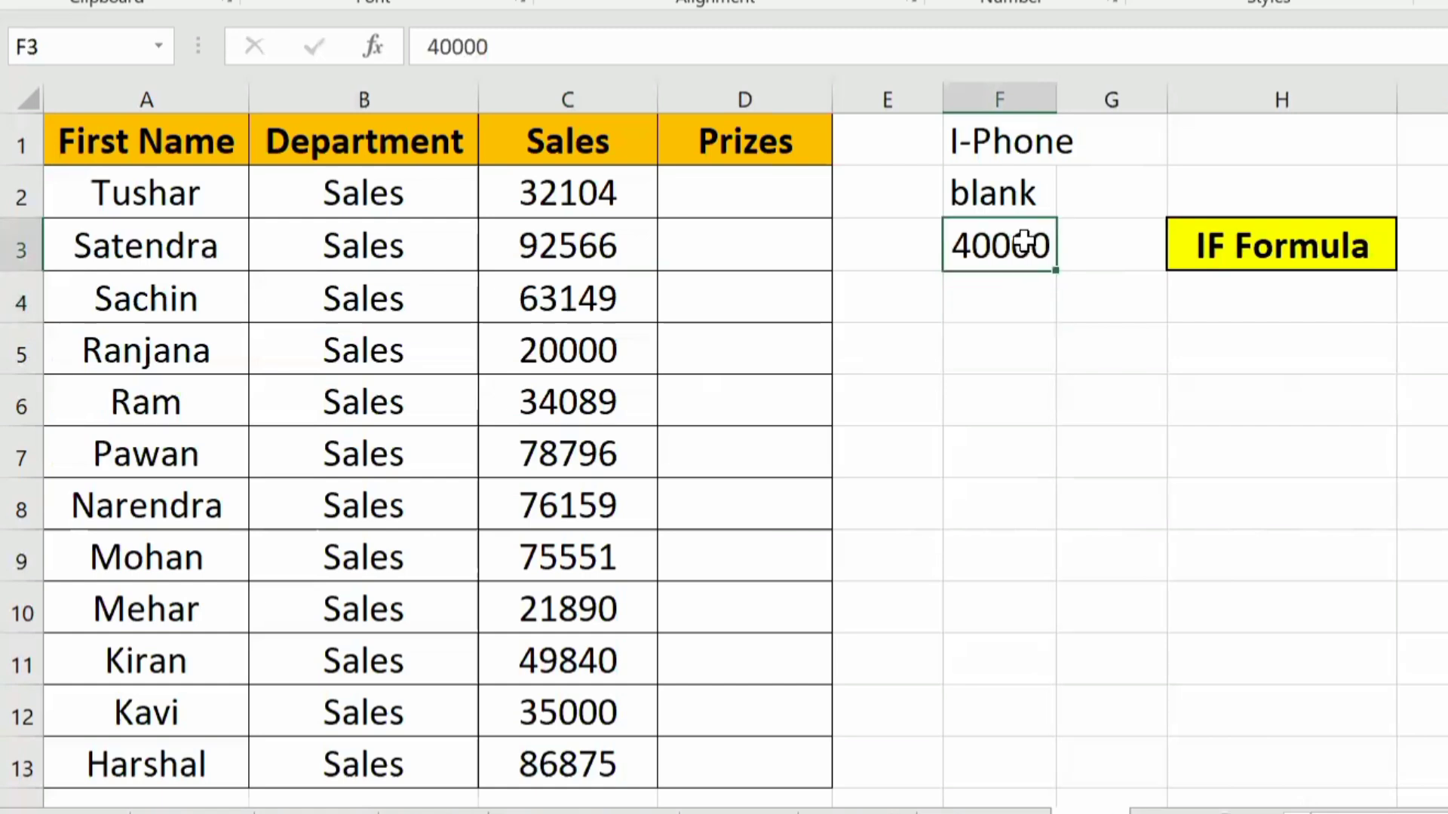
# Step: Review a sample sales row and the I-Phone and blank outcomes in F1:F2, and start a formula in D2 under Prizes
pyautogui.moveTo(188, 333); pyautogui.dragTo(643, 364)
pyautogui.click(988, 137)
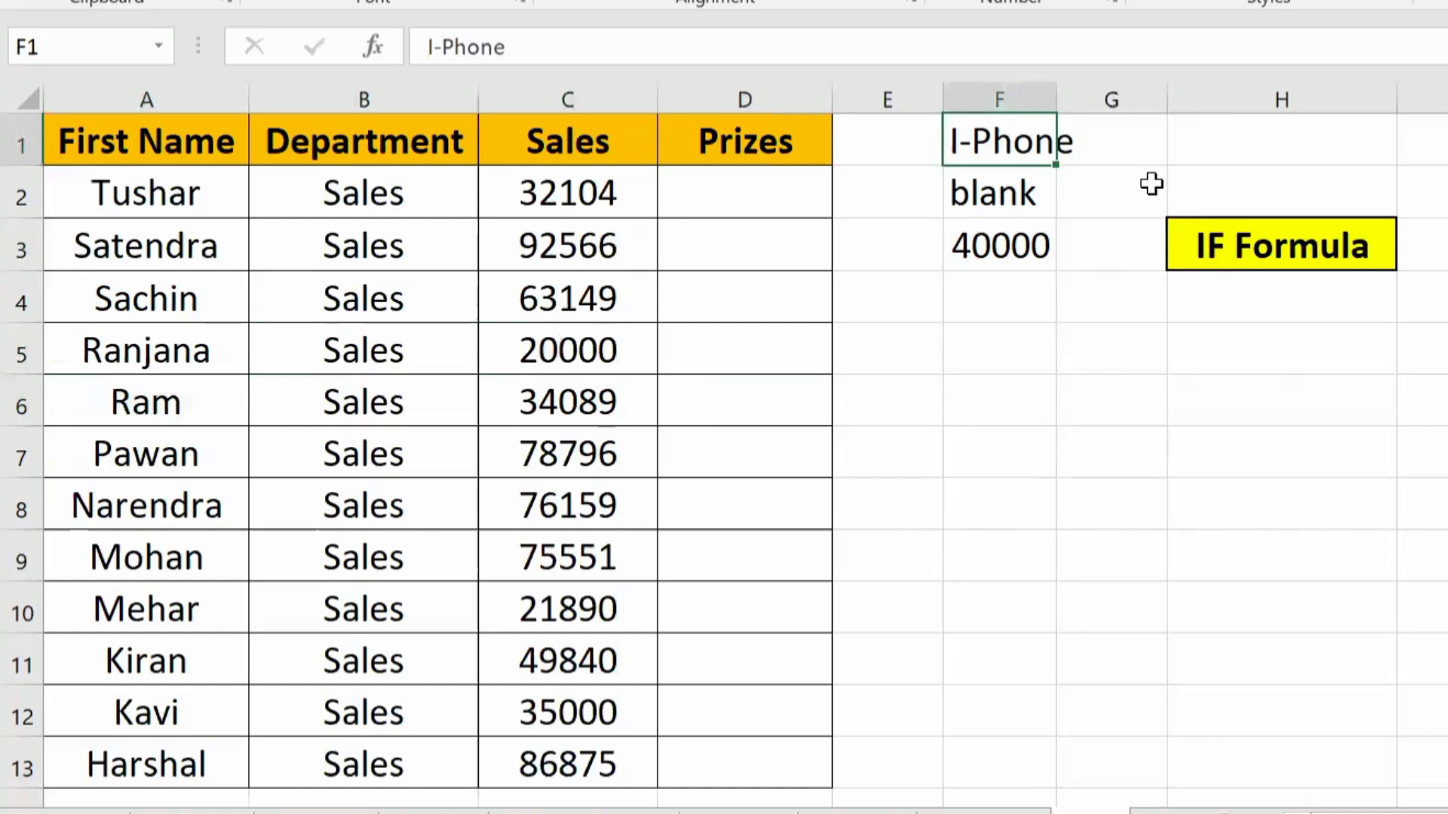
pyautogui.click(1020, 192)
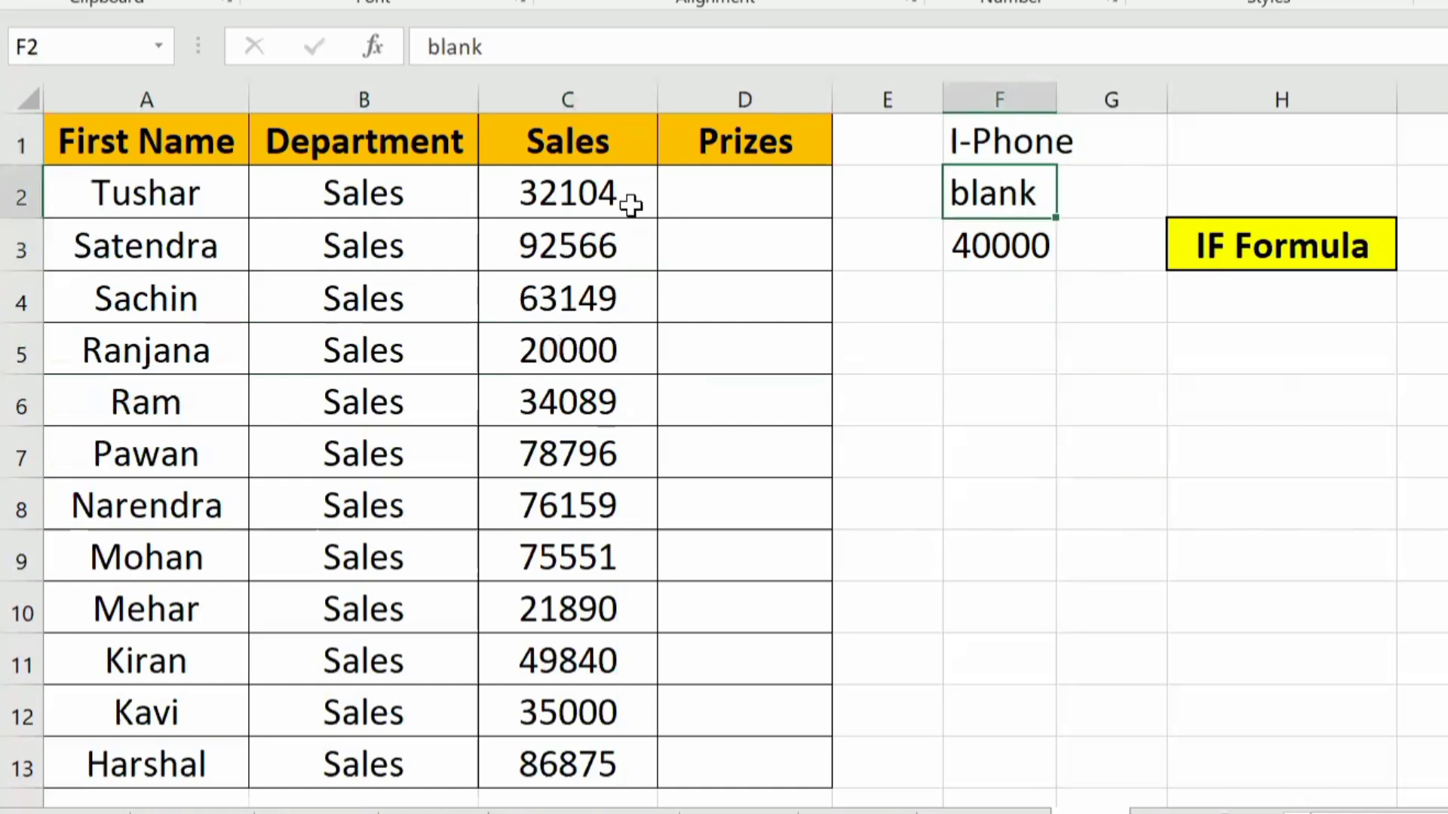
pyautogui.click(749, 205)
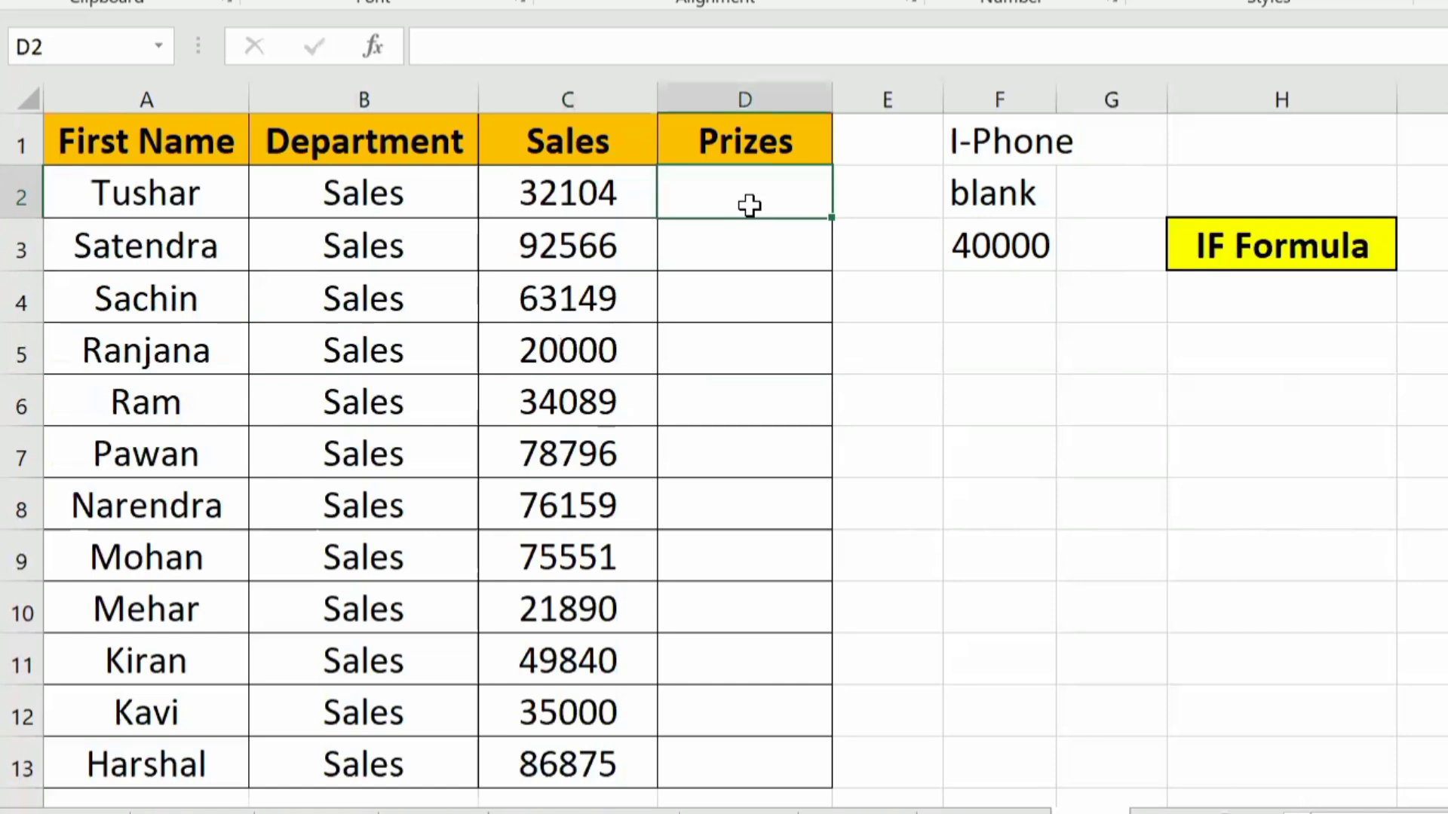
pyautogui.write('=')
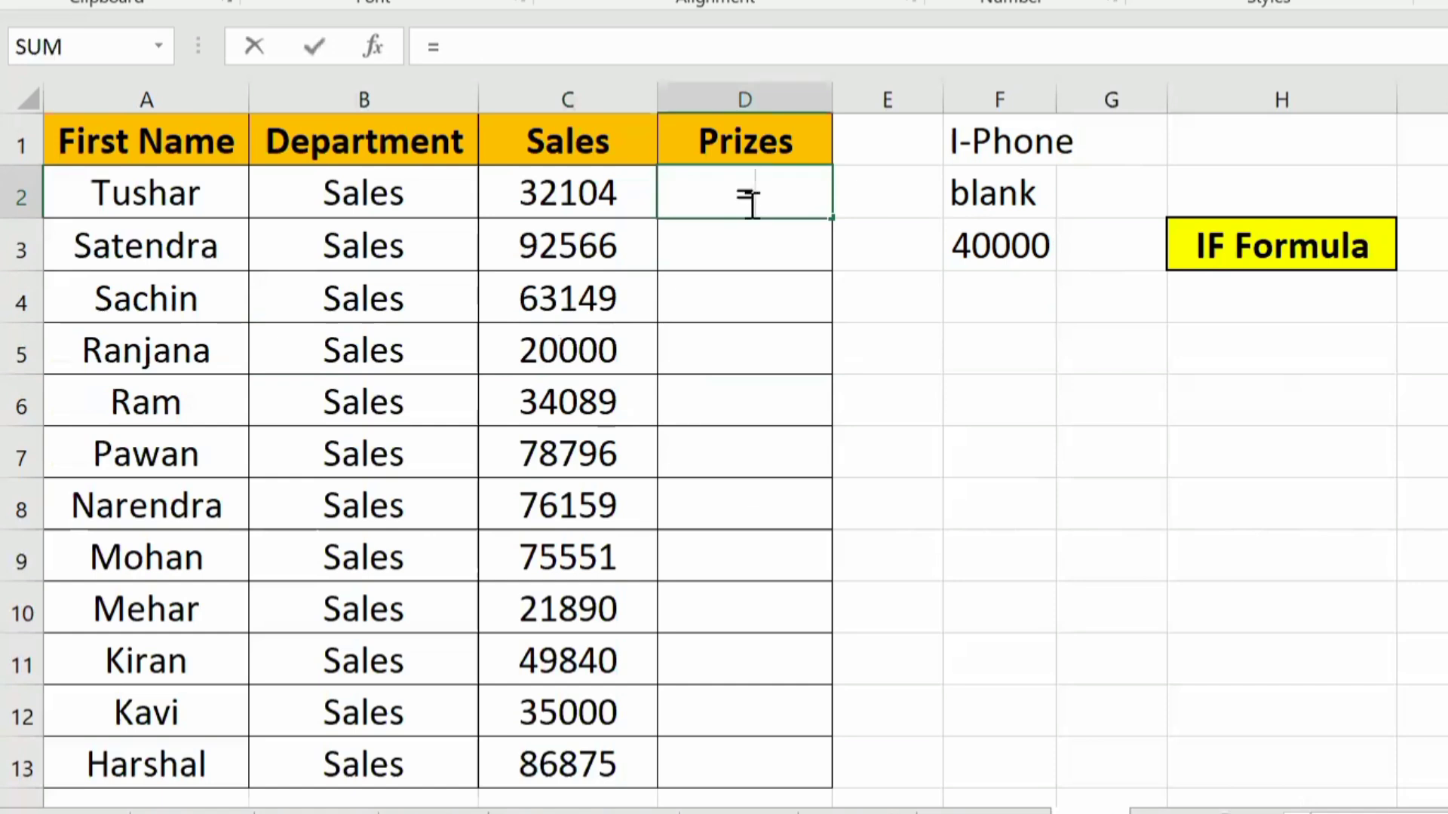
pyautogui.write('of')
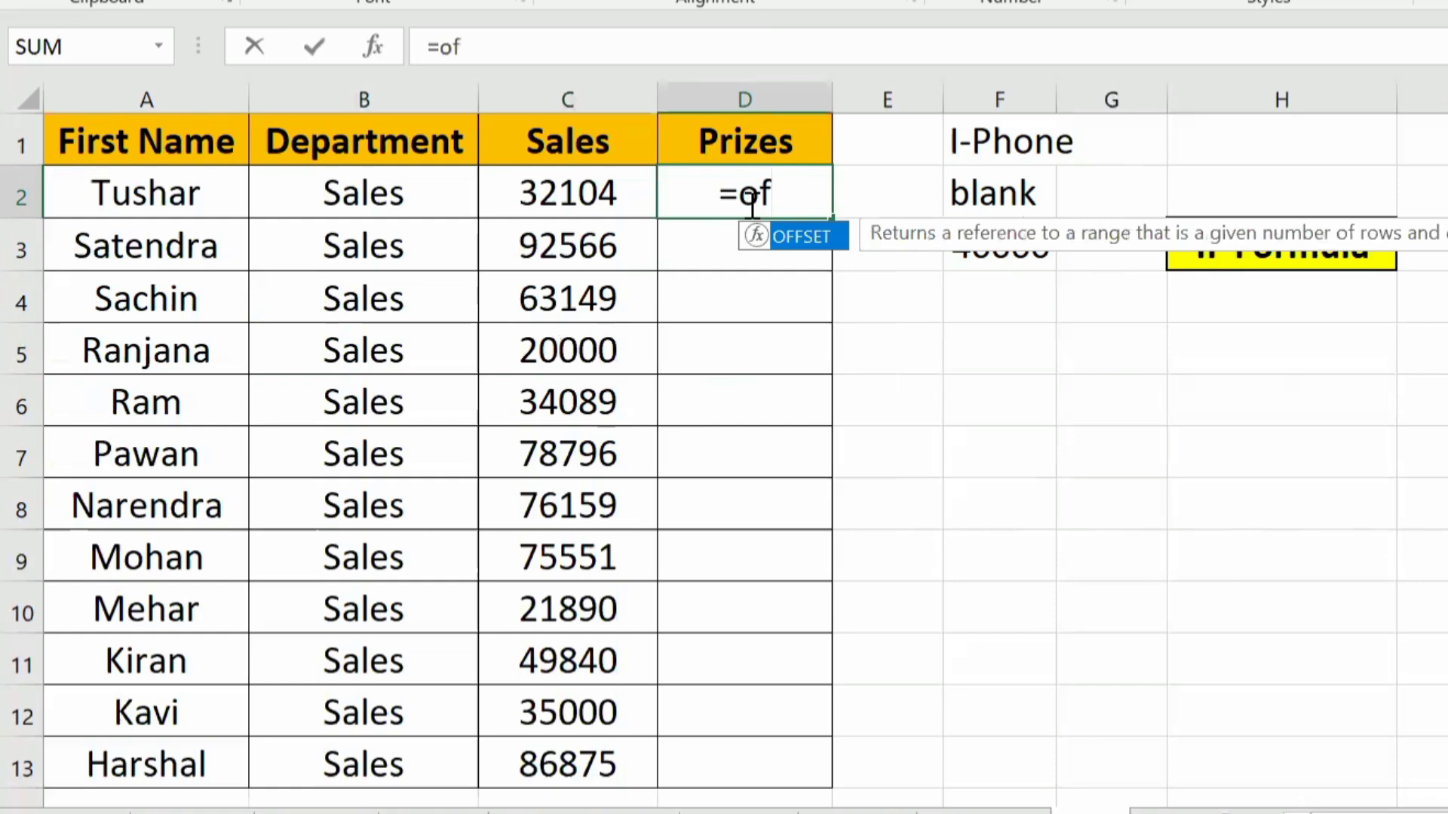
pyautogui.press('Tab')
pyautogui.press('BackSpace')
pyautogui.press('BackSpace')
pyautogui.press('BackSpace')
pyautogui.press('BackSpace')
pyautogui.press('BackSpace')
pyautogui.press('BackSpace')
pyautogui.press('BackSpace')
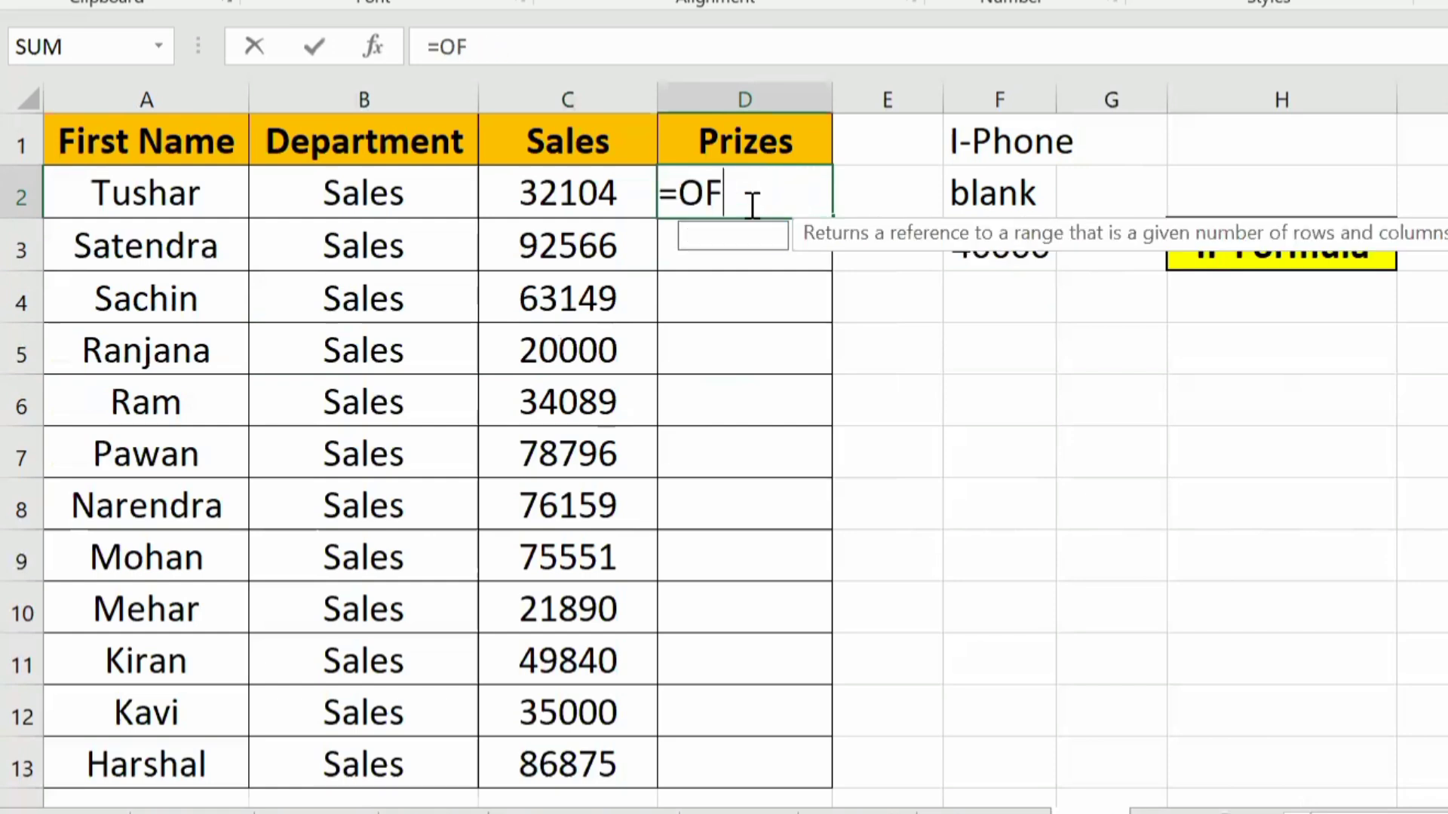
# Step: Build an IF formula in D2 with the logical test C2>=40000
pyautogui.write('i')
pyautogui.press('Tab')
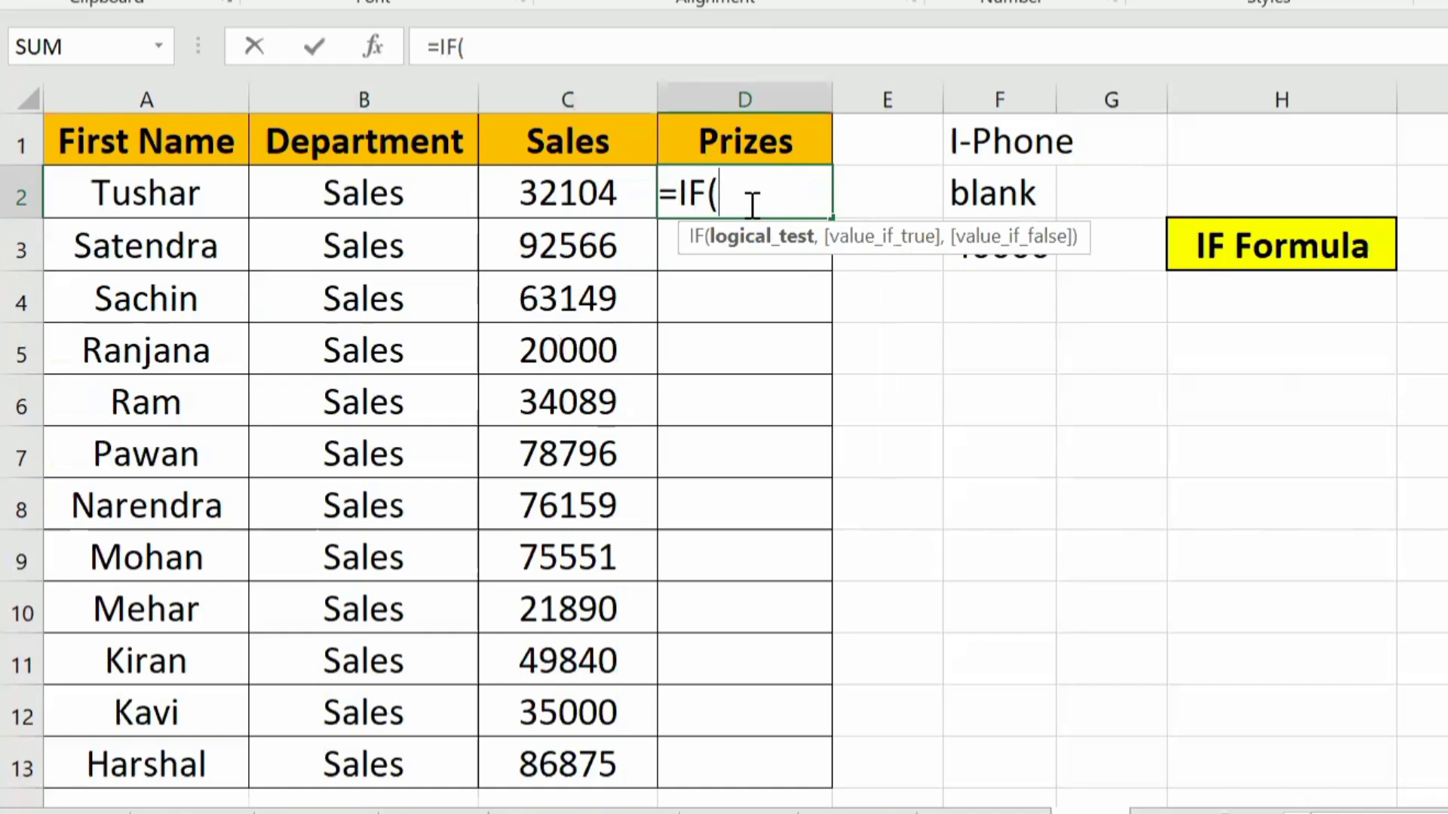
pyautogui.click(544, 194)
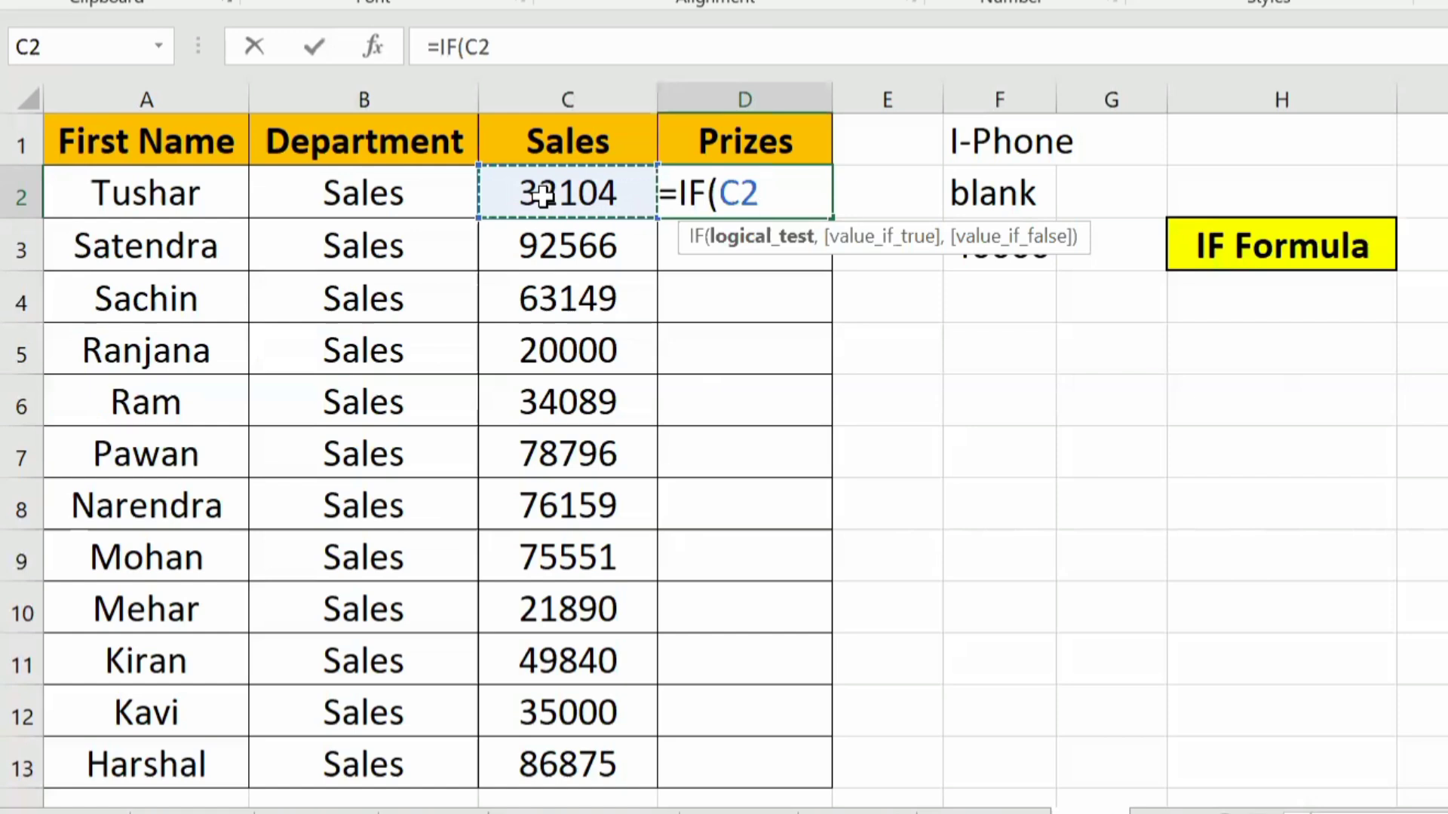
pyautogui.write('>')
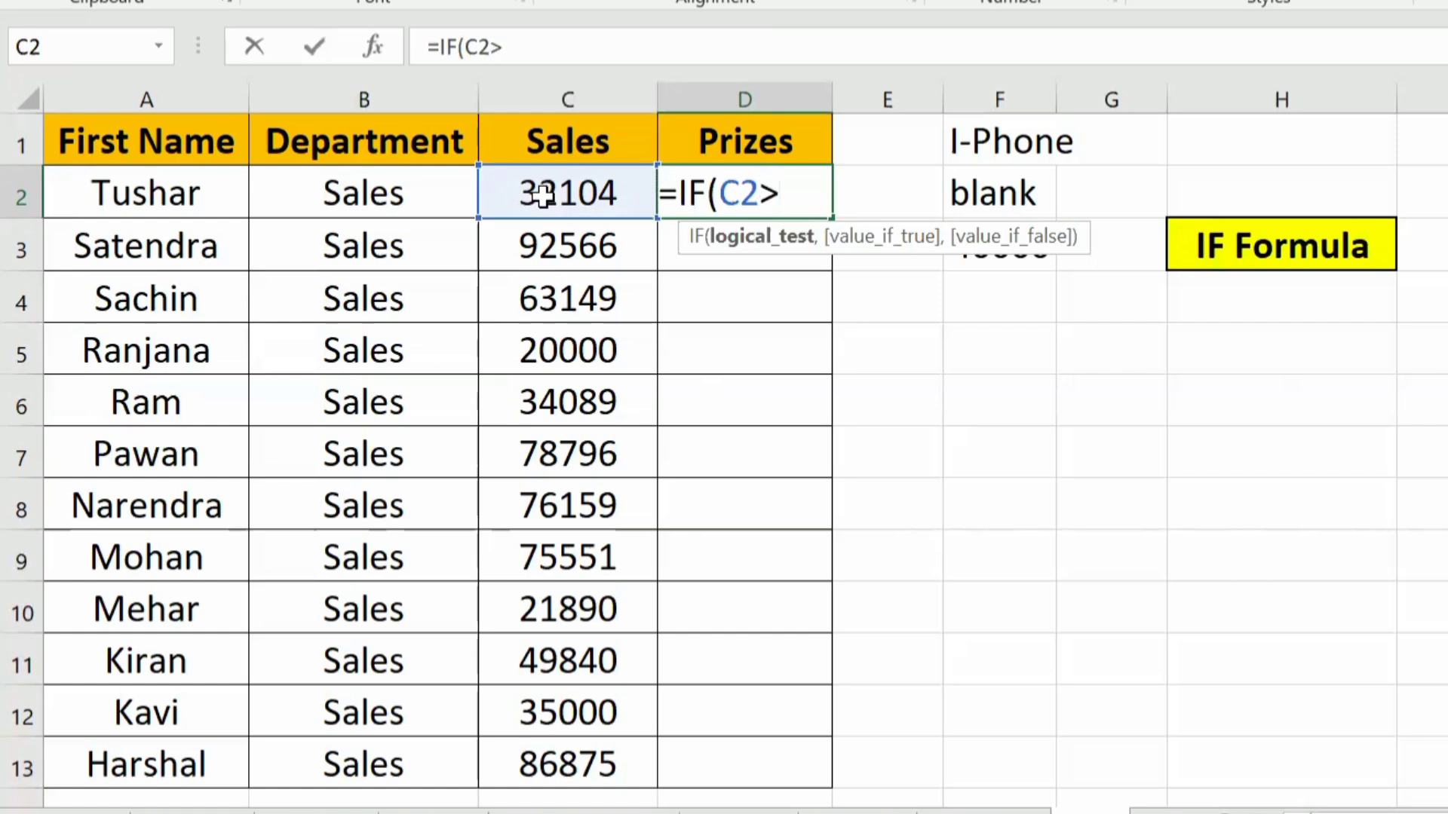
pyautogui.write('=40000')
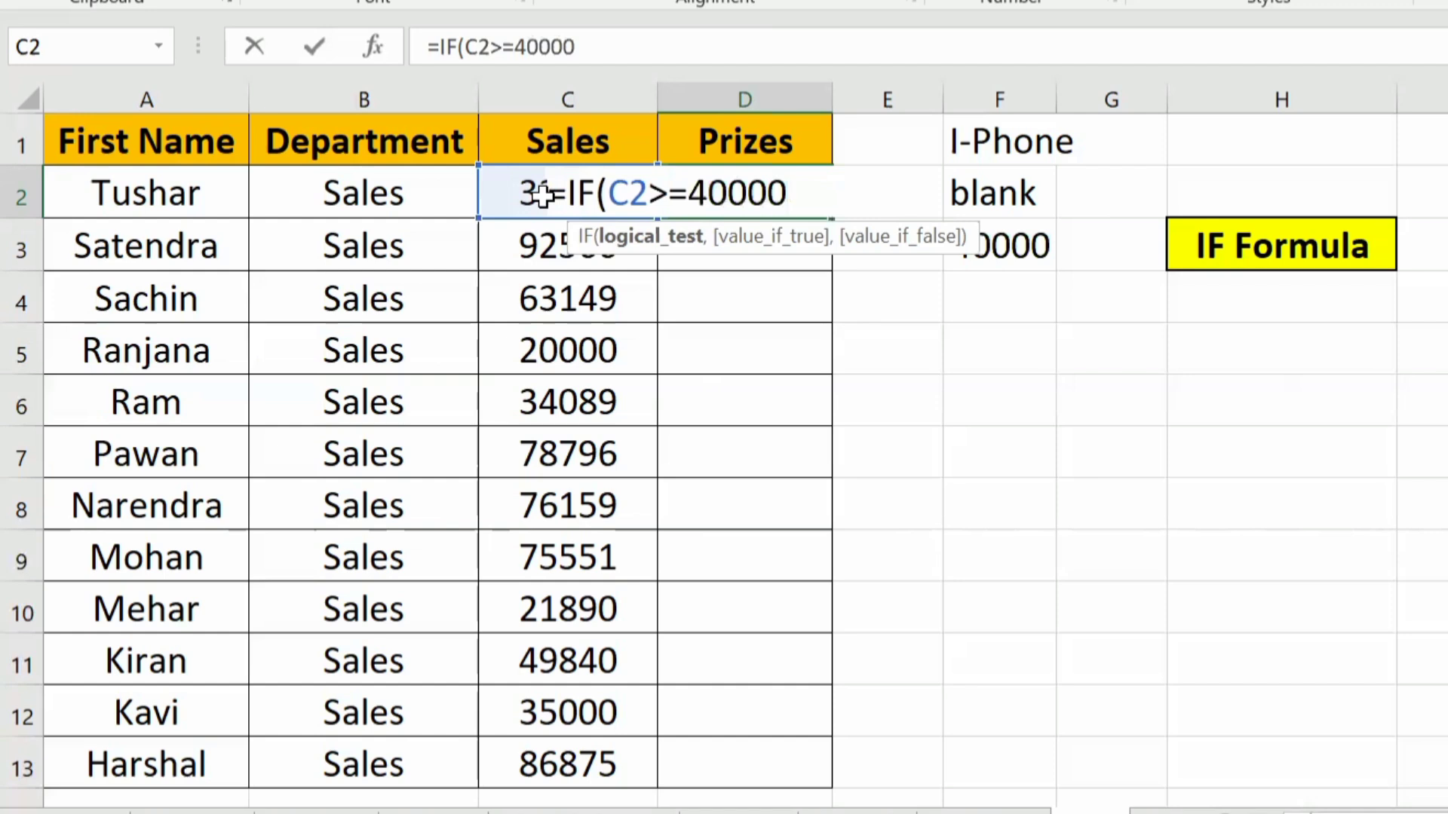
pyautogui.write(',')
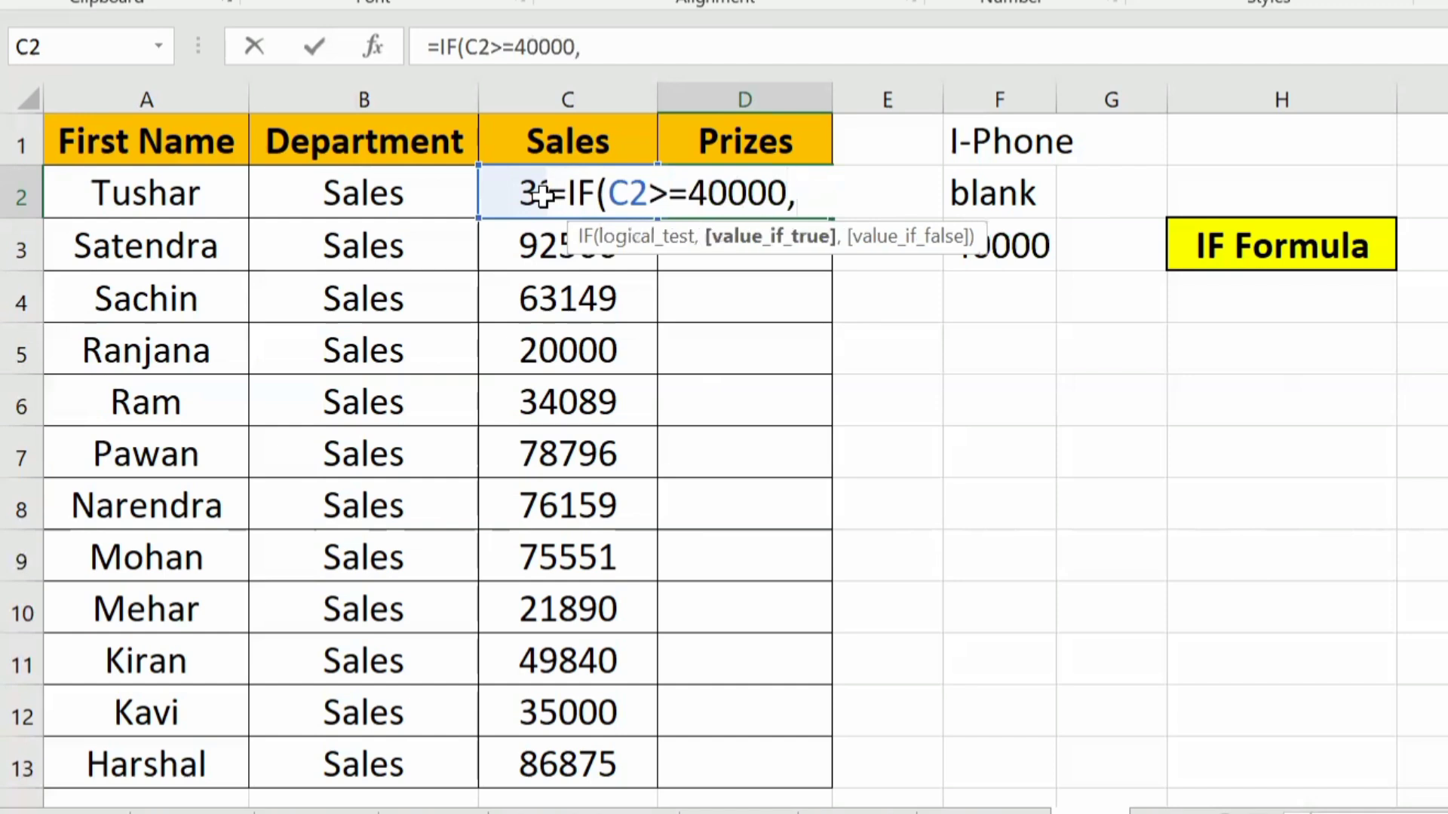
pyautogui.write('"I-Phone')
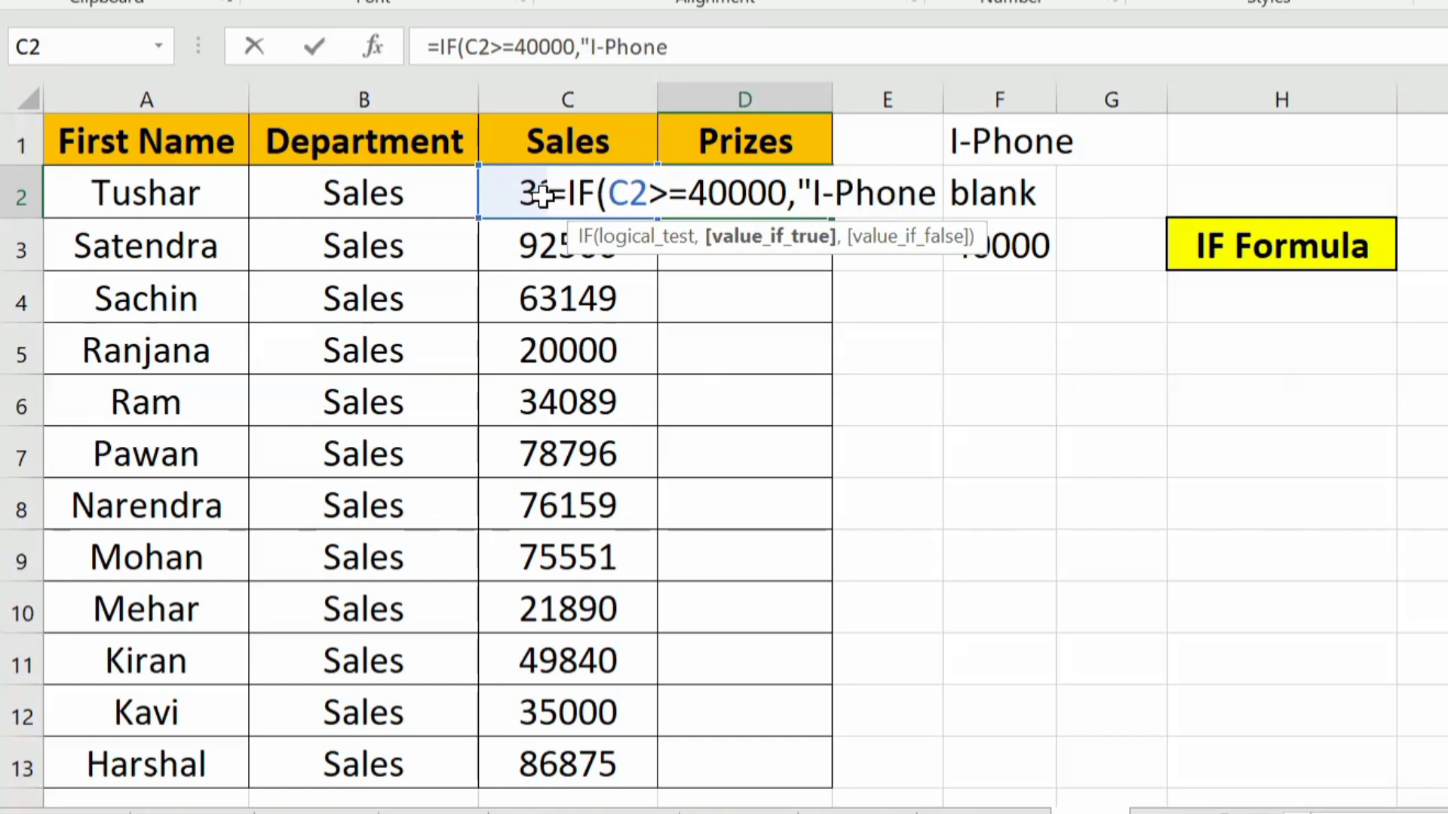
pyautogui.write('"')
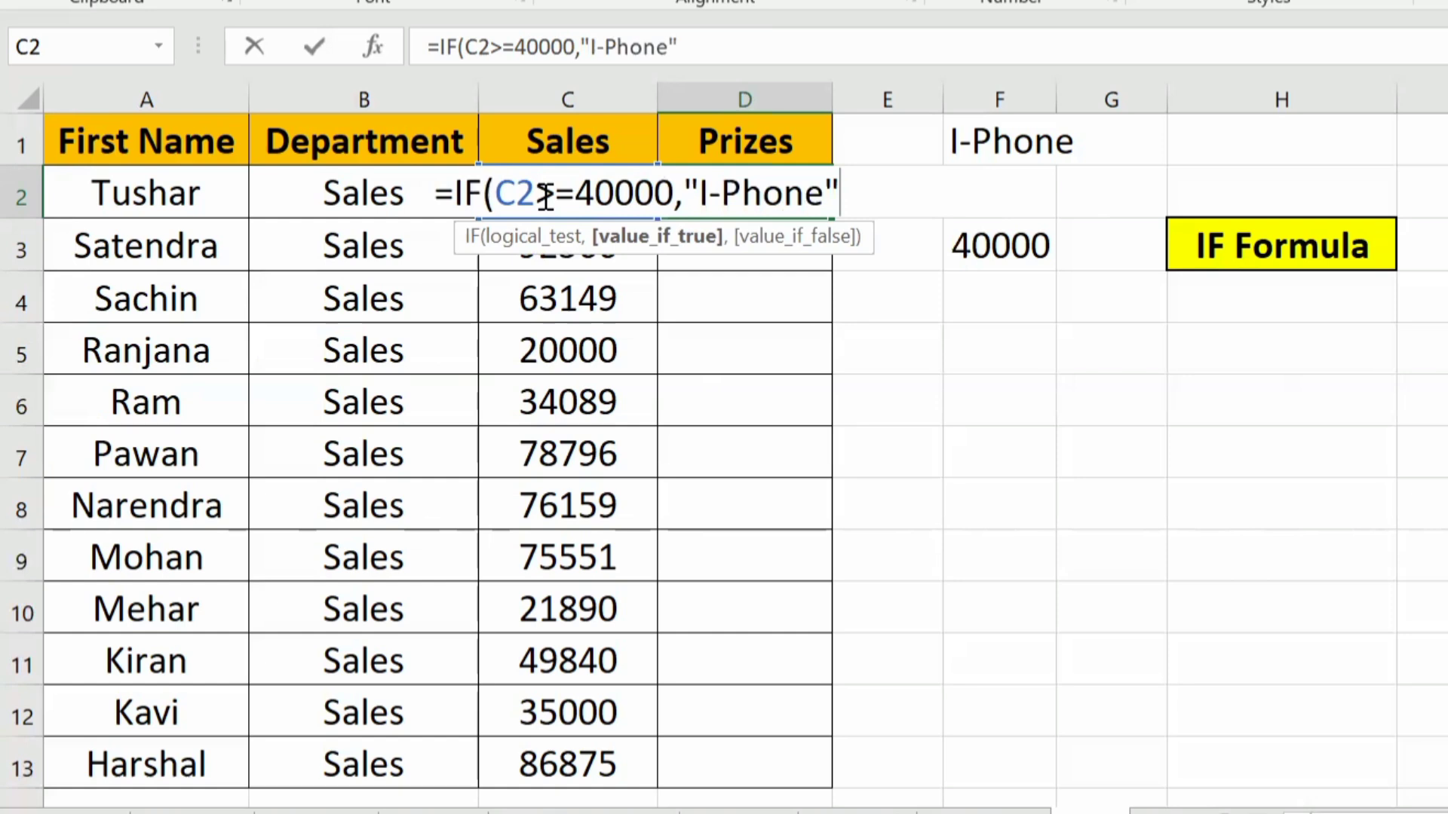
pyautogui.write(',')
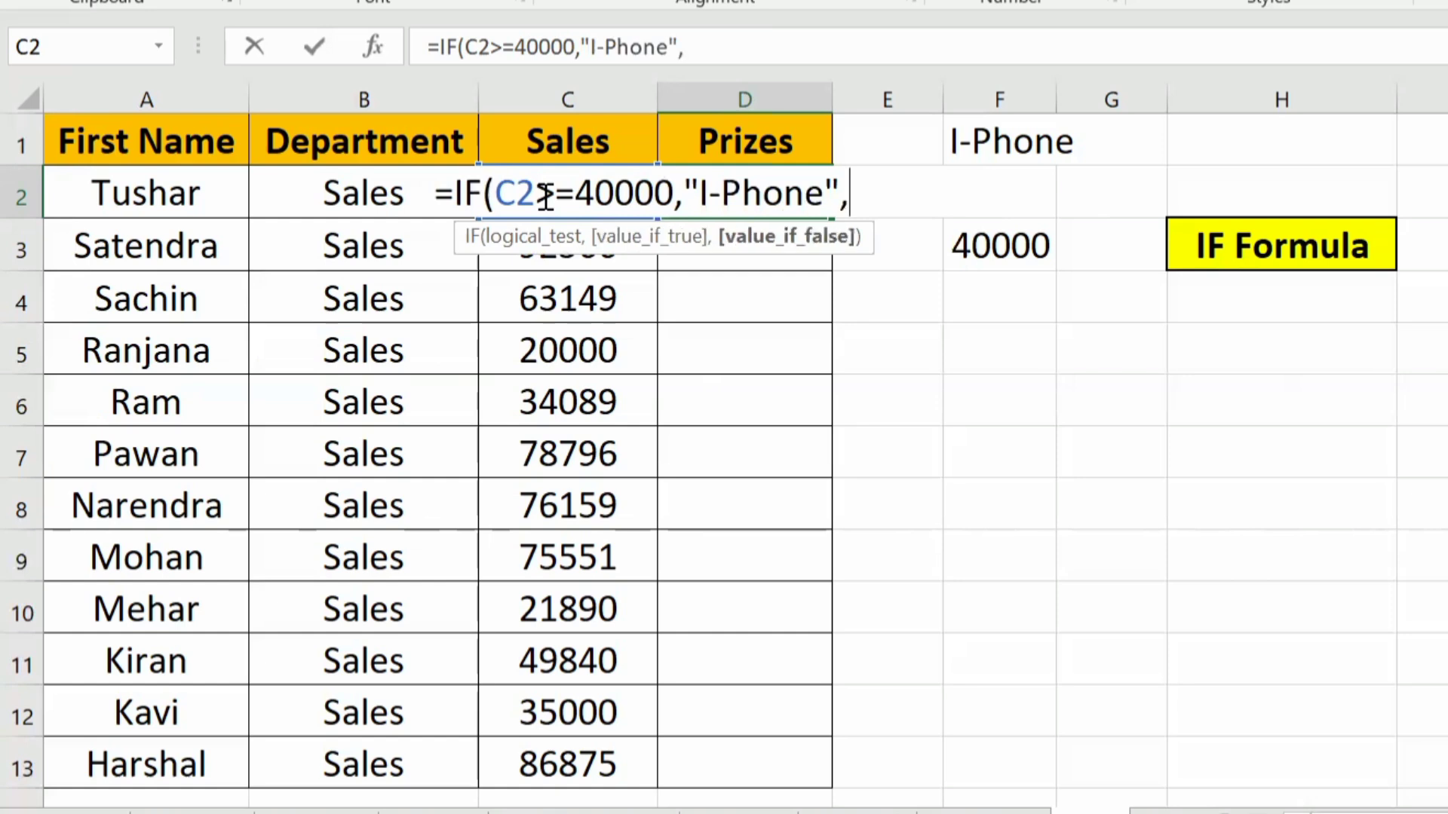
pyautogui.write('"")')
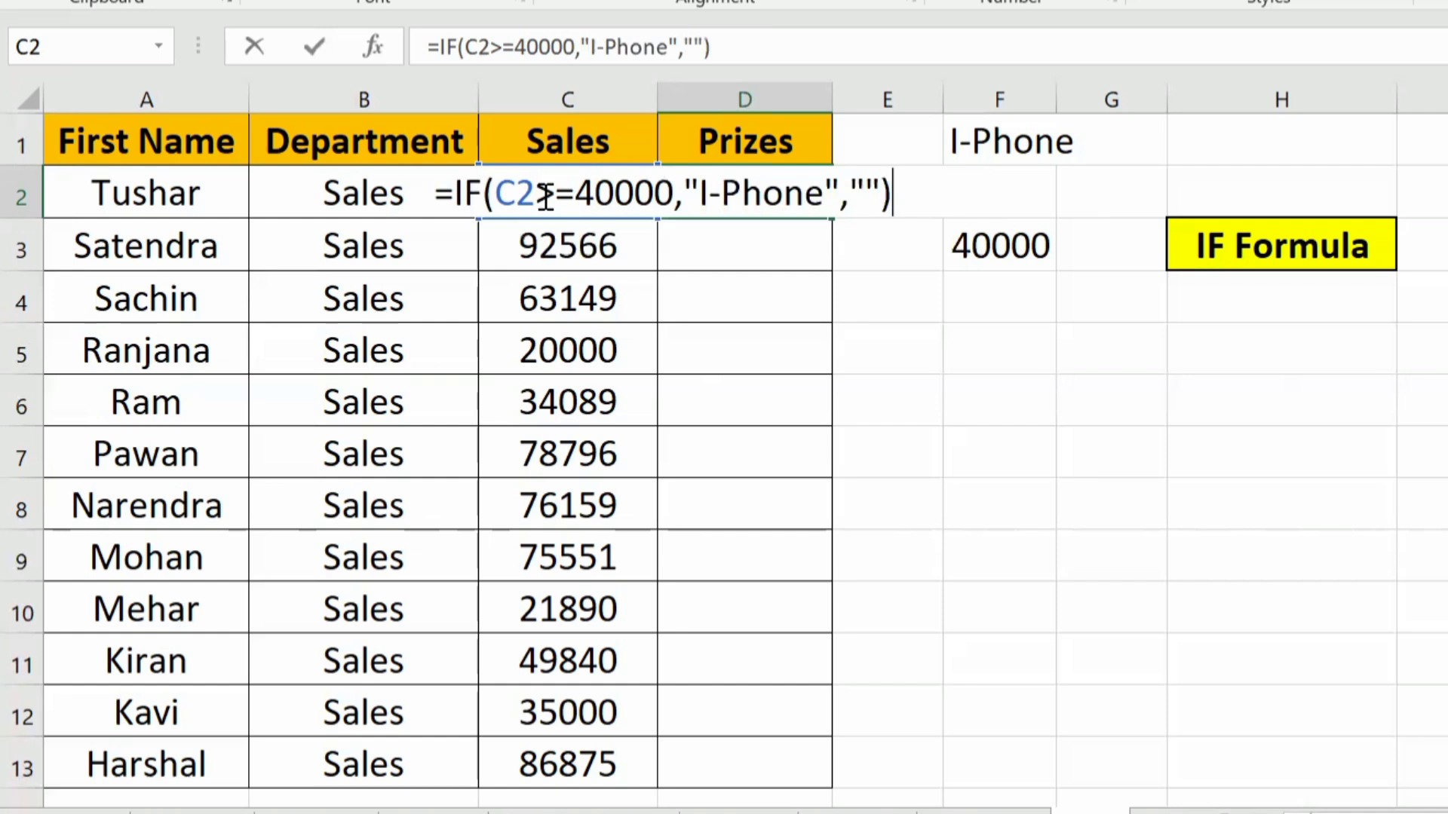
# Step: Complete the D2 formula with "I-Phone" if true and "" if false, and fill it down the Prizes column to D13
pyautogui.press('Return')
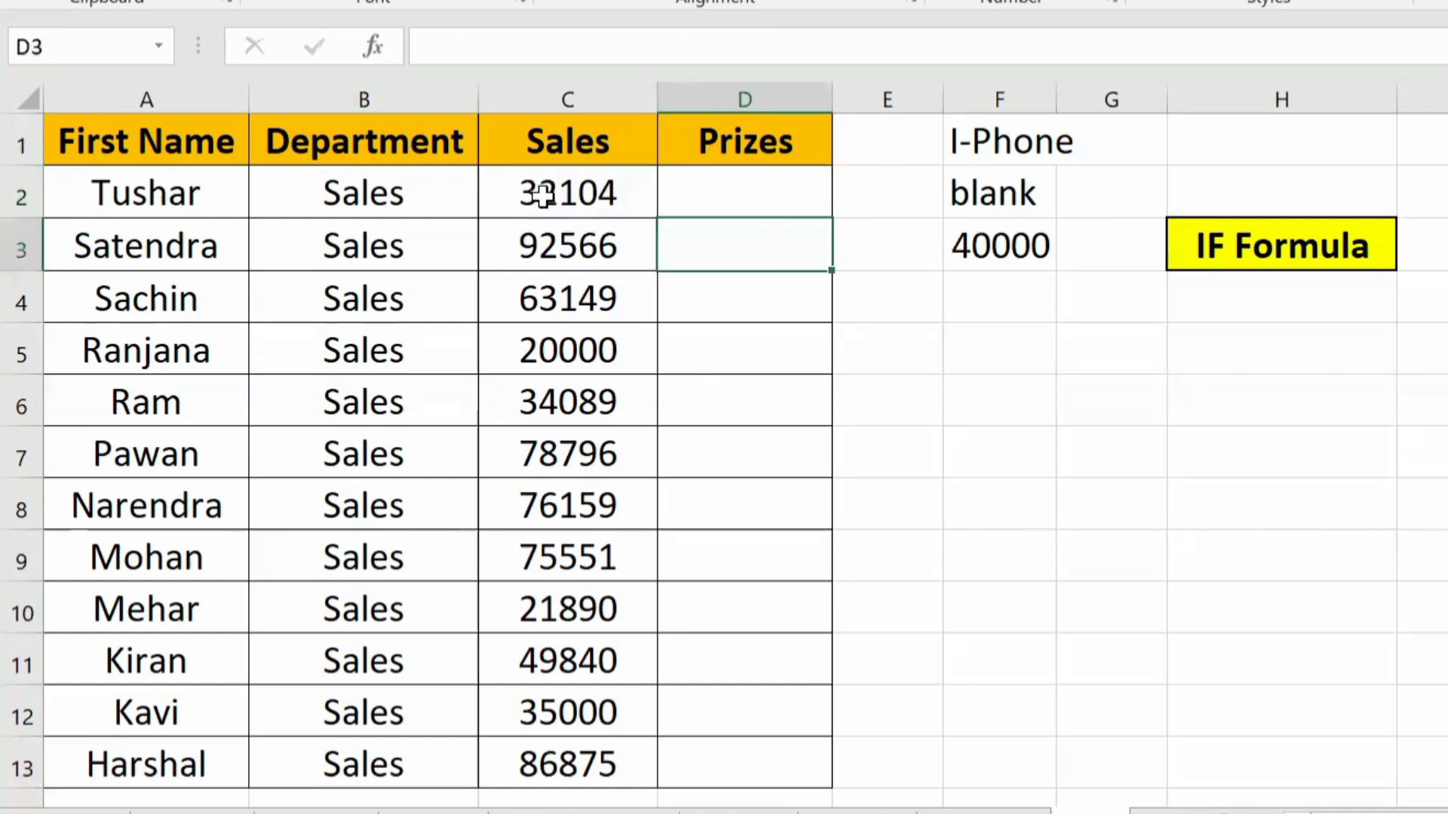
pyautogui.press('Up')
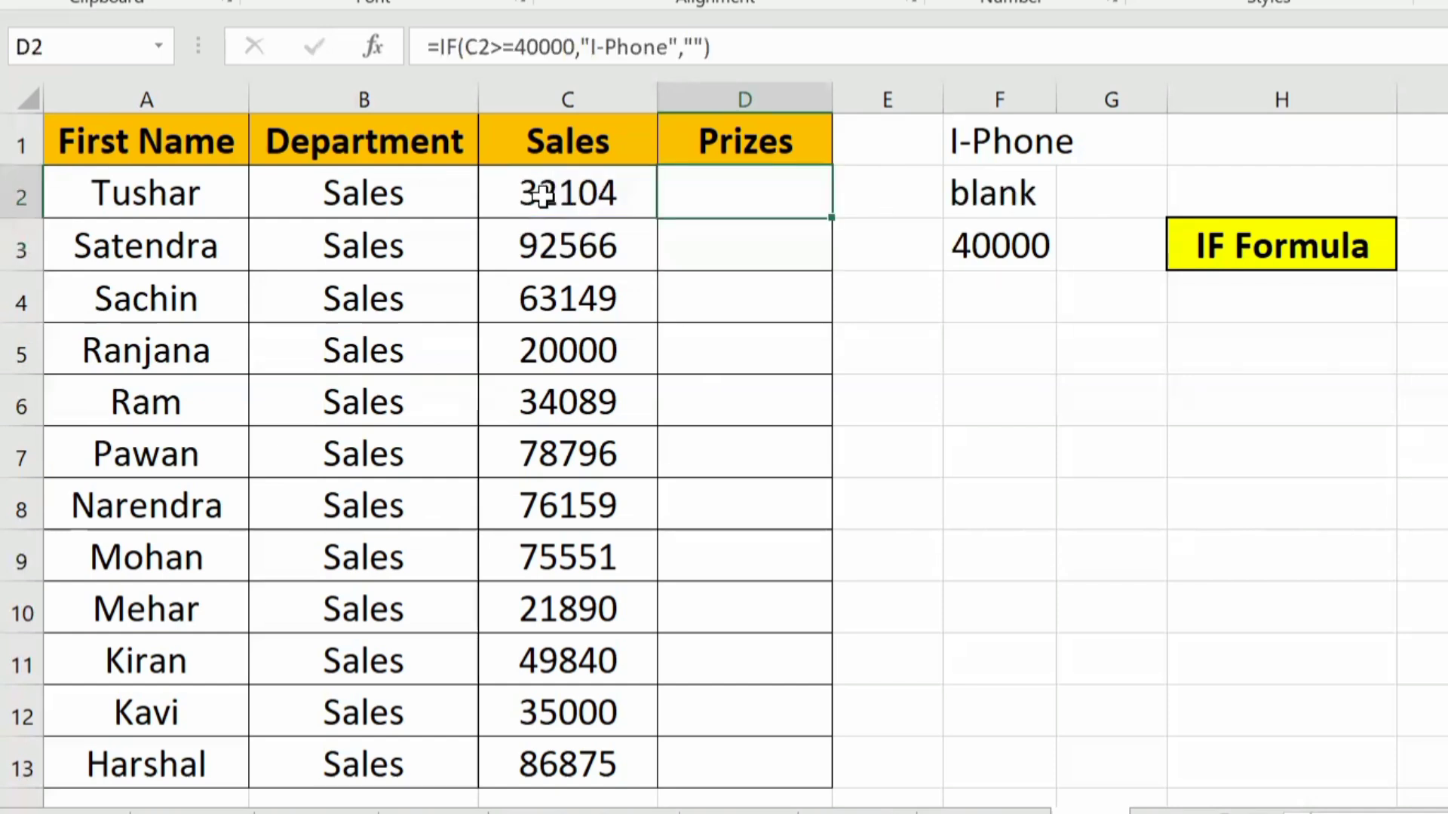
pyautogui.doubleClick(834, 217)
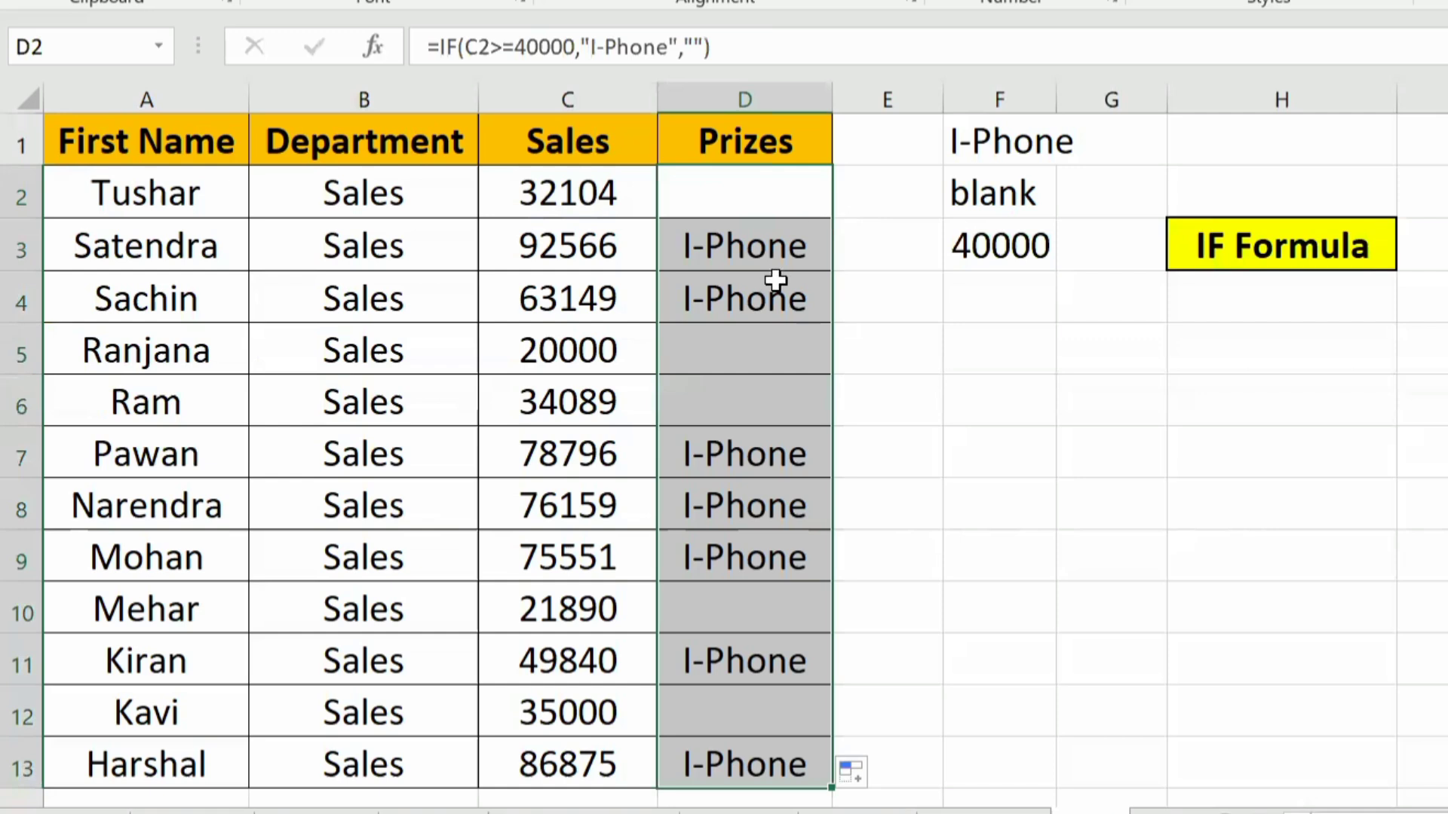
# Step: Compare the sales values in C3:C6 with the prize outcomes in the same rows
pyautogui.click(543, 249)
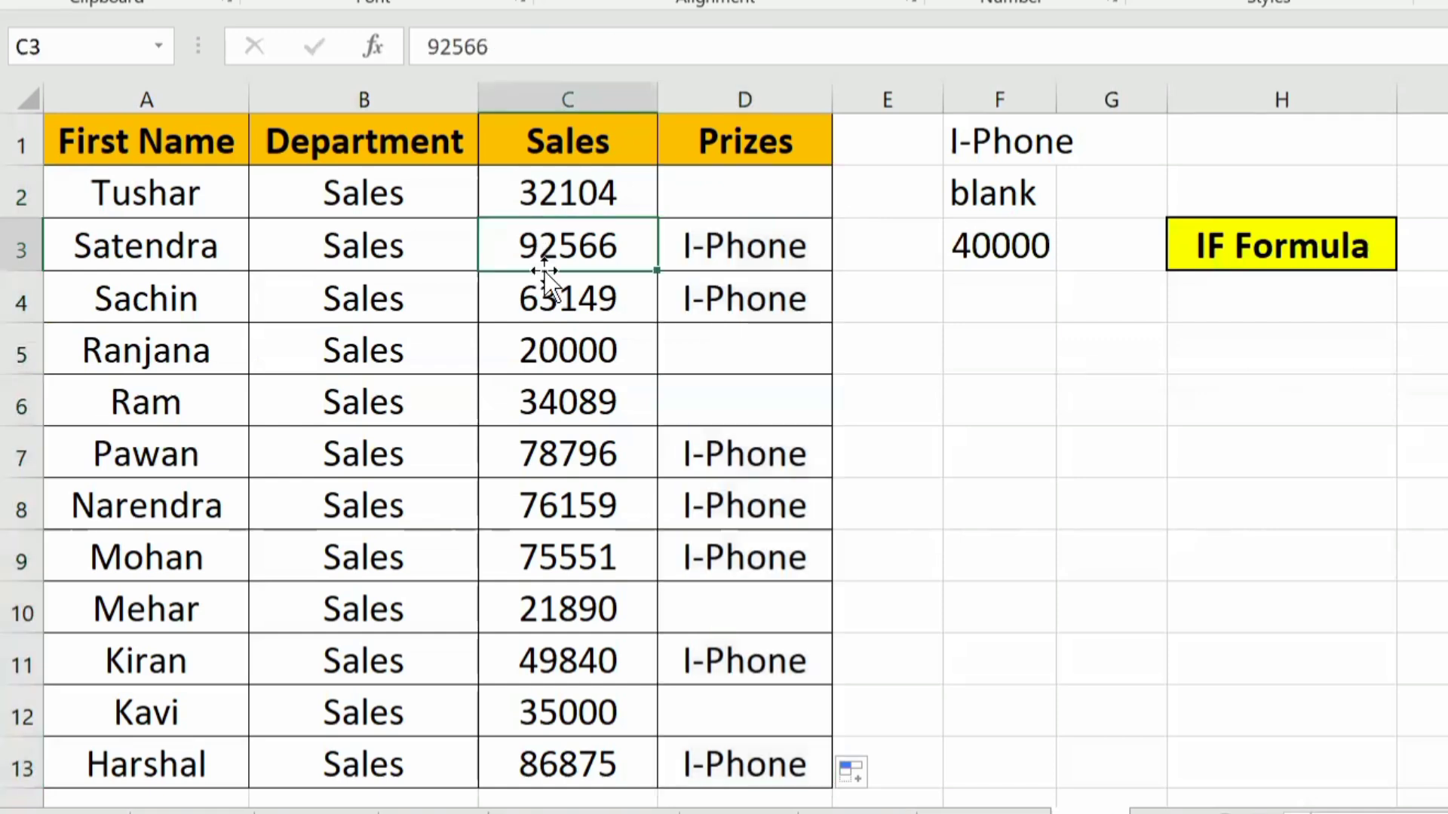
pyautogui.click(556, 297)
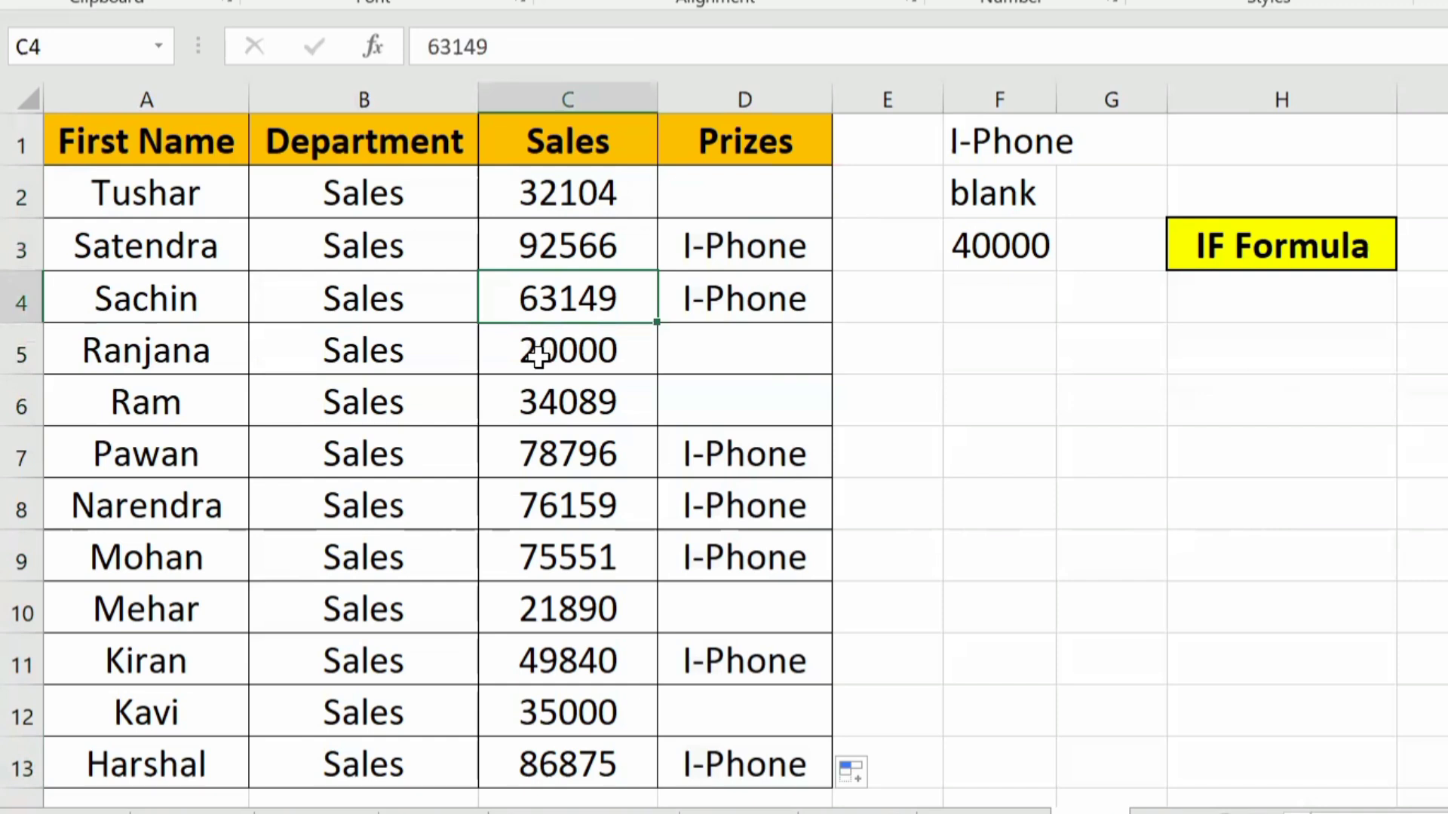
pyautogui.moveTo(537, 356); pyautogui.dragTo(533, 400)
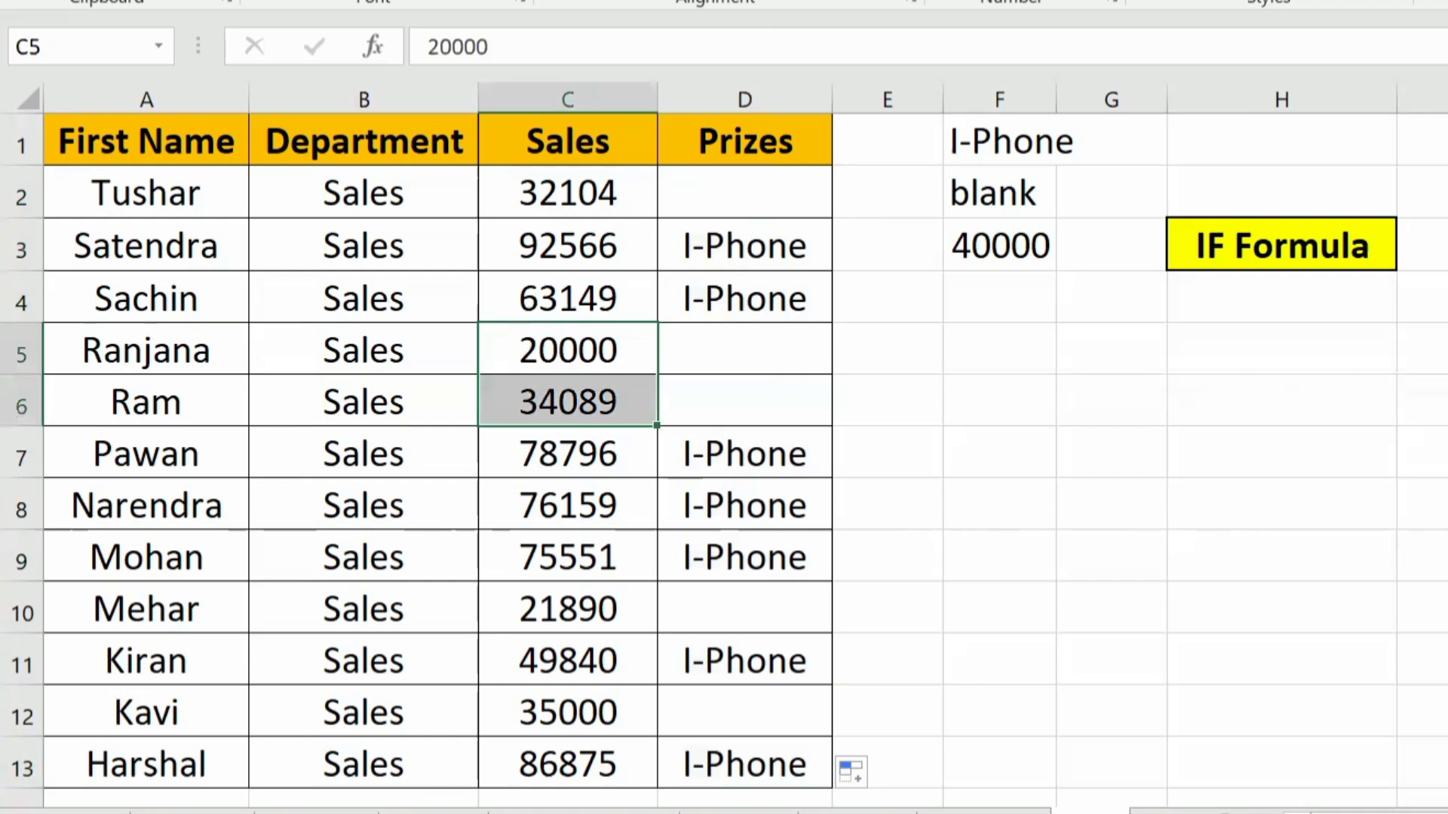
# Step: Change the false outcome of the IF formula in D2 to "Blank"
pyautogui.press('Right')
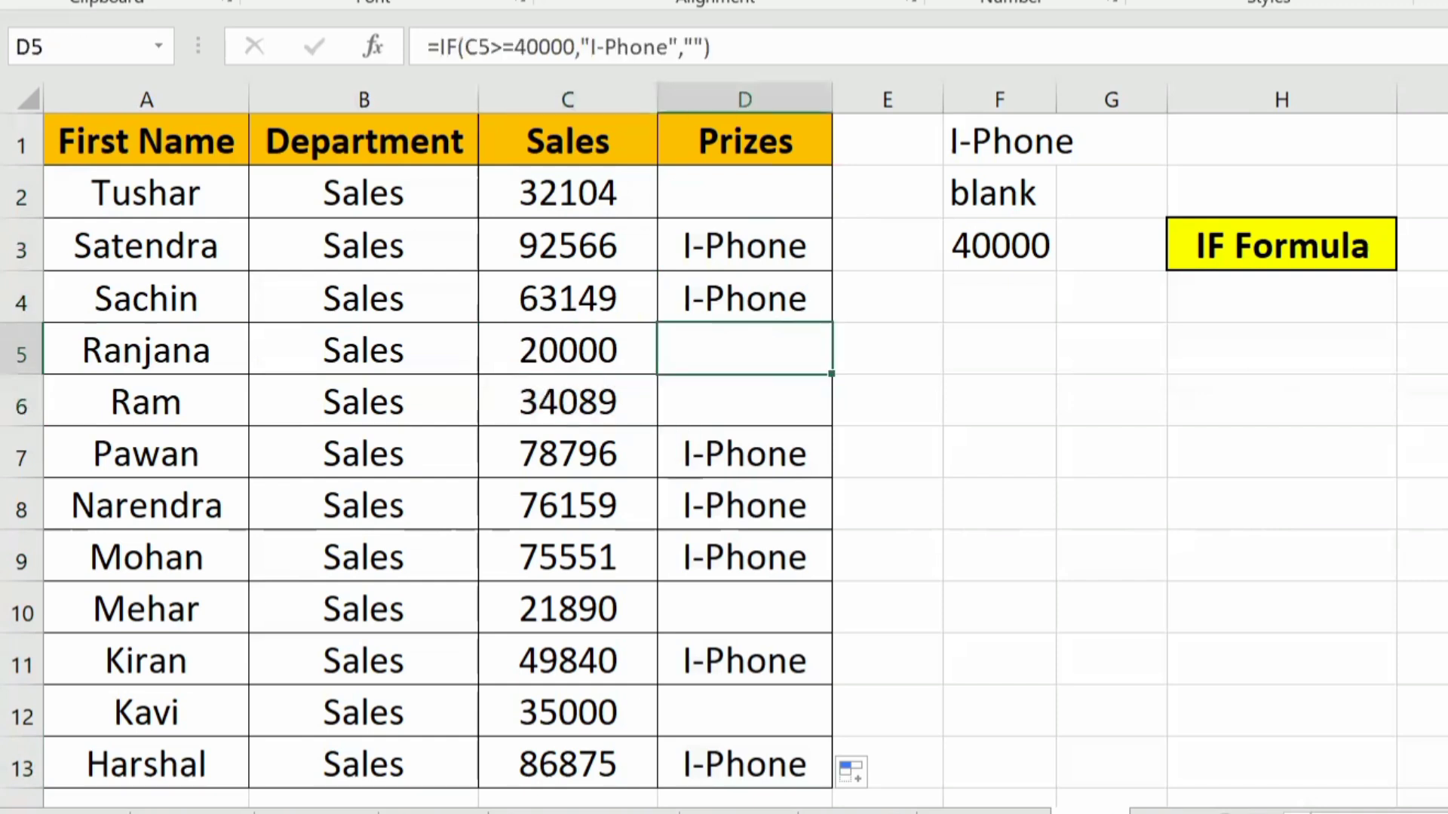
pyautogui.press('Up')
pyautogui.press('Up')
pyautogui.press('Up')
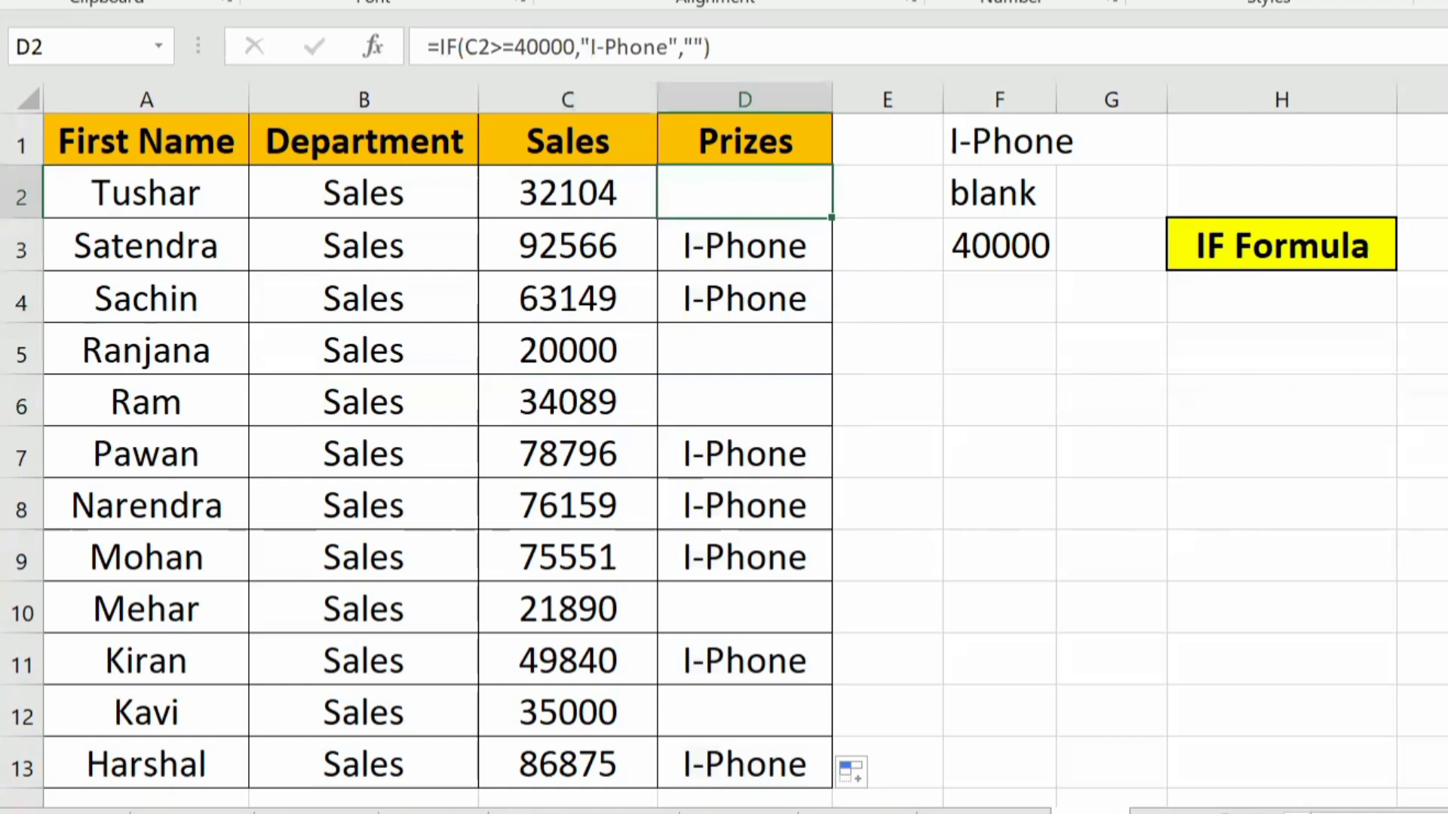
pyautogui.press('F2')
pyautogui.press('Left')
pyautogui.press('Left')
pyautogui.press('Left')
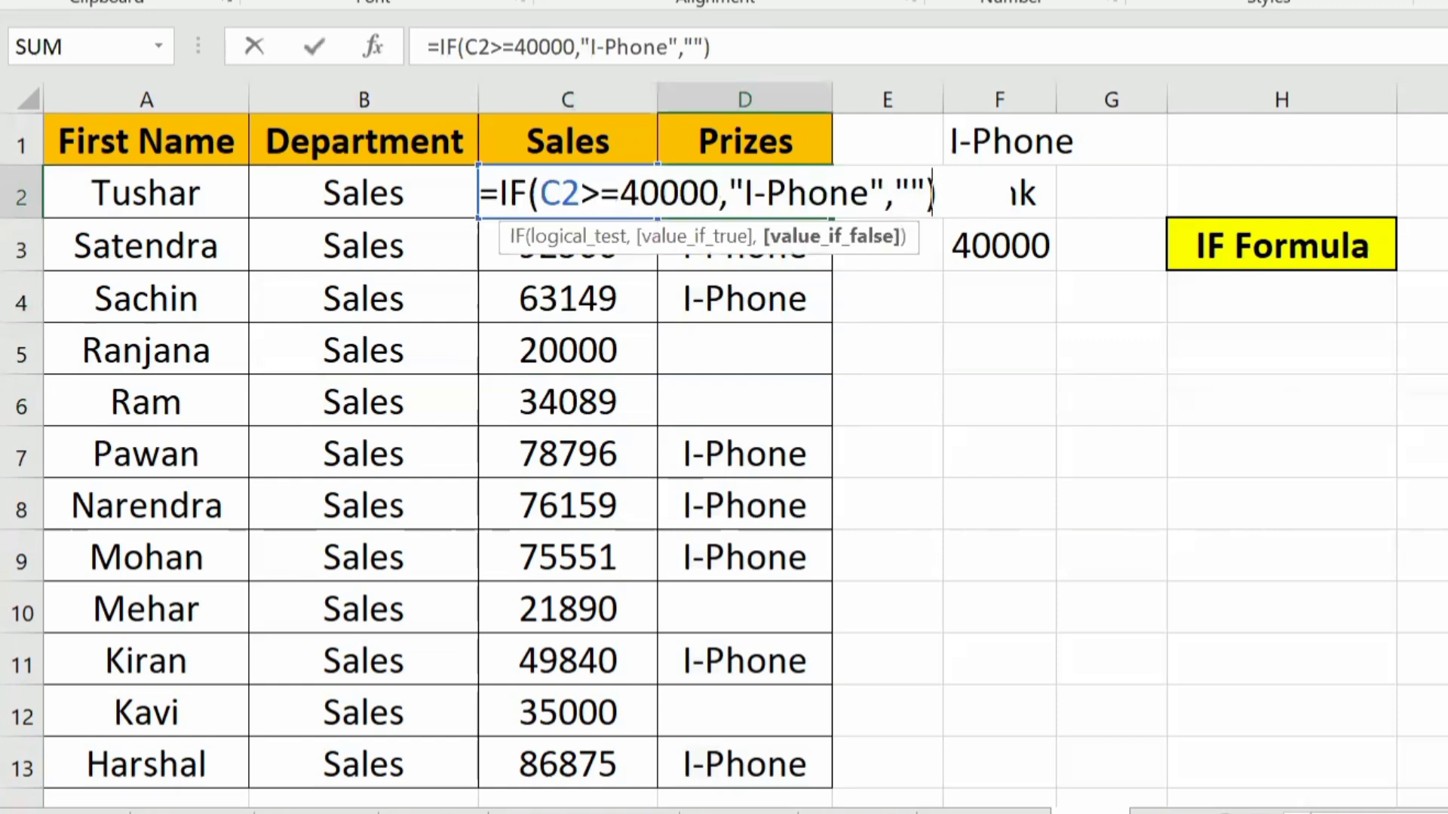
pyautogui.write('Blank')
pyautogui.press('Return')
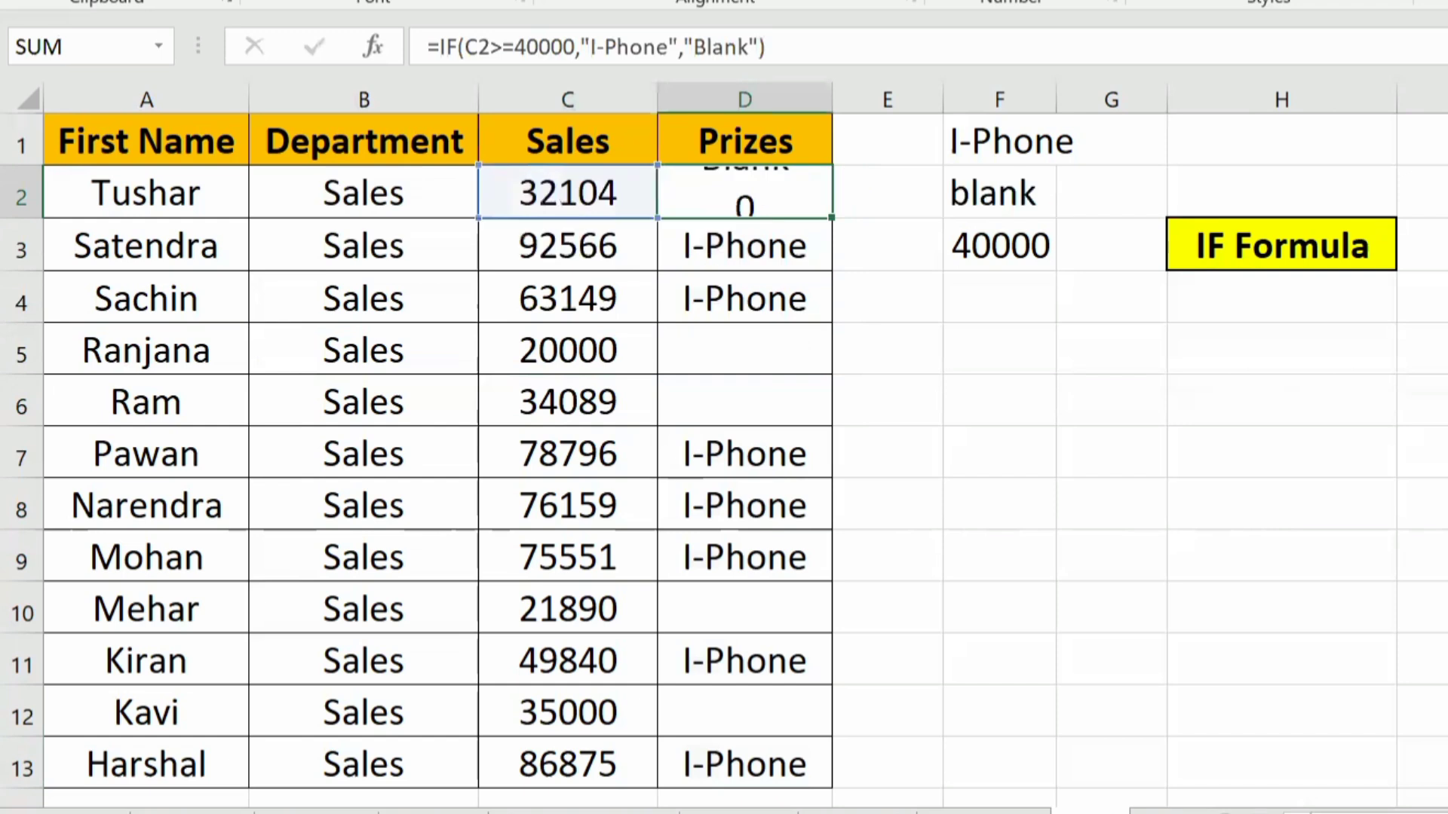
# Step: Copy the revised IF formula from D2 down the rest of the Prizes column
pyautogui.hotkey('ctrl', 'c')
pyautogui.hotkey('ctrl', 'shift', 'Down')
pyautogui.hotkey('ctrl', 'v')
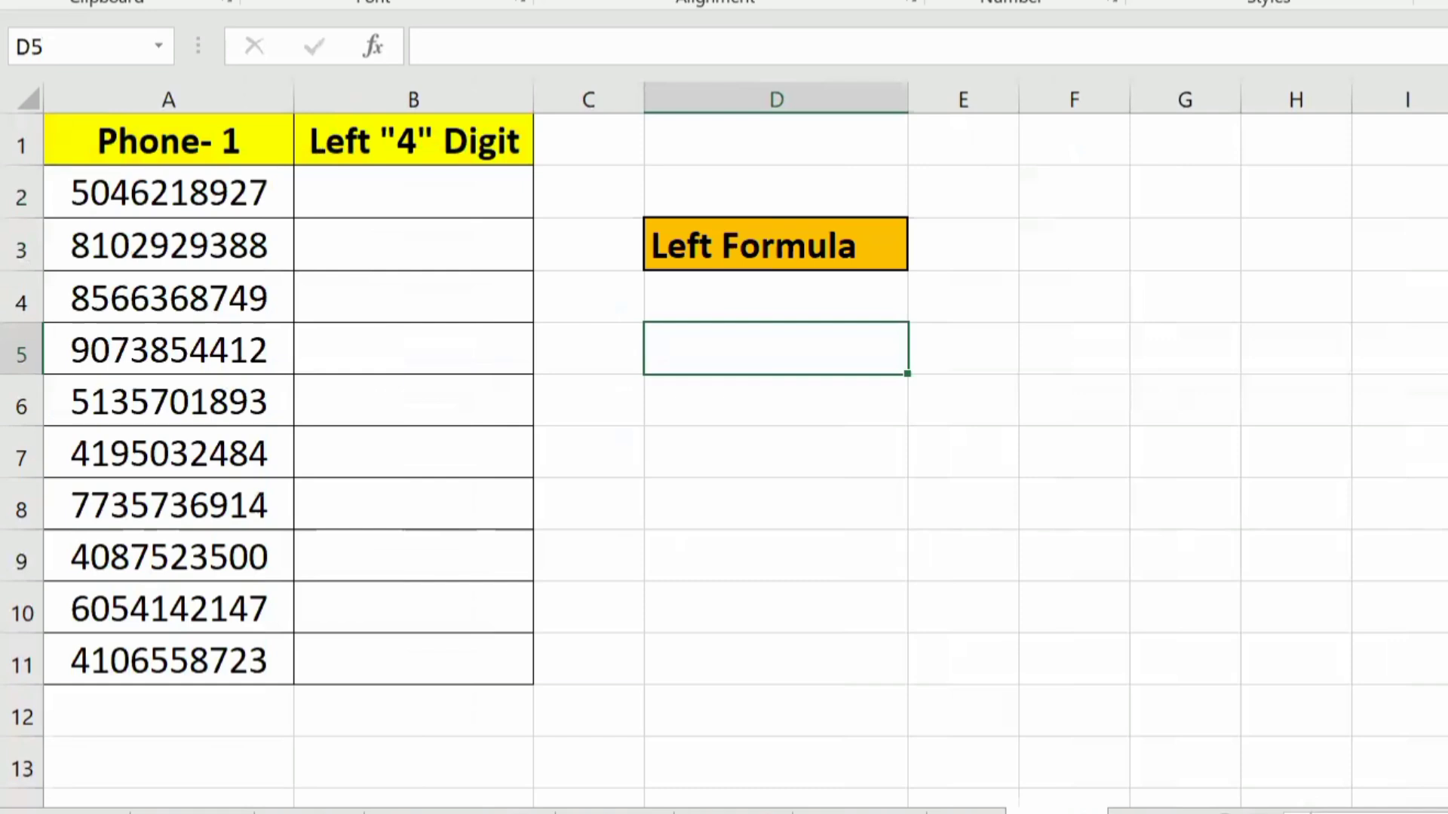
# Step: Review the Phone- 1 and Left "4" Digit columns and the Left Formula label on the LEFT example sheet
pyautogui.press('Down')
pyautogui.press('Up')
pyautogui.press('Up')
pyautogui.press('Left')
pyautogui.press('Left')
pyautogui.press('Left')
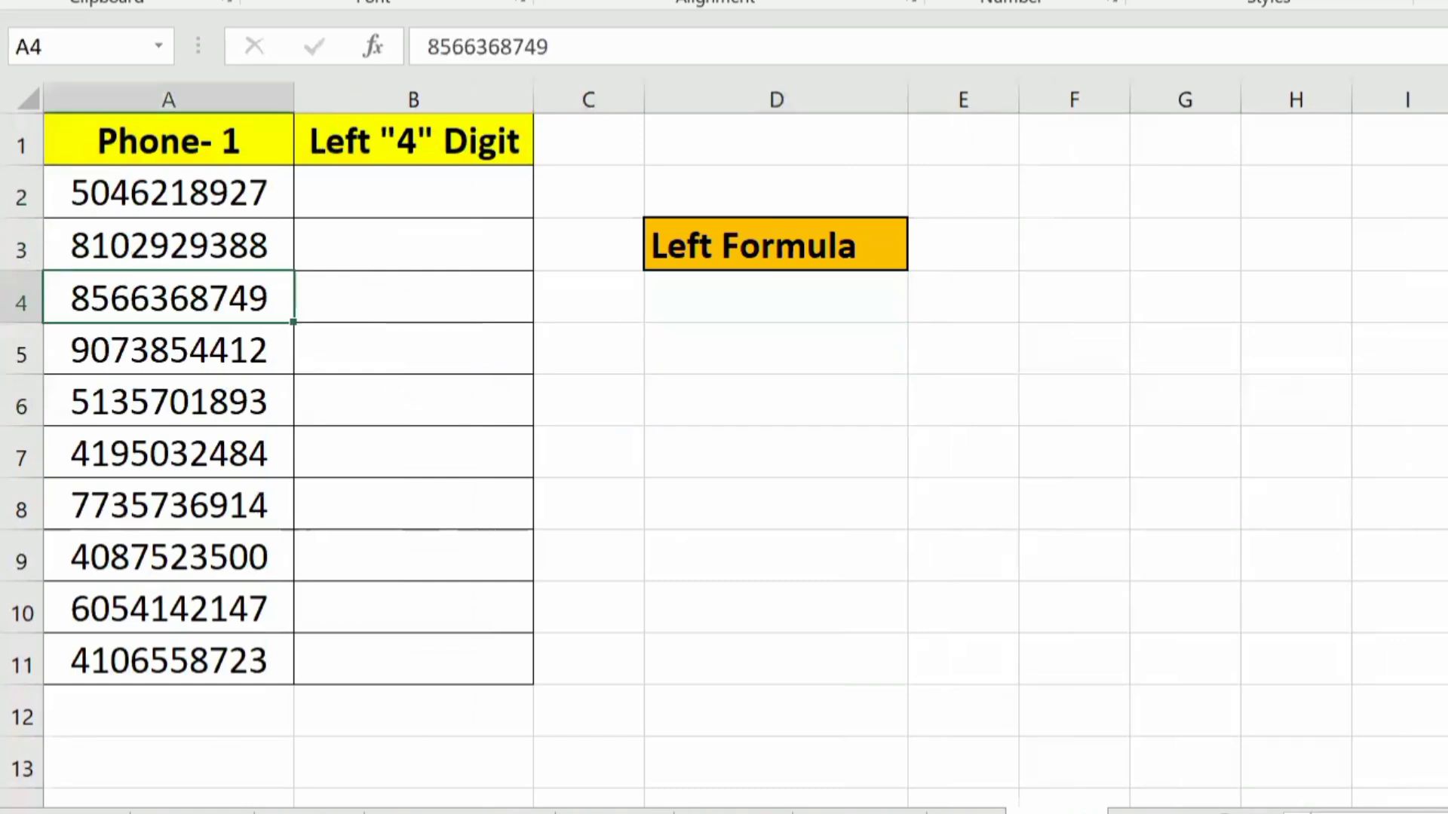
pyautogui.hotkey('ctrl', 'space')
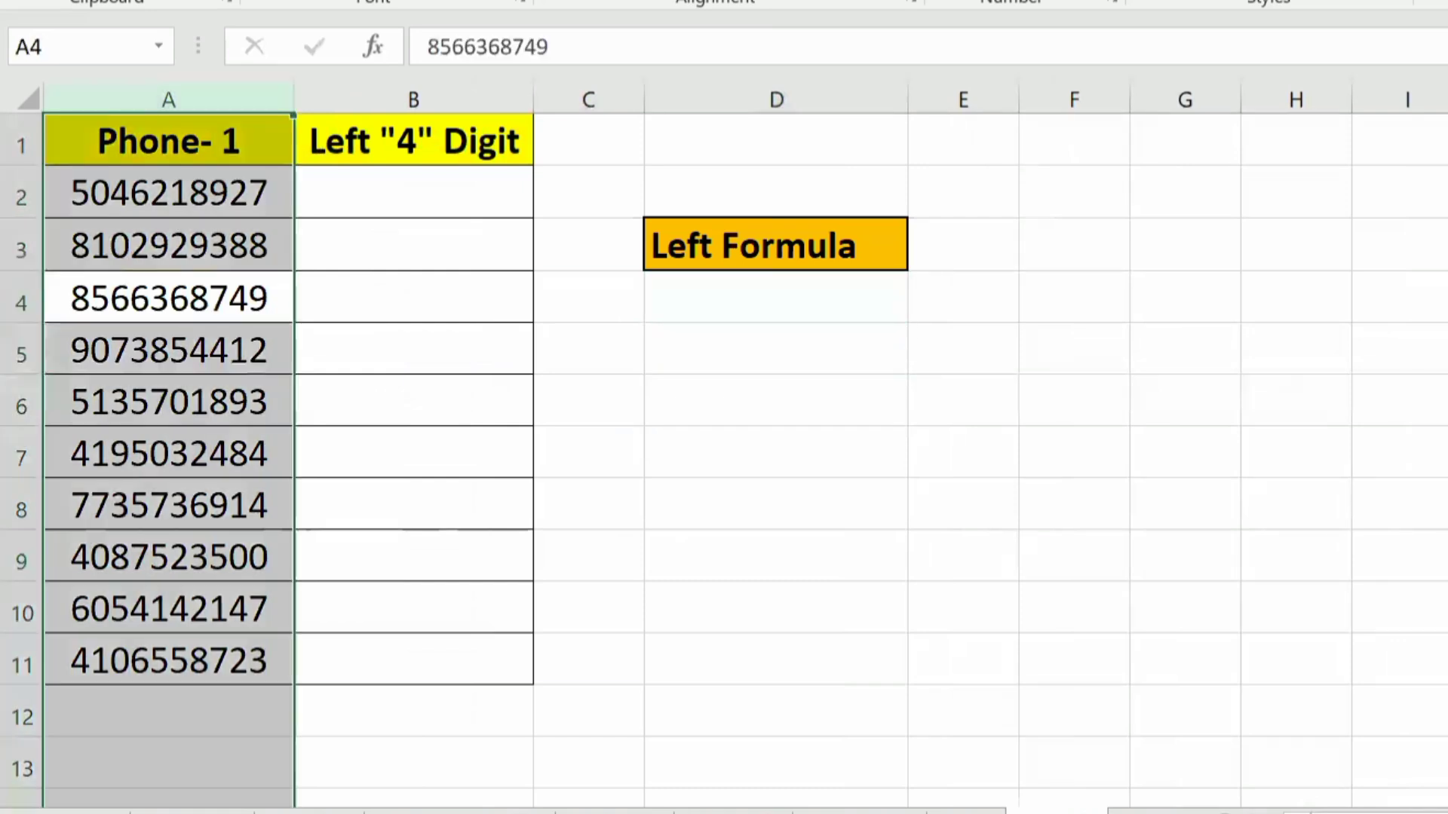
pyautogui.press('Up')
pyautogui.press('Up')
pyautogui.press('Down')
pyautogui.press('Right')
pyautogui.press('Right')
pyautogui.press('Right')
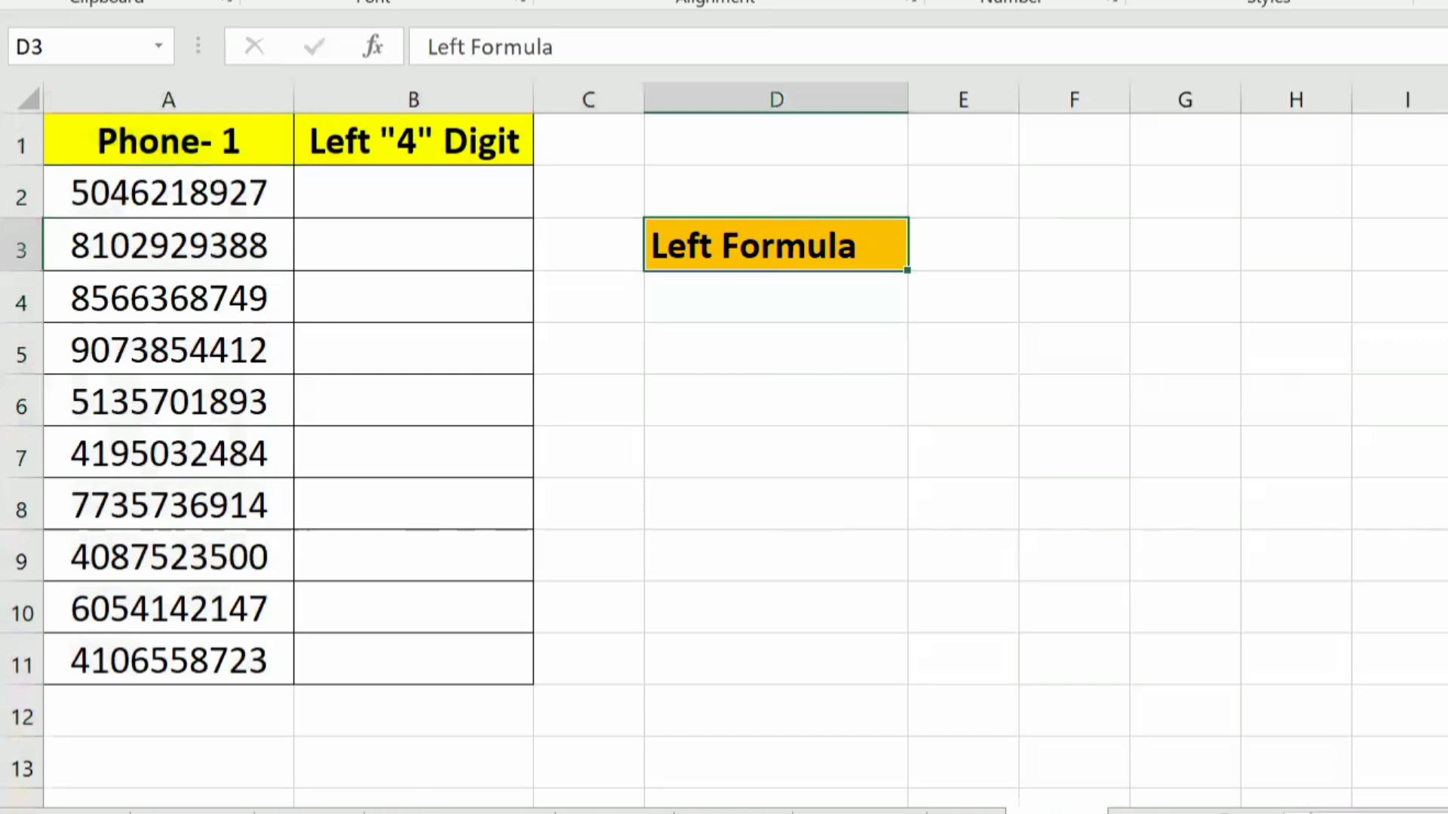
pyautogui.press('Left')
pyautogui.press('Left')
pyautogui.press('Left')
pyautogui.press('Right')
pyautogui.press('Right')
pyautogui.press('Up')
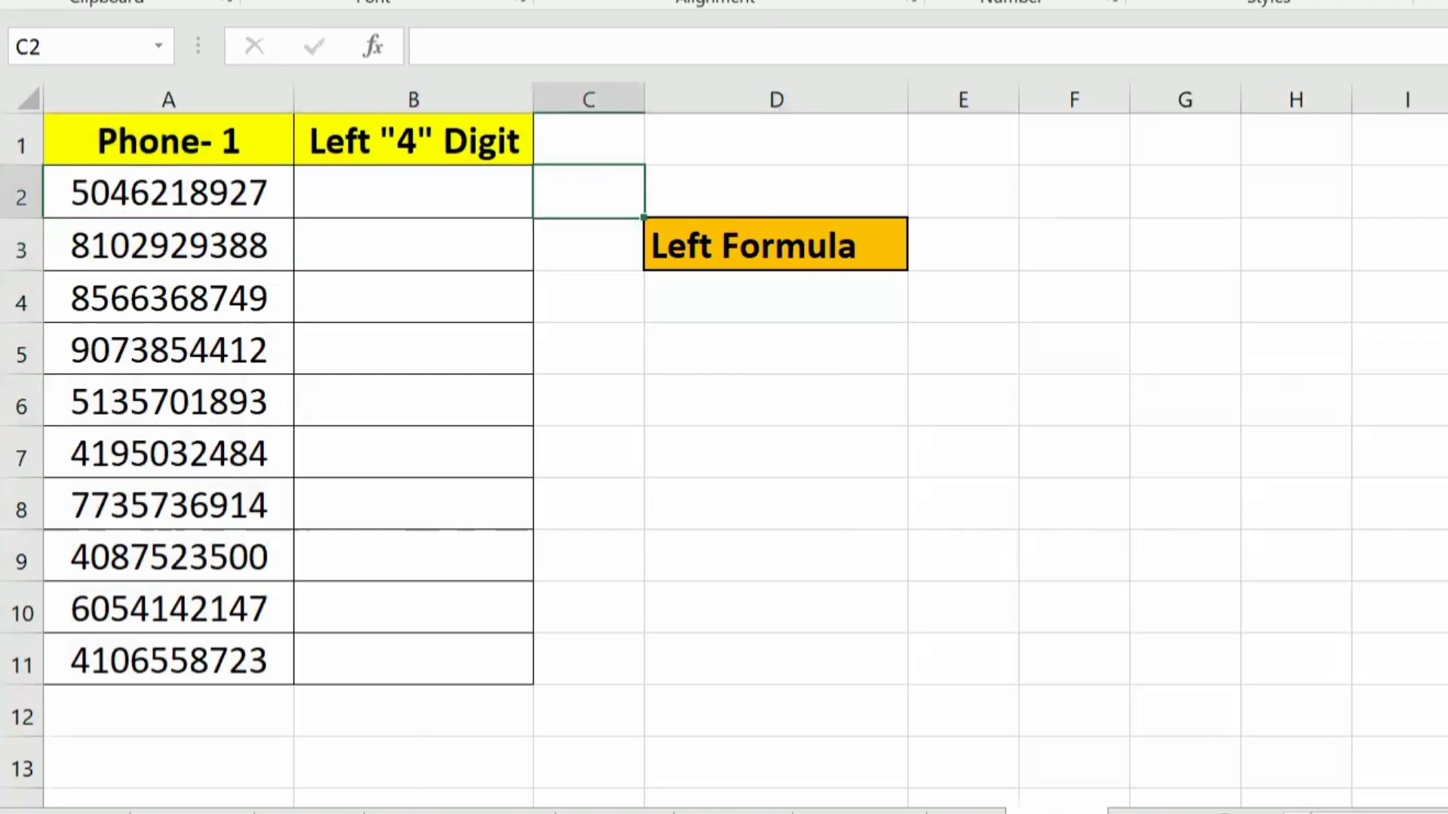
pyautogui.press('Up')
pyautogui.press('Left')
# Step: Enter =LEFT(A2) in B2 under Left "4" Digit, without a number of characters
pyautogui.press('Left')
pyautogui.press('Down')
pyautogui.press('Down')
pyautogui.press('Right')
pyautogui.press('Right')
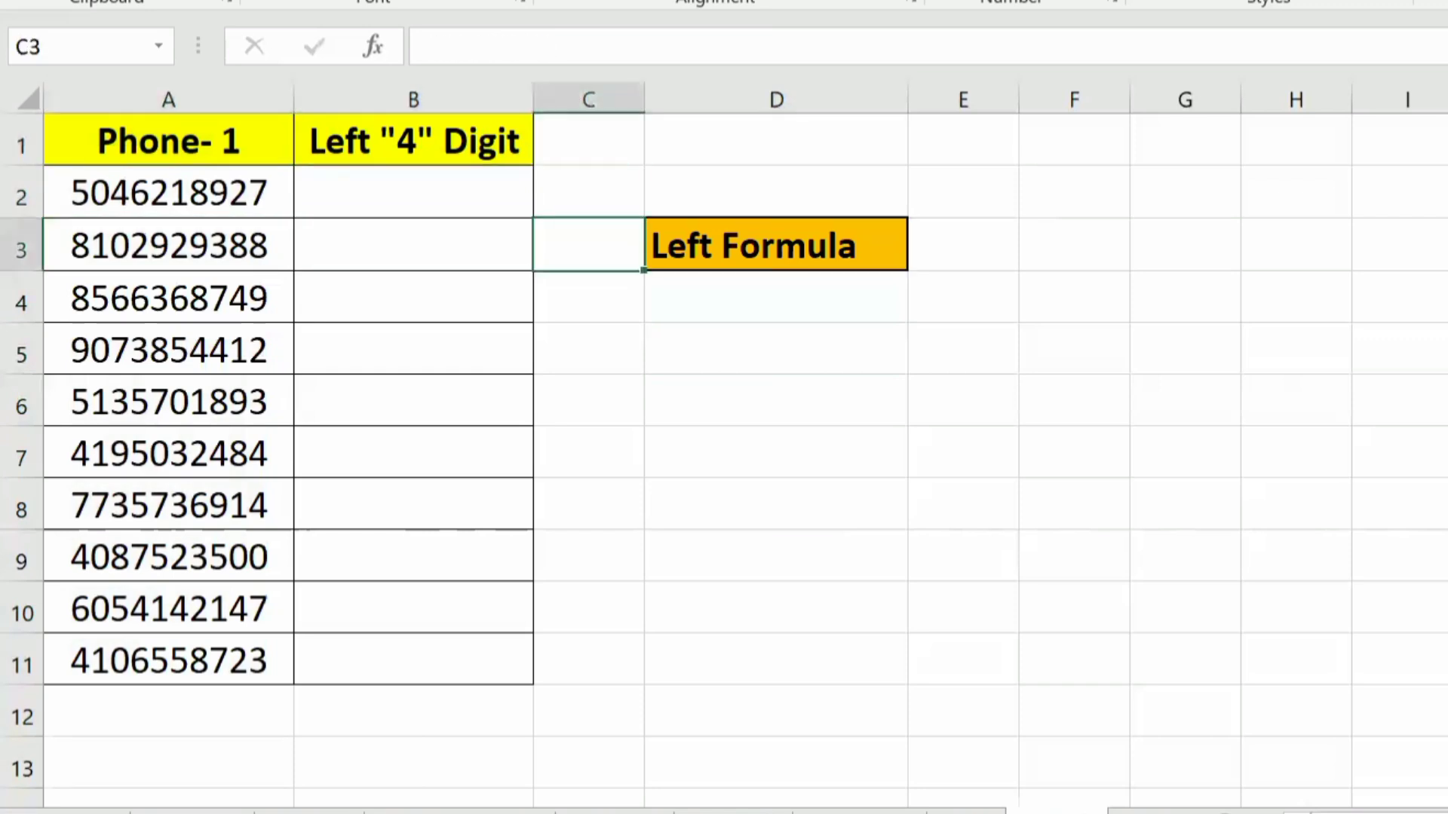
pyautogui.press('Left')
pyautogui.press('Up')
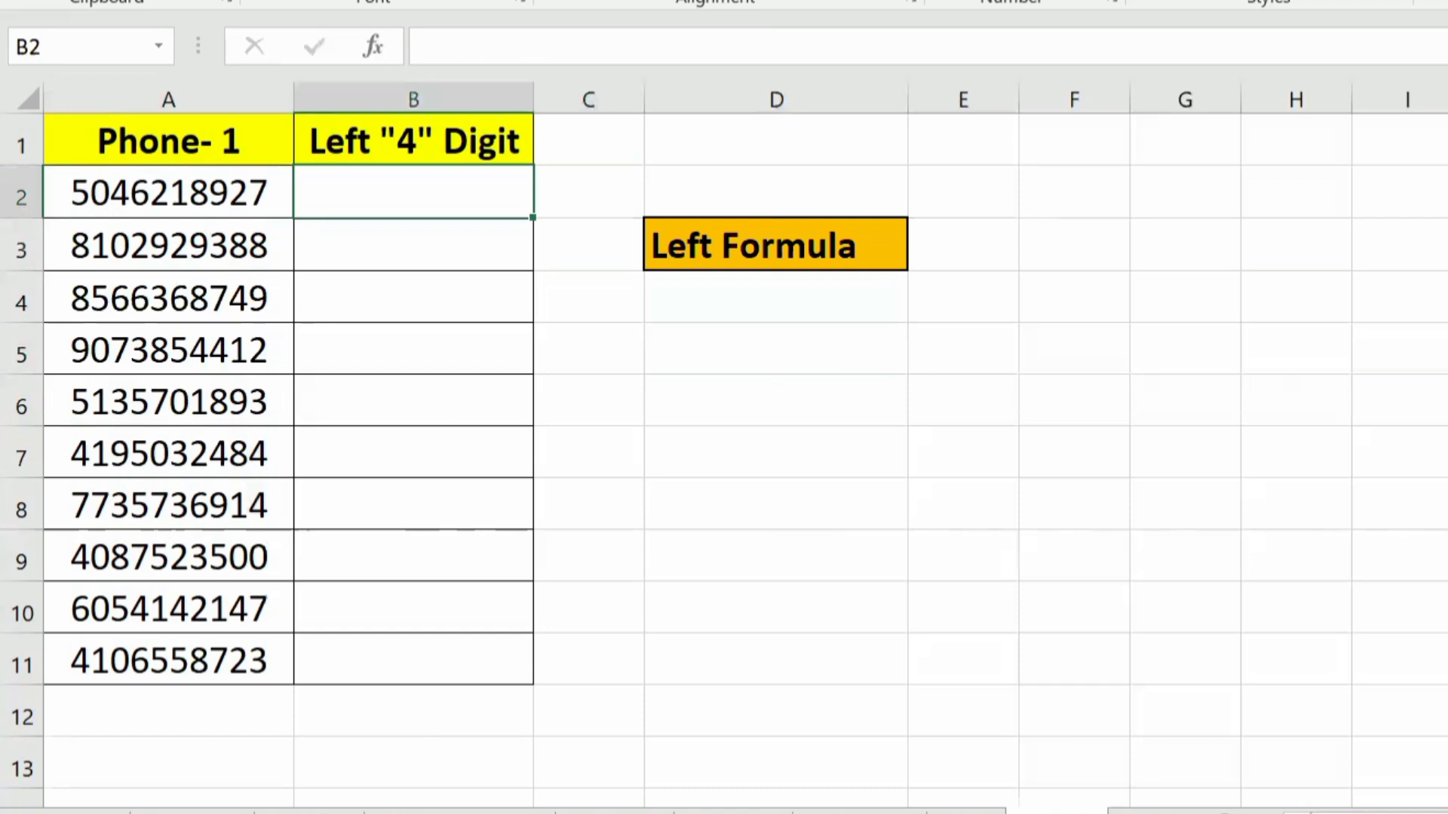
pyautogui.write('=lef')
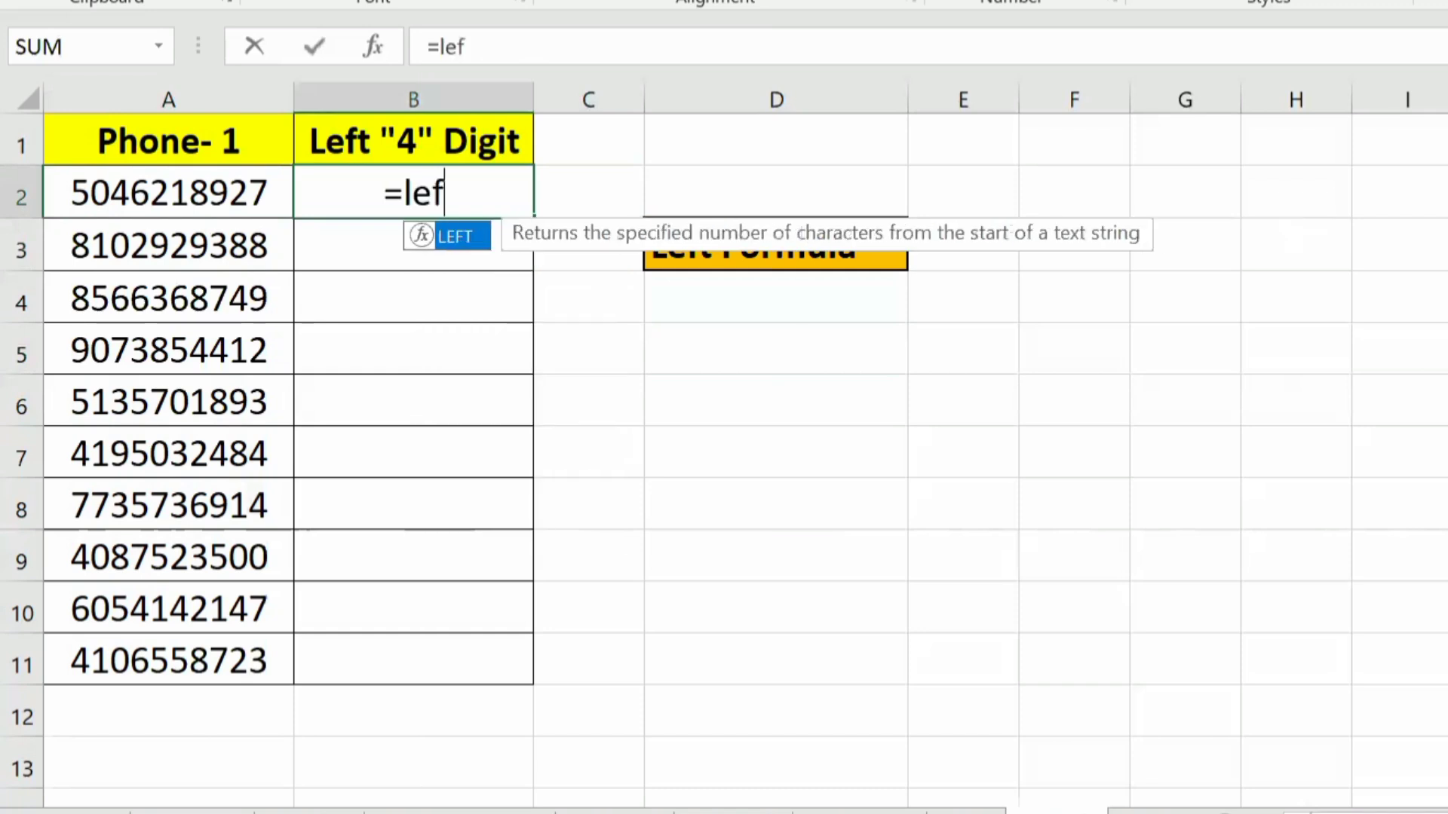
pyautogui.press('Tab')
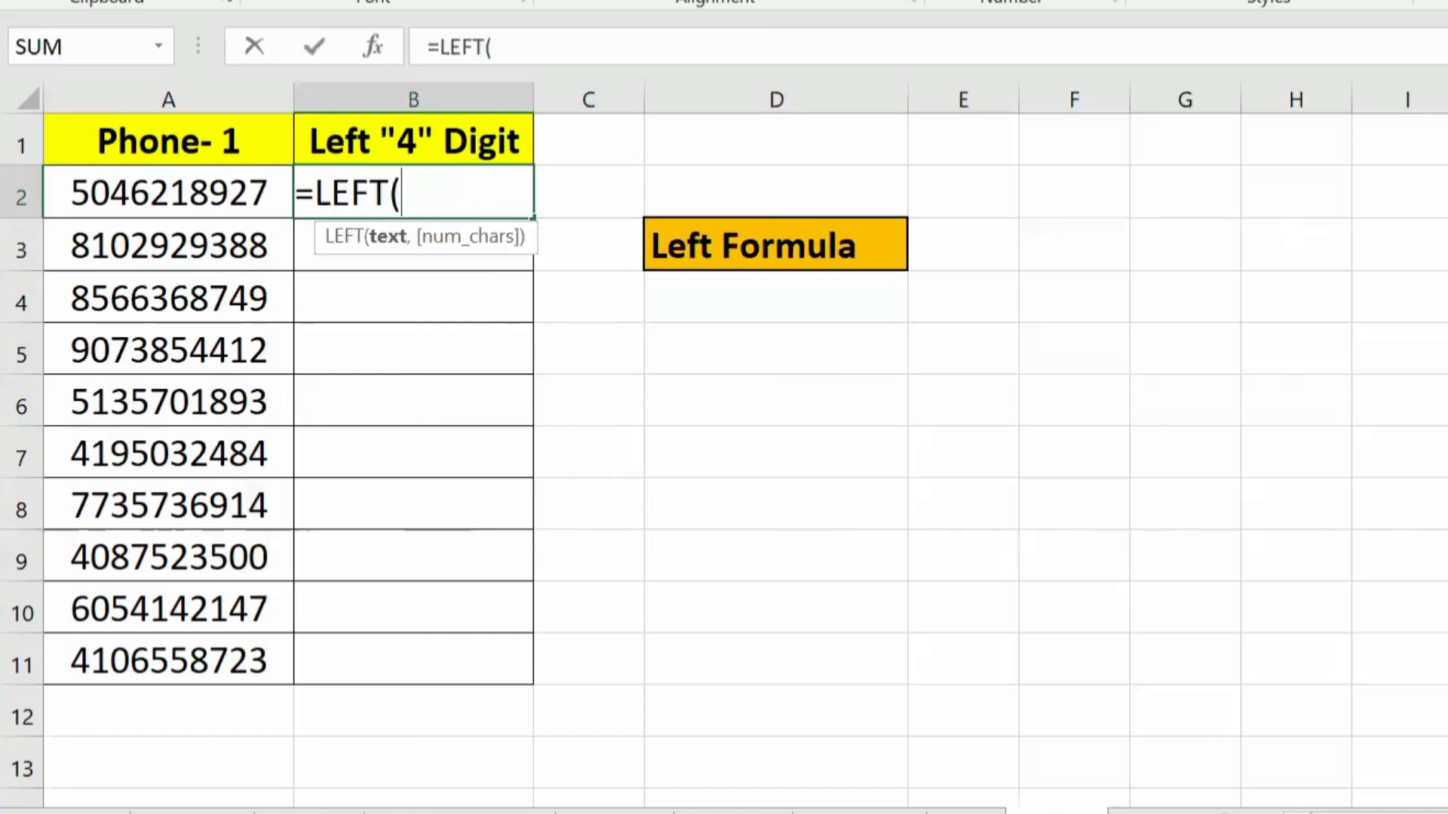
pyautogui.click(181, 192)
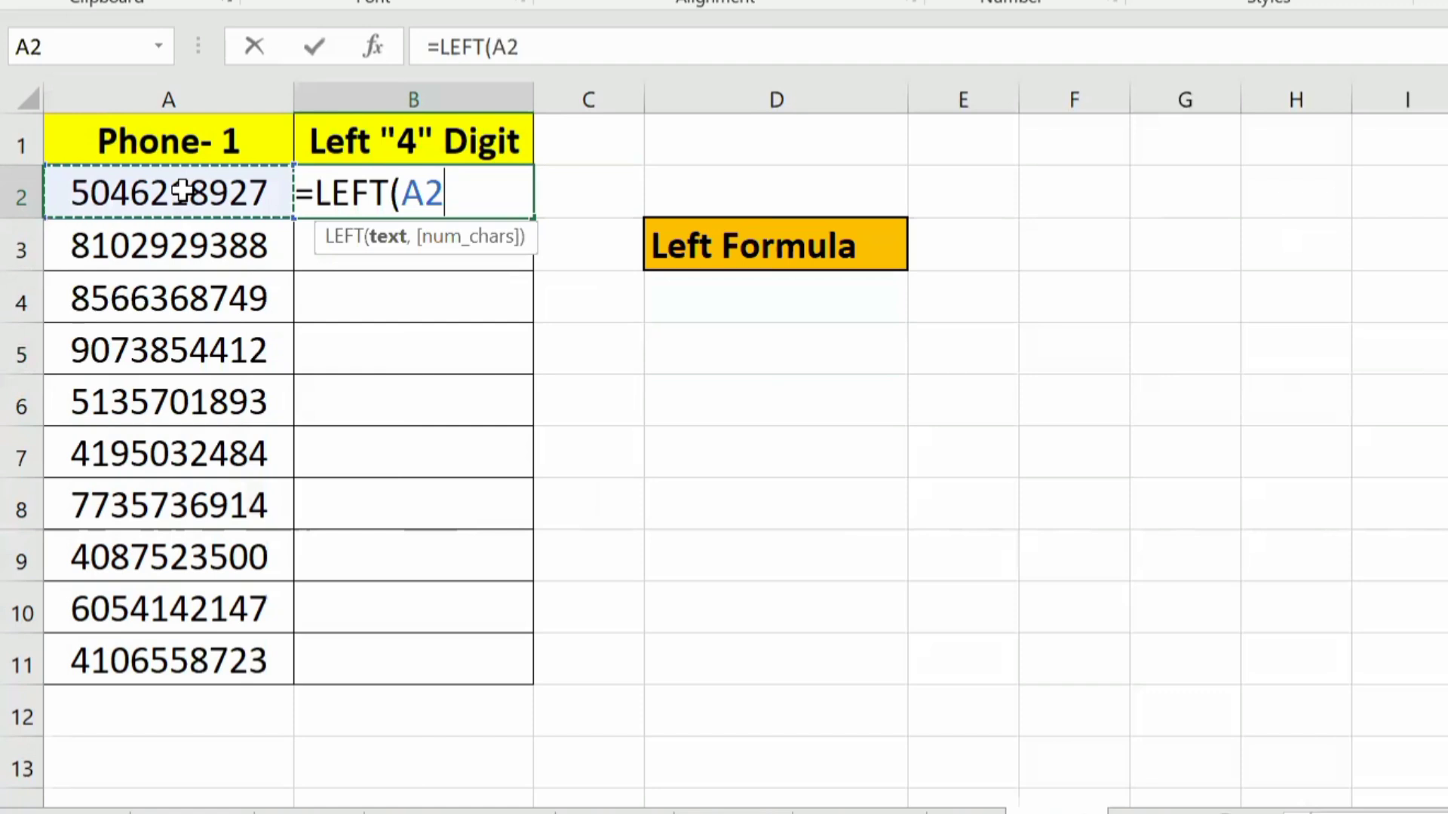
pyautogui.write(')')
pyautogui.press('Return')
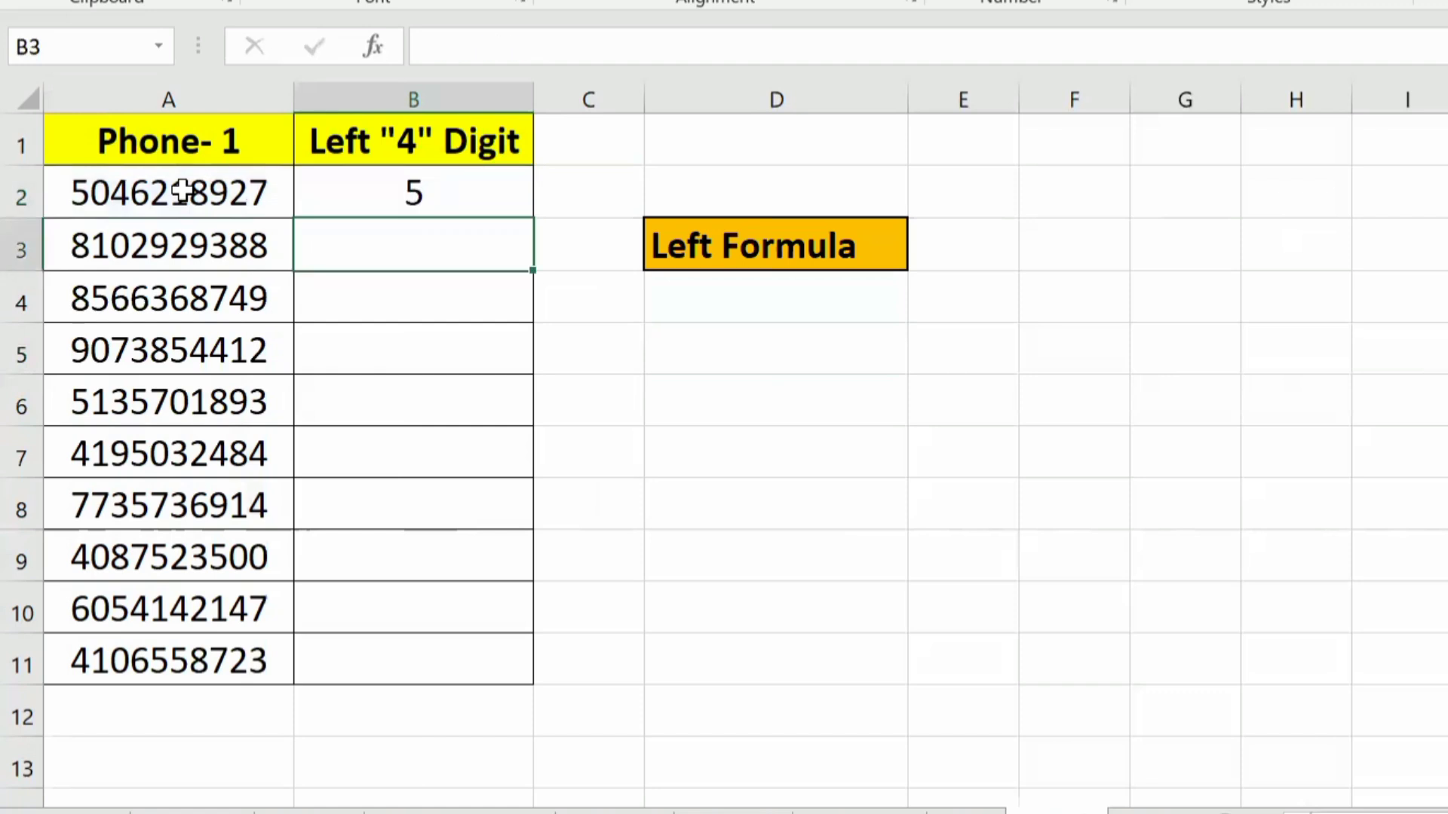
# Step: Replace the formula in B2 with =LEFT(A2,4) and copy it down the Left "4" Digit column
pyautogui.press('Up')
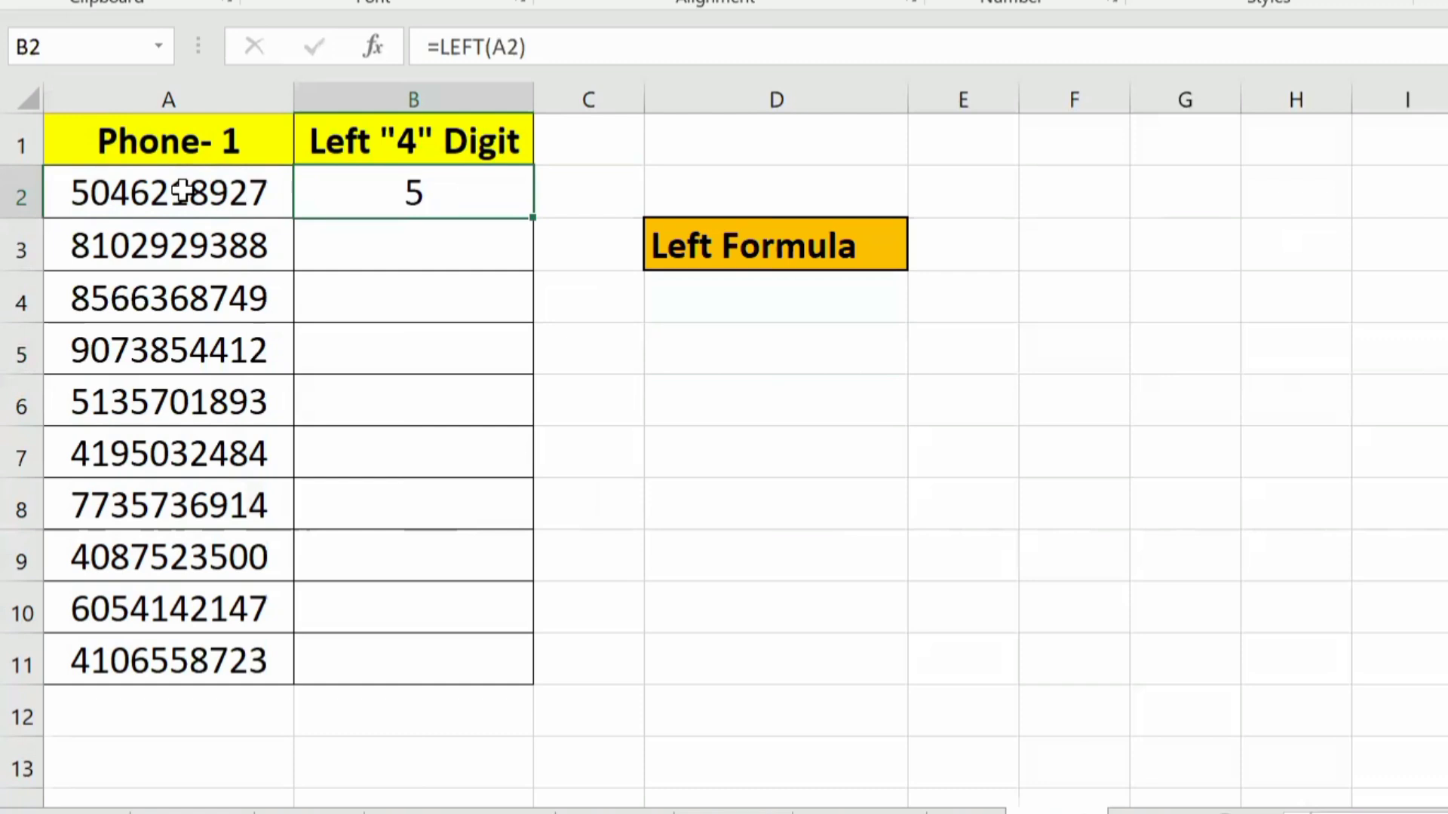
pyautogui.write('=lef')
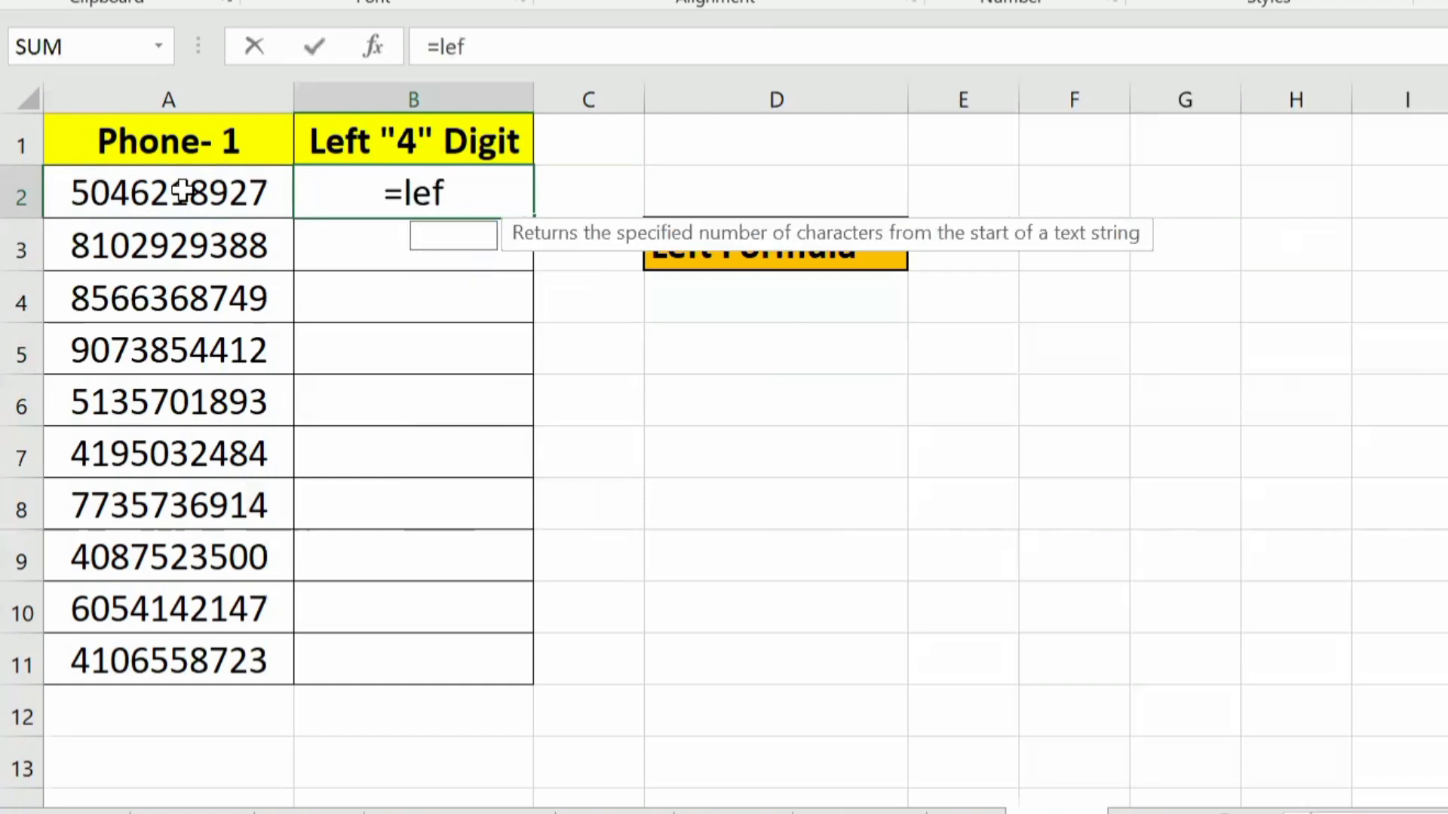
pyautogui.press('Tab')
pyautogui.click(183, 192)
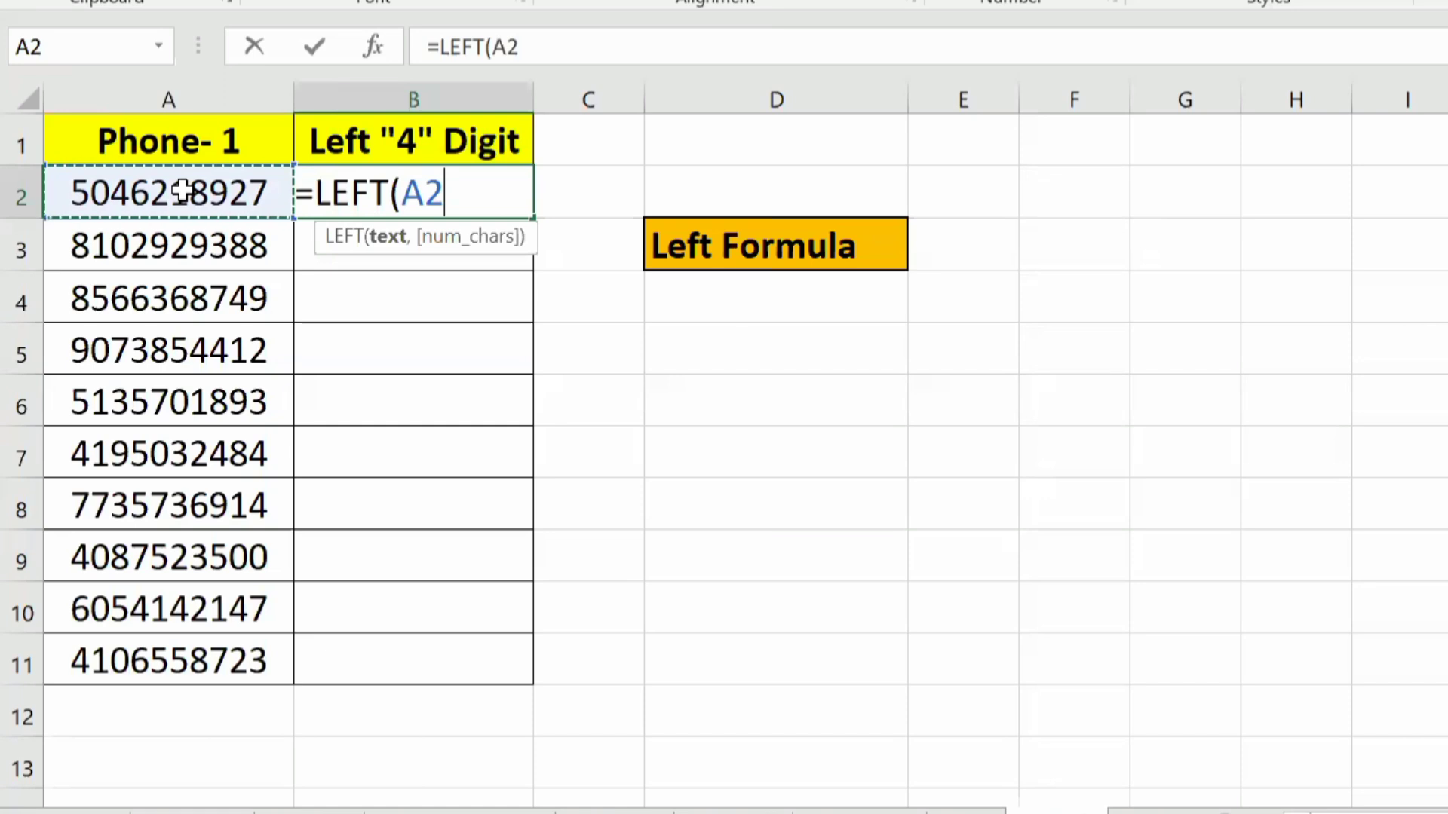
pyautogui.write(',')
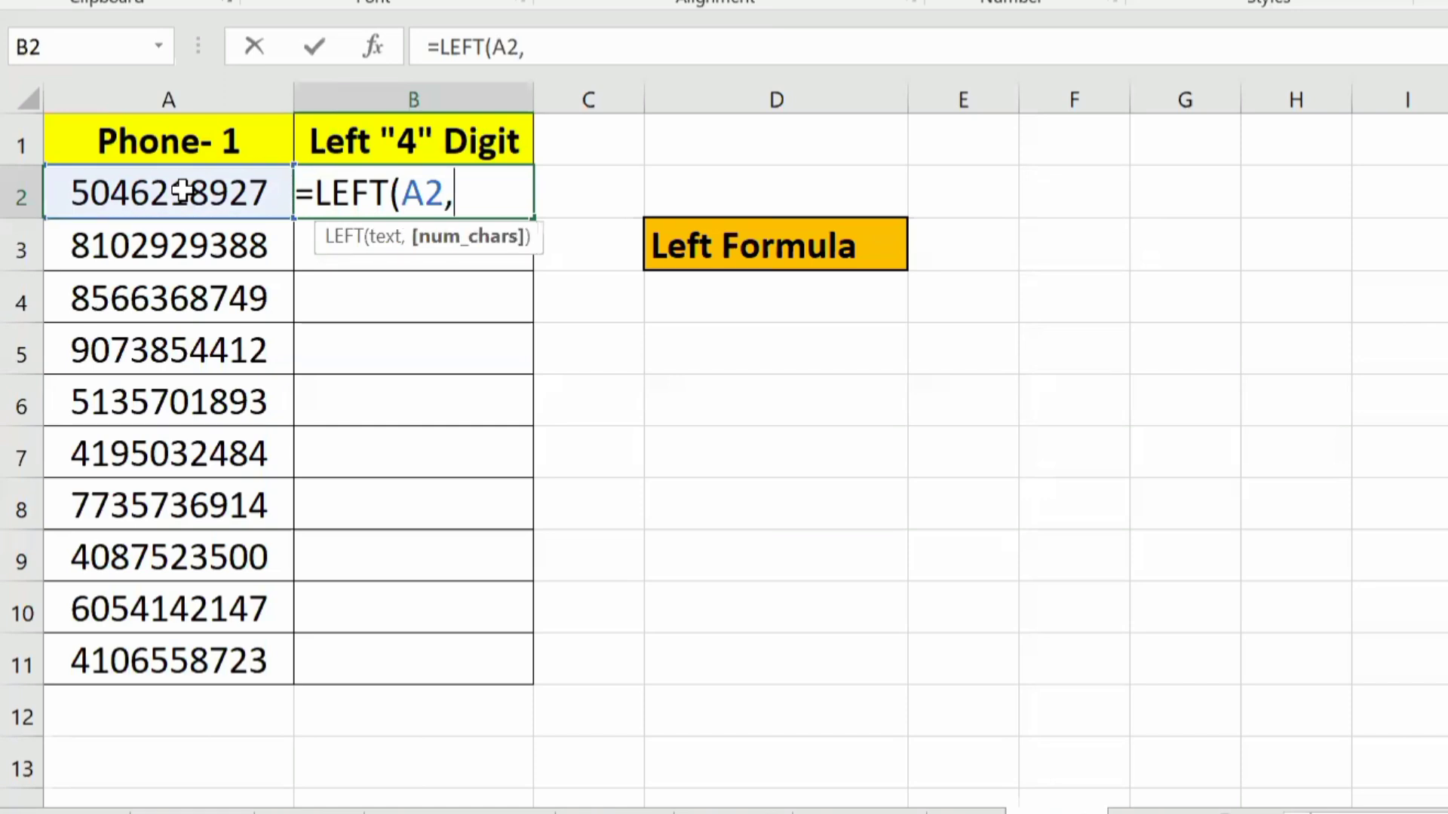
pyautogui.write('4)')
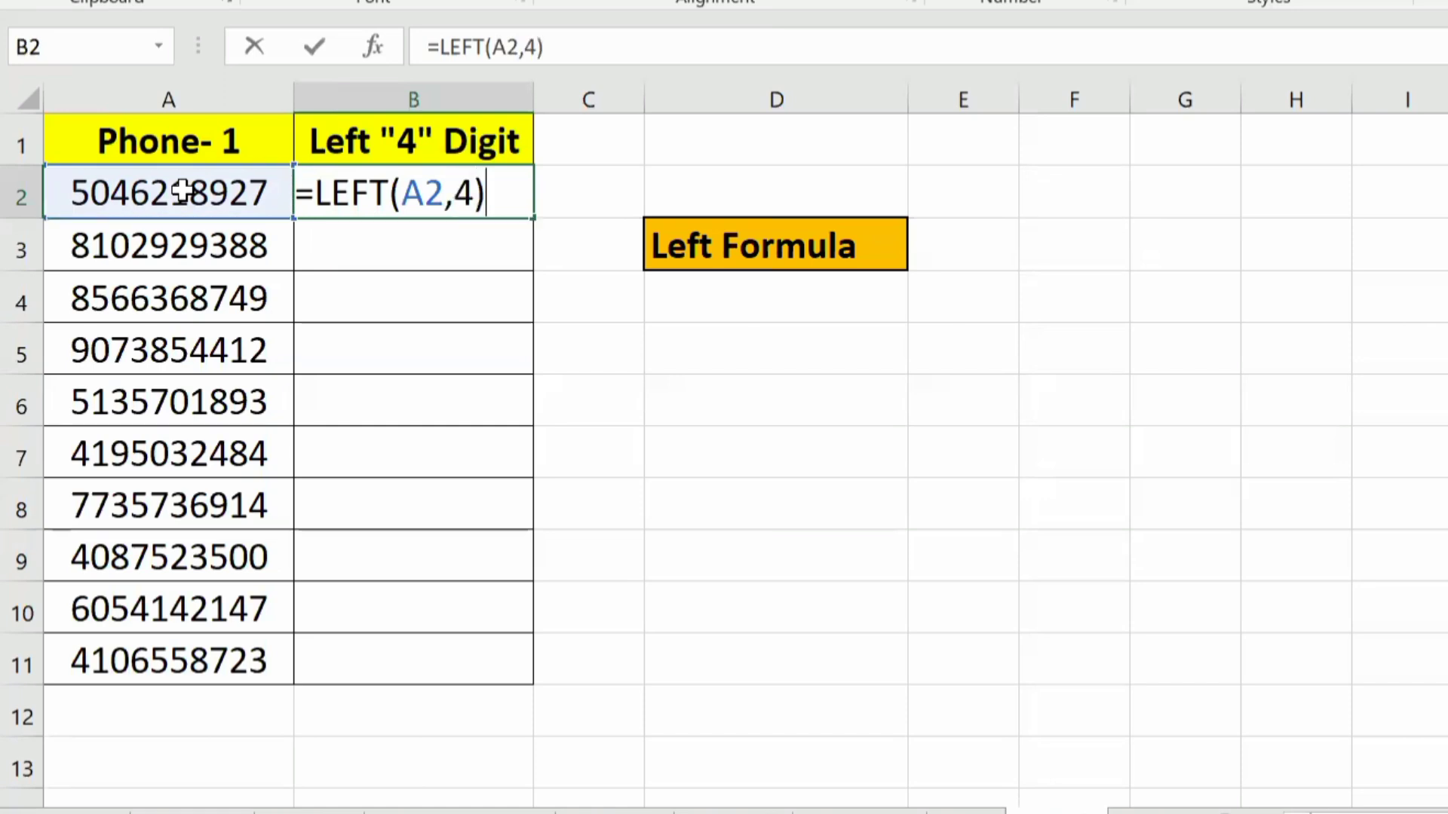
pyautogui.press('Return')
pyautogui.press('Up')
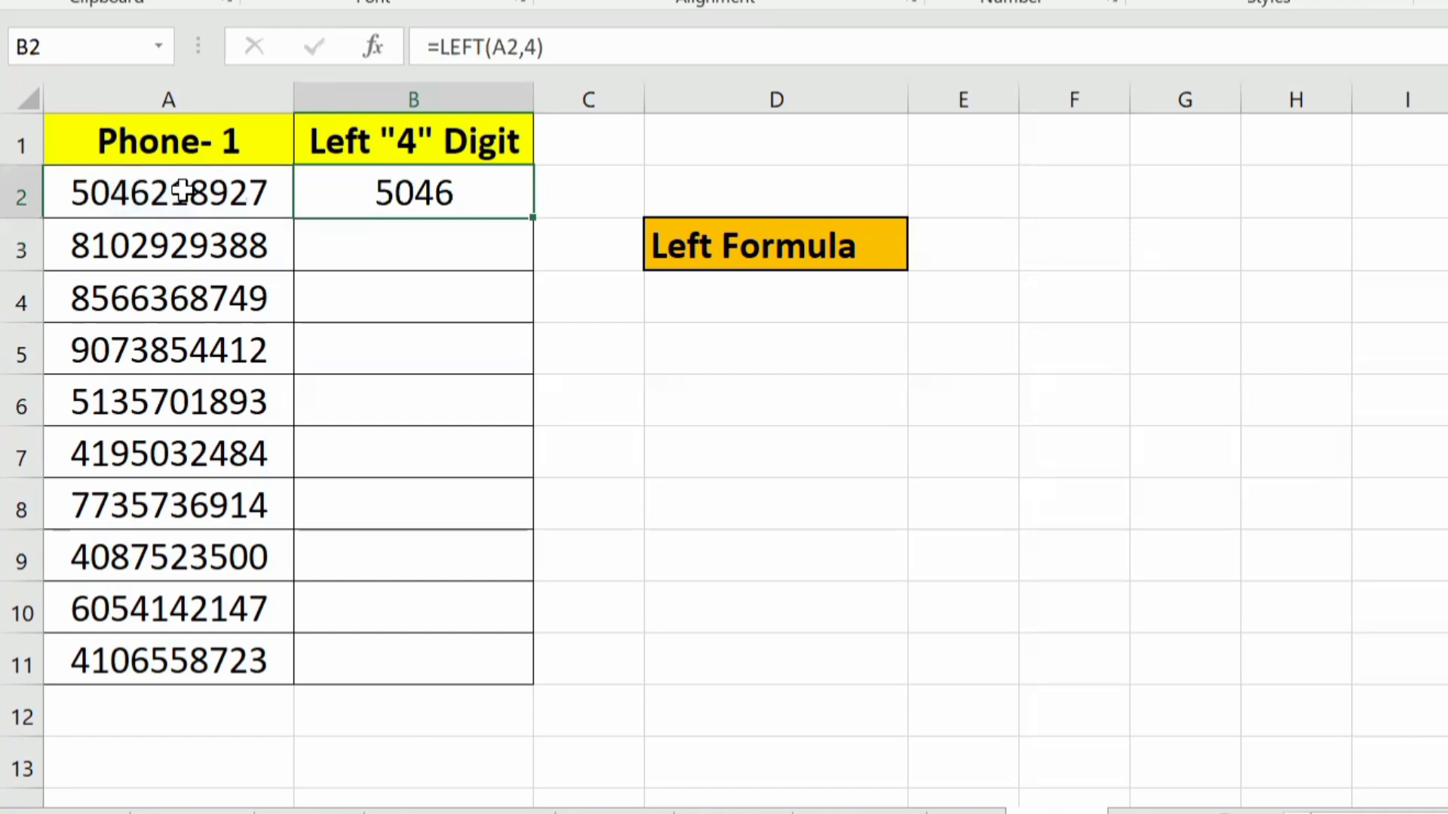
pyautogui.doubleClick(533, 217)
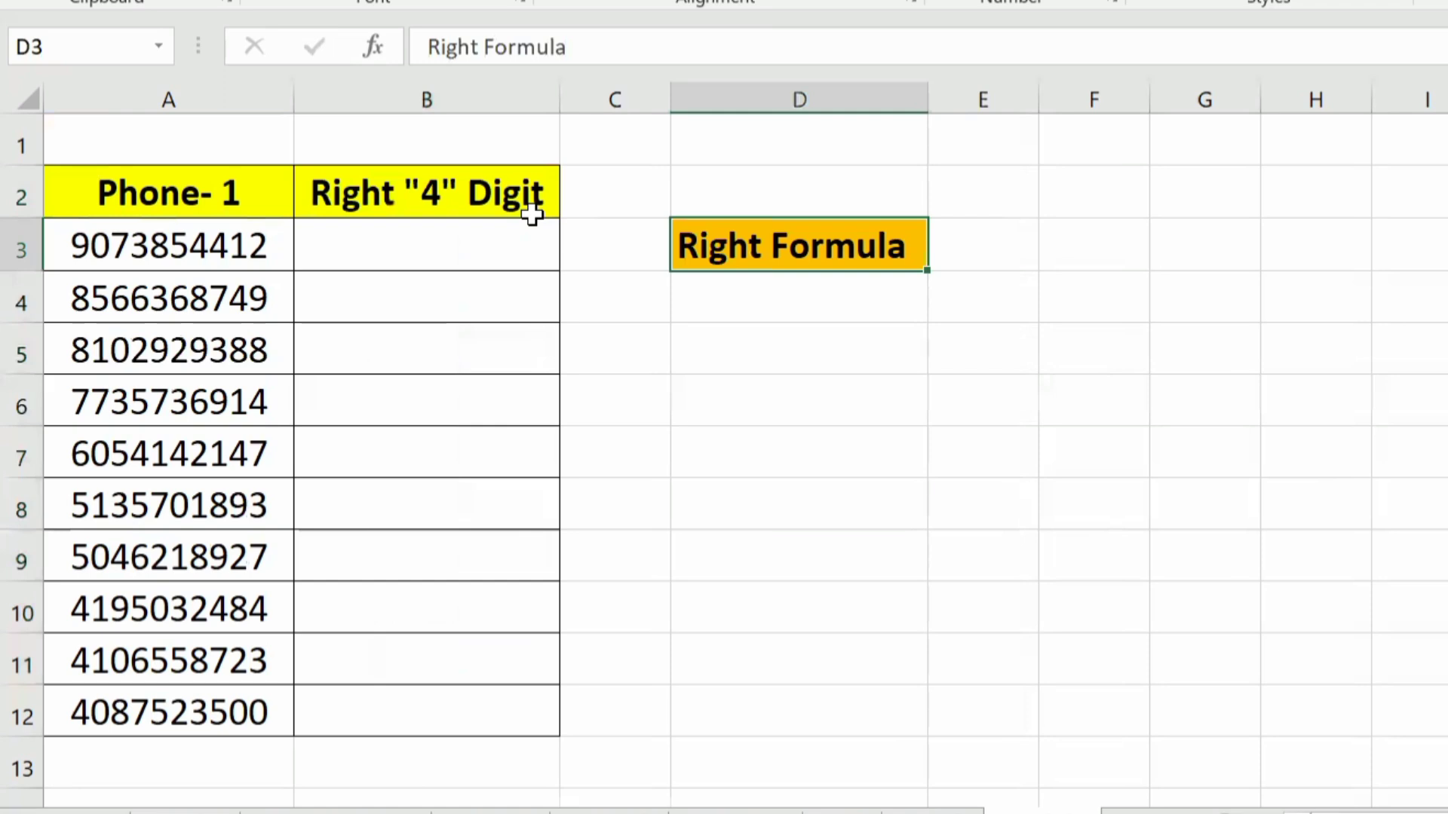
# Step: Review the Right Formula label and the Phone- 1 and Right "4" Digit columns on the RIGHT example sheet
pyautogui.press('Down')
pyautogui.press('Down')
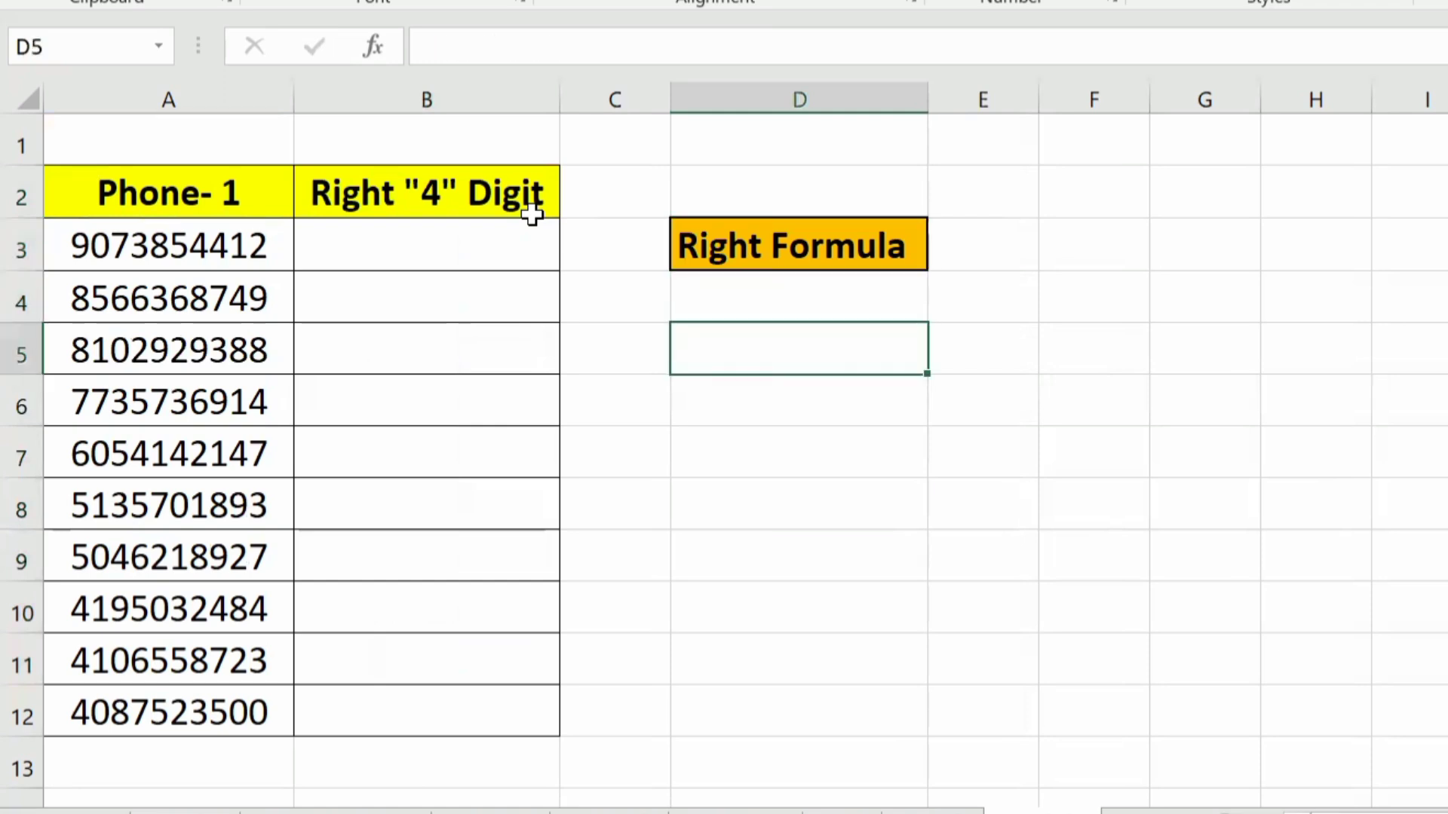
pyautogui.press('Up')
pyautogui.press('Left')
pyautogui.press('Left')
pyautogui.press('Left')
pyautogui.press('Up')
pyautogui.press('Up')
pyautogui.press('Right')
# Step: Enter =RIGHT(A3,4) in B3 under Right "4" Digit to extract the last four digits of the phone number
pyautogui.press('Down')
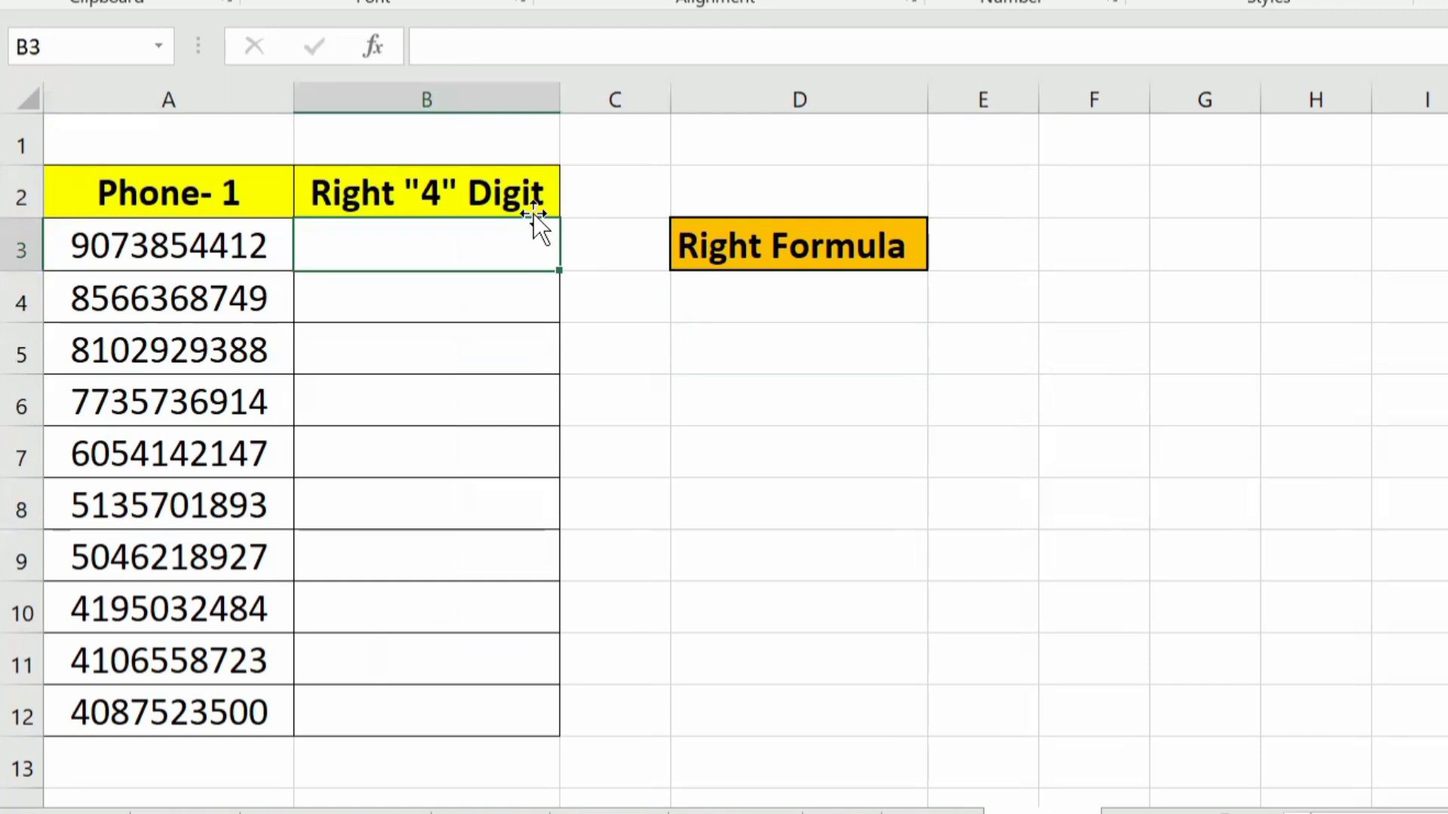
pyautogui.click(491, 46)
pyautogui.write('=righ')
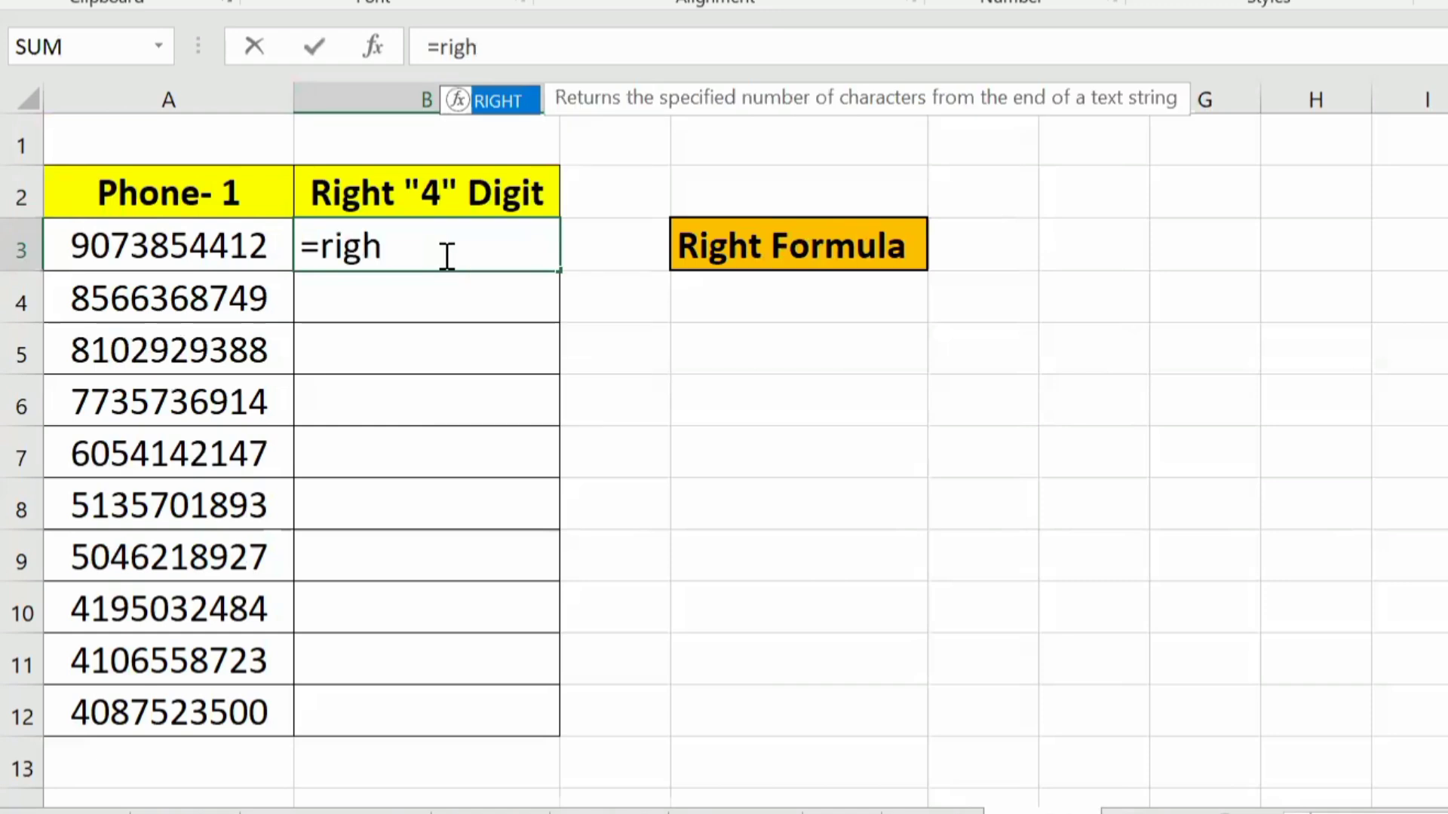
pyautogui.press('Tab')
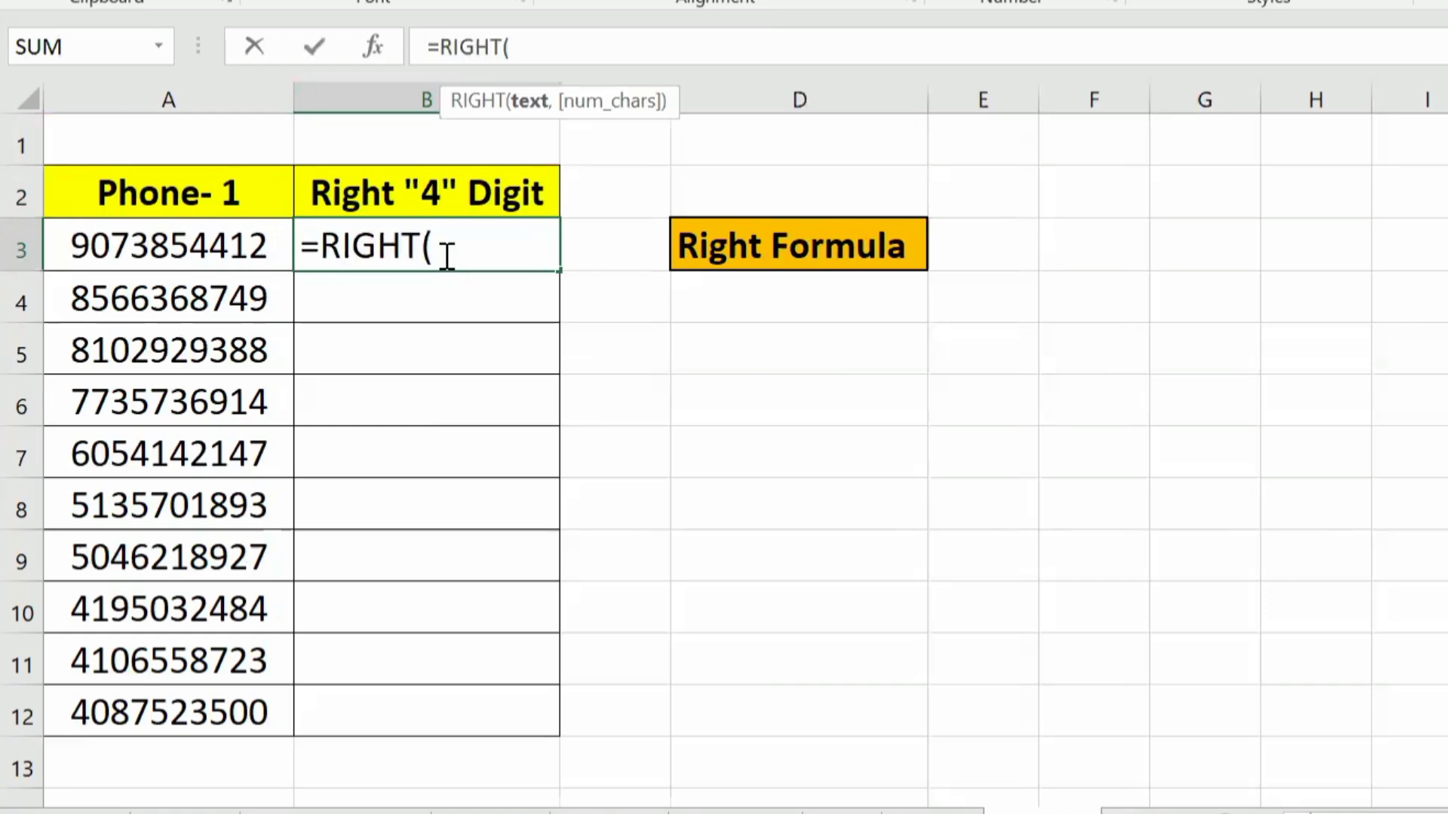
pyautogui.click(211, 245)
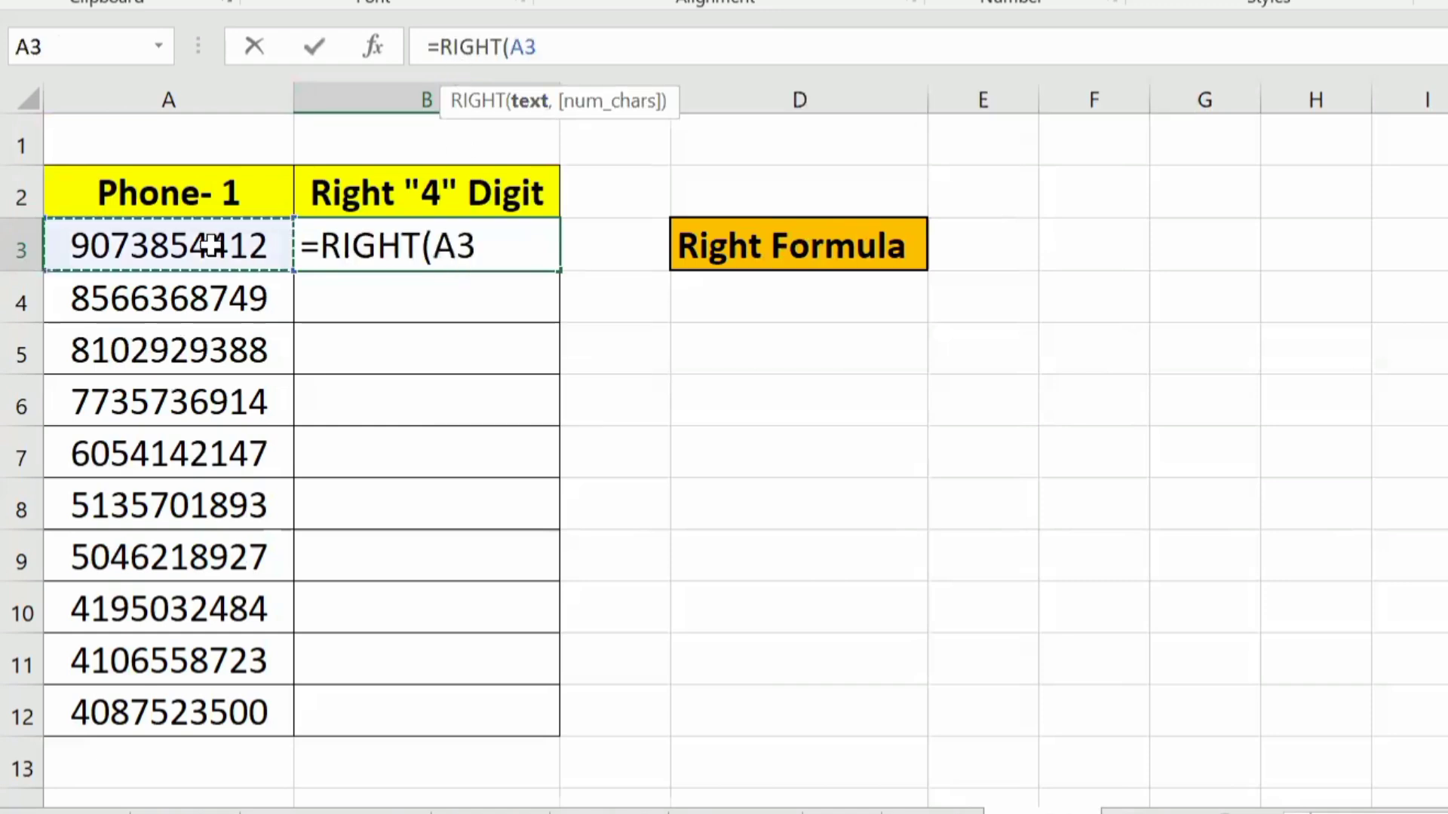
pyautogui.write(',')
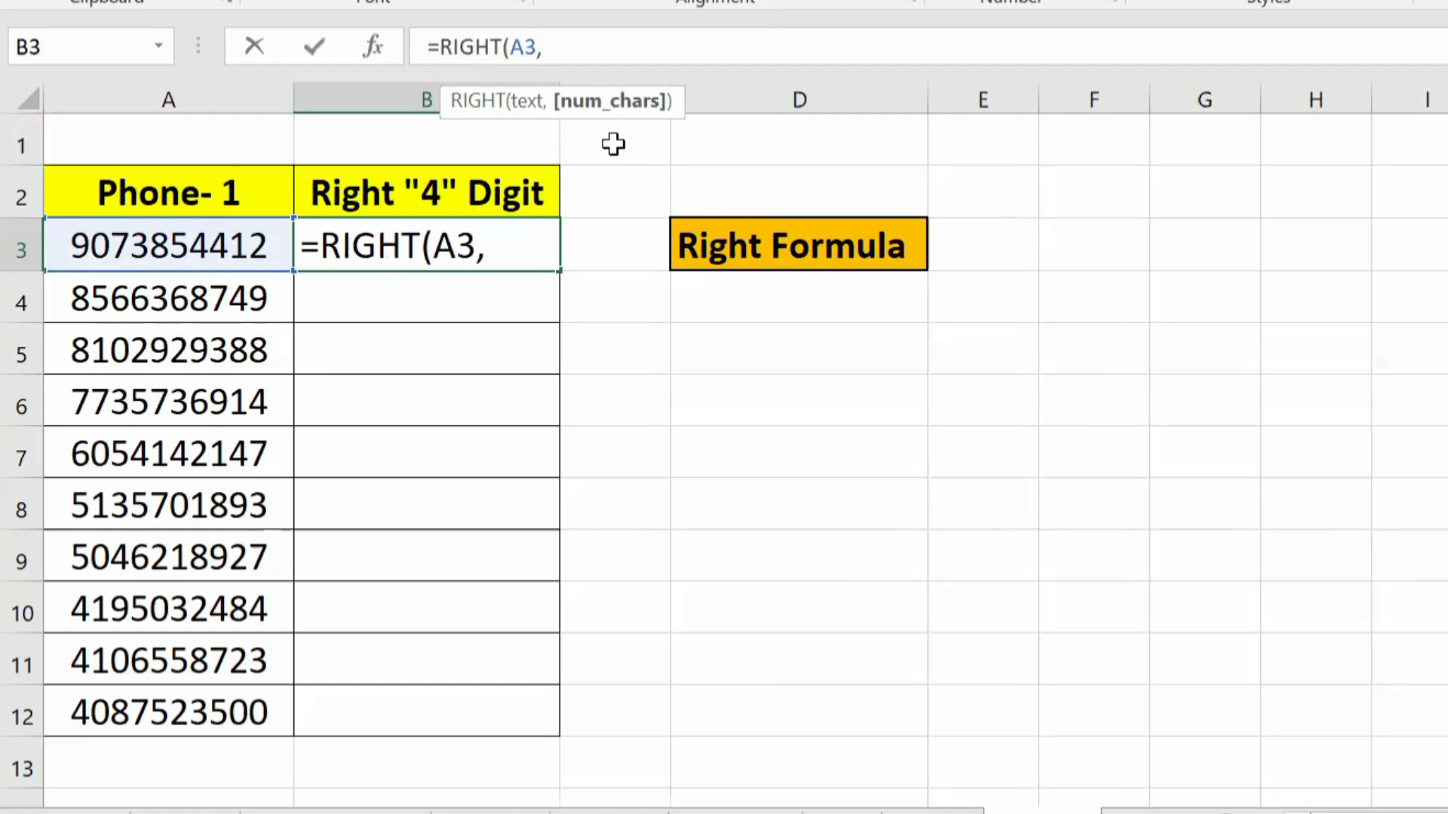
pyautogui.write('4')
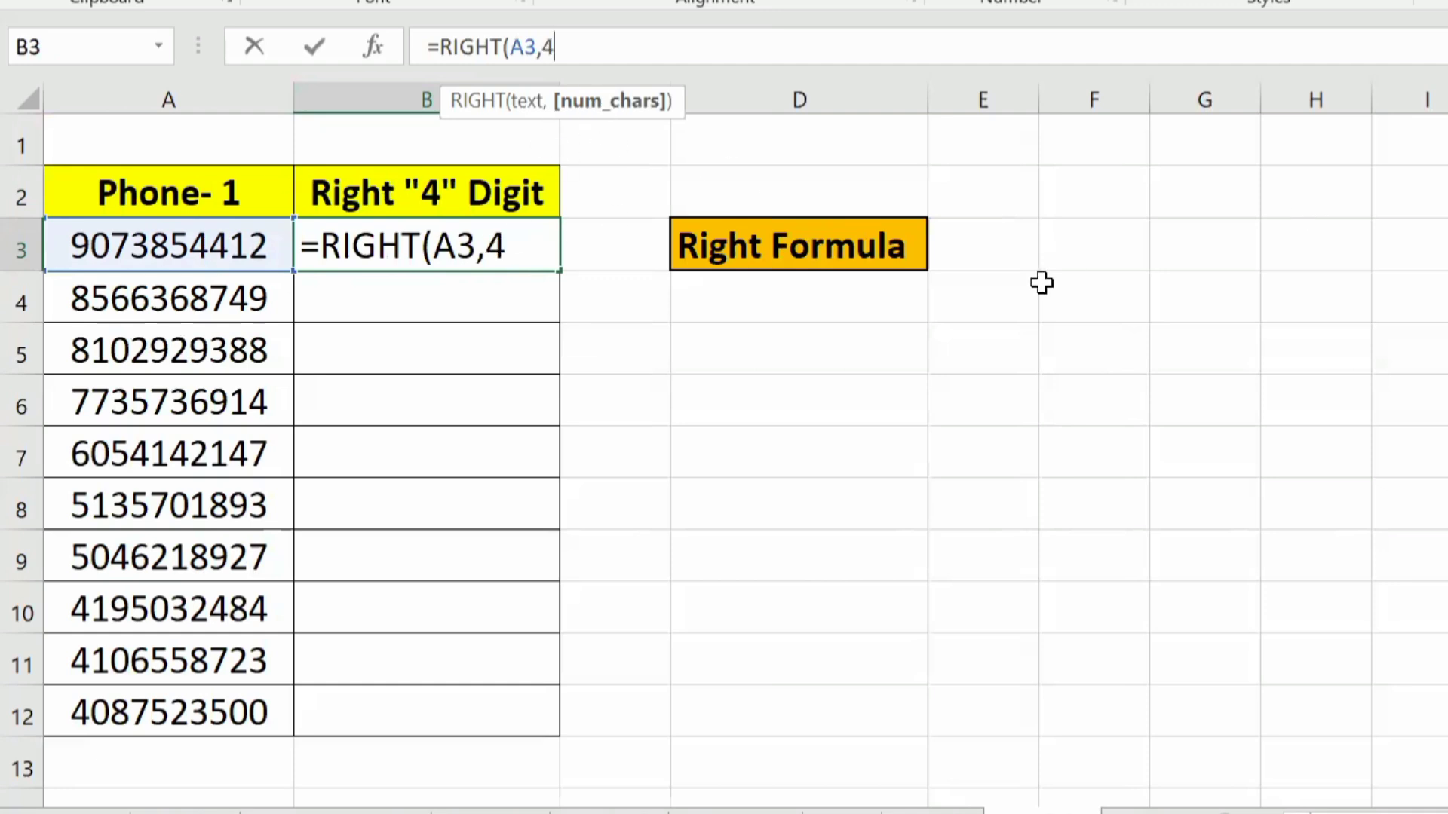
pyautogui.write(')')
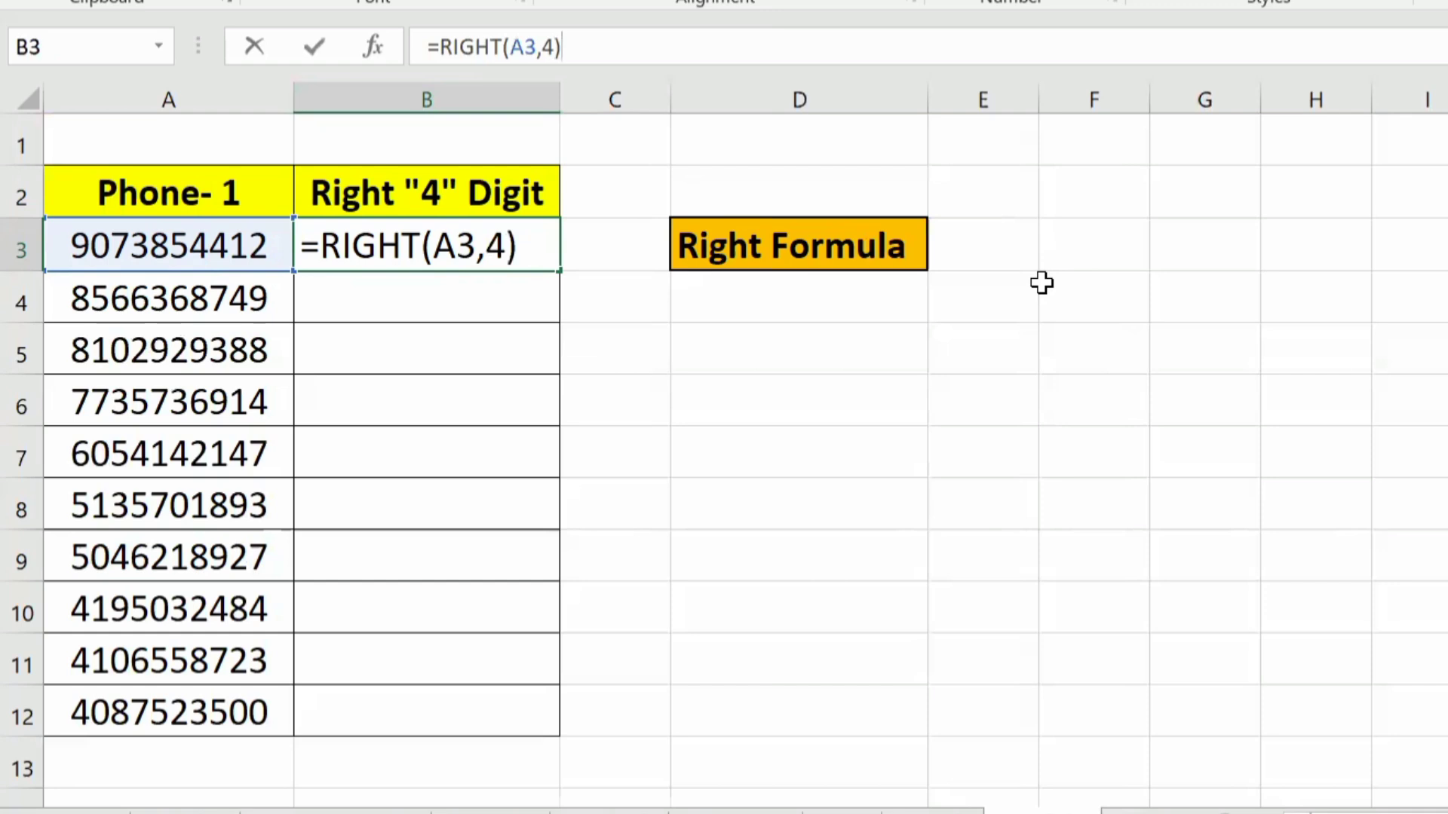
pyautogui.press('Return')
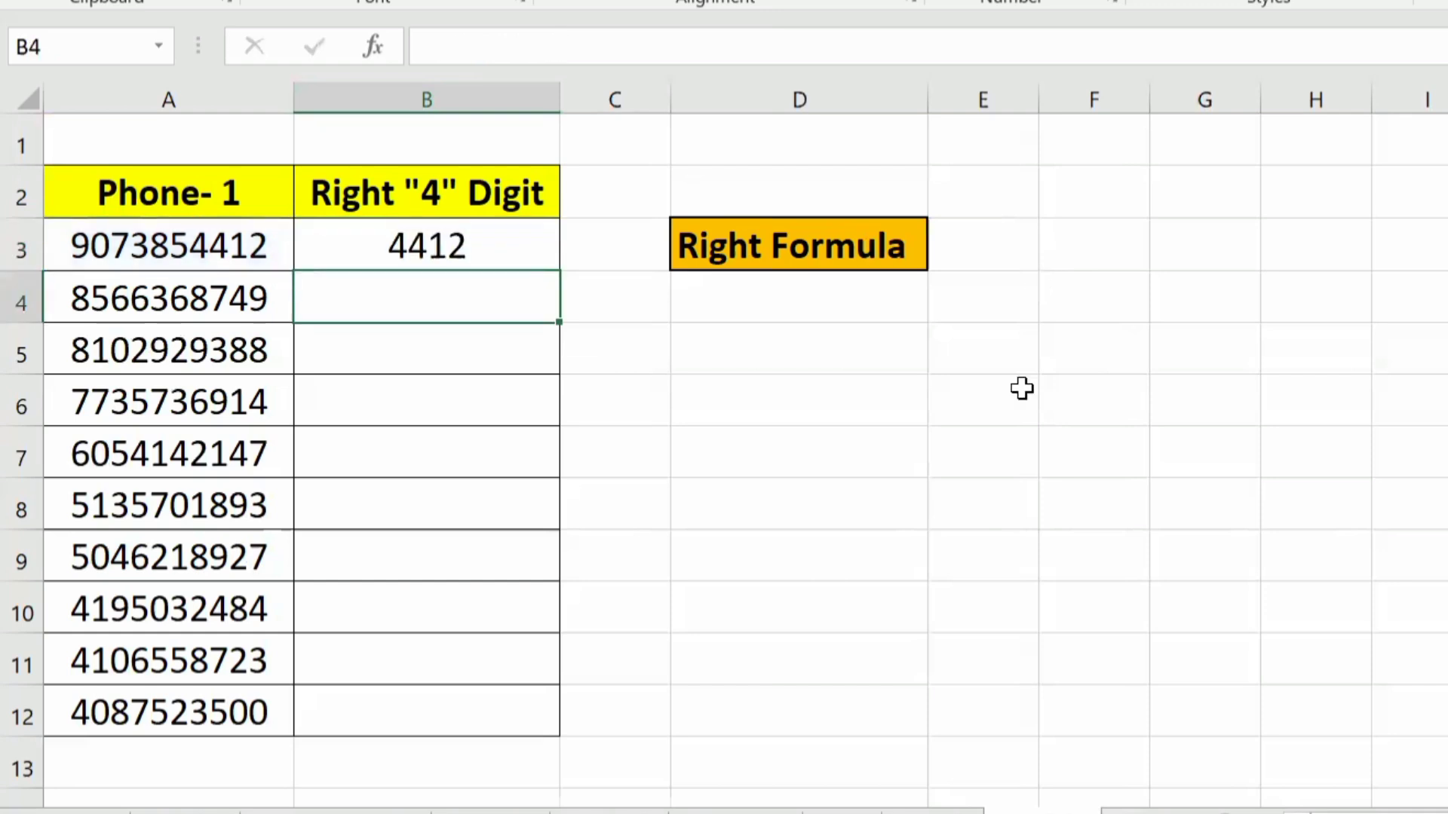
# Step: Copy the RIGHT formula from B3 down the rest of the Right "4" Digit column
pyautogui.click(475, 240)
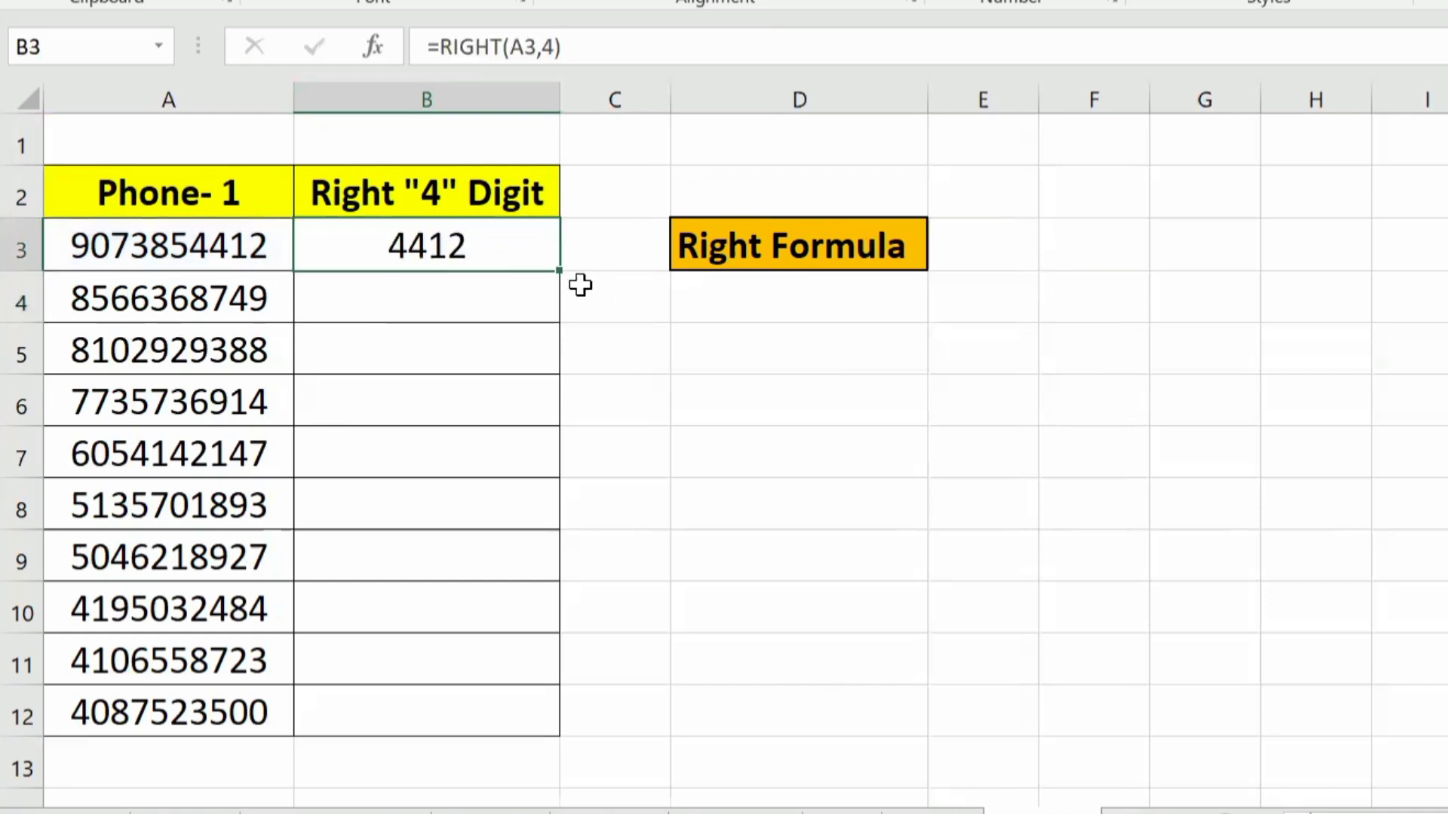
pyautogui.doubleClick(558, 276)
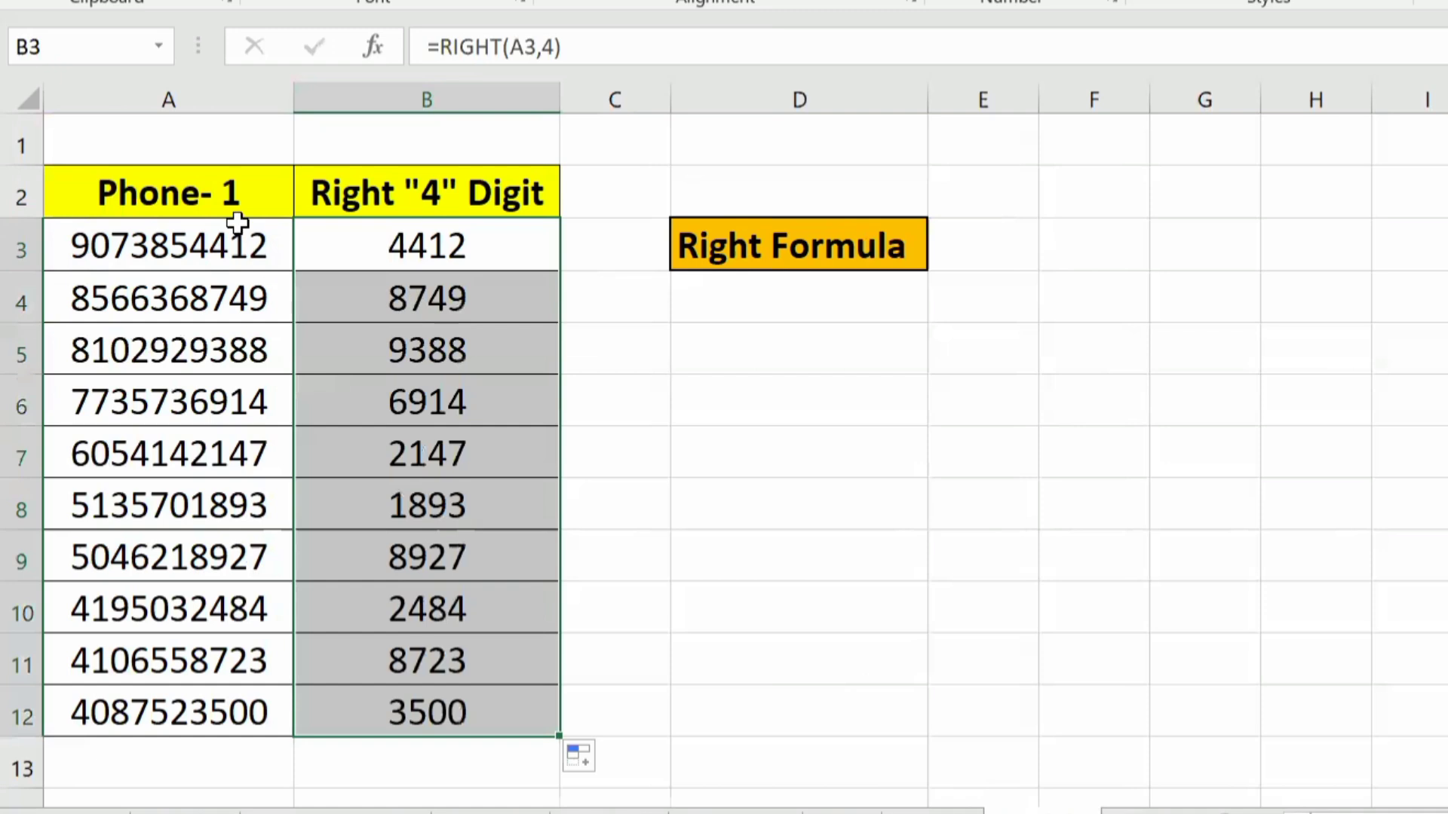
pyautogui.moveTo(382, 249); pyautogui.dragTo(423, 685)
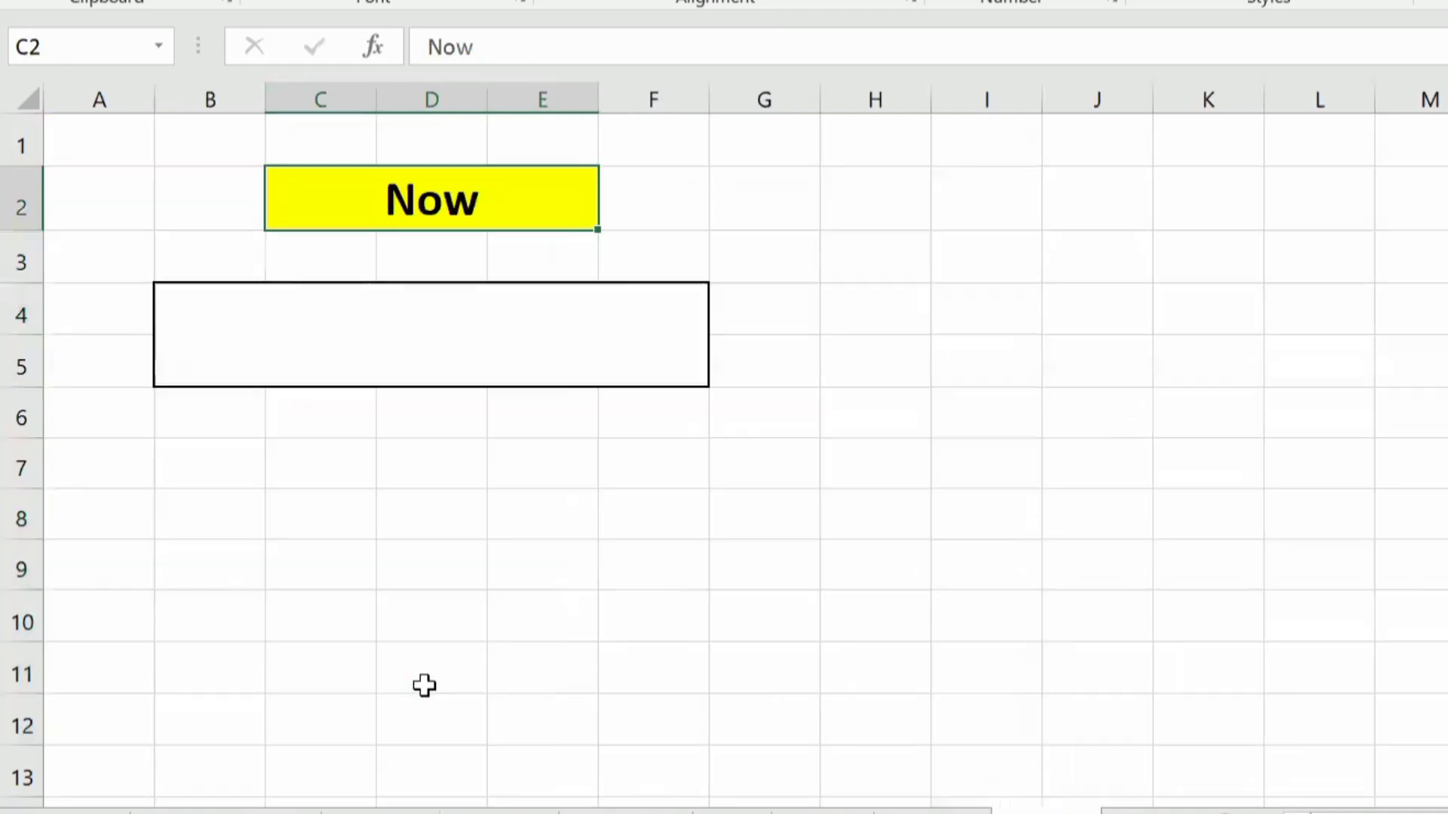
# Step: Enter =NOW() in the merged cell B4 below the Now heading to insert the current date and time
pyautogui.press('Up')
pyautogui.press('Down')
pyautogui.press('Down')
pyautogui.press('Down')
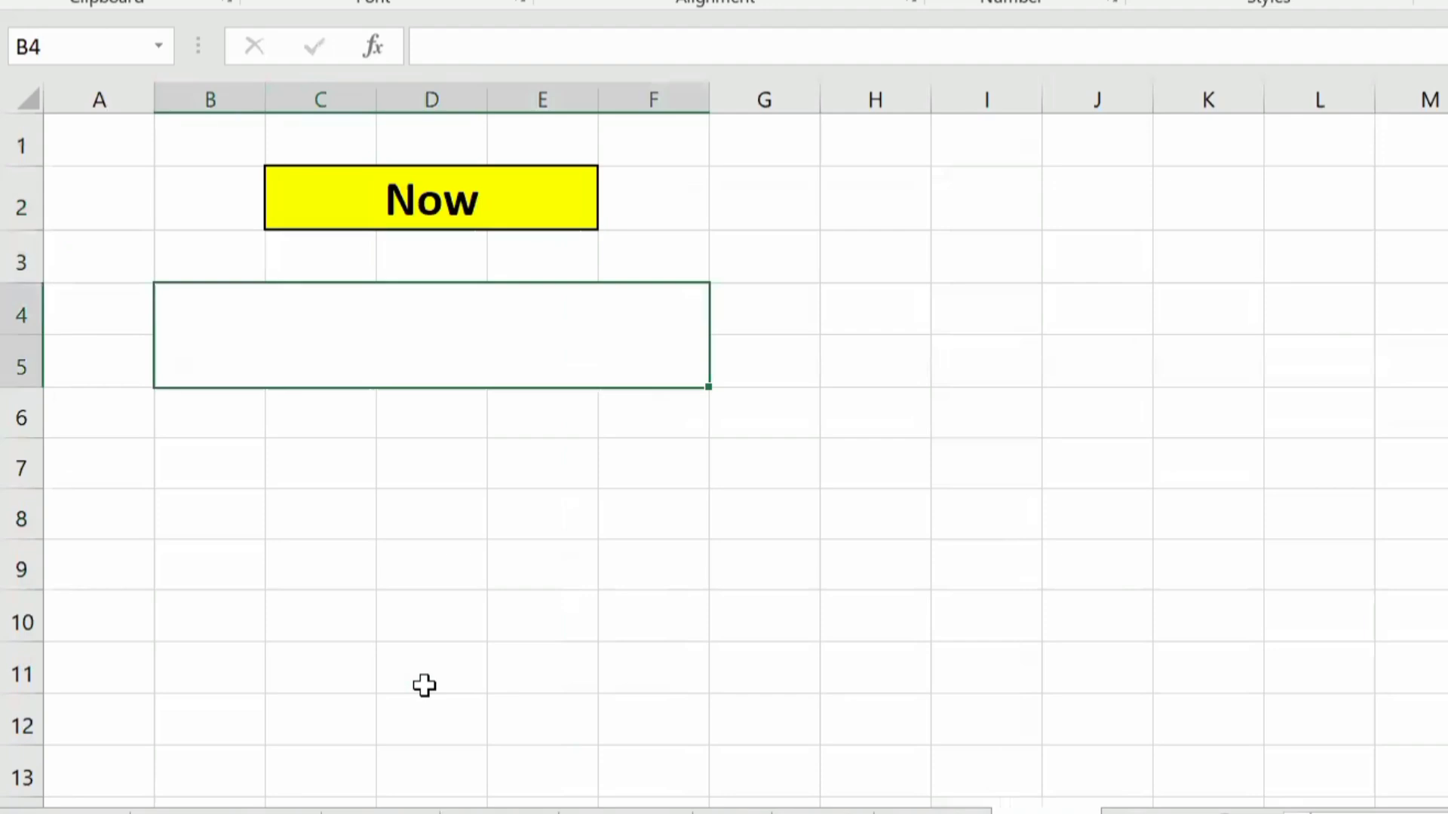
pyautogui.press('F2')
pyautogui.write('=')
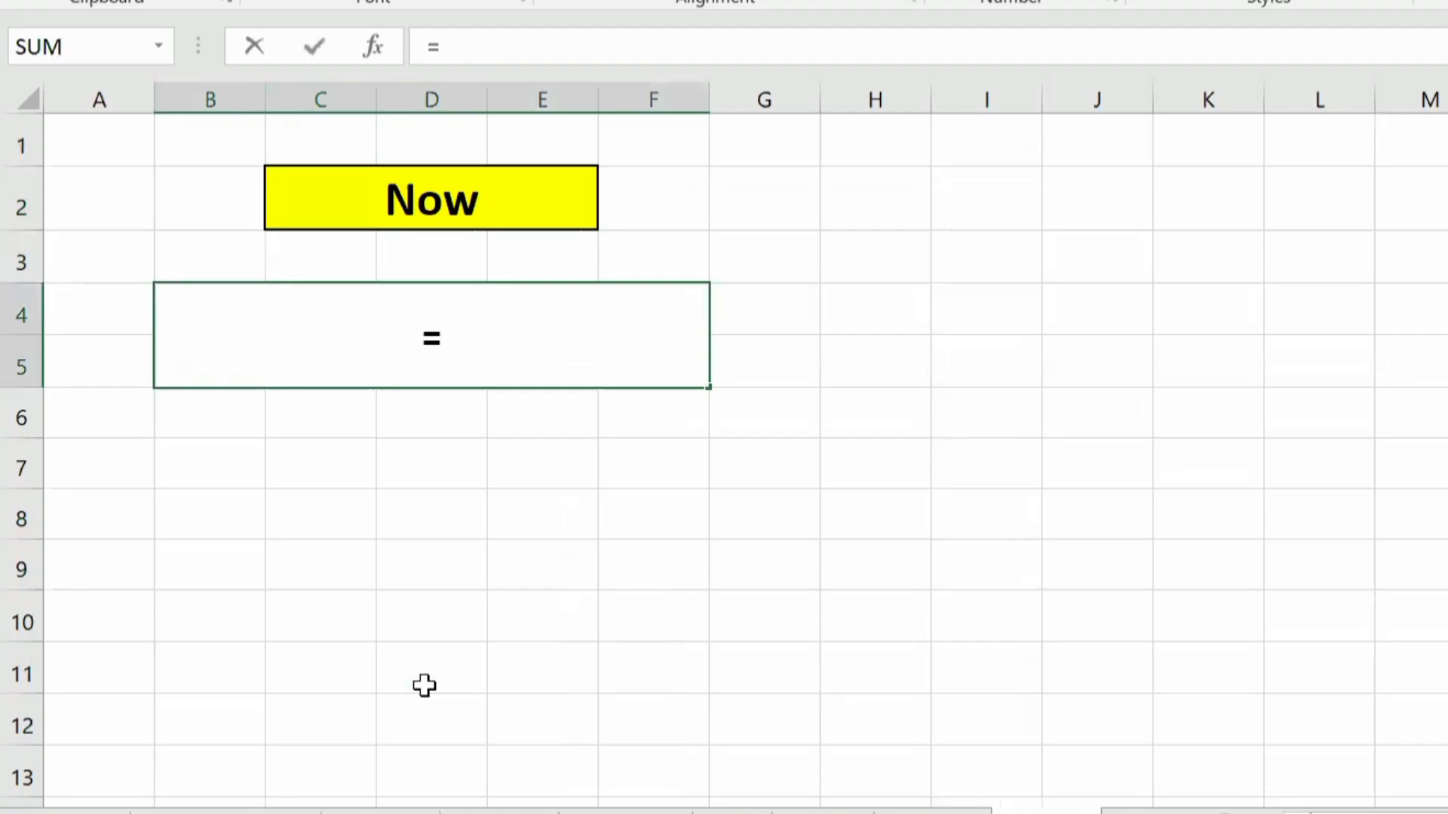
pyautogui.write('now')
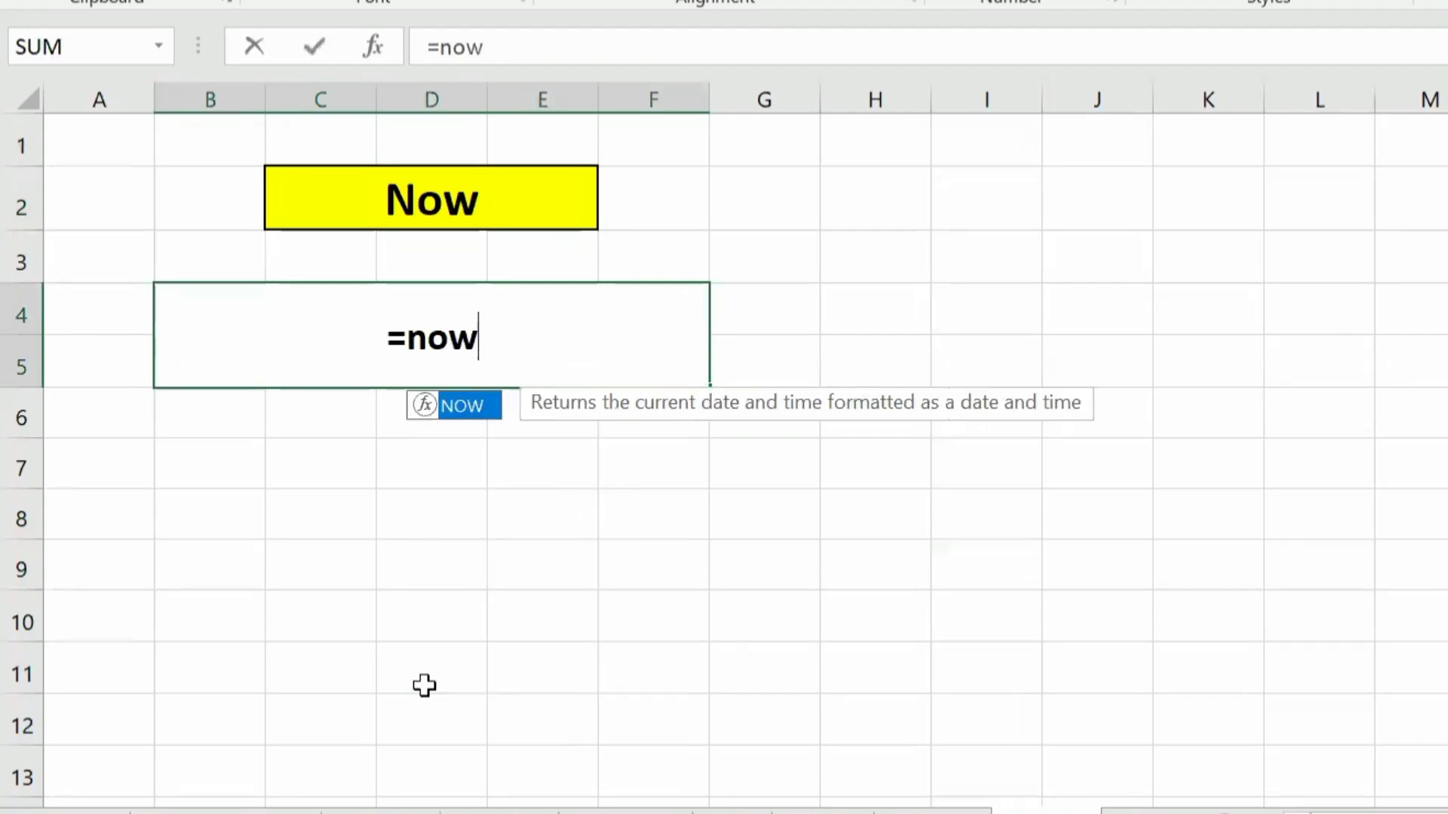
pyautogui.press('Tab')
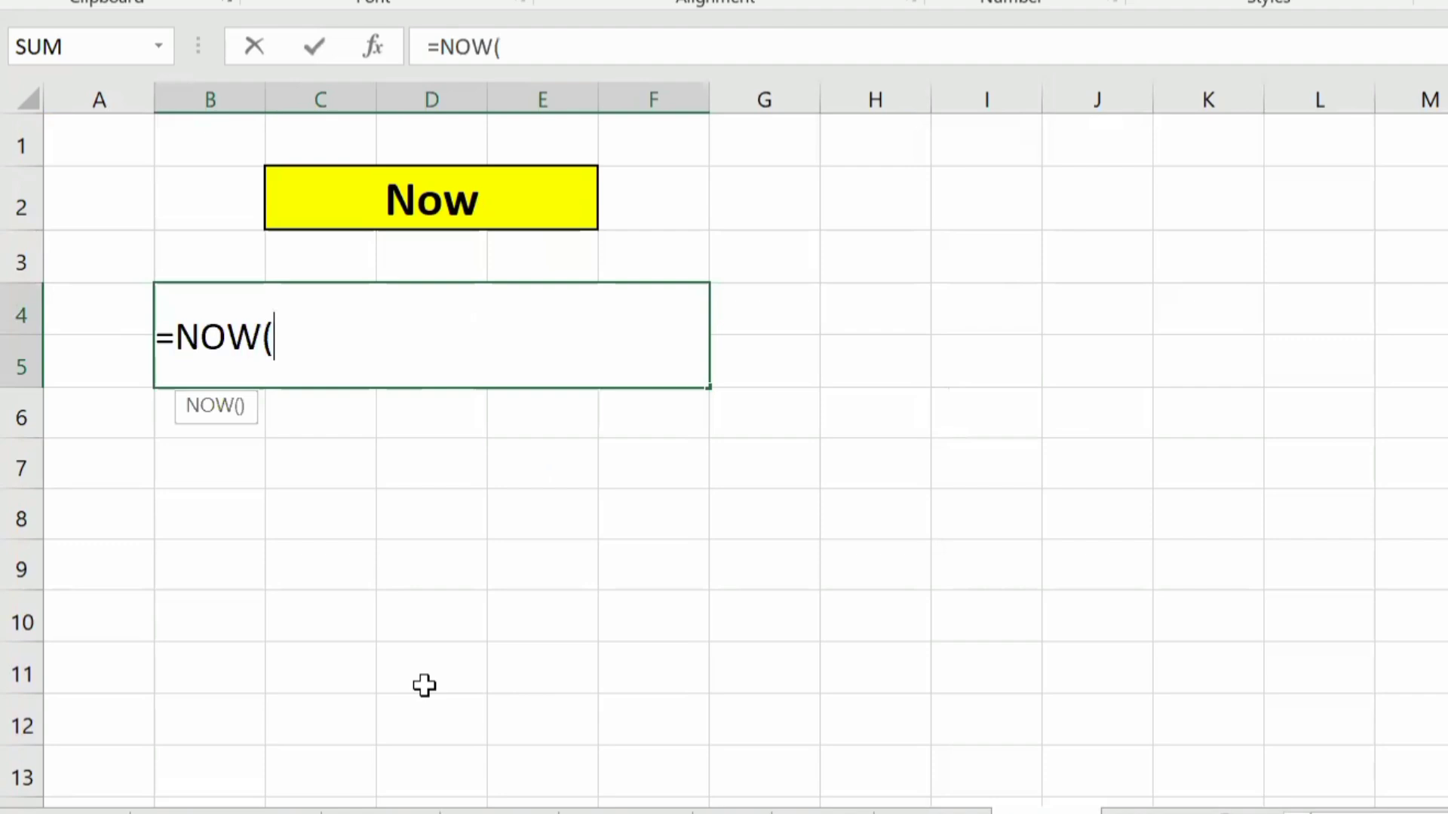
pyautogui.write(')')
pyautogui.press('Return')
pyautogui.press('Up')
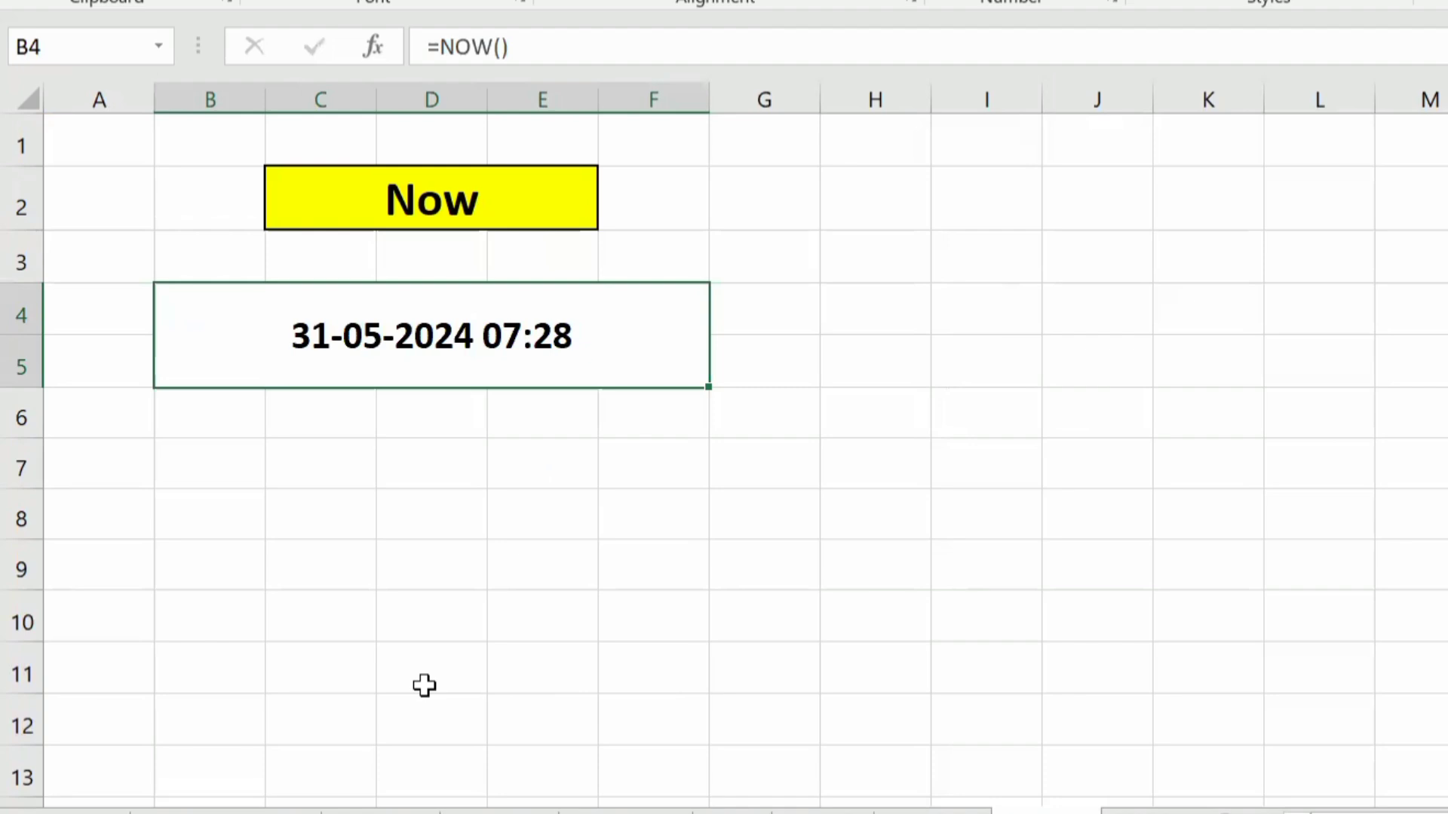
# Step: Switch to the Today example sheet and review the heading and the empty Today, Yesterday and Tomorrow cells
pyautogui.hotkey('ctrl', 'pagedown')
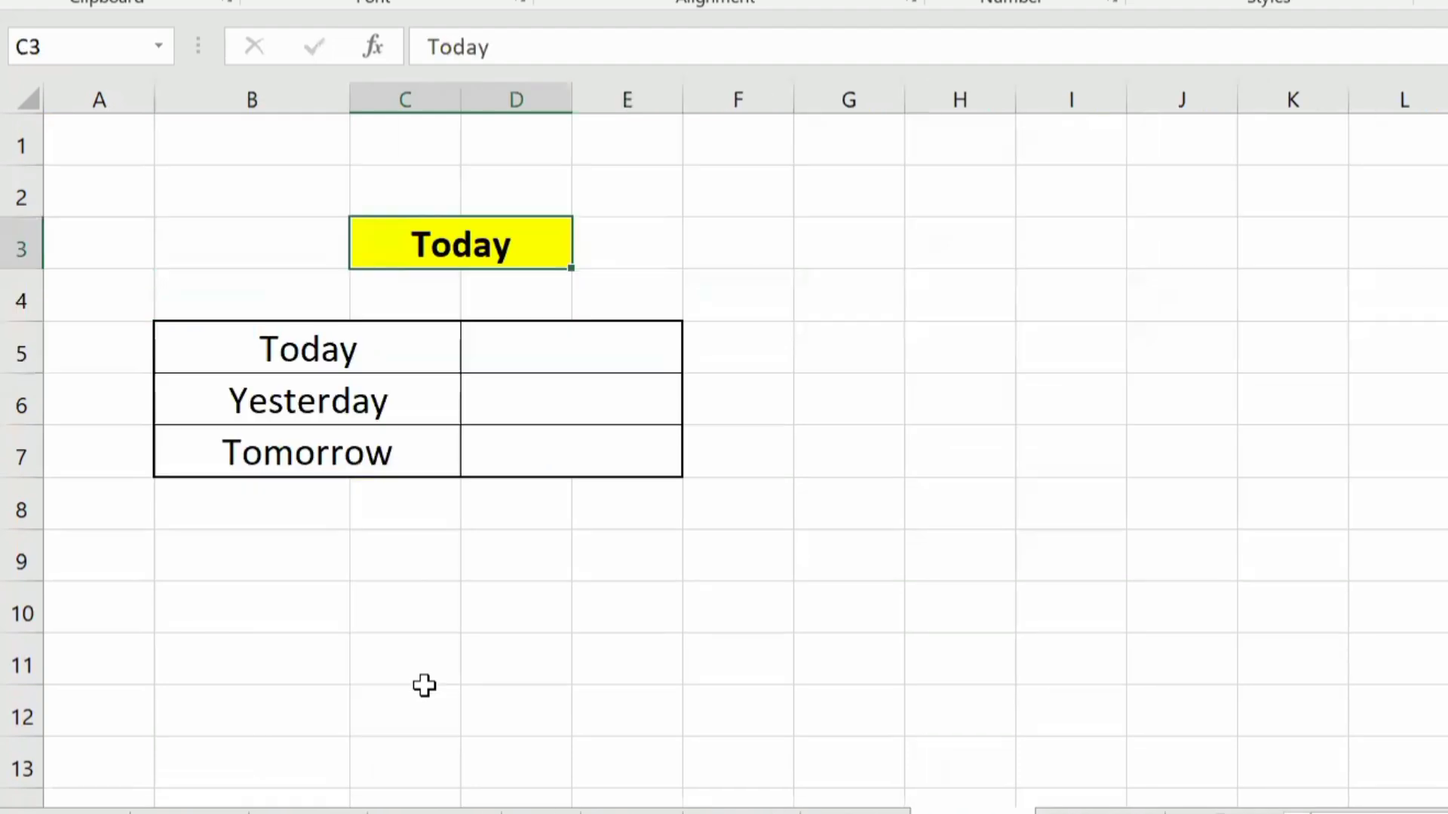
pyautogui.press('Up')
pyautogui.press('Down')
pyautogui.press('Down')
pyautogui.press('Down')
pyautogui.press('Up')
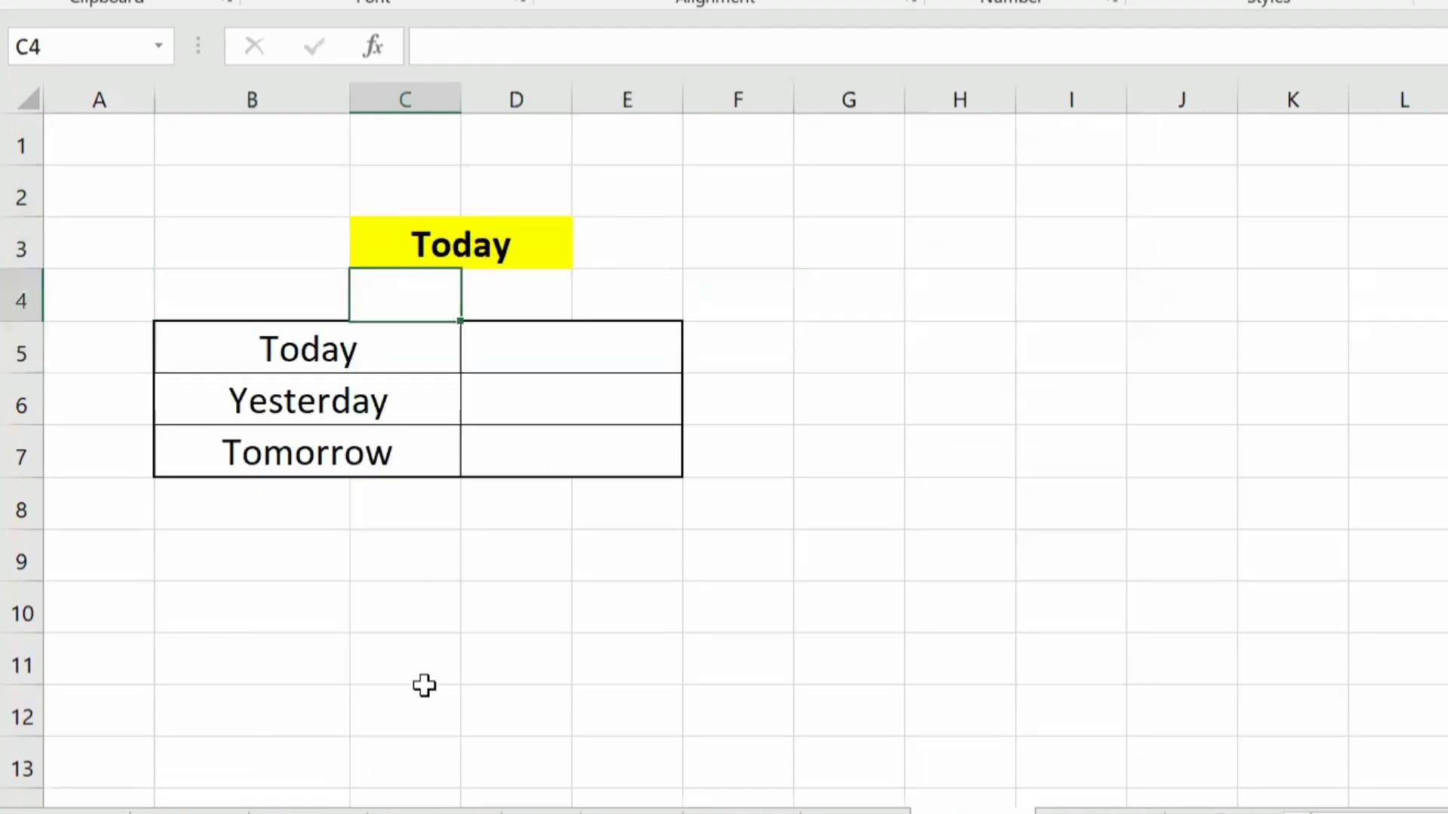
pyautogui.press('Up')
pyautogui.press('Down')
pyautogui.press('Down')
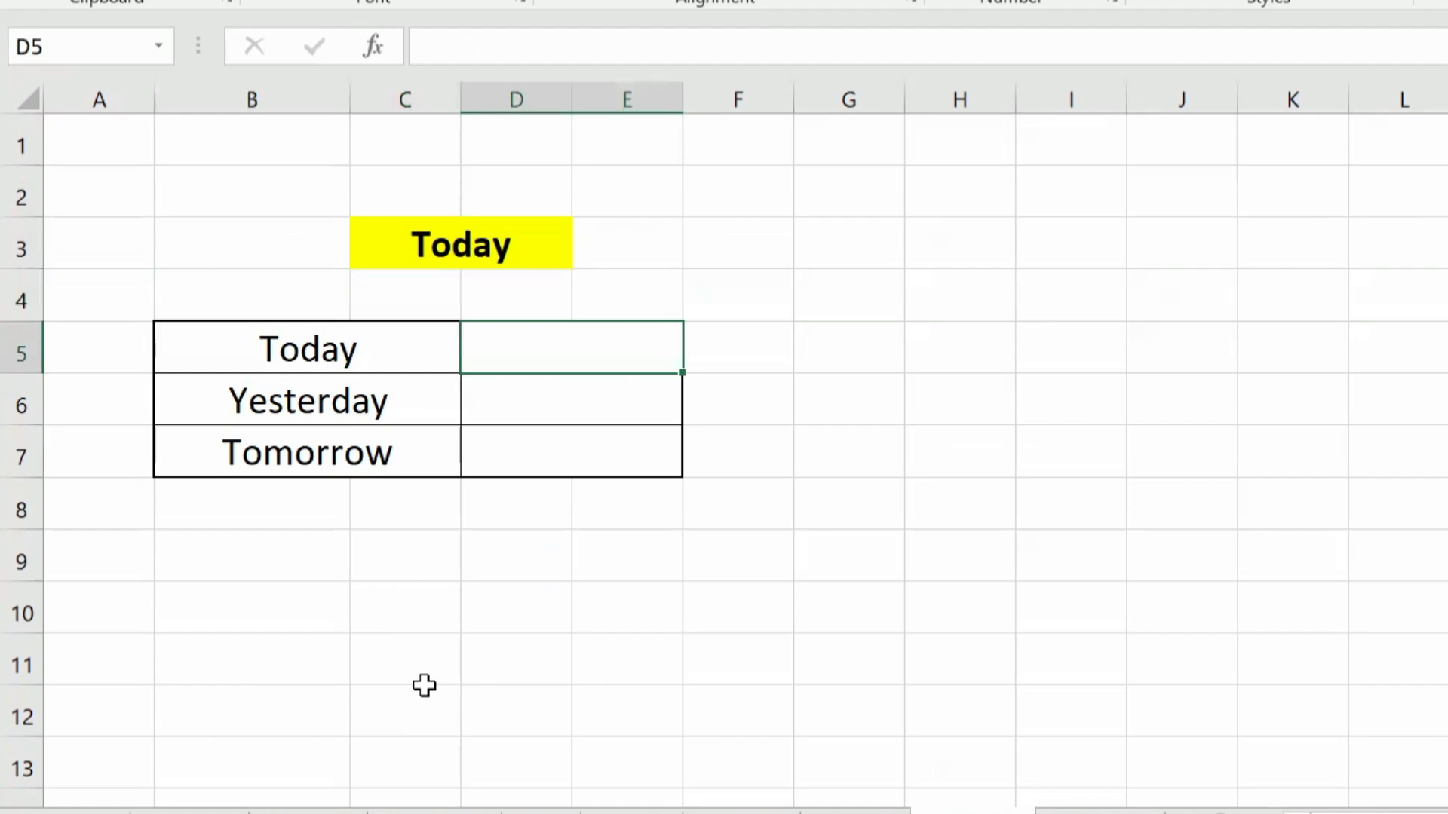
pyautogui.press('Down')
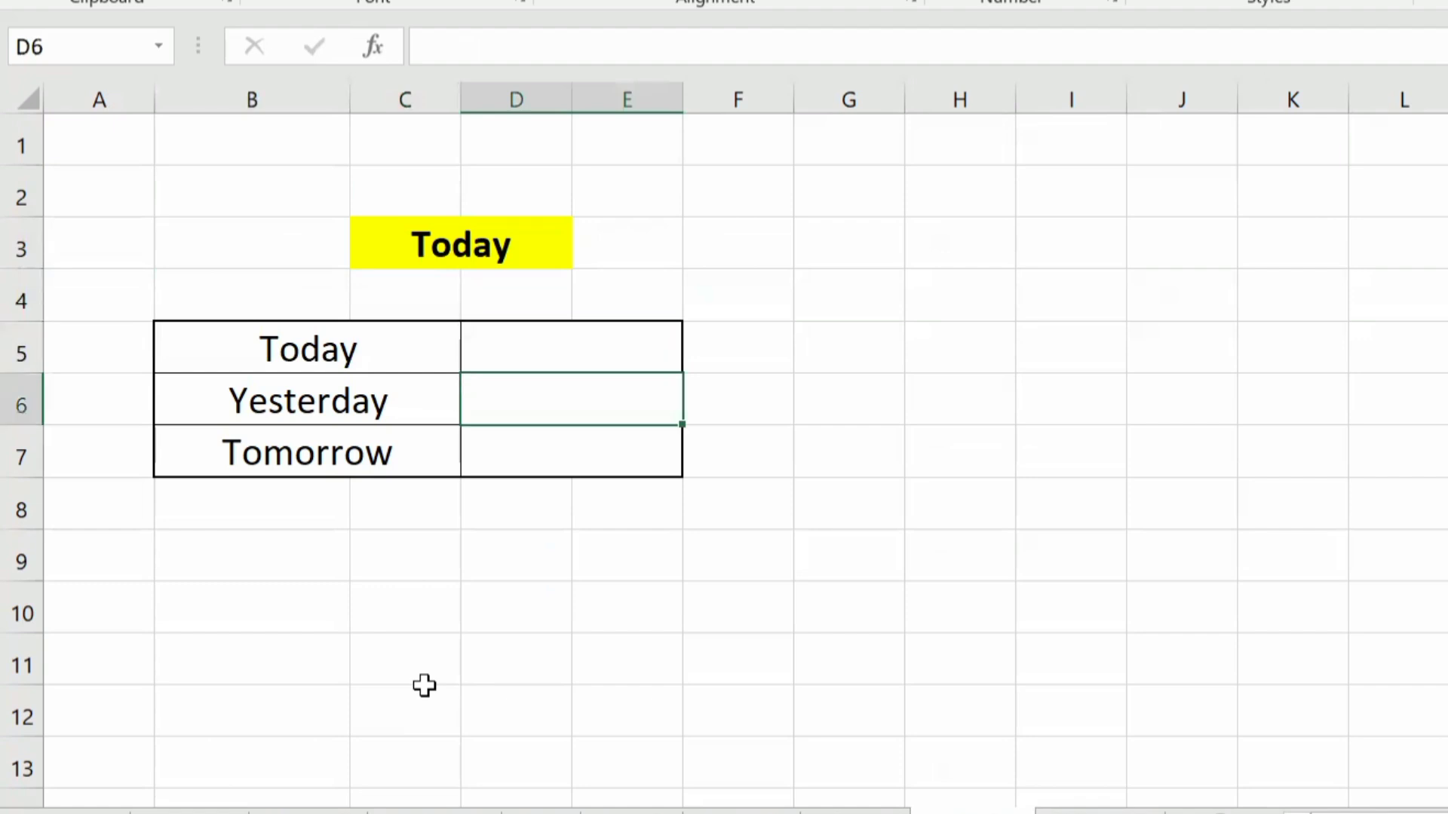
pyautogui.press('Down')
pyautogui.press('Up')
pyautogui.press('Up')
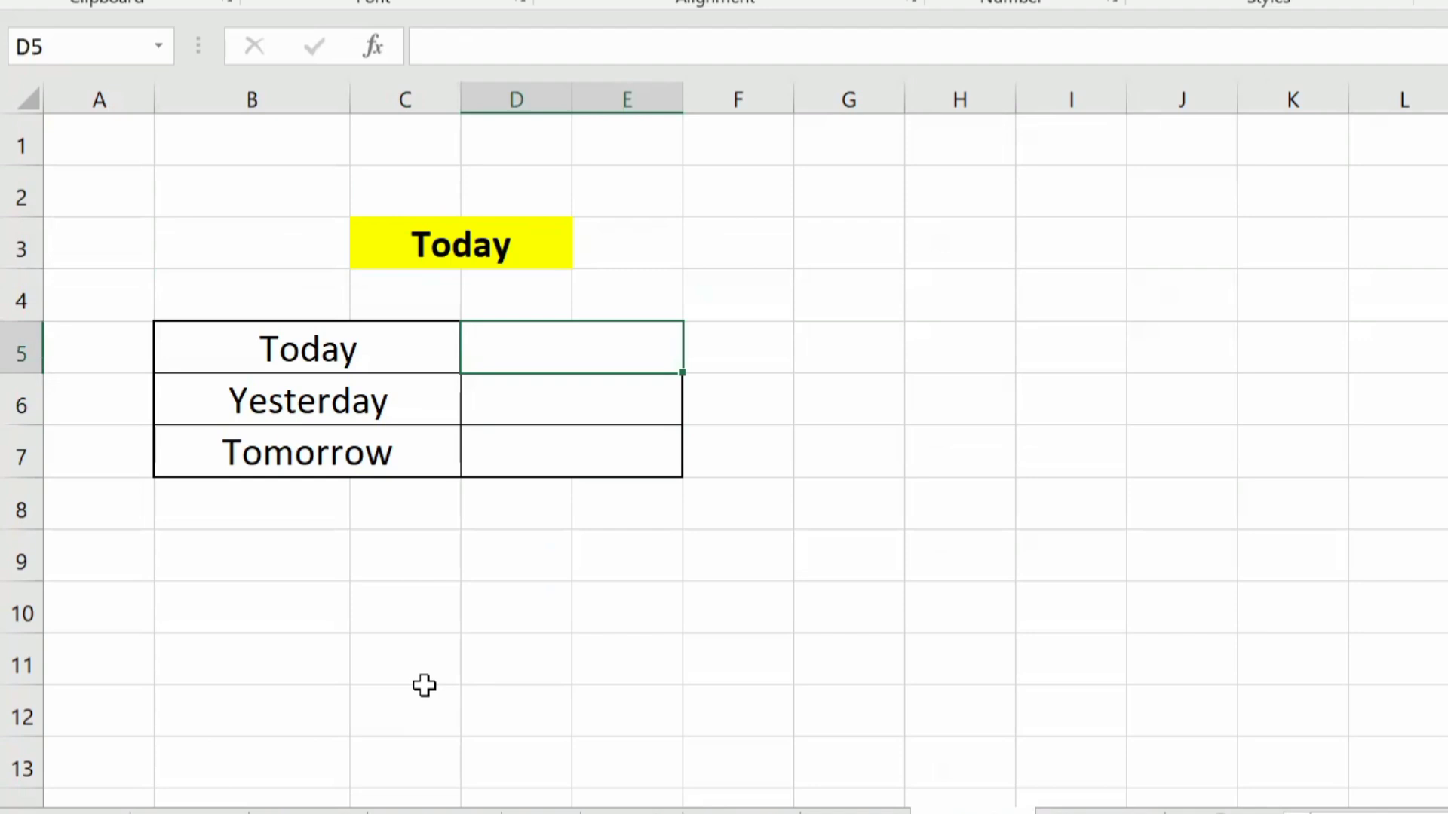
# Step: Enter =TODAY() in D5 next to Today to insert the current date
pyautogui.write('=to')
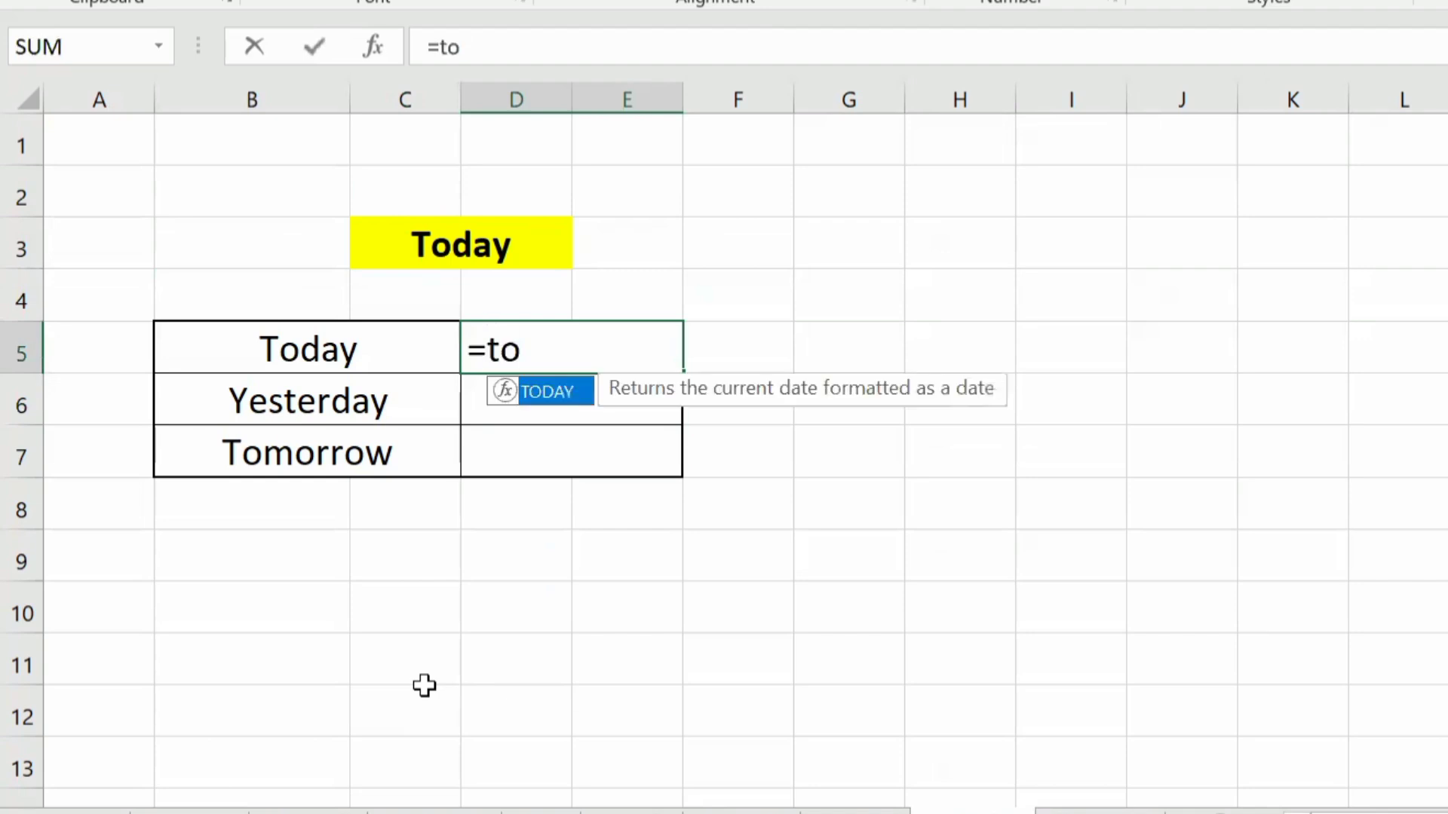
pyautogui.press('Tab')
pyautogui.write(')')
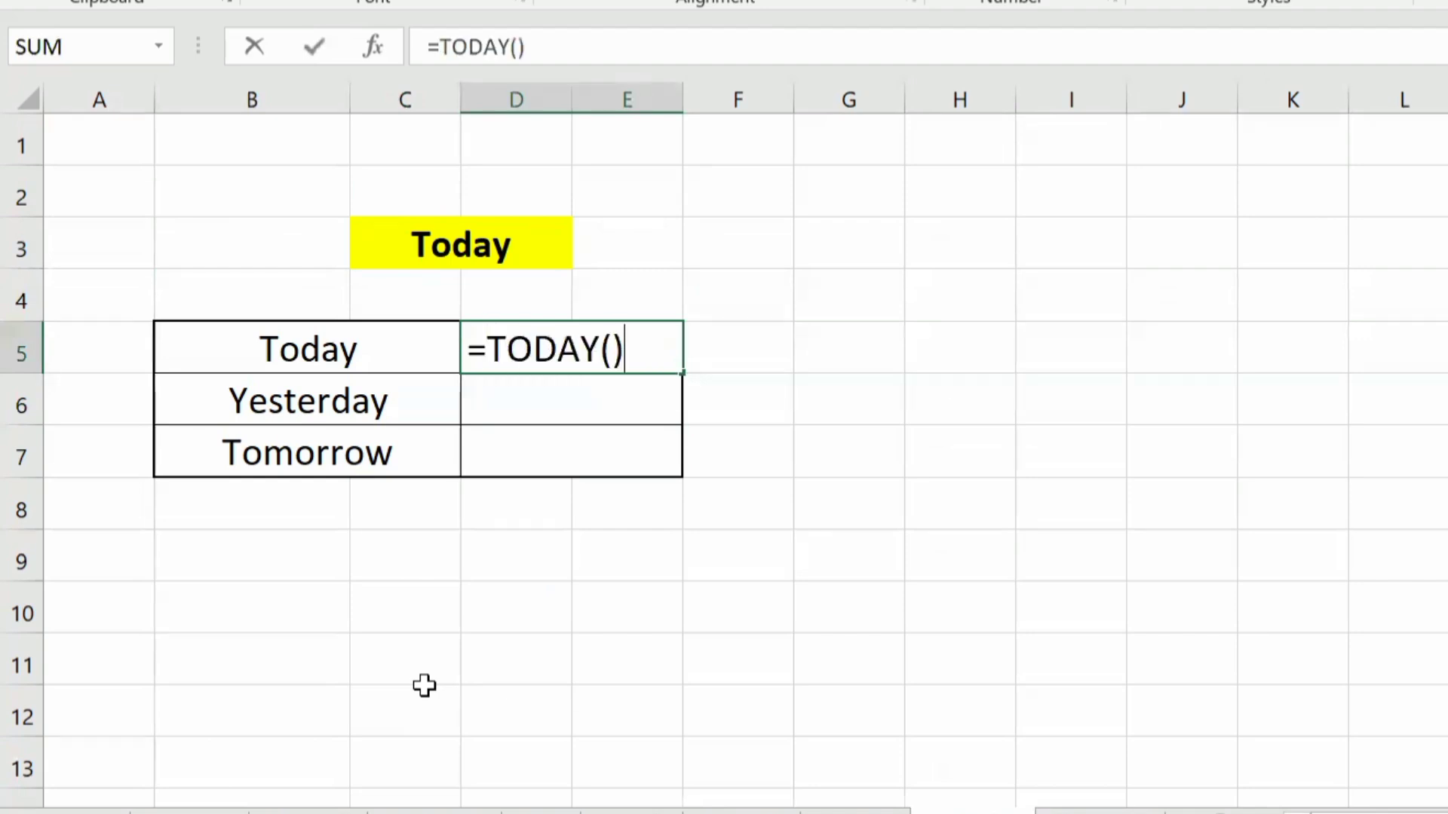
pyautogui.press('Return')
pyautogui.press('Up')
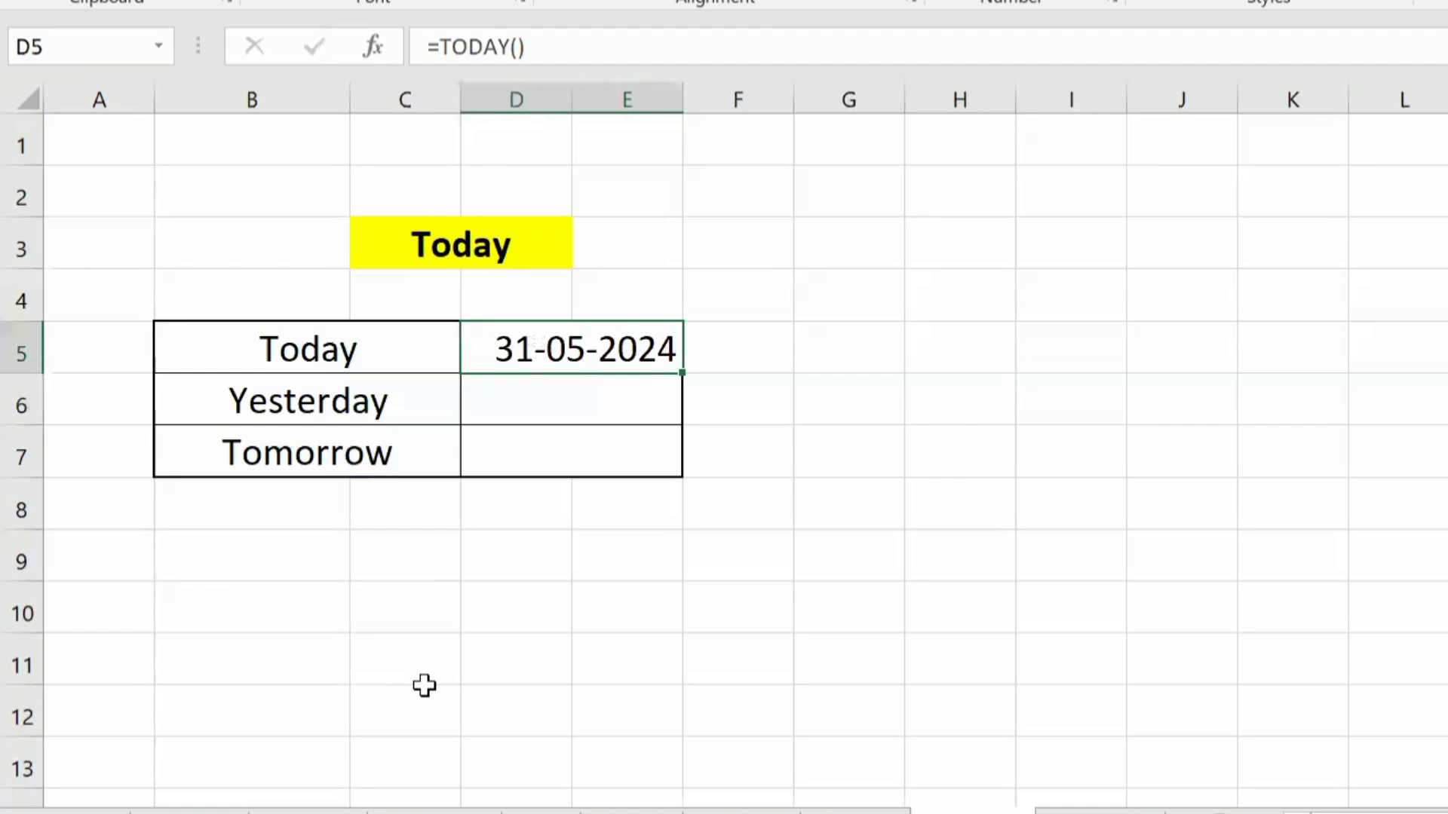
# Step: Enter =TODAY()-1 in D6 next to Yesterday to calculate the previous day's date
pyautogui.press('Down')
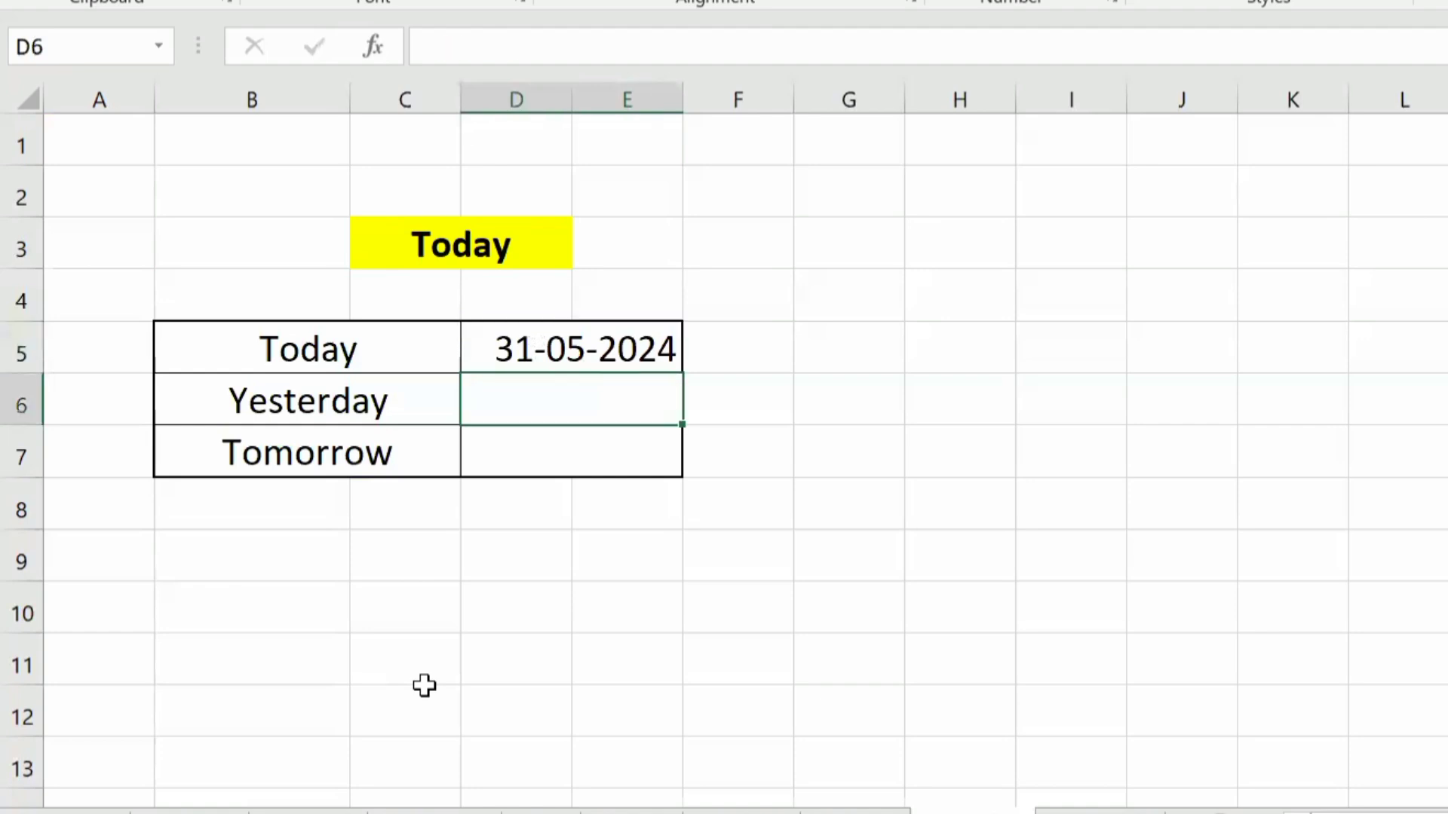
pyautogui.write('=to')
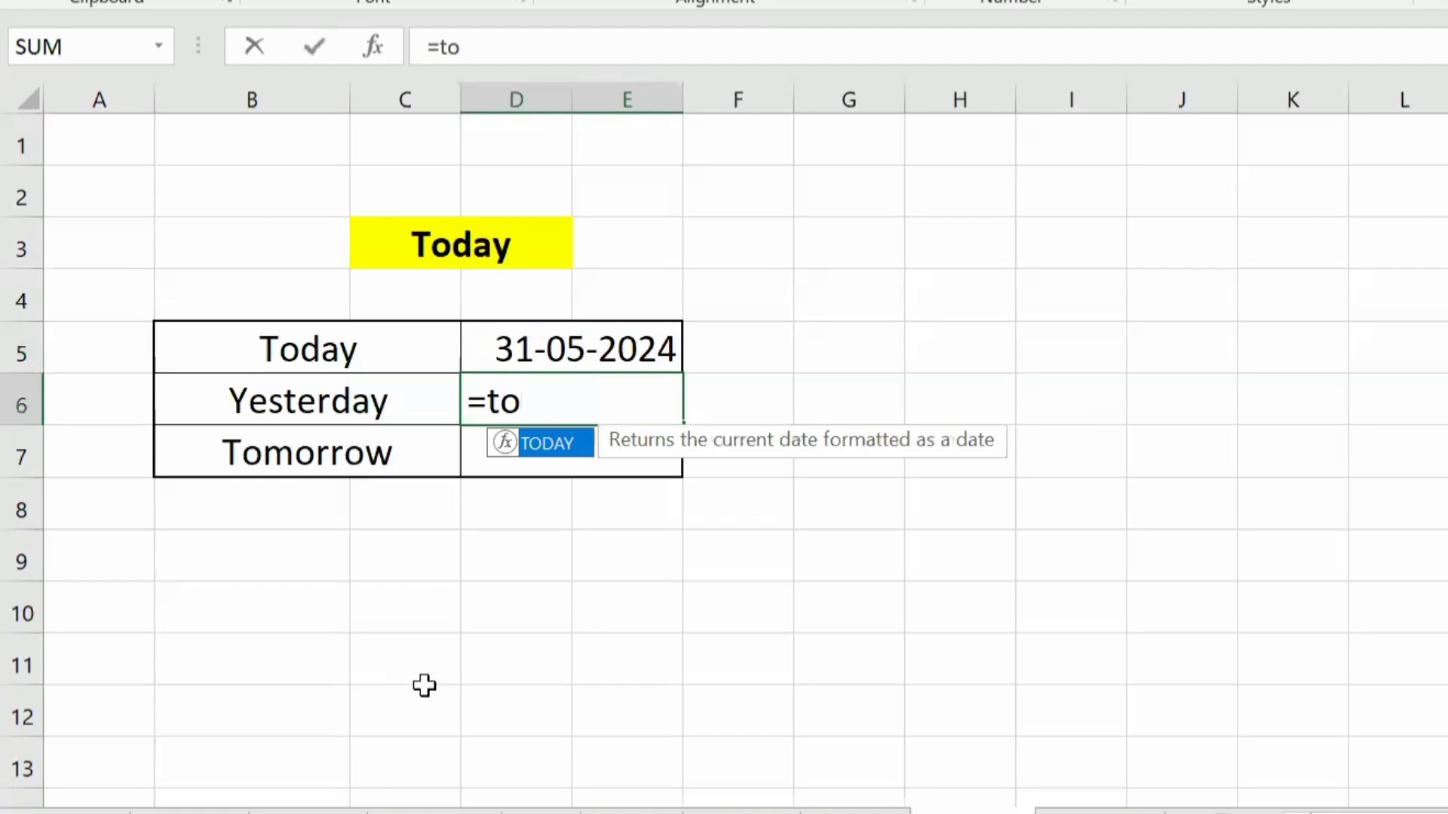
pyautogui.write('d')
pyautogui.press('Tab')
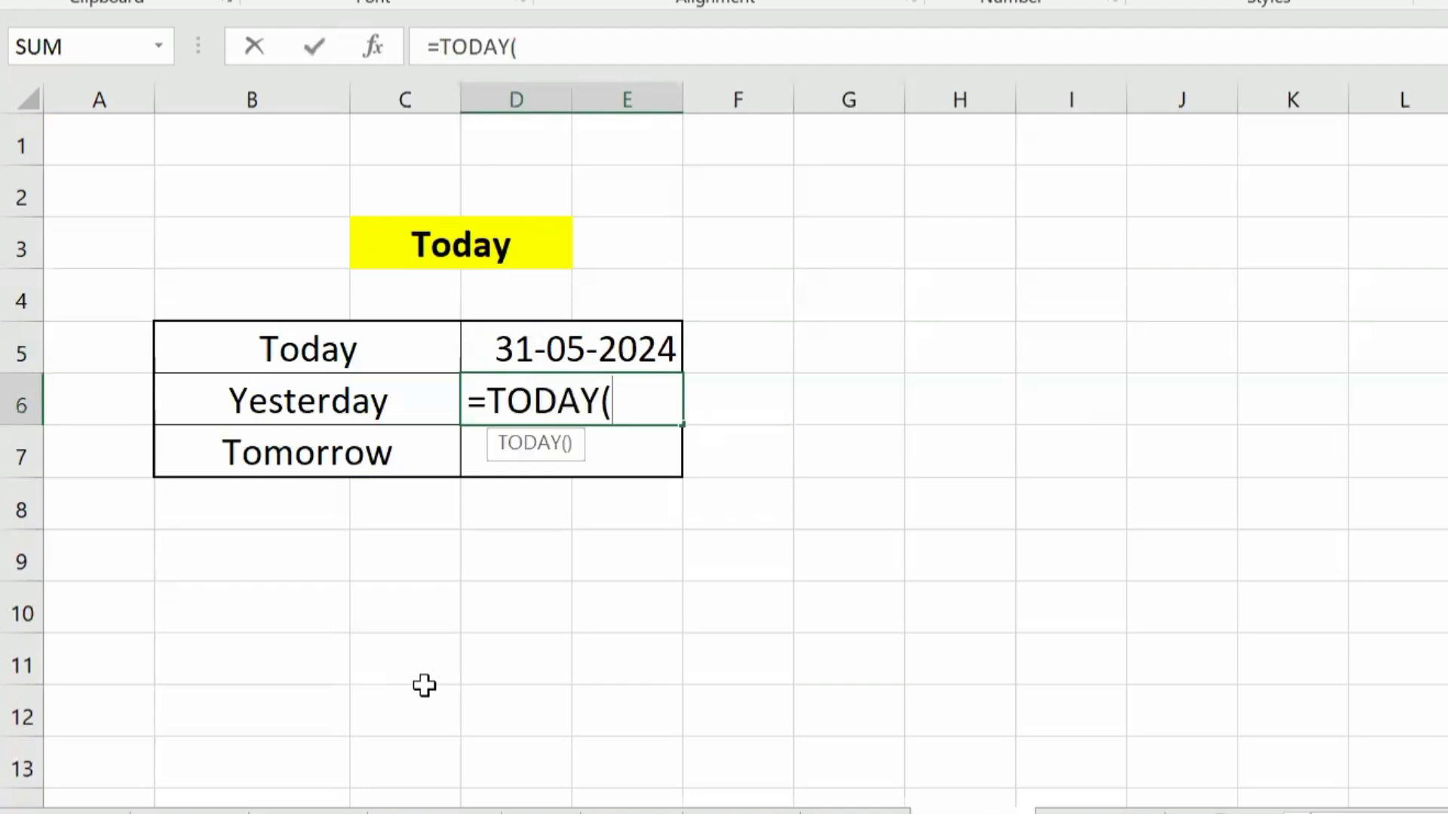
pyautogui.write(')-')
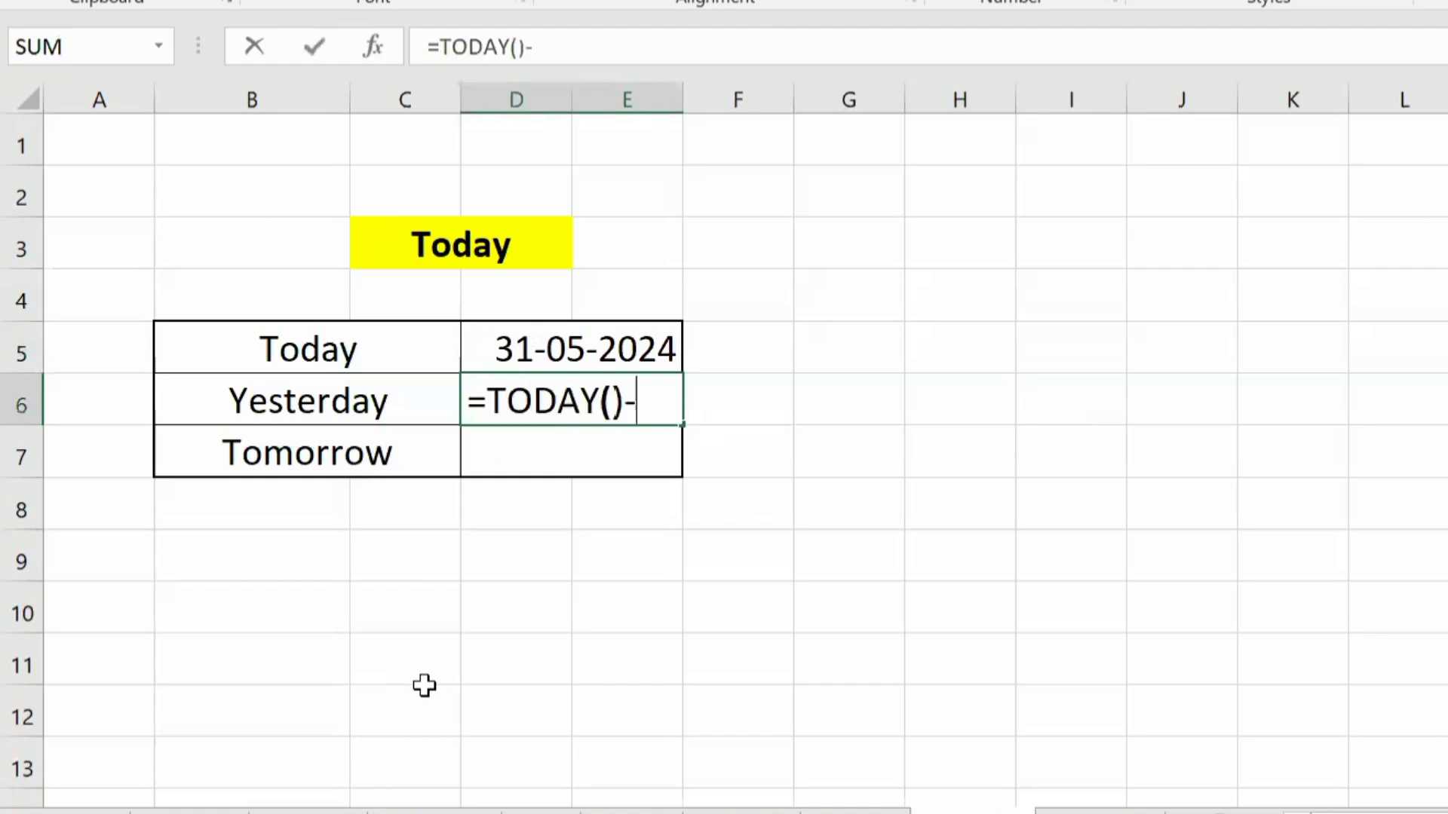
pyautogui.write('1')
pyautogui.press('Return')
pyautogui.press('Up')
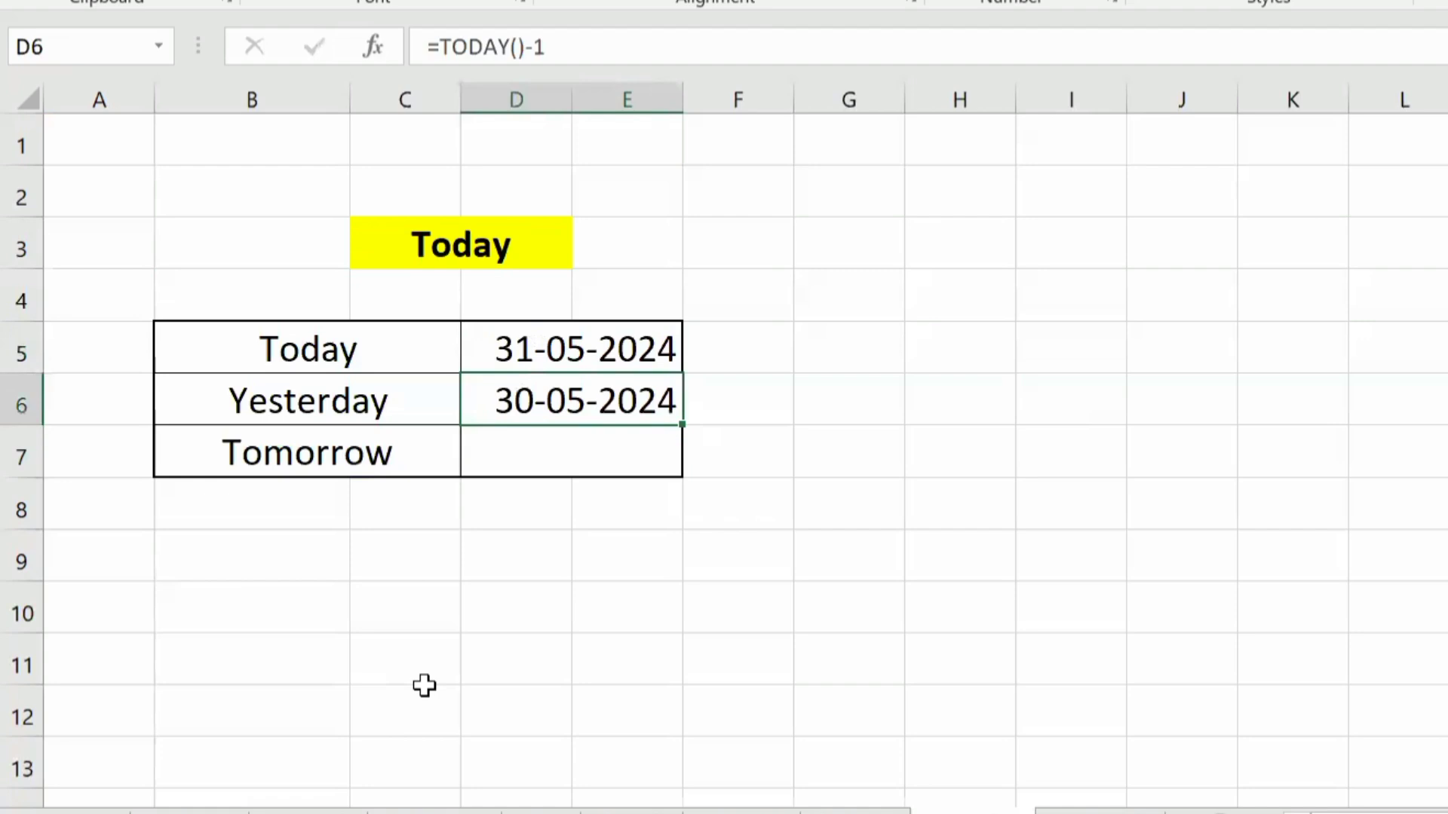
# Step: Enter =TODAY()+1 in D7 next to Tomorrow to calculate the next day's date
pyautogui.press('Up')
pyautogui.press('Down')
pyautogui.press('Down')
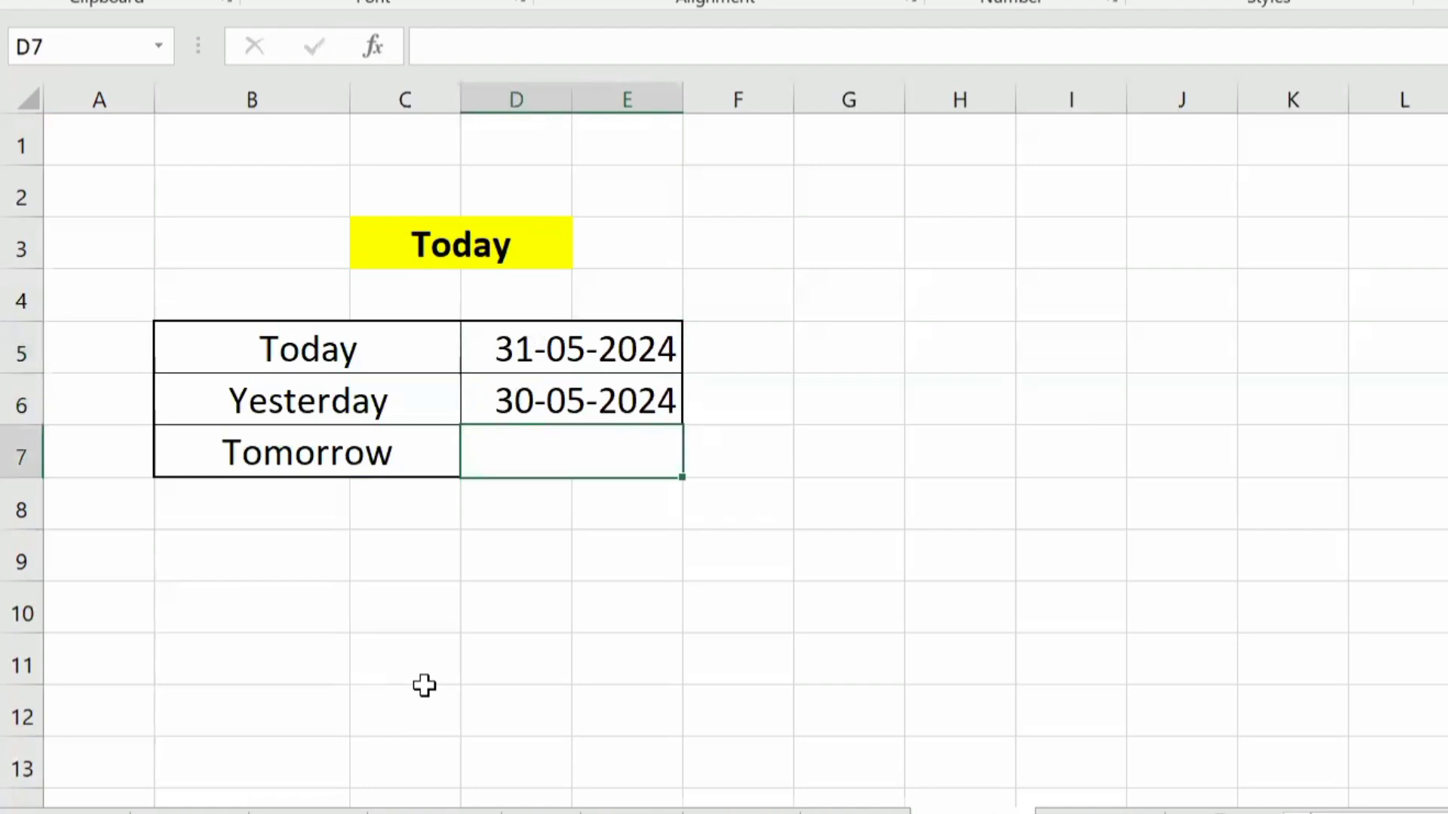
pyautogui.write('=to')
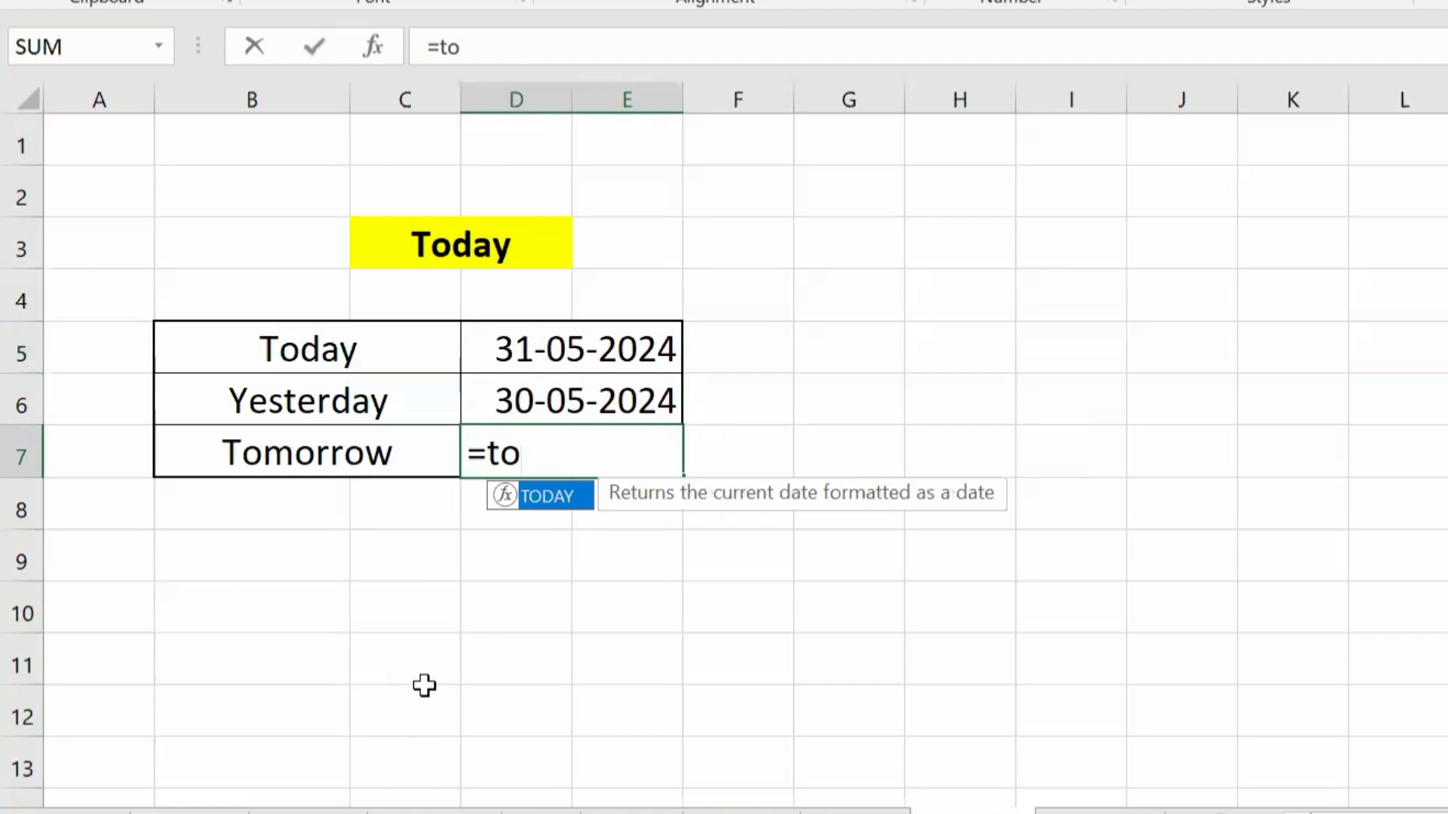
pyautogui.press('Tab')
pyautogui.write(')')
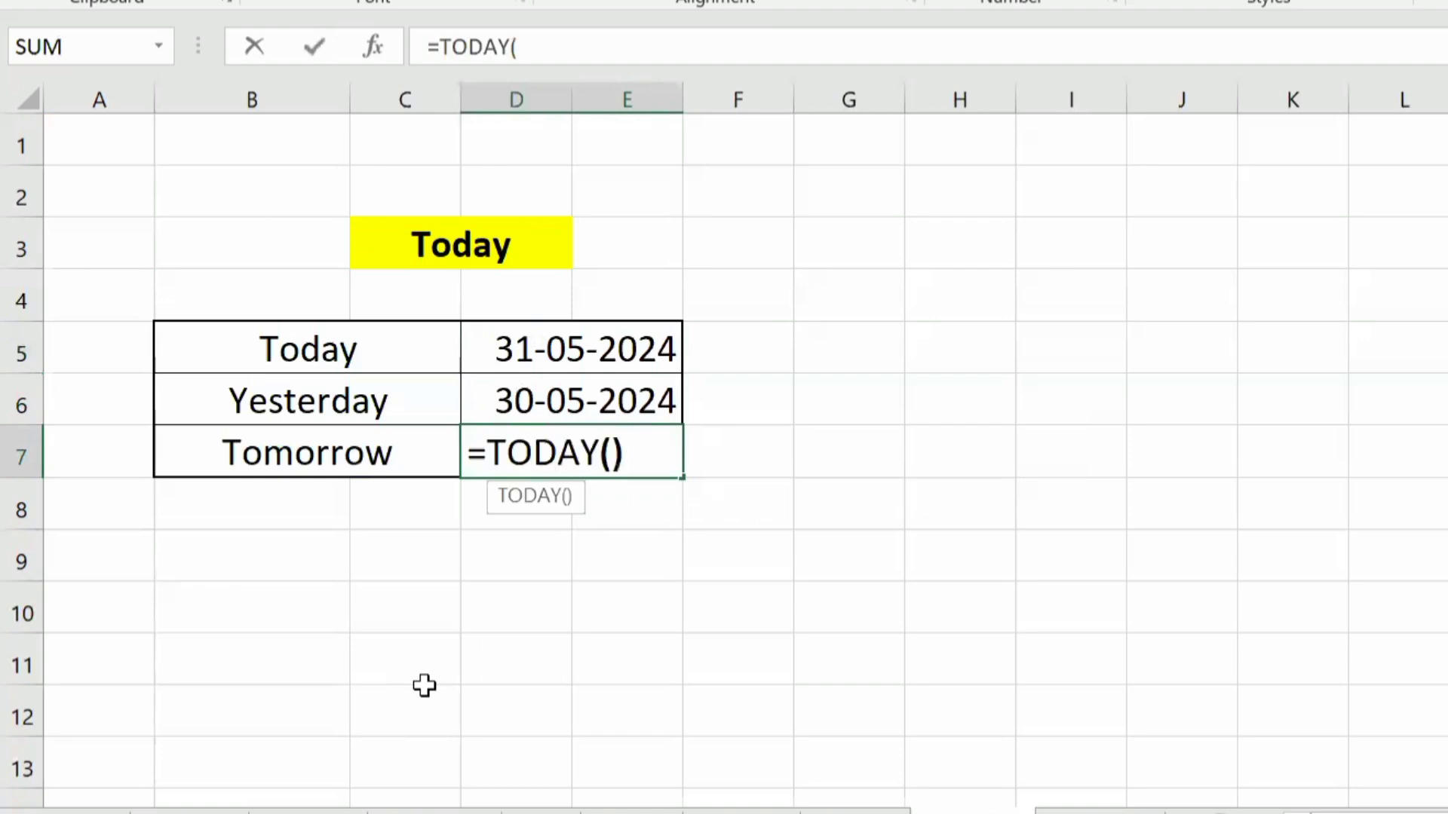
pyautogui.write('+1')
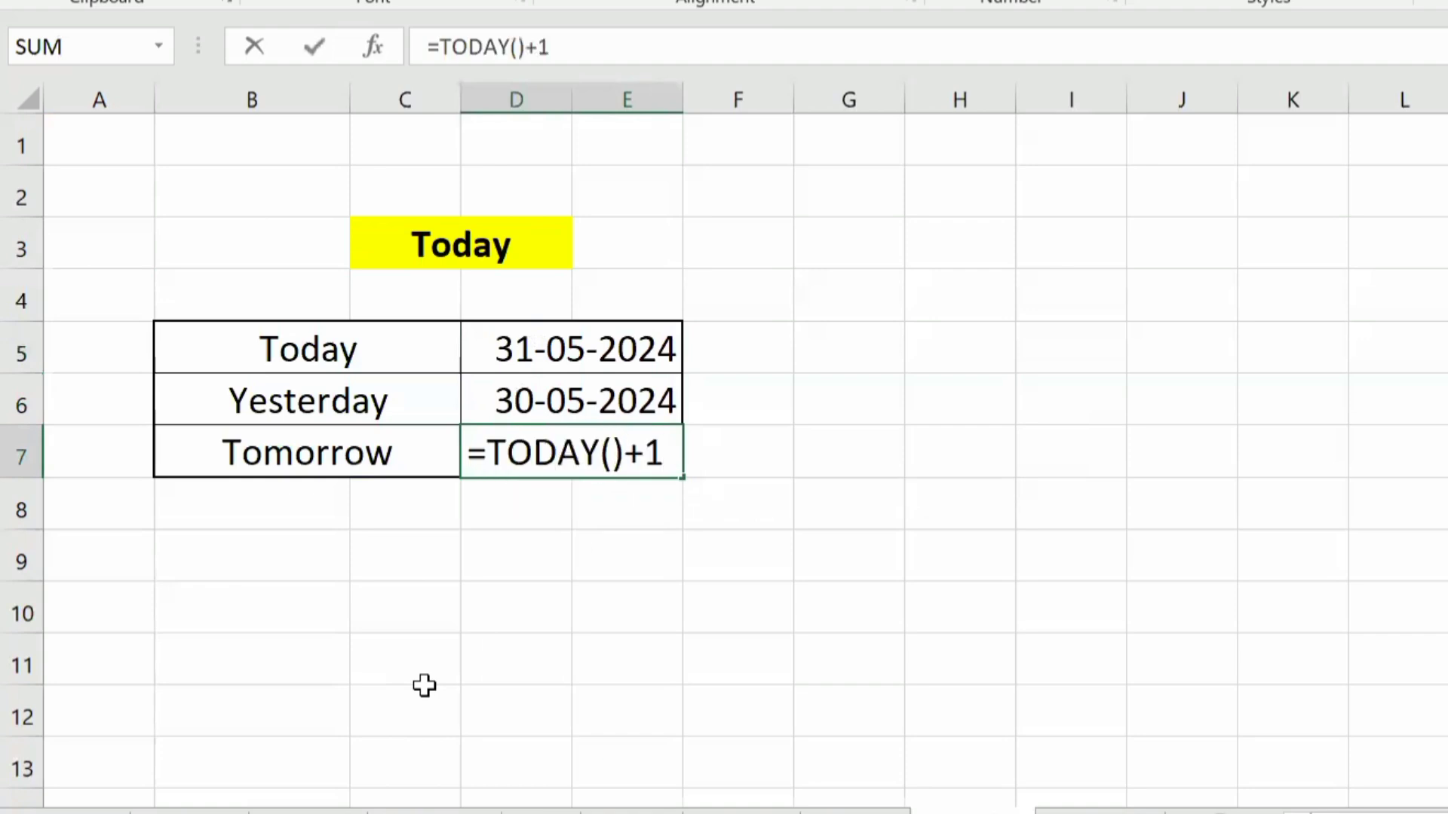
pyautogui.press('Return')
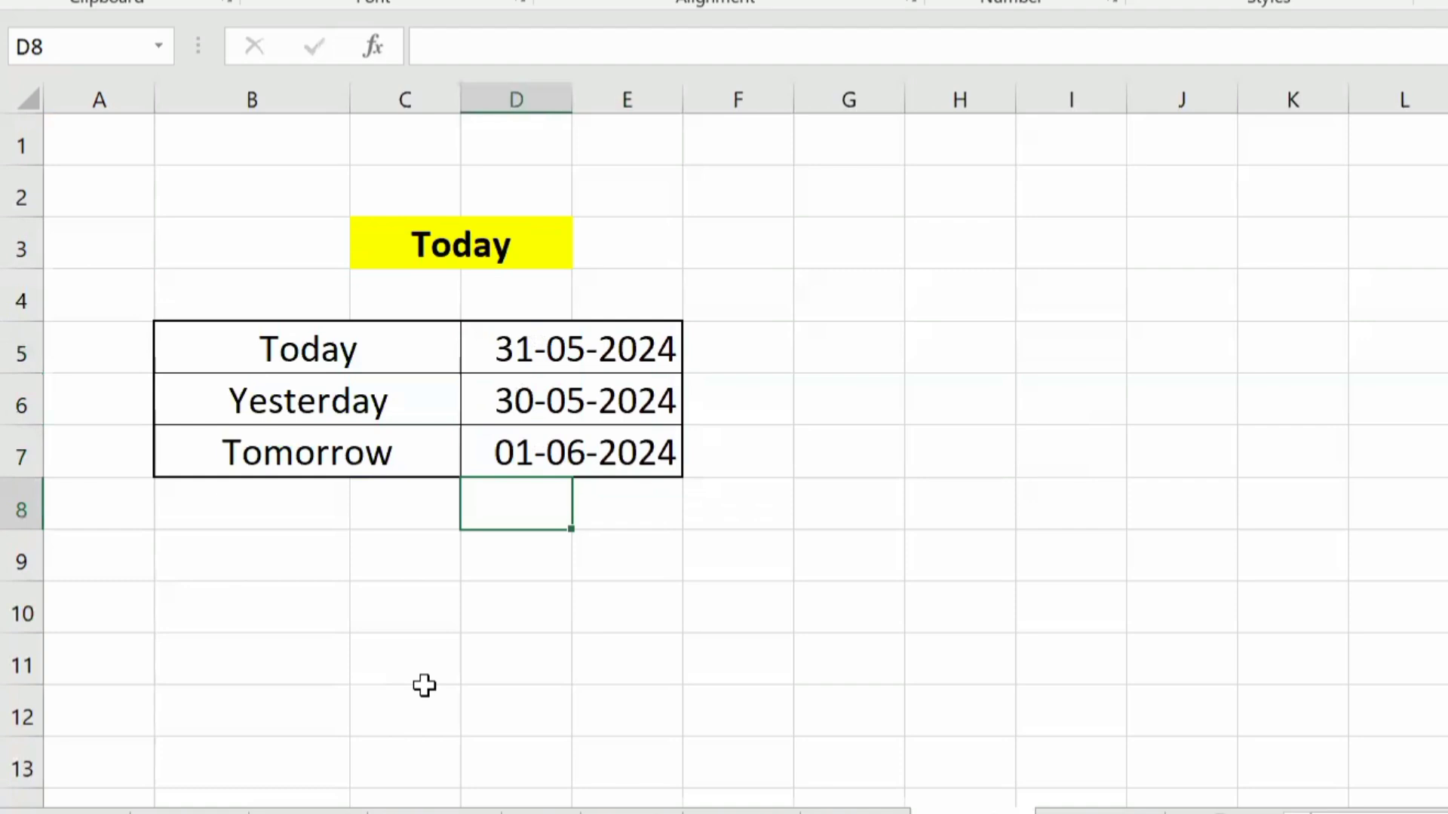
pyautogui.press('Up')
pyautogui.press('Up')
pyautogui.press('Up')
# Step: Switch to the Month example sheet and review the Days value and the empty Month cell beside it
pyautogui.hotkey('ctrl', 'pagedown')
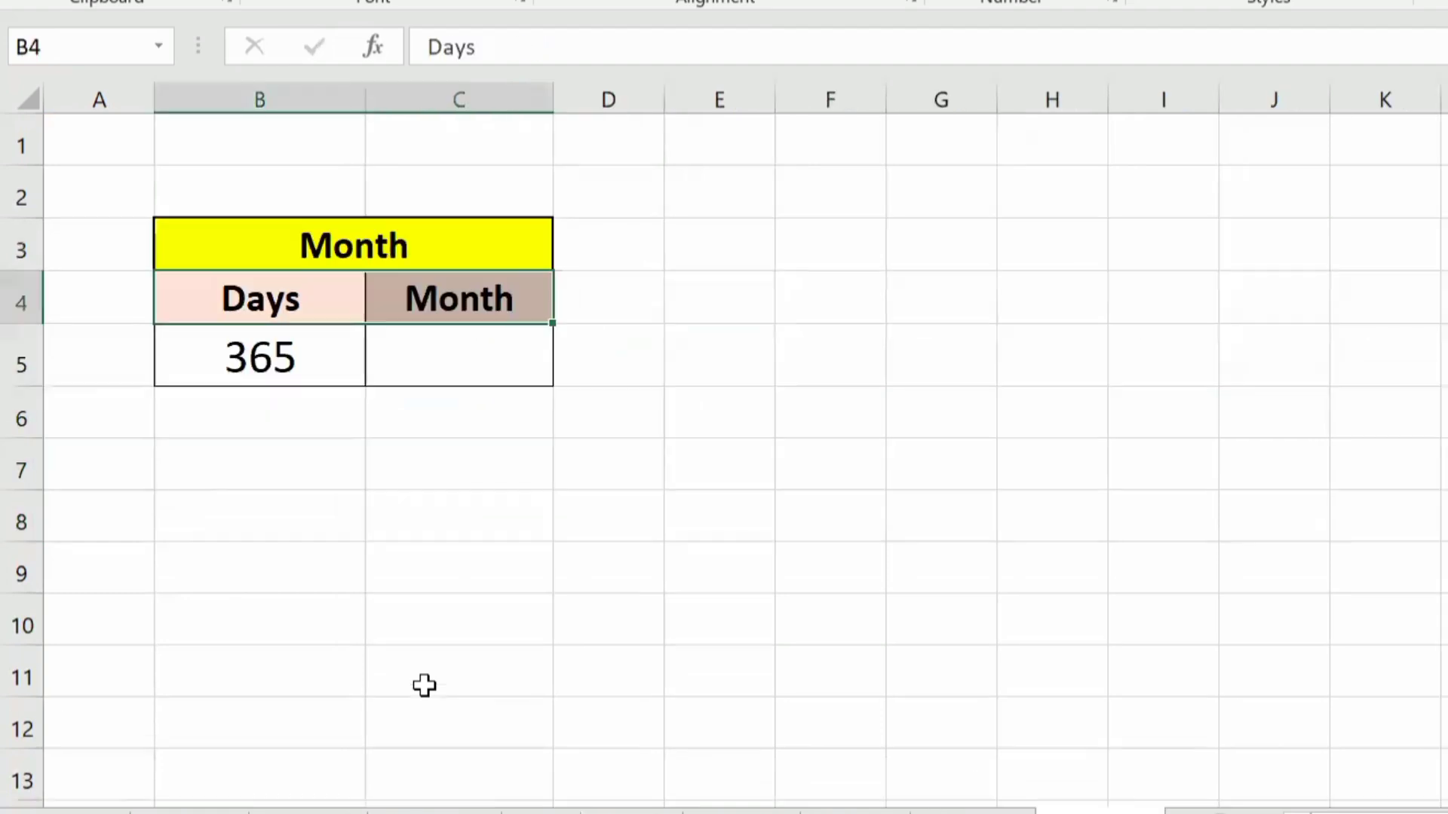
pyautogui.press('Up')
pyautogui.press('Down')
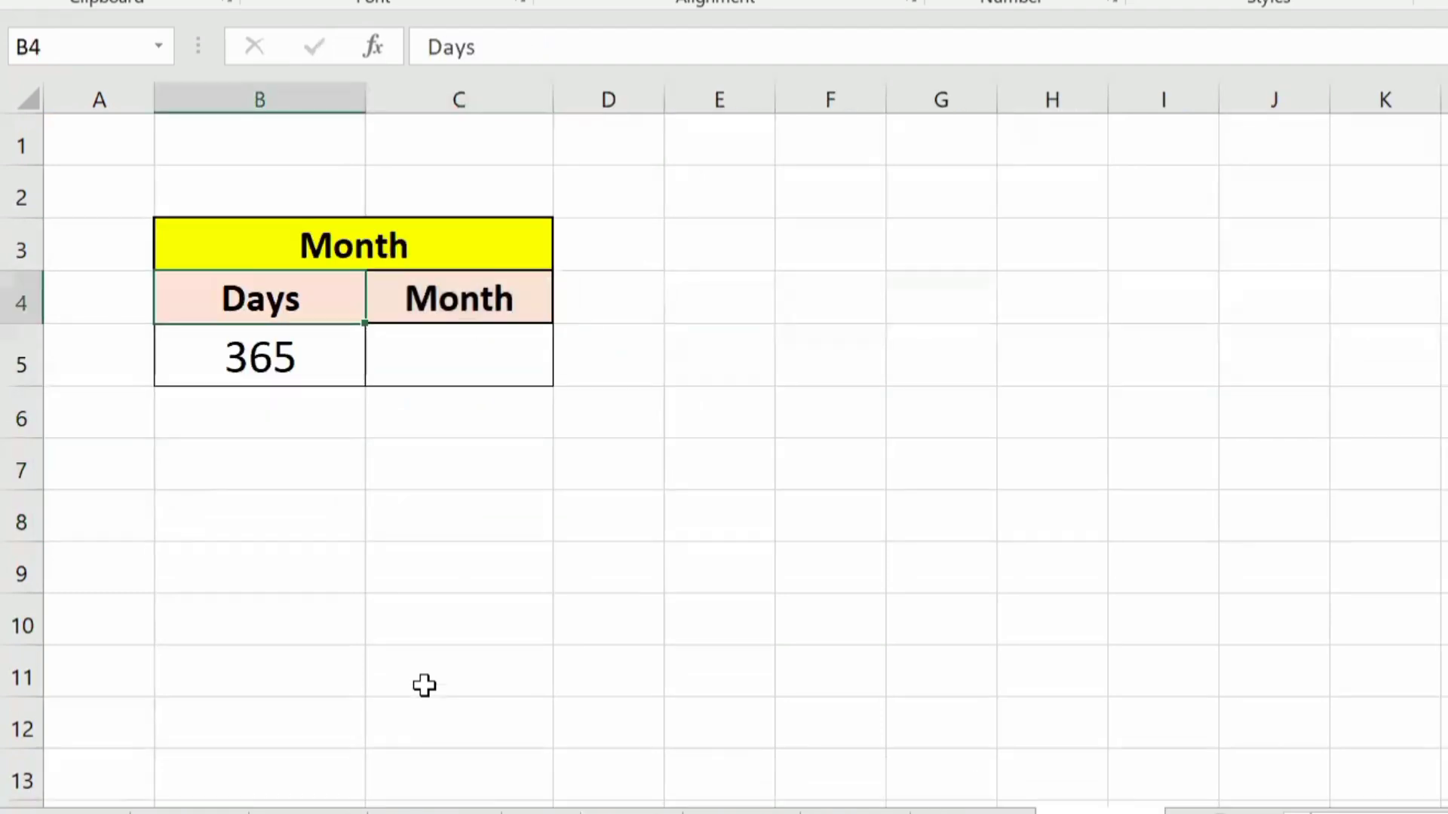
pyautogui.press('Down')
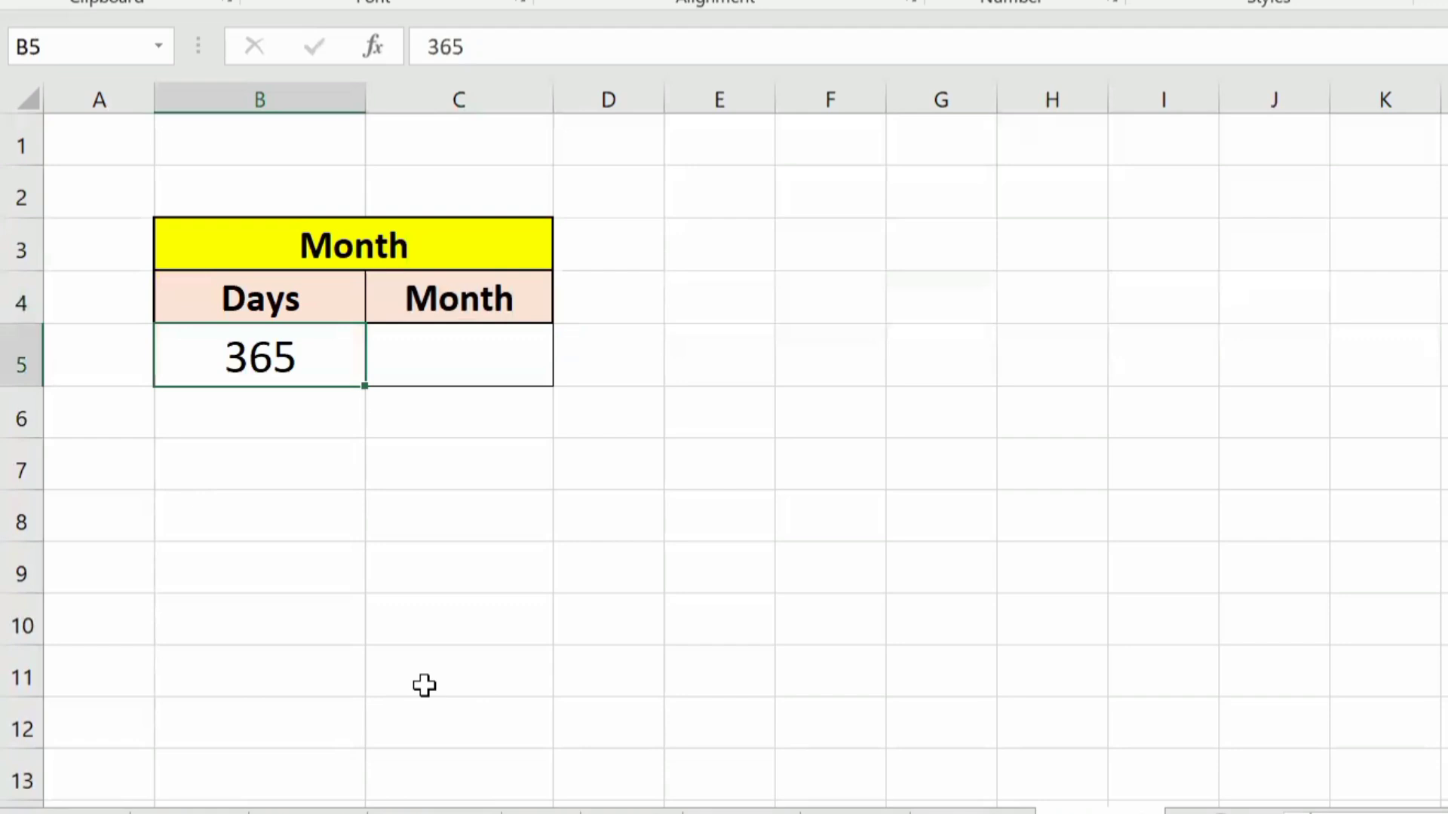
pyautogui.press('Right')
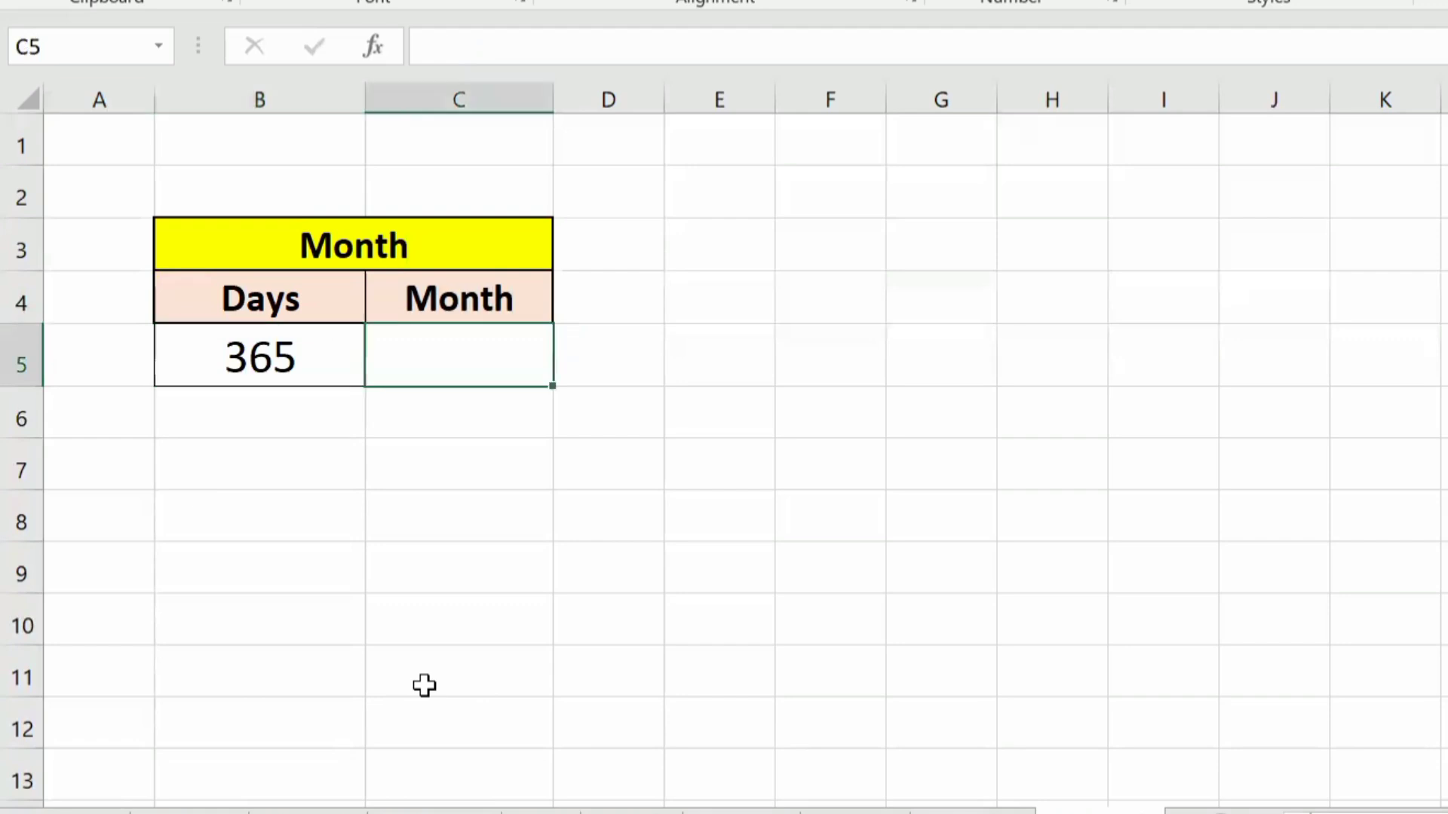
pyautogui.press('Left')
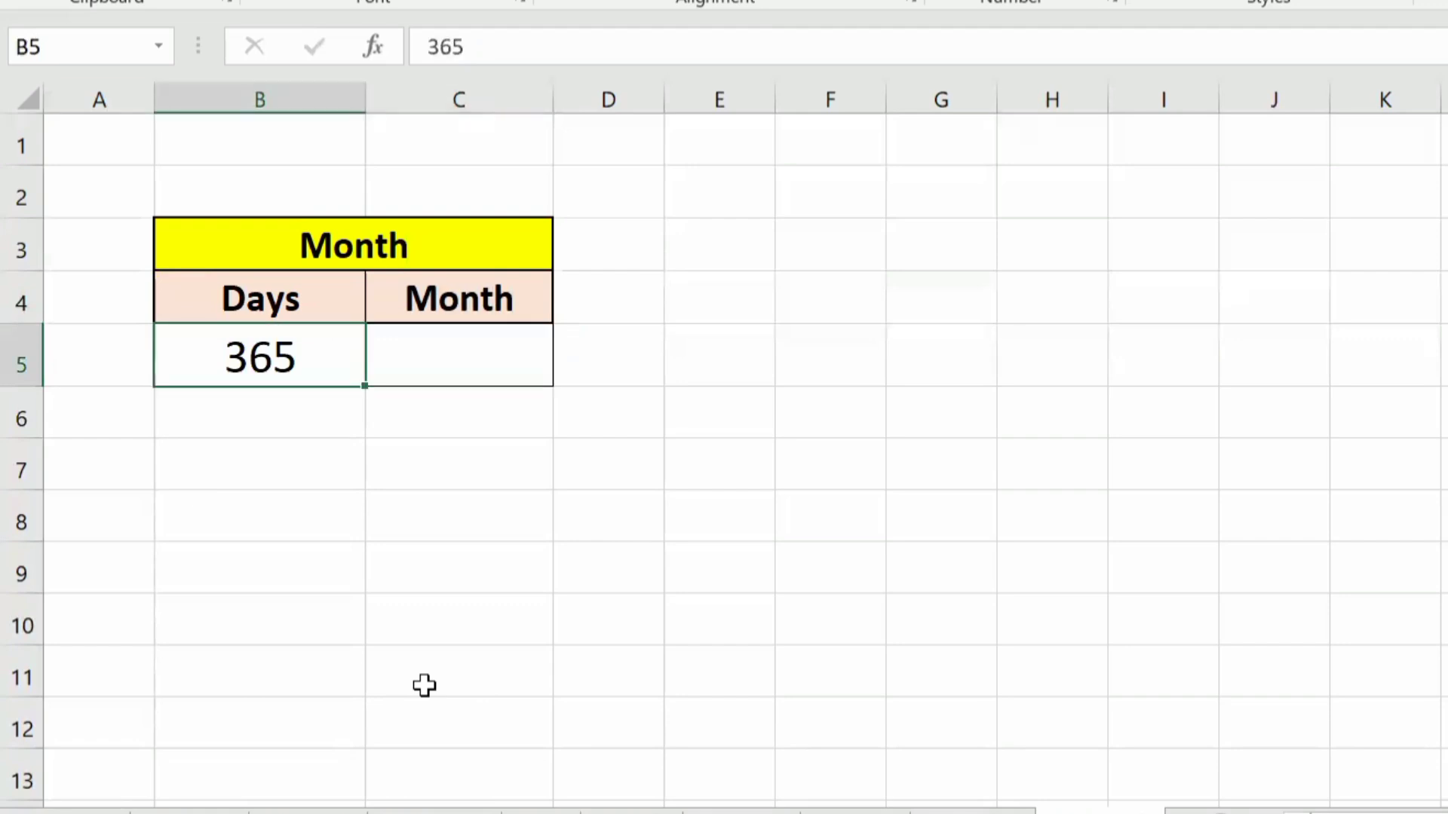
# Step: Enter =MONTH(B5) in C5 below the Month heading to get the month number from the Days value
pyautogui.press('Right')
pyautogui.press('F2')
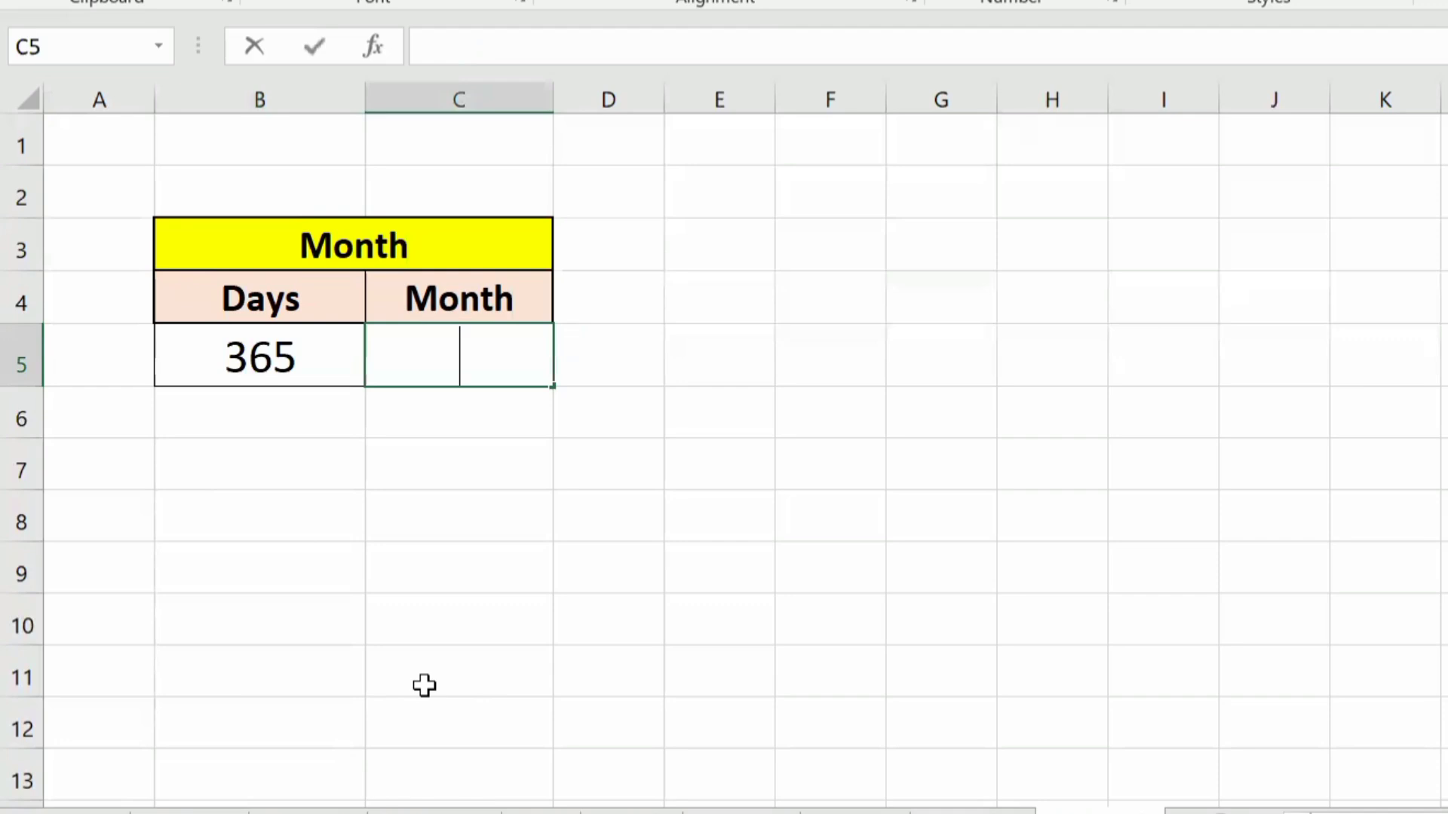
pyautogui.write('=mon')
pyautogui.press('Tab')
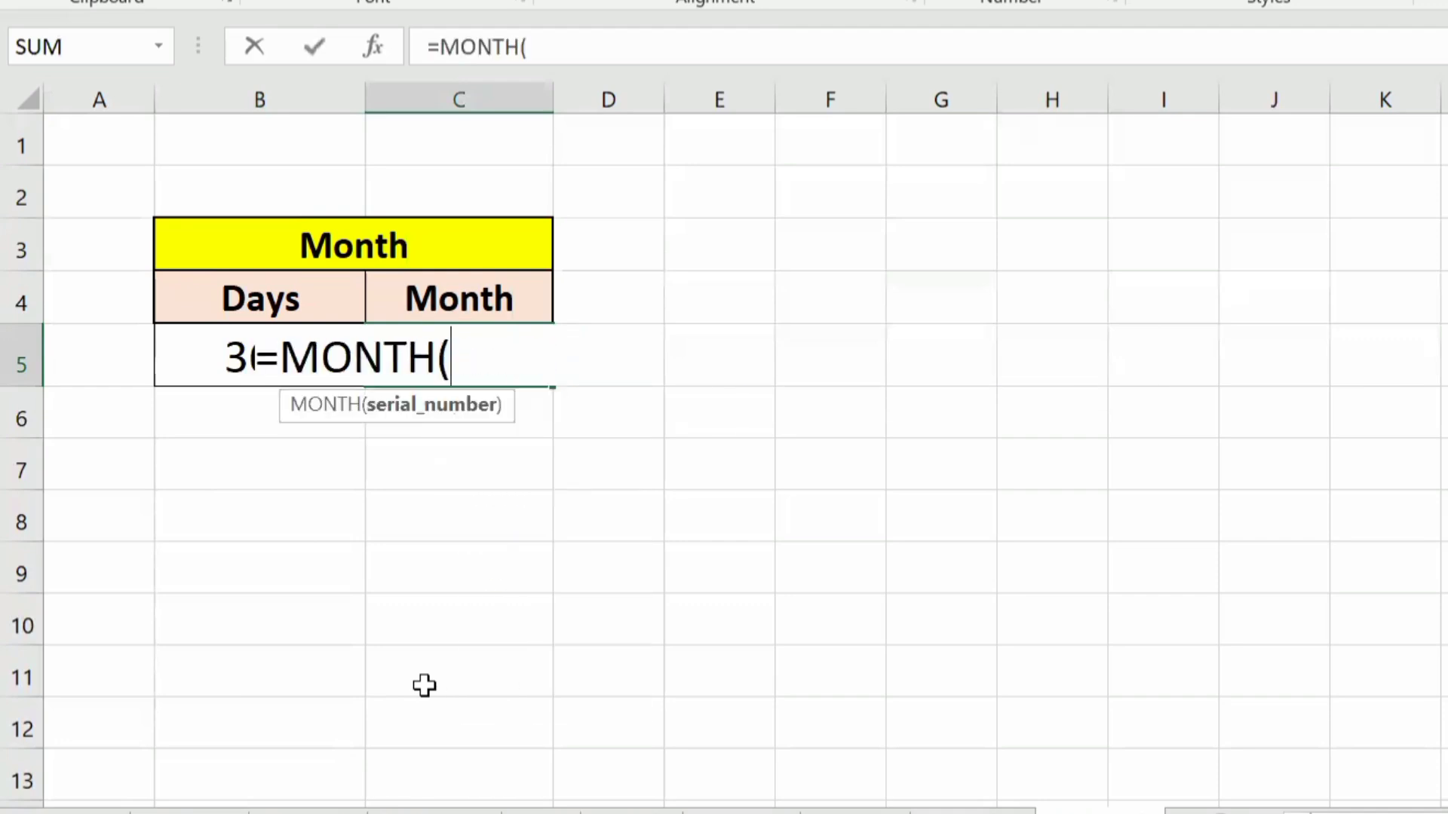
pyautogui.press('Left')
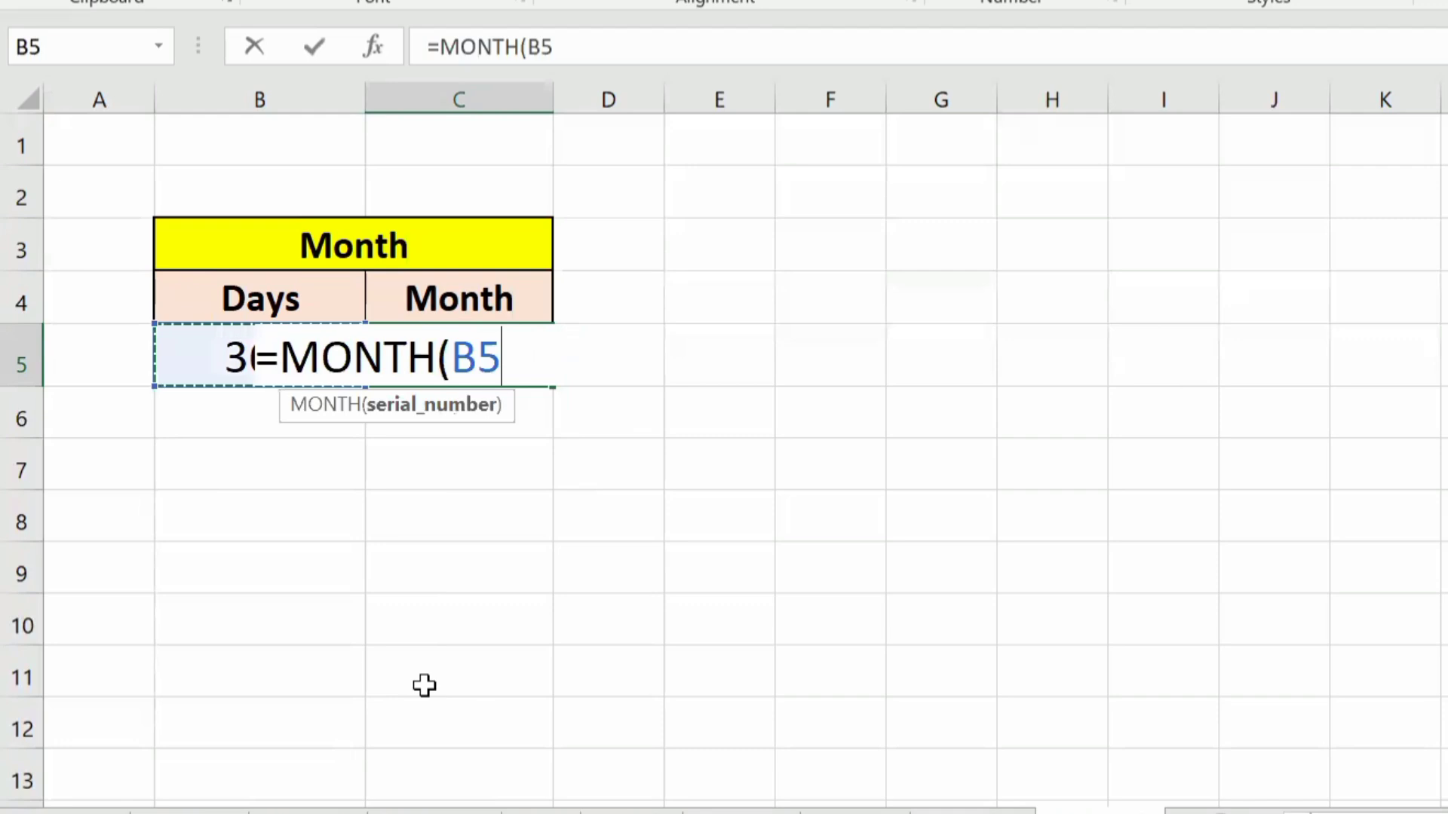
pyautogui.write(')')
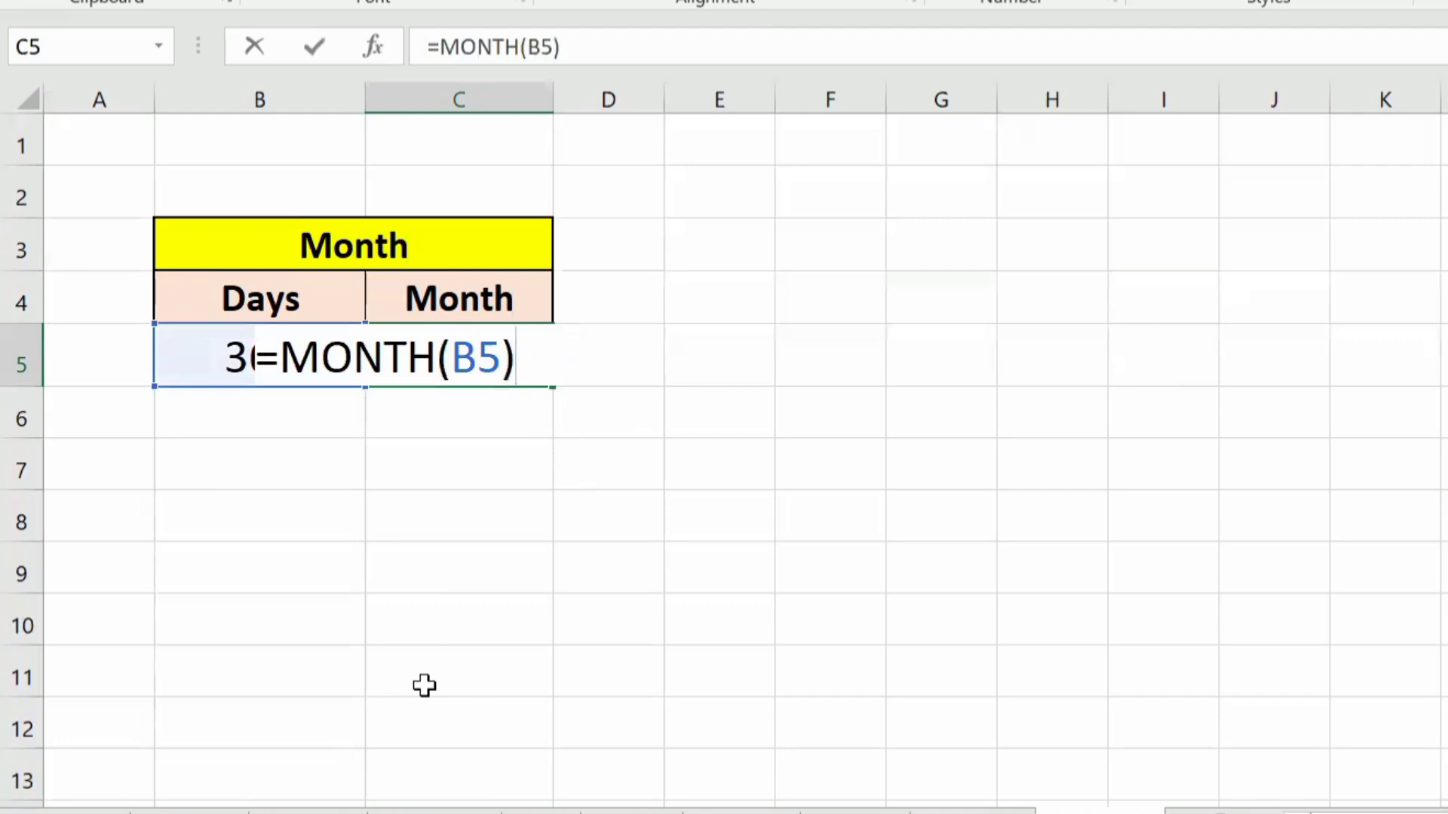
pyautogui.hotkey('ctrl', 'Return')
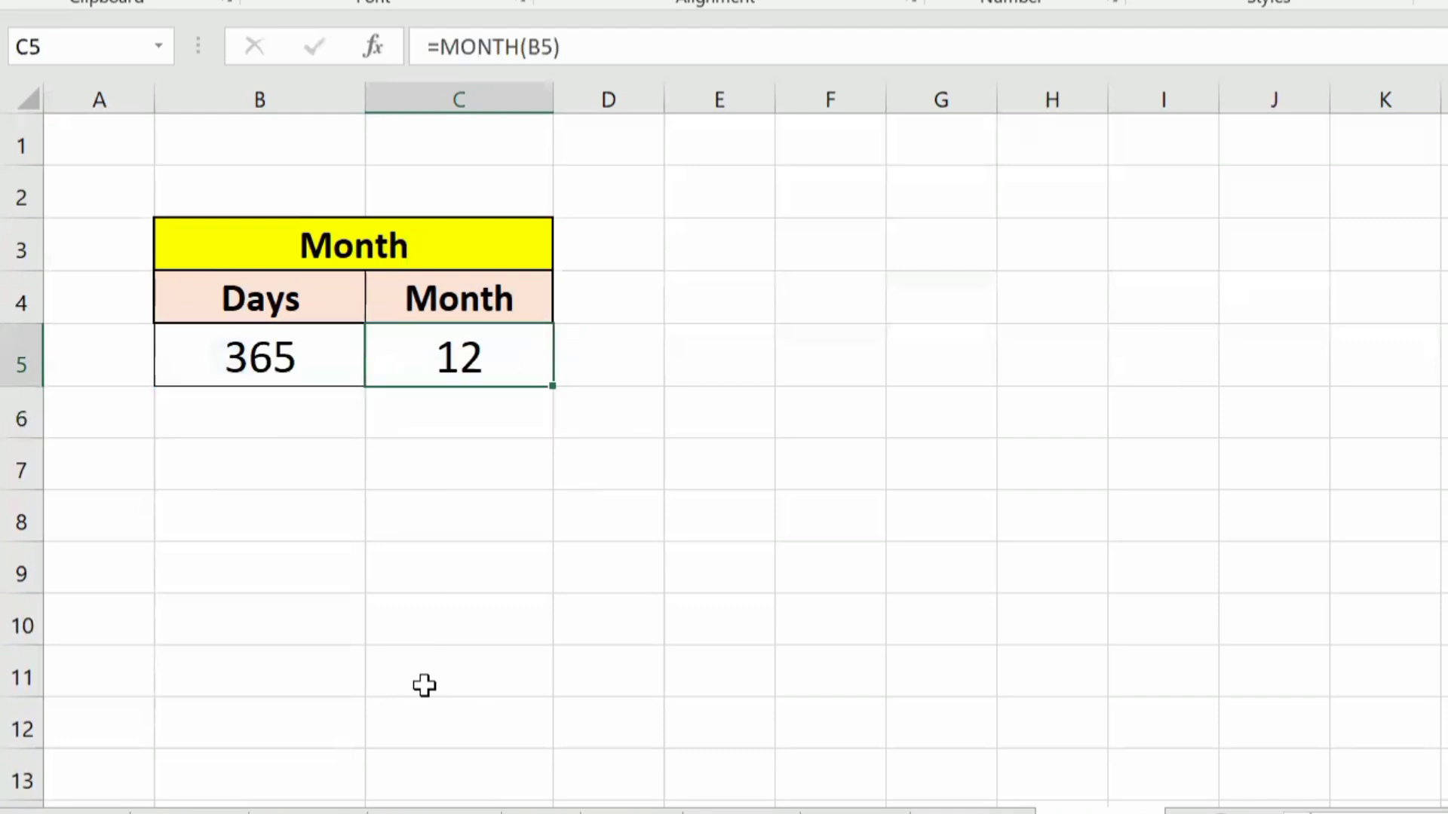